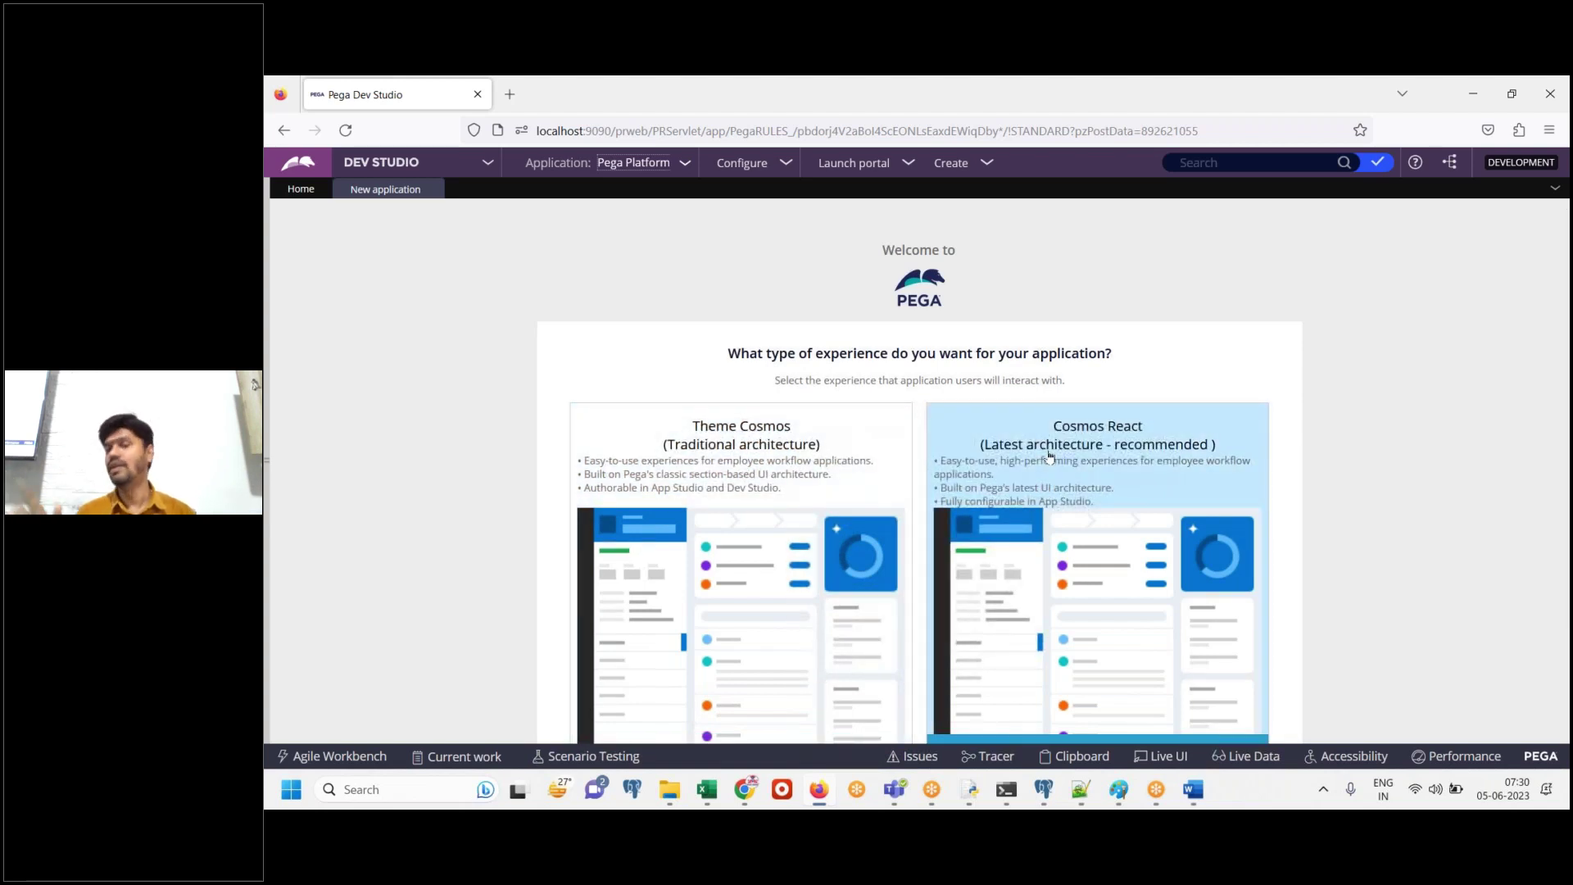
Choose Theme Cosmos, the traditional architecture, as the new application's experience
click(811, 590)
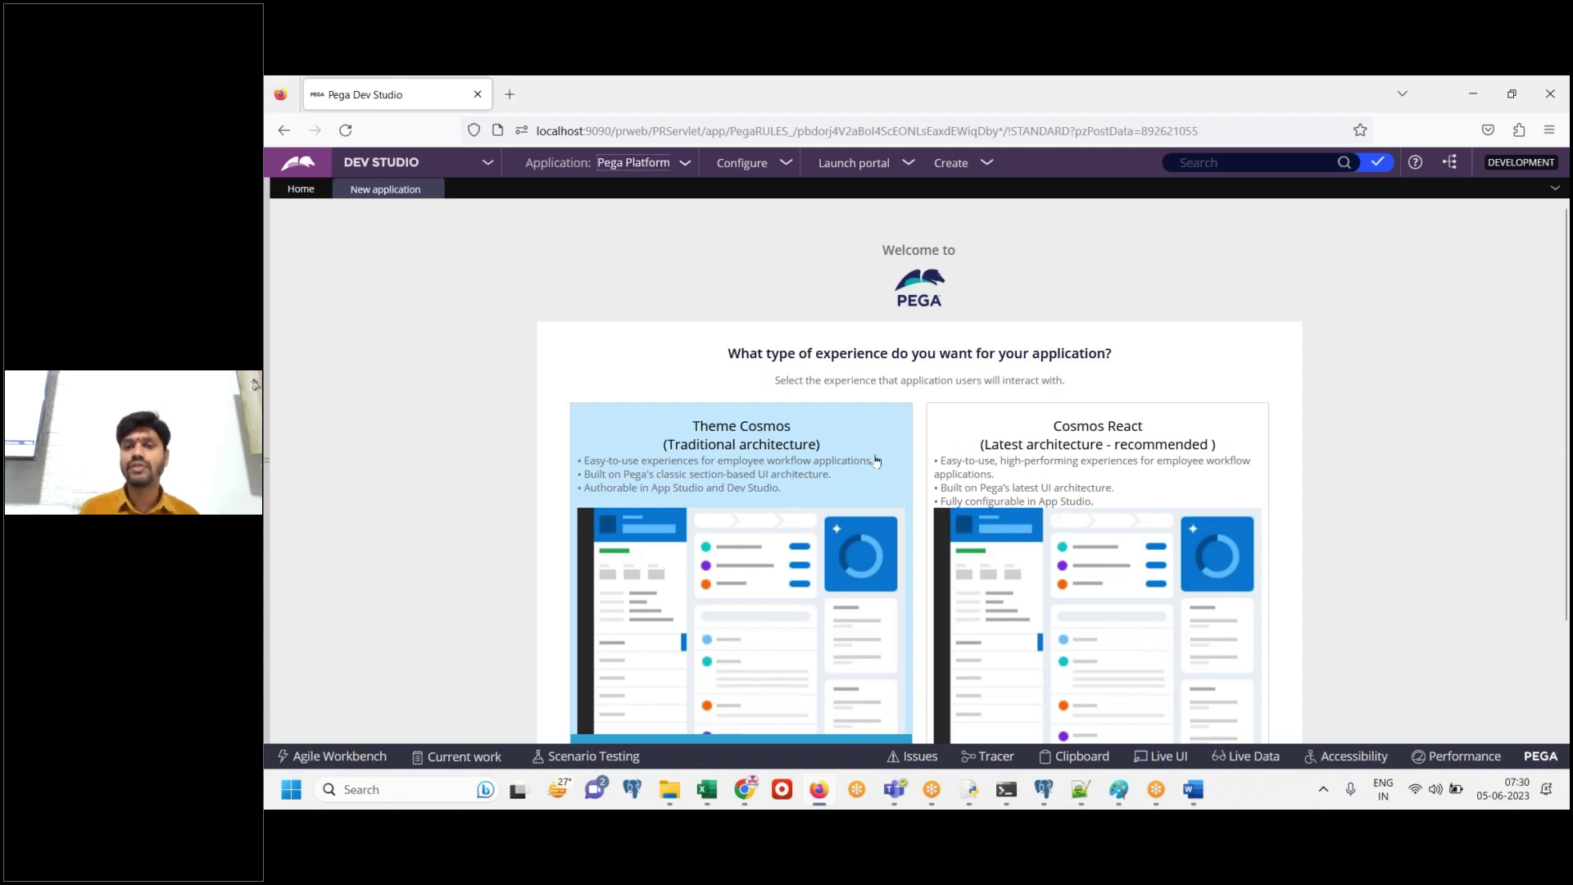
click(741, 489)
click(1112, 490)
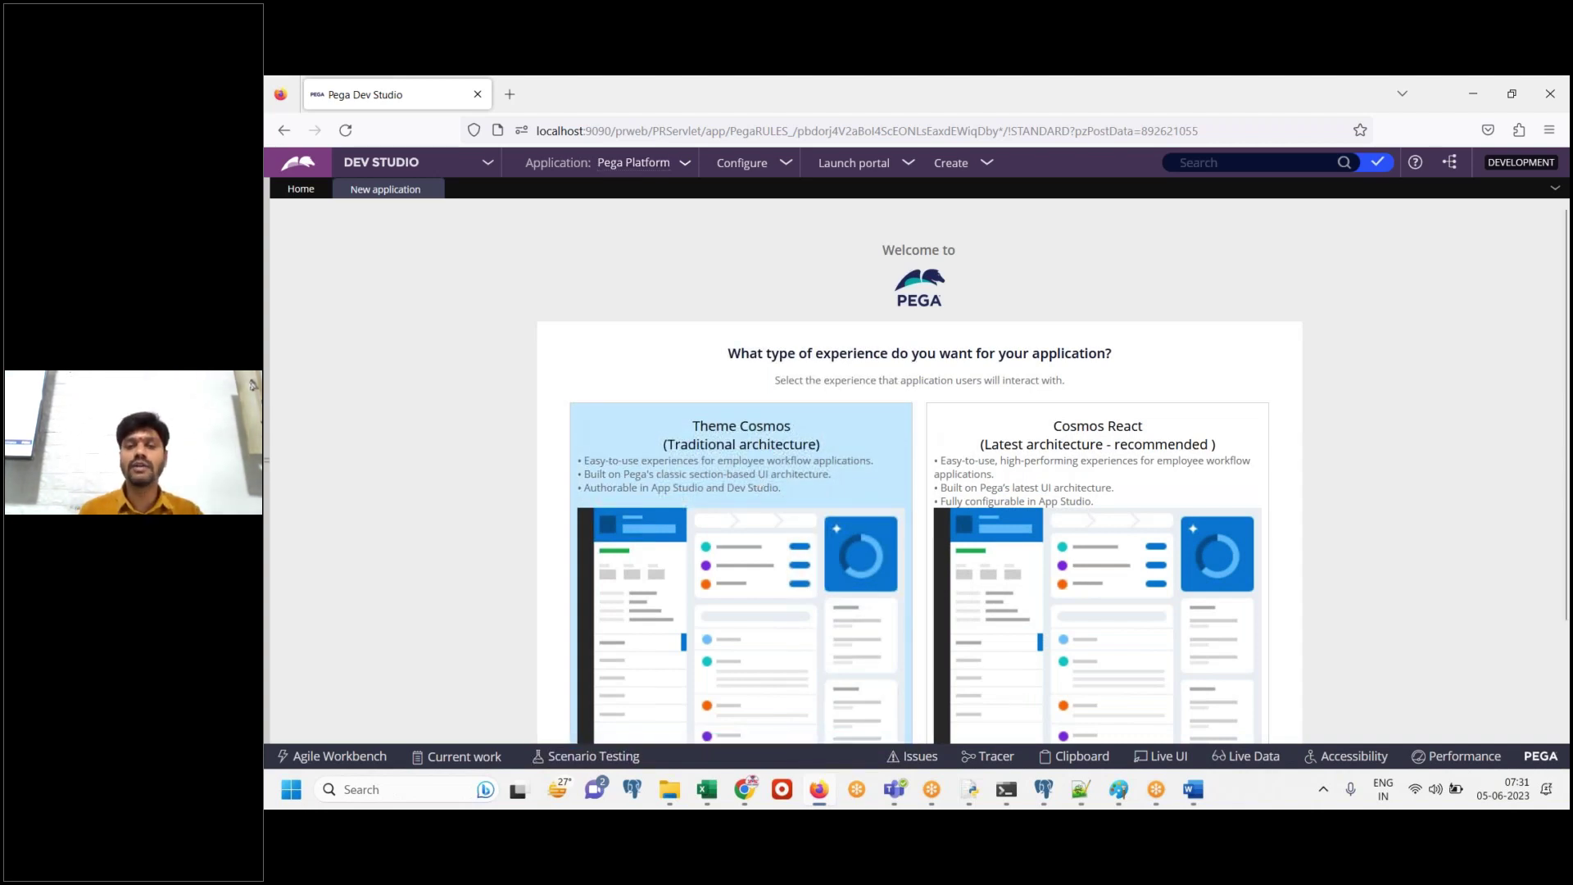
Paste the experience-page screenshot into the Word notes and type 'Click on Traditional Architecture'
click(1193, 788)
key(ctrl+v)
key(Return)
text(Click on Traditional Architecture)
Add the note 'If you are working in real time u might be working on (UI KIT)' with blank lines below
key(Return)
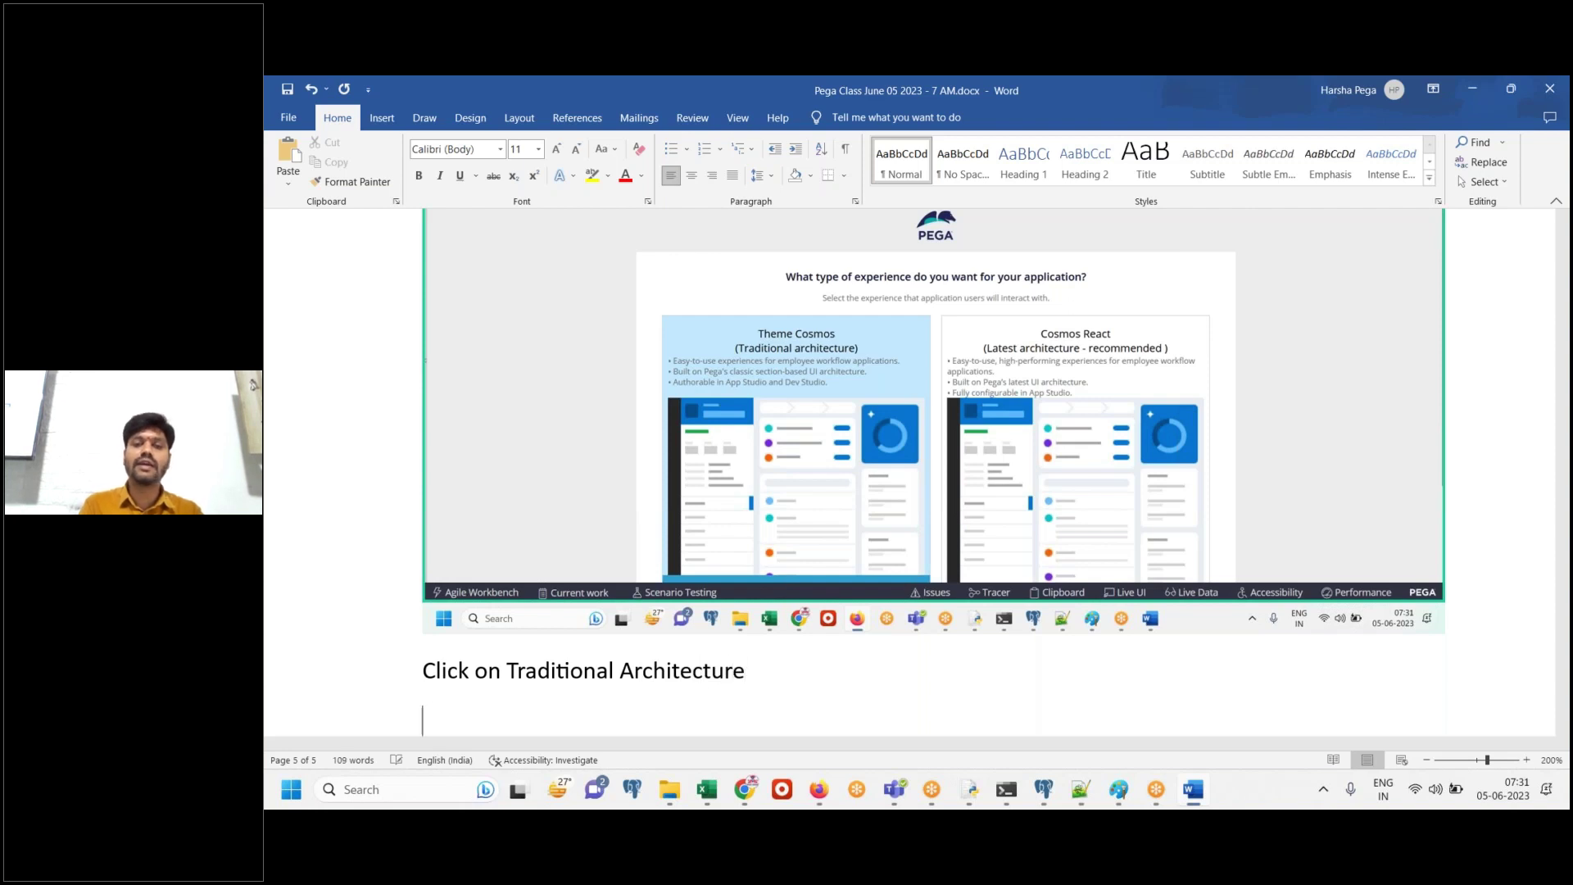
text(If you )
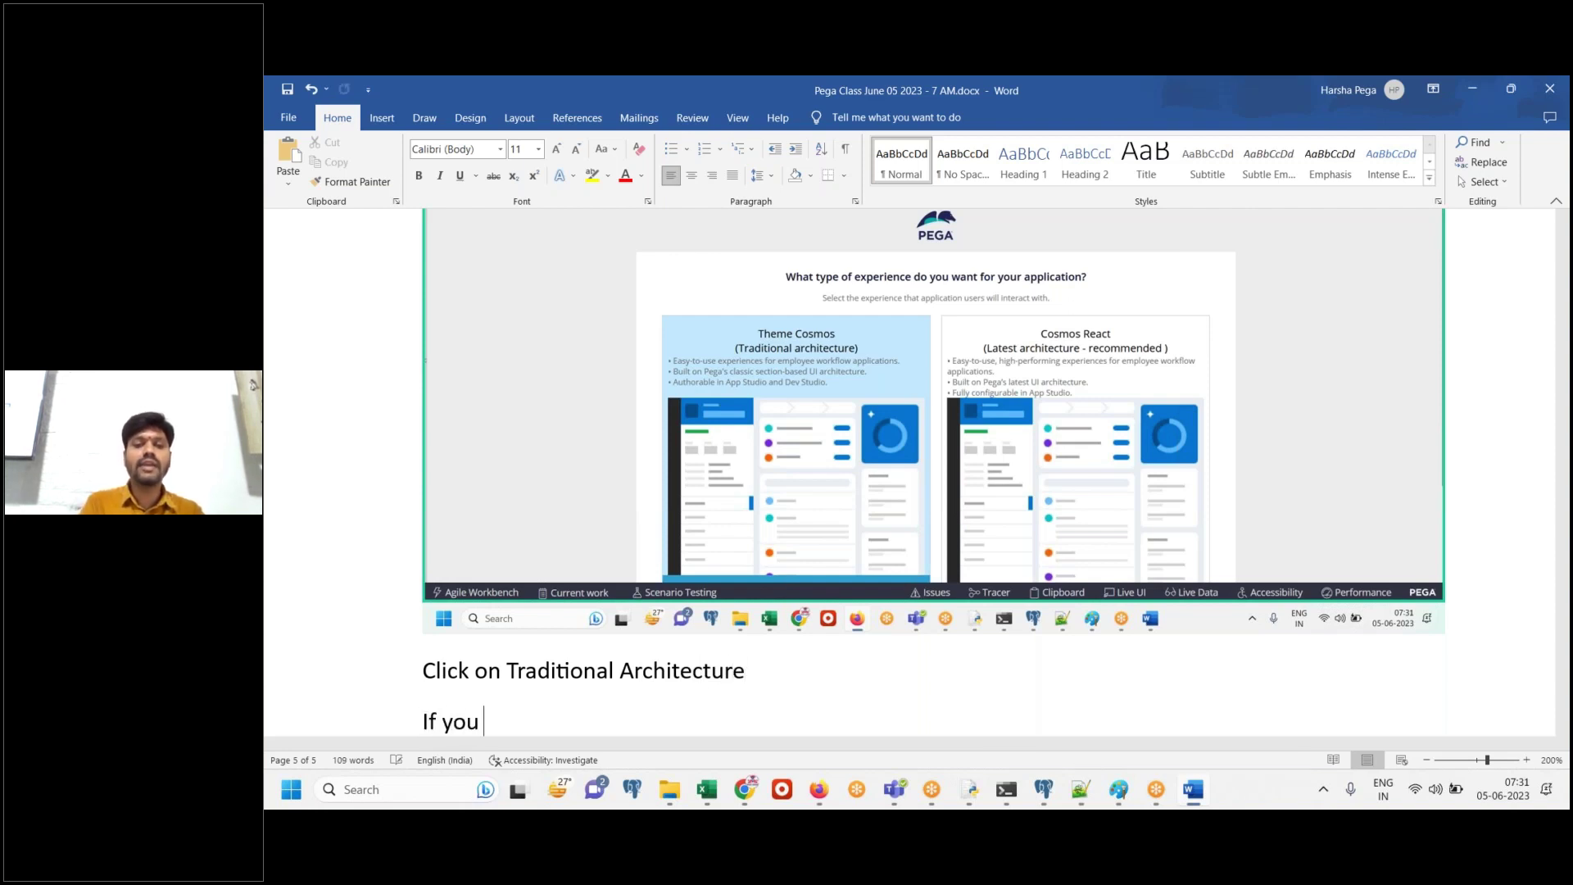
text(are working in r)
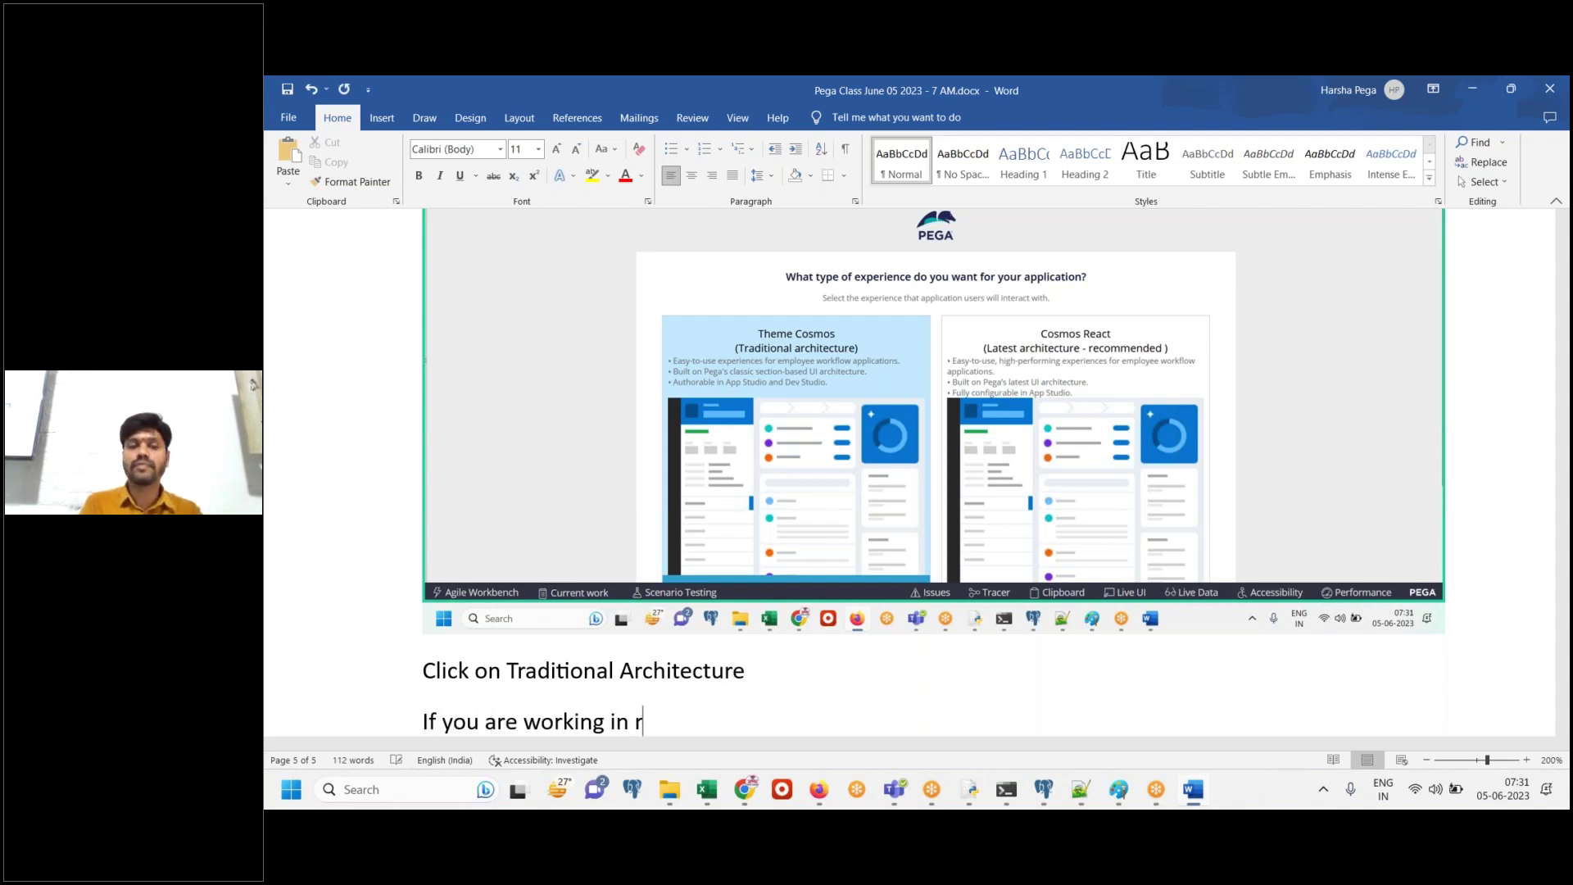
text(eal time u)
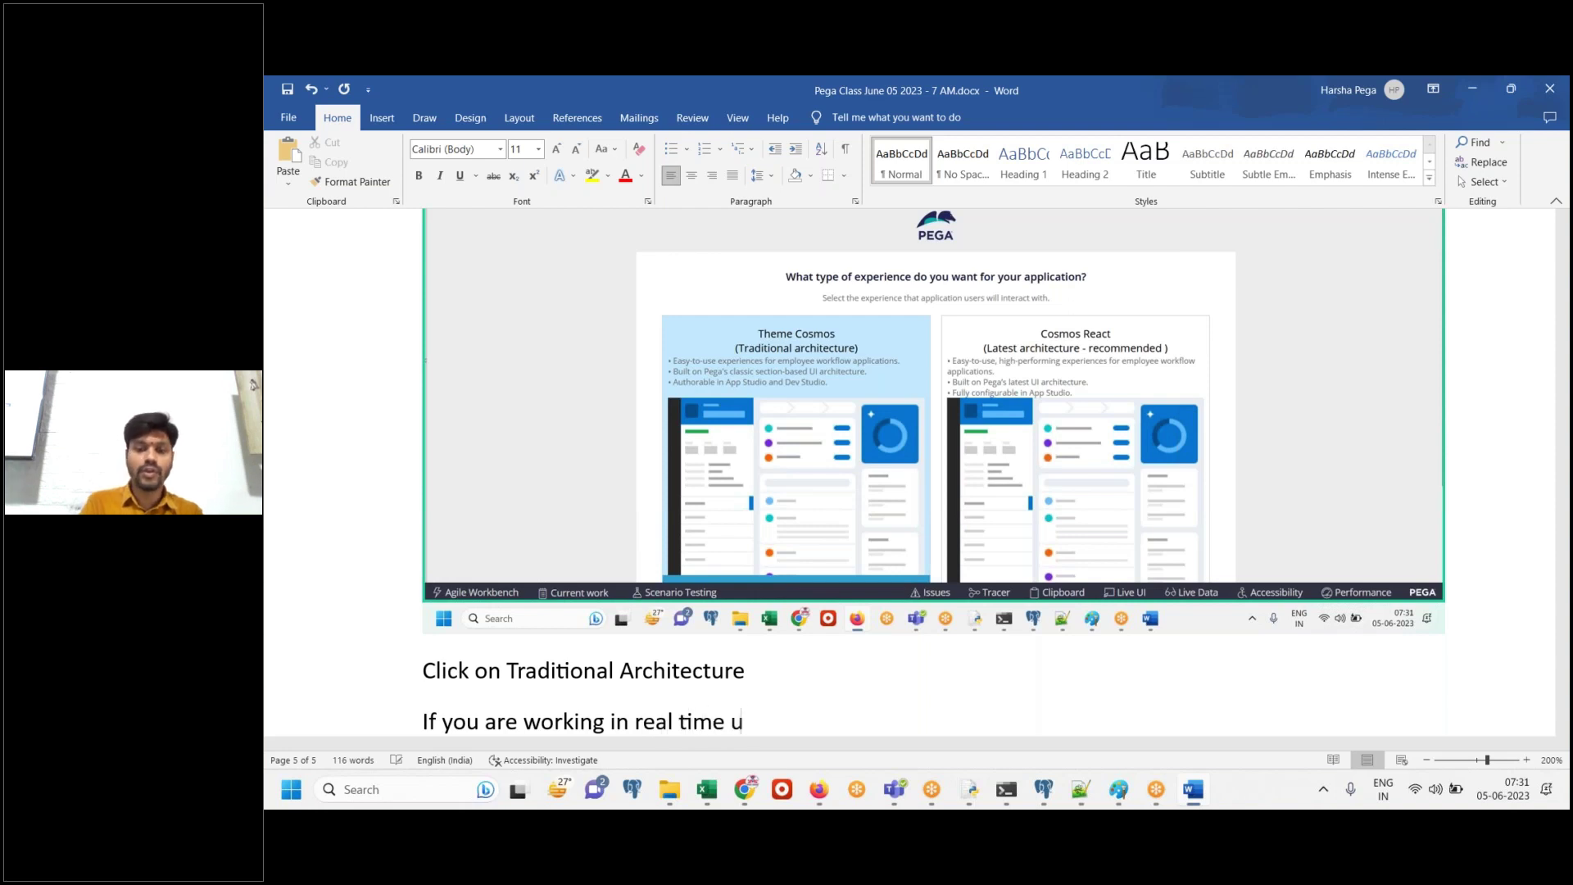
text( might )
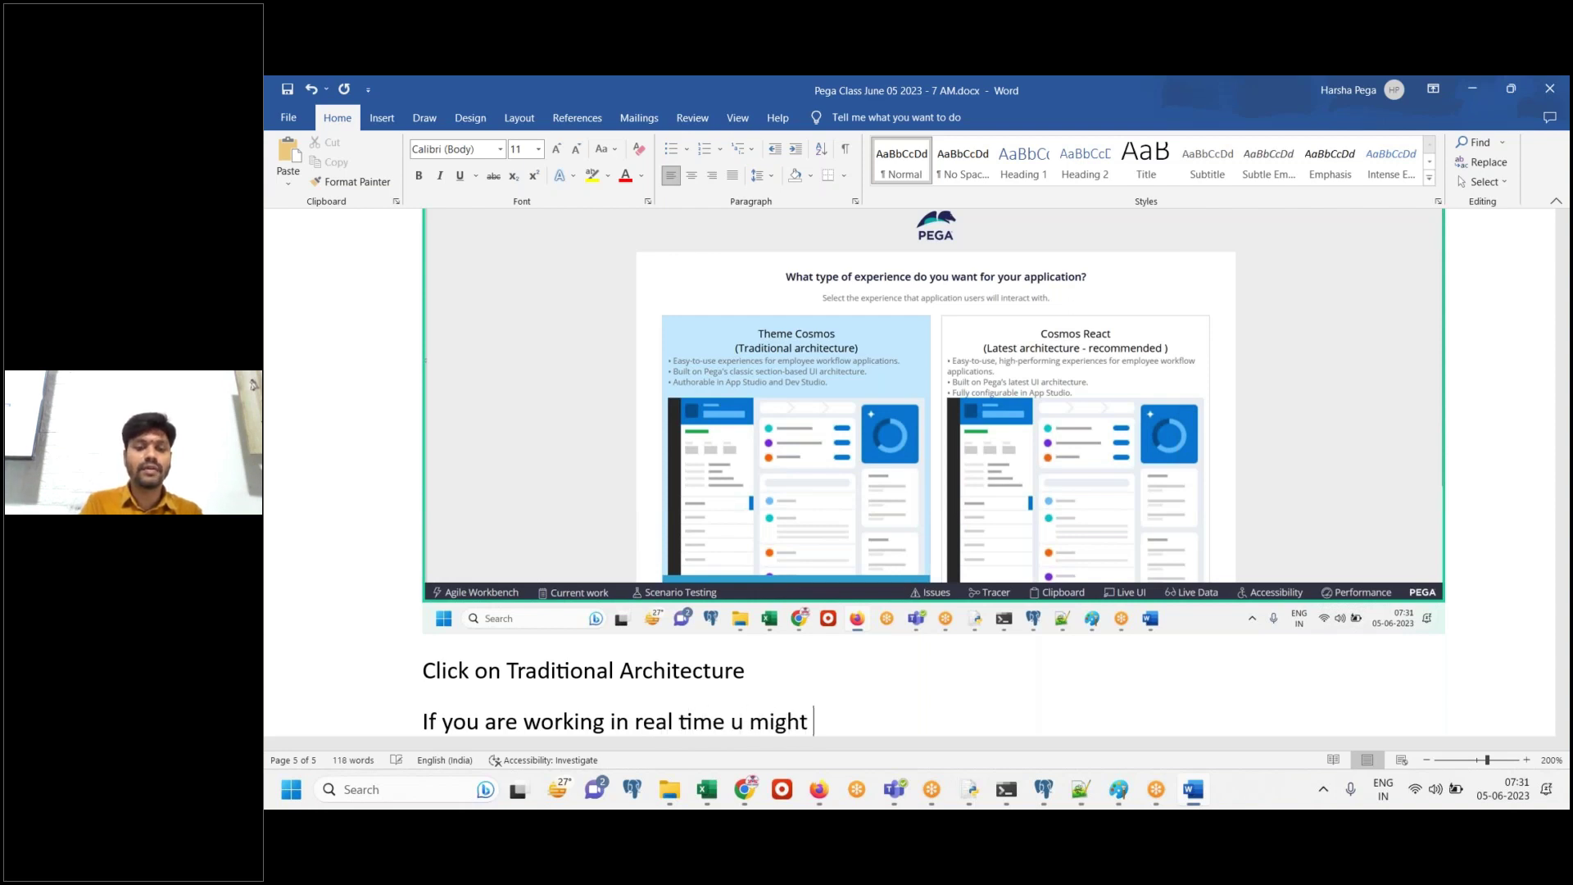
text(be wo)
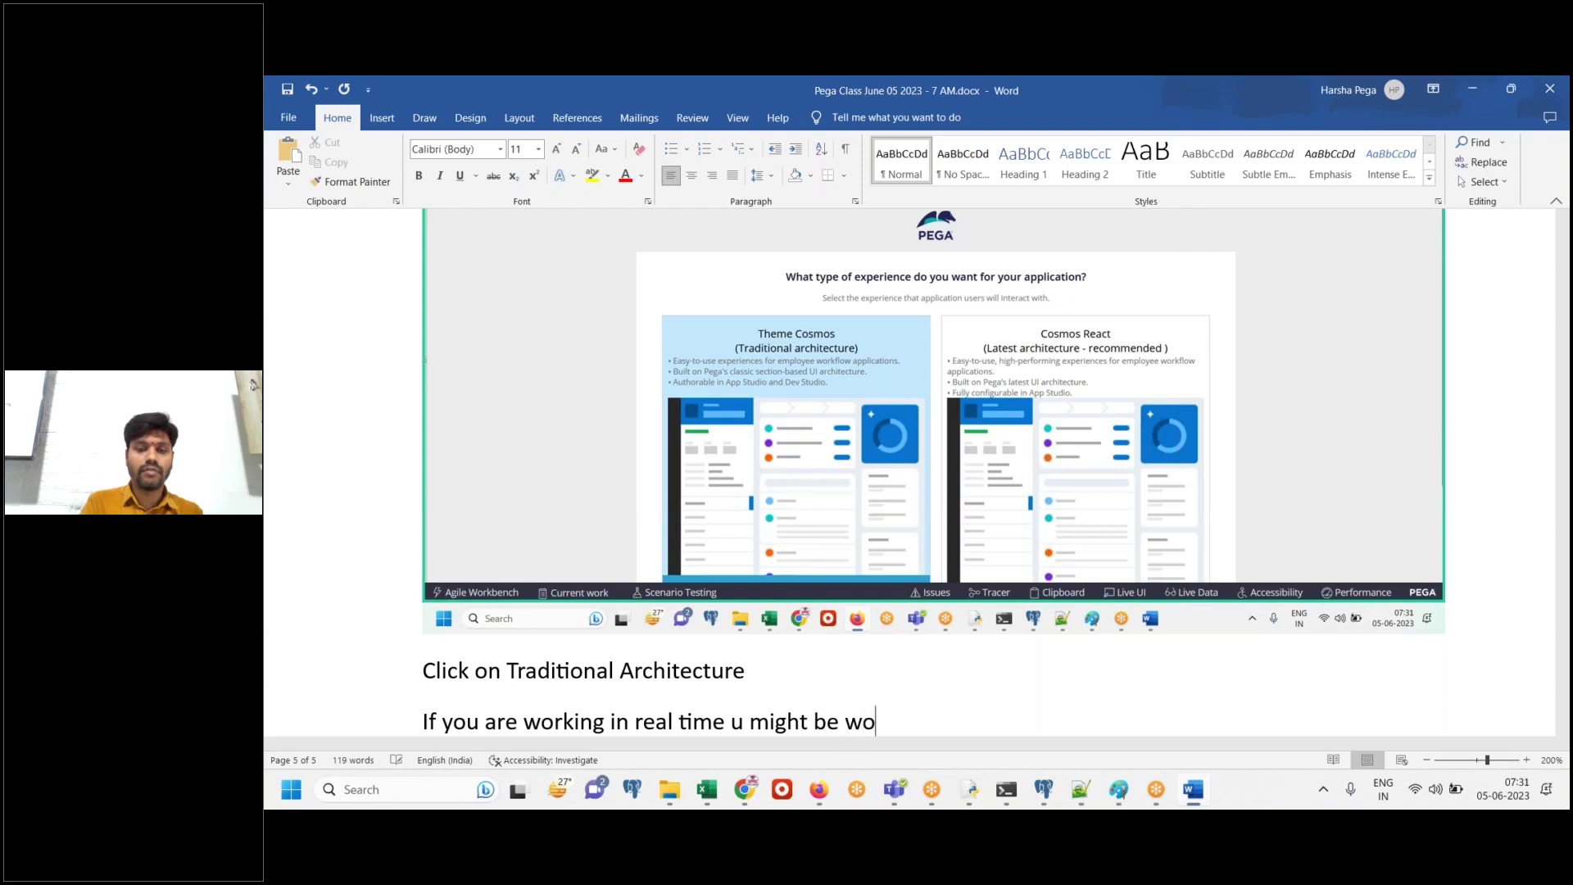
text(rking on (UI KIT))
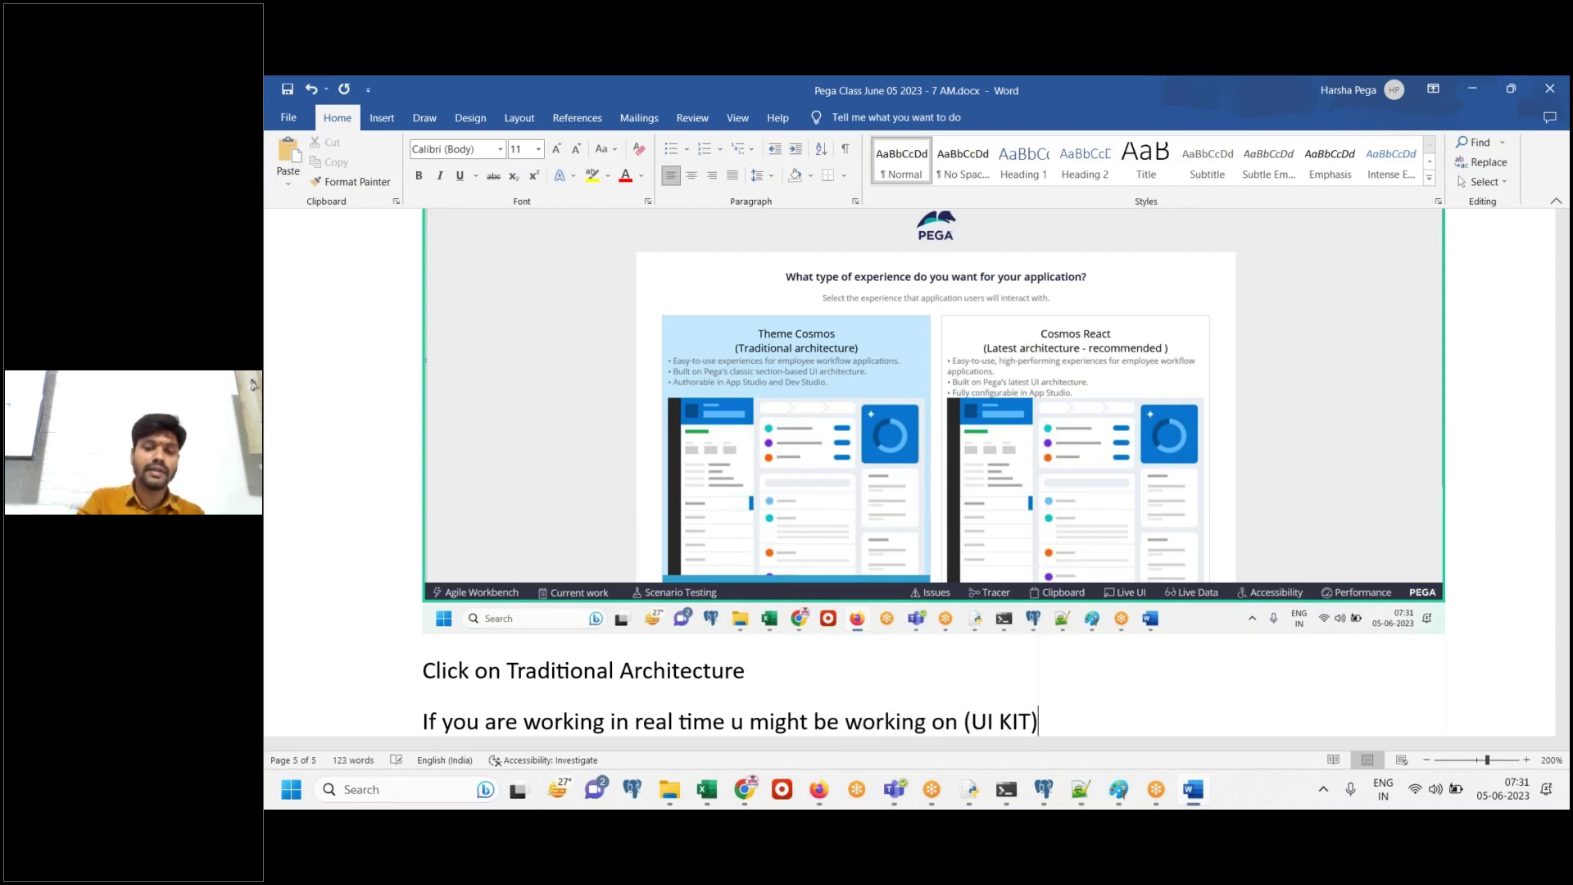
key(Return)
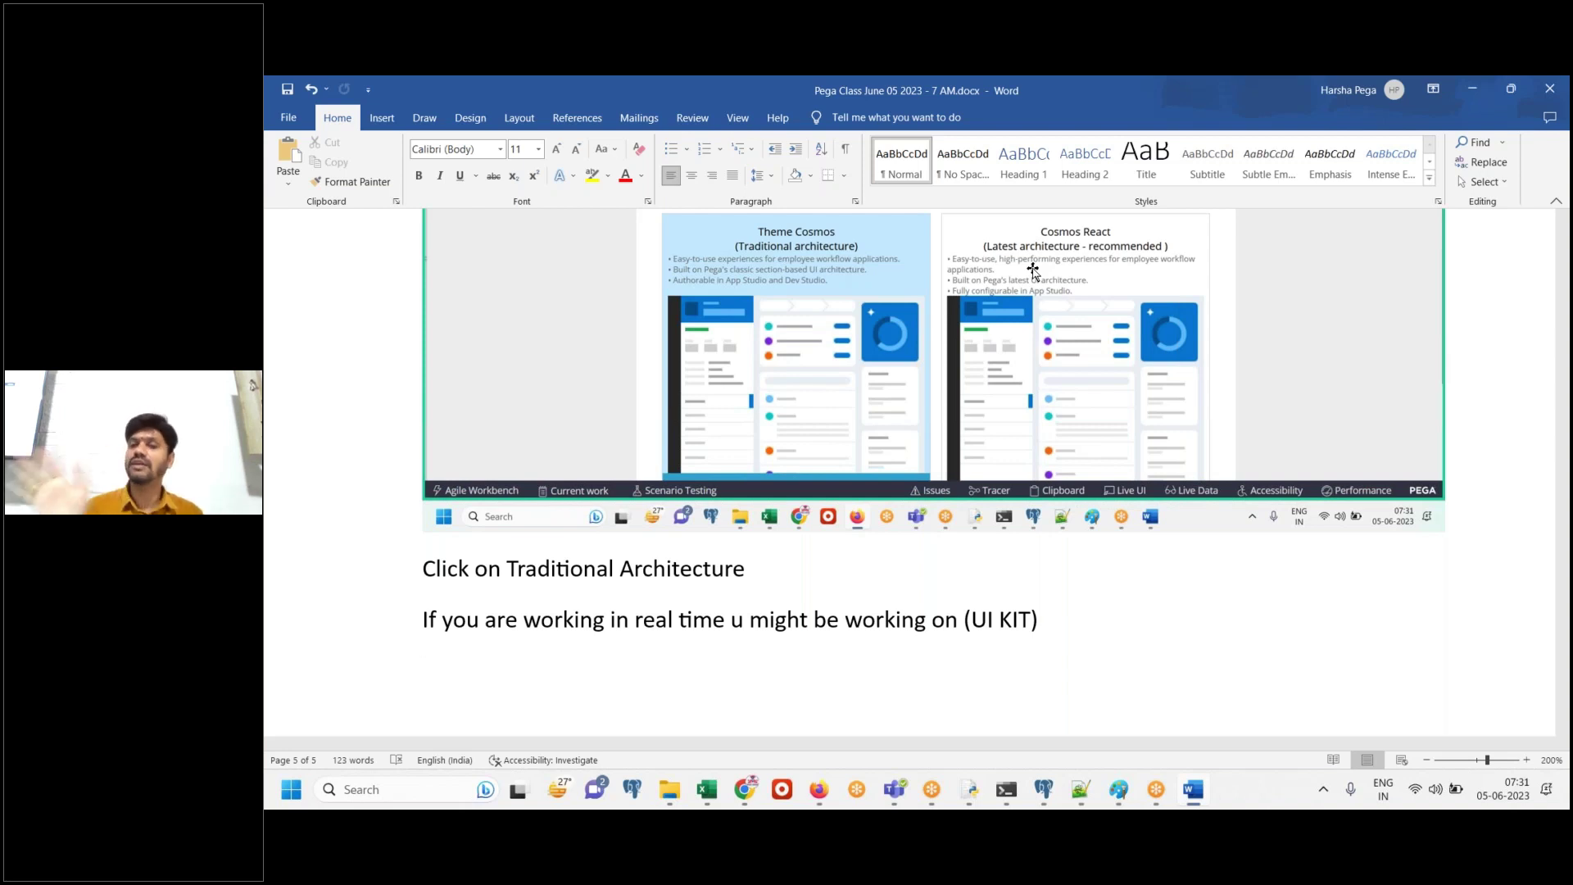
key(Return)
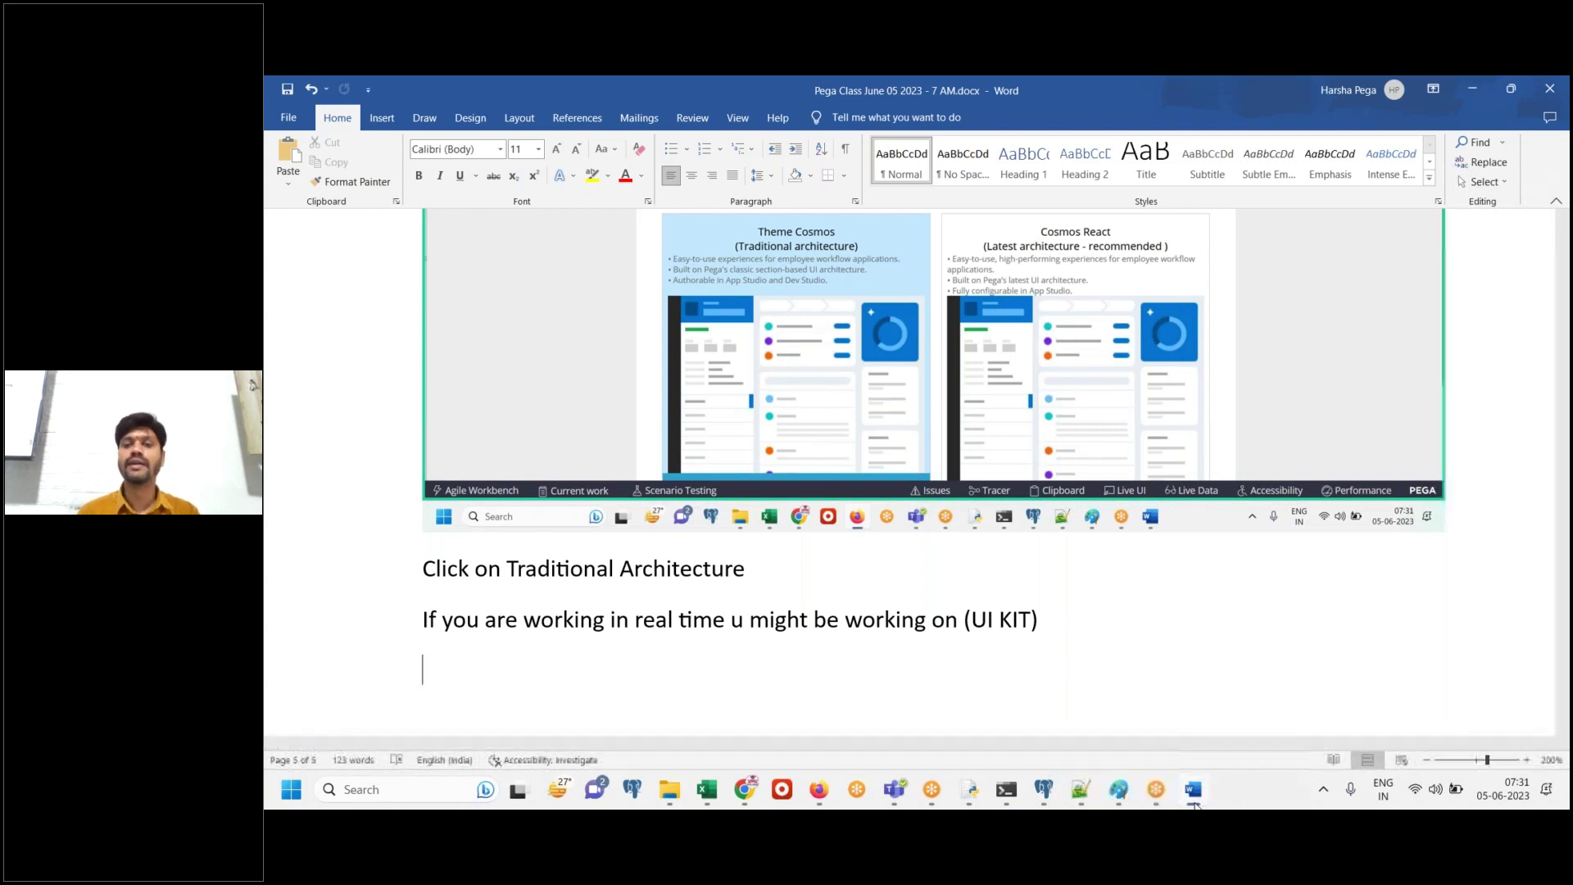
key(alt+Tab)
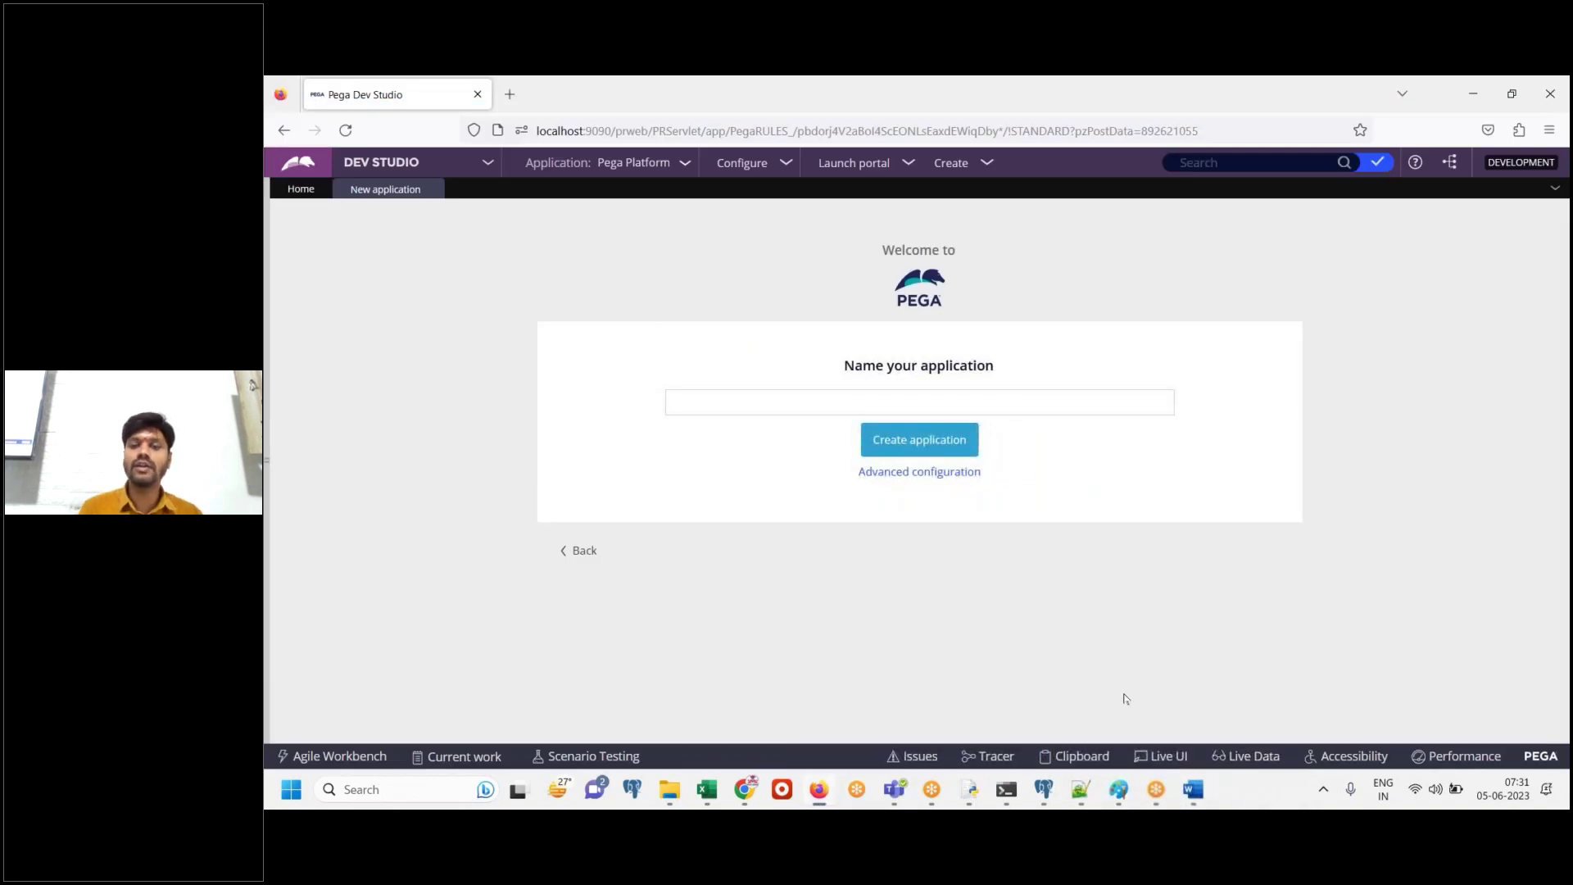
Paste the naming-page screenshot into the Word notes, then return to Pega's application name field
click(1193, 789)
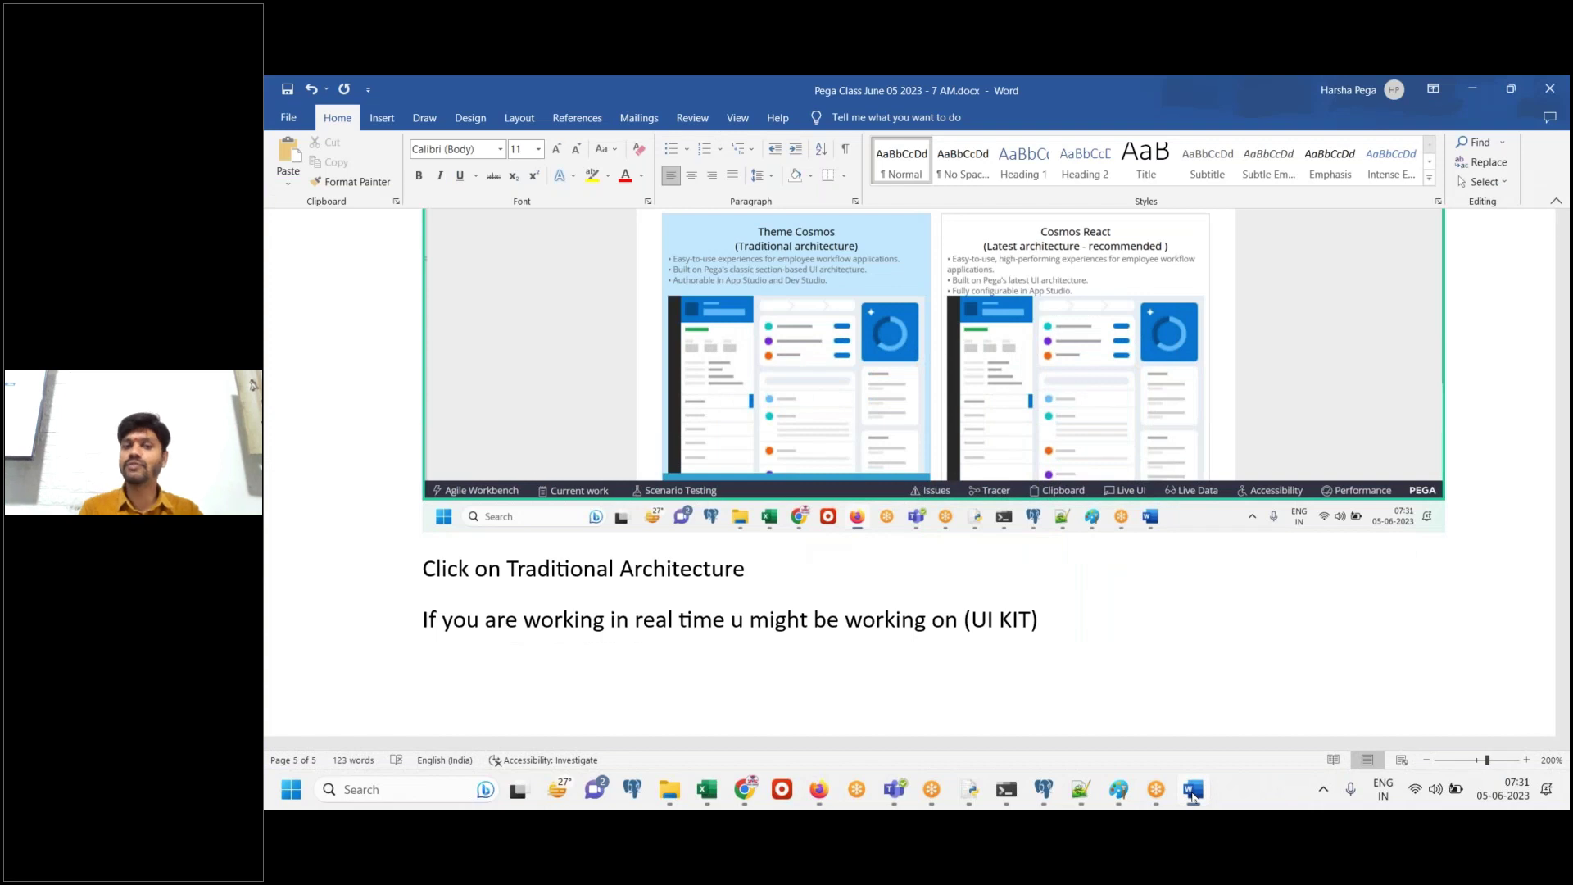
key(ctrl+v)
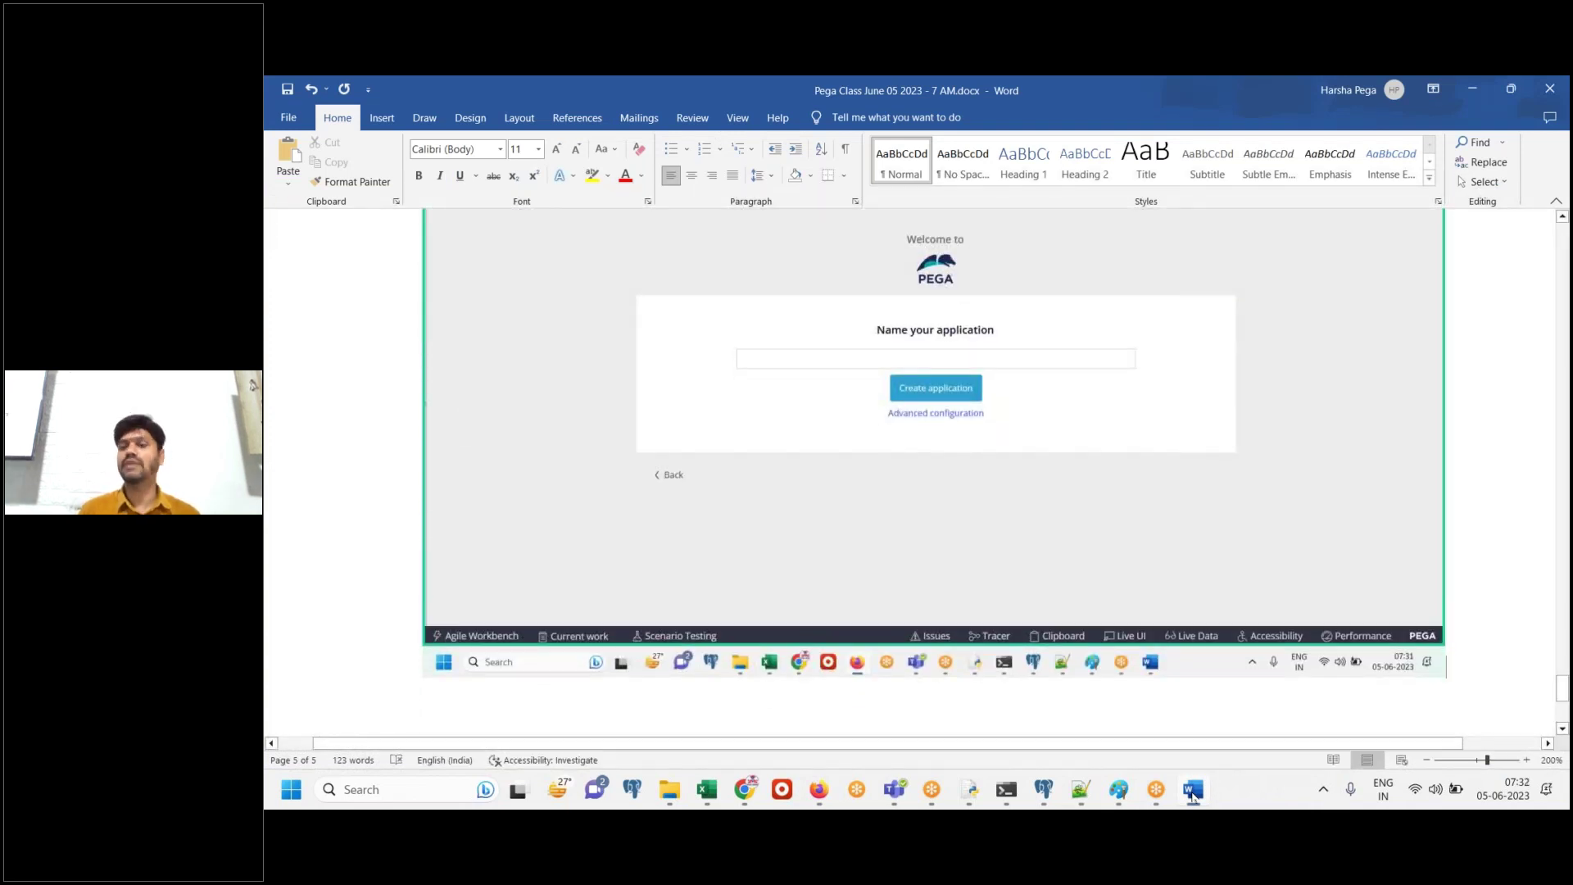
click(1193, 789)
click(1000, 398)
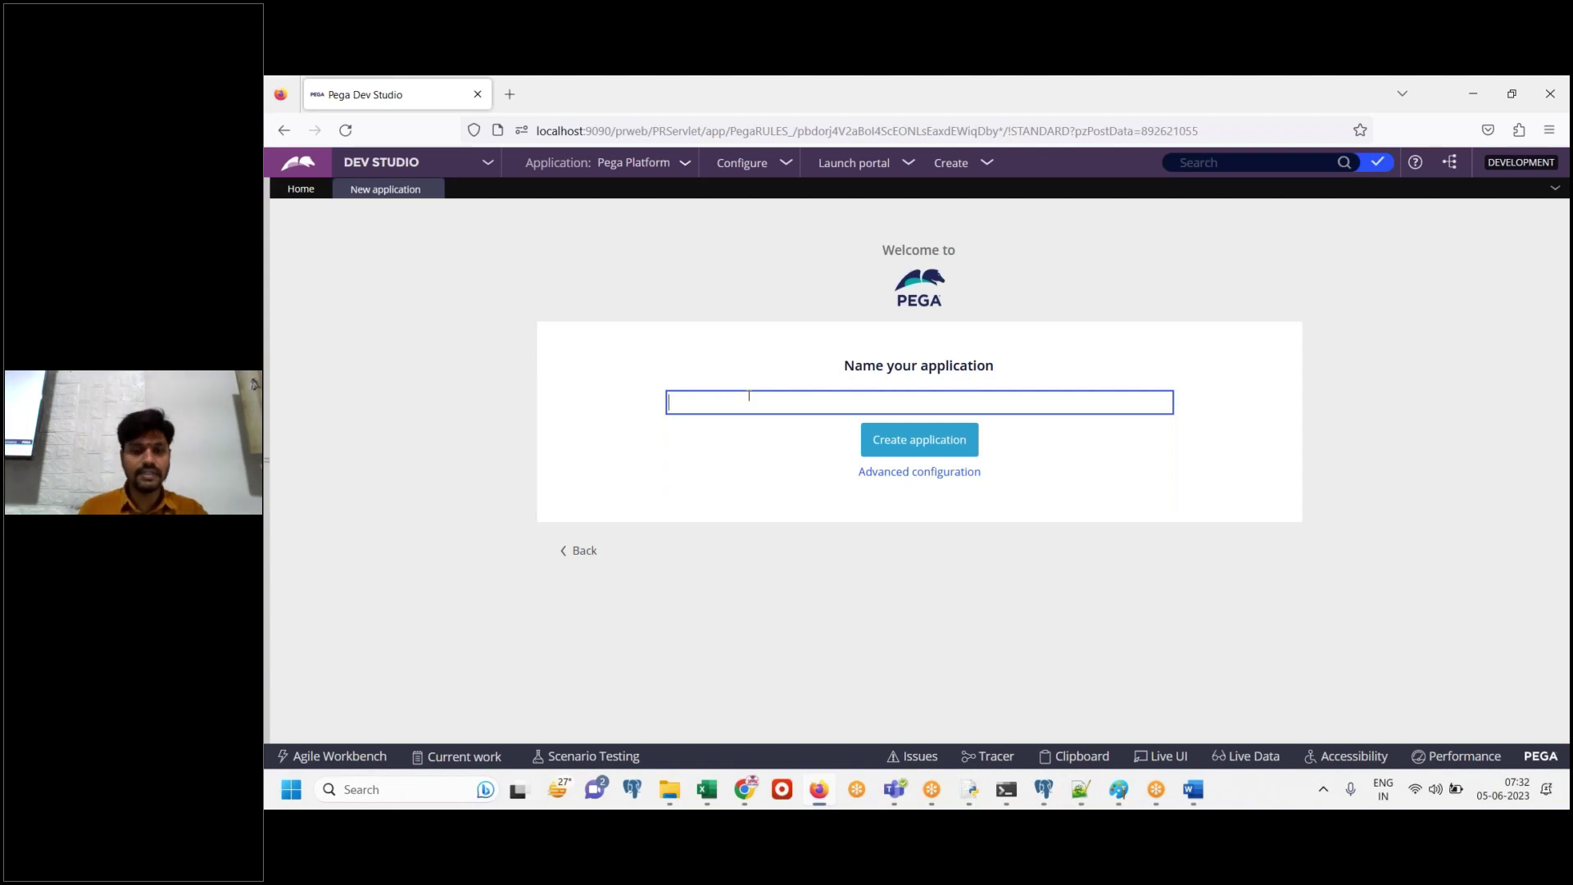
Enter 'Digit Insurance' as the new application's name
text(Dig)
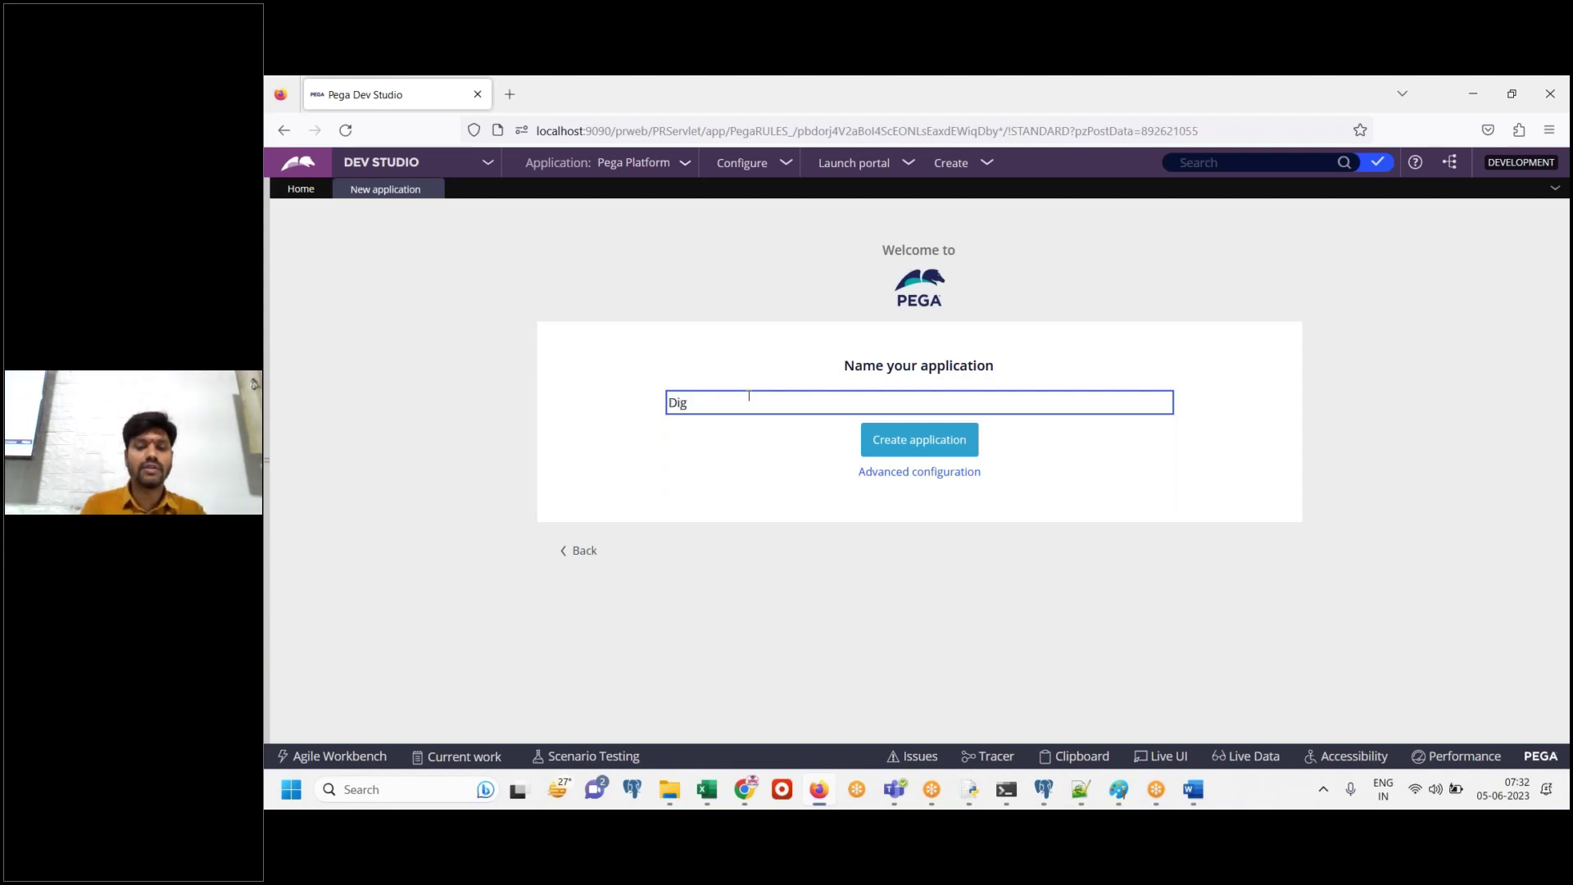
text(it)
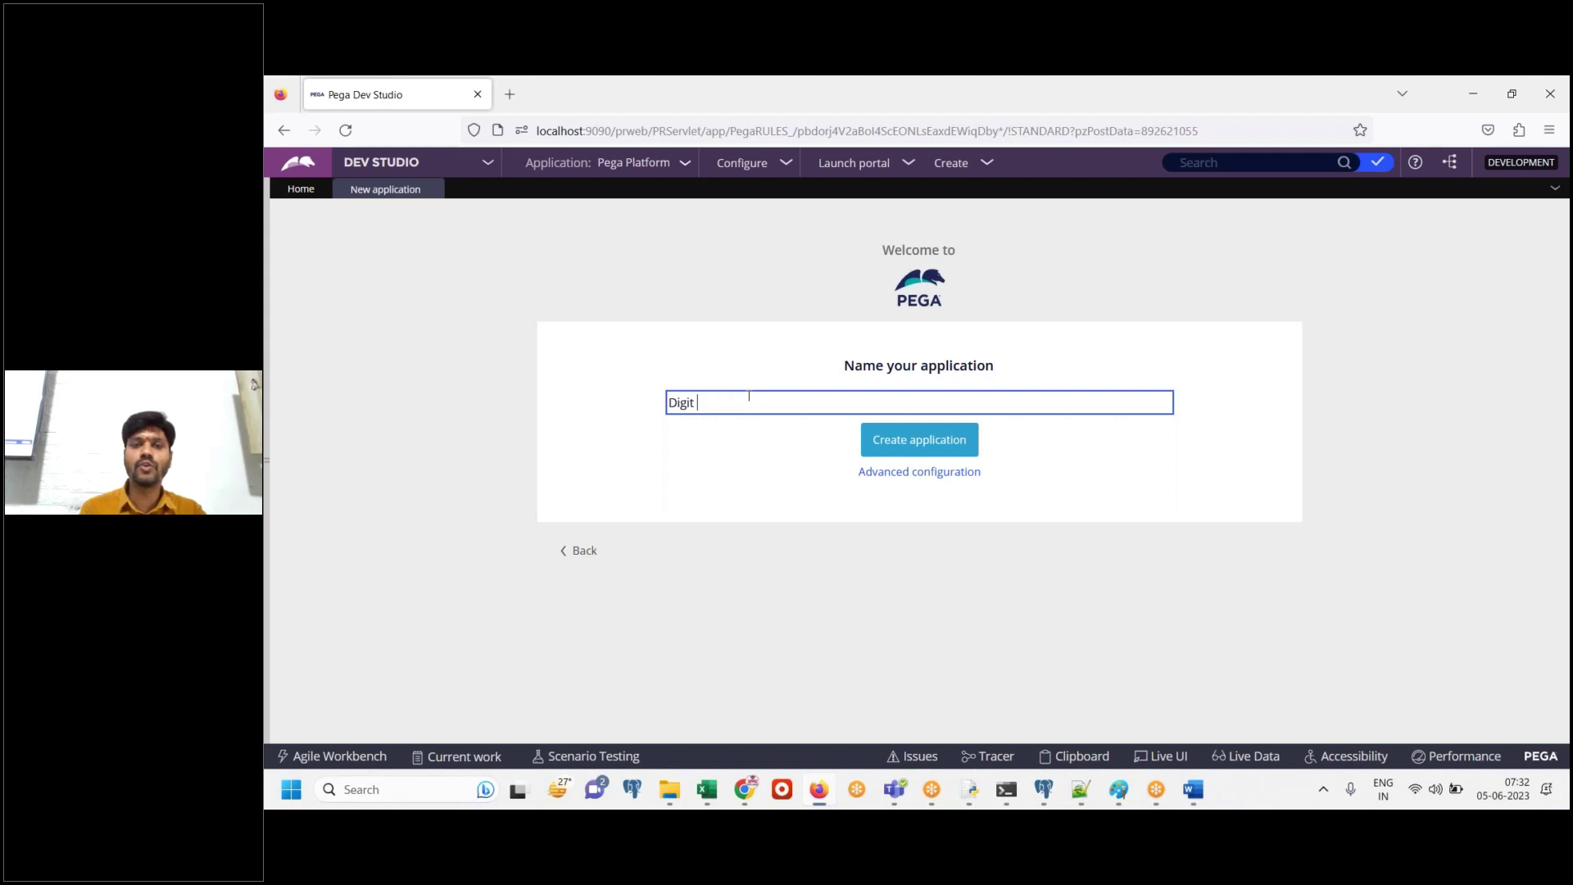
text(Insurance)
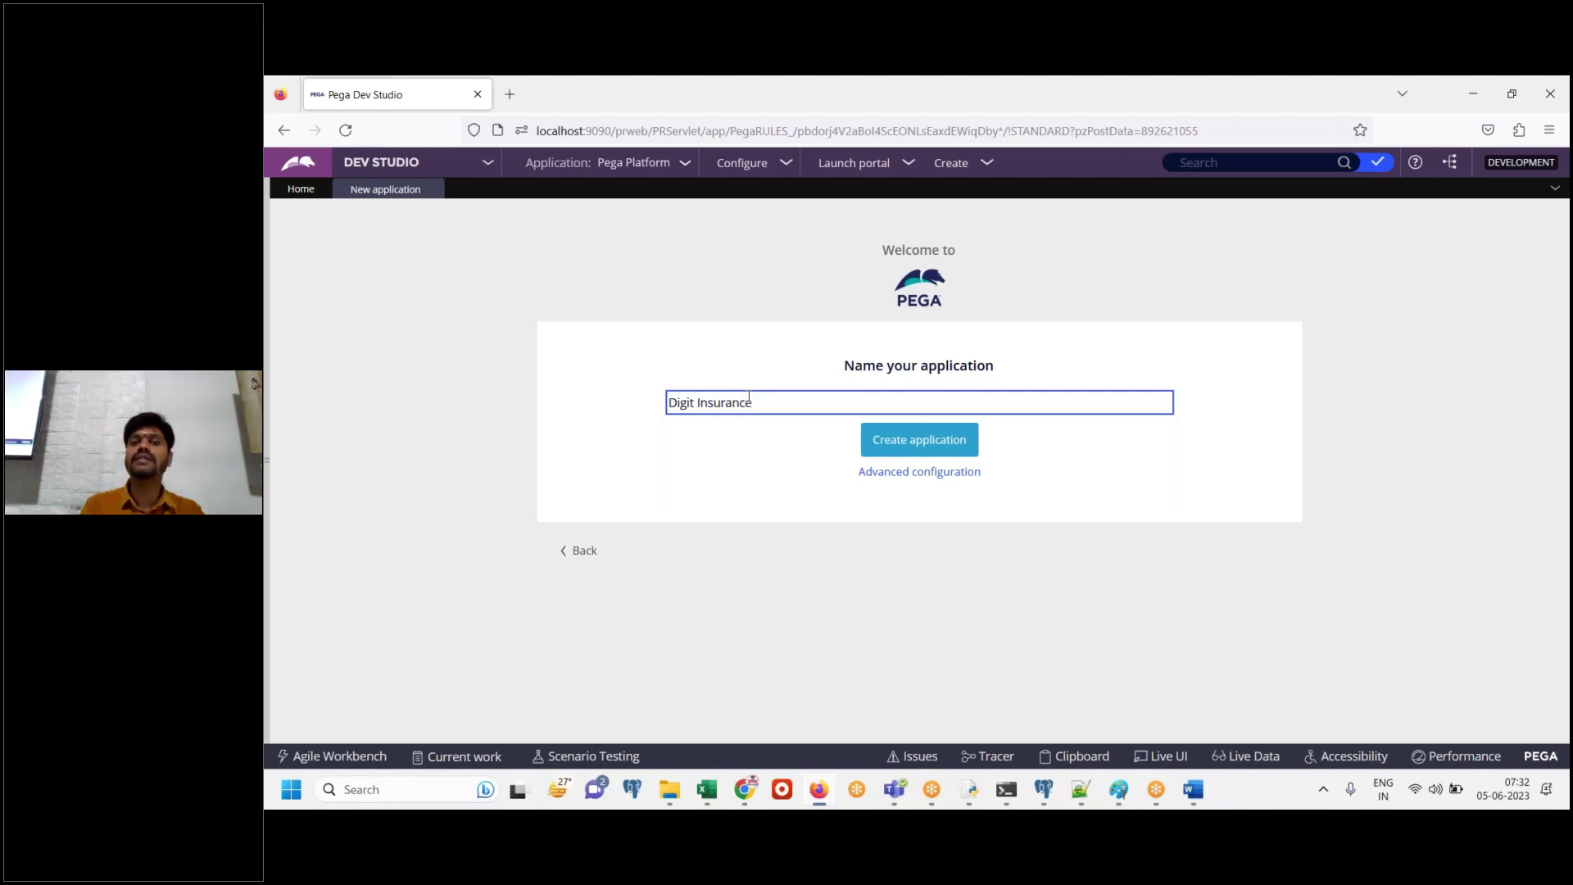
text( A)
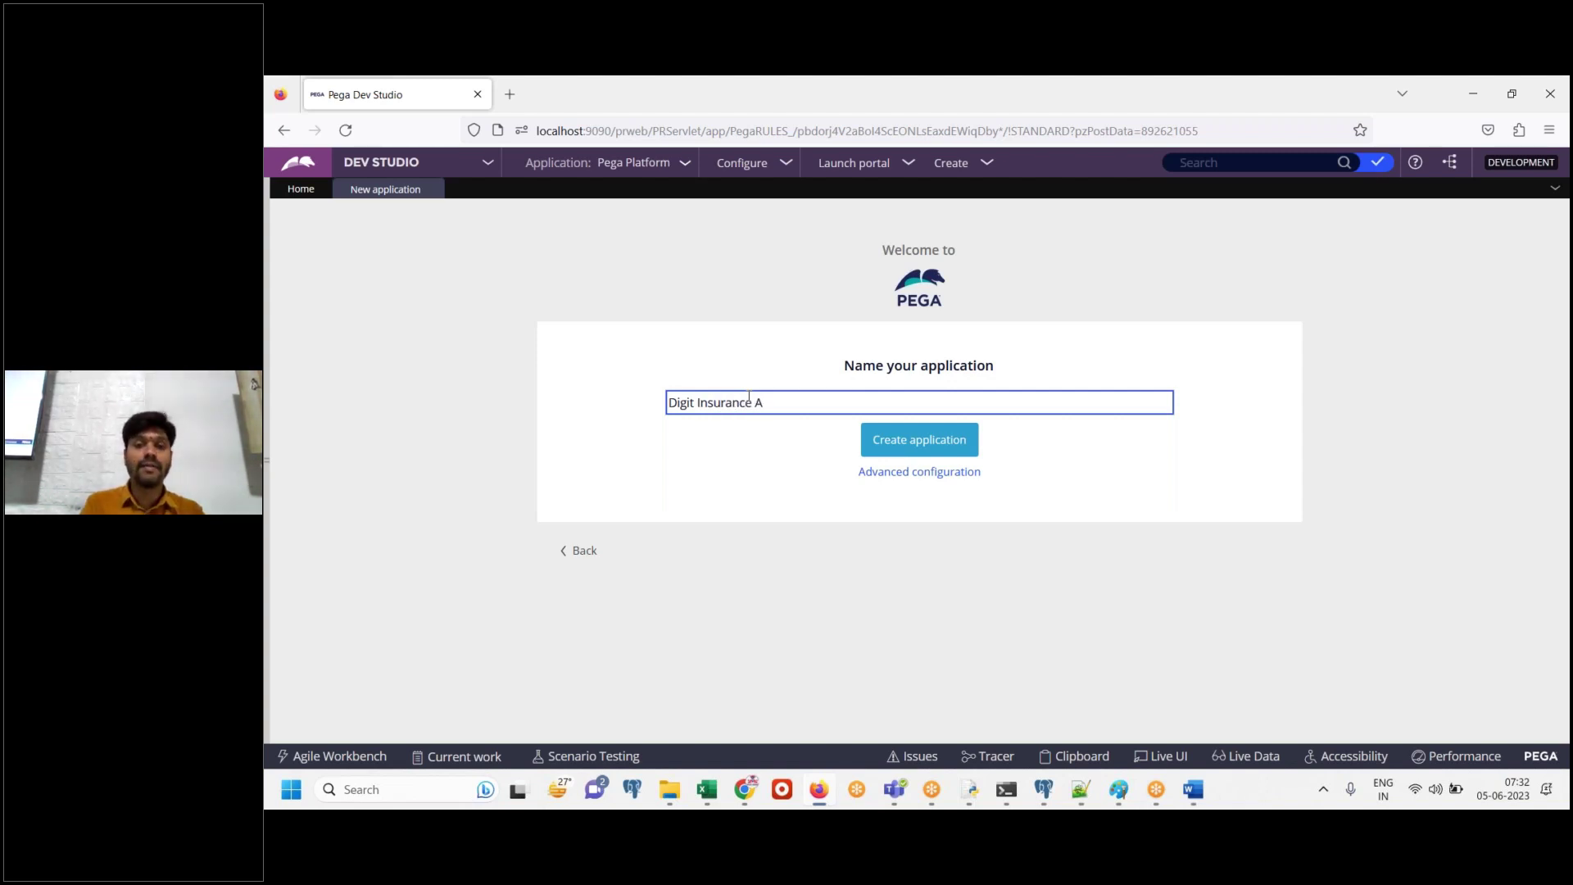
click(791, 602)
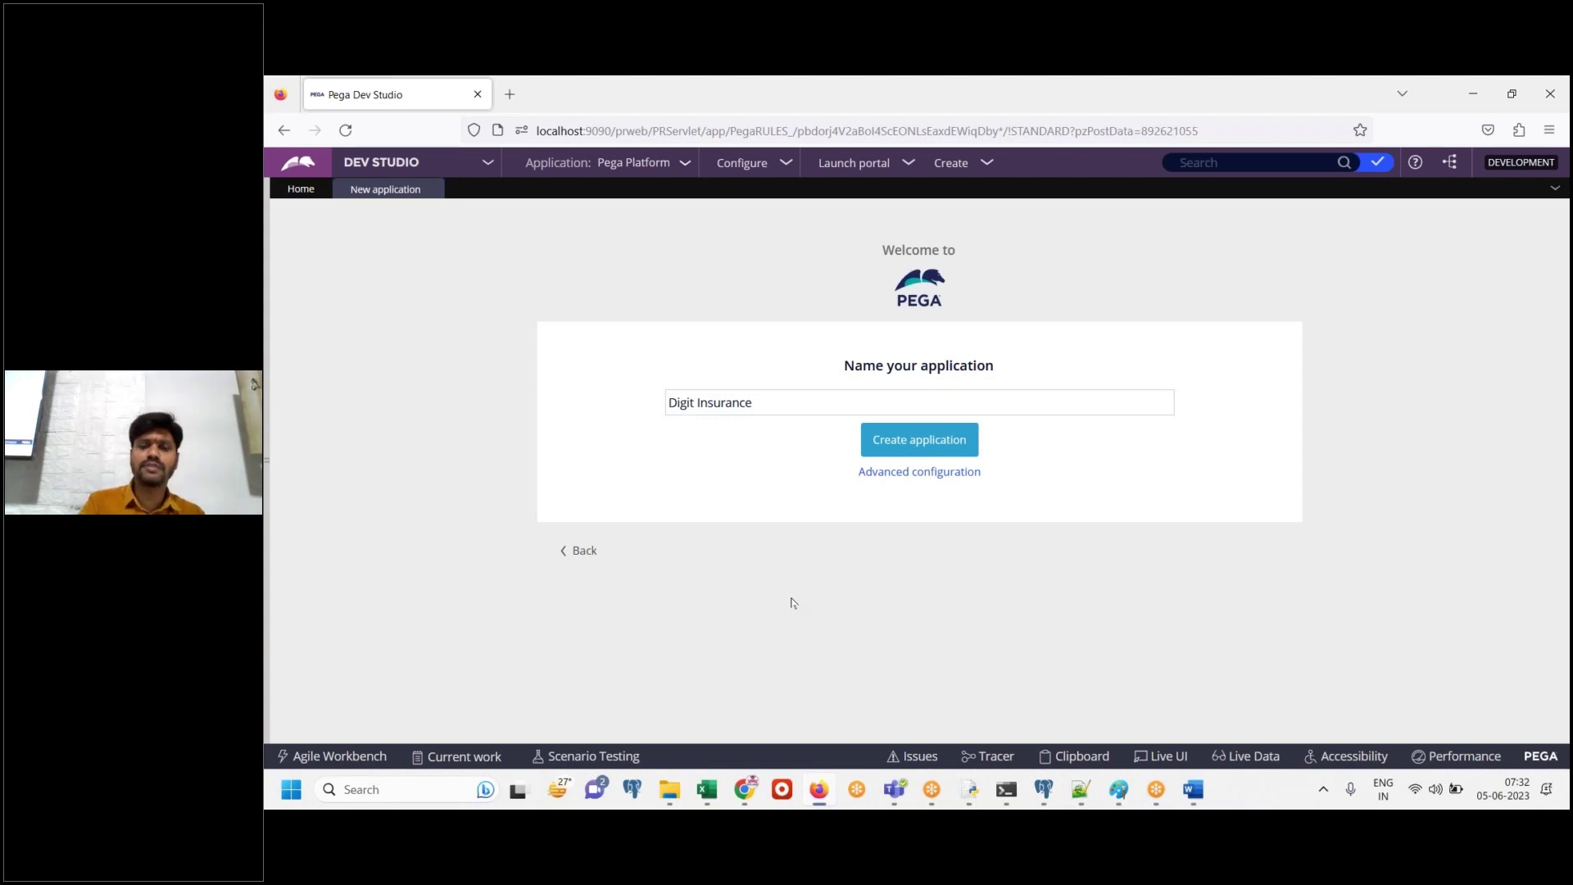
click(1193, 792)
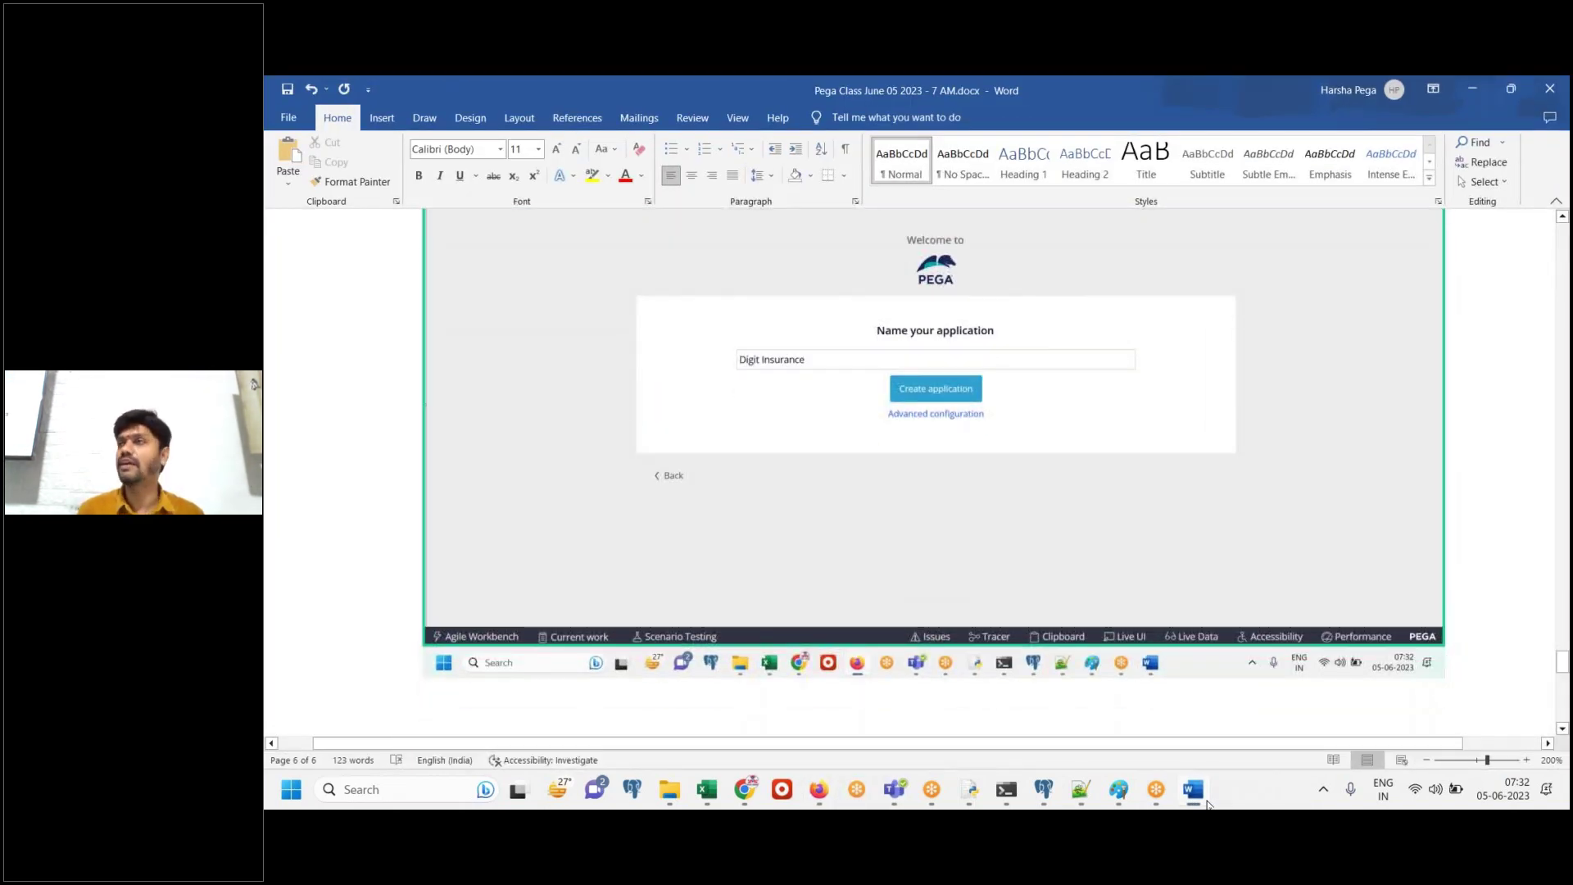
Add the Digit Insurance naming screenshot and the line 'Click on advanced configuration' to the Word notes
click(1193, 788)
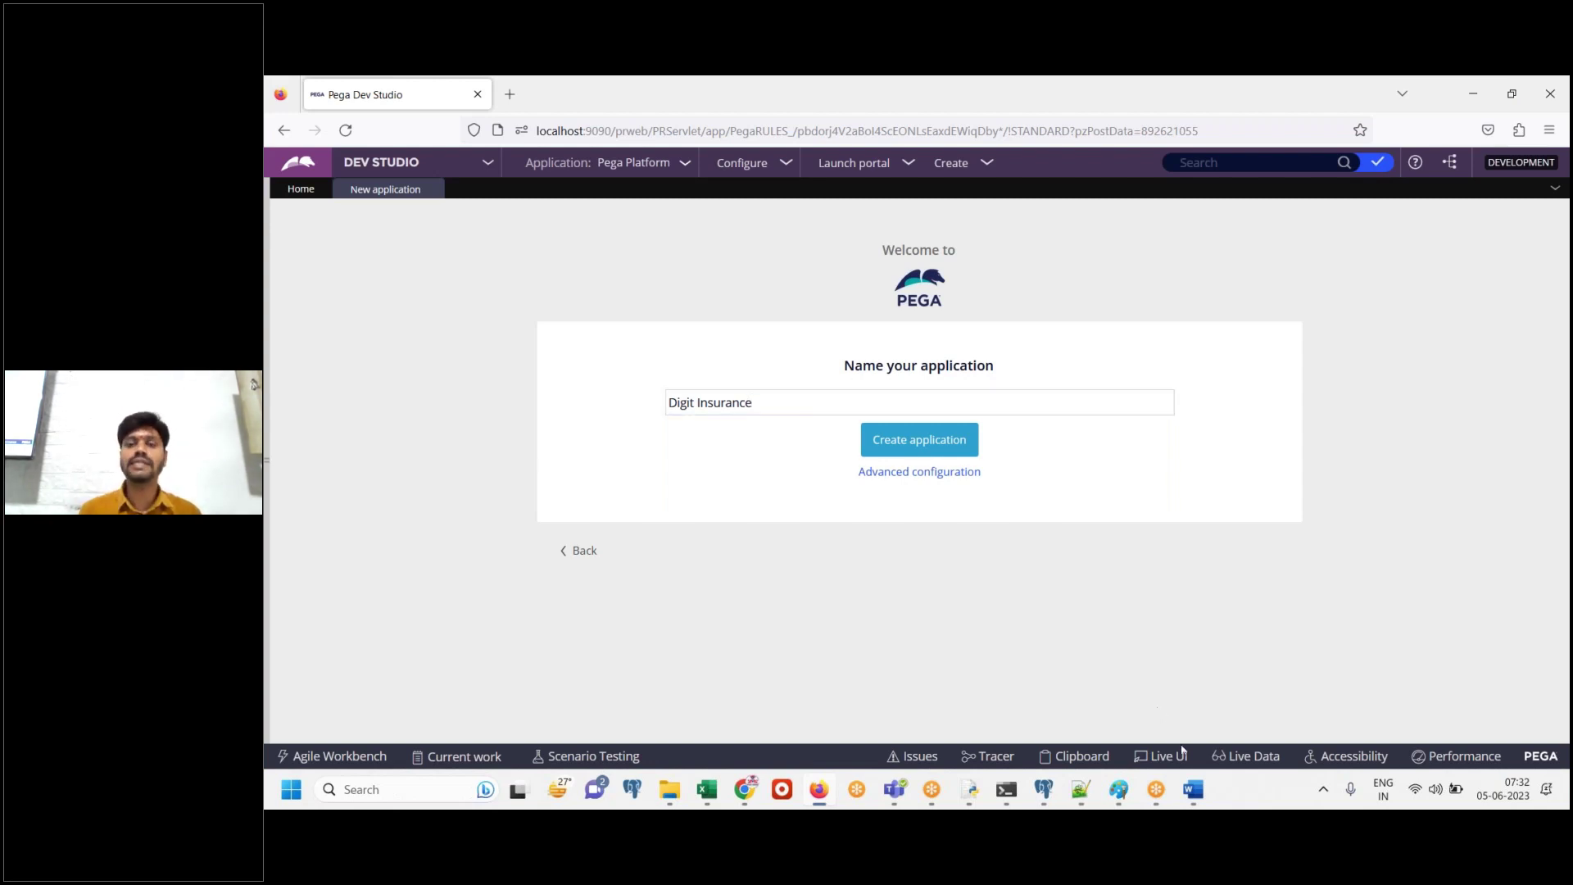
click(1201, 797)
text(Click)
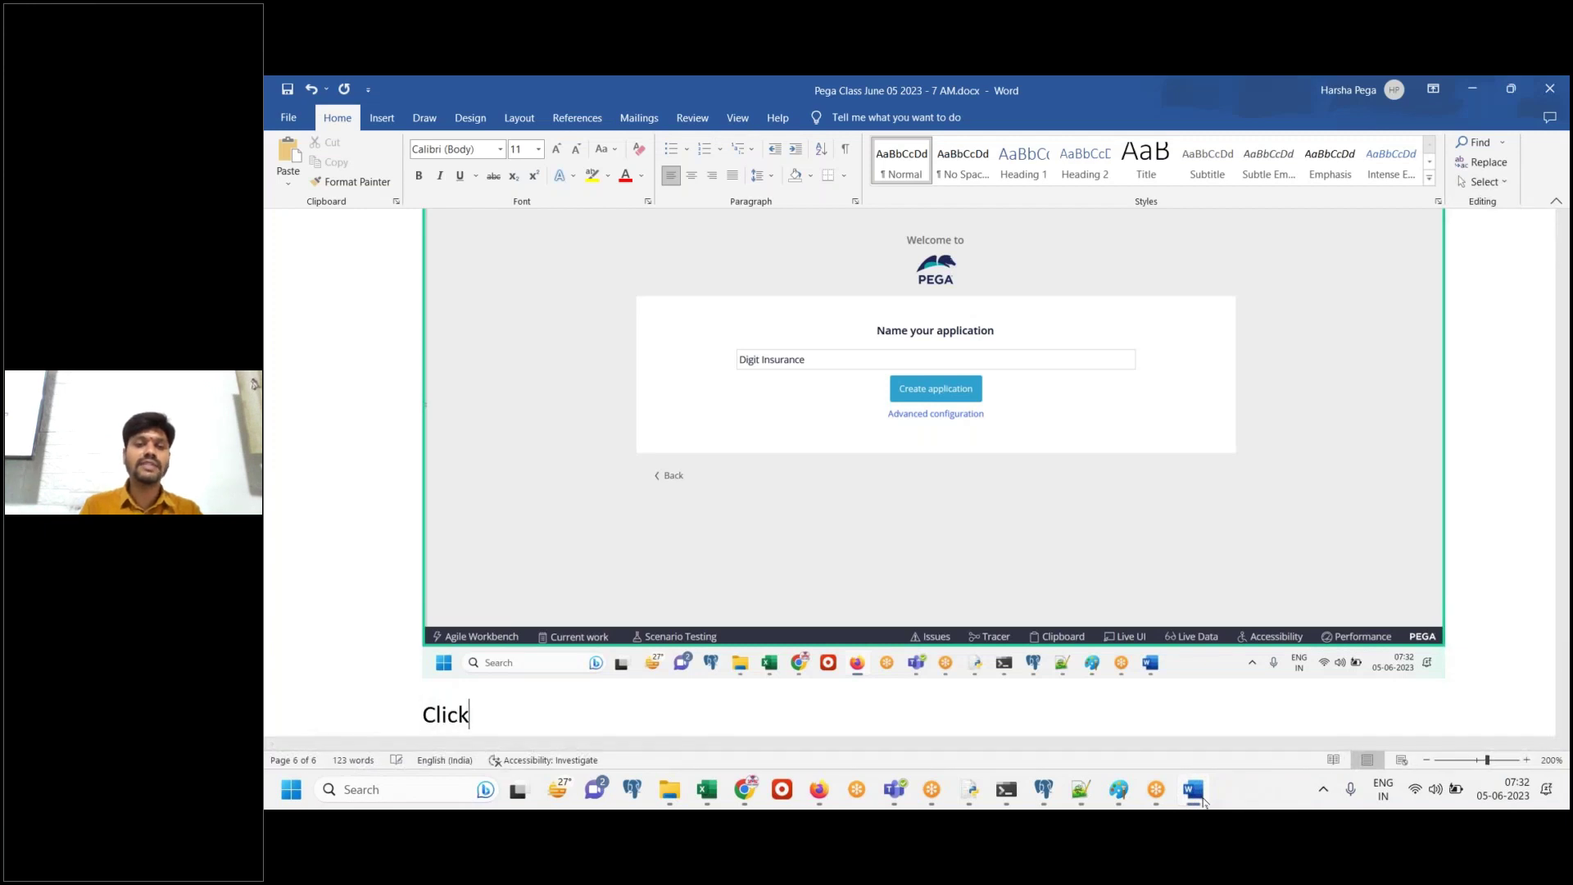
text( on advan)
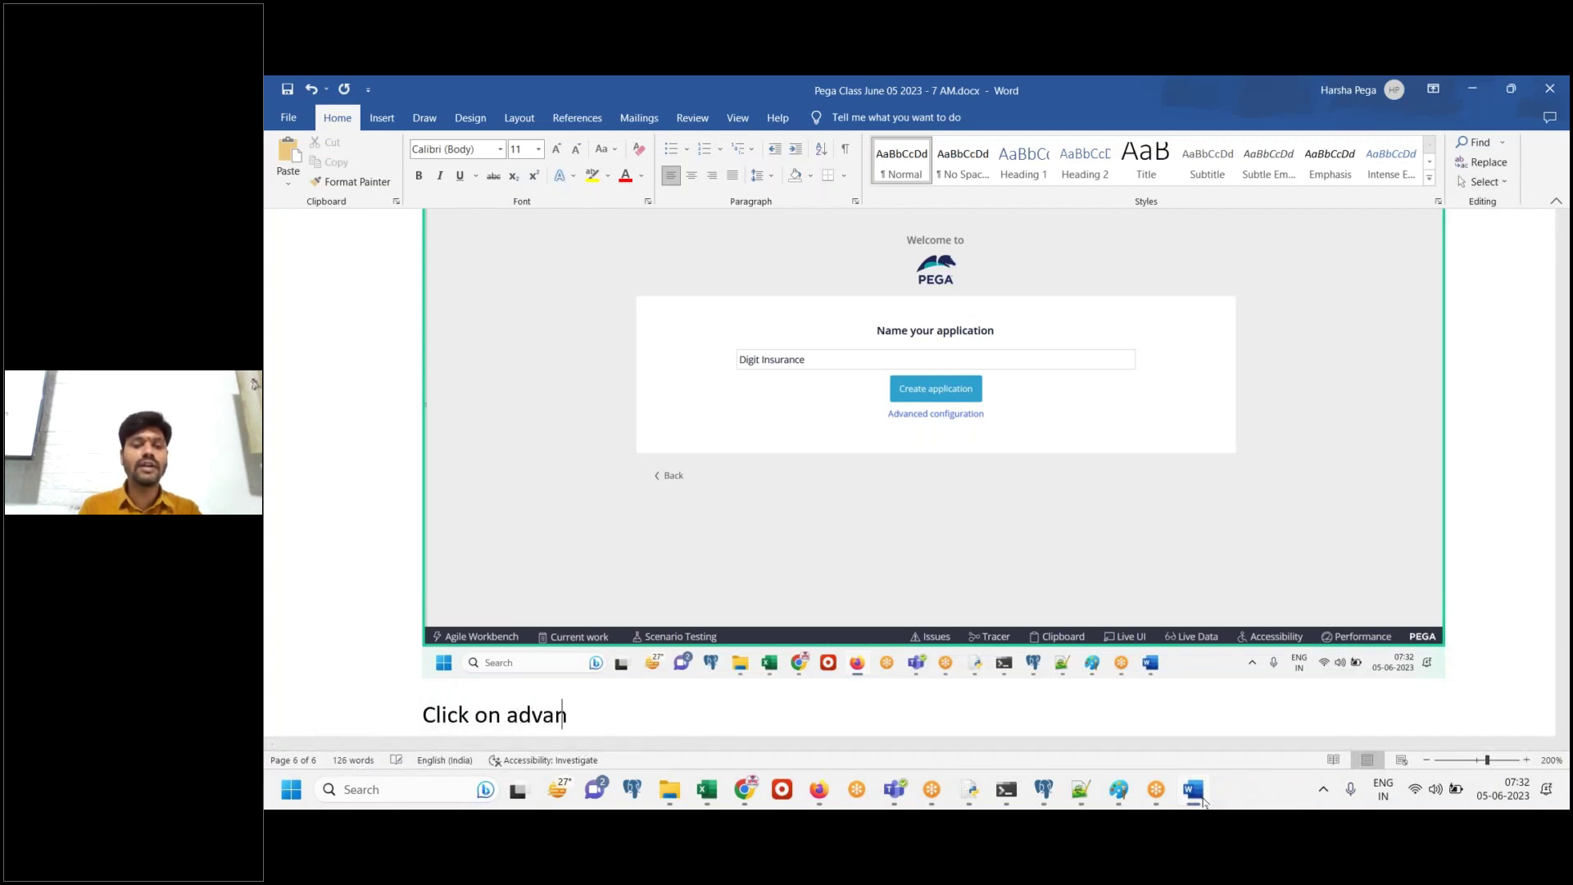
text(ced configuration)
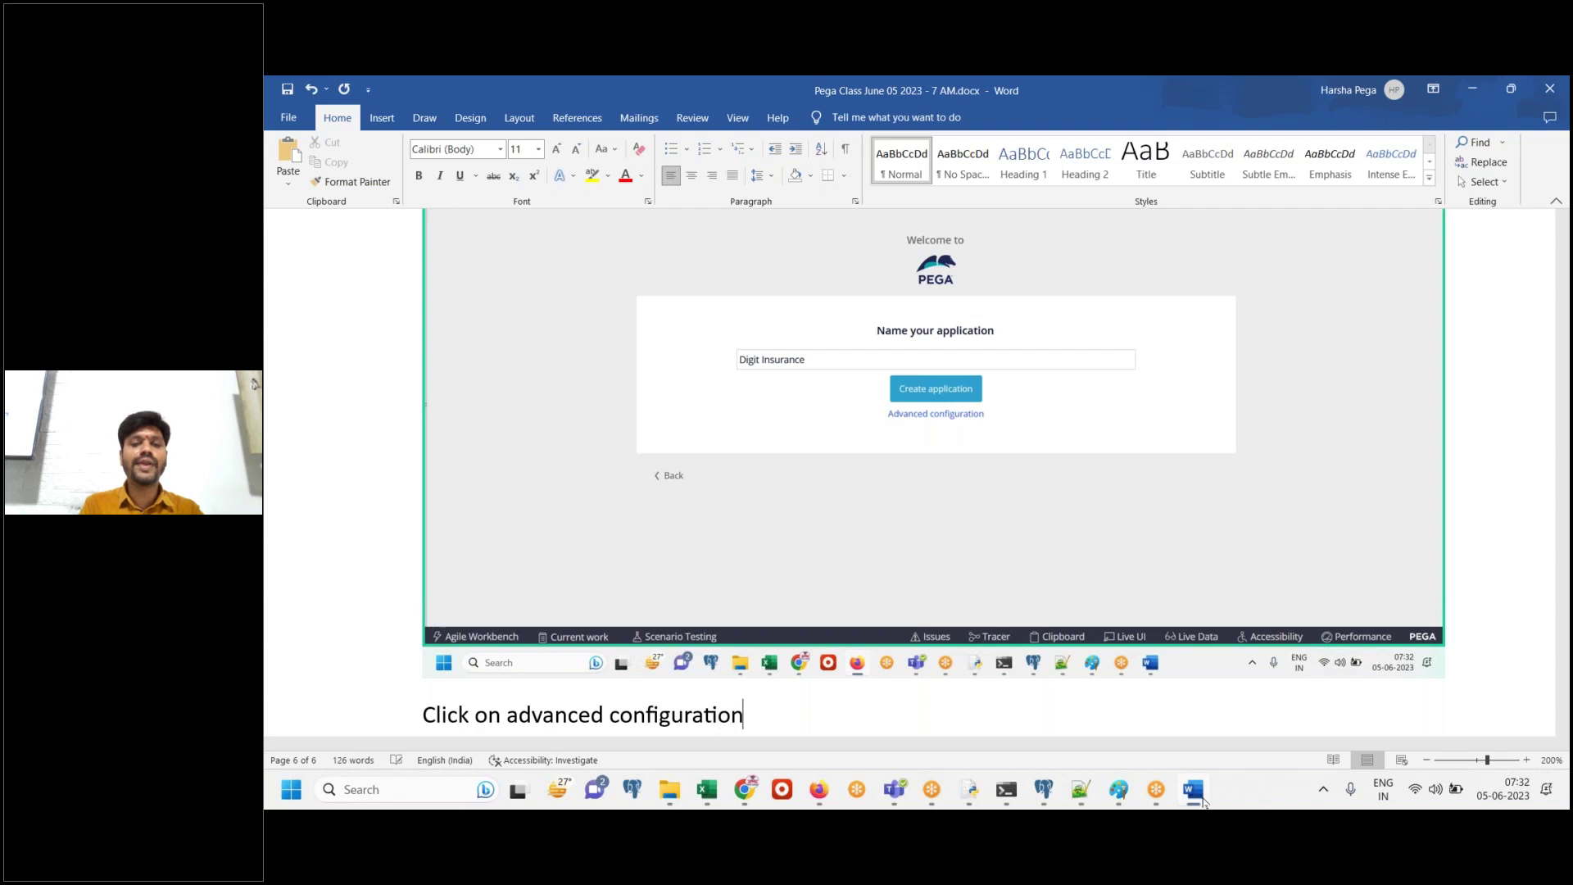
key(Return)
click(1201, 799)
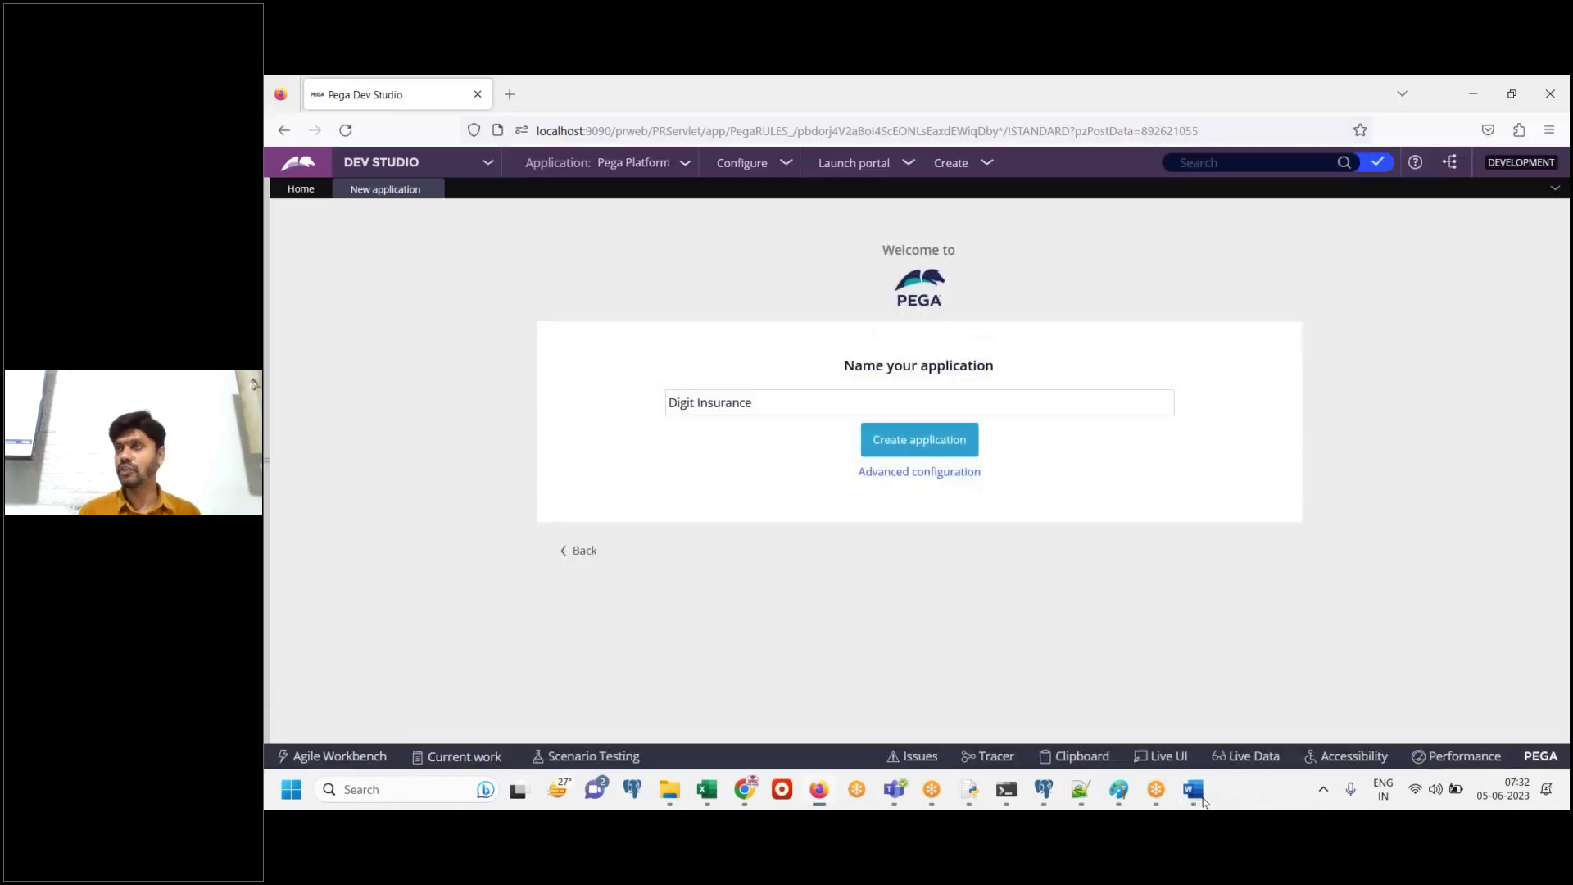
Open Advanced configuration and review its defaults: Implementation, DigitIns, version 01.01.01, Div and Unit
click(968, 482)
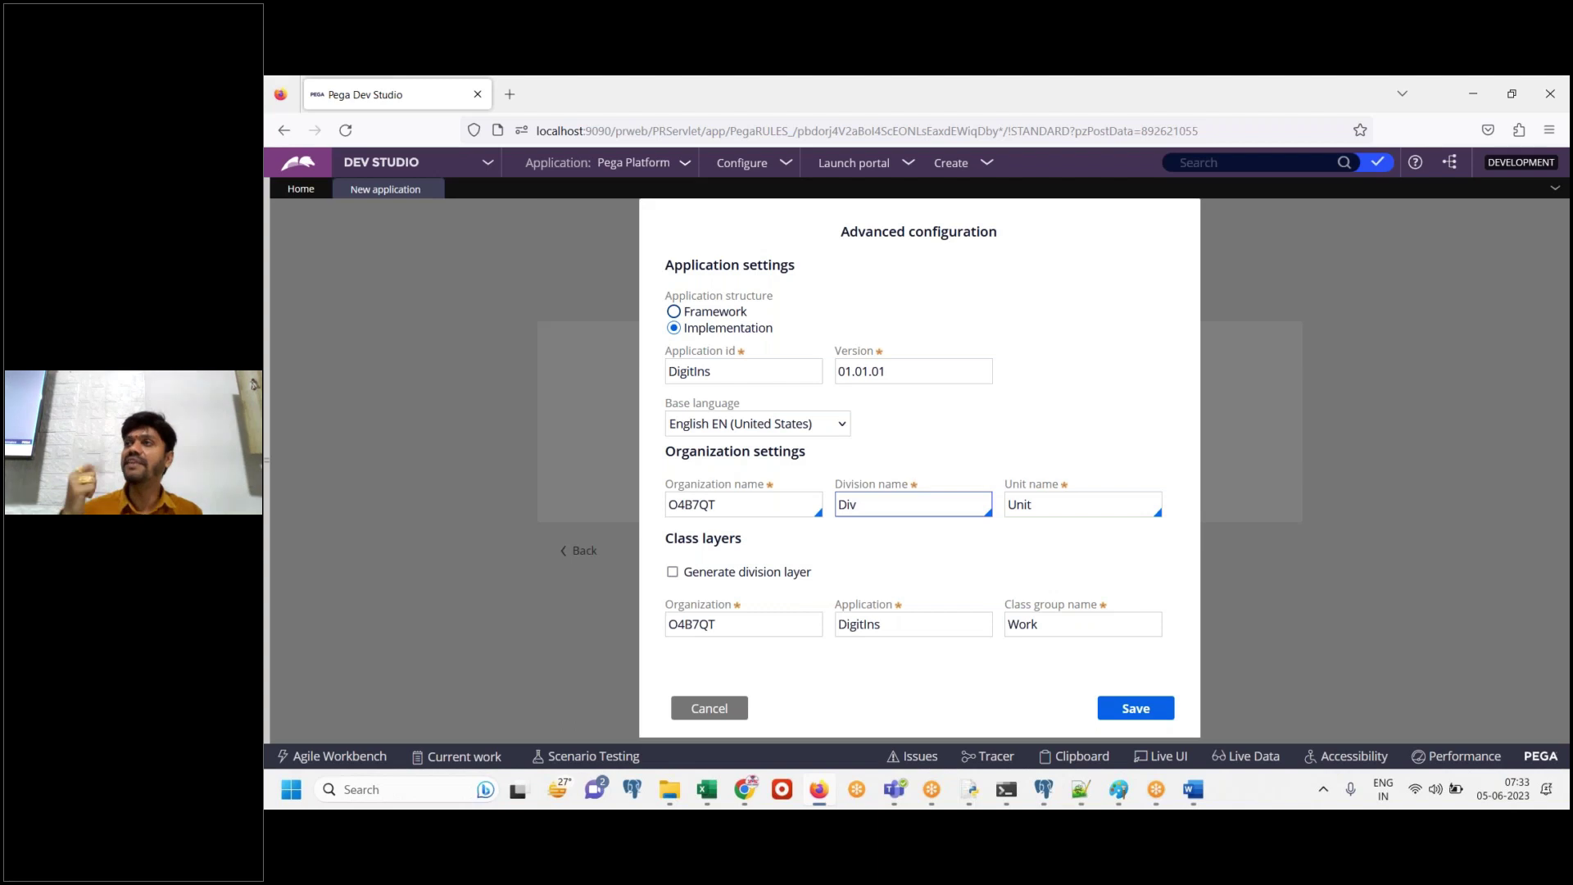
key(shift+Tab)
key(shift+Tab)
key(Tab)
key(Tab)
key(Tab)
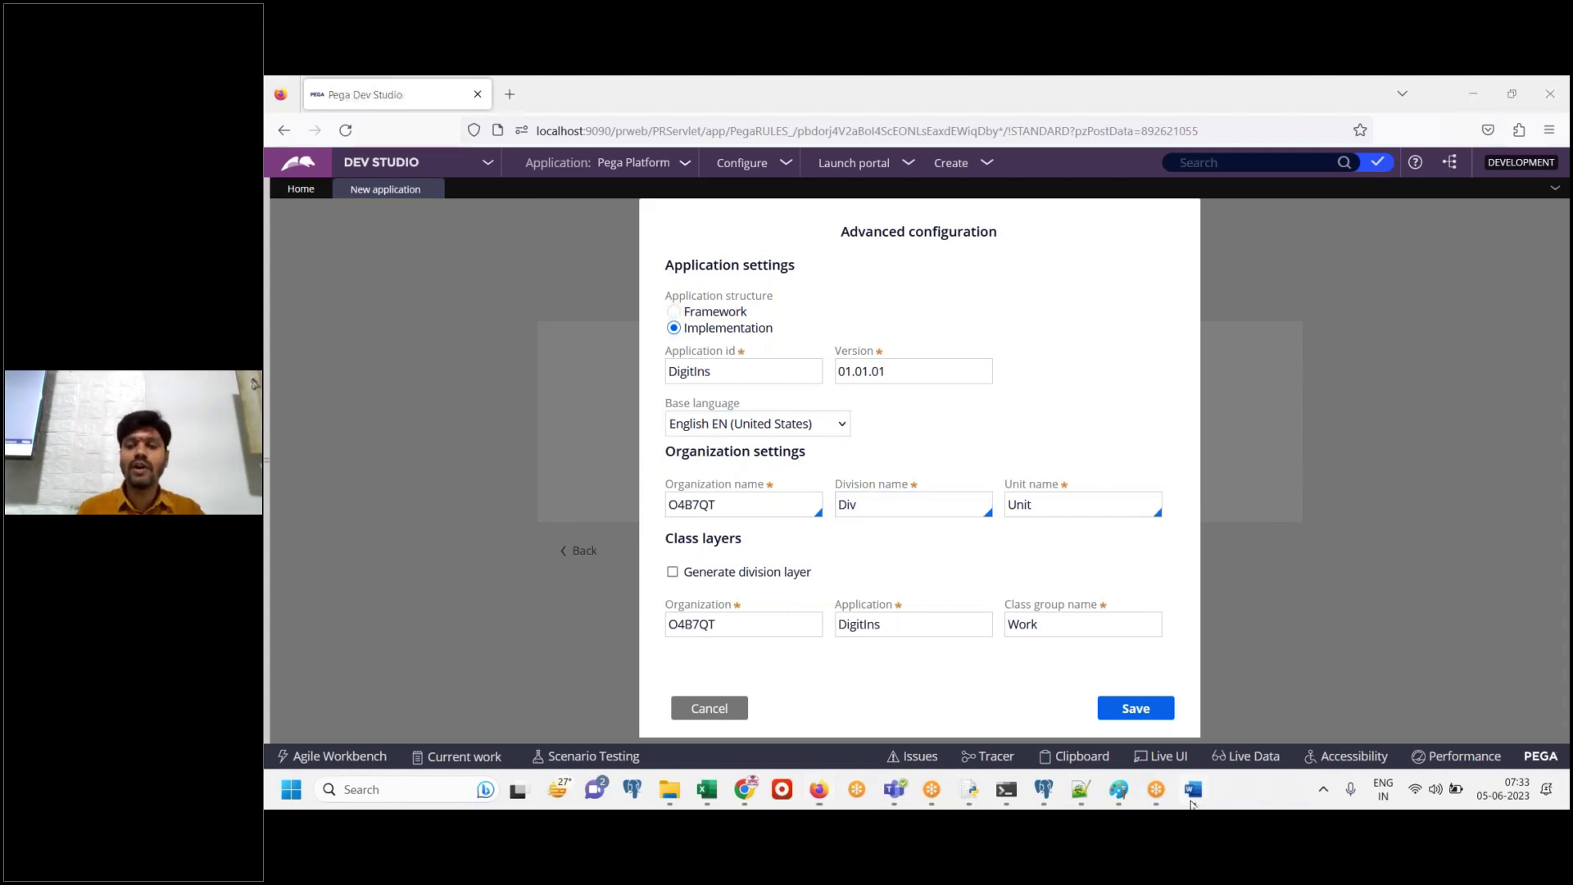
click(1192, 795)
Note in Word that app structure defaults to 'IMPL' but FW is wanted, so change the option
scroll(901, 409, down, 5)
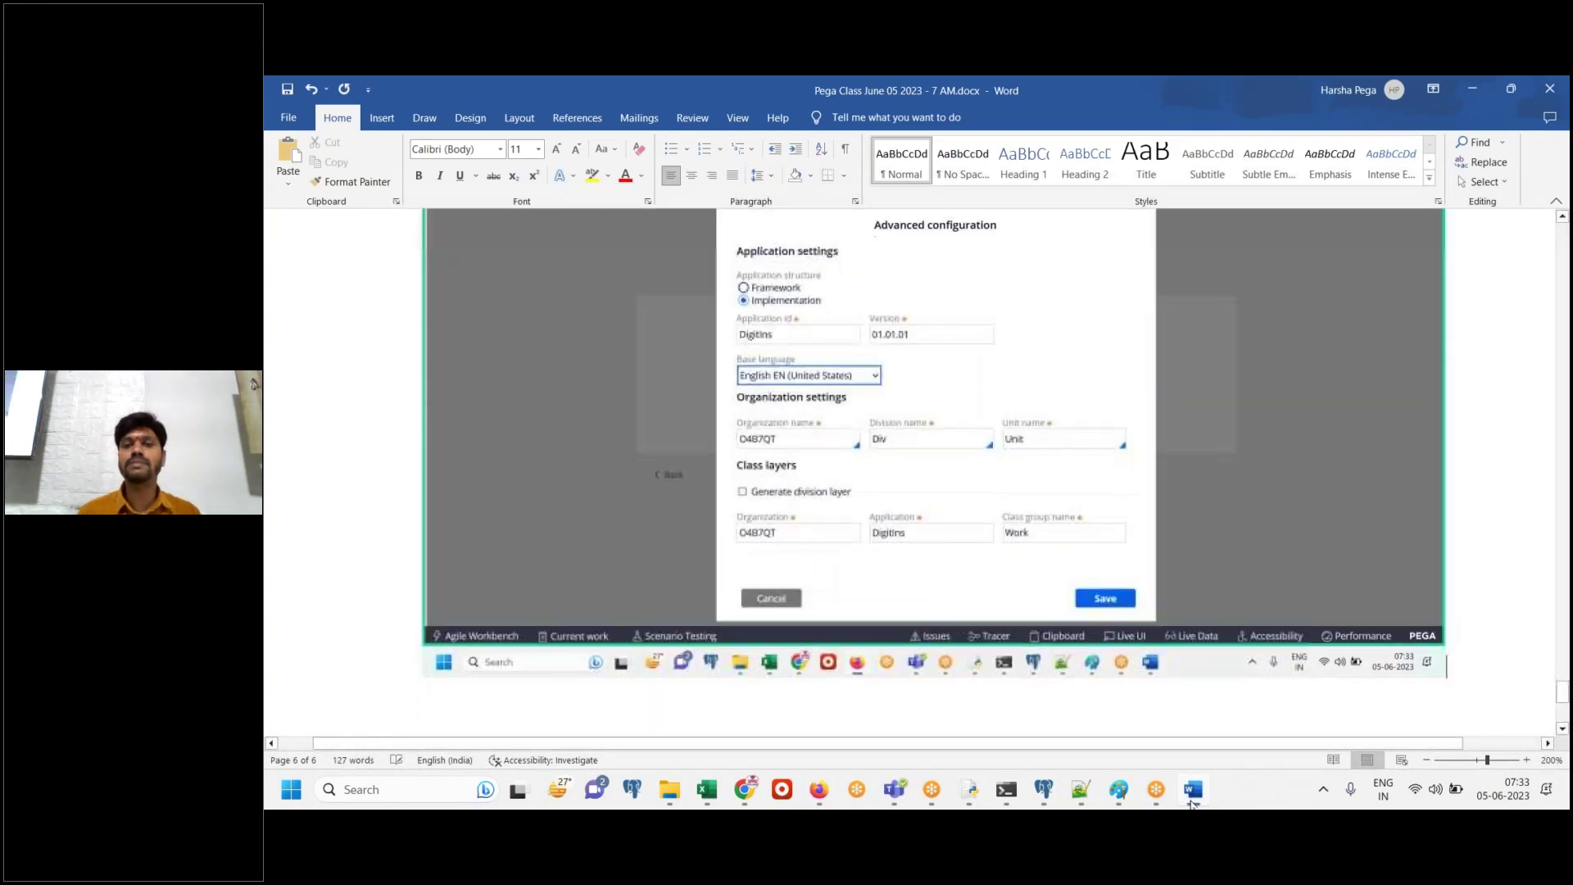
click(819, 789)
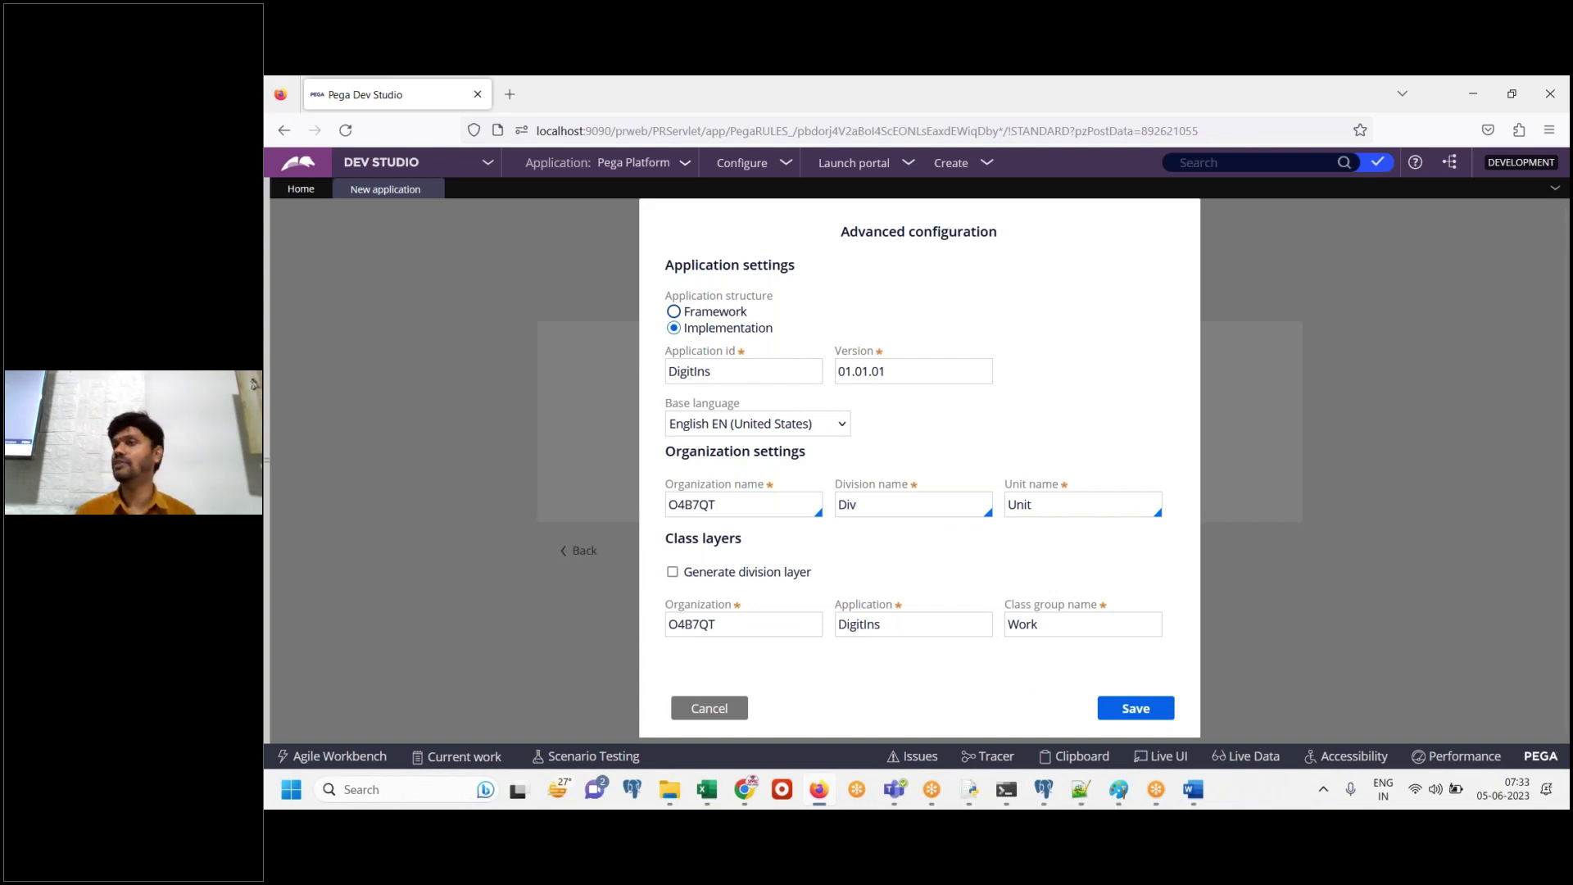
click(1192, 790)
text(app)
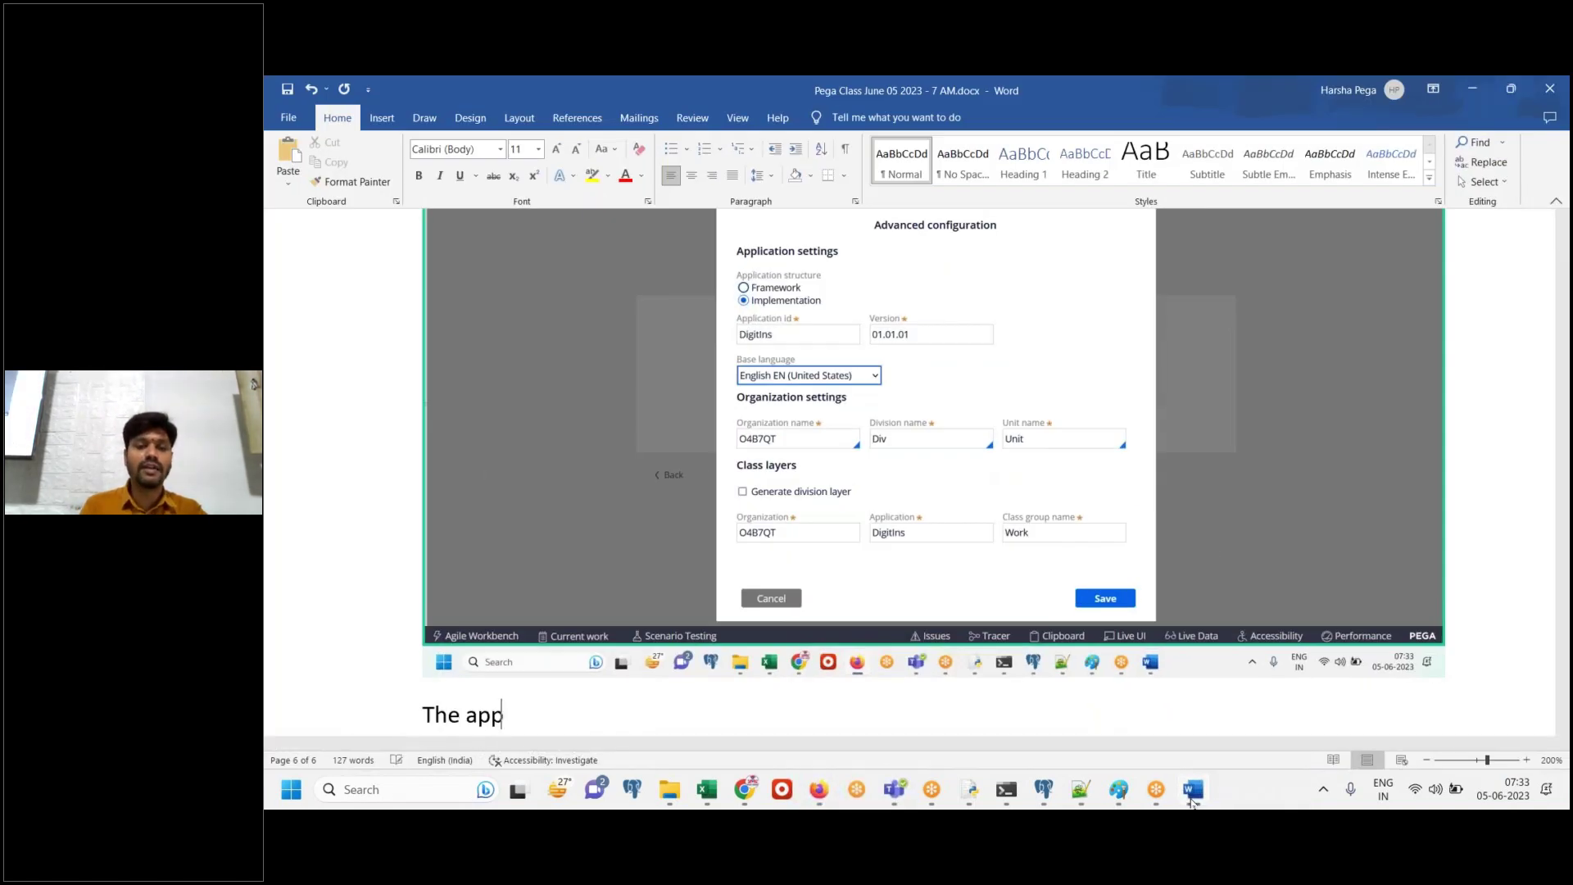
text( structure)
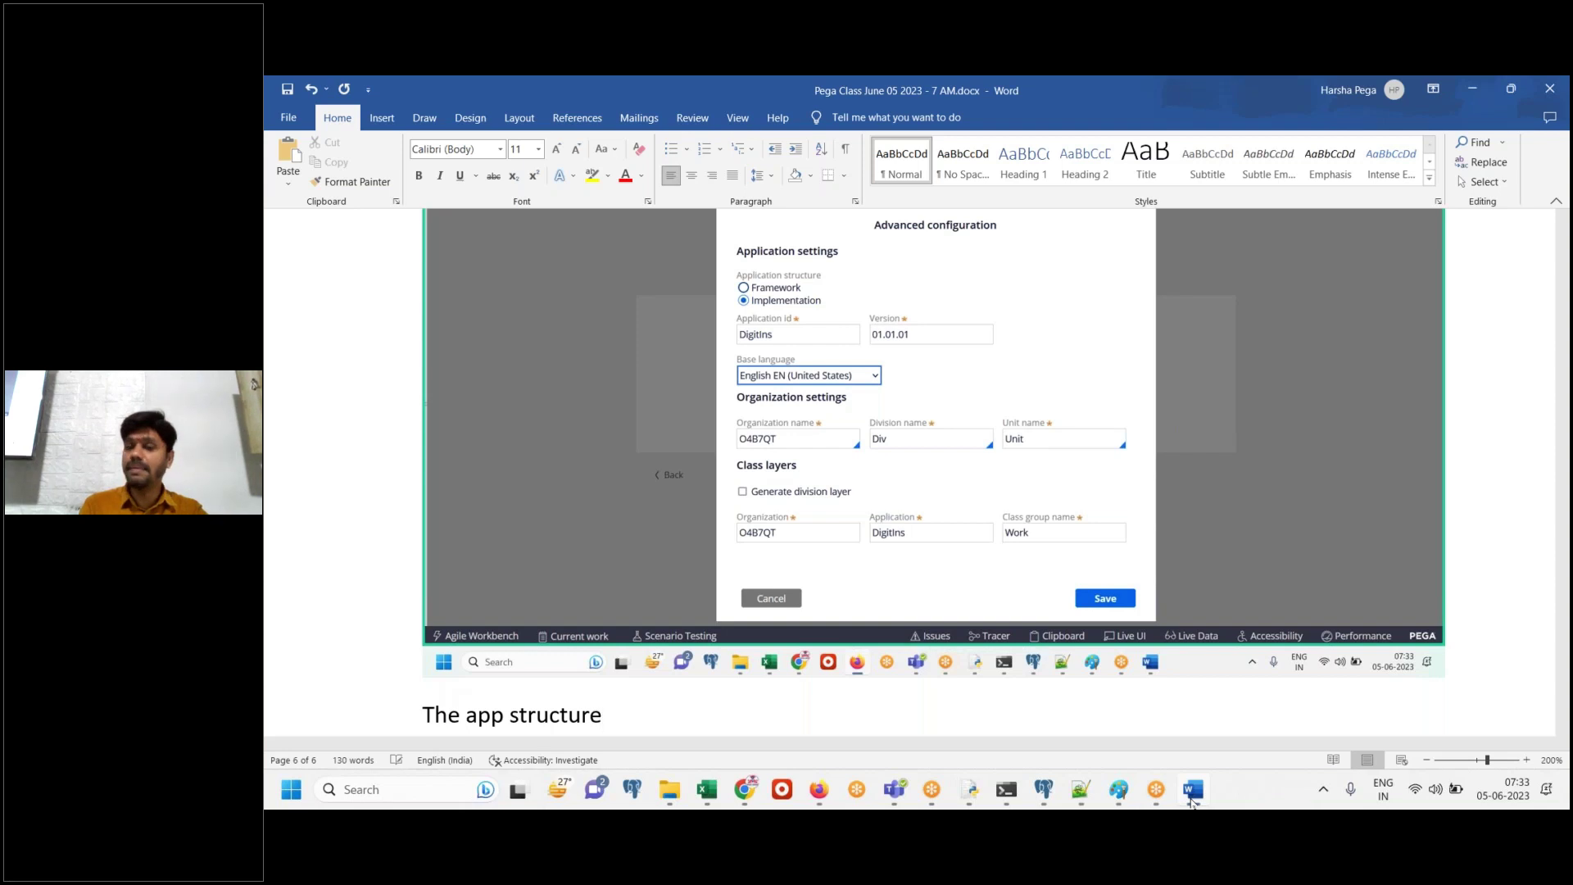
text((type))
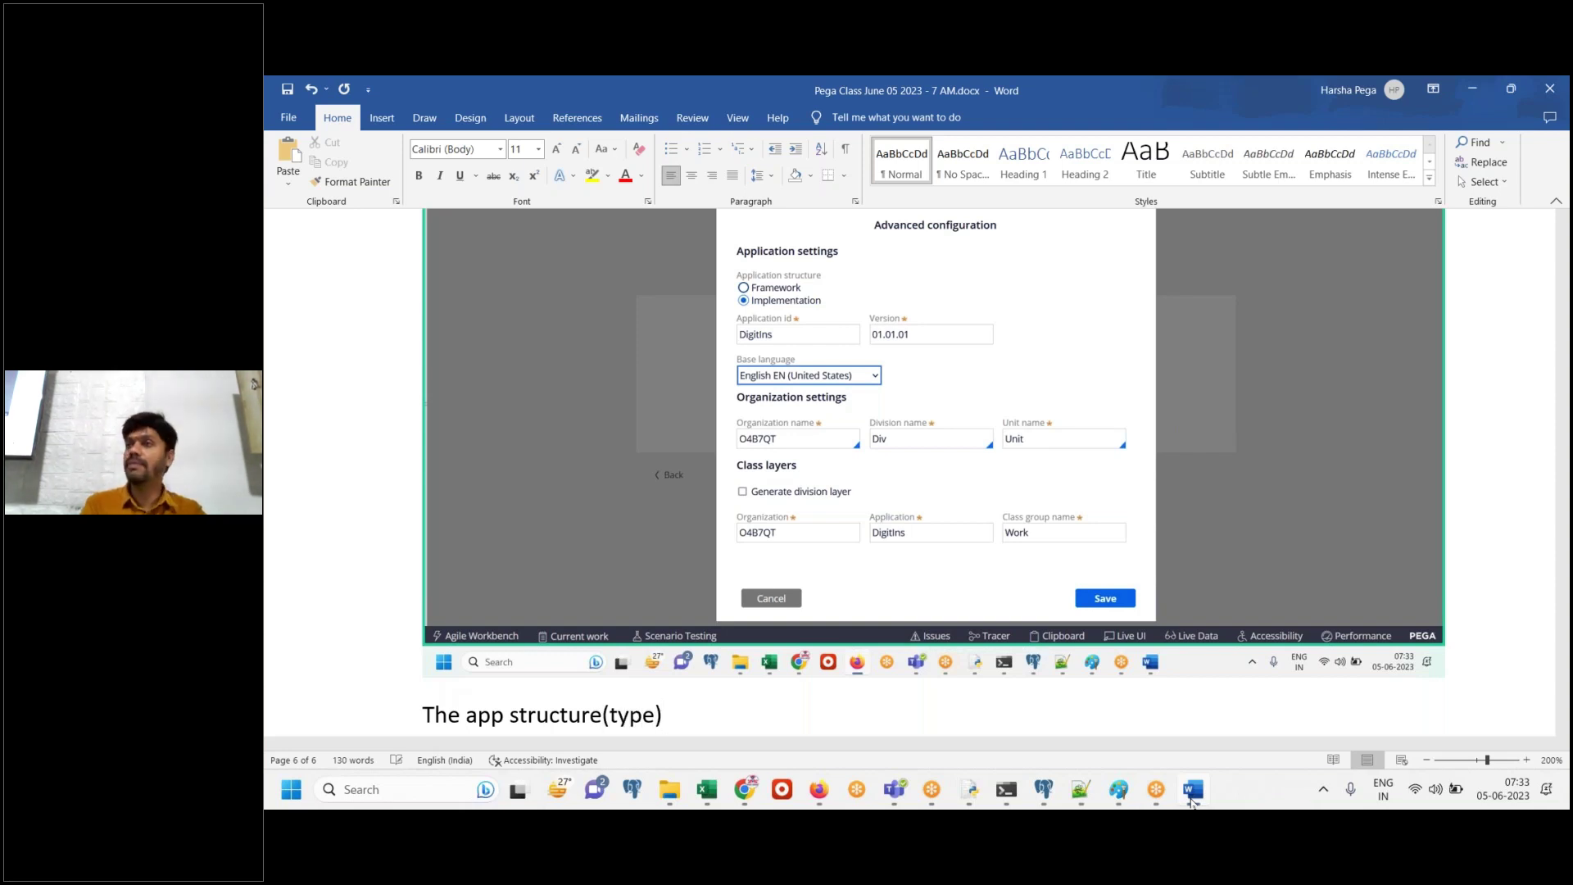
text( is by de)
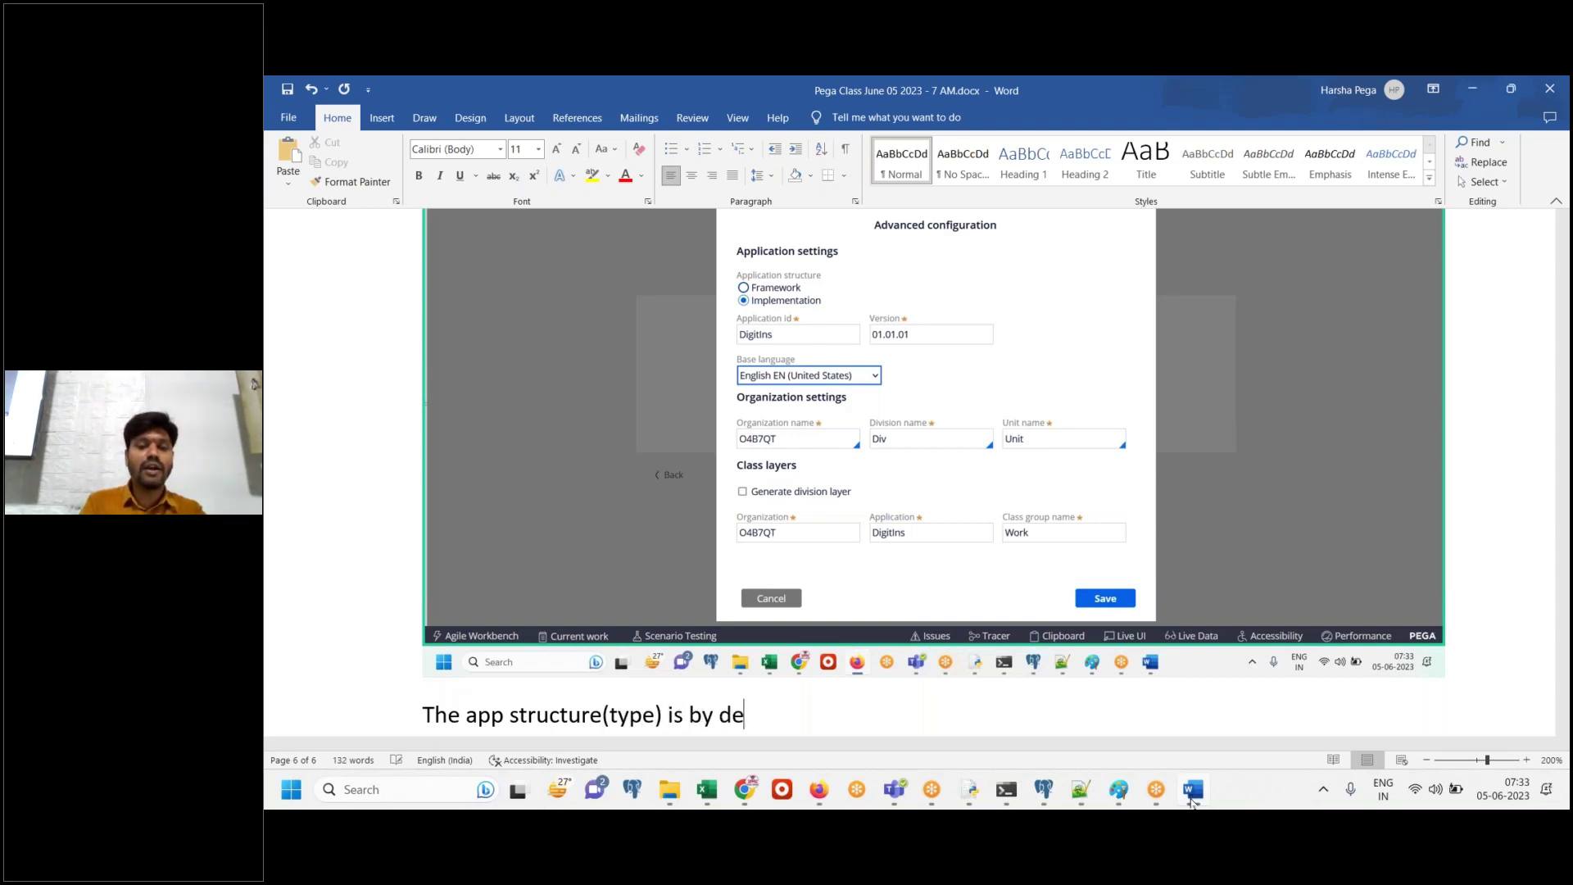
text(fault "IMPL)
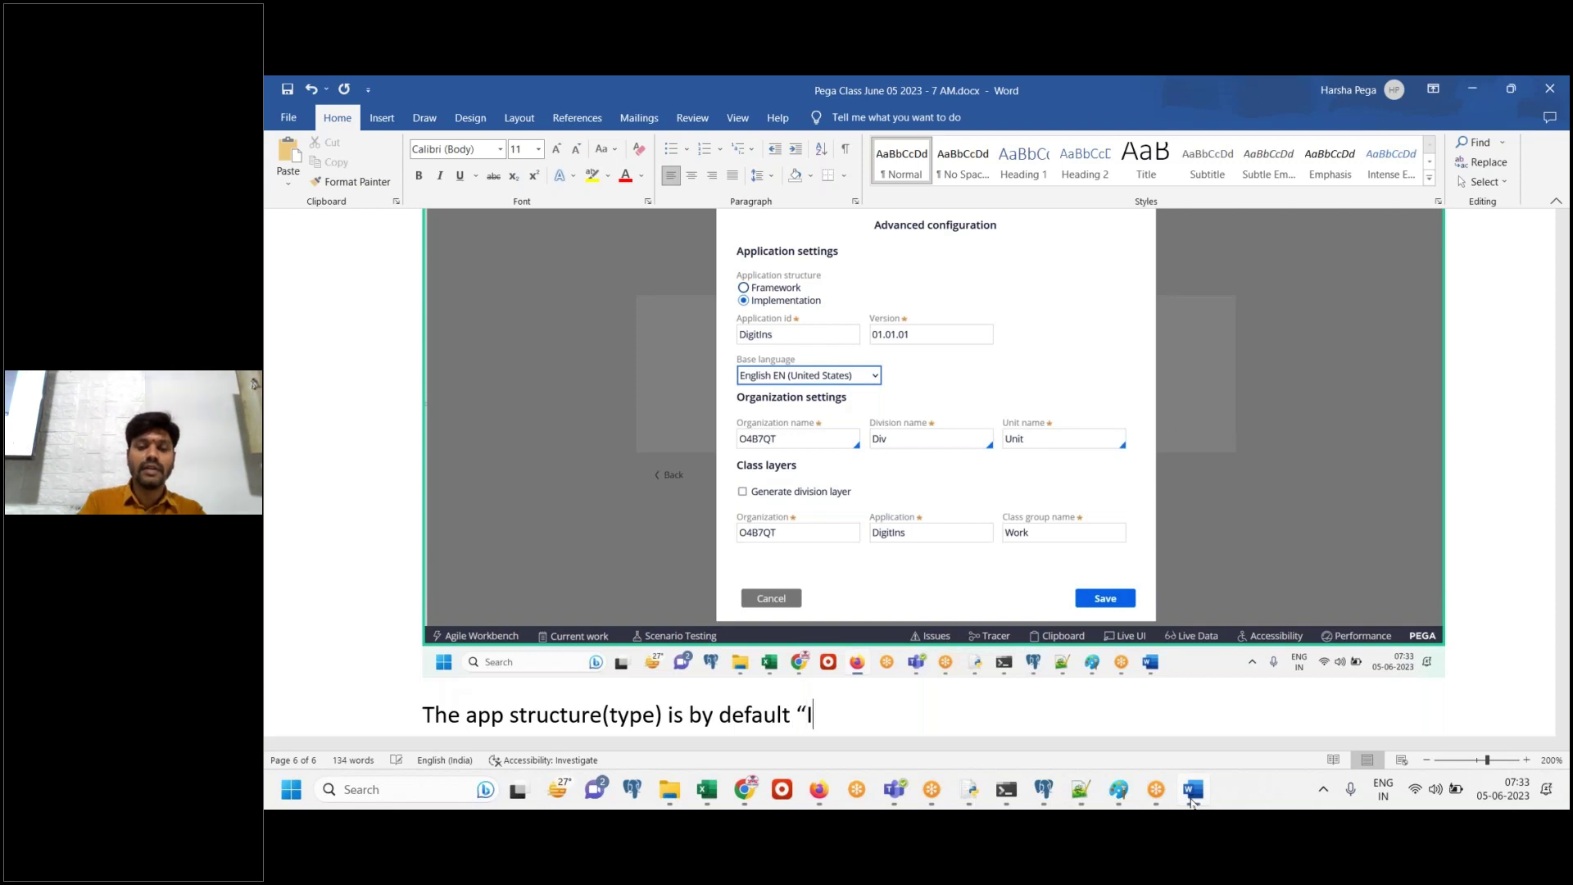
text(")
text(but)
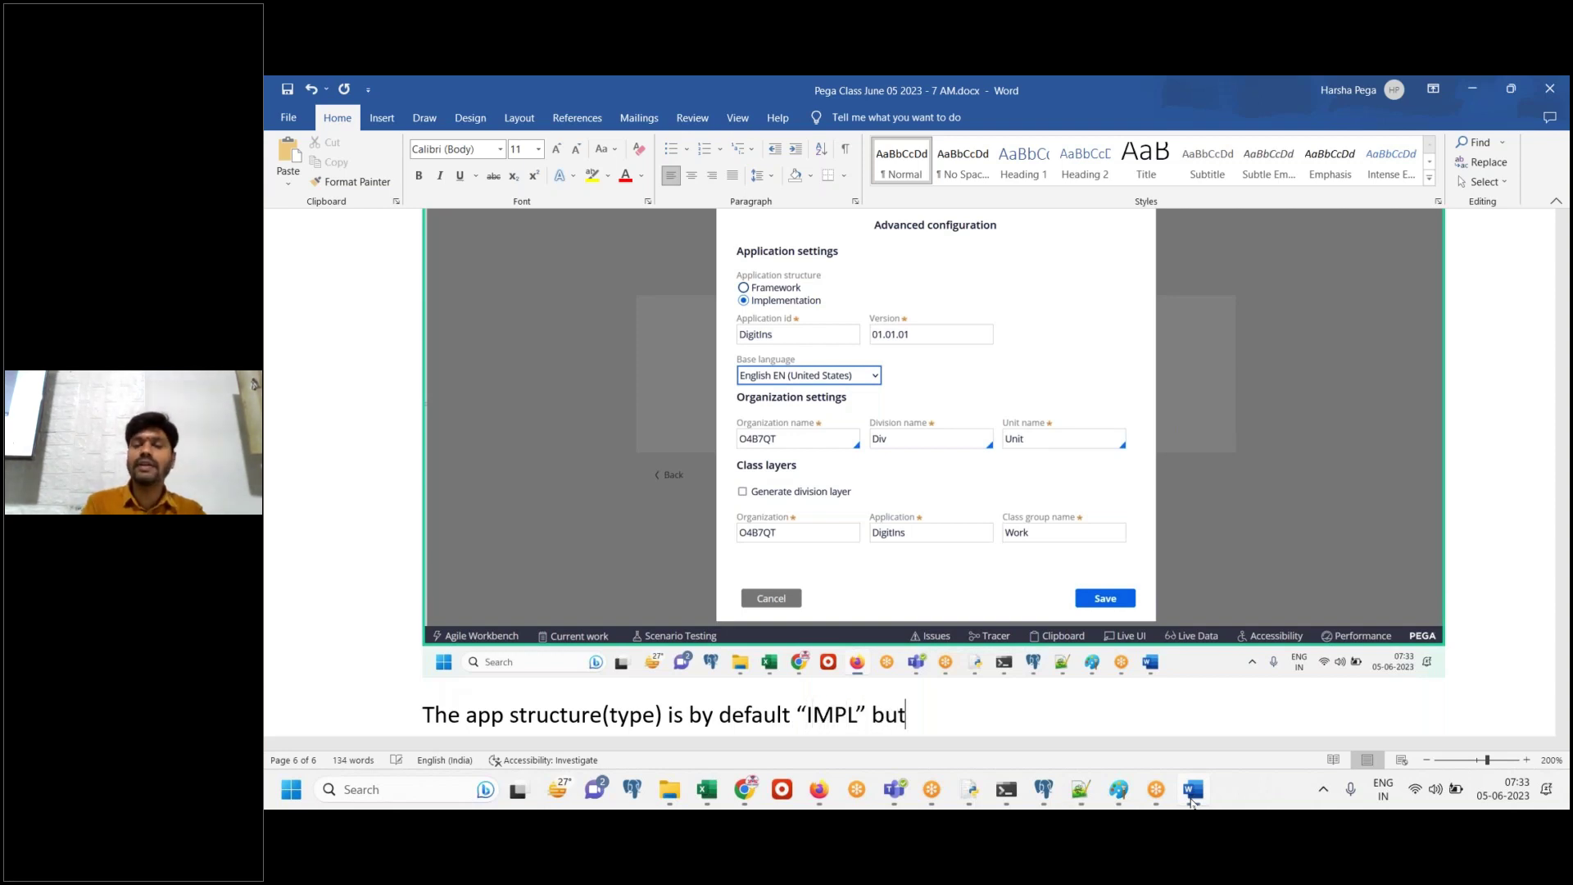
text( we want FW)
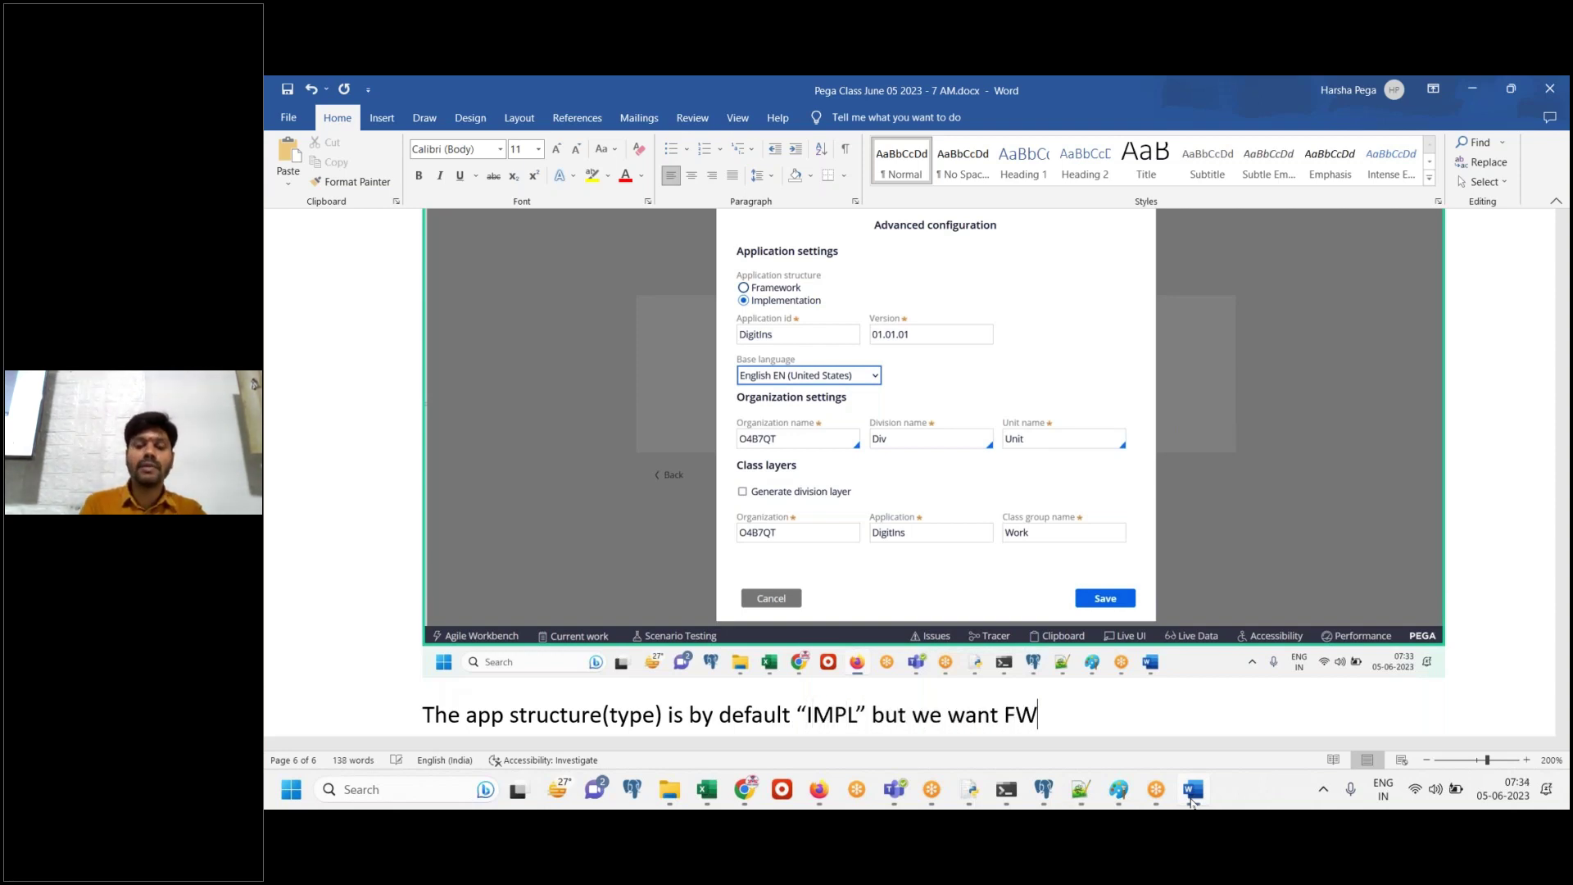
text(. Change the option)
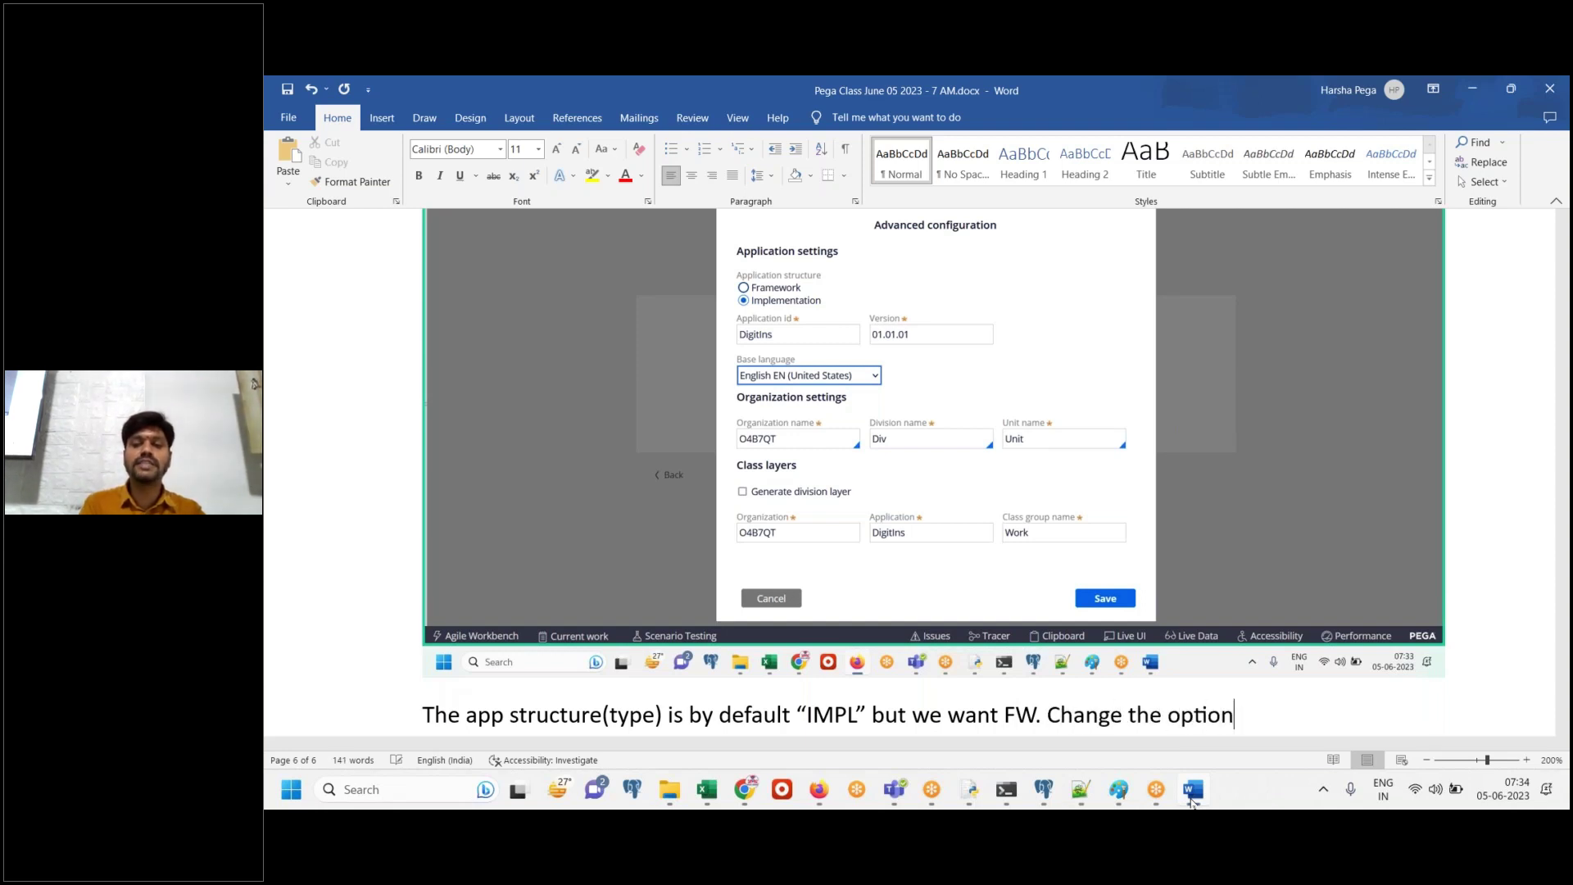
key(Return)
click(1192, 791)
Switch the application structure from Implementation to Framework
click(656, 328)
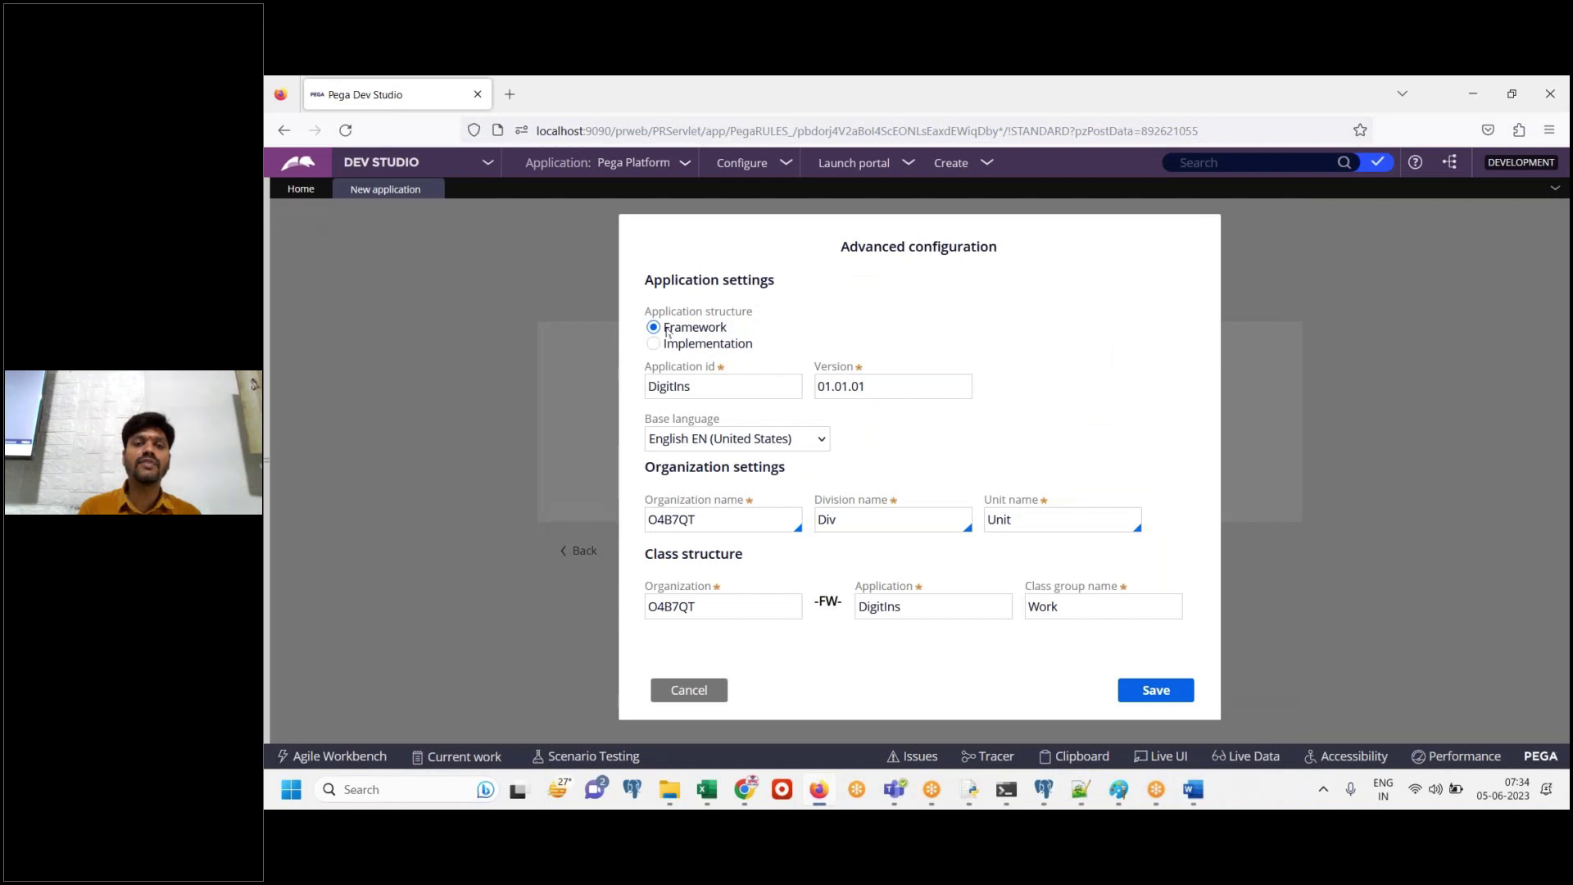
double_click(712, 329)
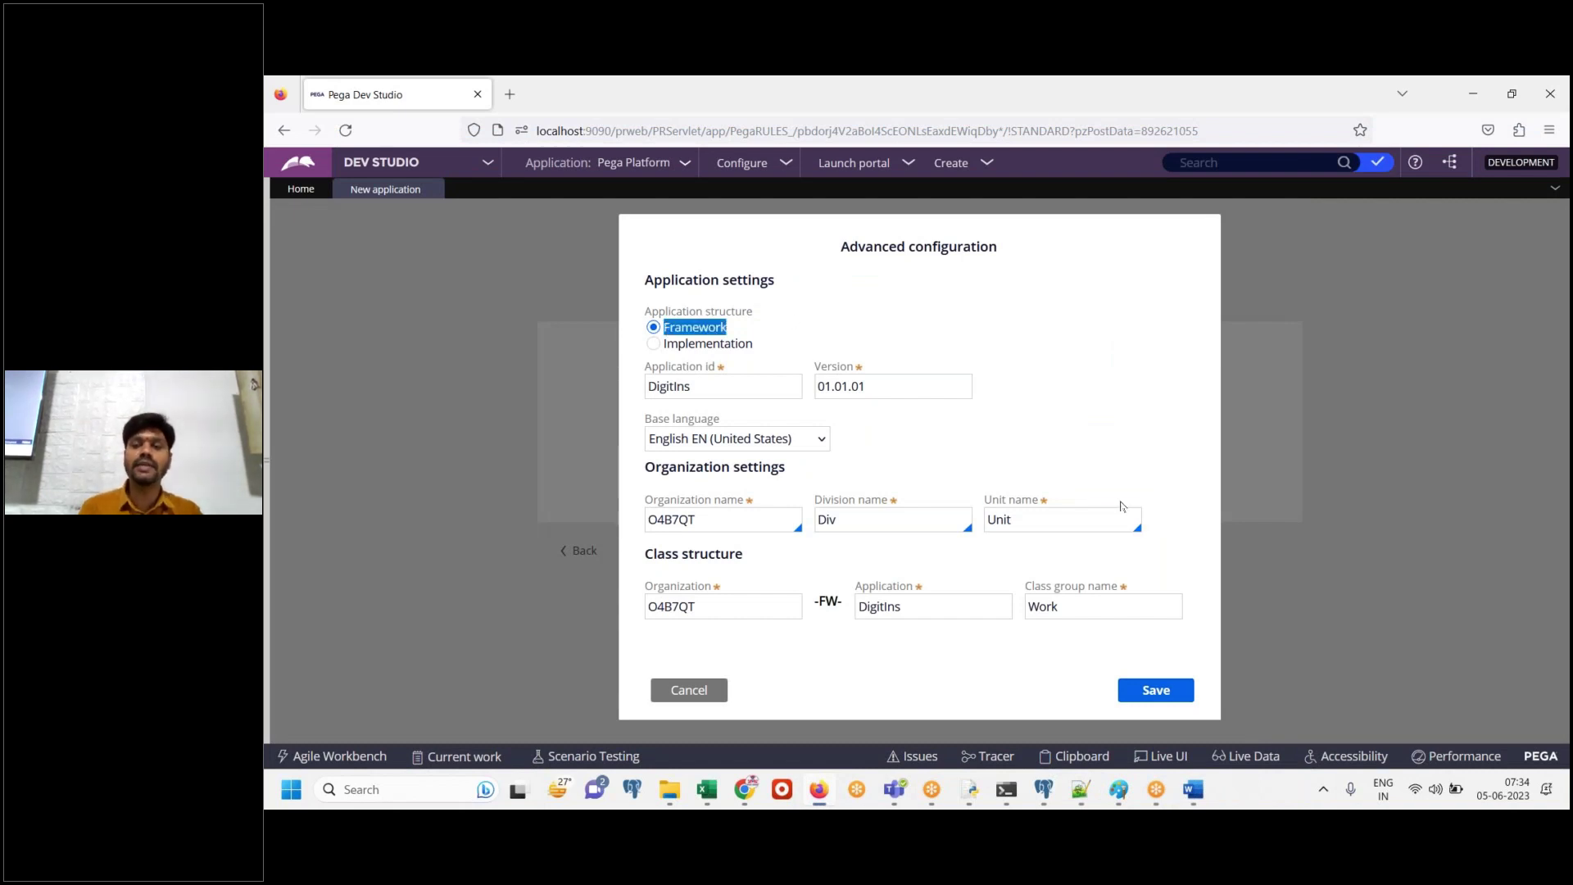
click(1193, 791)
click(1192, 793)
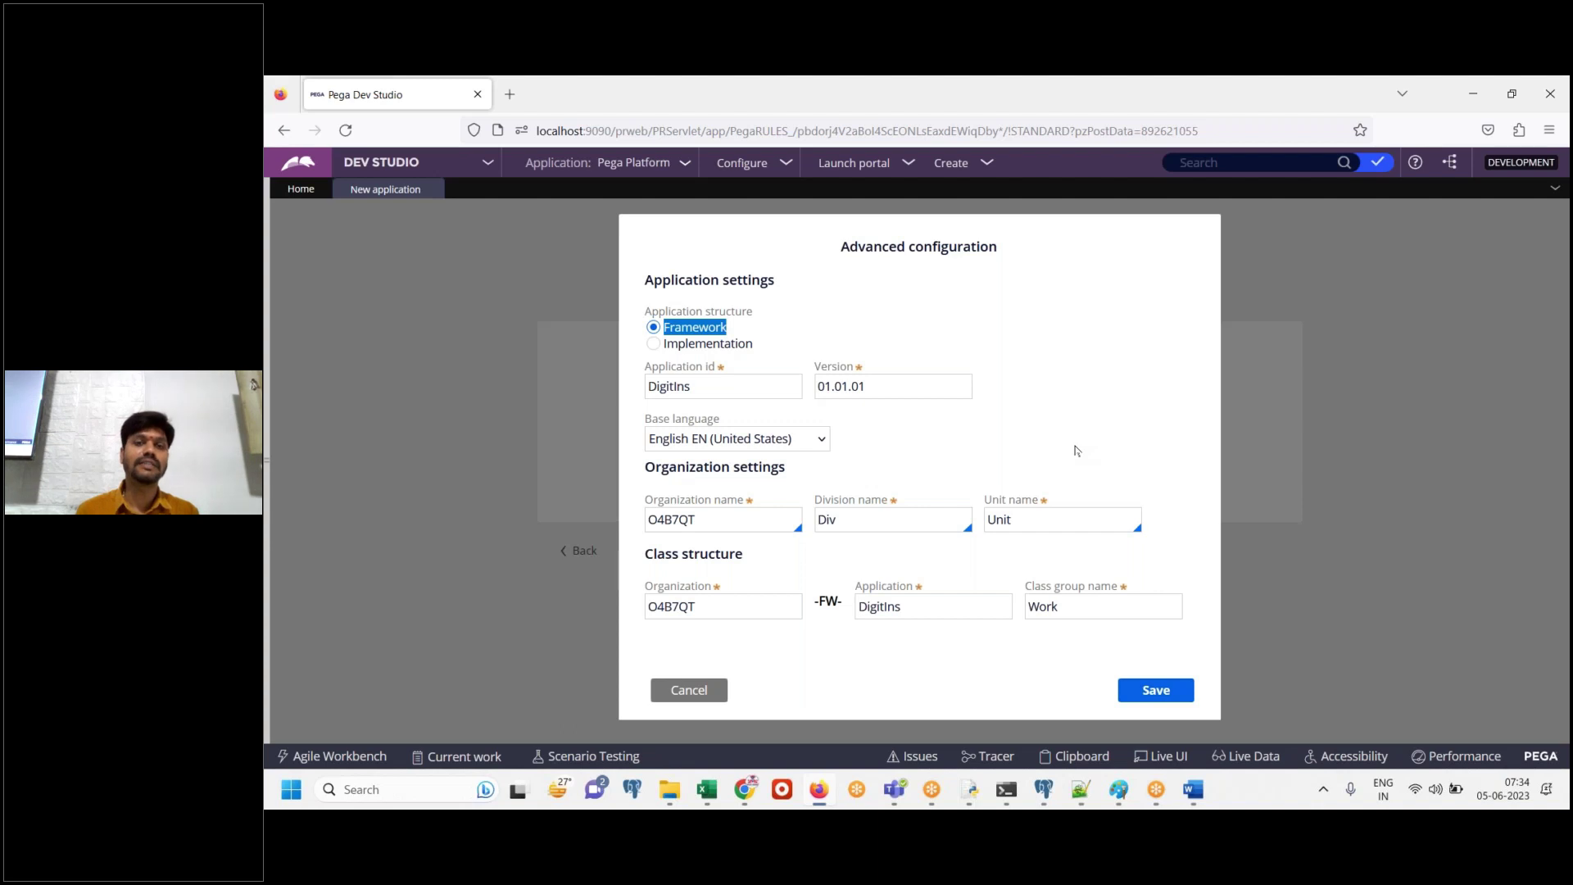
Select the application id DigitIns and the generated organization name O4B7QT
click(708, 390)
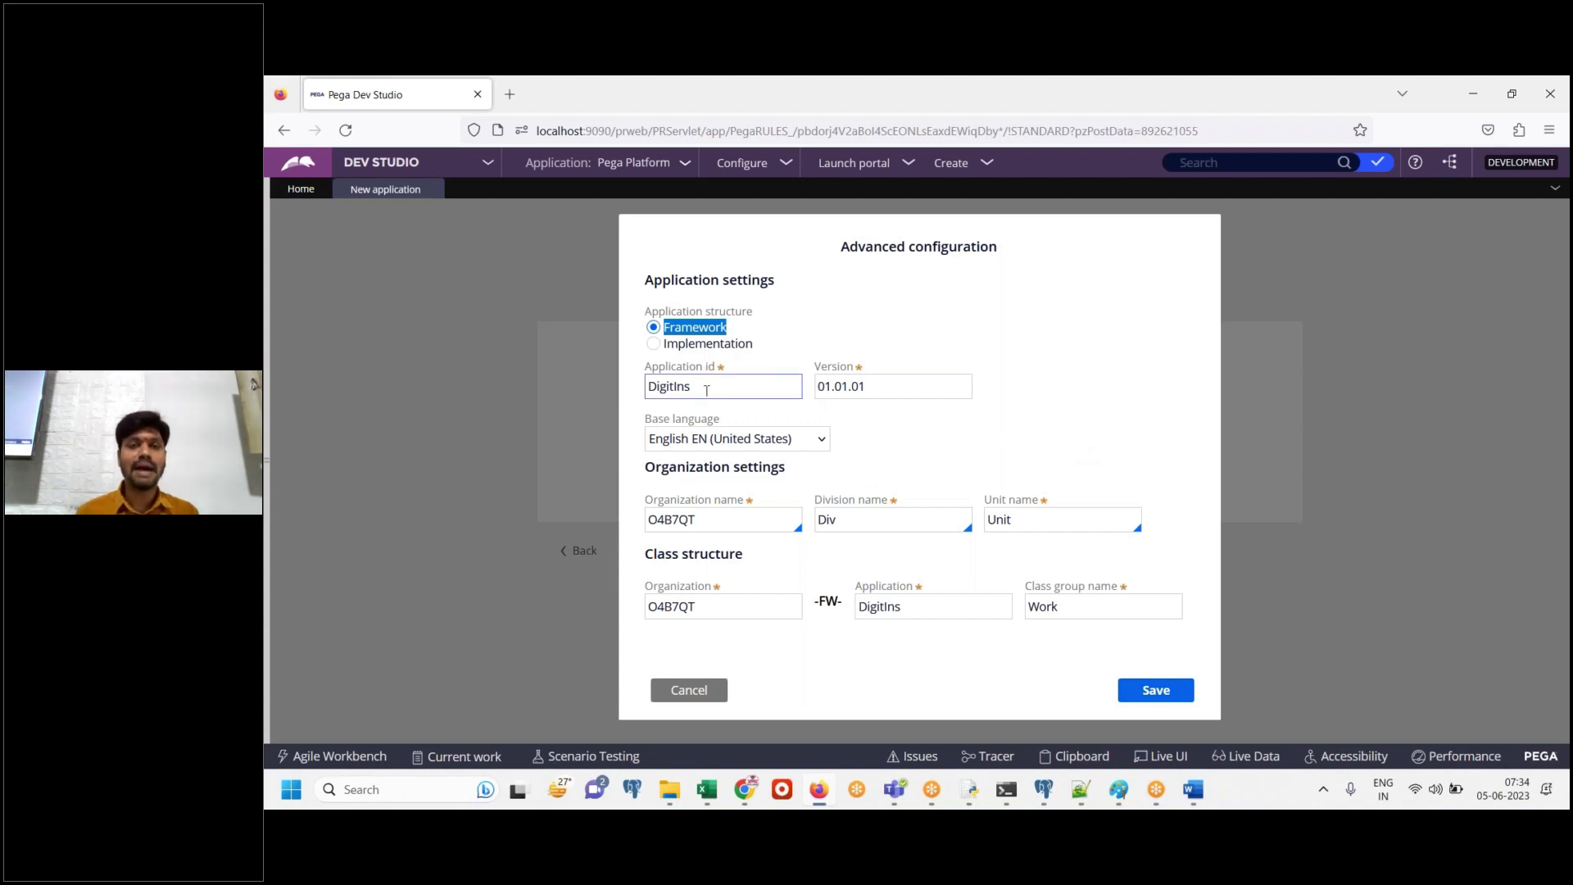
double_click(702, 390)
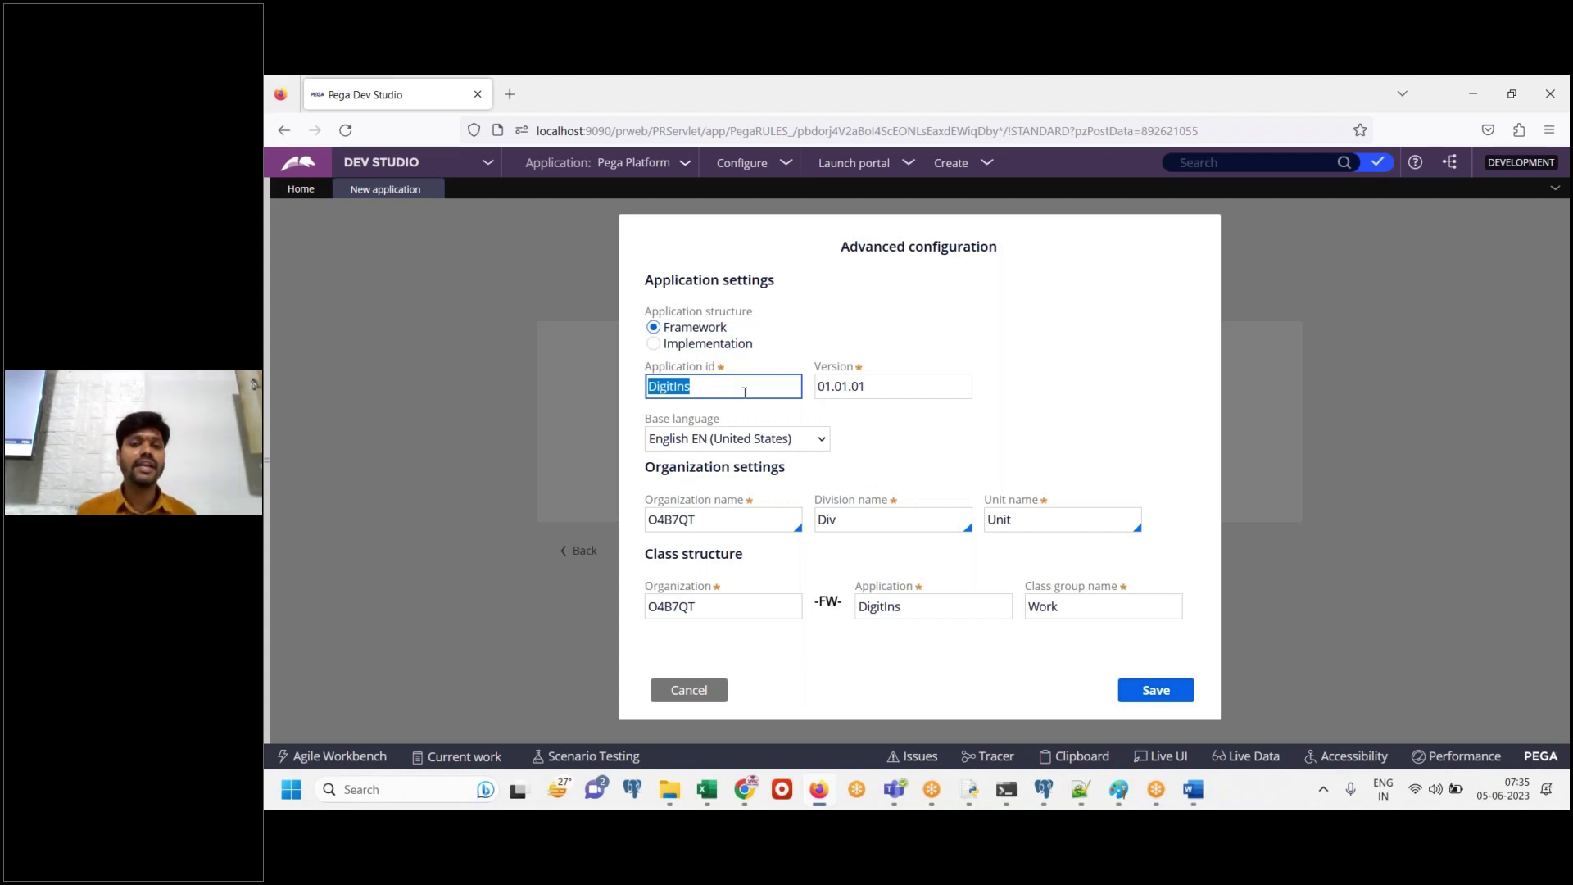
double_click(735, 525)
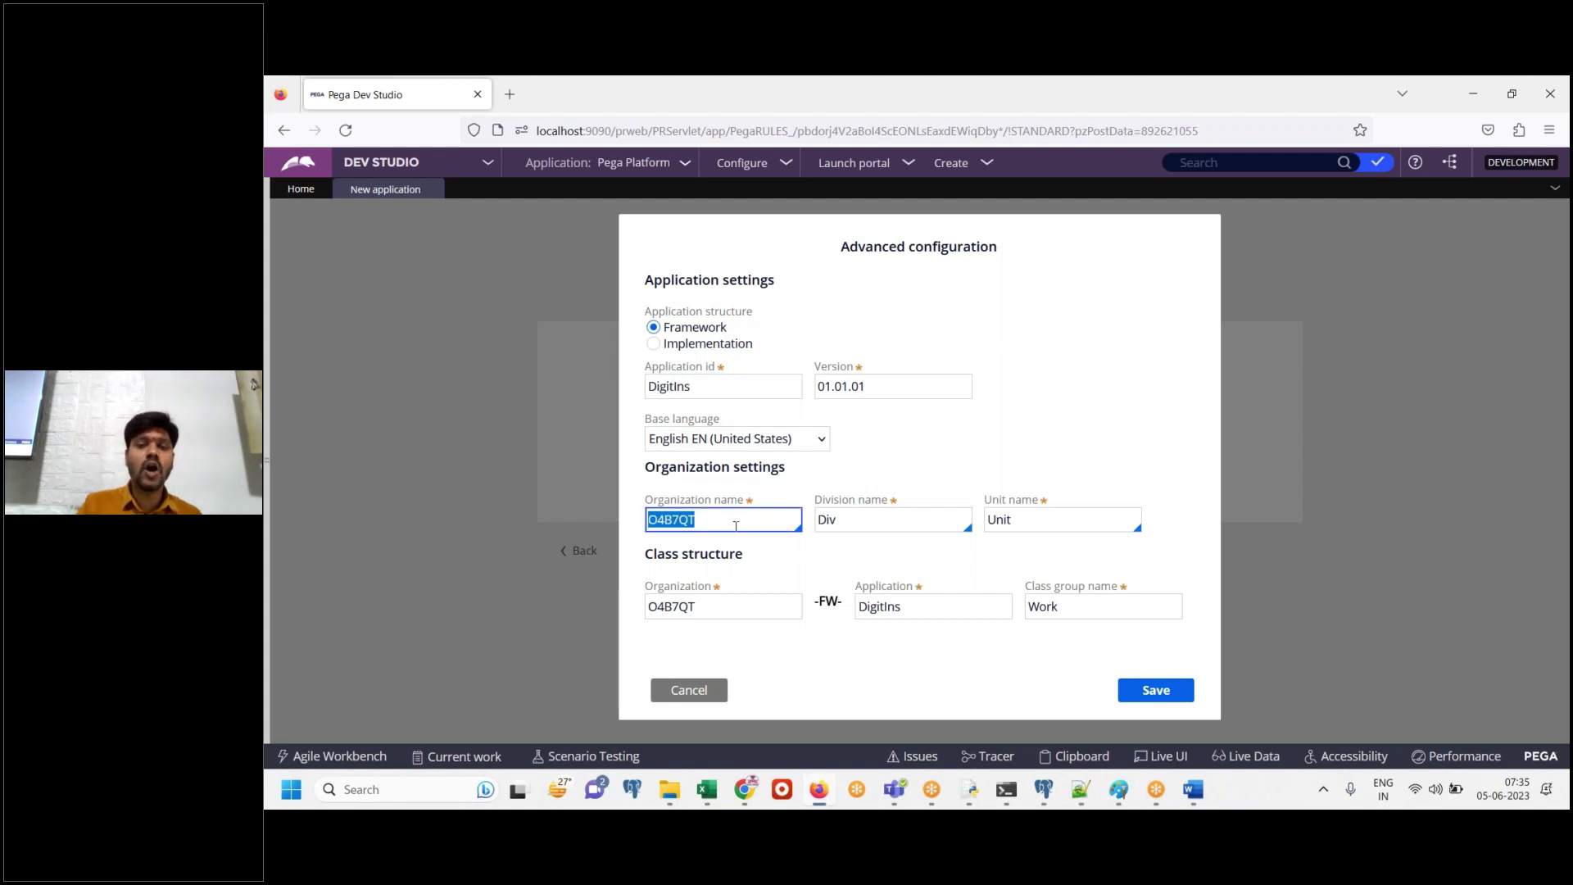
Note in Word that a random name was generated for ORG but a meaningful name is wanted
click(1192, 789)
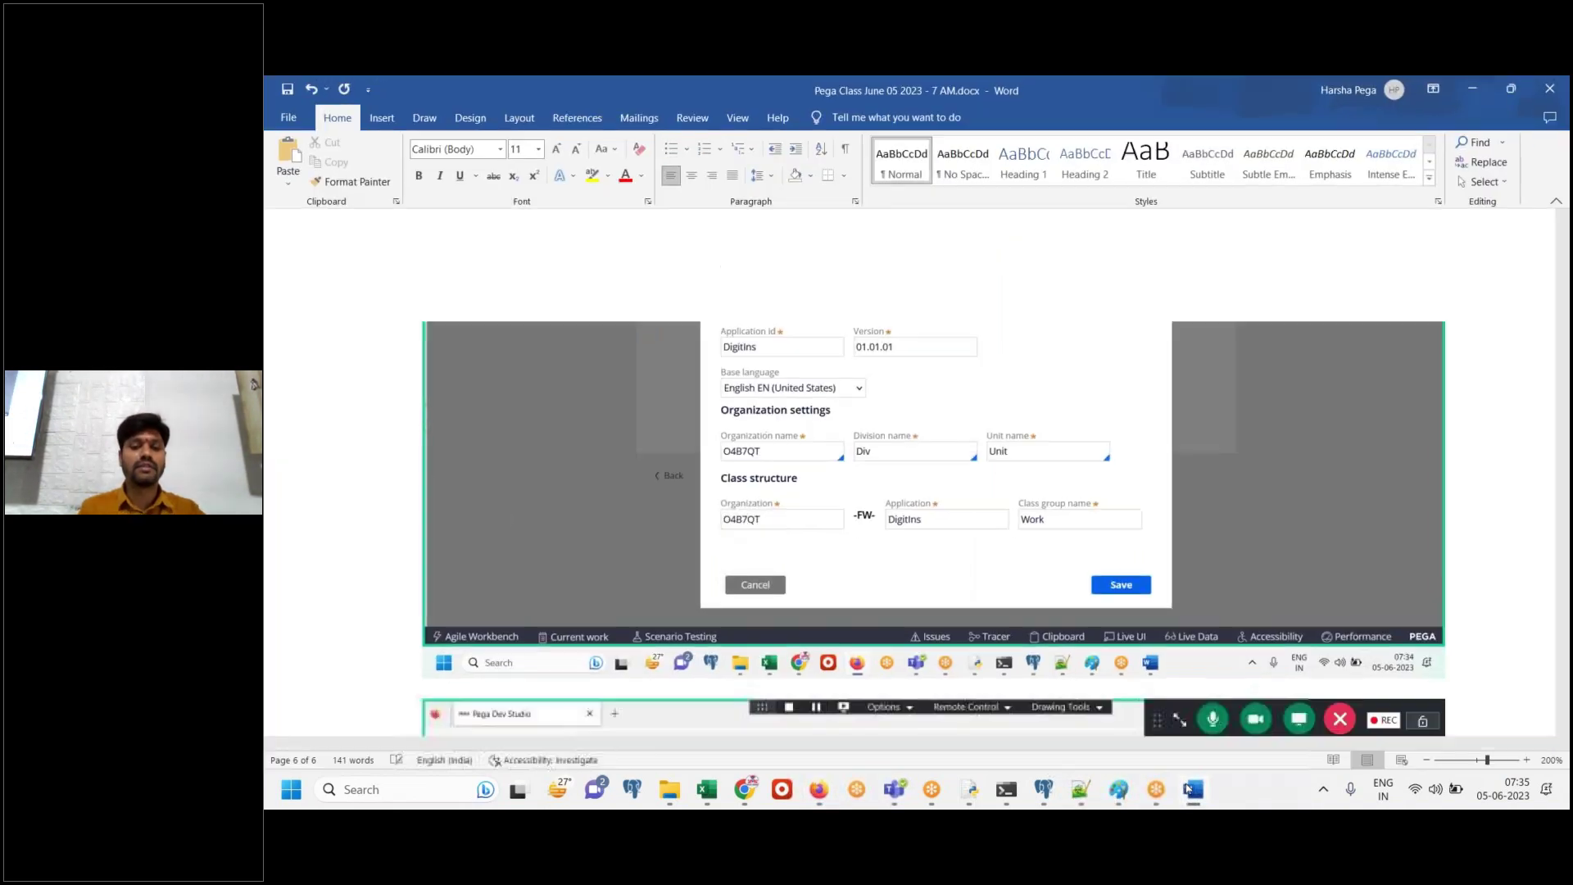
text(O)
key(BackSpace)
key(BackSpace)
key(BackSpace)
key(BackSpace)
key(BackSpace)
text(A random name got f)
key(BackSpace)
text(generated for ORG, but we want a meaningful name.)
key(Return)
Add the note 'Let's remove it and provide a meaningful name.' and delete the random organization name
text(Let's remove it and provide a meaningful name.)
key(Return)
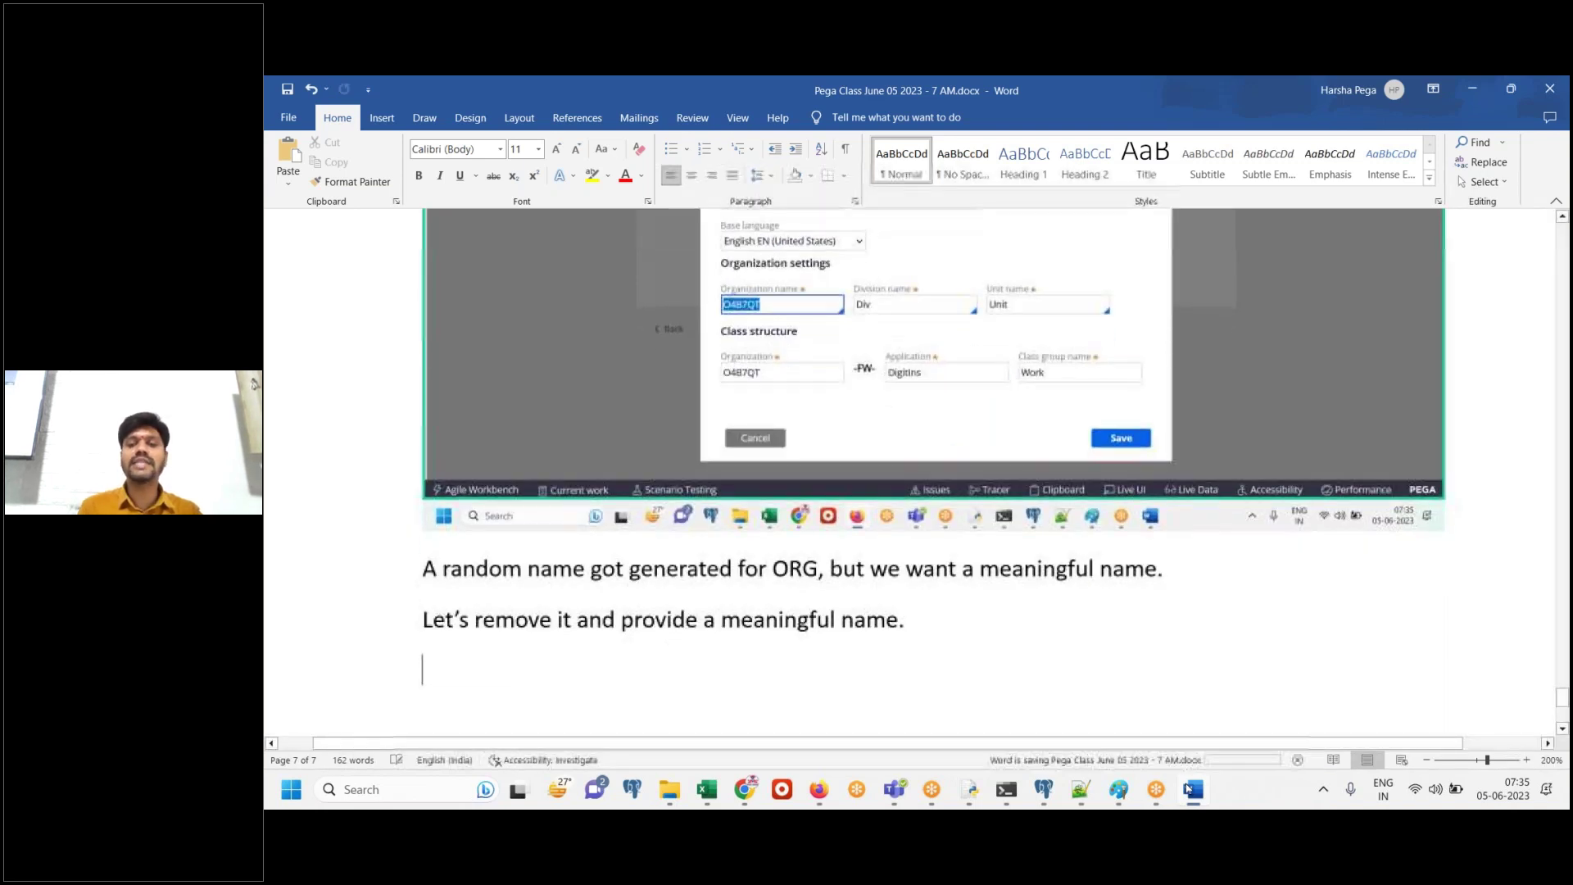
click(1189, 789)
key(BackSpace)
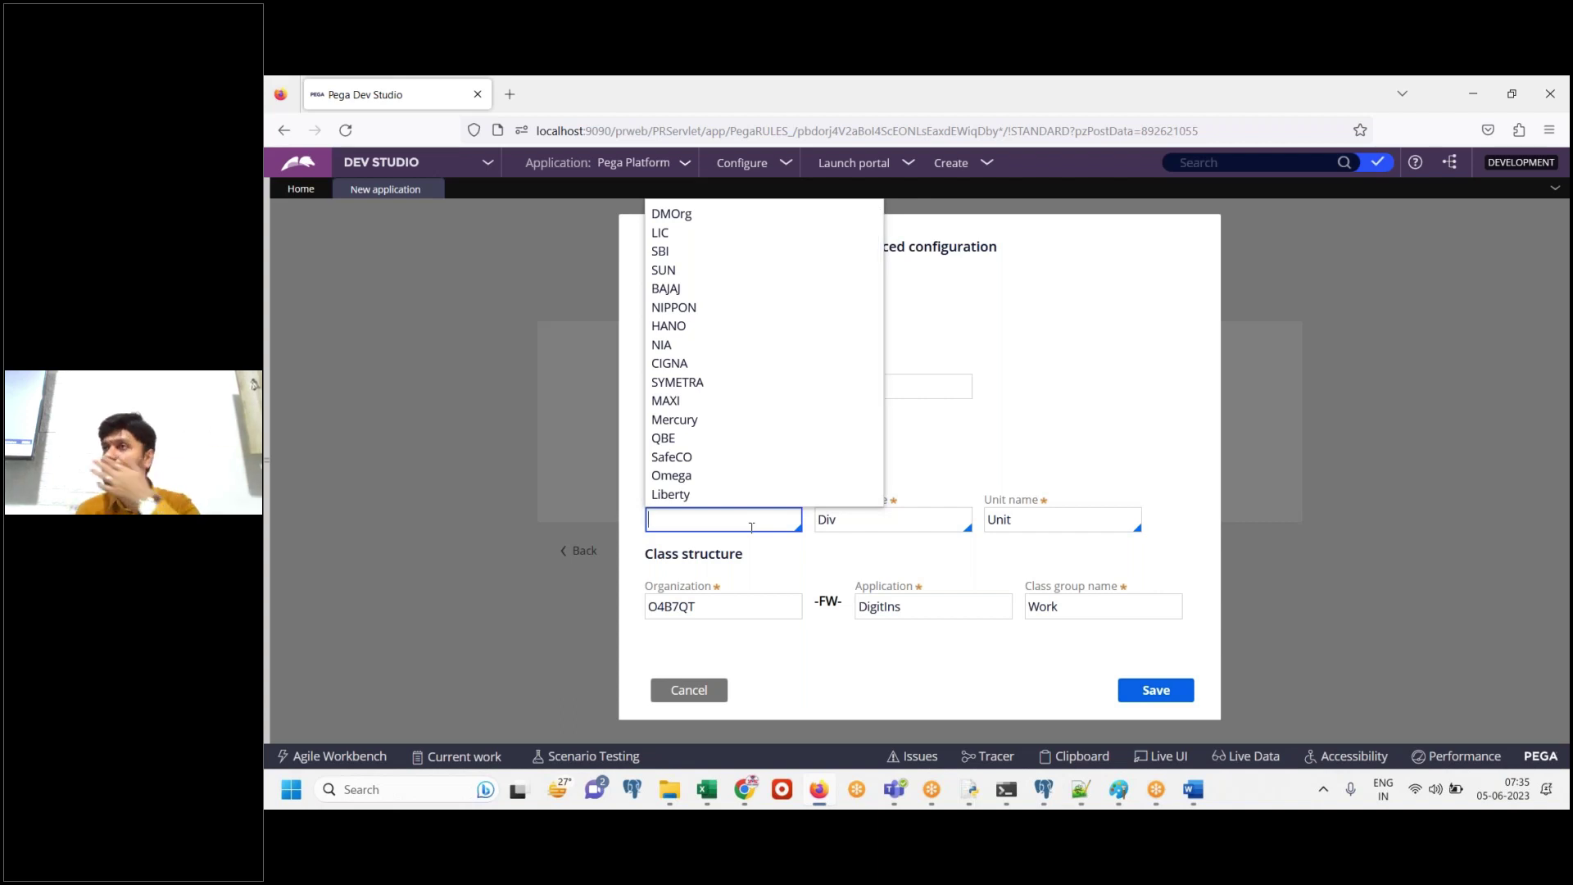
Set the organization name to Digit
click(870, 572)
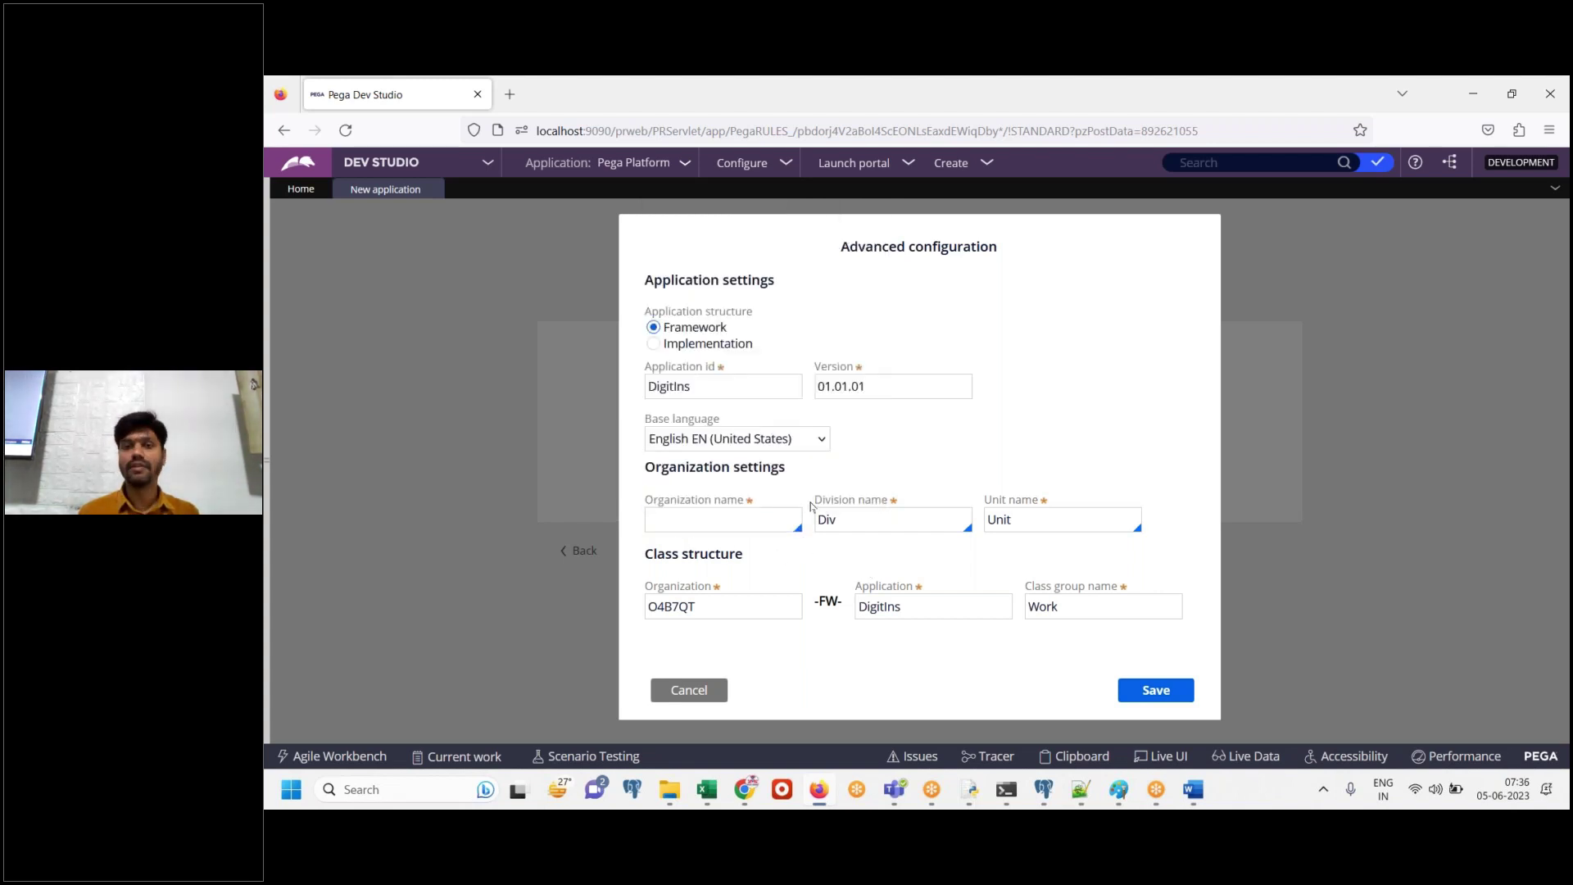
click(762, 523)
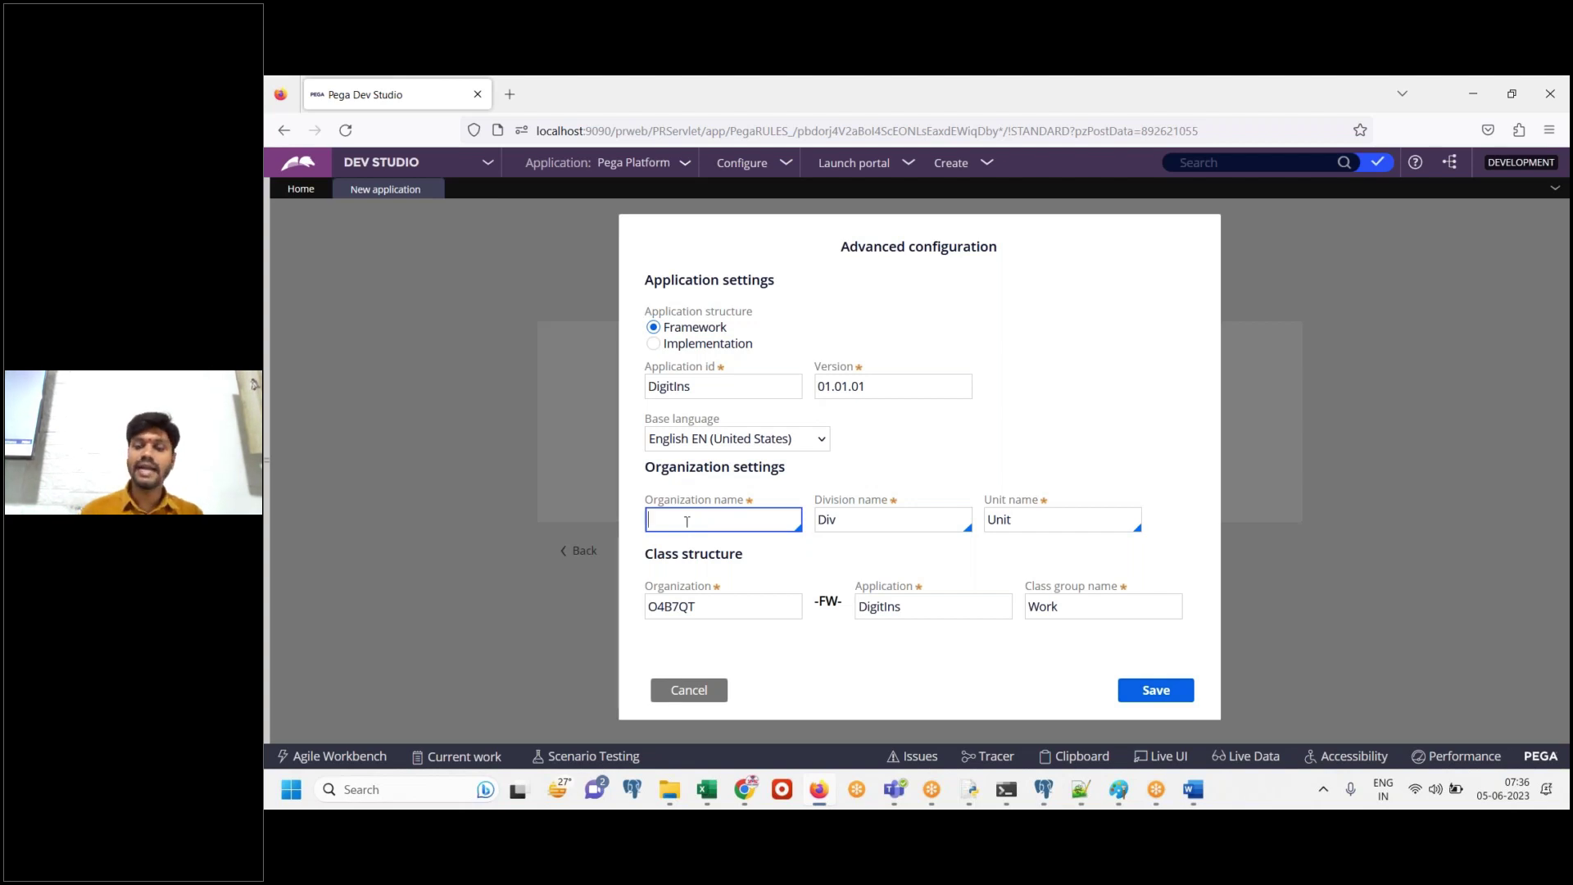
click(686, 522)
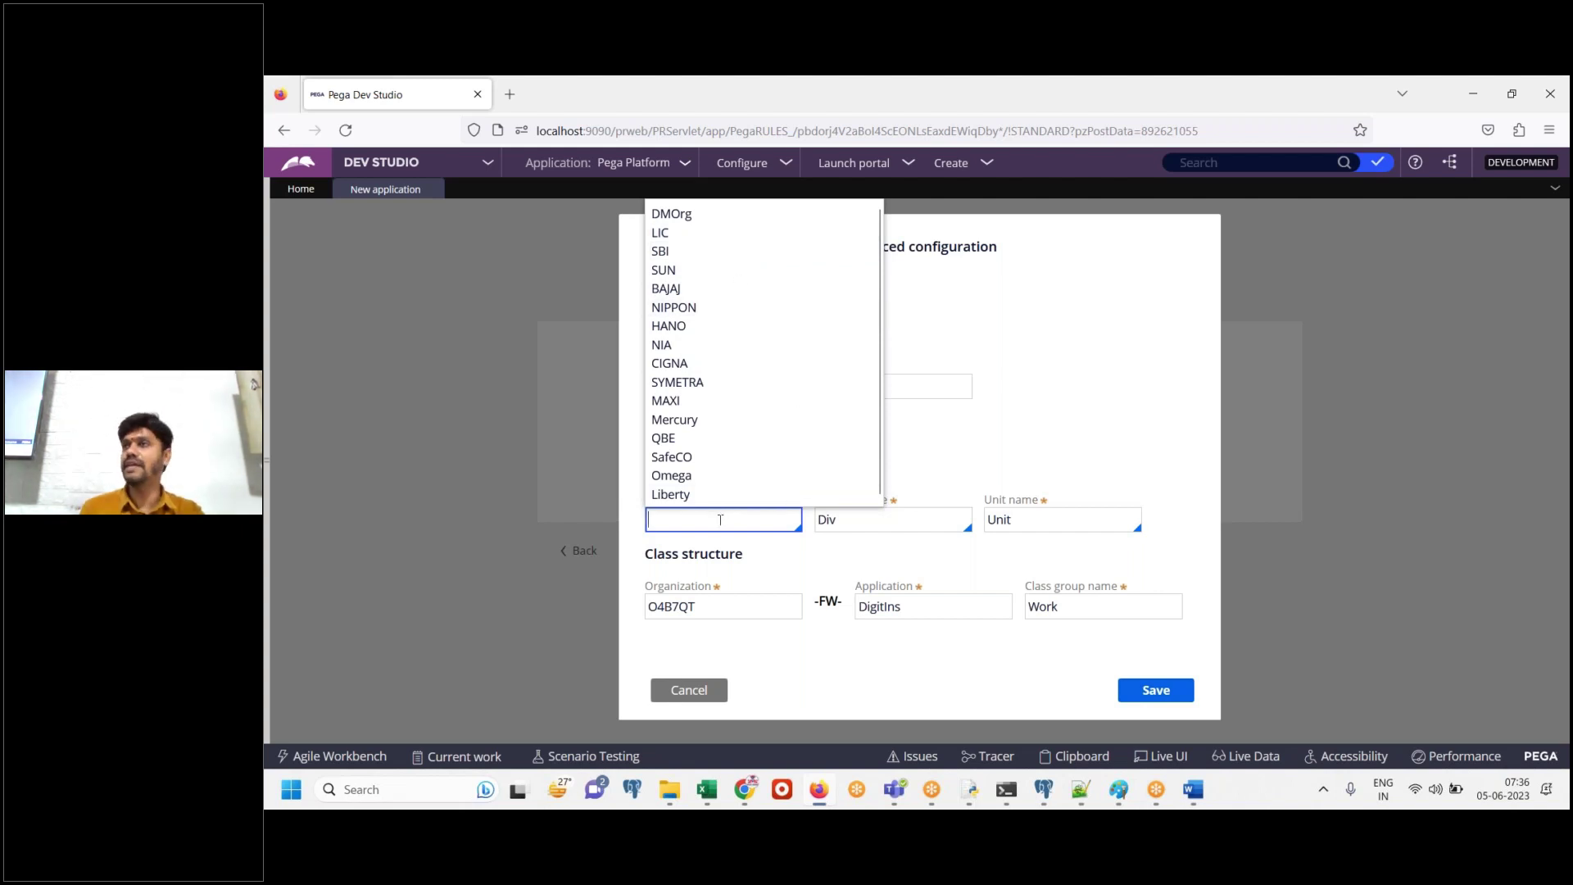
text(Digit)
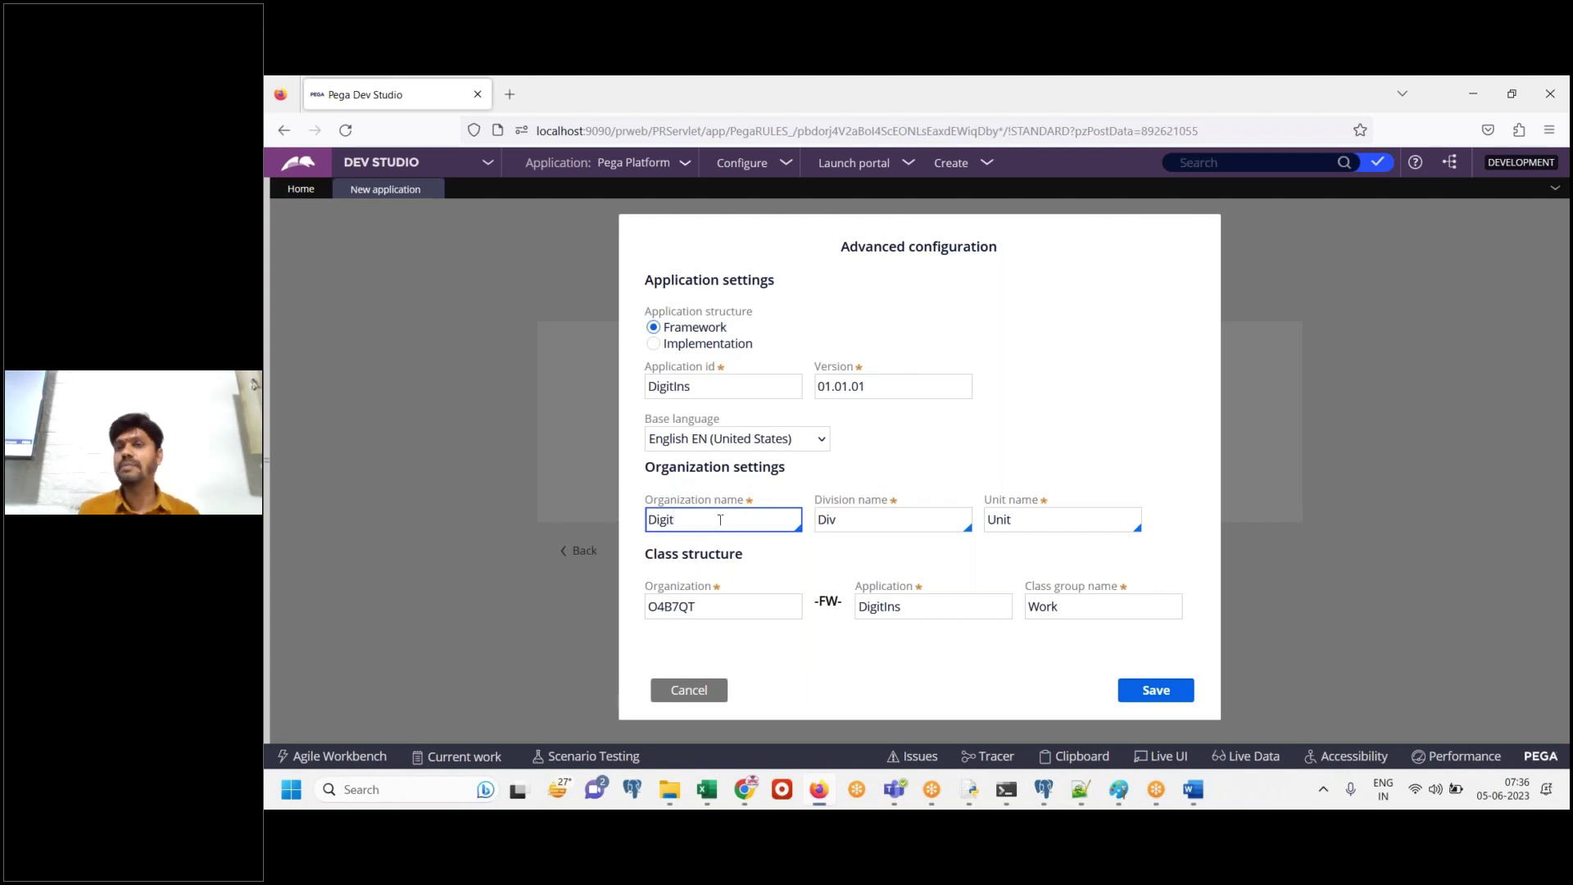
key(ctrl+a)
click(720, 520)
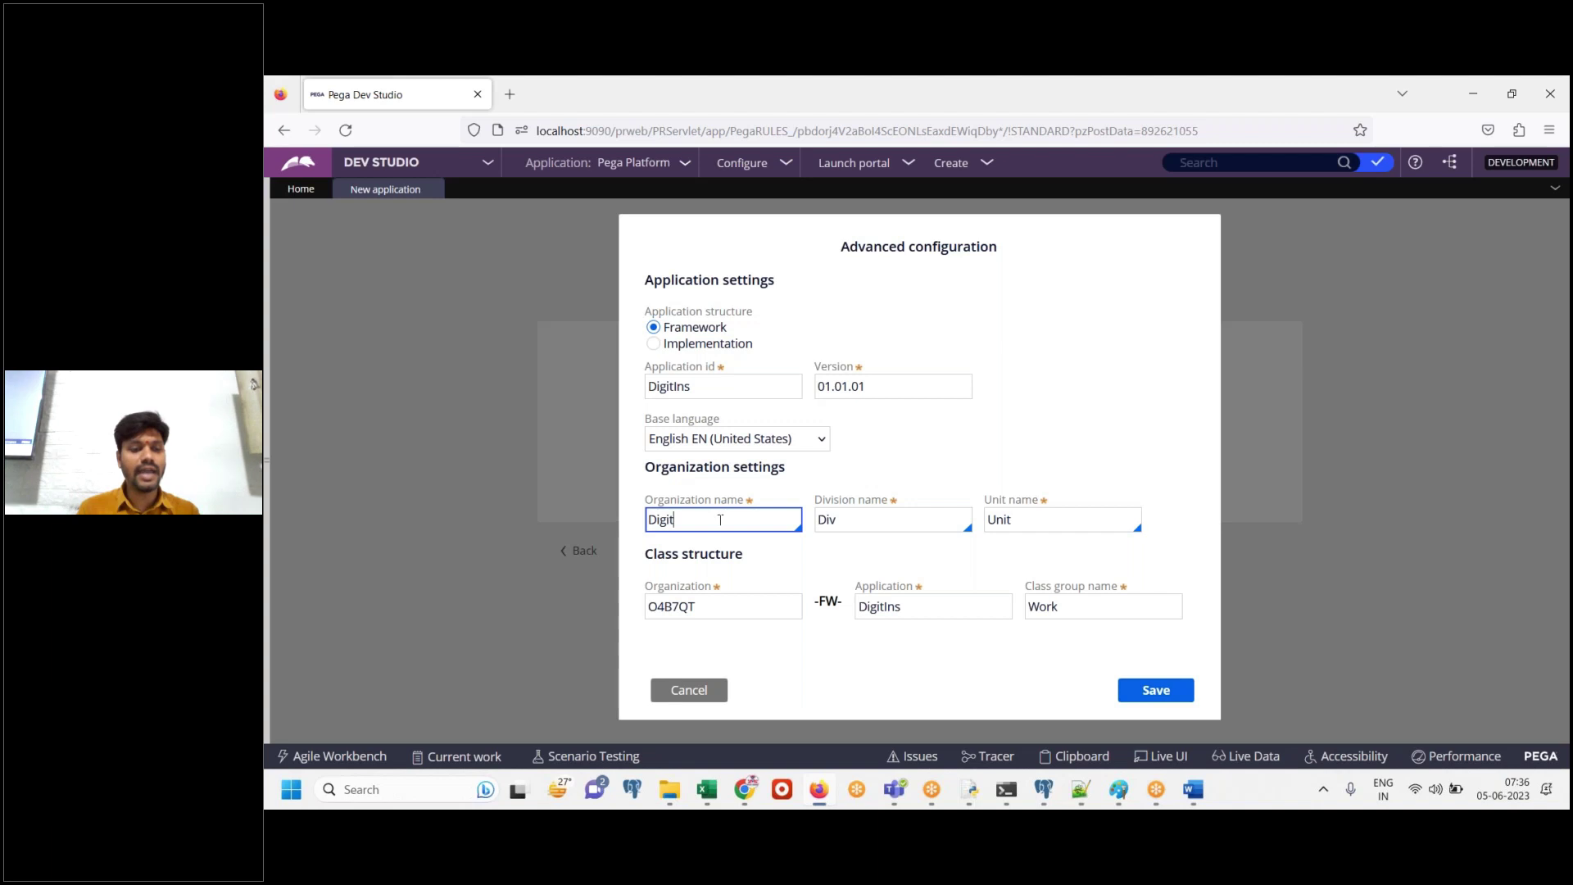
key(Tab)
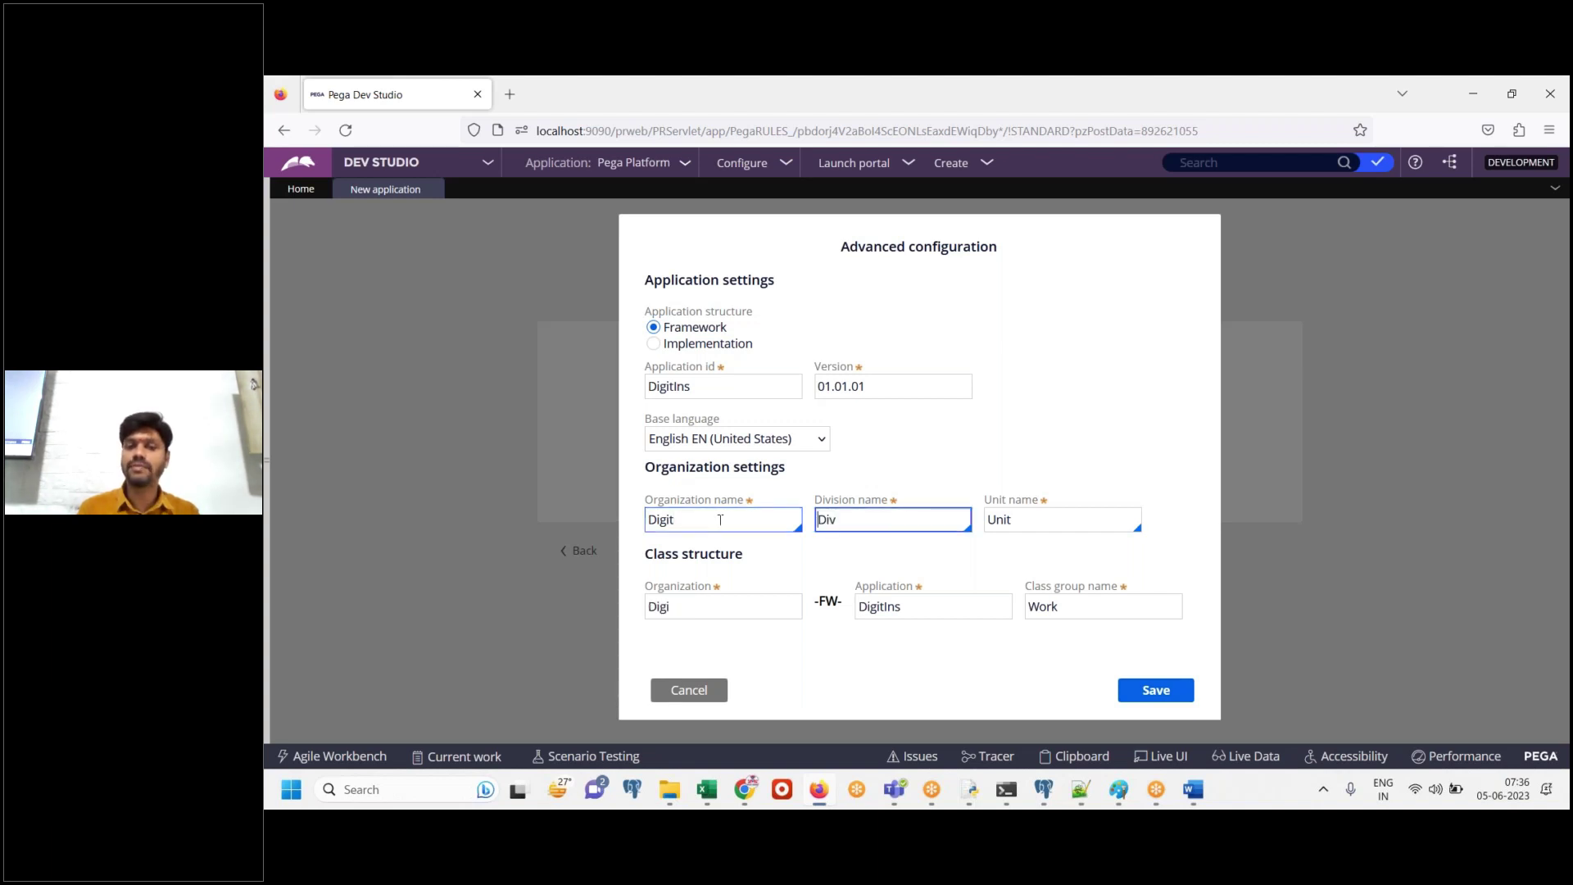
Trim the class-structure Organization to Digi, giving Digi-FW-DigitIns
click(702, 604)
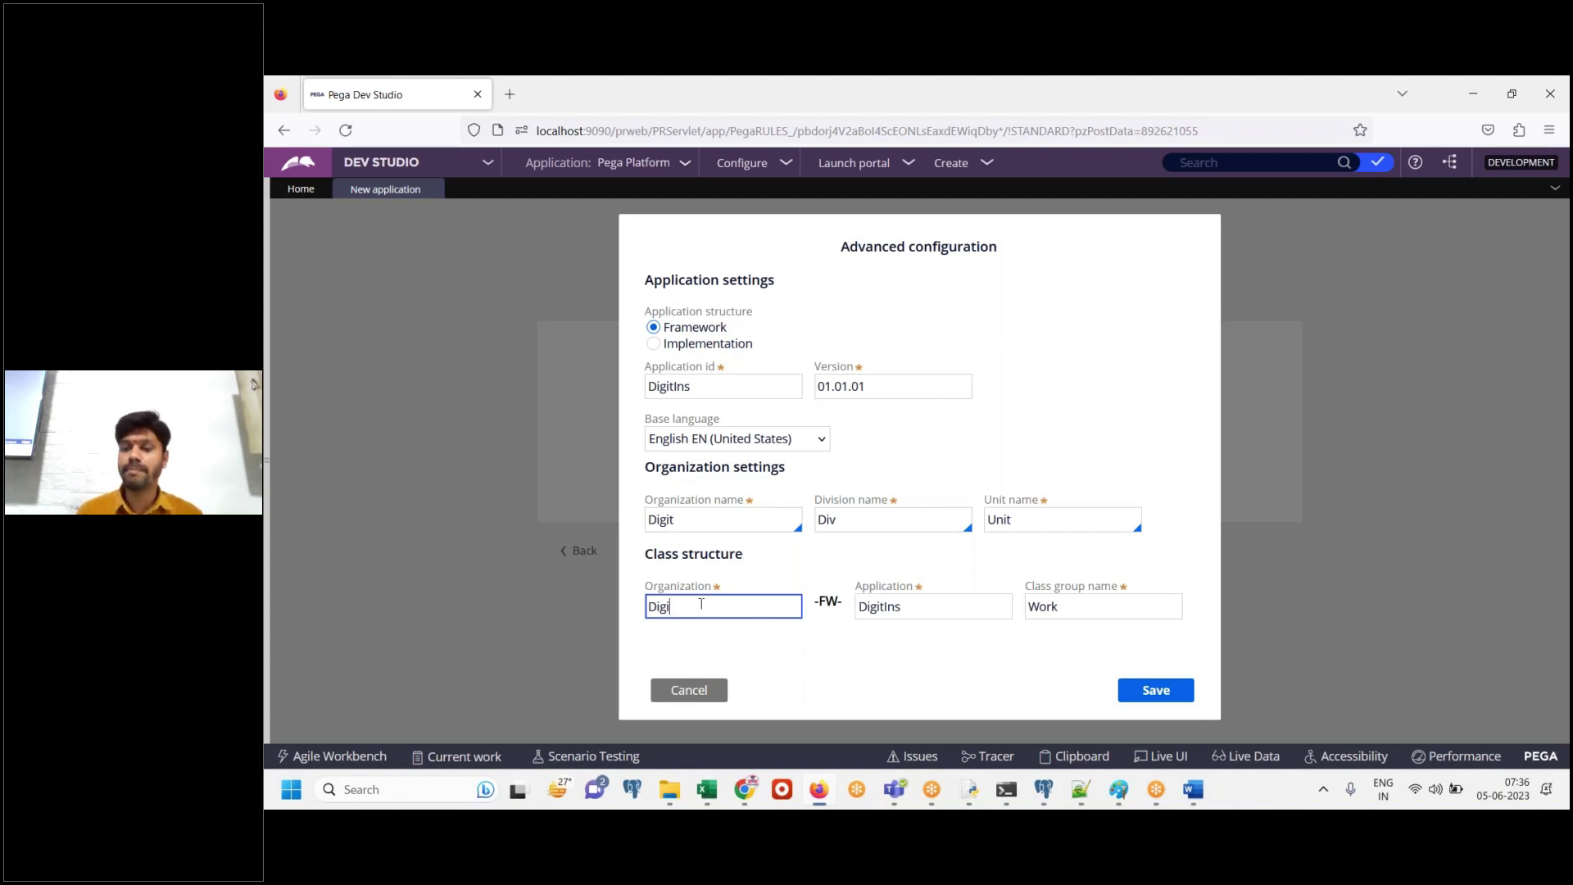
text(5)
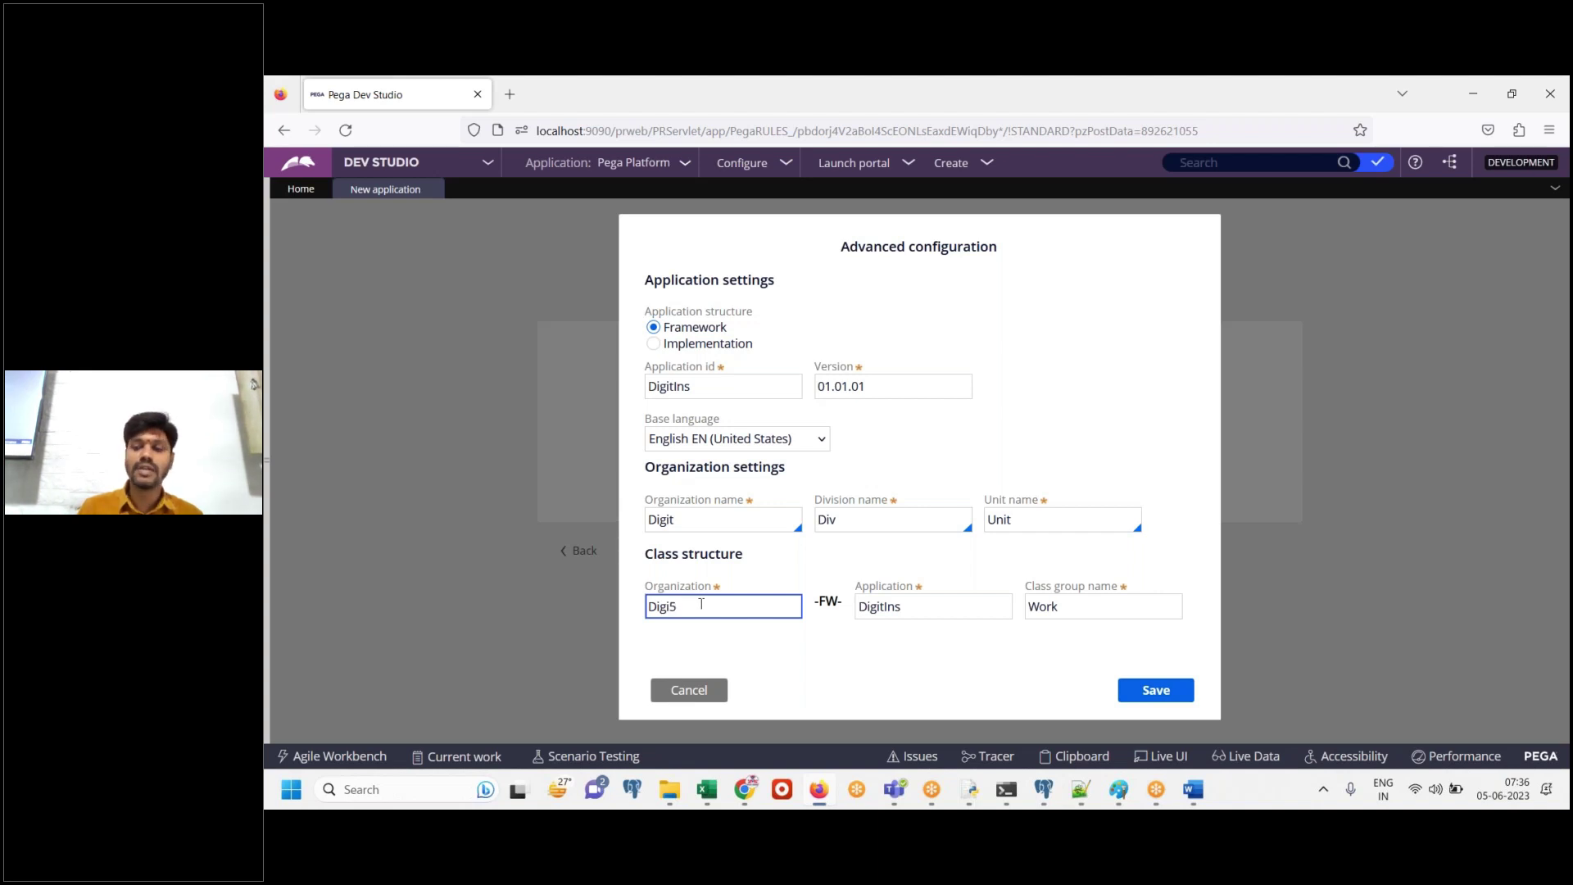
text(6)
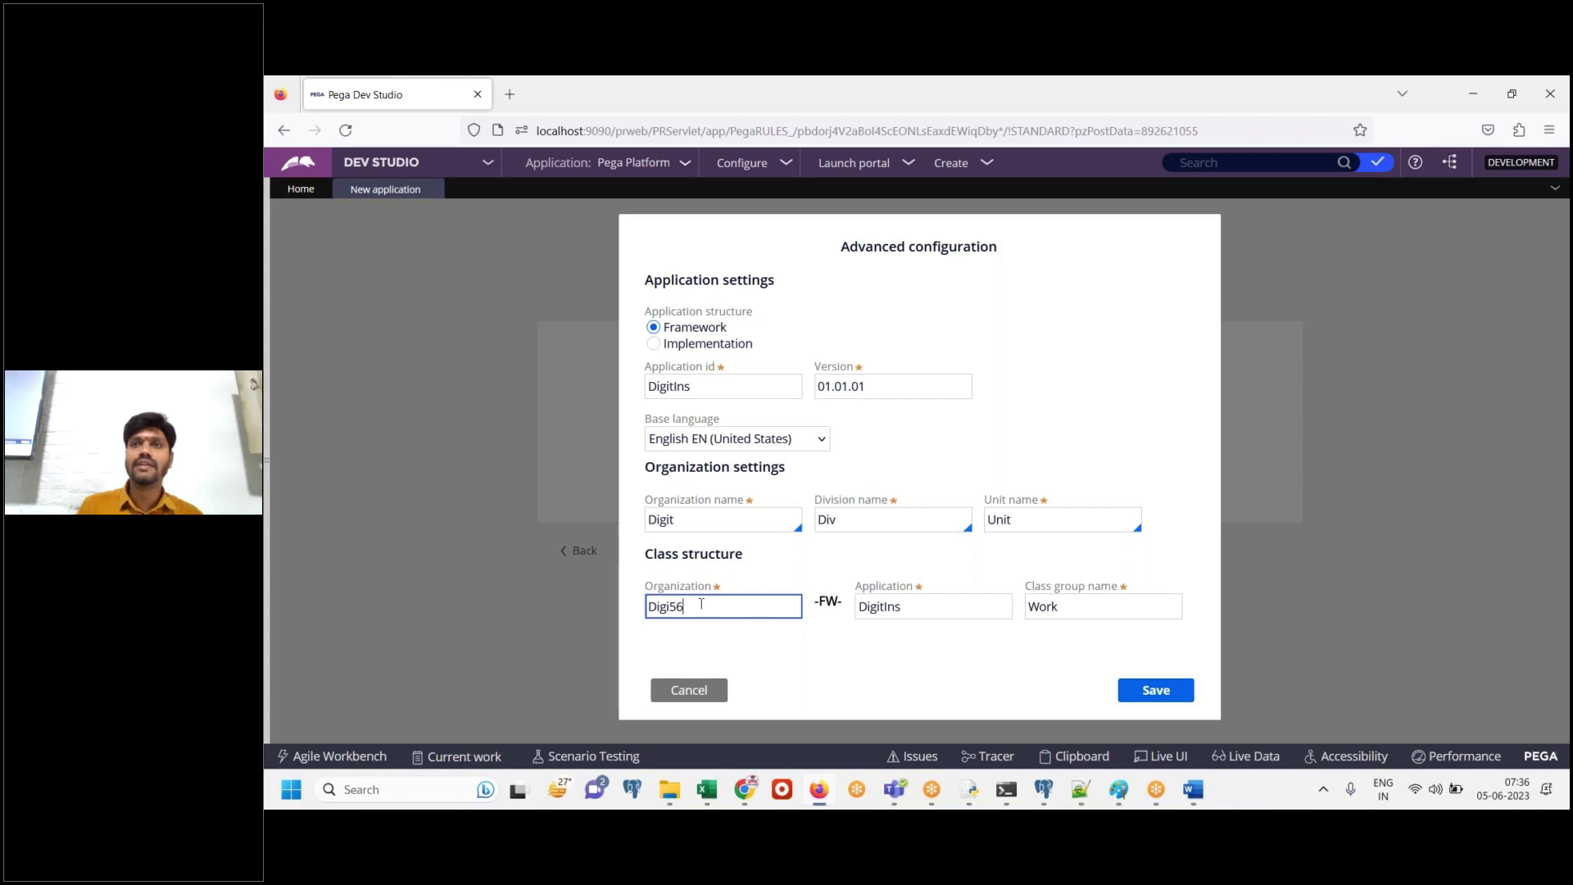
key(BackSpace)
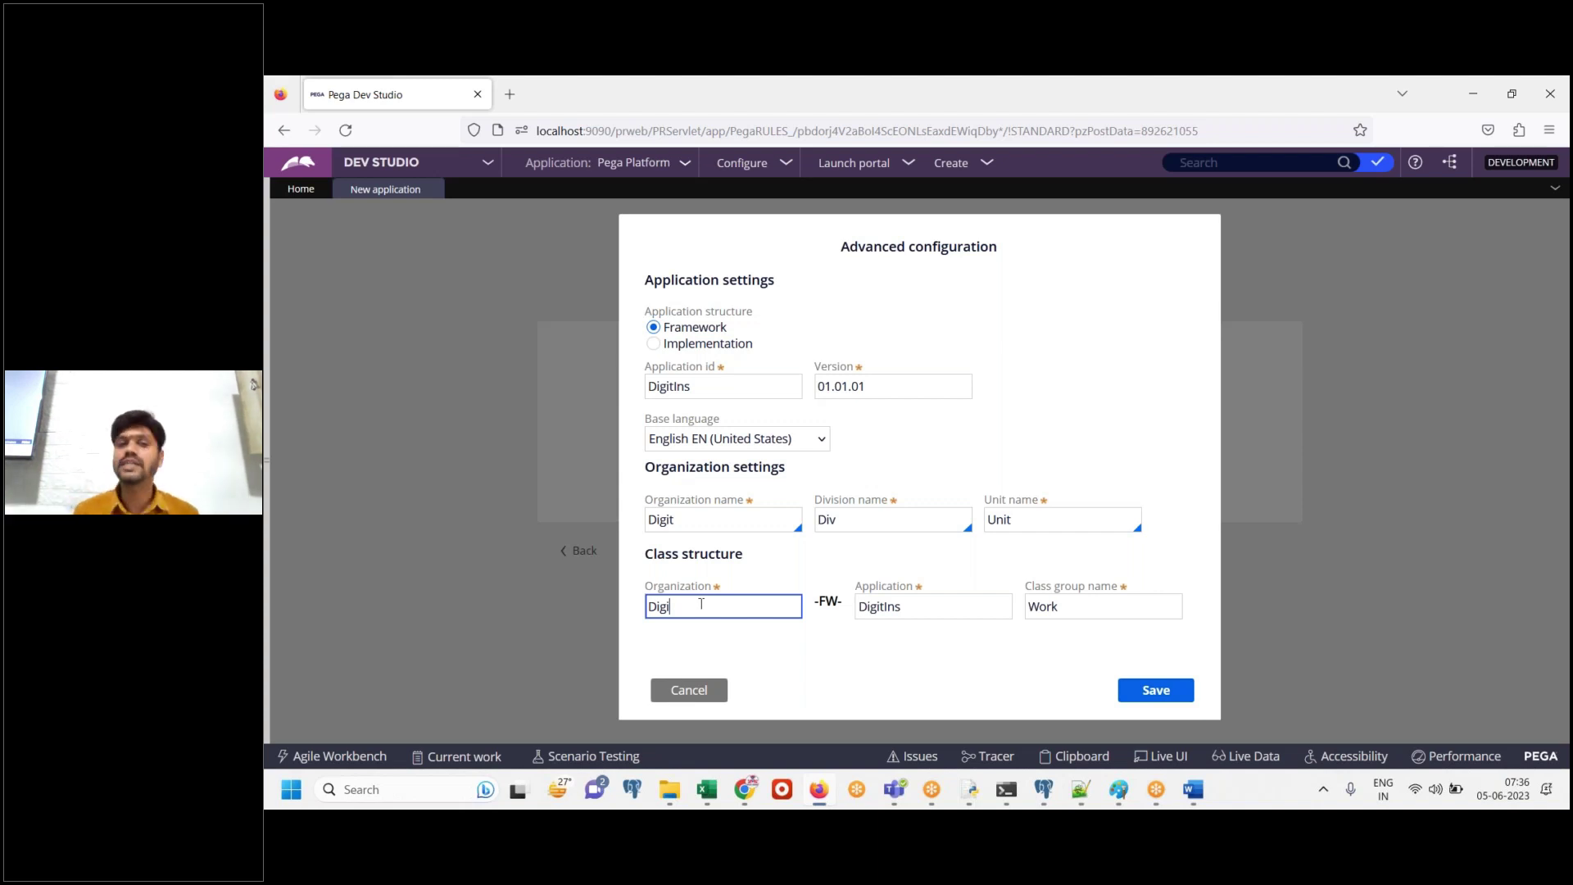
Compare organization name Digit with class-structure organization Digi, then save the advanced configuration
click(673, 519)
drag(673, 519, 630, 533)
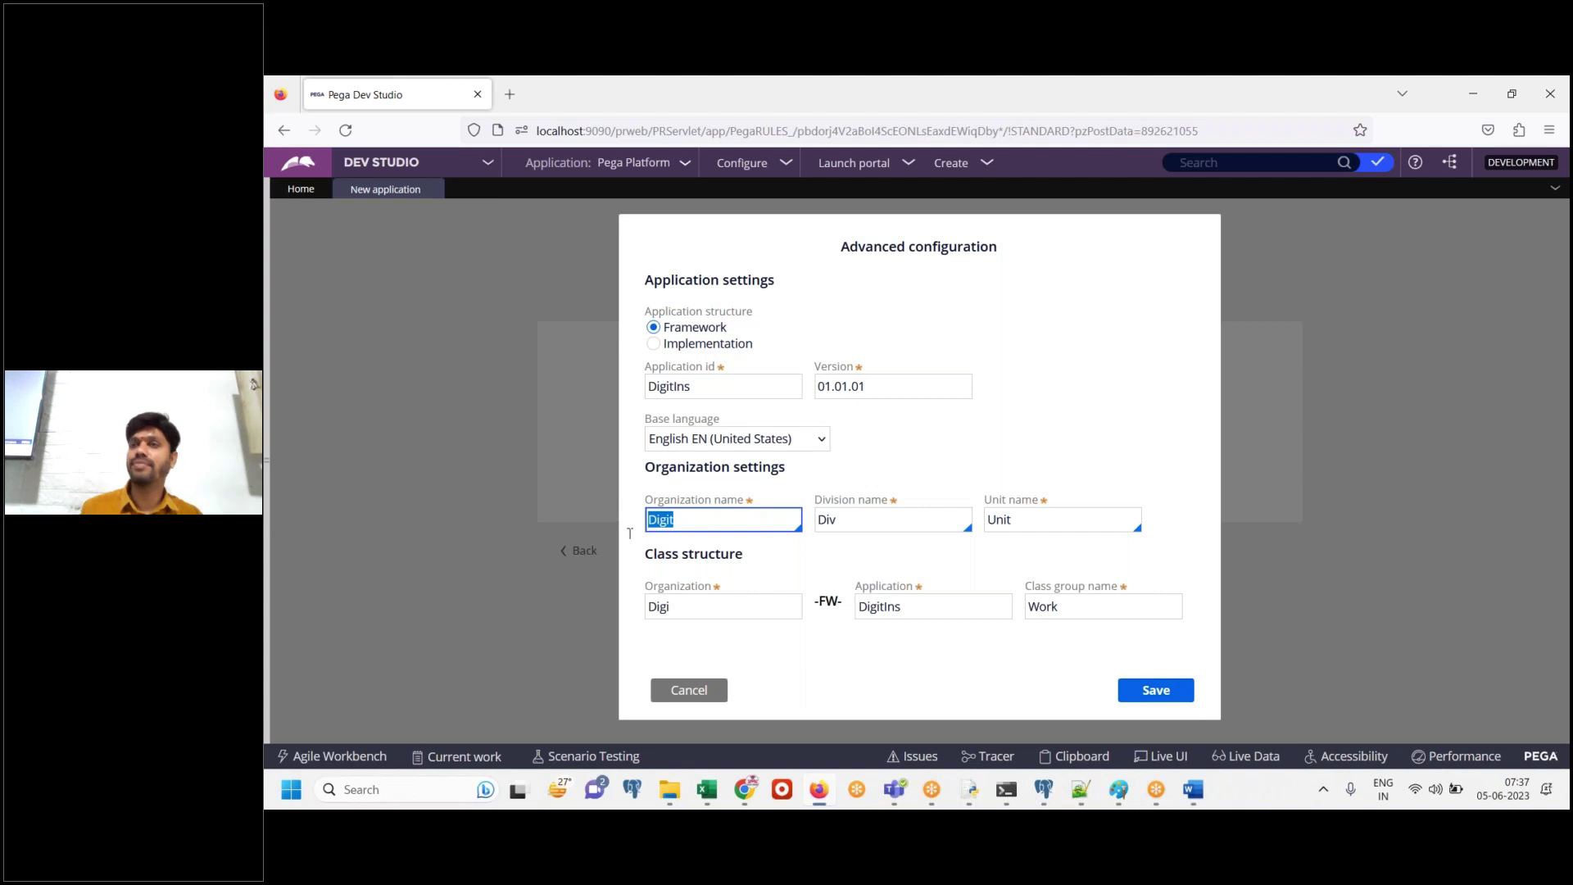
click(695, 608)
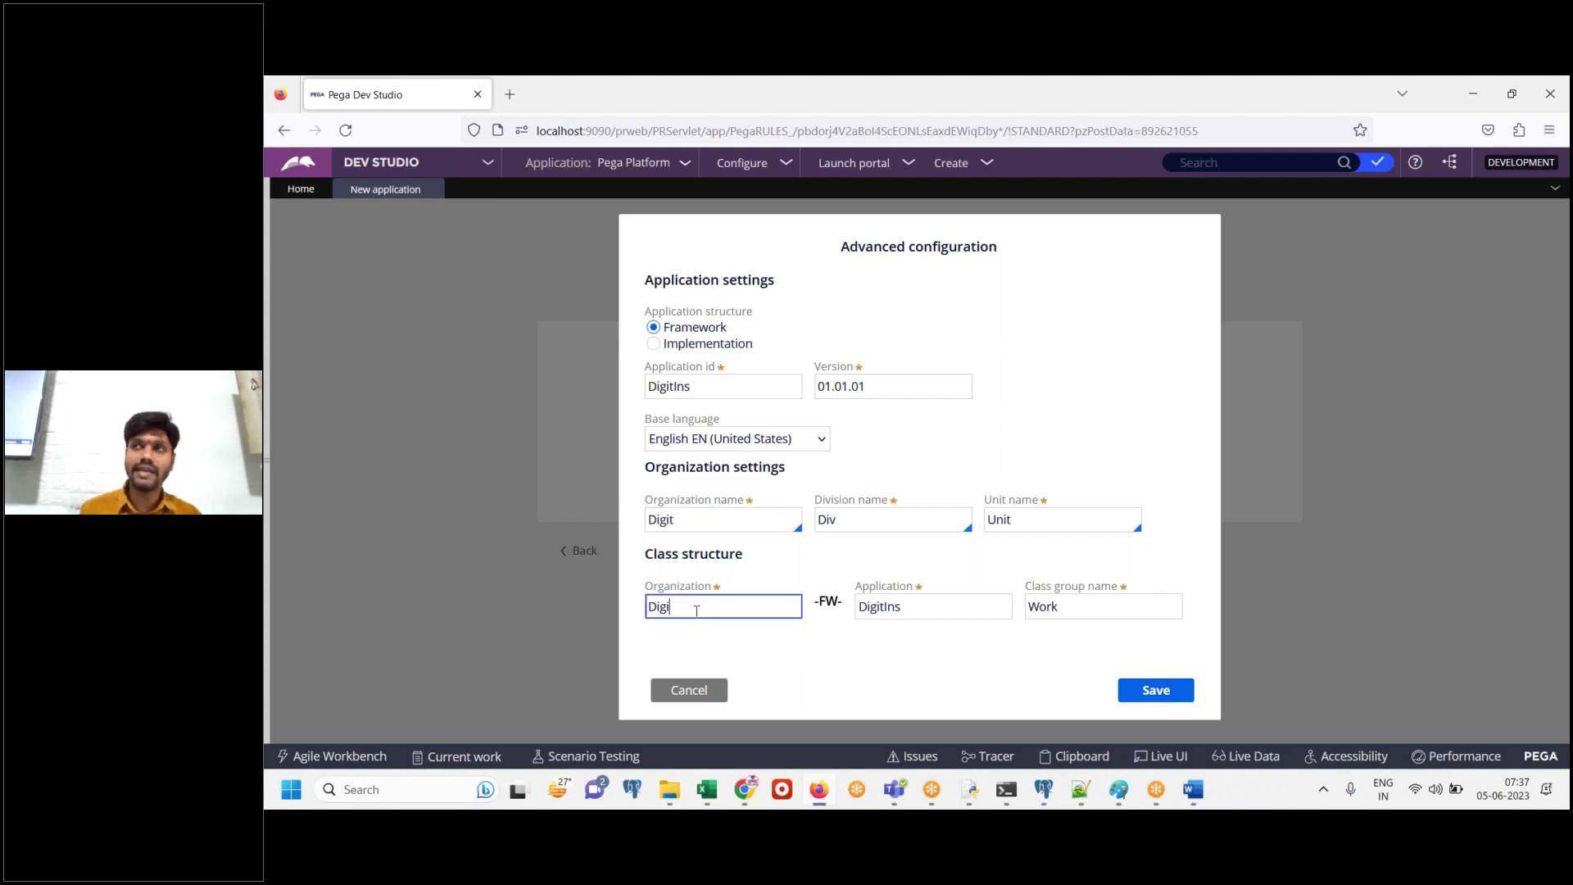
double_click(702, 525)
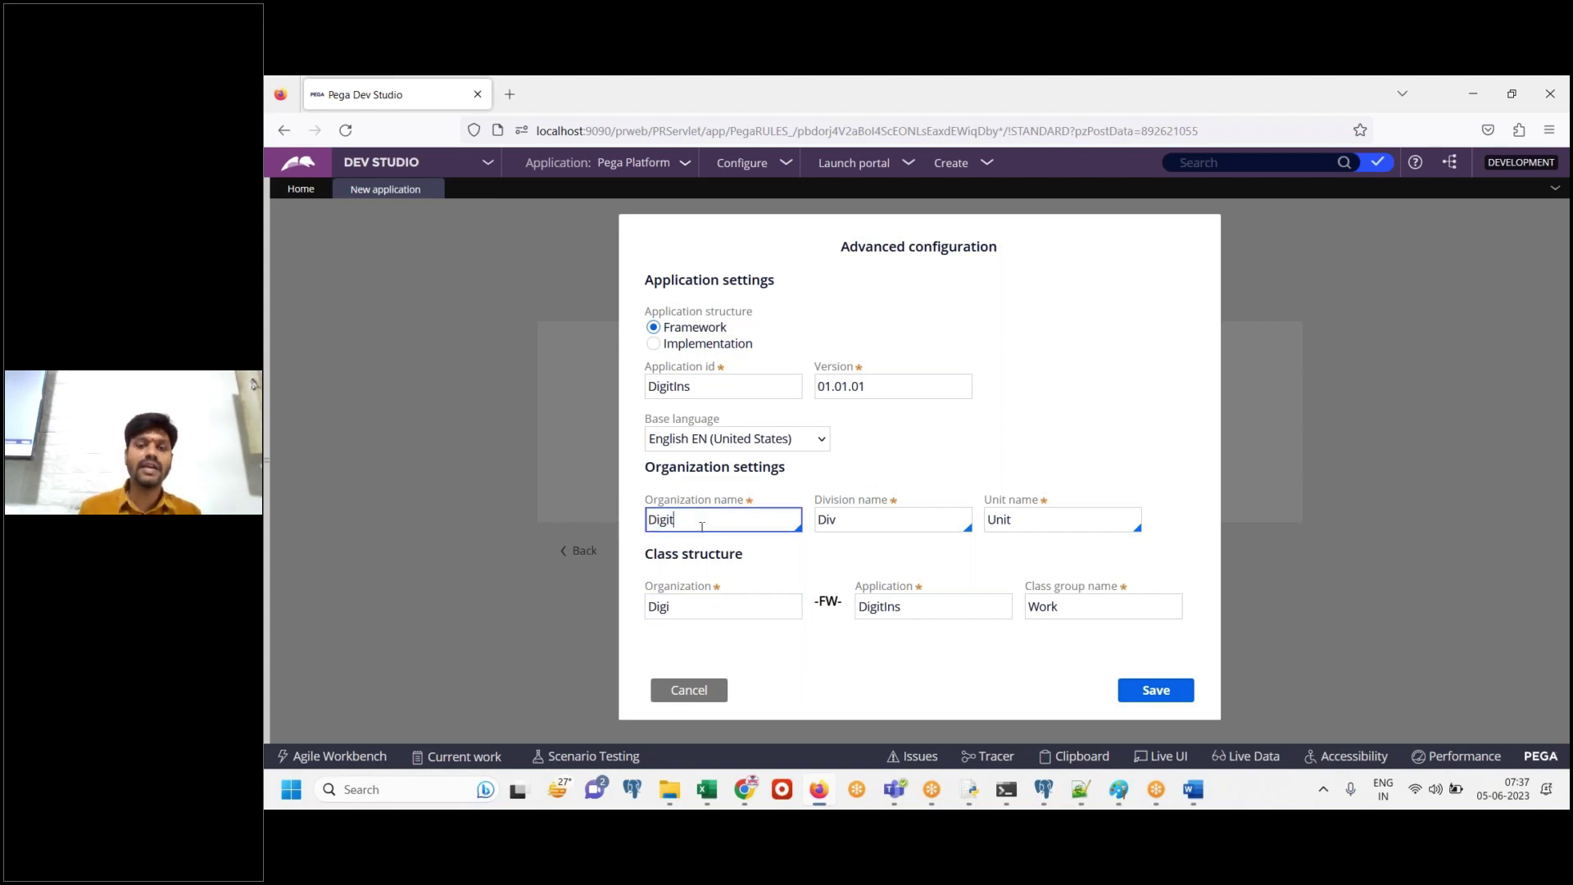
click(1192, 791)
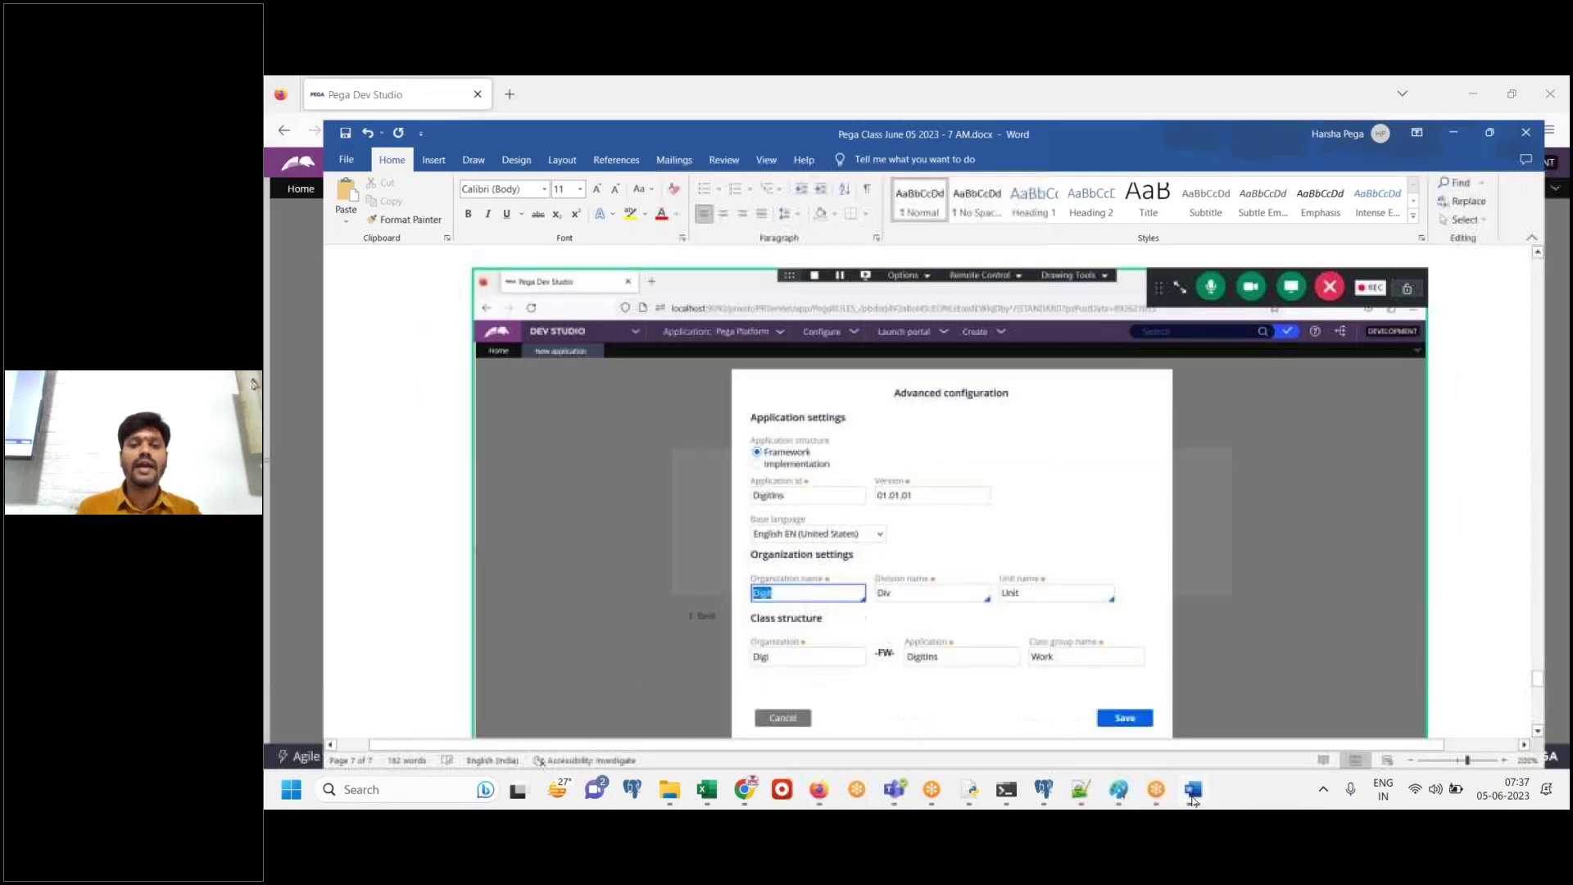
click(1193, 791)
double_click(750, 608)
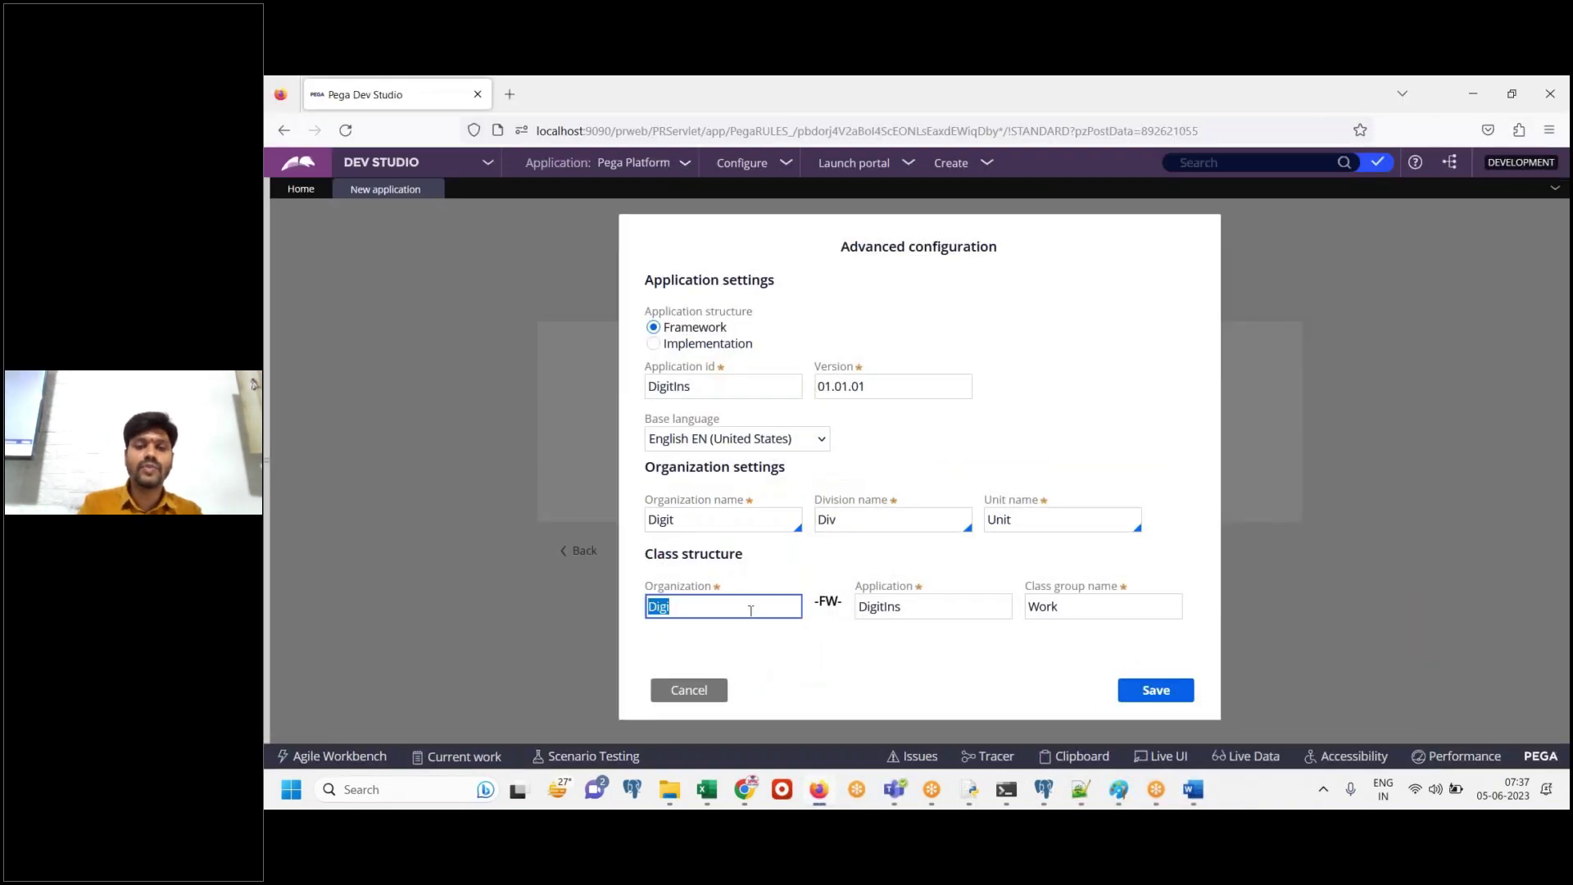
click(1192, 791)
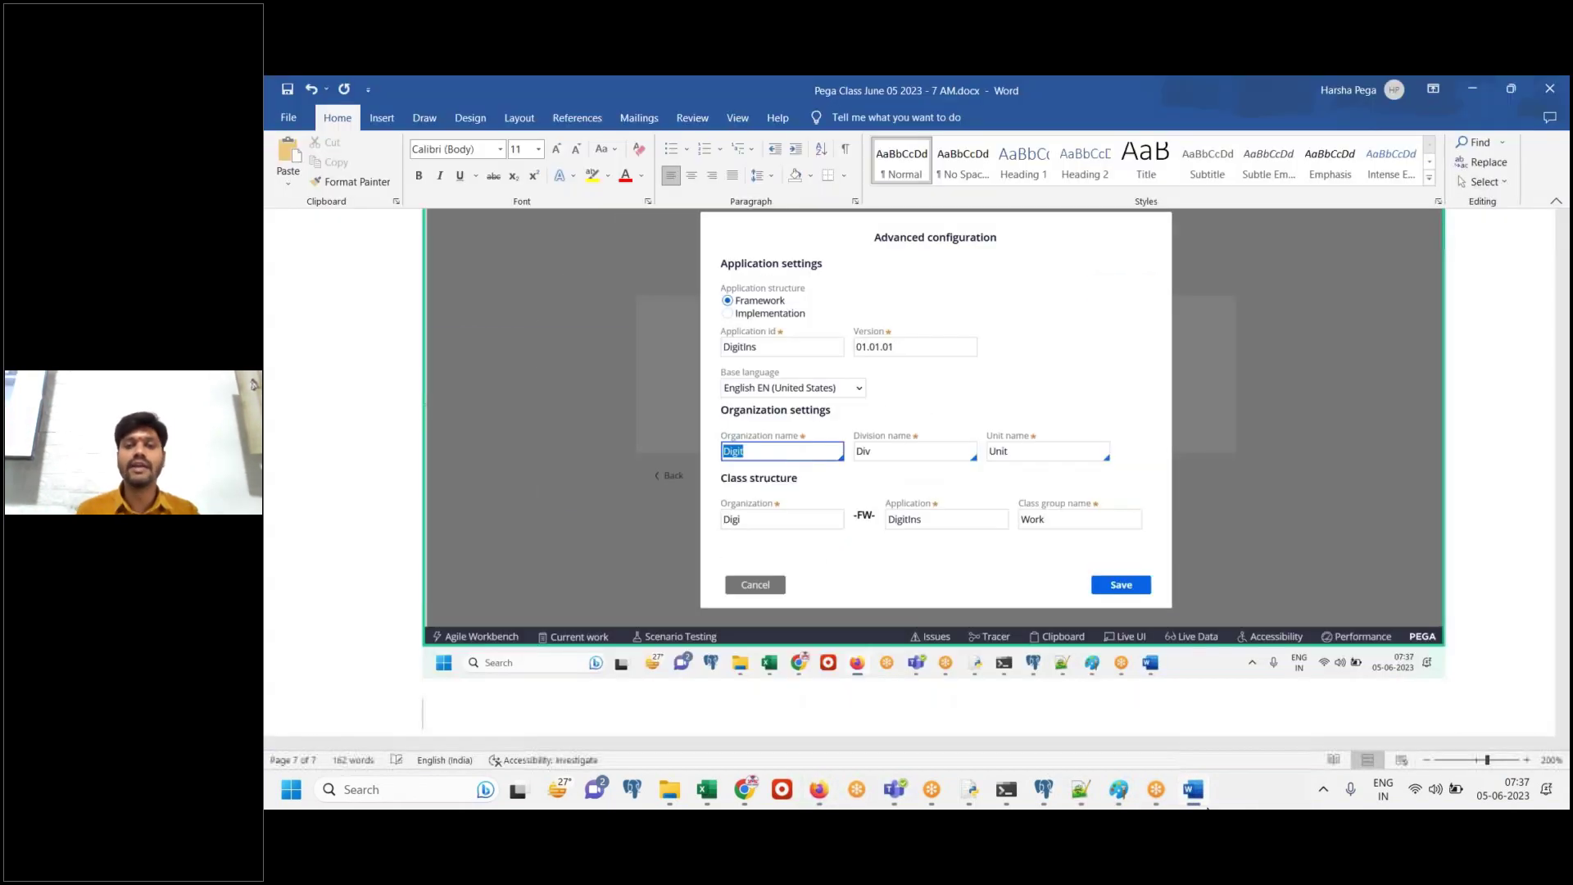
click(1192, 792)
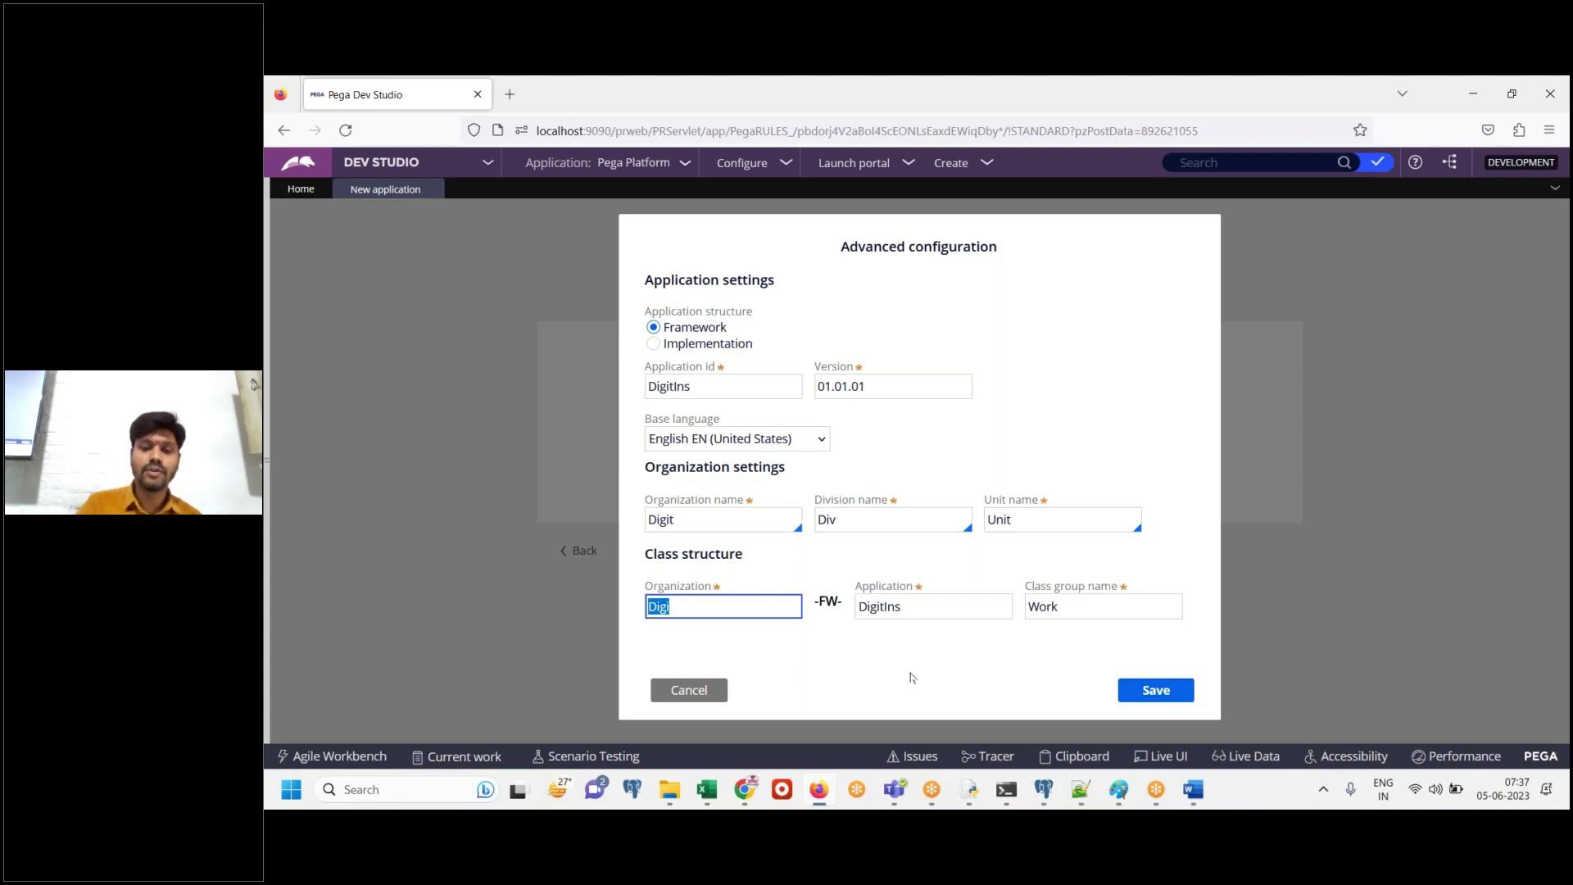
click(1157, 693)
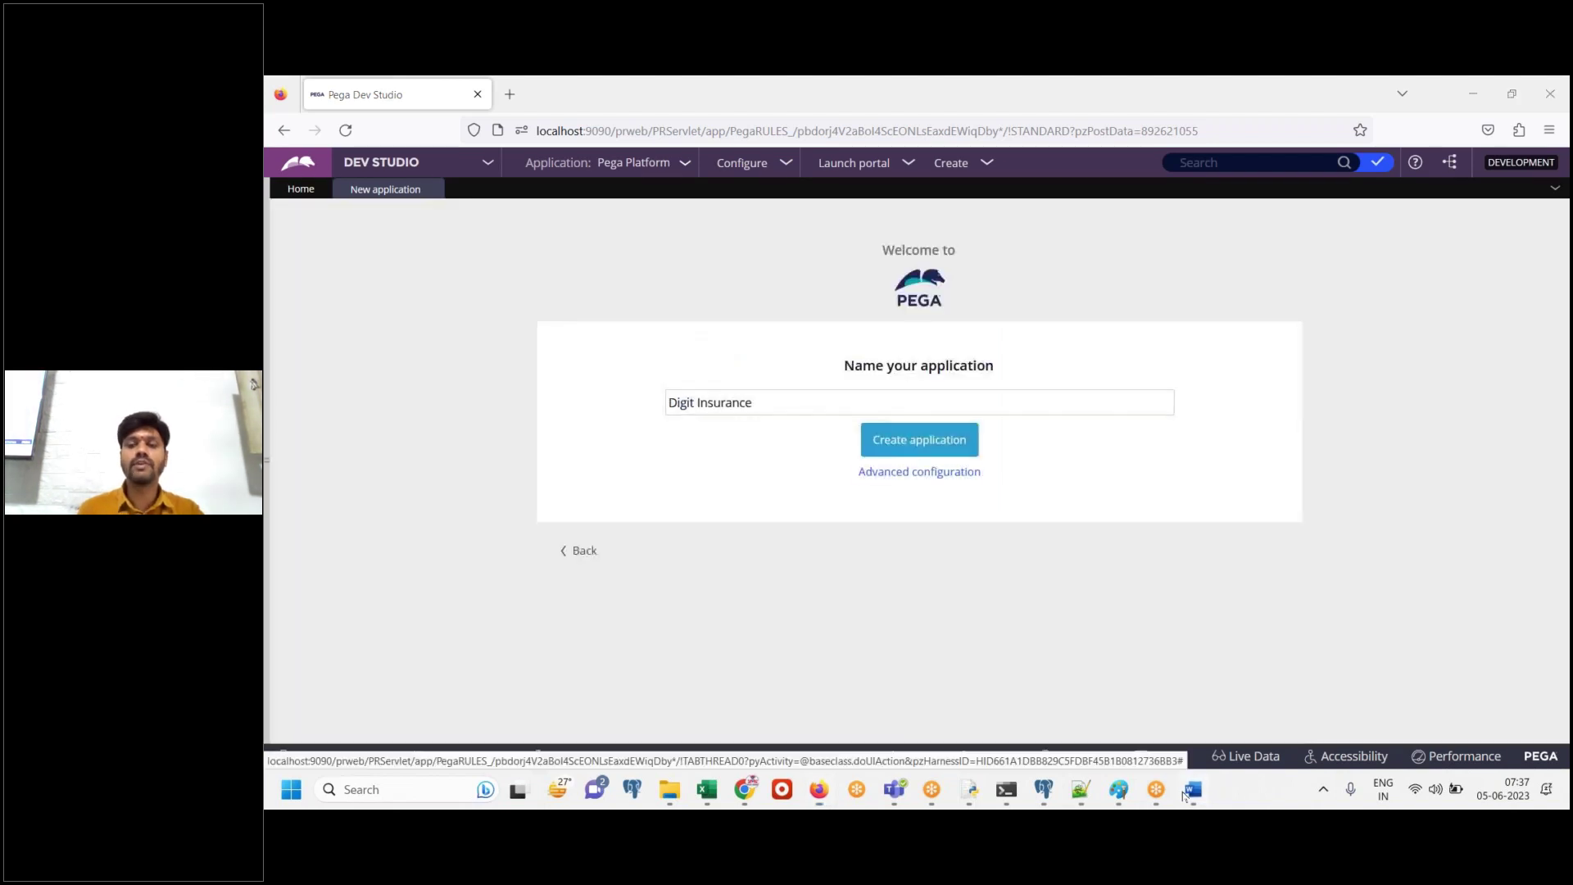
Add the note 'Save' to the Word notes and paste the naming-page screenshot below it
click(1187, 792)
text(Save)
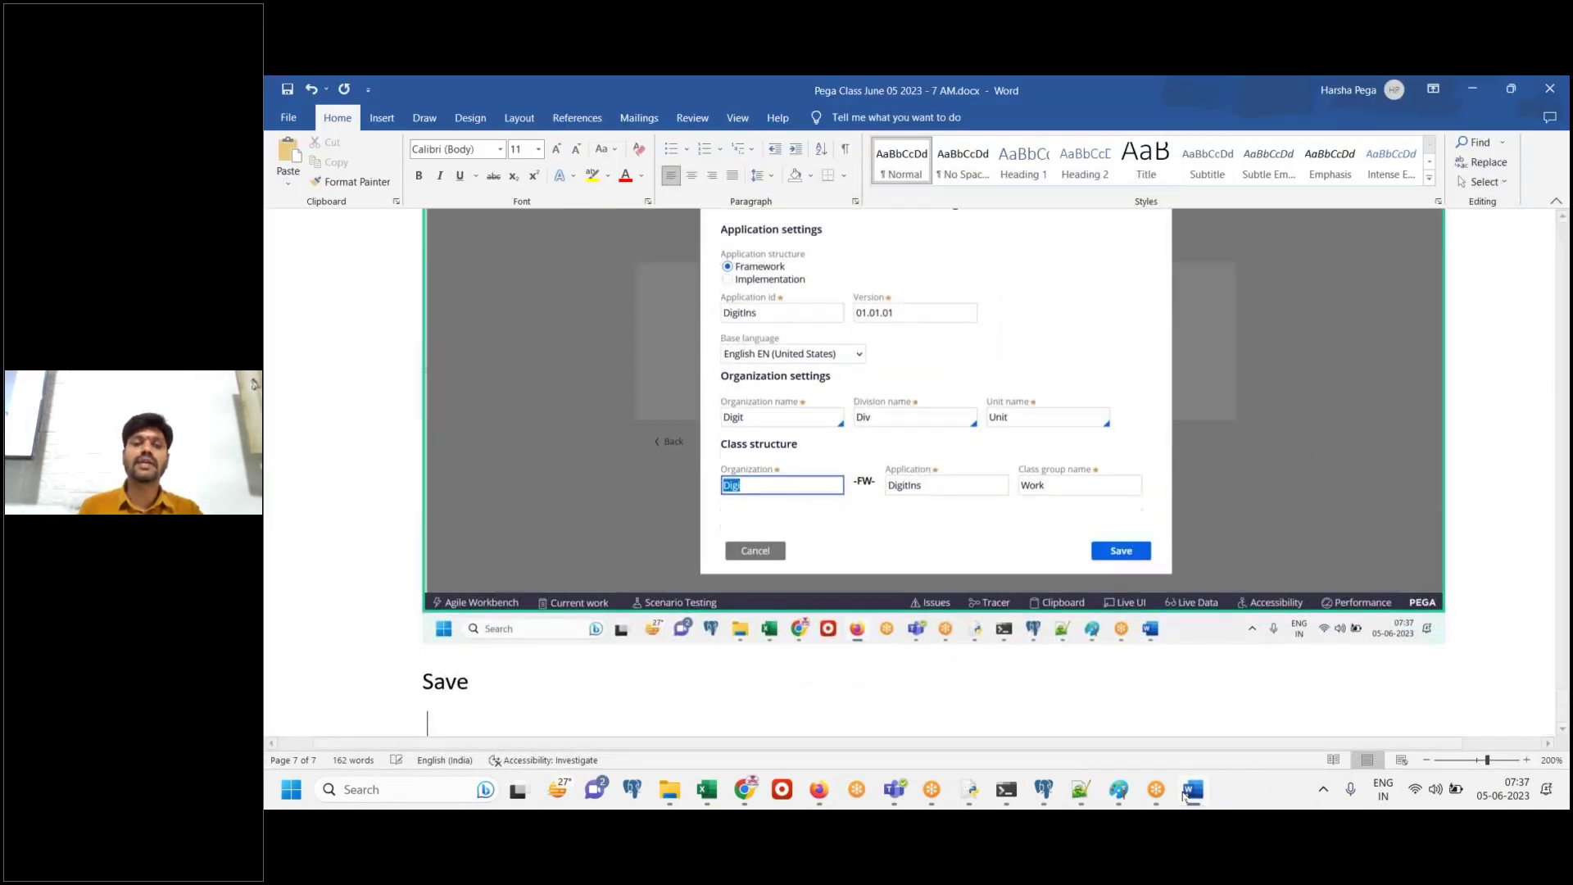
key(Return)
click(1188, 791)
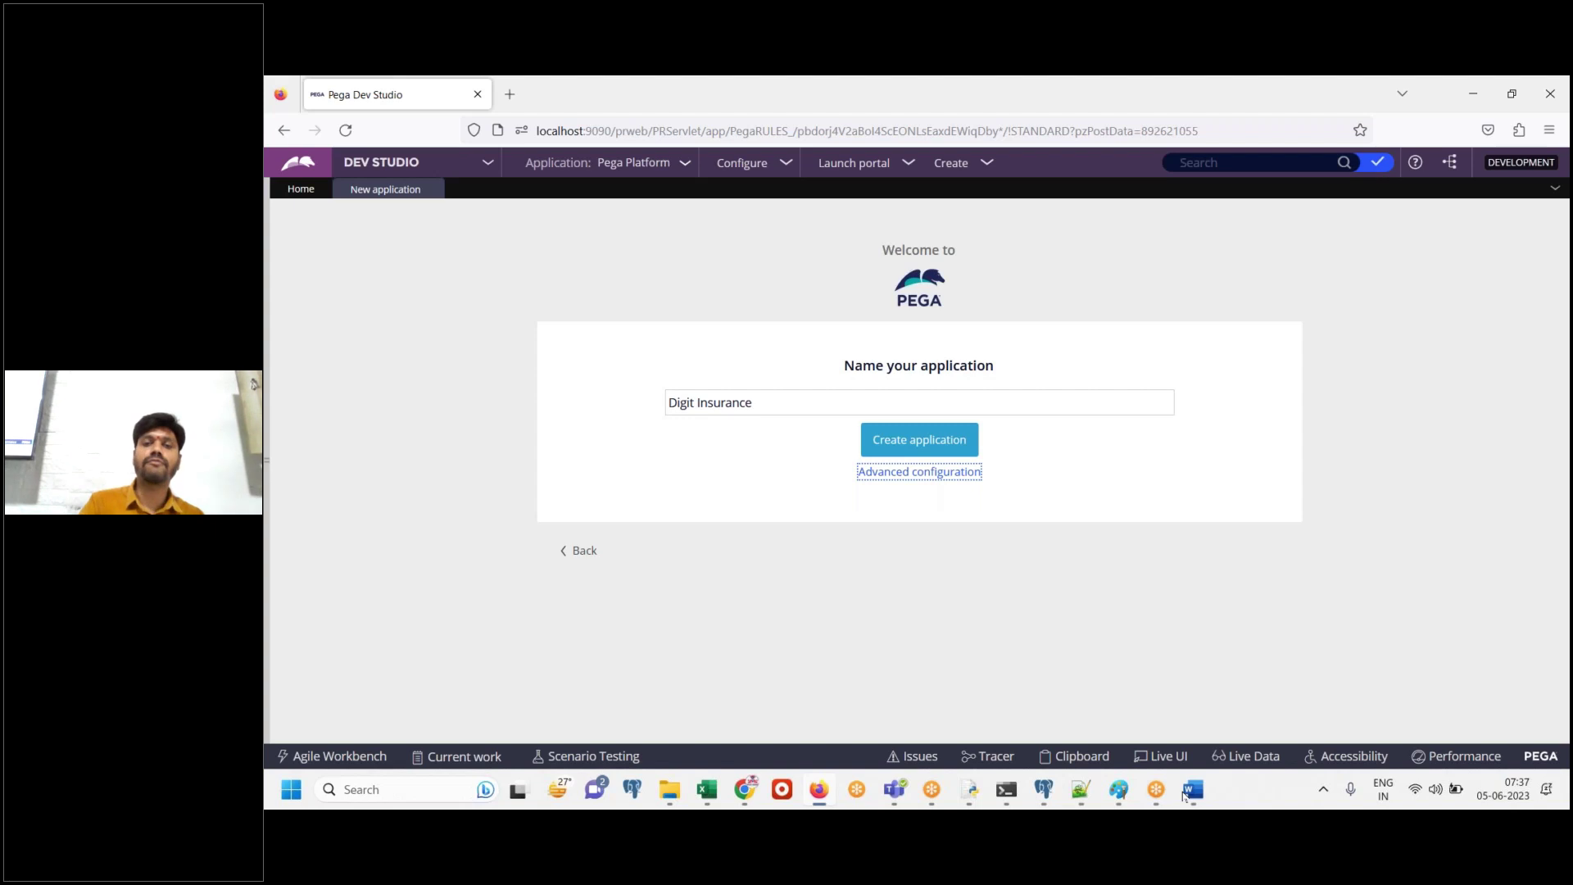
click(1188, 792)
key(ctrl+v)
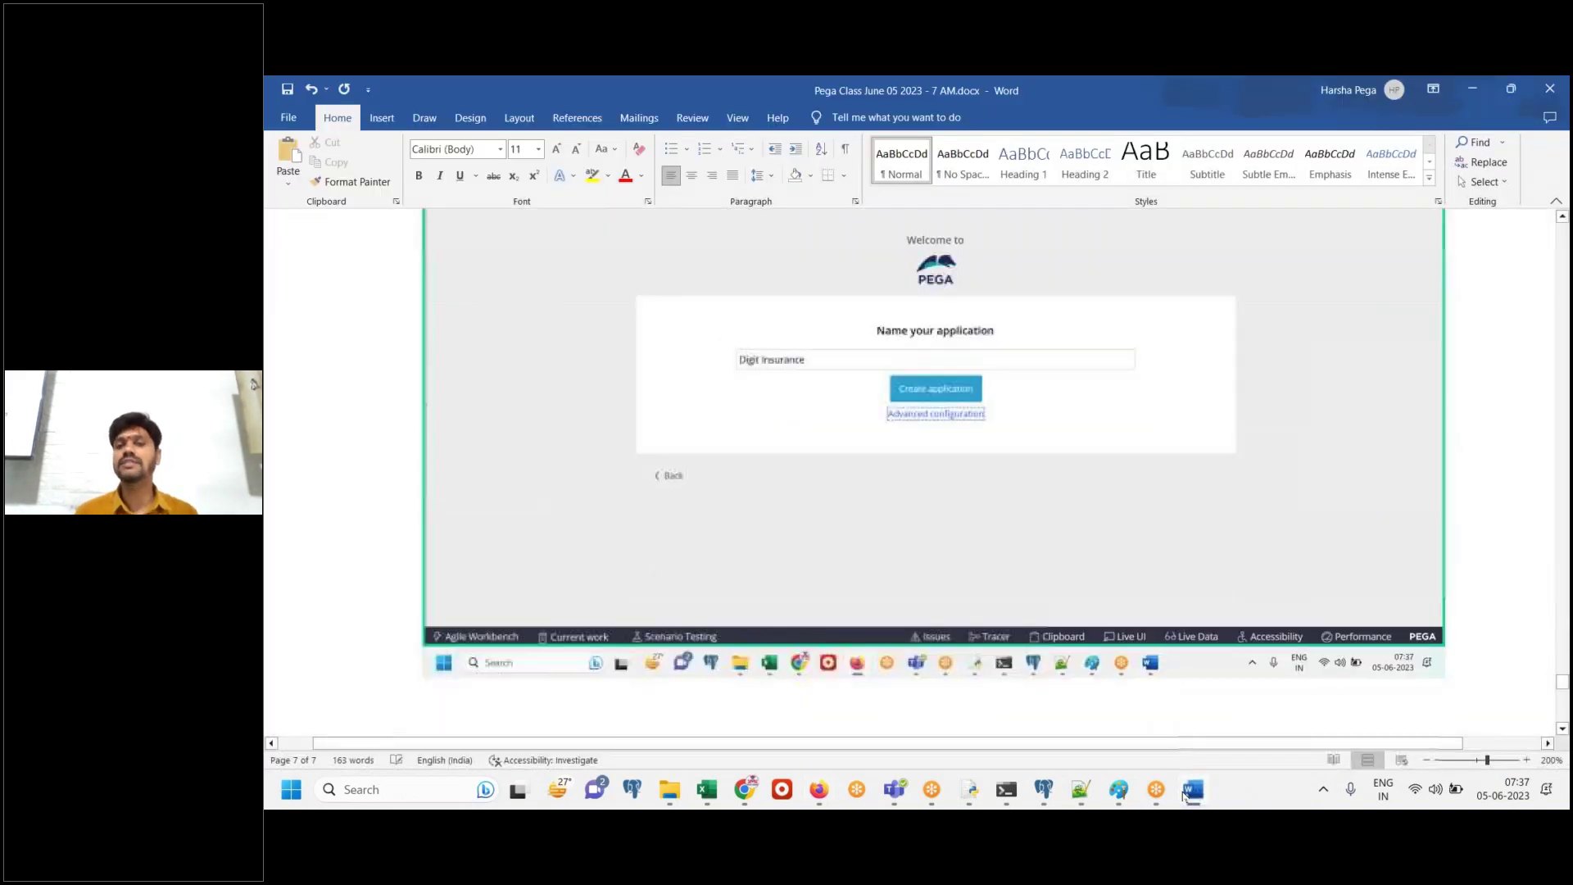
Caption the pasted screenshot 'Create application' in the Word notes
click(1188, 791)
click(1187, 791)
text(C)
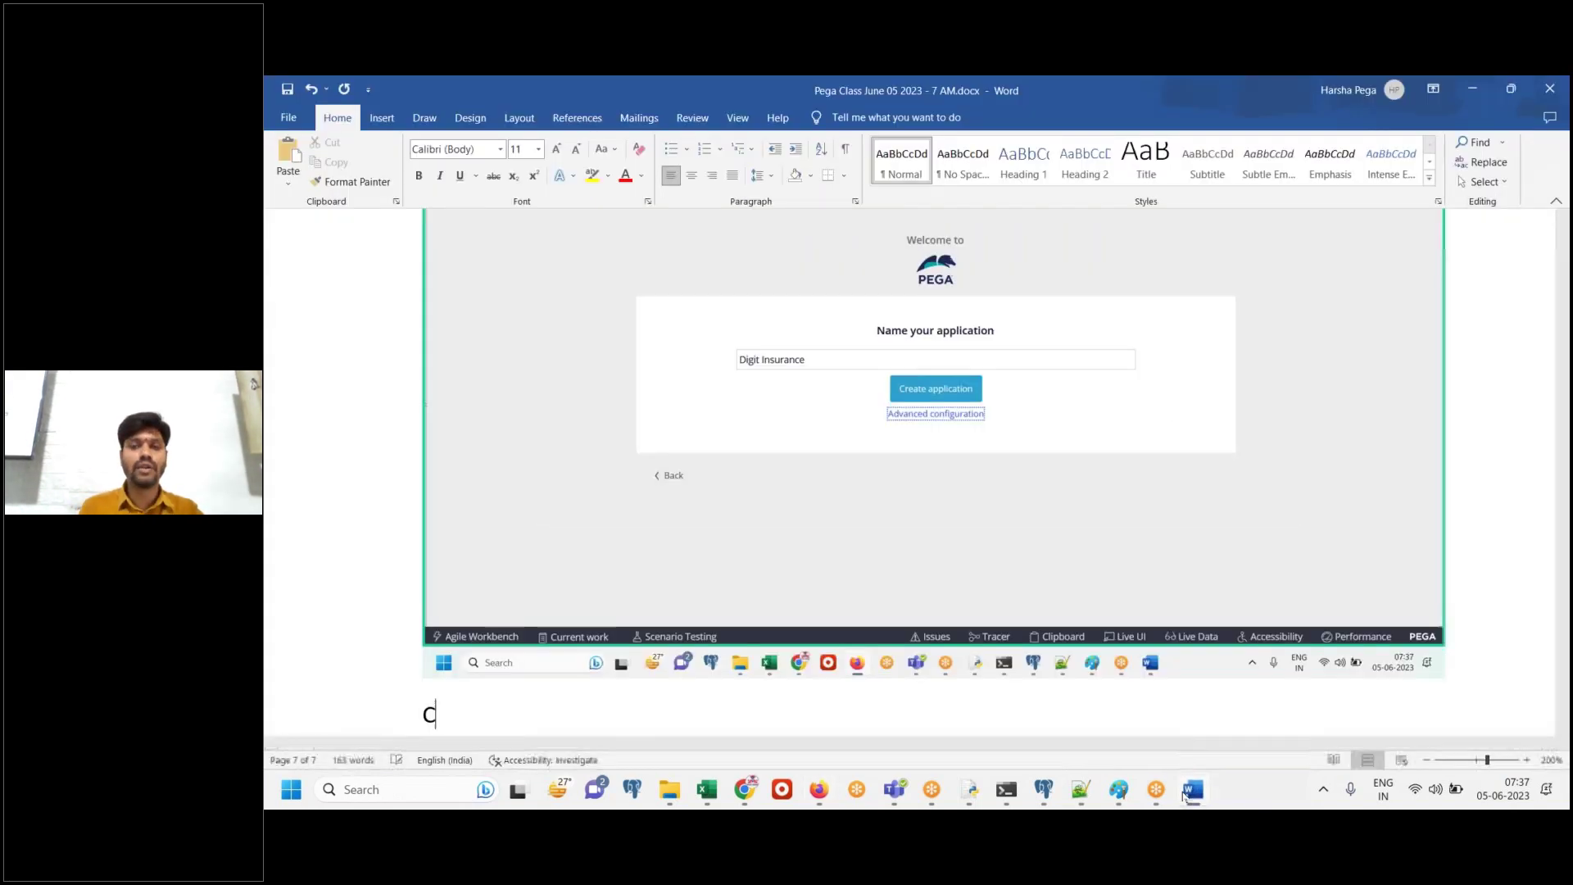
text(reate application)
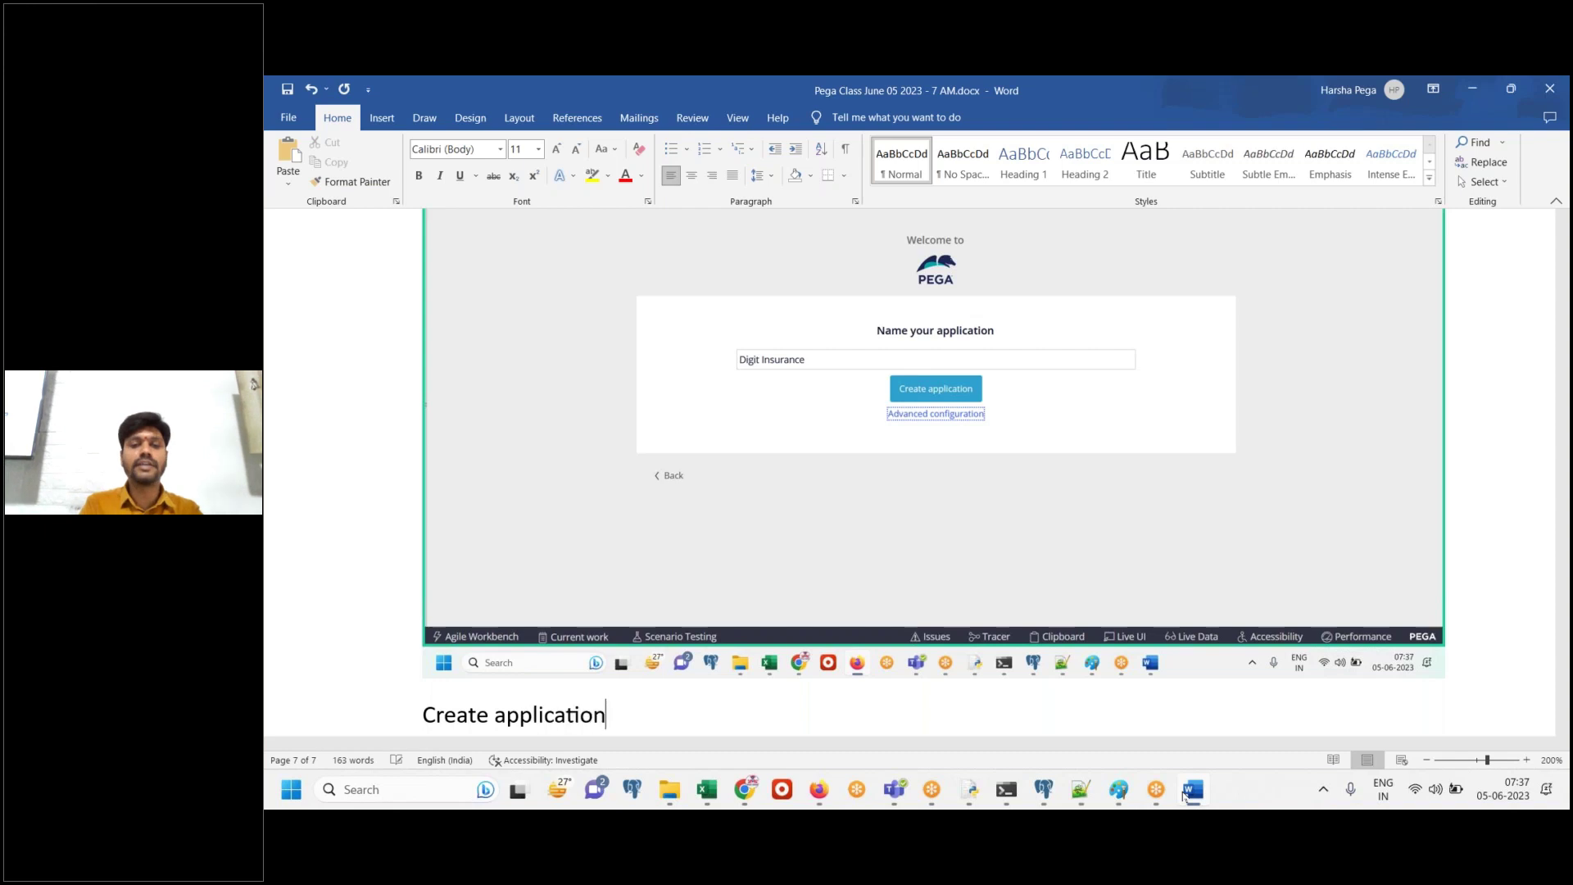
key(Return)
click(1188, 791)
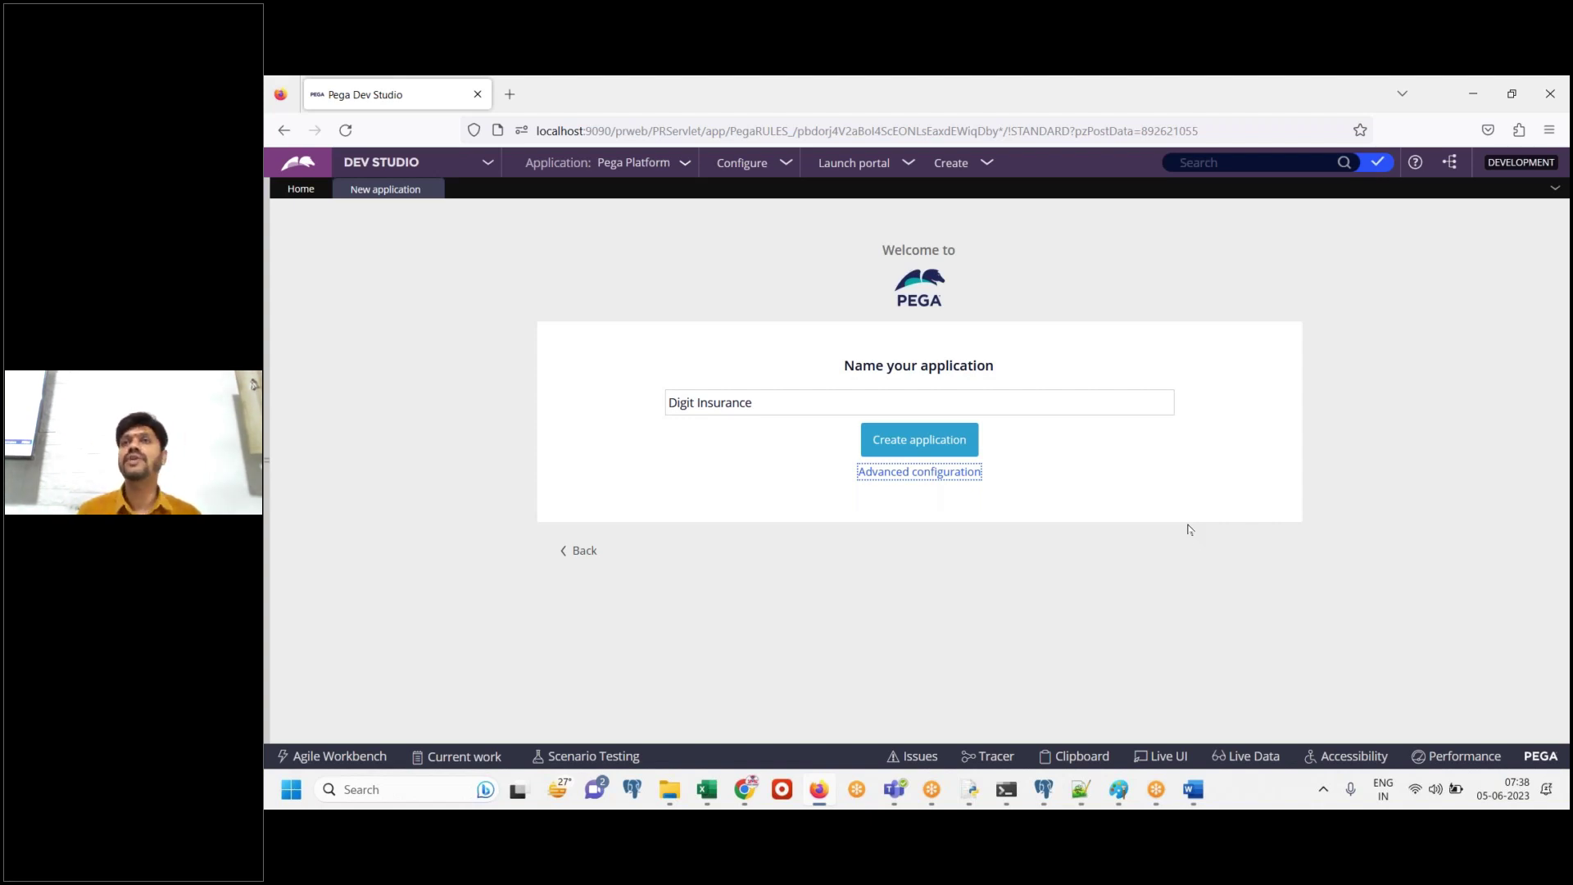
Create the Digit Insurance application from the Name your application page
click(923, 443)
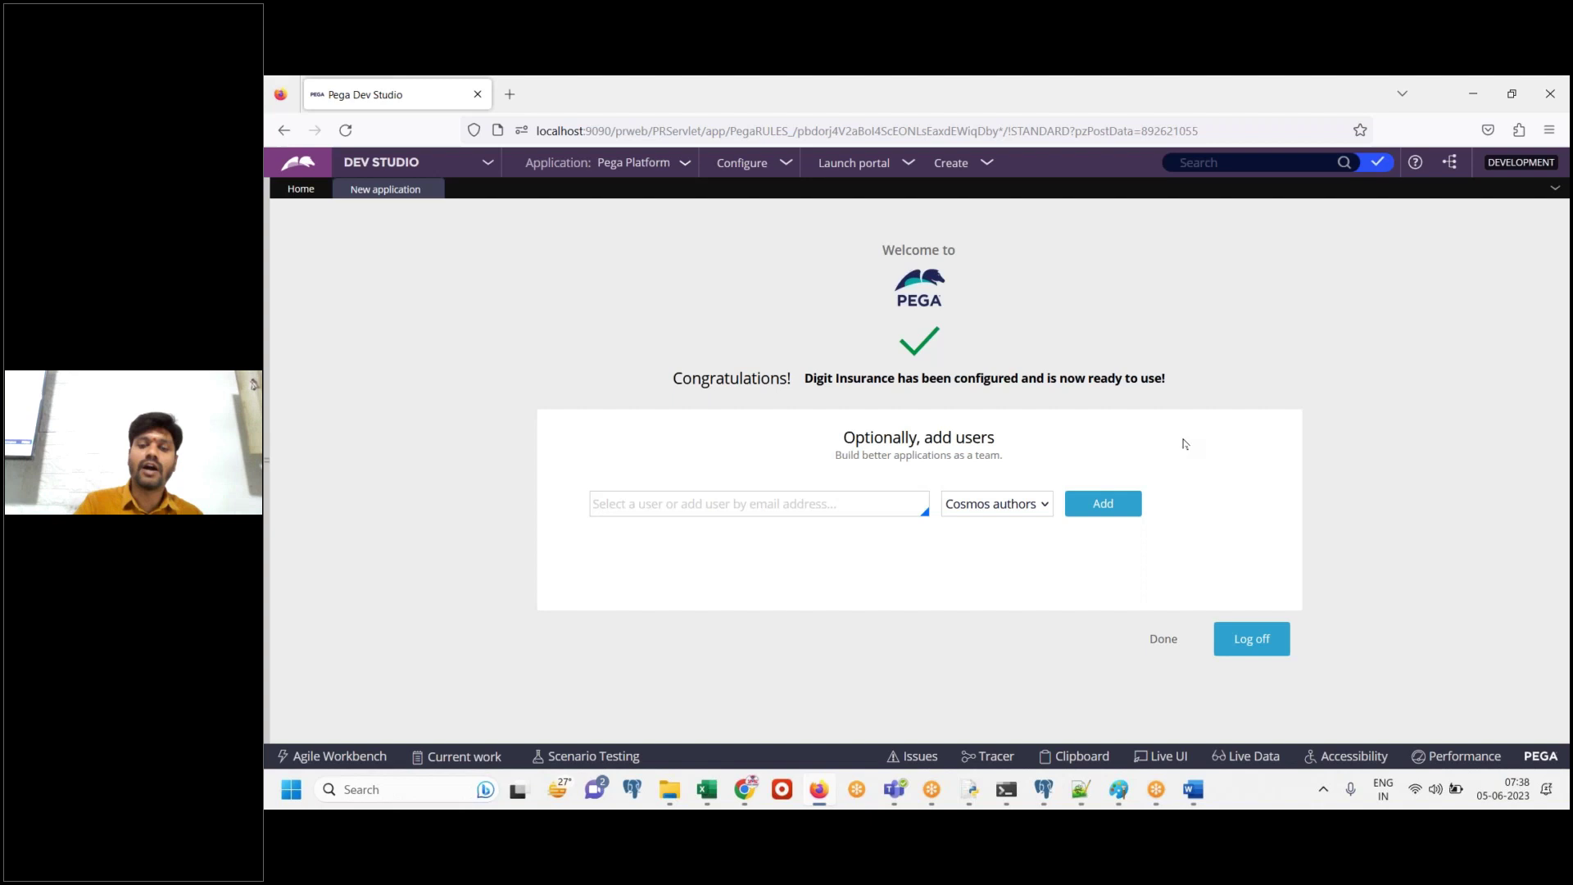
Paste the Congratulations page screenshot into Word with the note 'Application crated' below it
click(1186, 795)
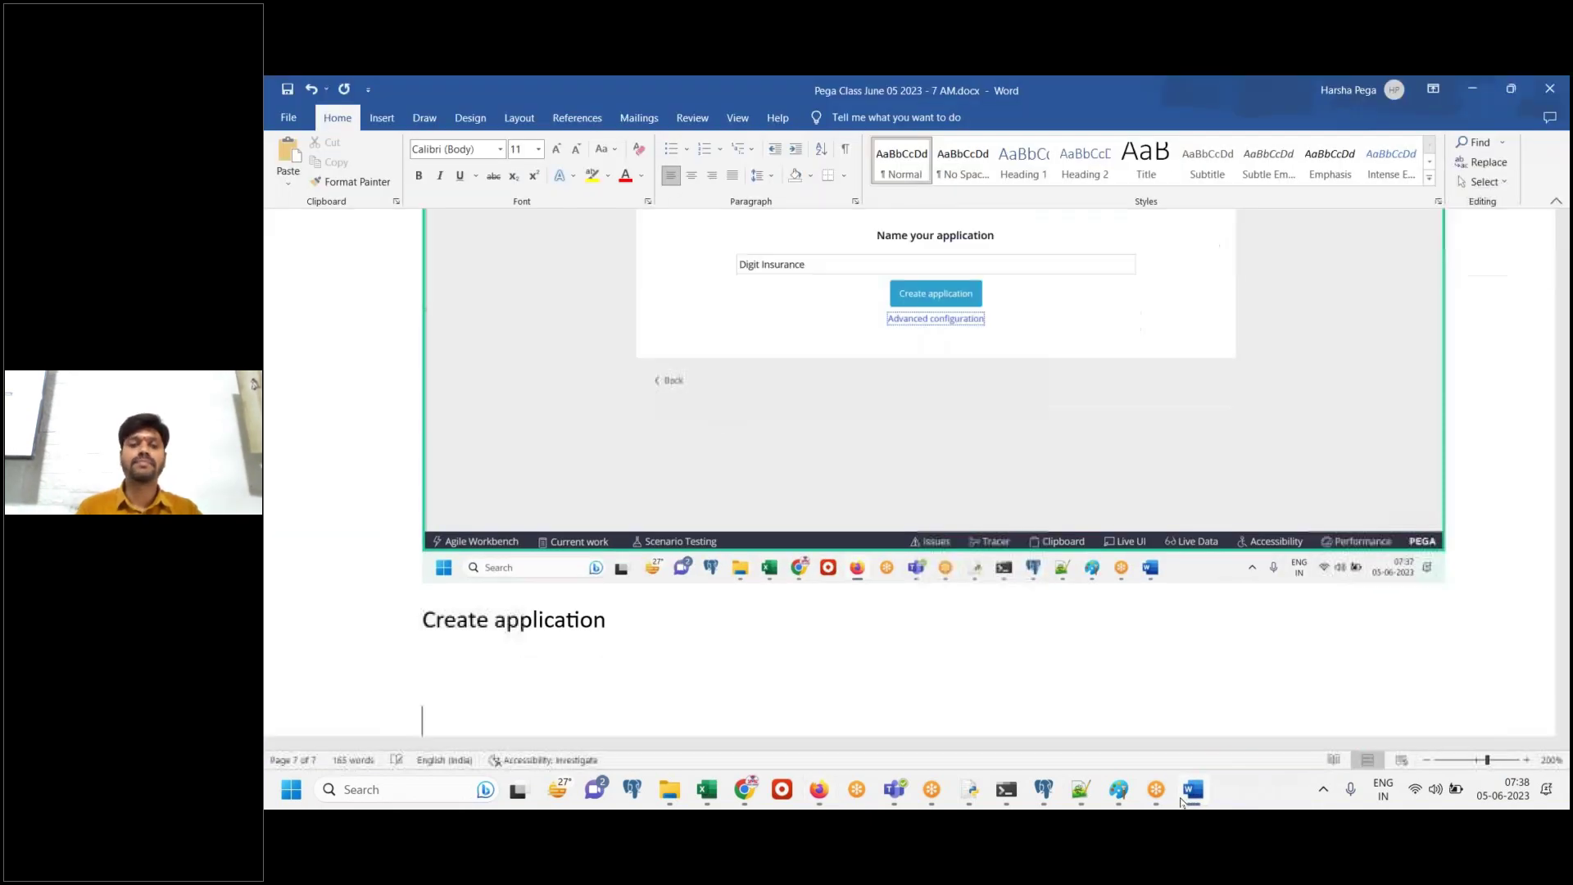
key(ctrl+v)
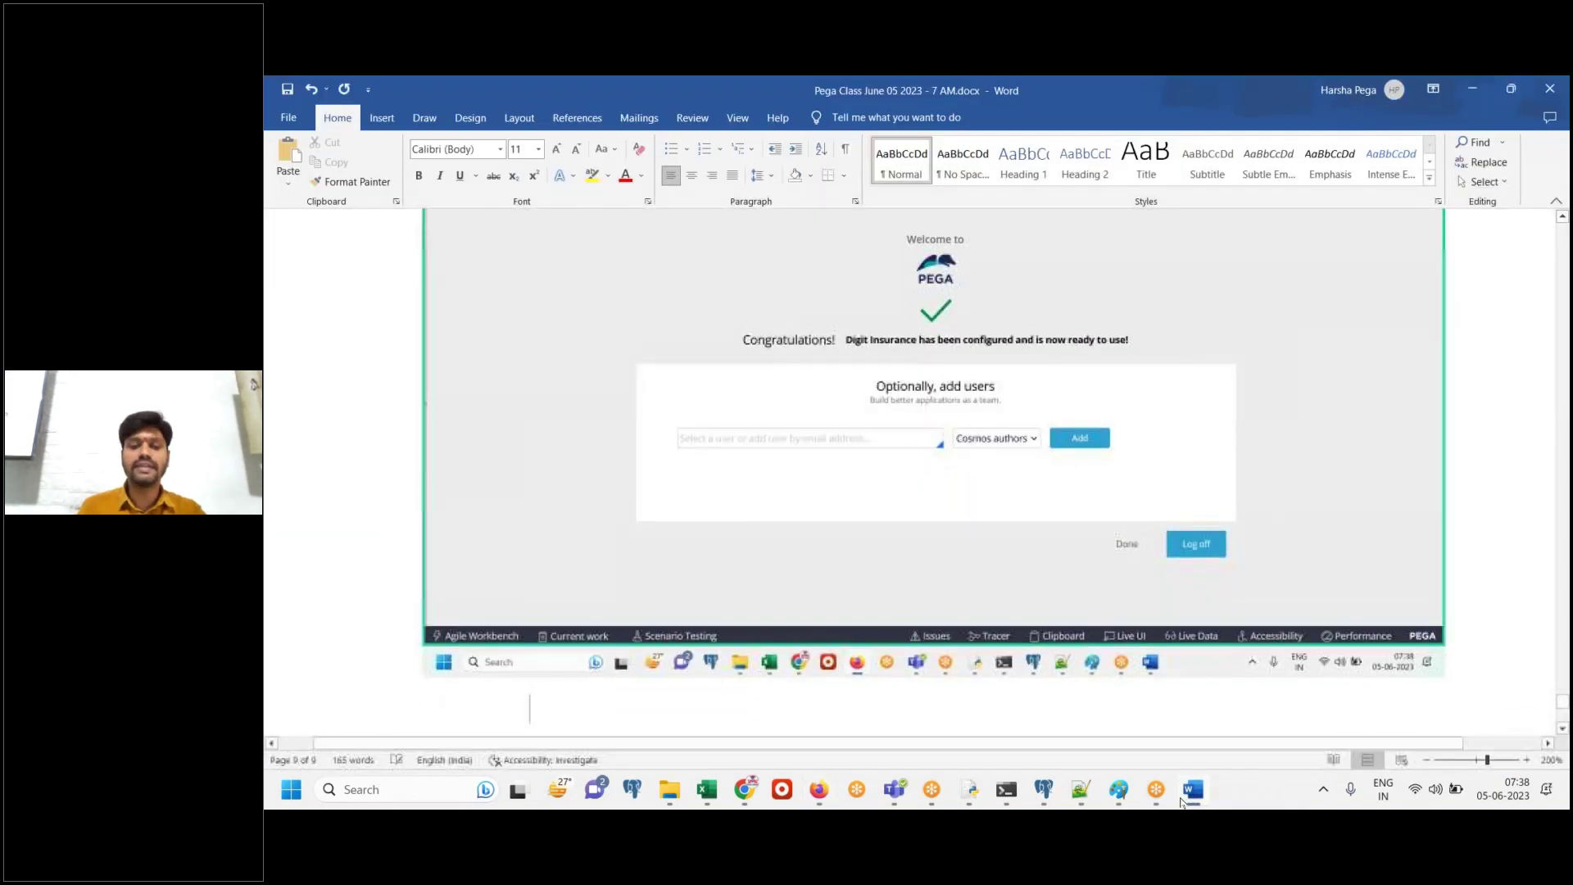
key(Return)
text(Application crated)
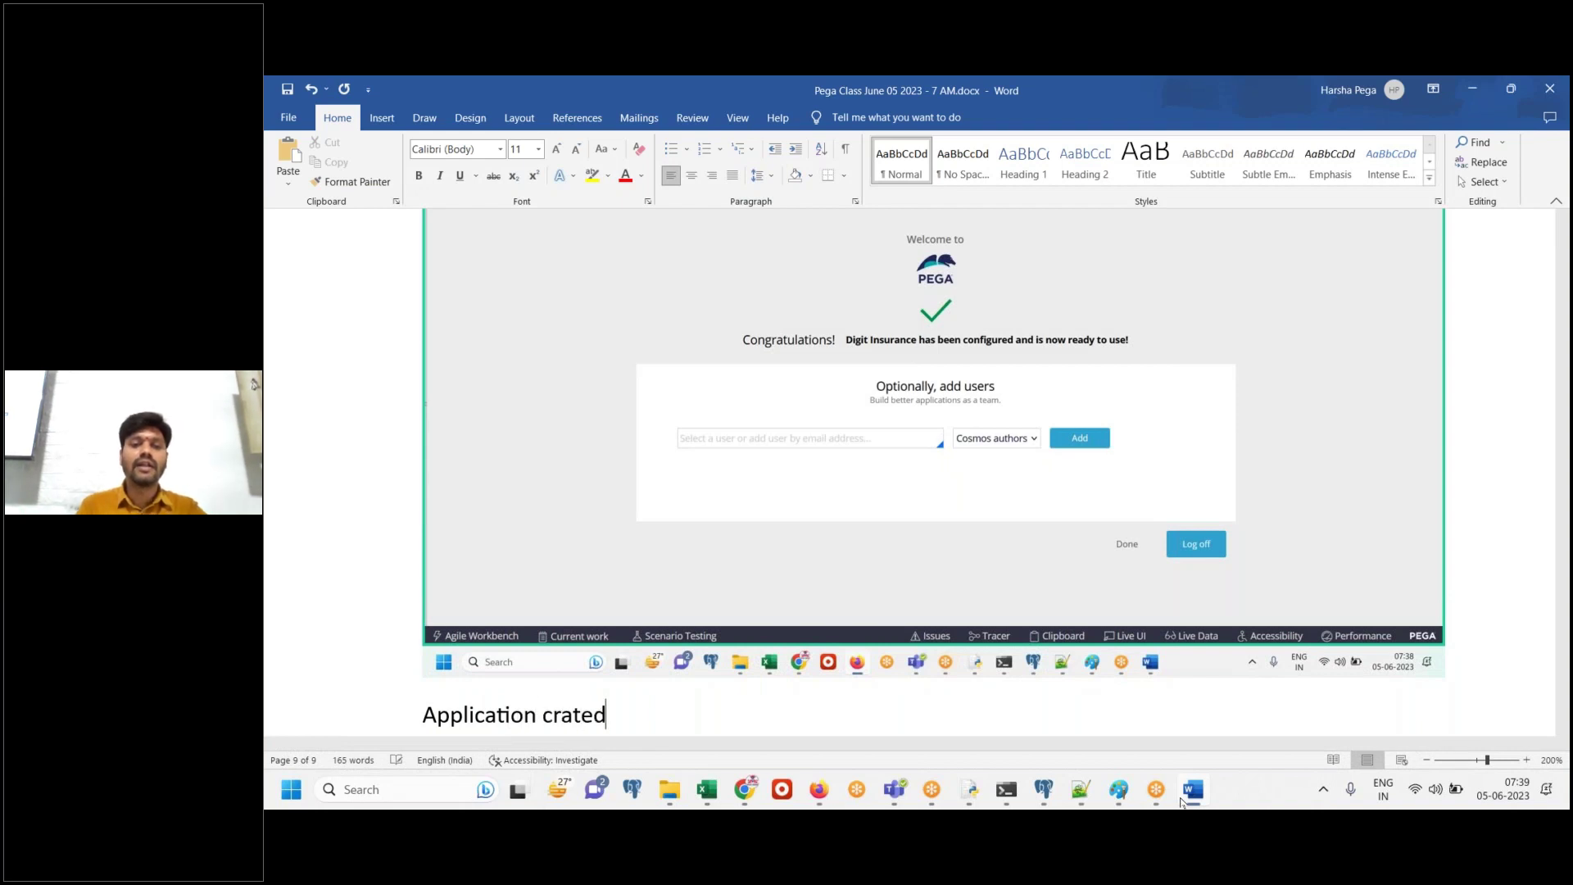
key(Return)
click(1182, 801)
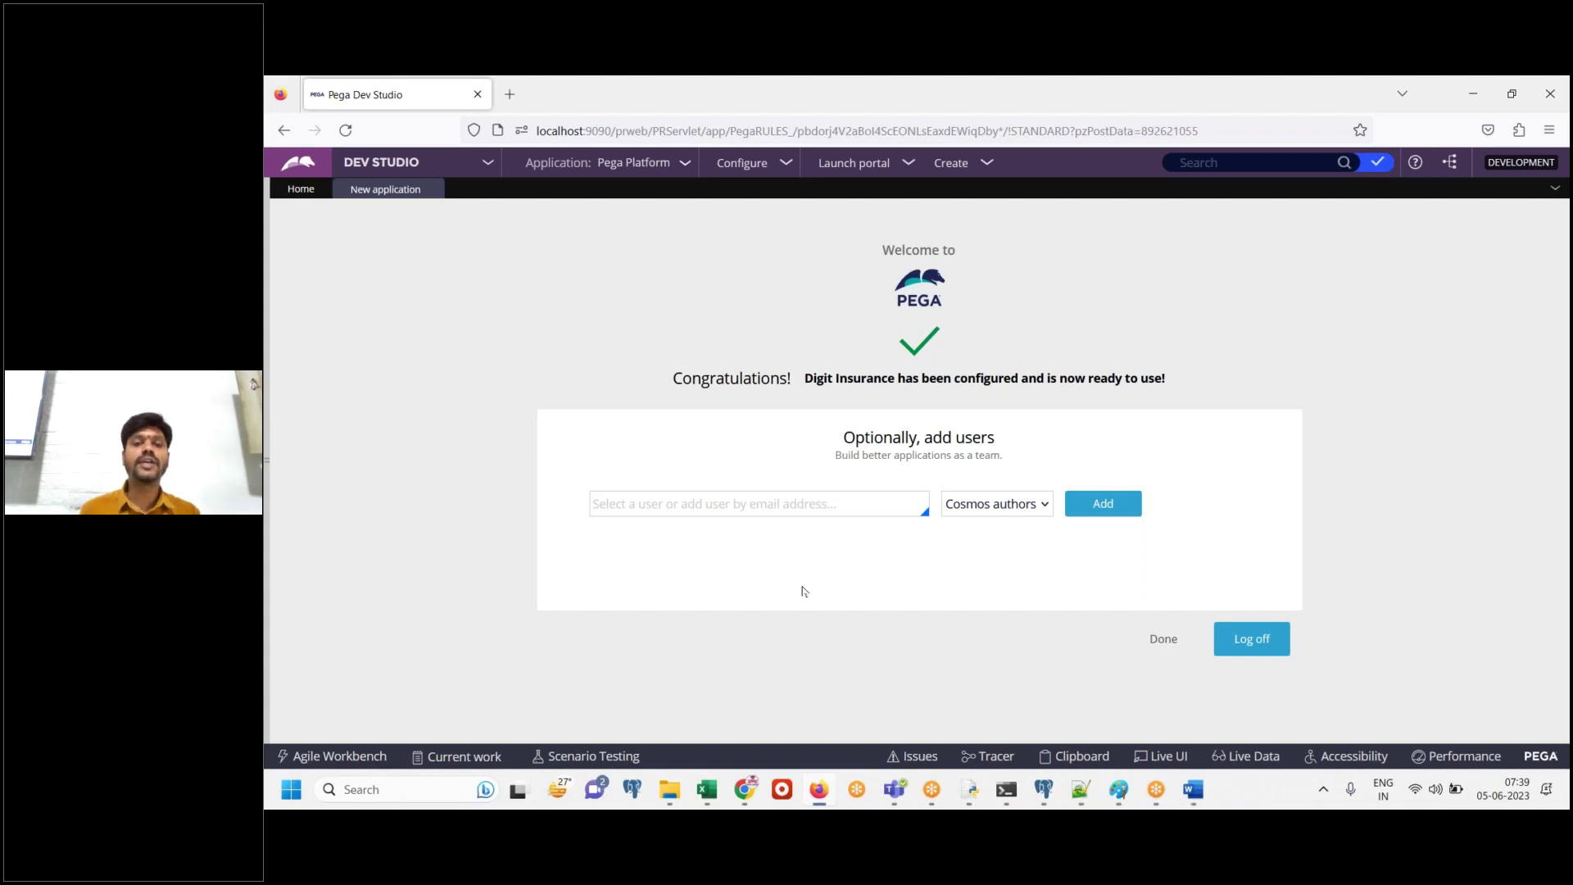
Enter the new operator's e-mail address in the add-users field and select it
click(731, 509)
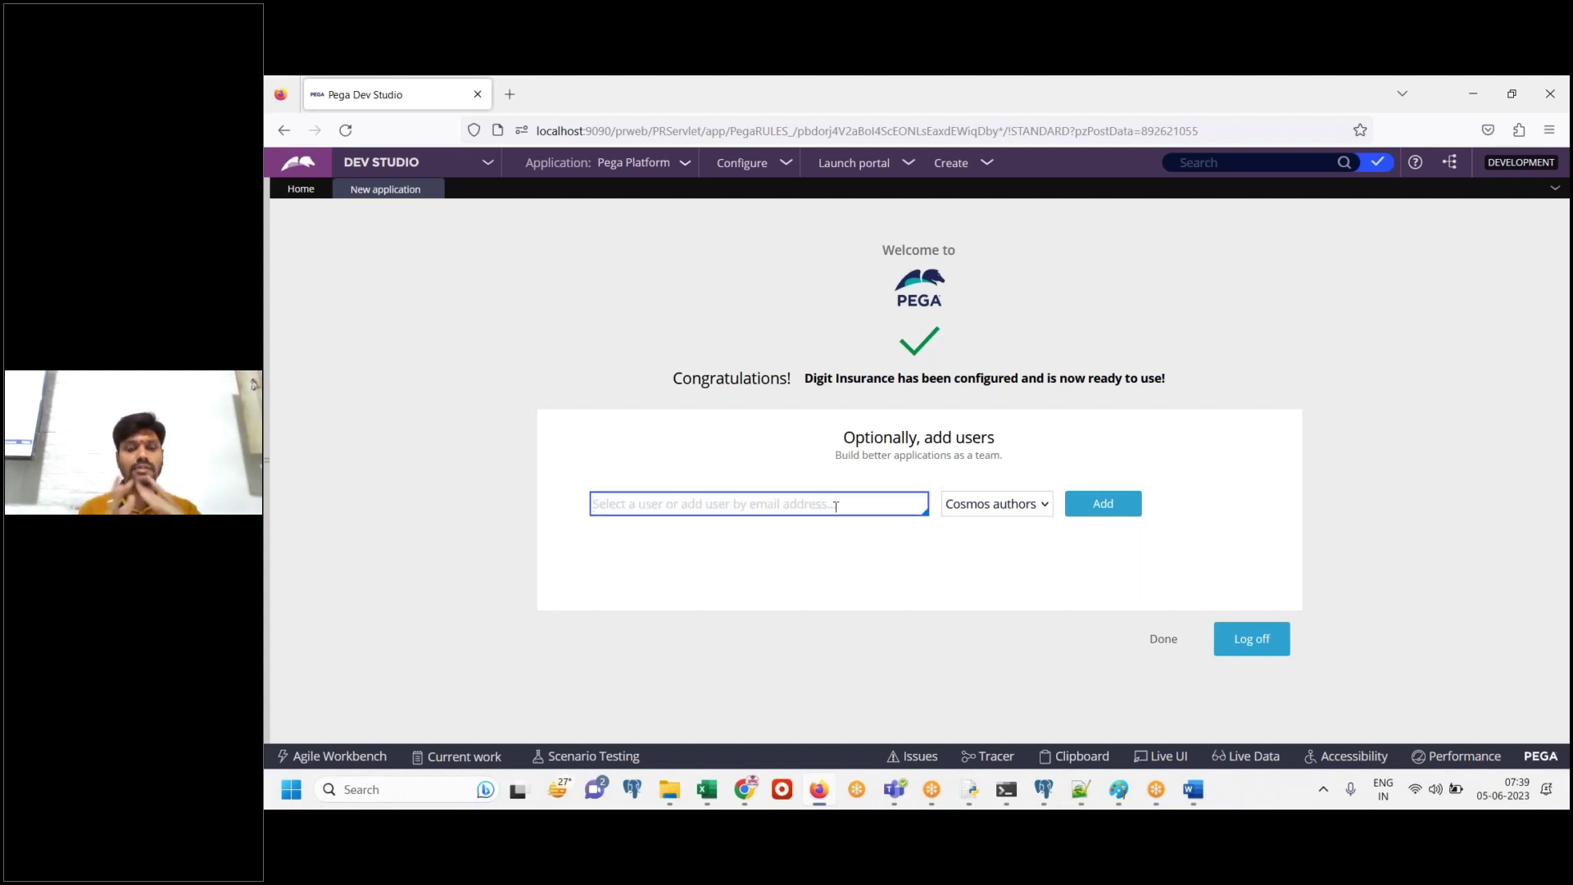
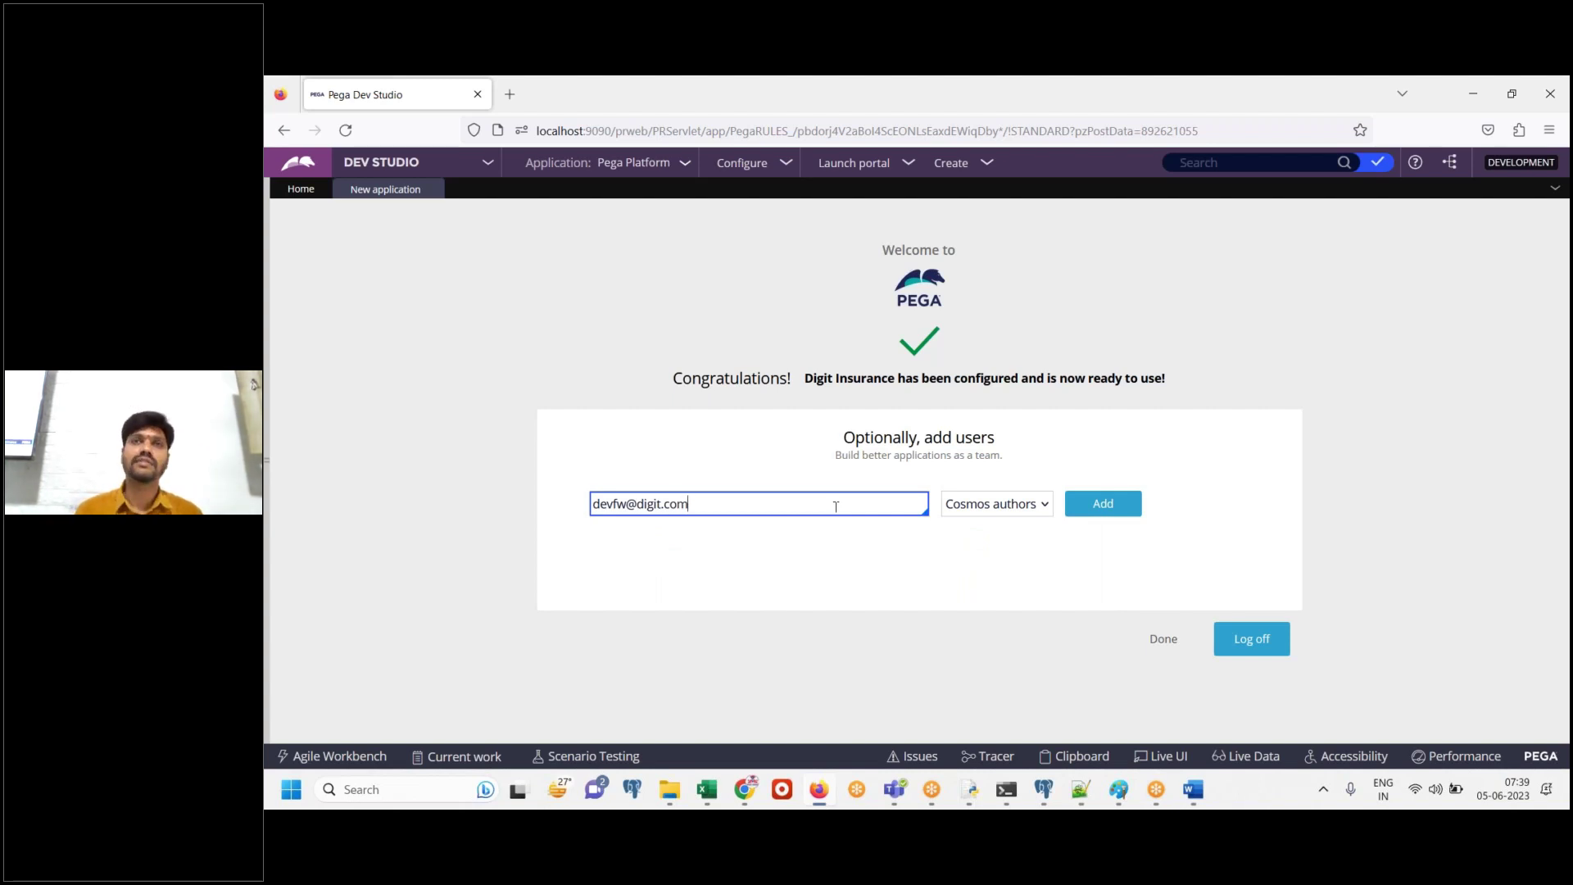
key(ctrl+a)
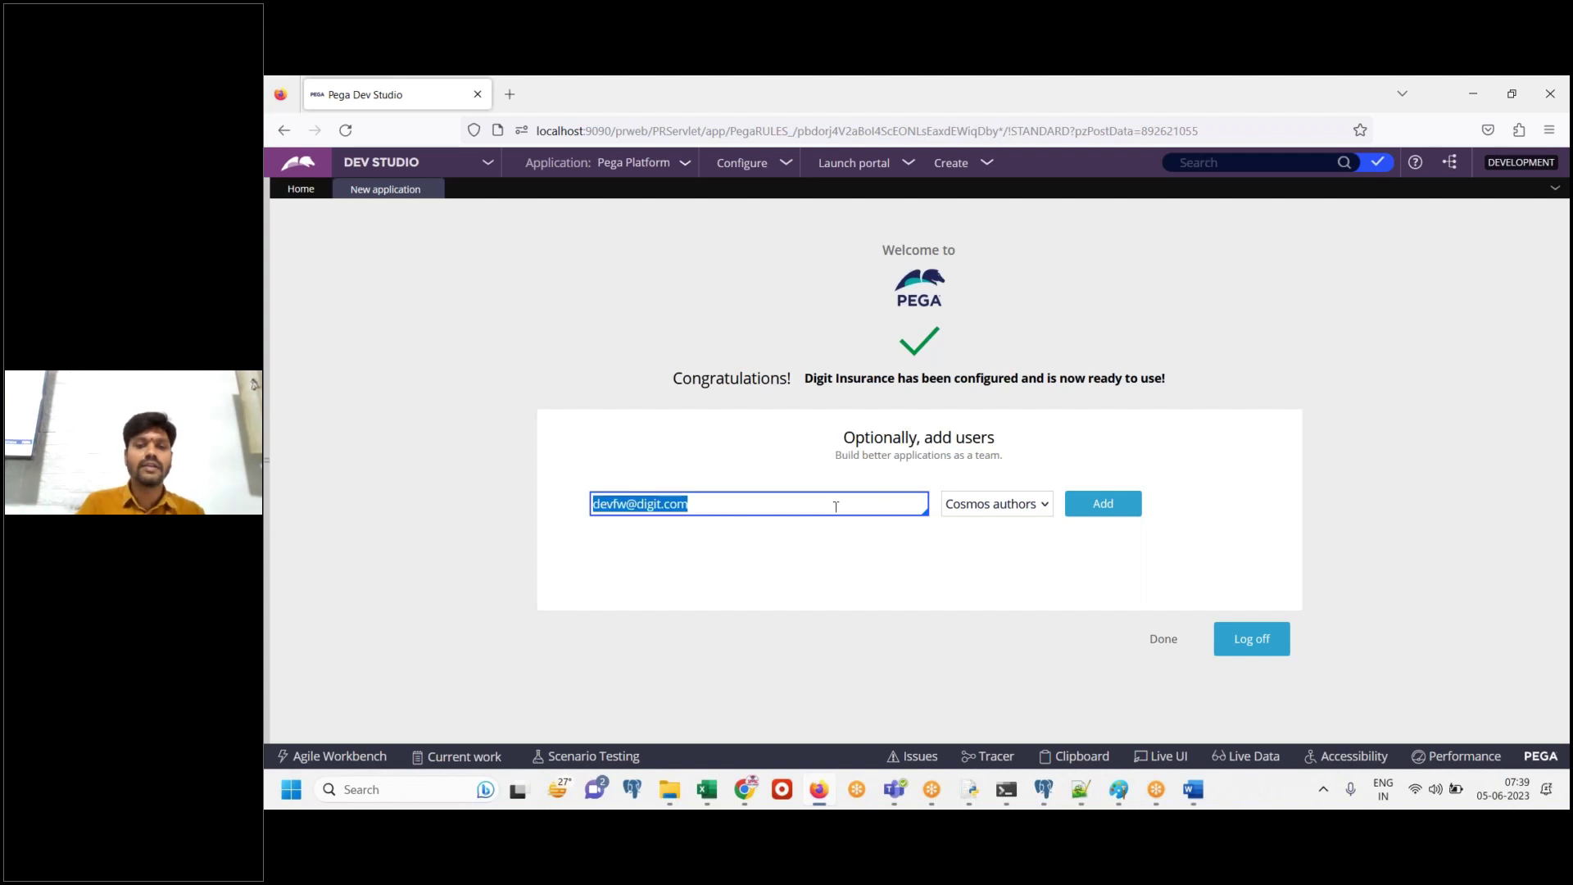
click(1193, 789)
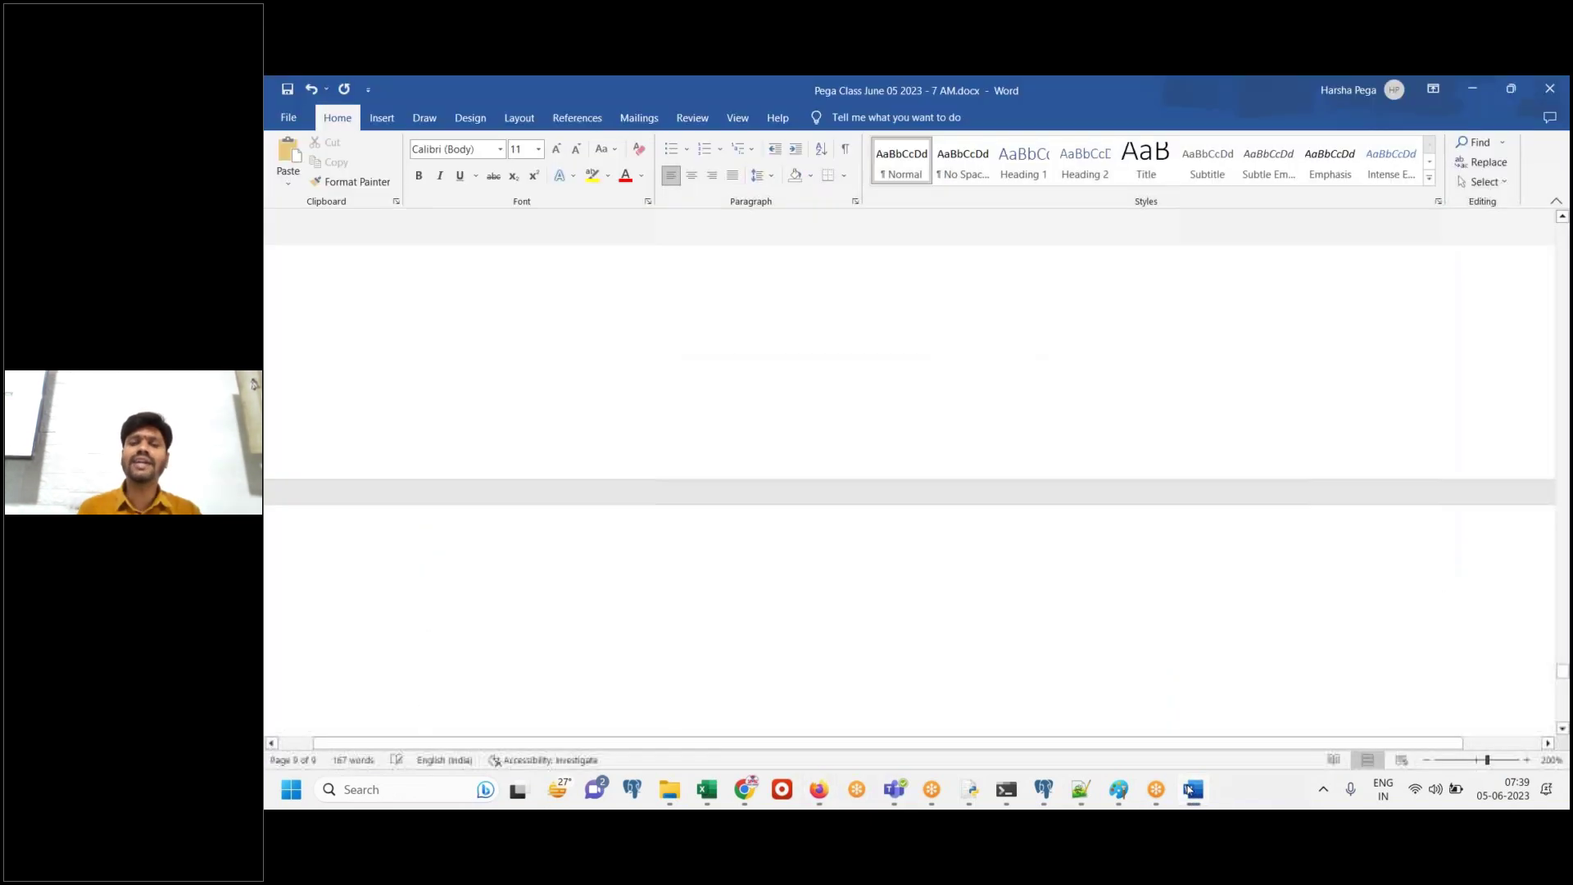
Write 'Click on Add' in the Word notes below the add-users screenshot
click(1192, 789)
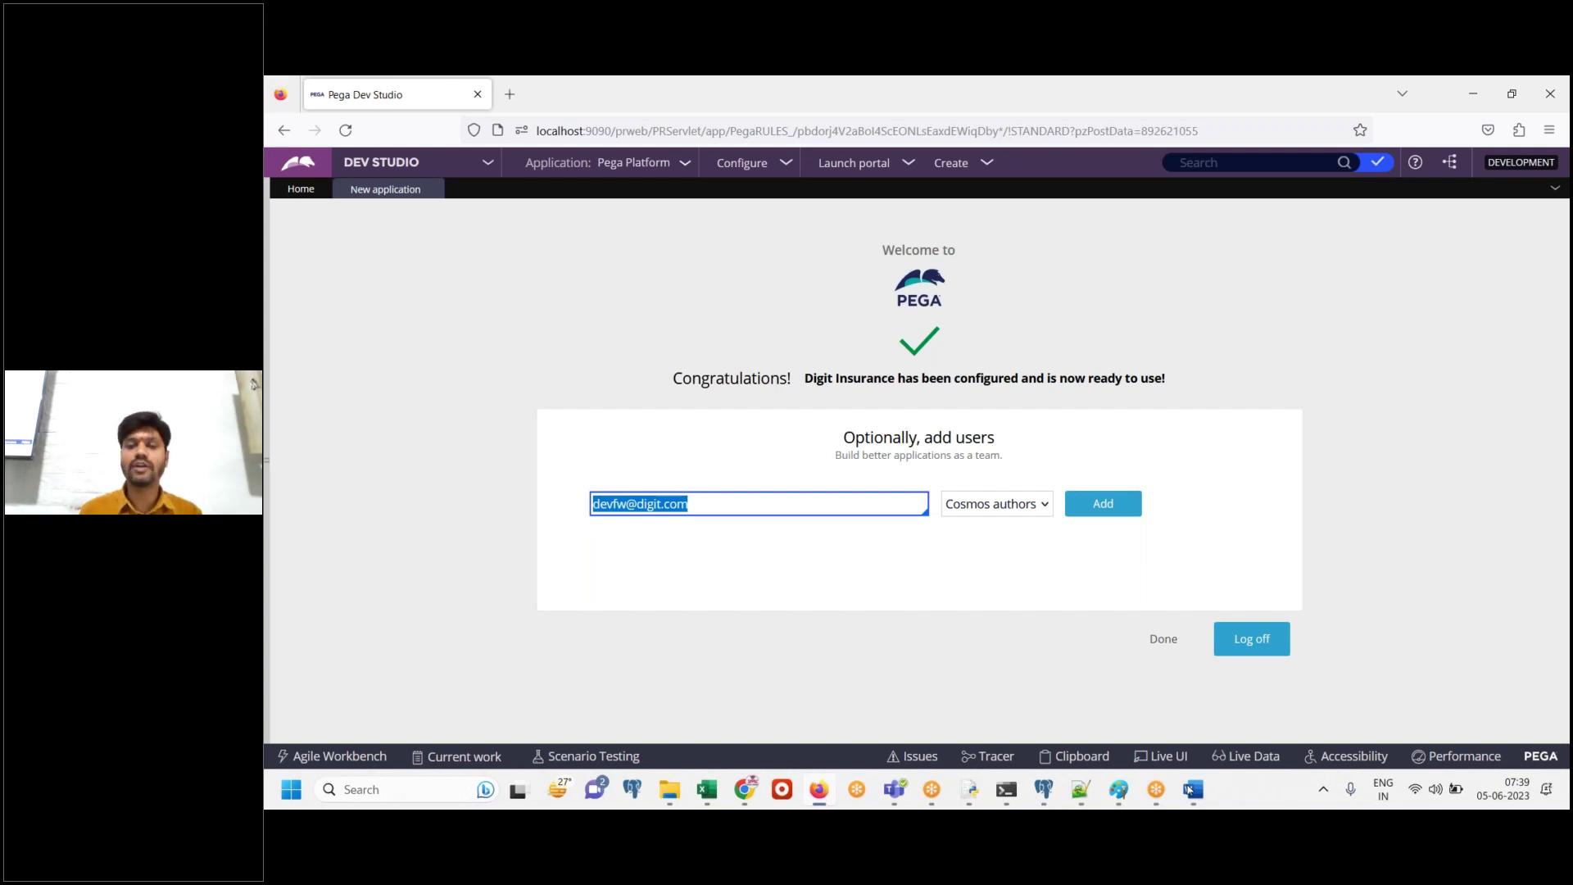
click(1190, 790)
text(Click)
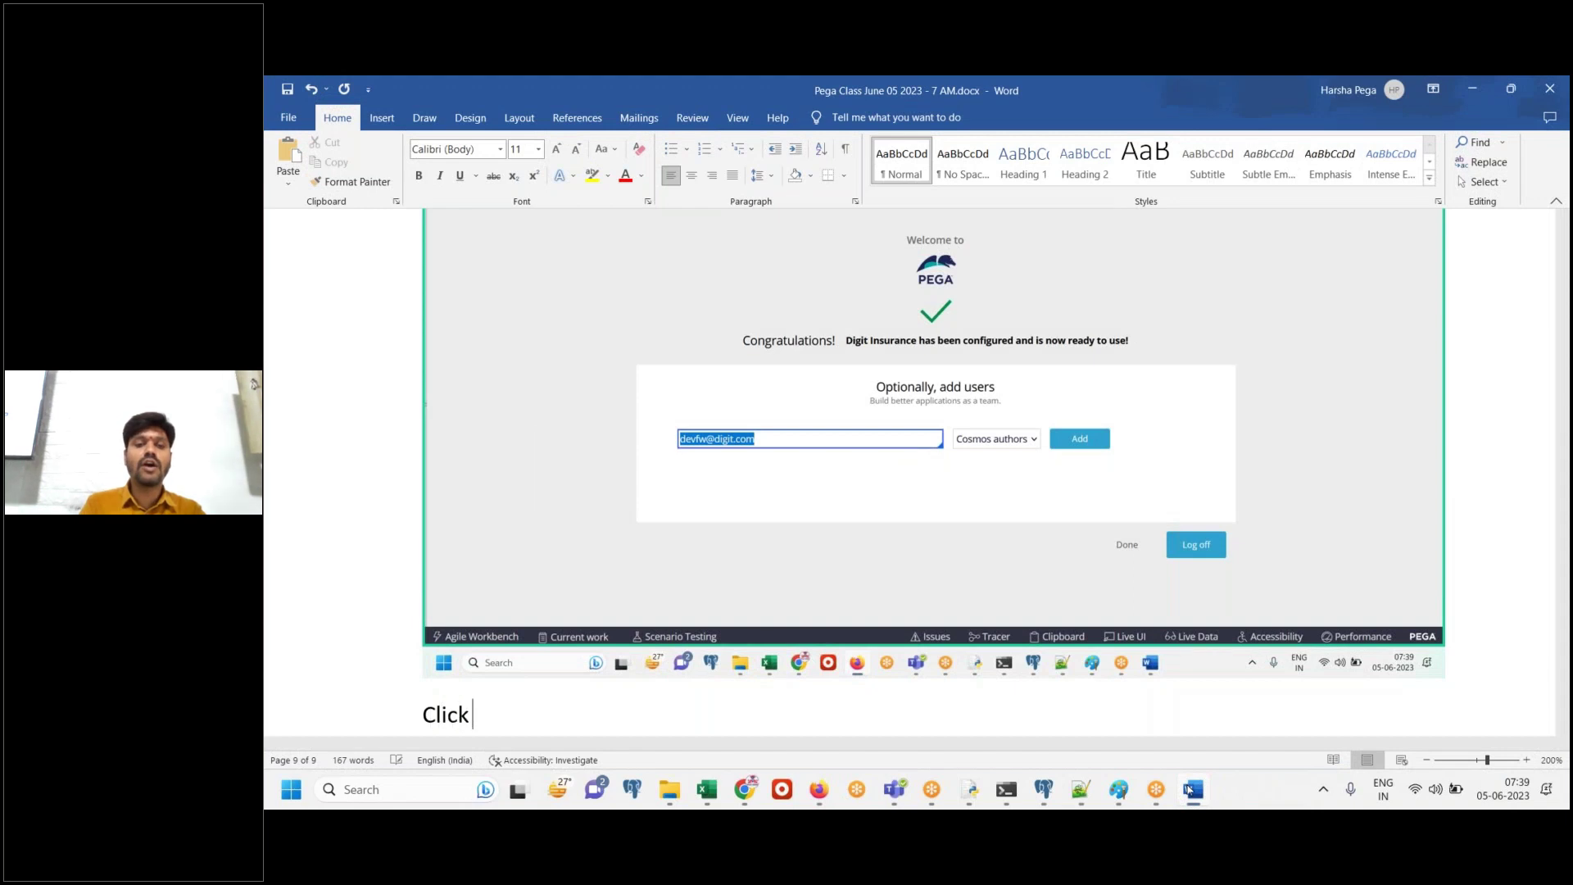
text( on Add)
key(Return)
click(1192, 789)
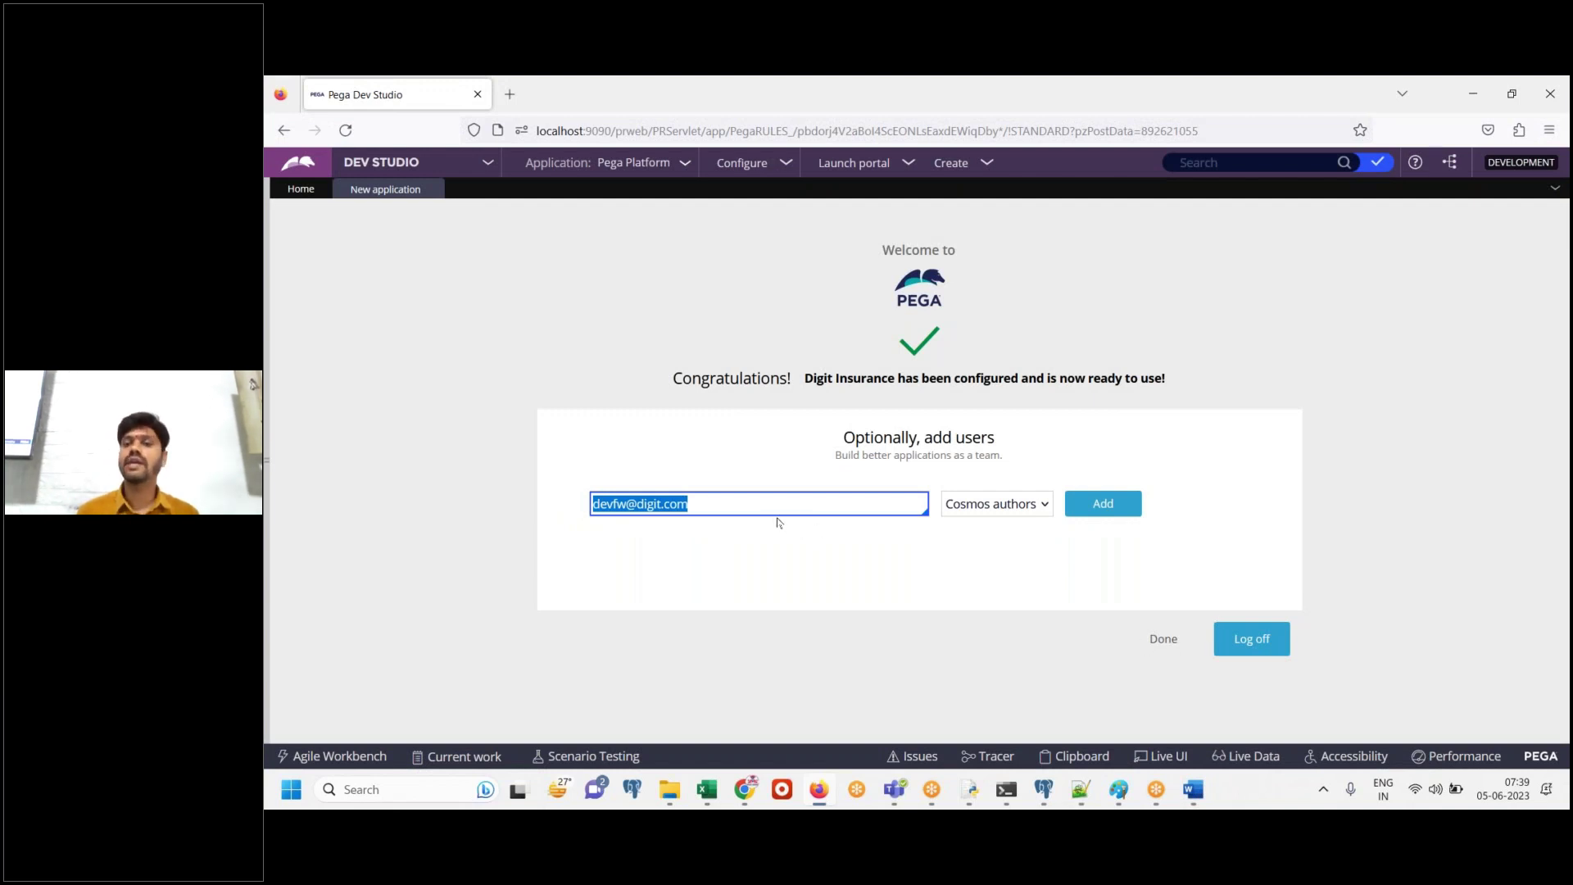
Add the operator as a Cosmos authors user and select their e-mail and generated password
click(1098, 514)
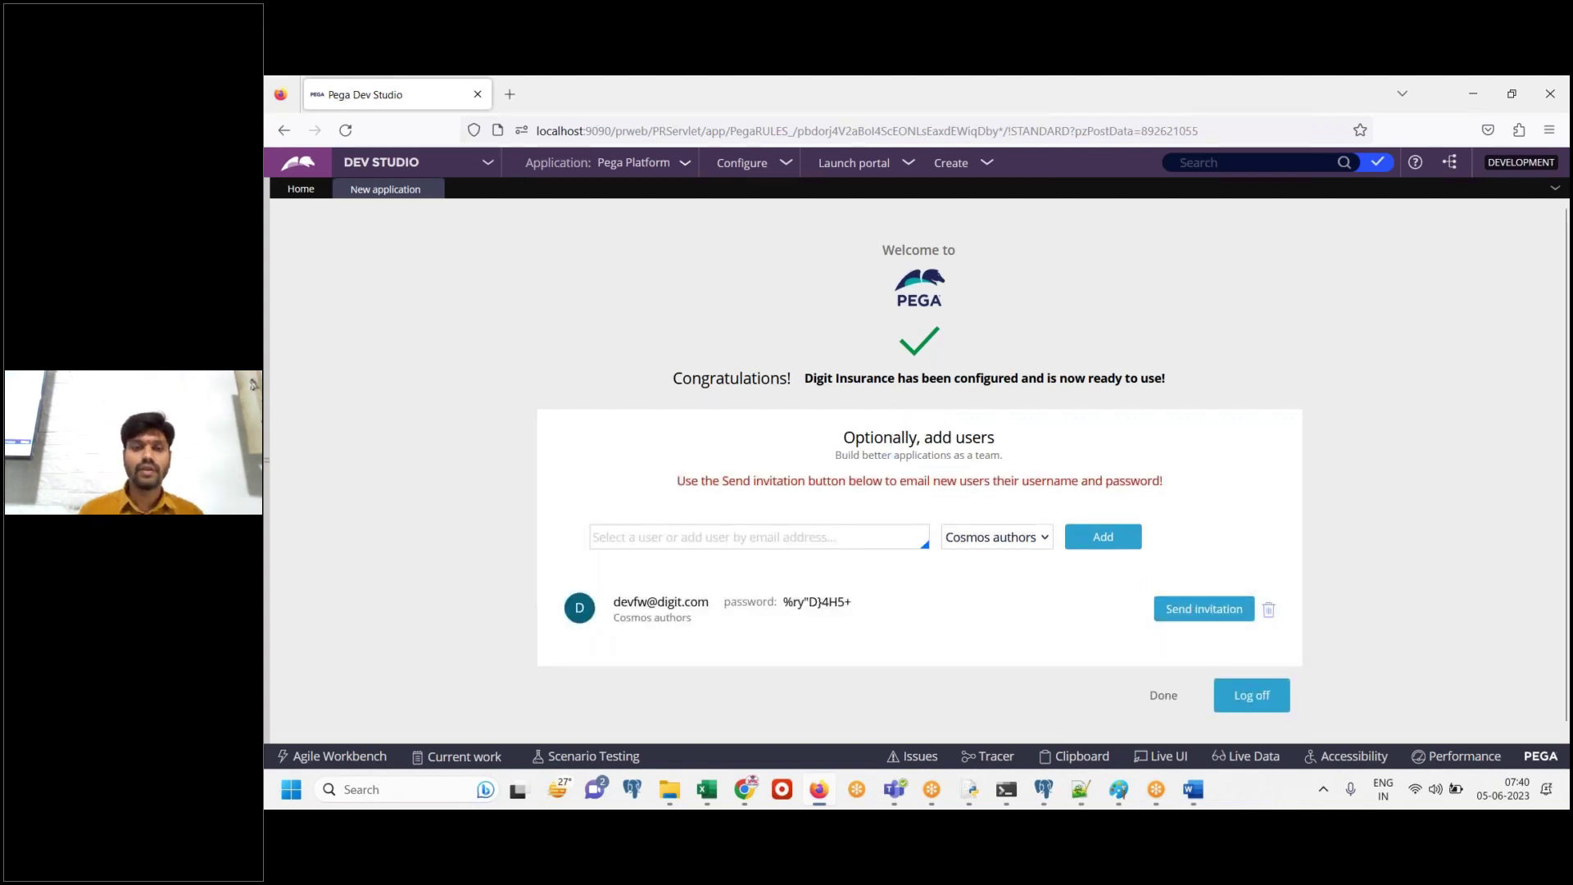
drag(672, 483, 1177, 501)
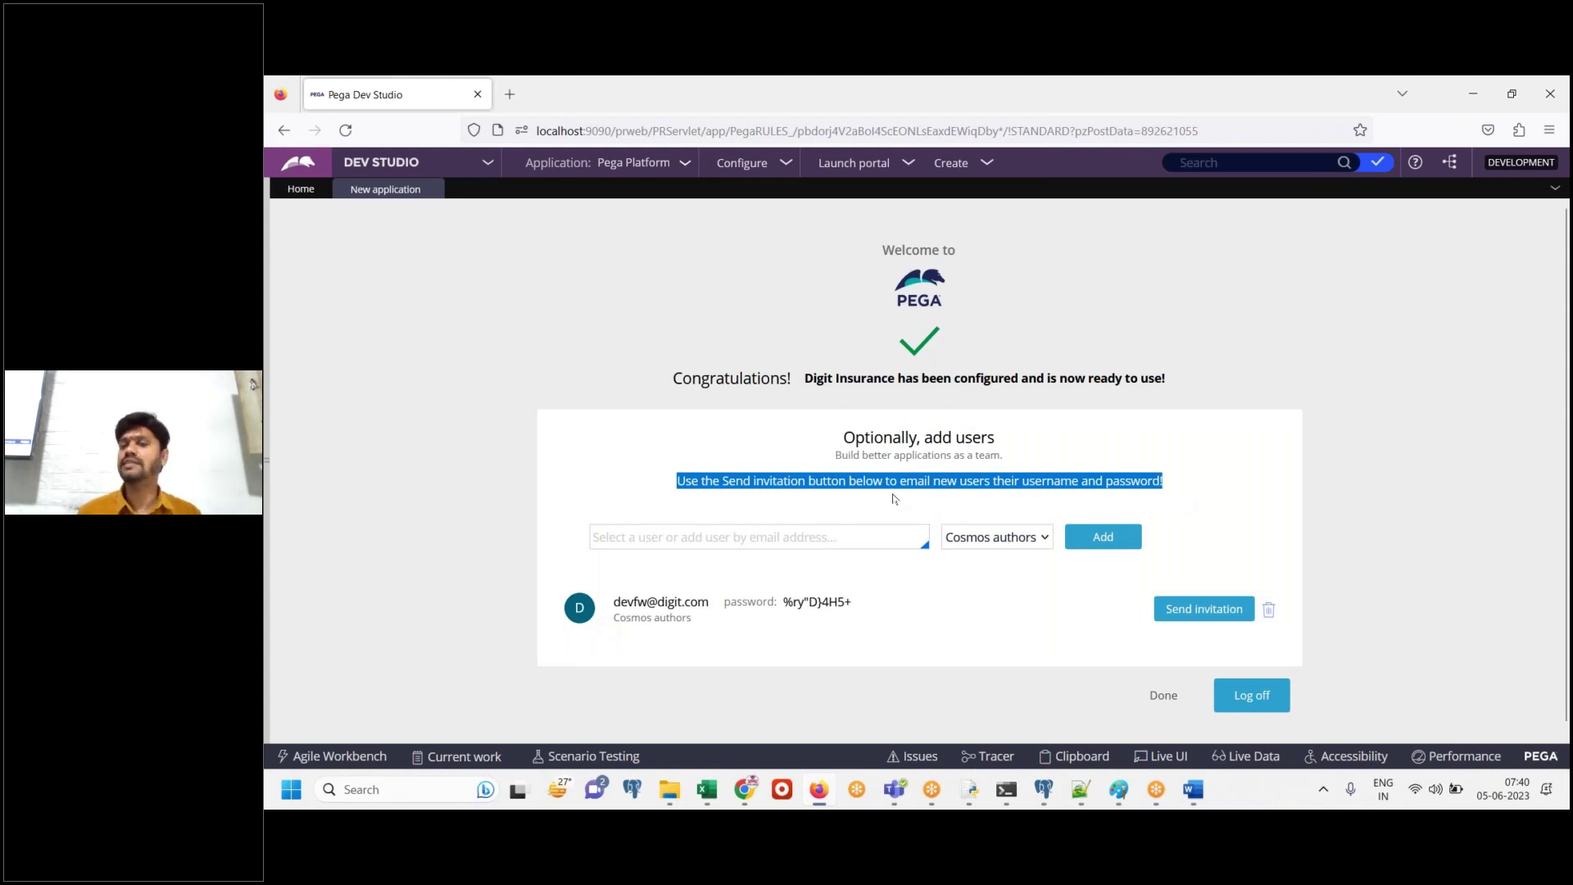
click(906, 631)
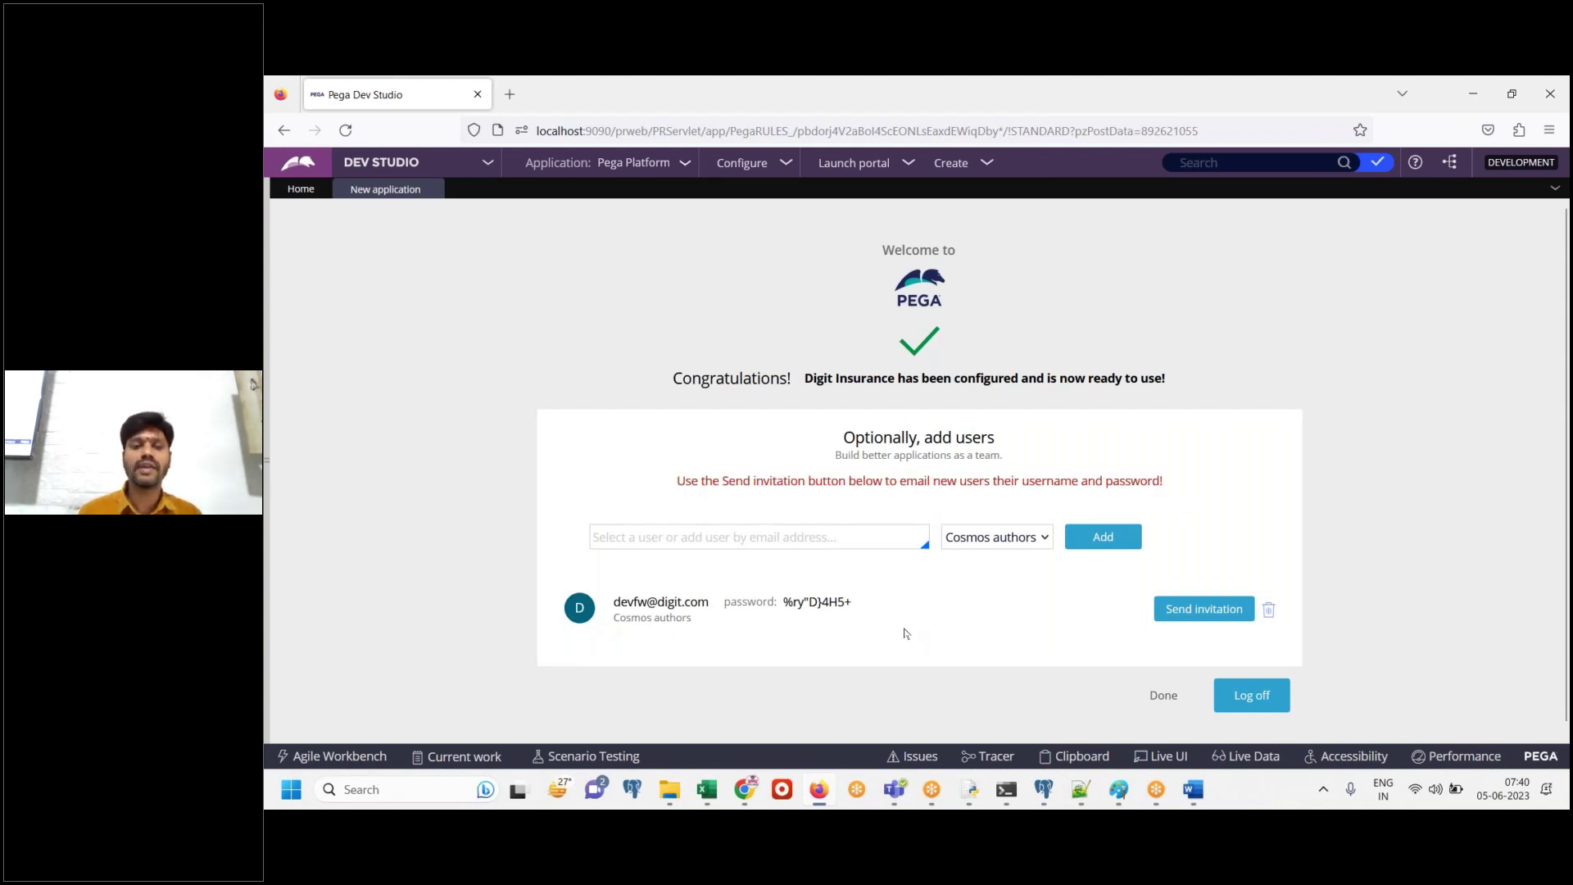
drag(614, 604, 871, 611)
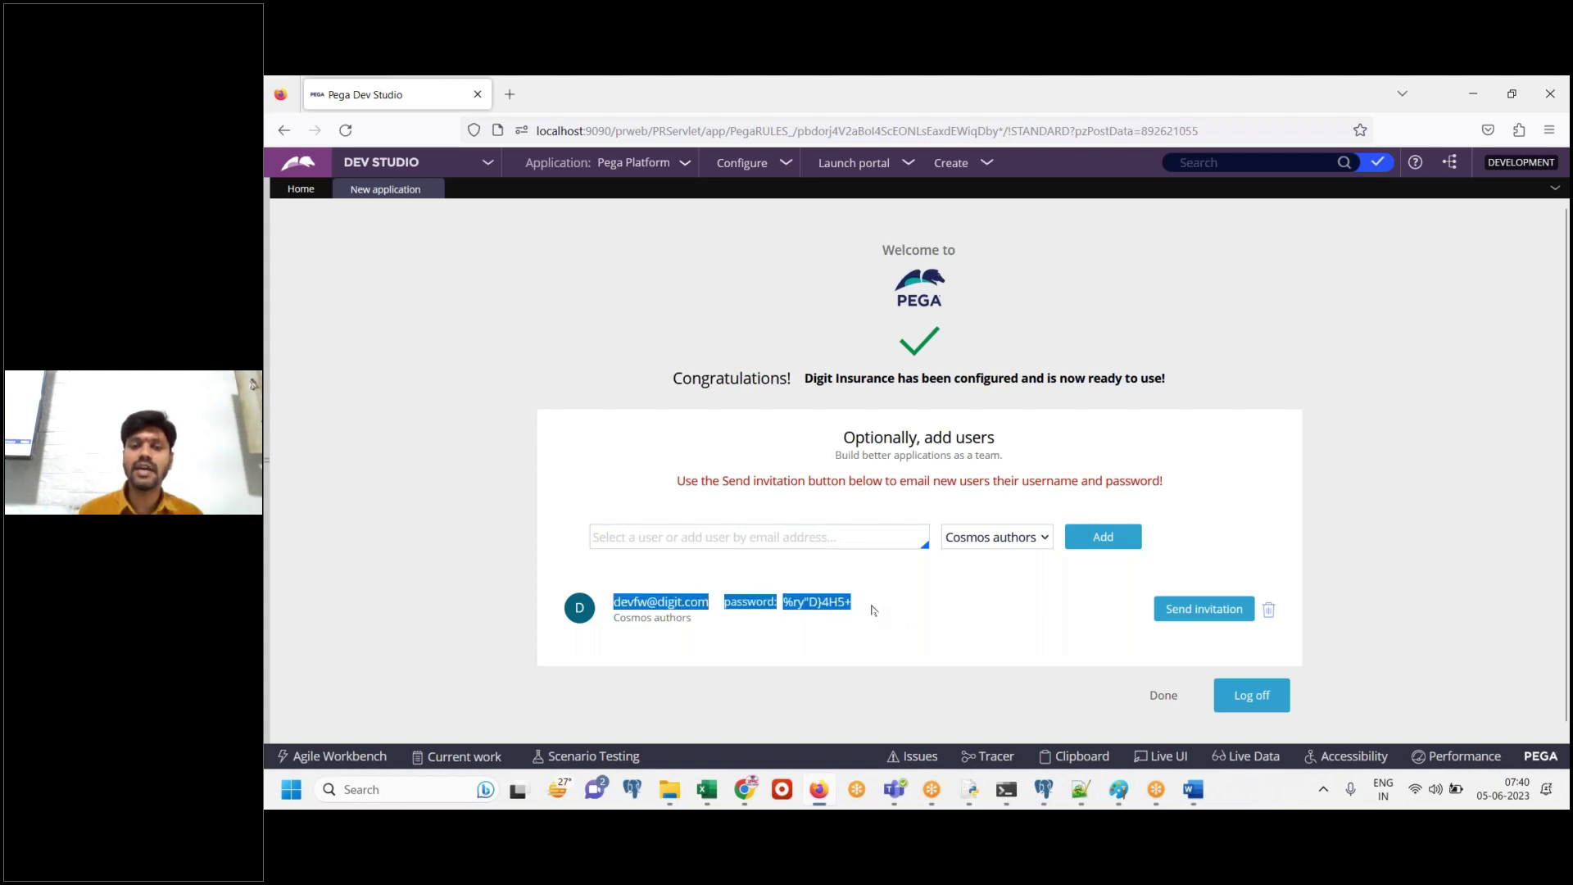
click(1194, 789)
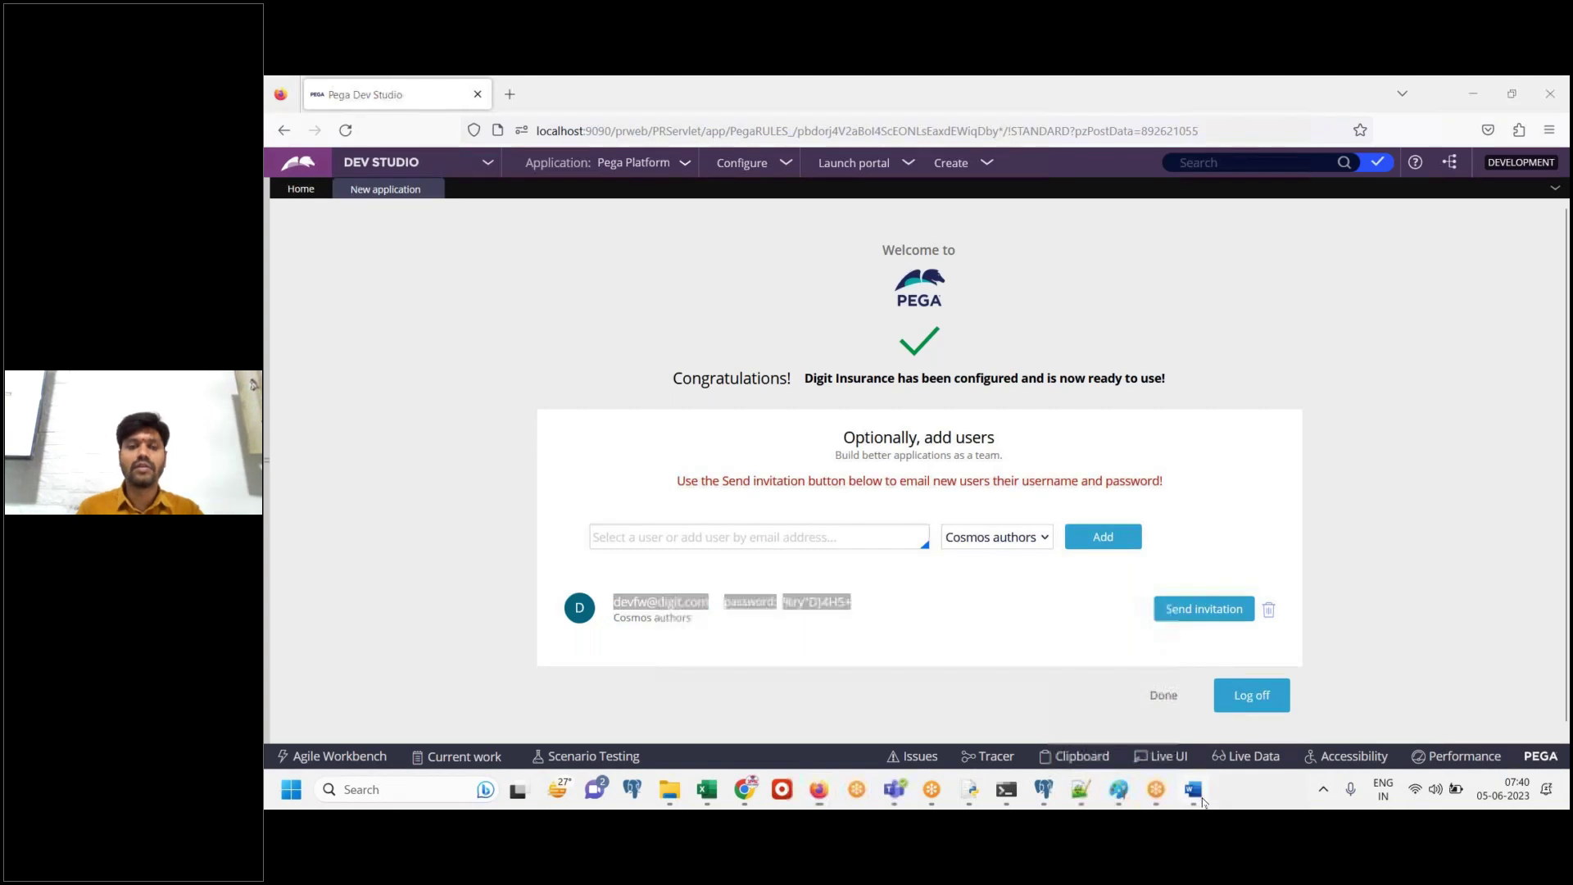
Paste the added-user screenshot into Word with the note 'Save this data in a note pad'
key(ctrl+v)
key(Return)
text(Save this data n)
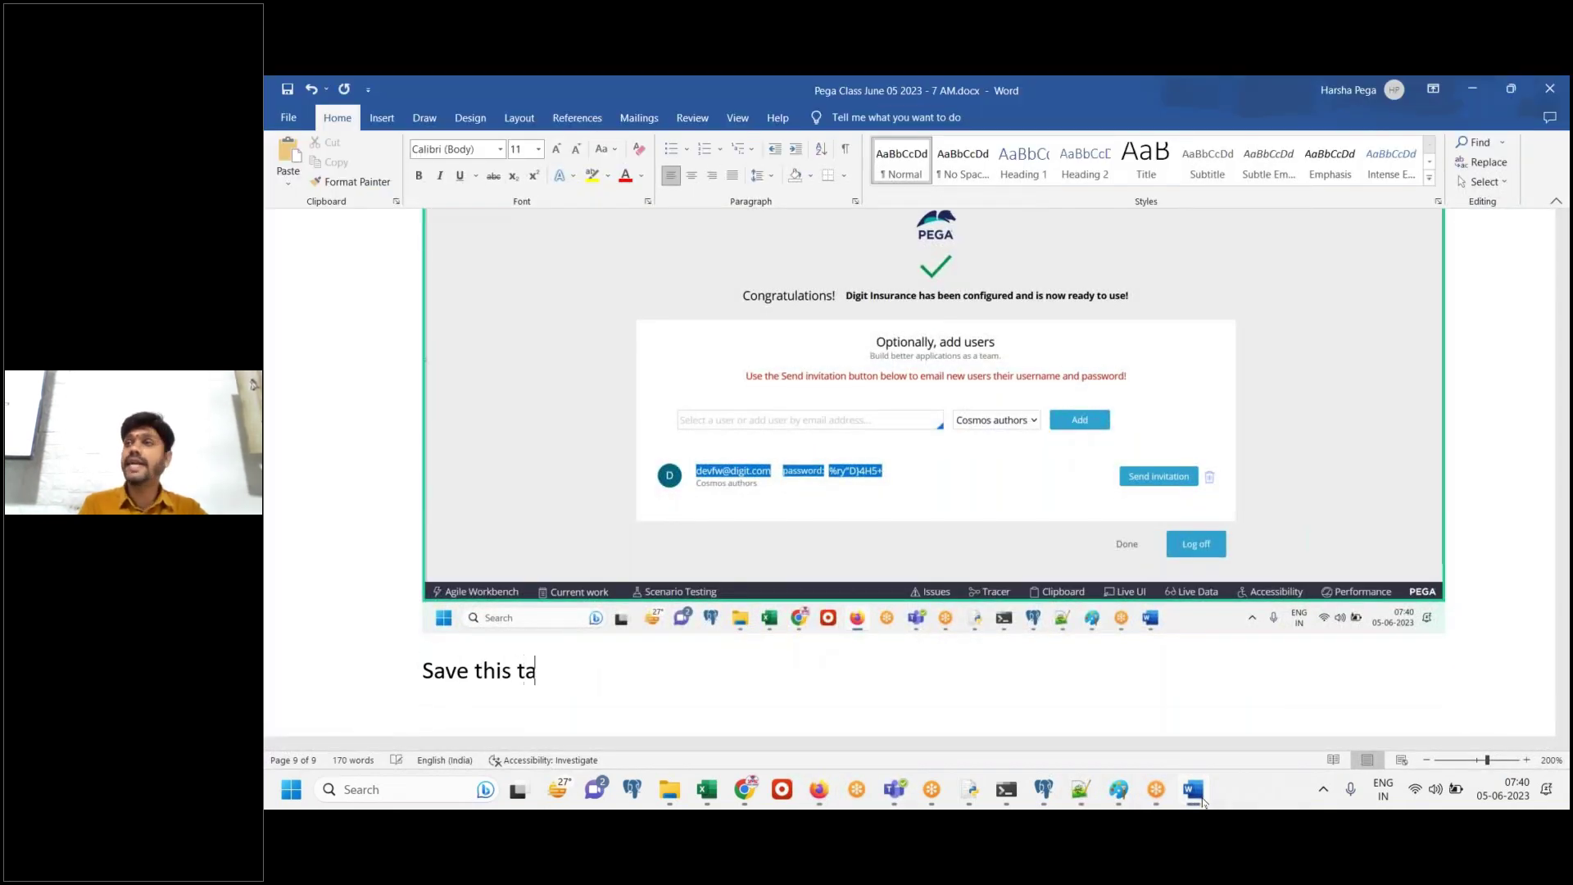
key(BackSpace)
text(in a note pad)
Copy the operator's login and password into Notepad++ Class Notes and save the file
click(1193, 789)
right_click(823, 599)
click(845, 359)
click(1082, 789)
click(918, 623)
click(611, 543)
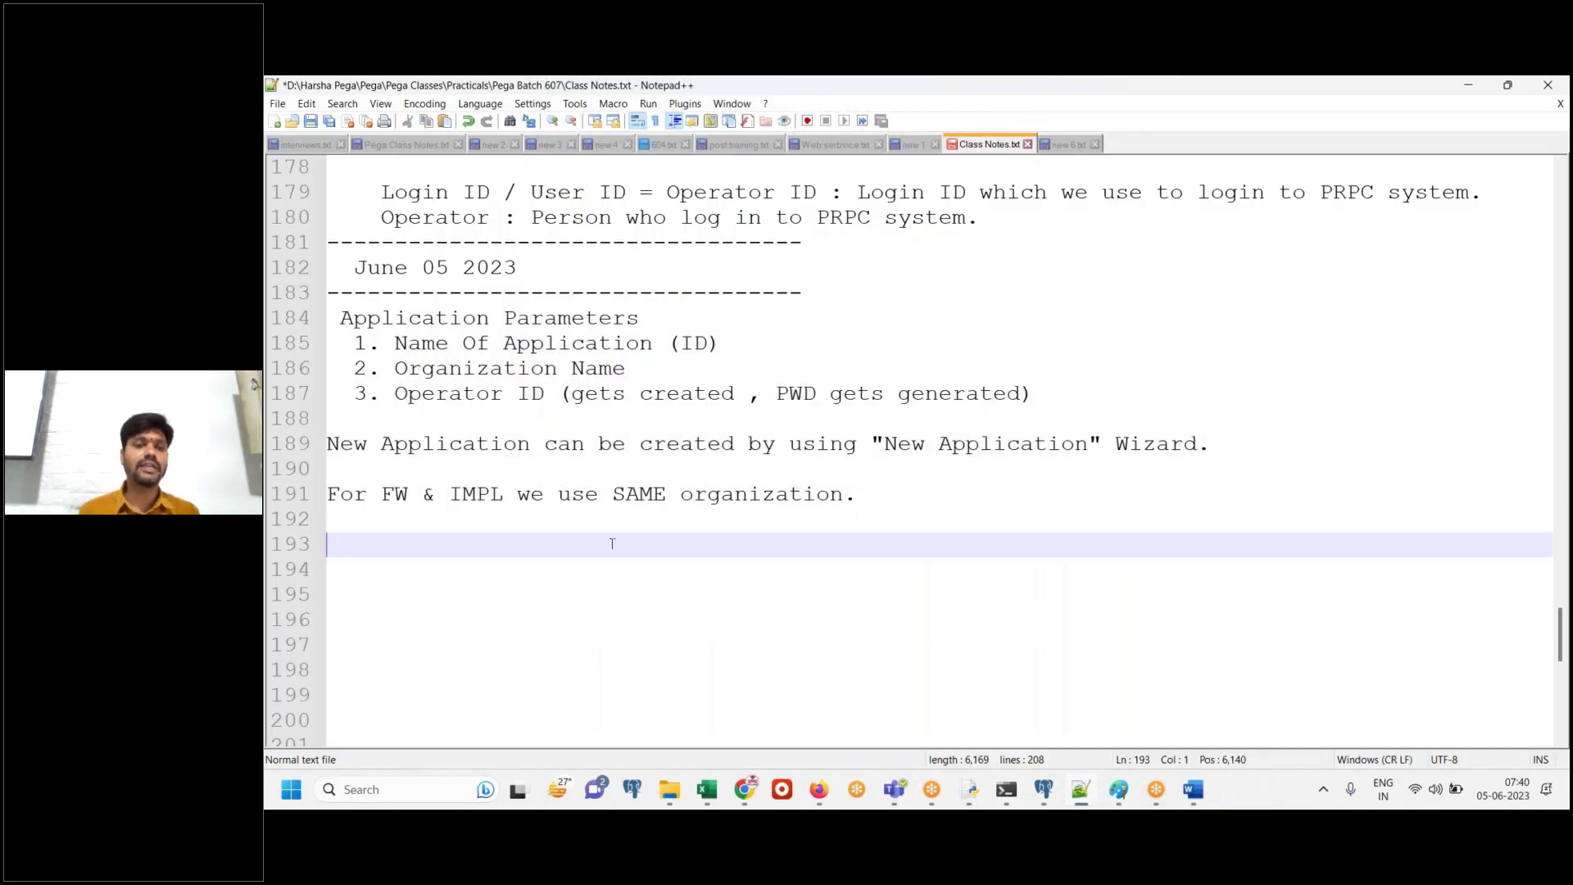
key(ctrl+v)
key(Return)
key(ctrl+s)
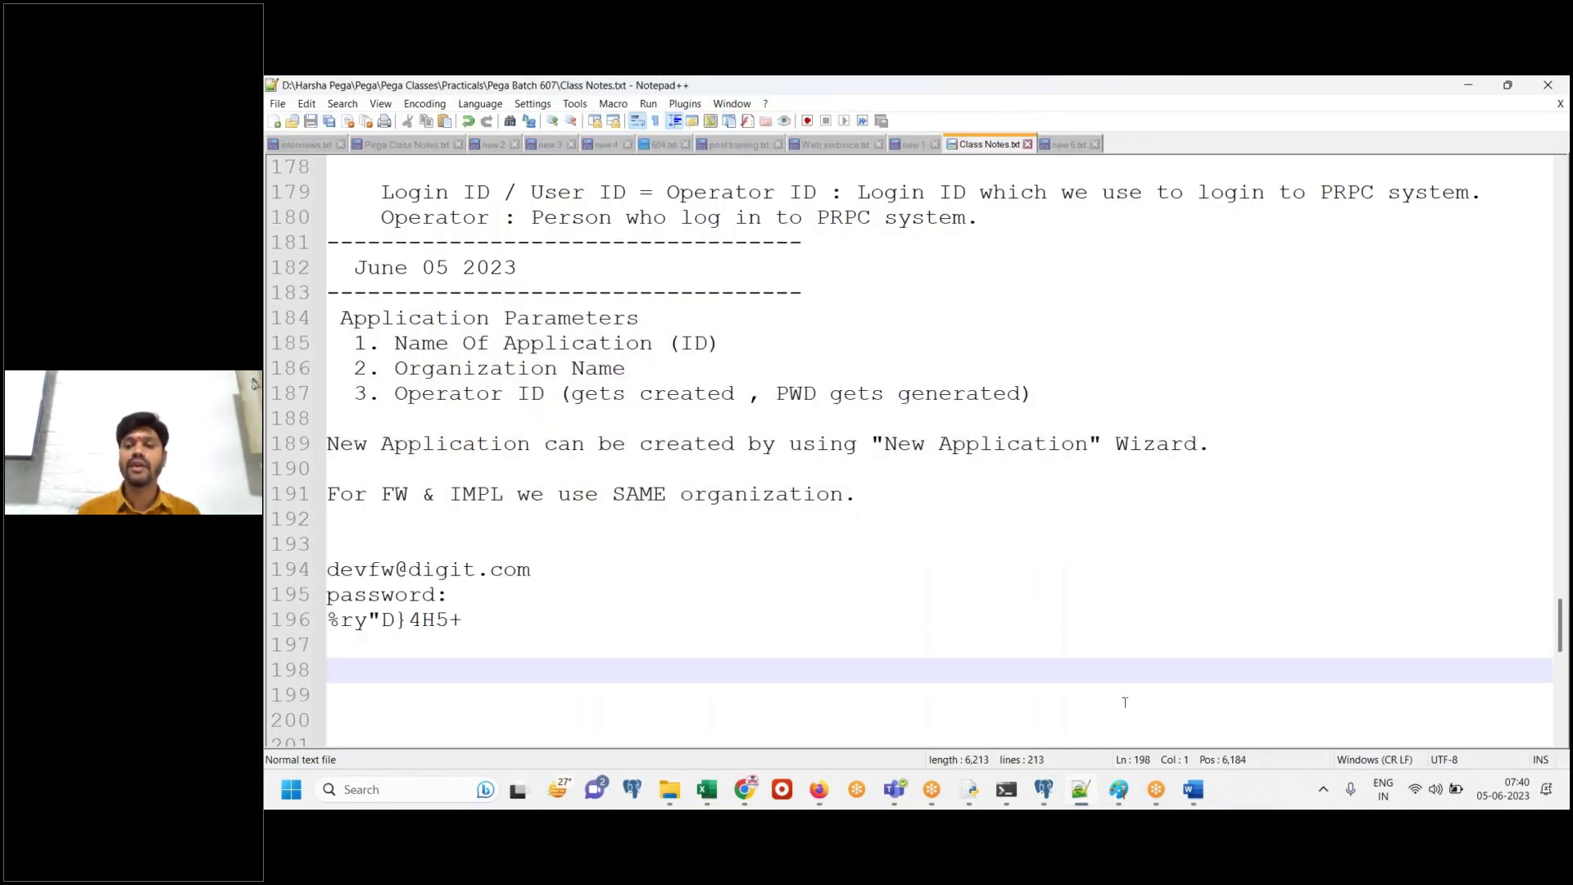
click(1078, 799)
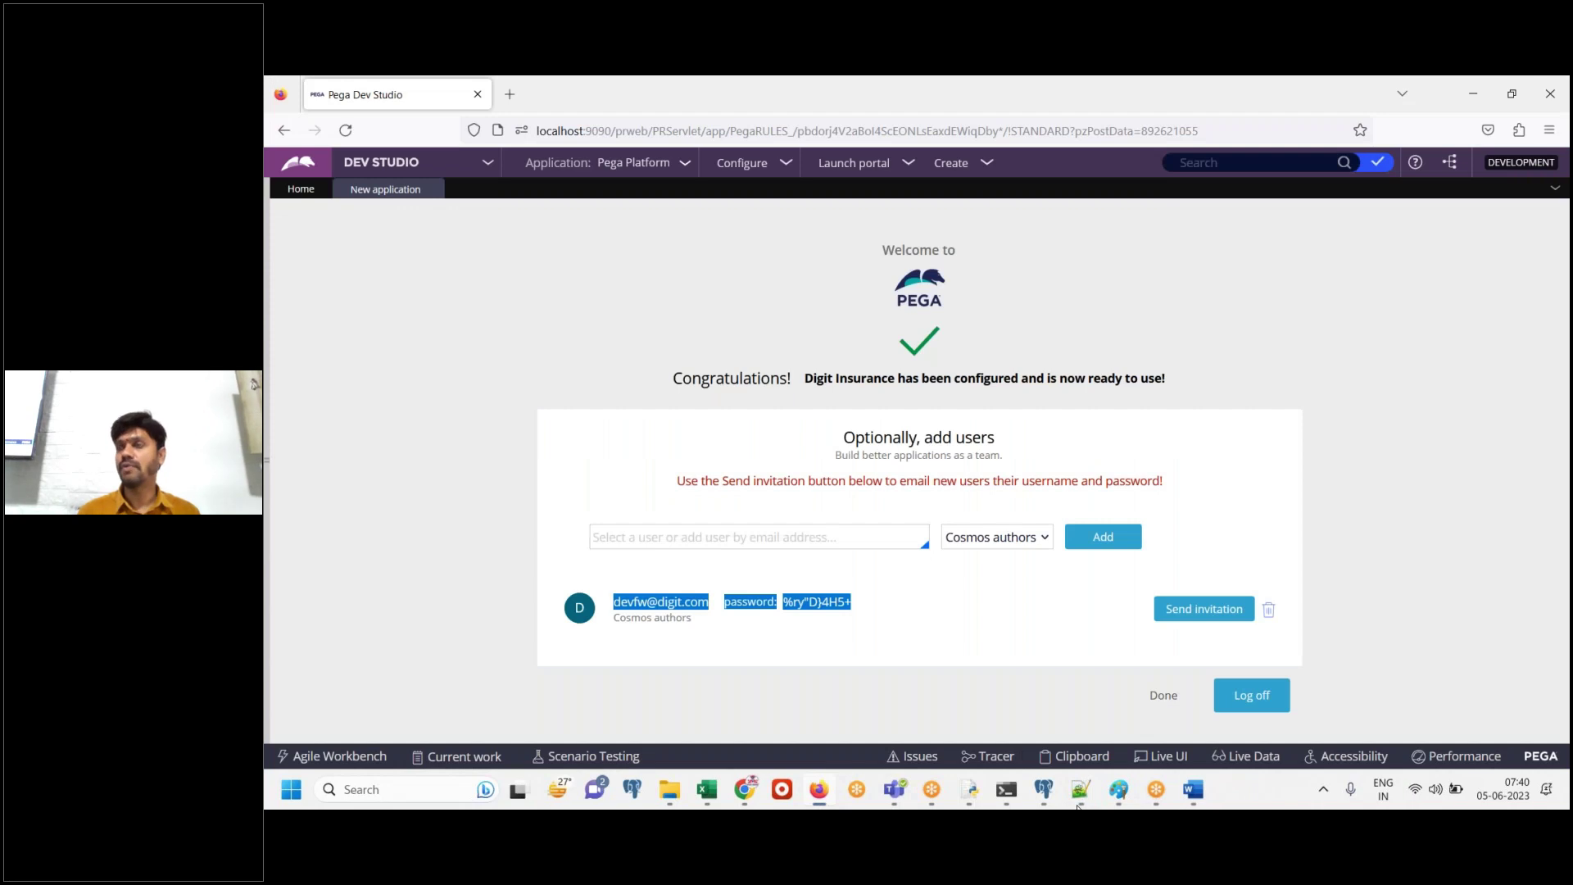
Type 'DO NOT LOGOFF', 'We are done creating FW application.' and 'Just click on Done.' into Word
click(862, 621)
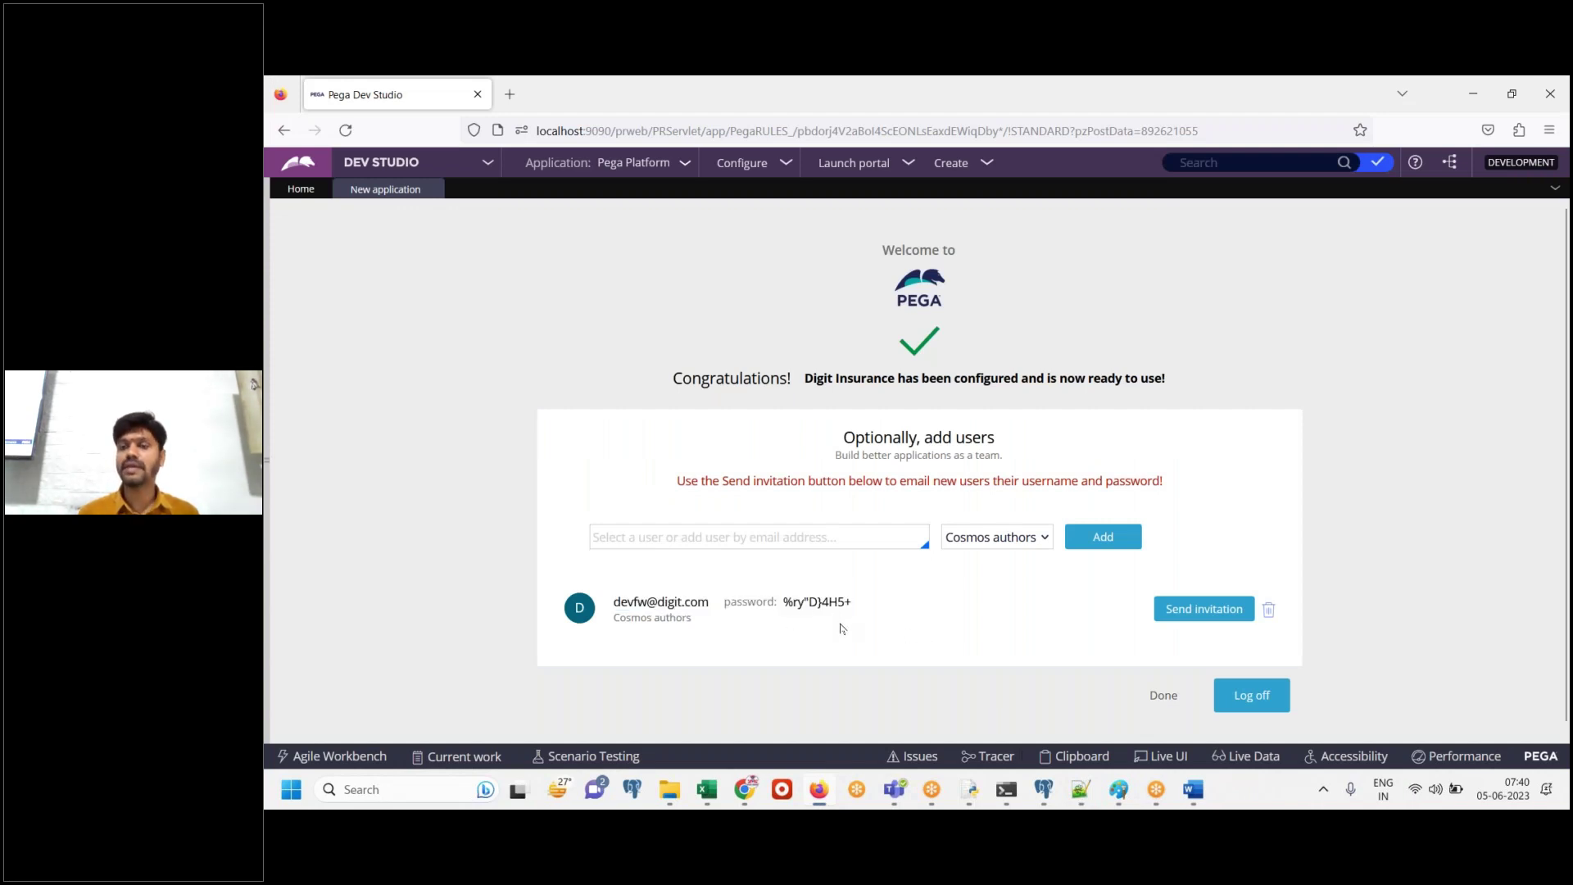
click(1193, 789)
key(Return)
key(Return)
text(DO NOT)
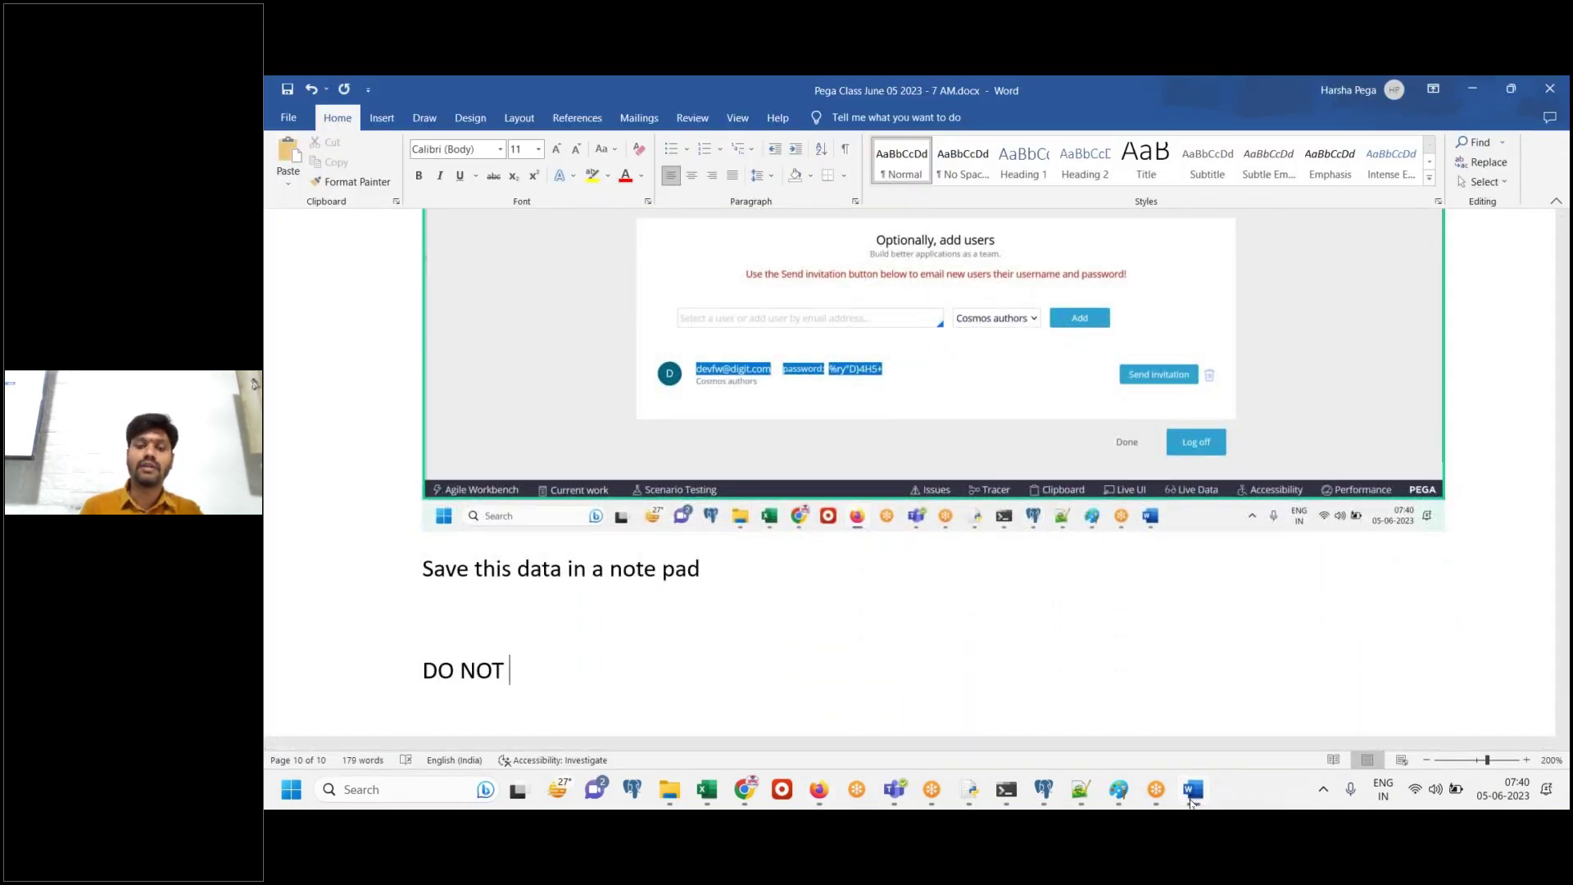
text( LOGOFF")
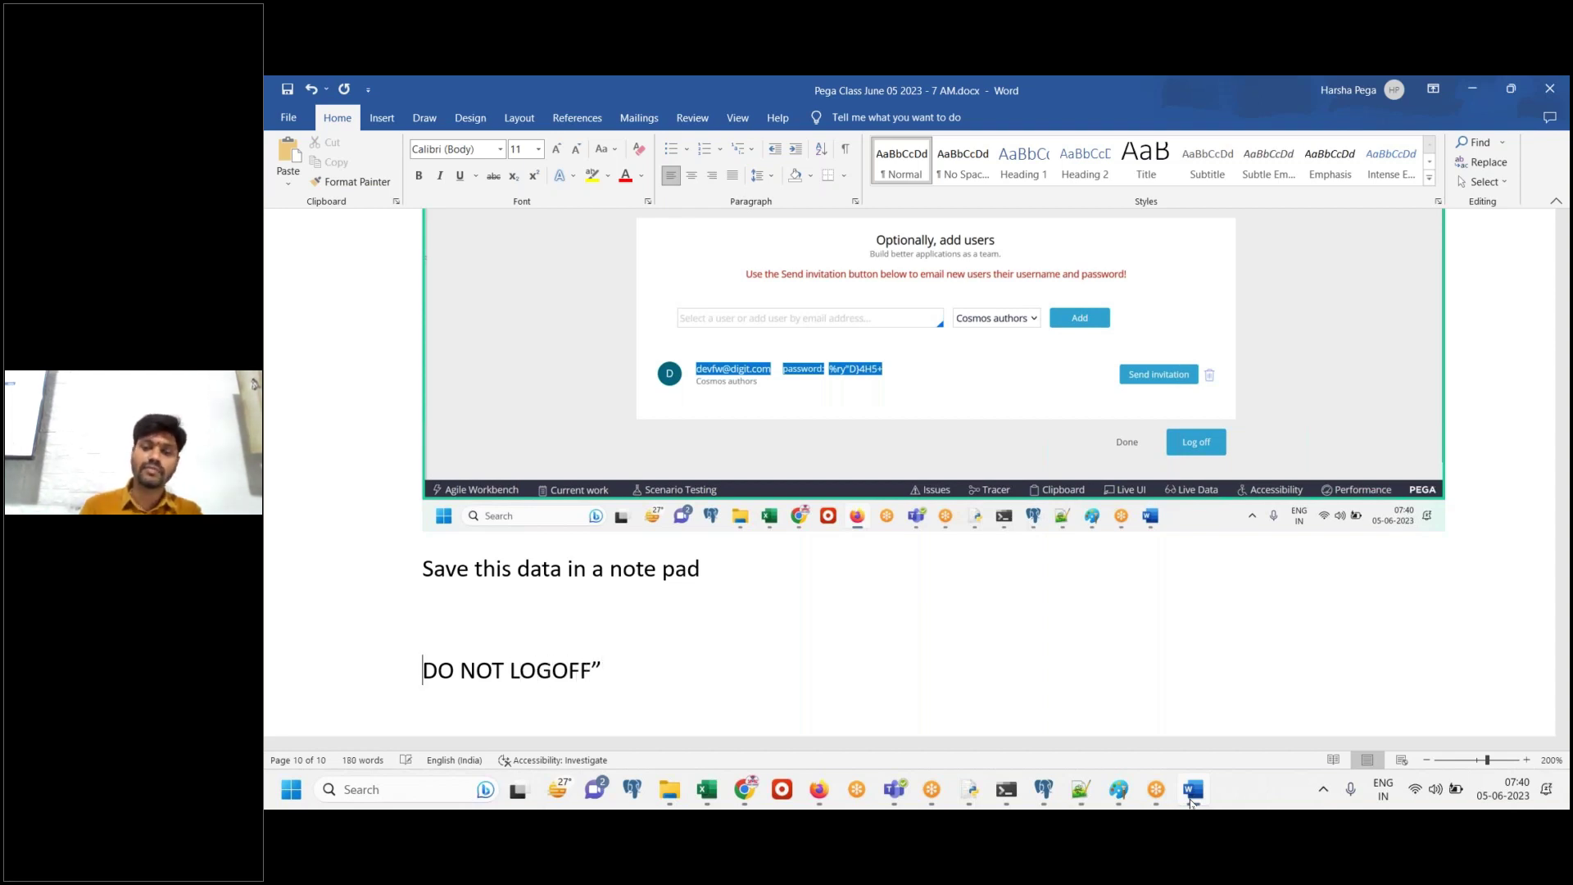
text(")
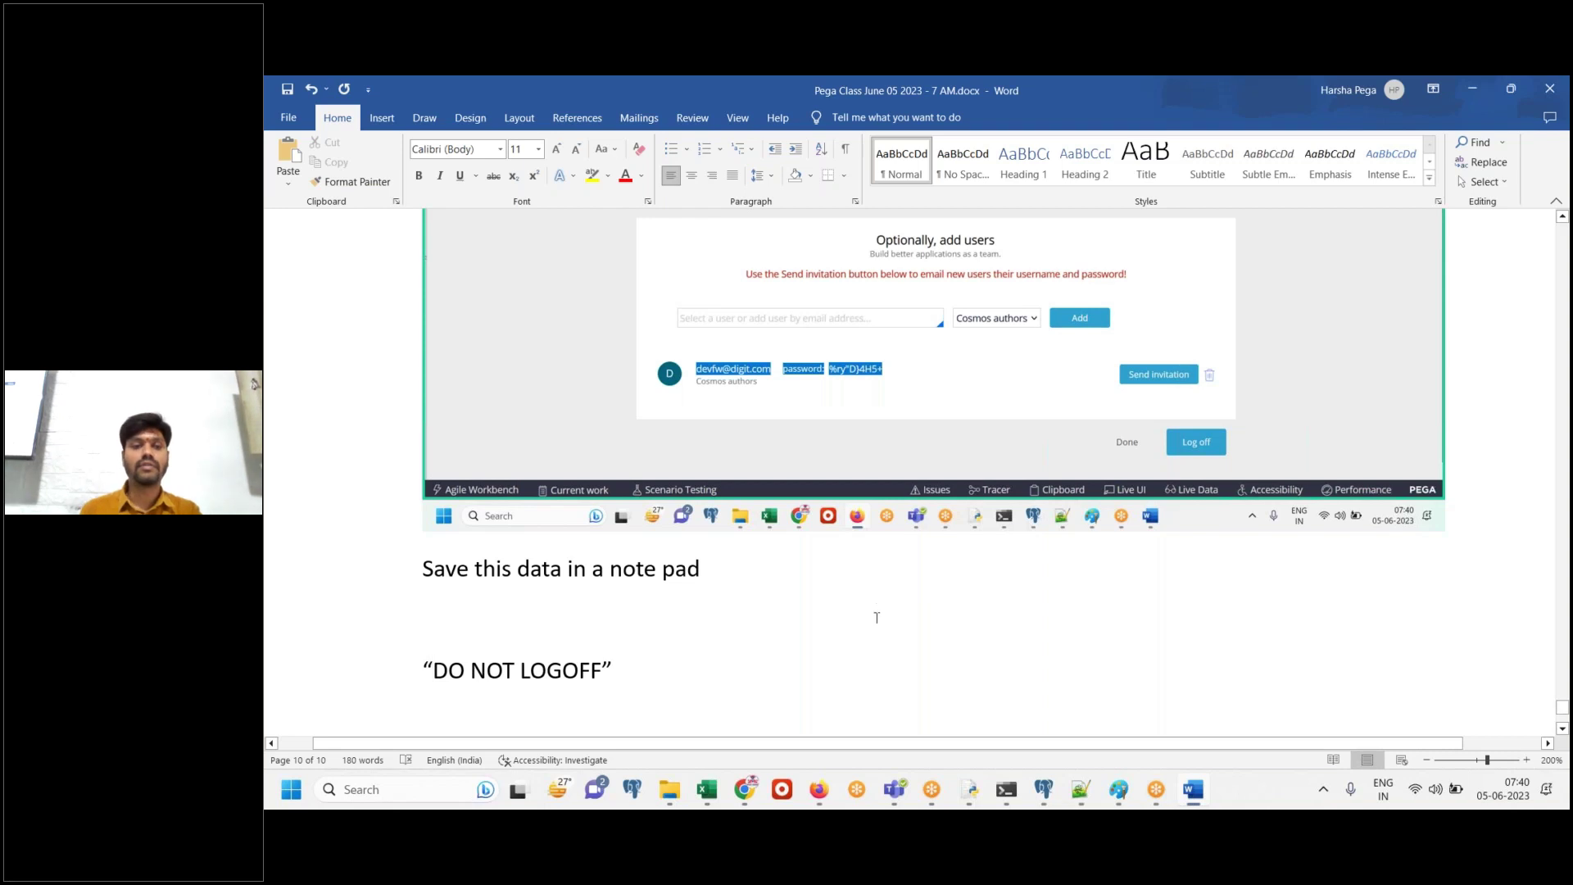
text(We are done)
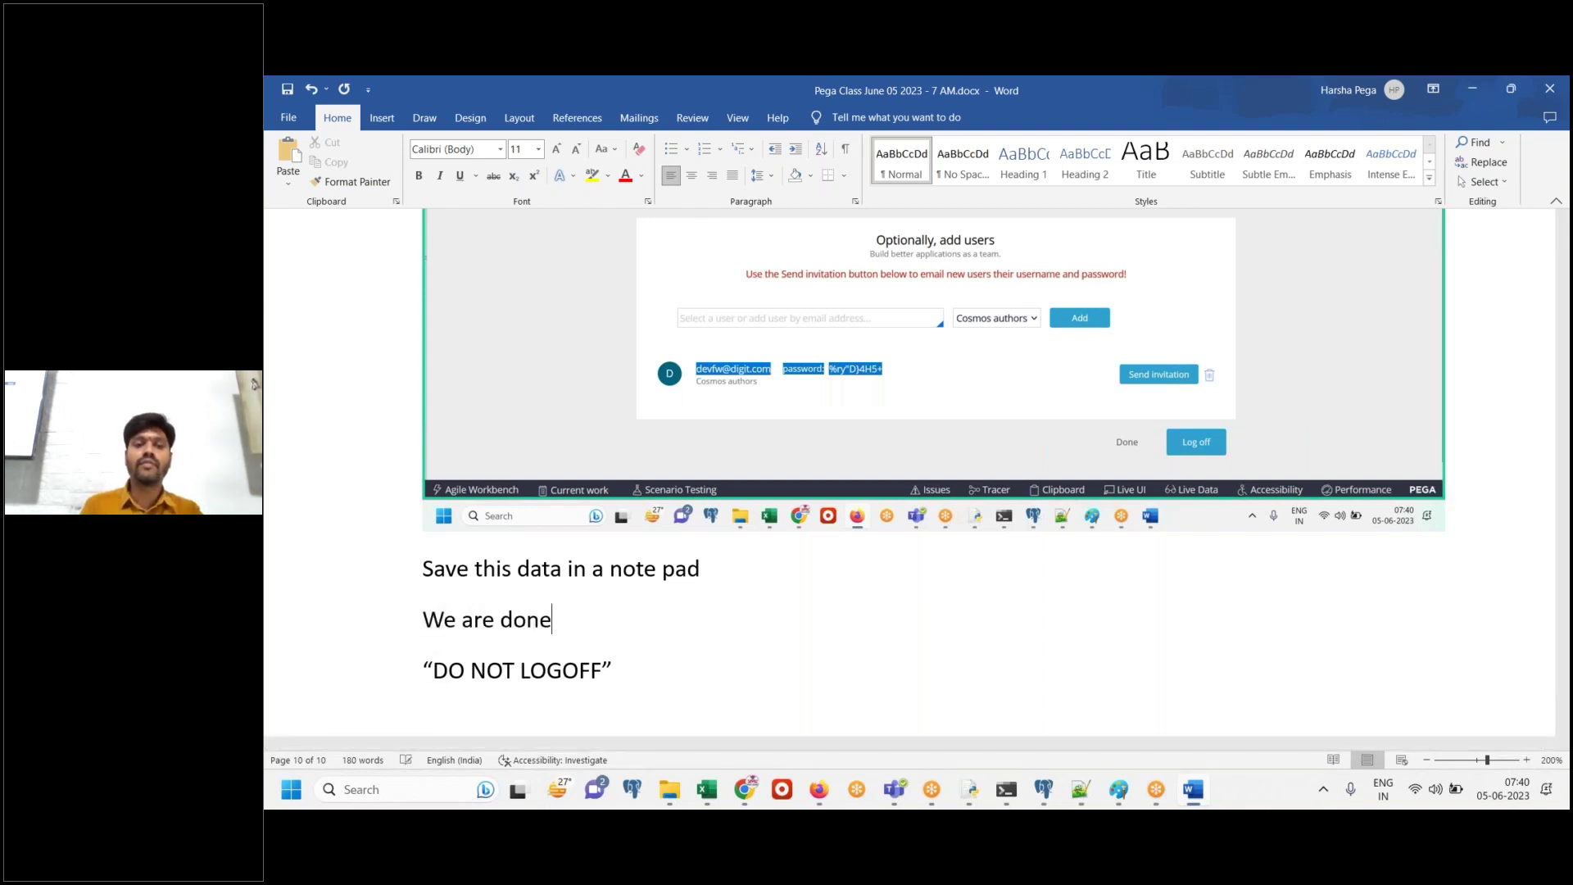
text(. createing For)
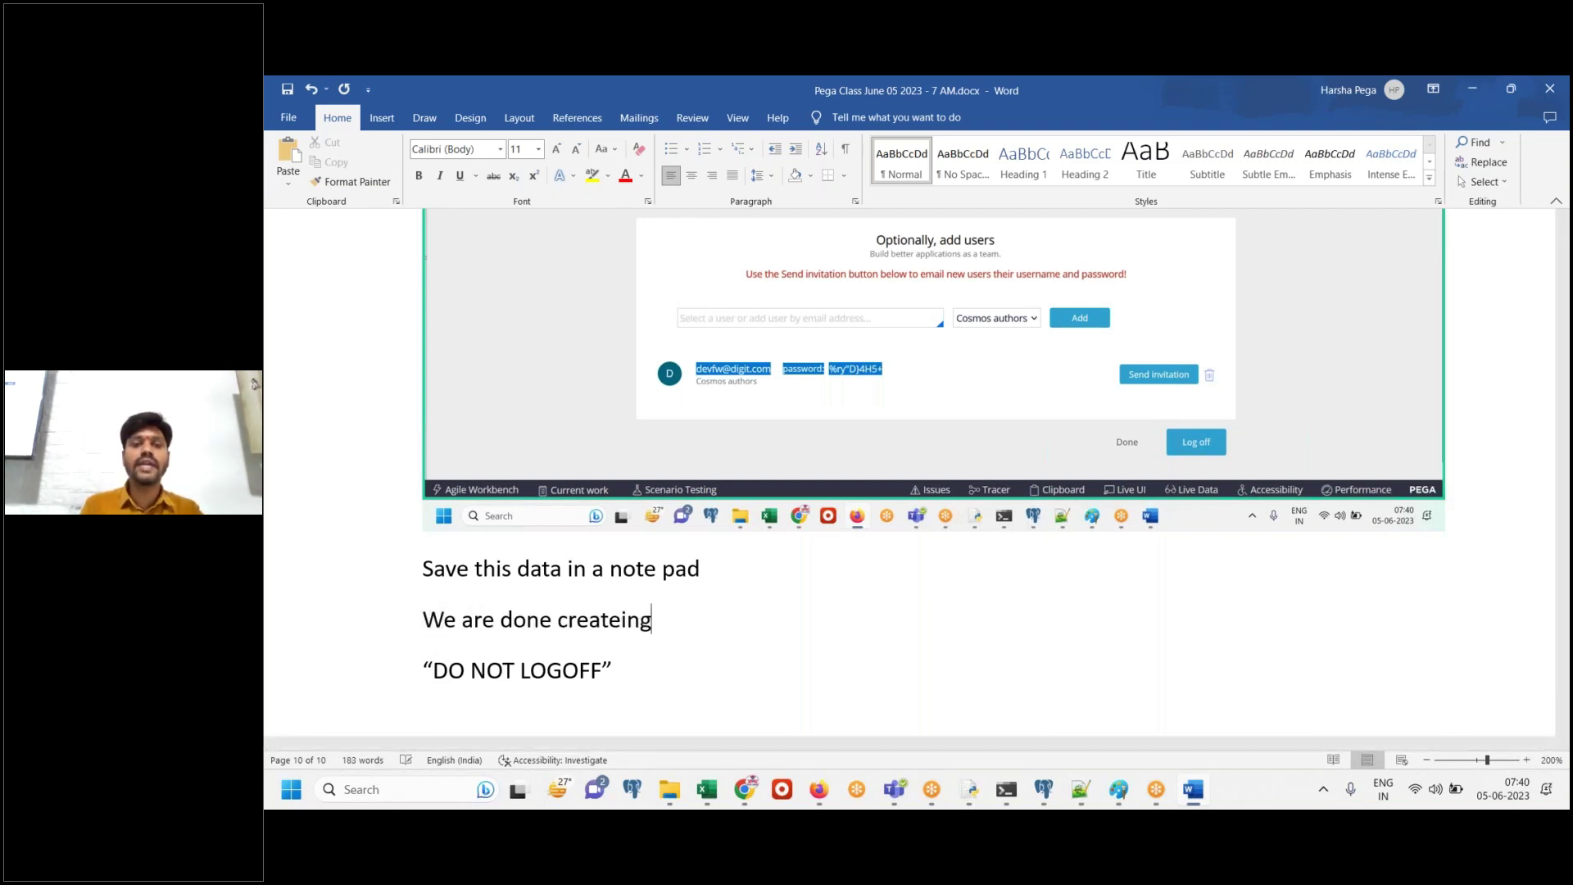
key(BackSpace)
key(BackSpace)
key(BackSpace)
key(BackSpace)
key(BackSpace)
key(BackSpace)
key(BackSpace)
key(BackSpace)
text(ing FW application.)
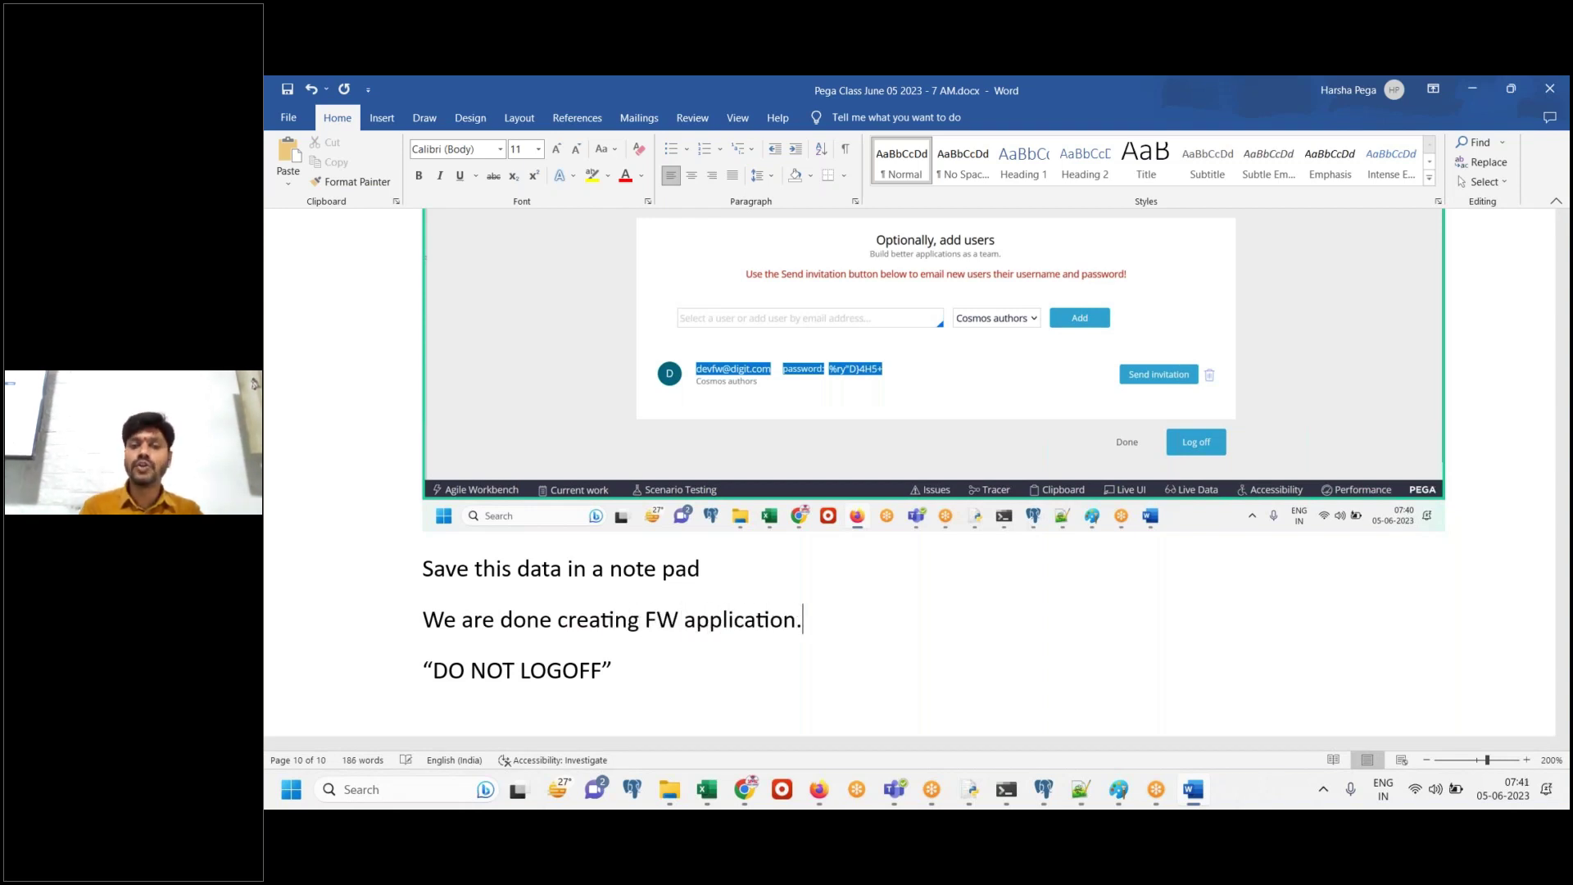
key(Return)
text(JUst)
key(BackSpace)
key(BackSpace)
key(BackSpace)
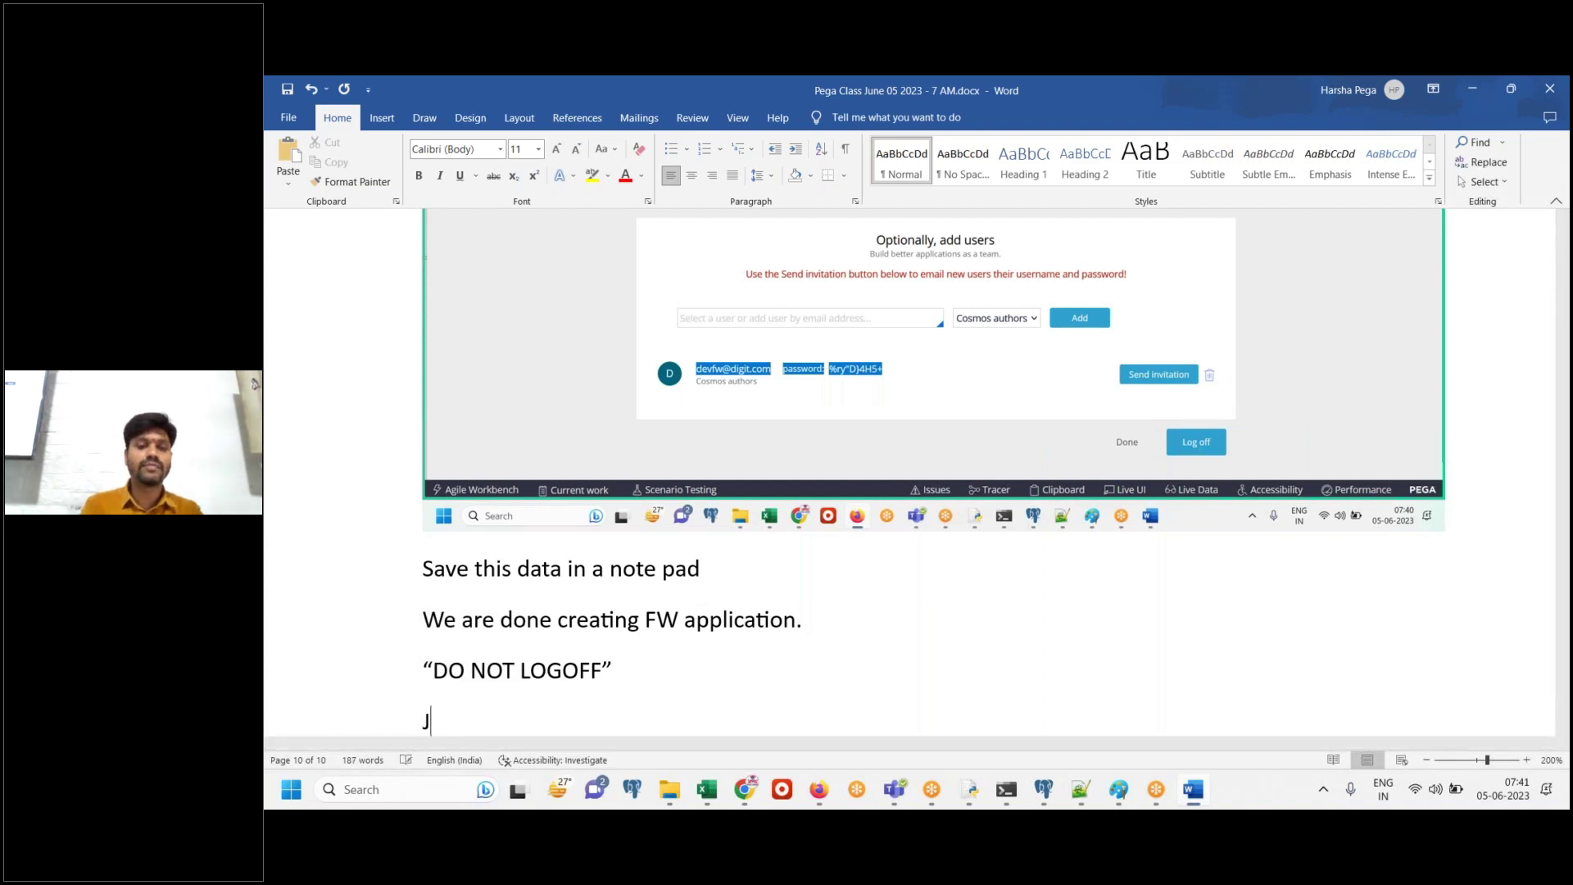
text(ust click on Done.)
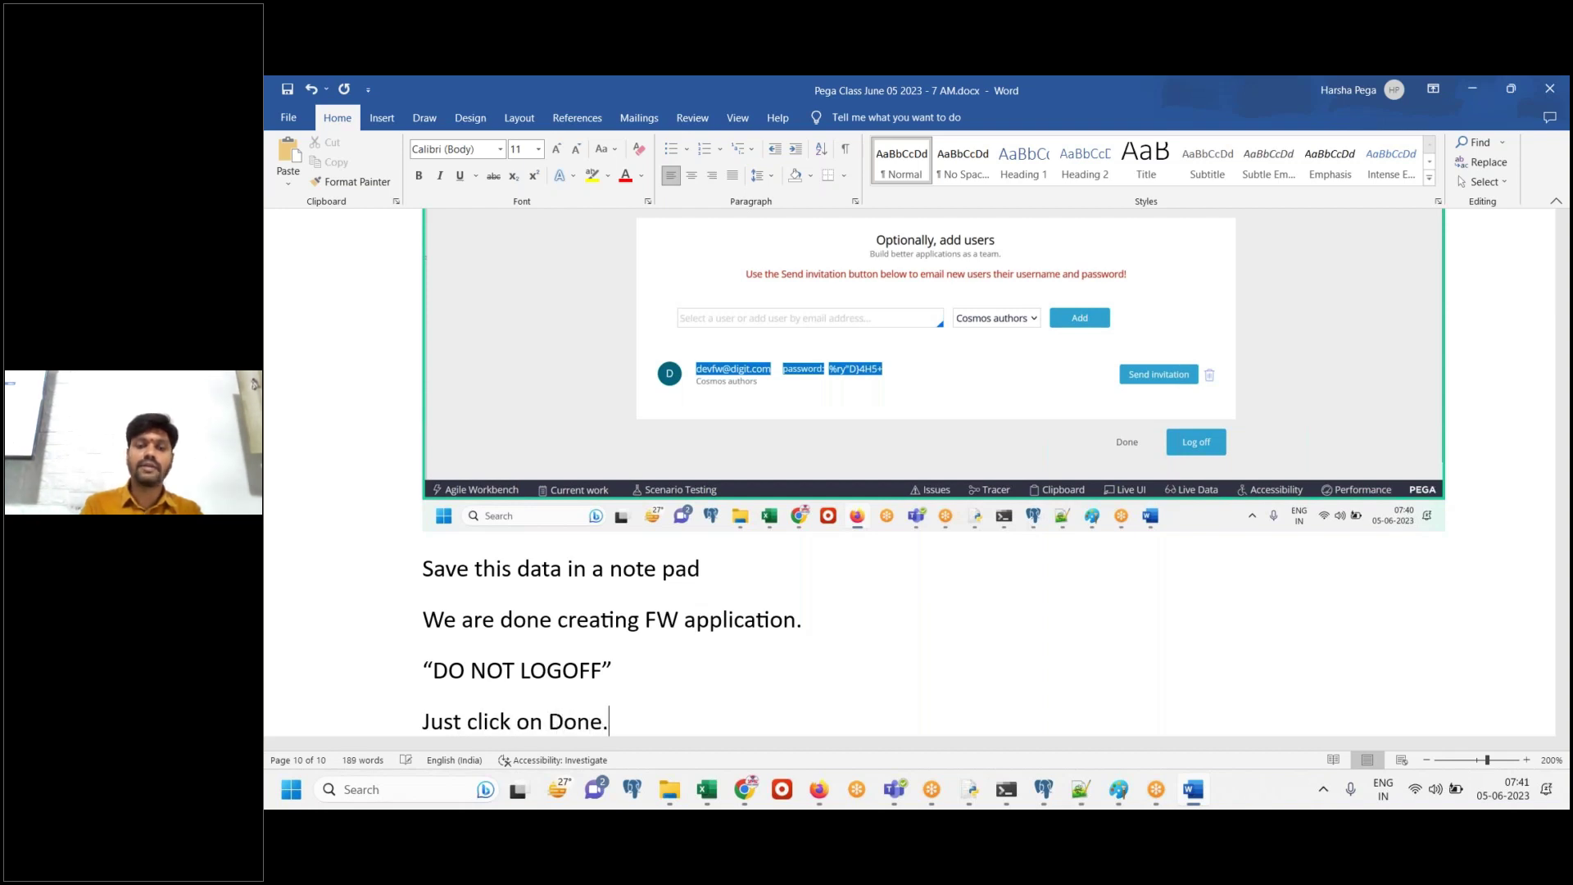
key(Return)
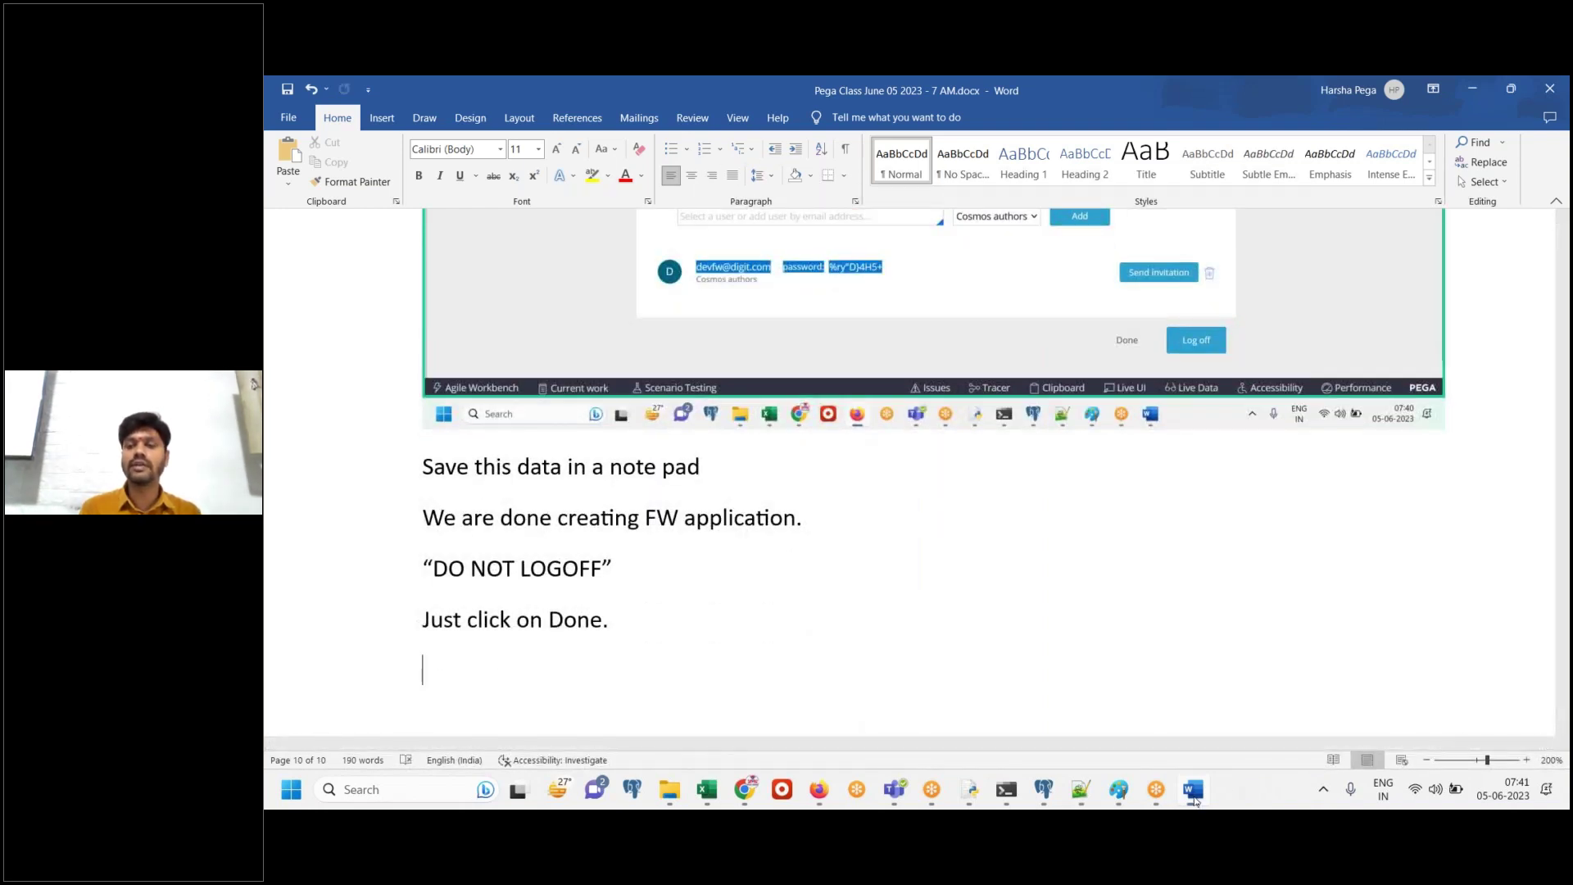
key(alt+Tab)
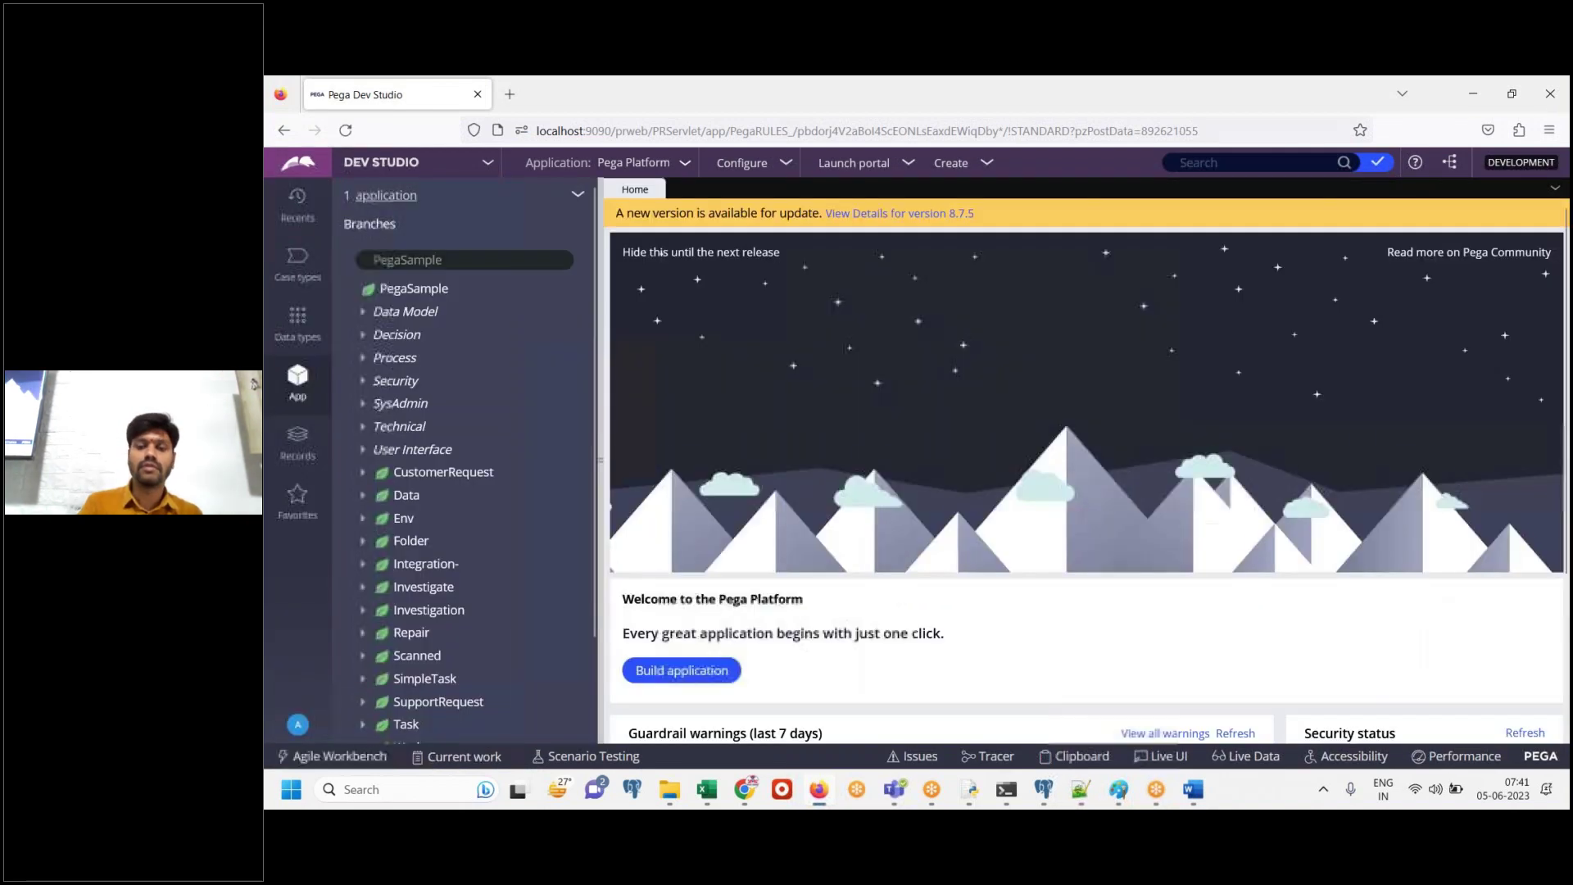
Paste the Pega home page screenshot into Word, noting the session is still the administrator login
click(1189, 789)
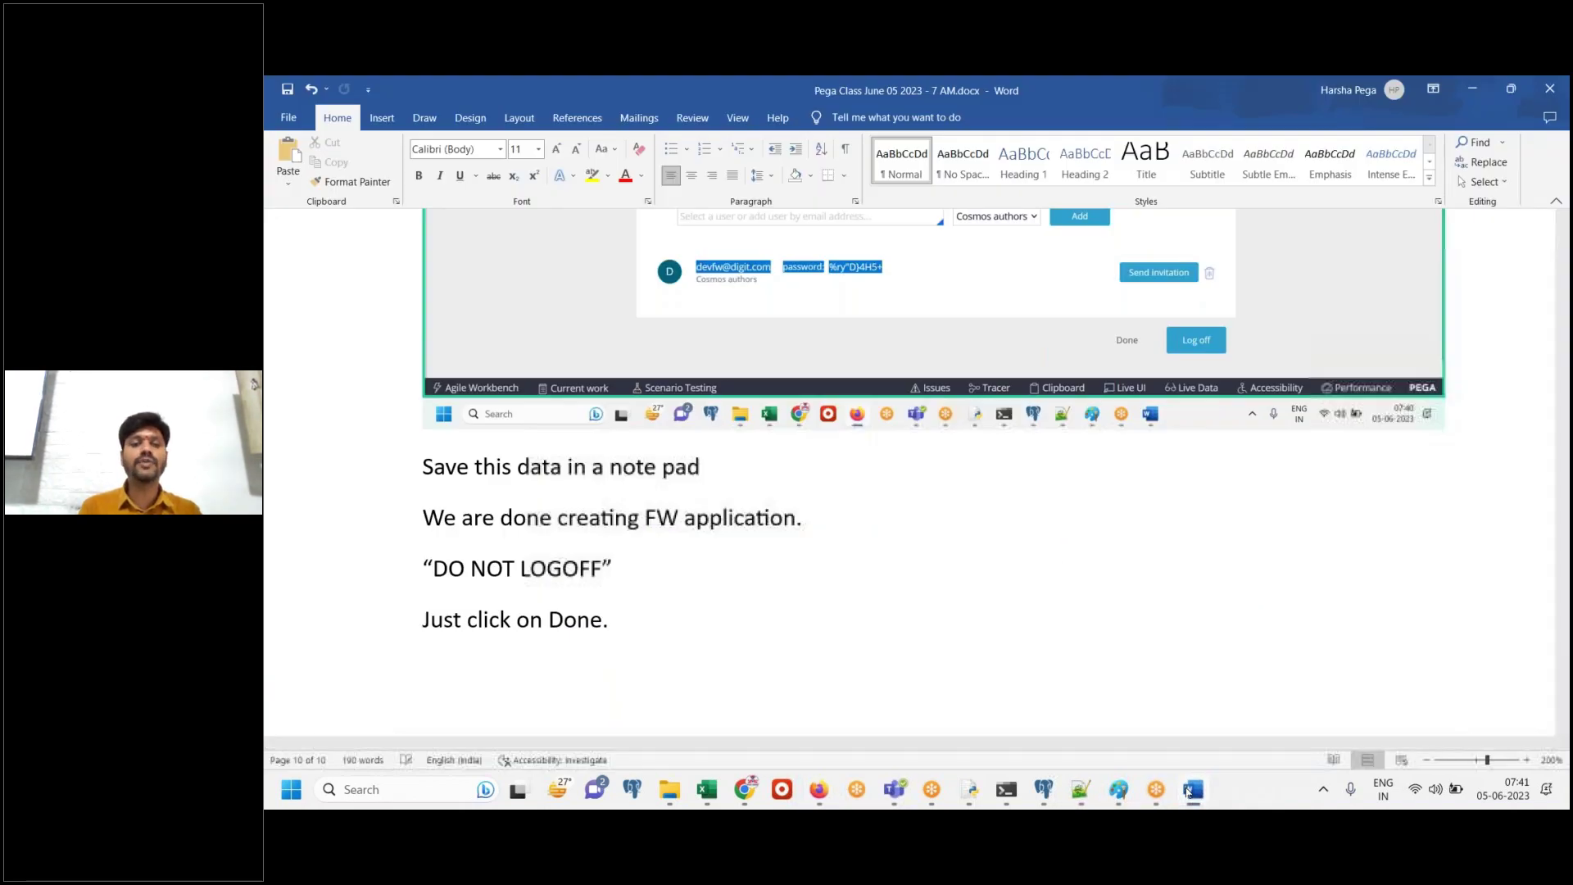
key(ctrl+v)
key(Return)
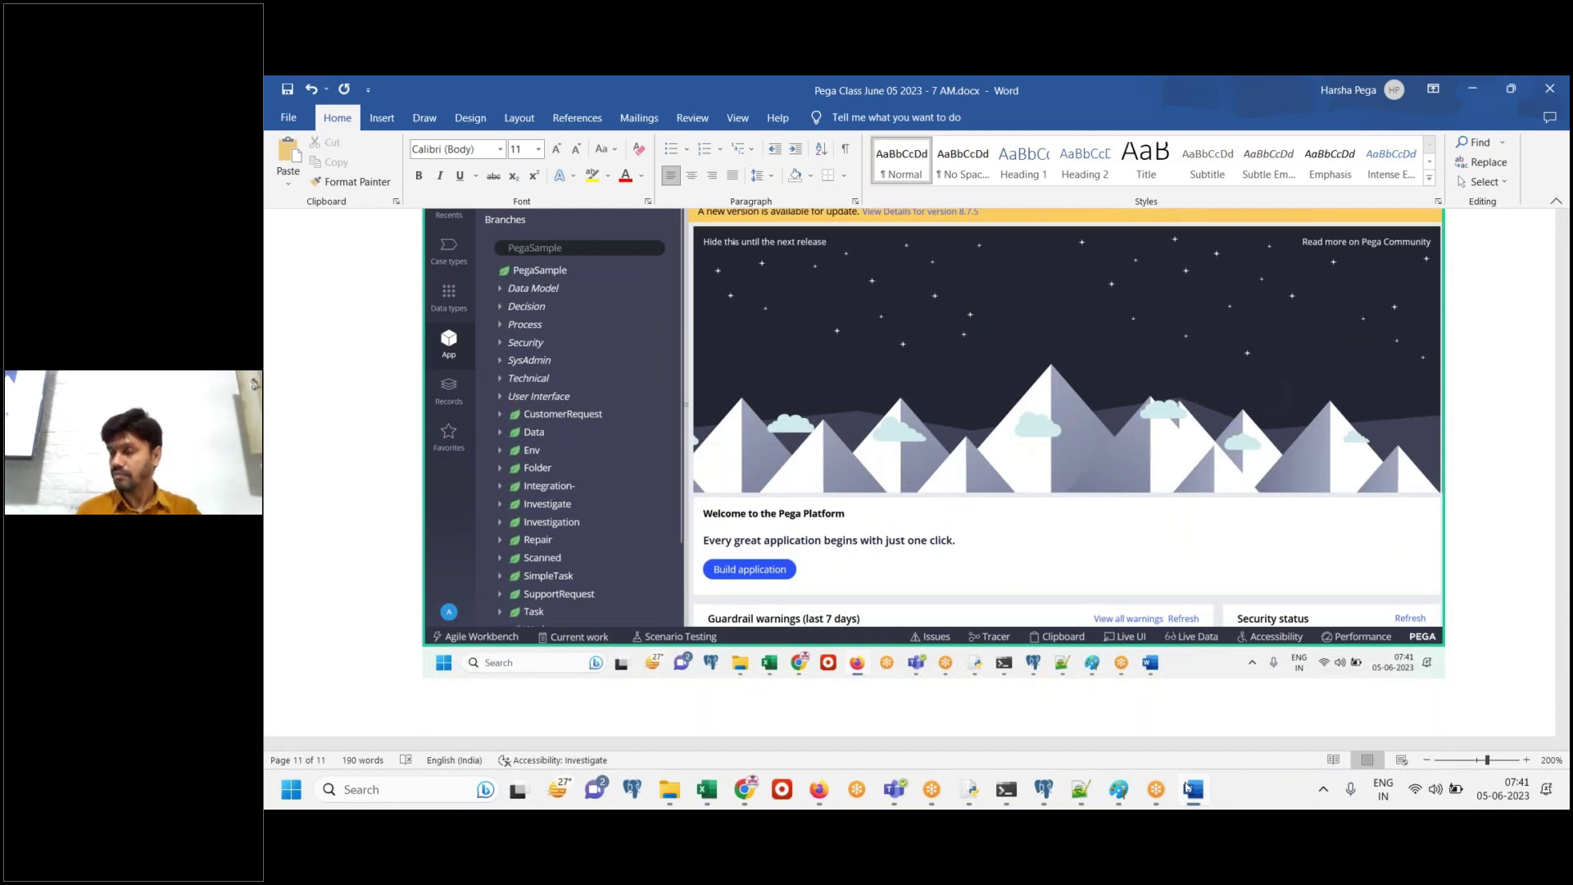
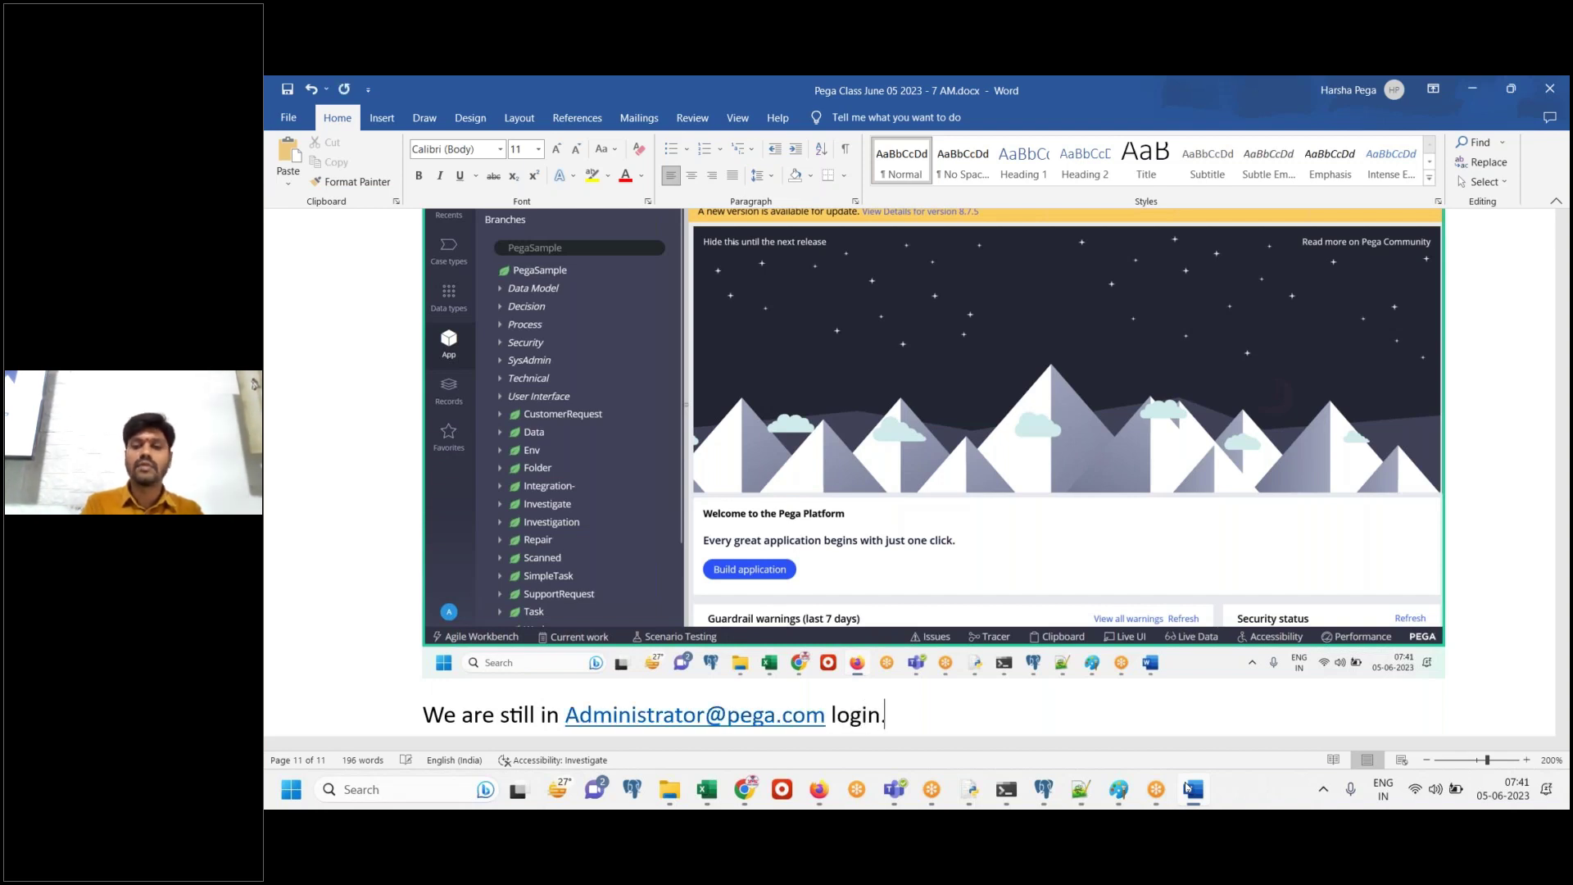
key(Return)
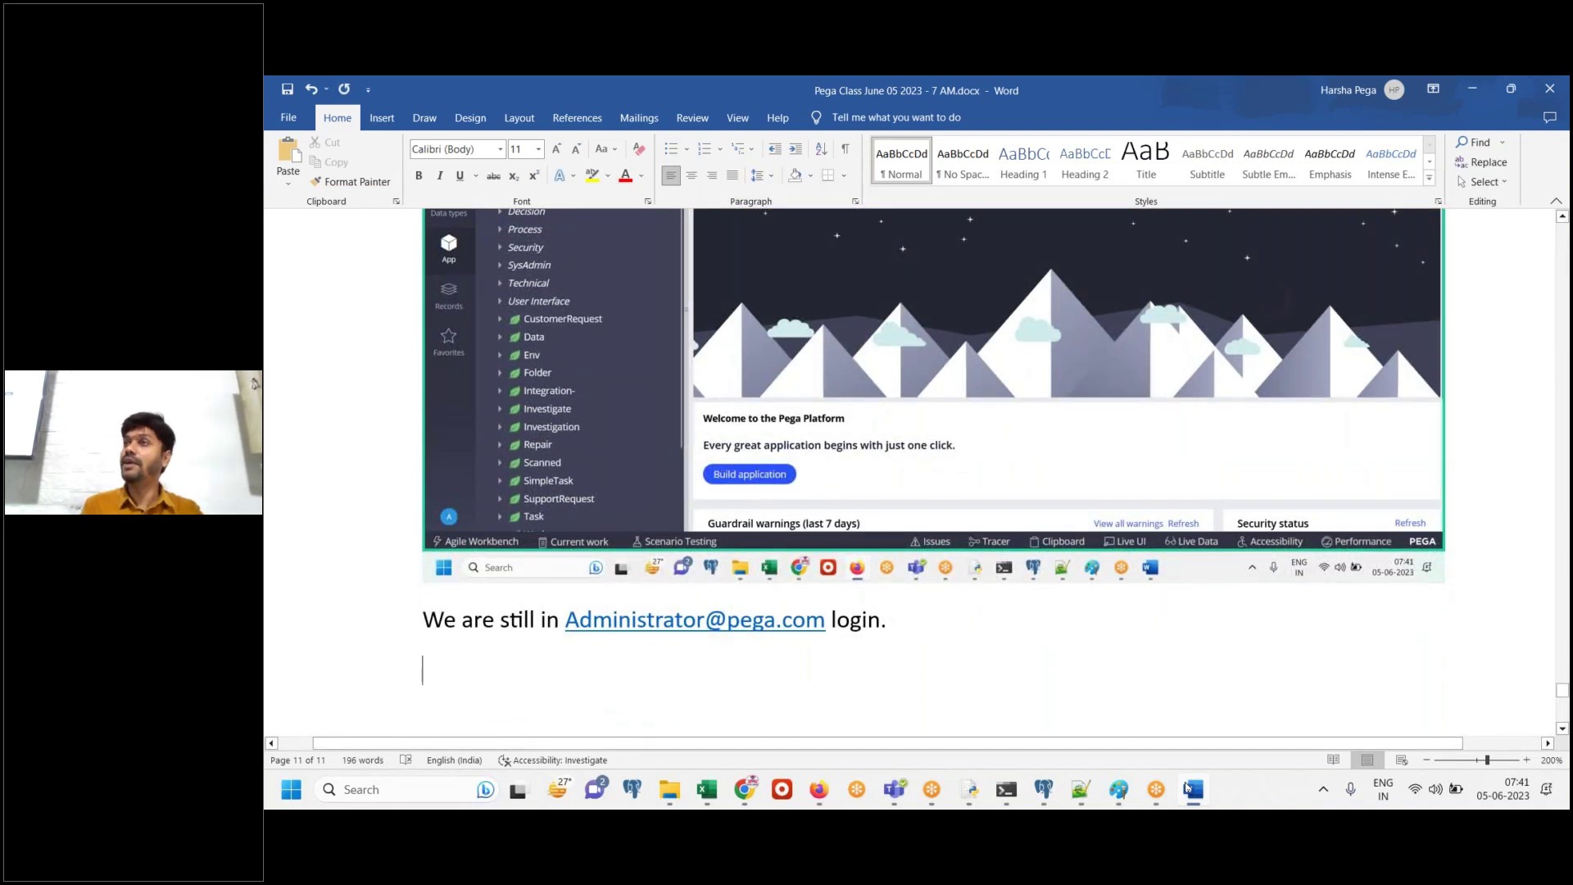
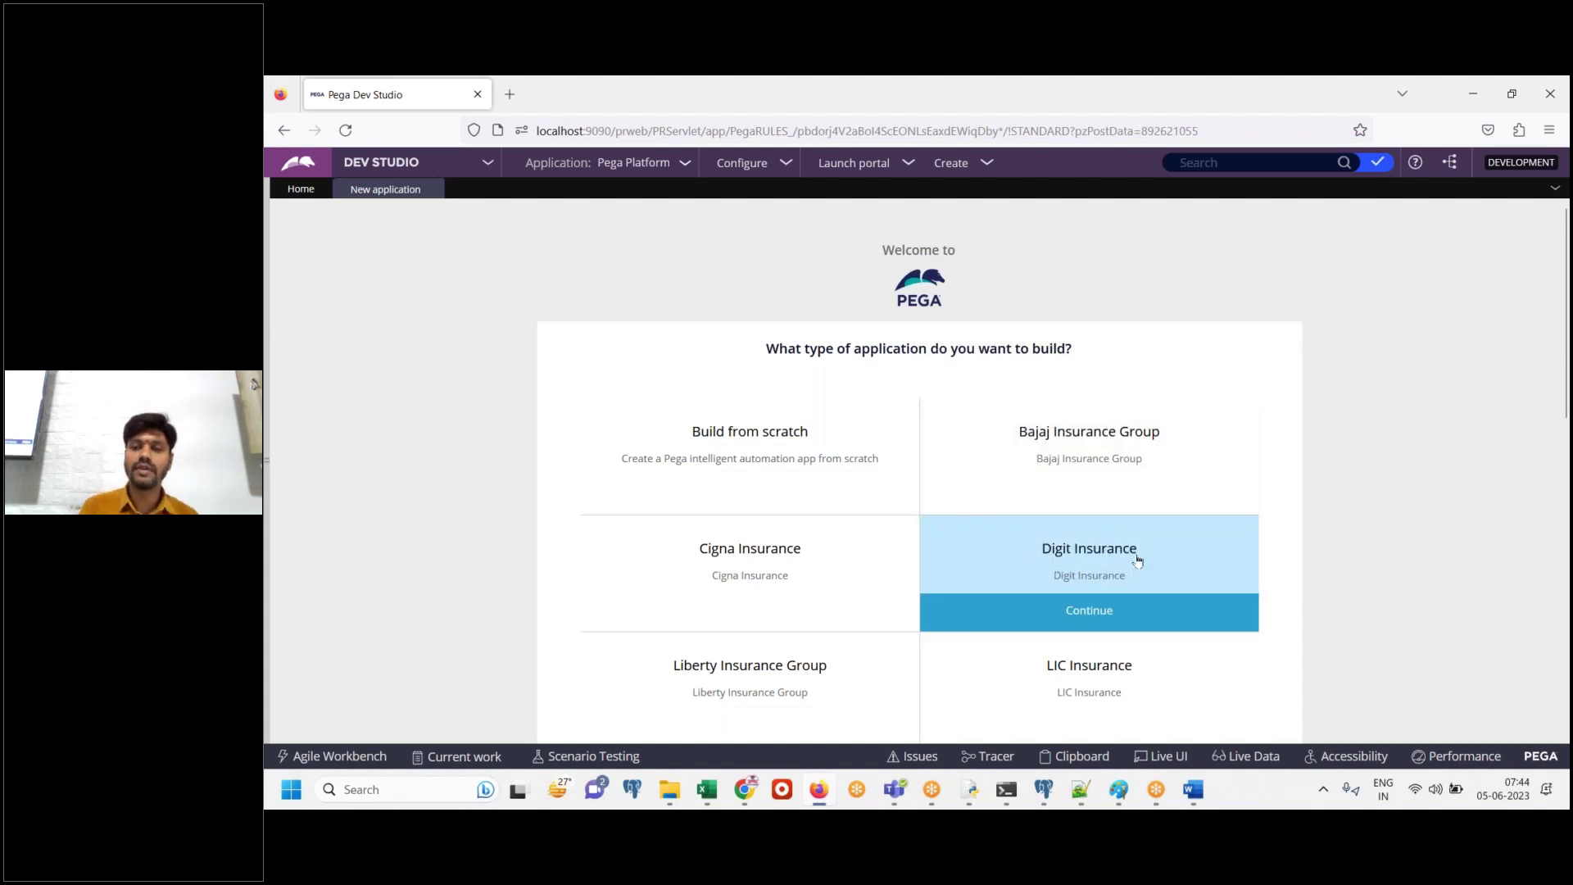
Caption the application-type screenshot in the Word guide with 'Click on Digit Insurance'
click(1193, 791)
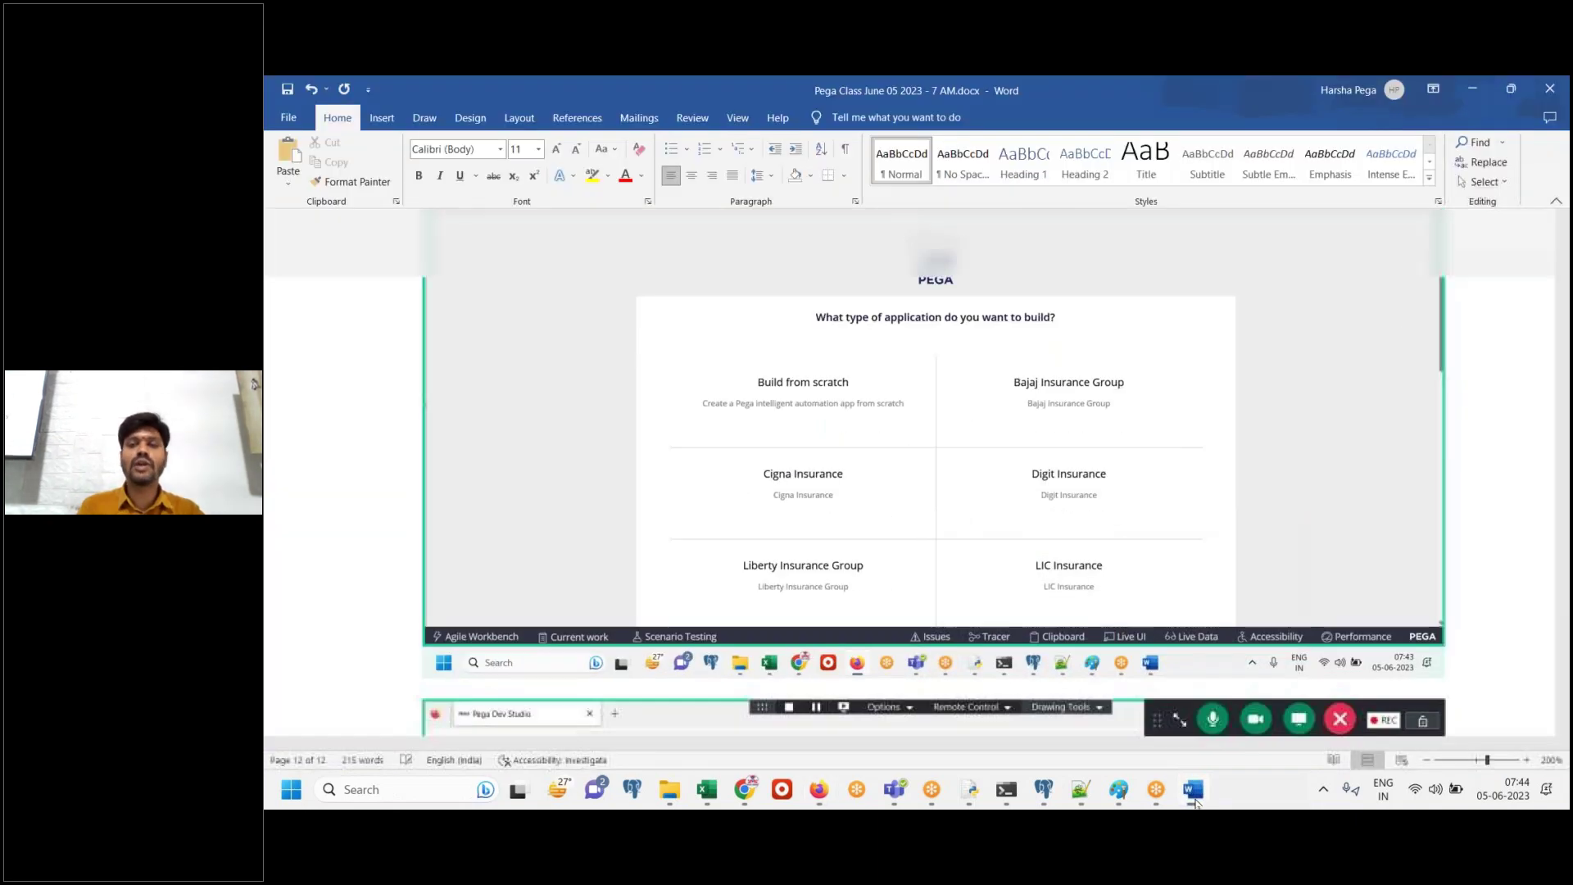
text(Click on Digit Insurance)
key(Return)
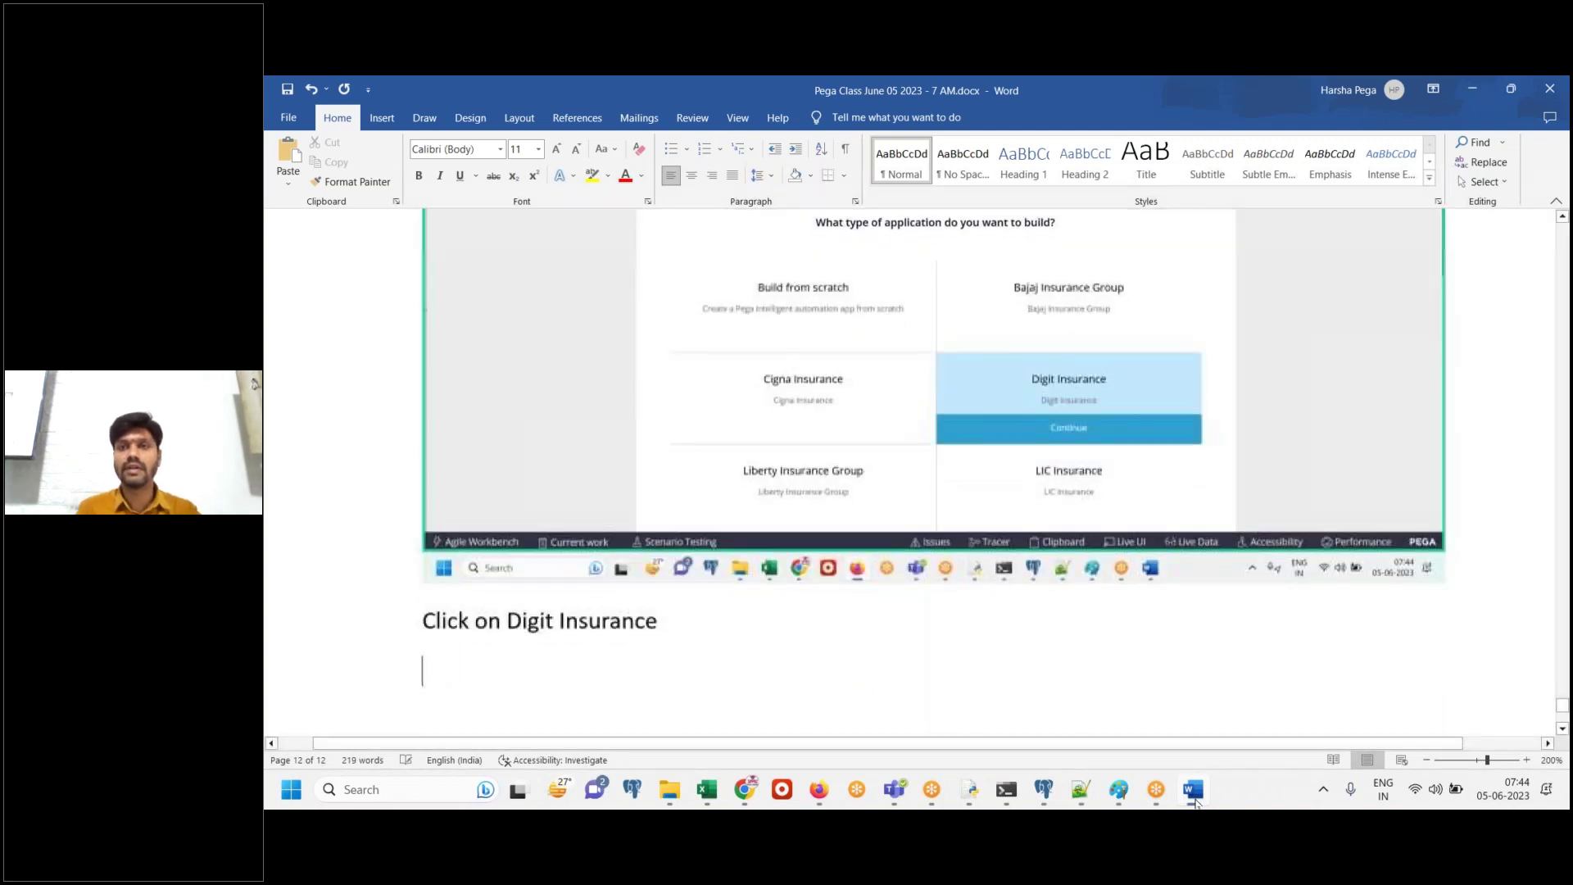
click(1194, 798)
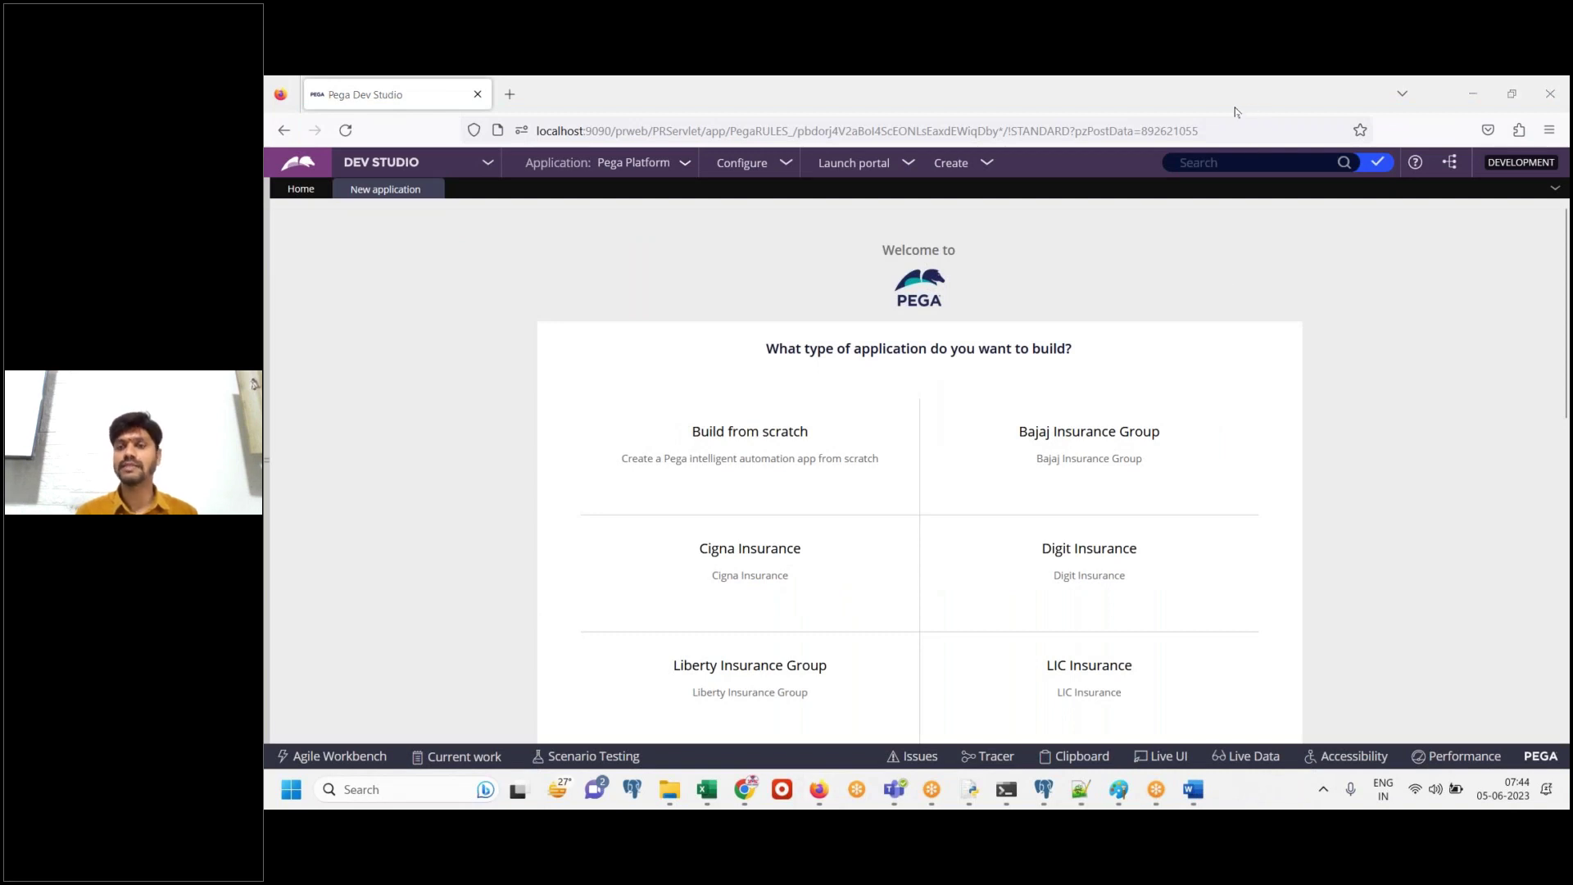
In Class Notes, type 'If Today is first class' and a phone-number line ending 'name, today first class - pega'
click(1081, 789)
text(If Today is )
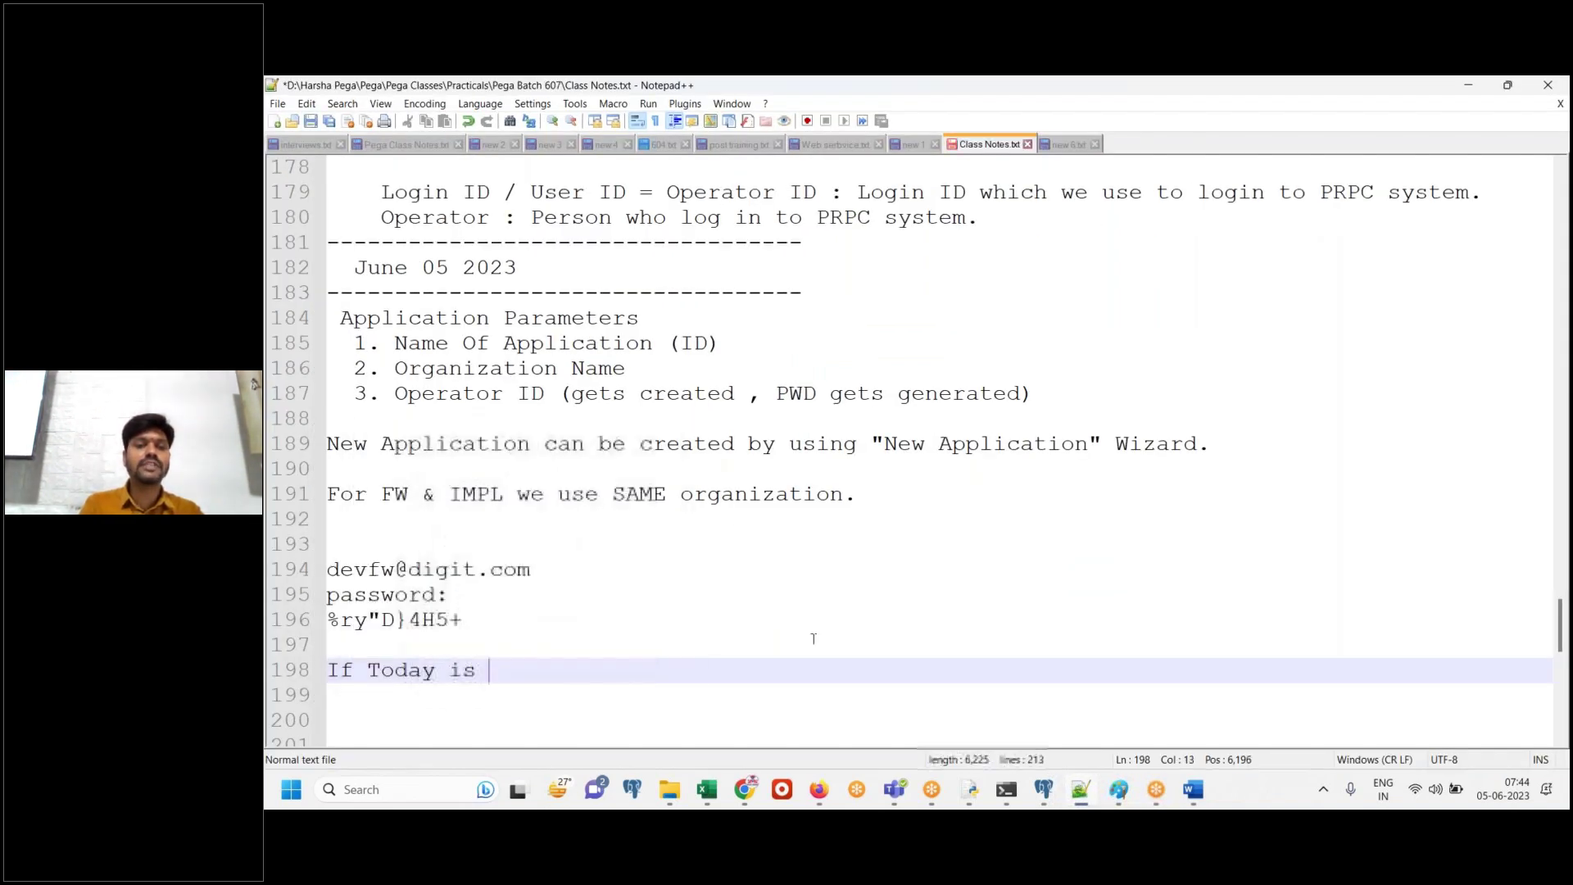
text(first class)
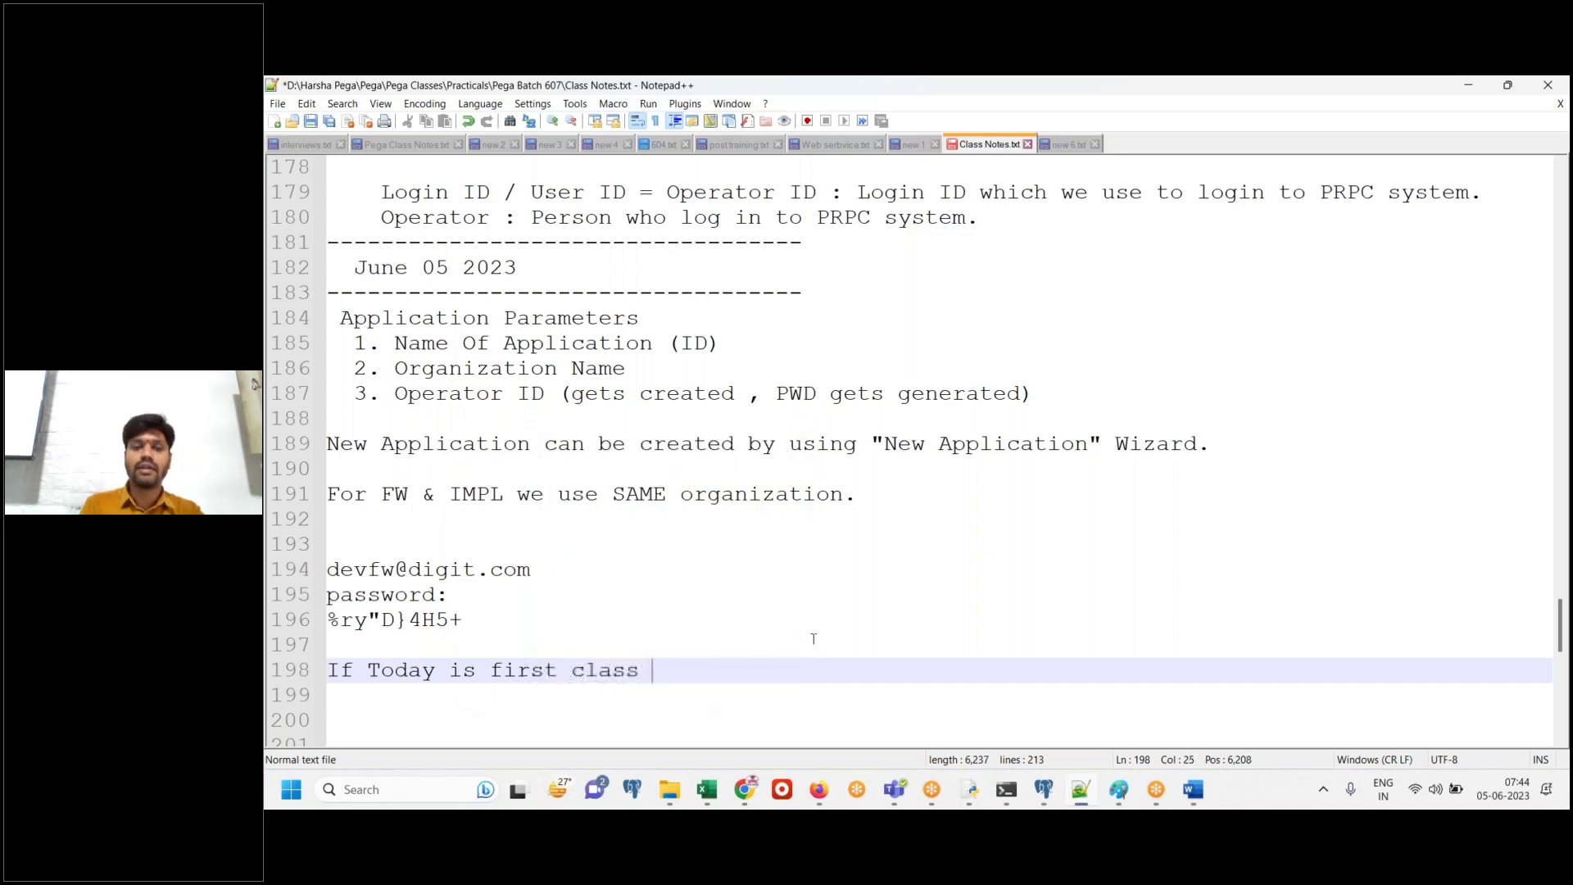
key(Return)
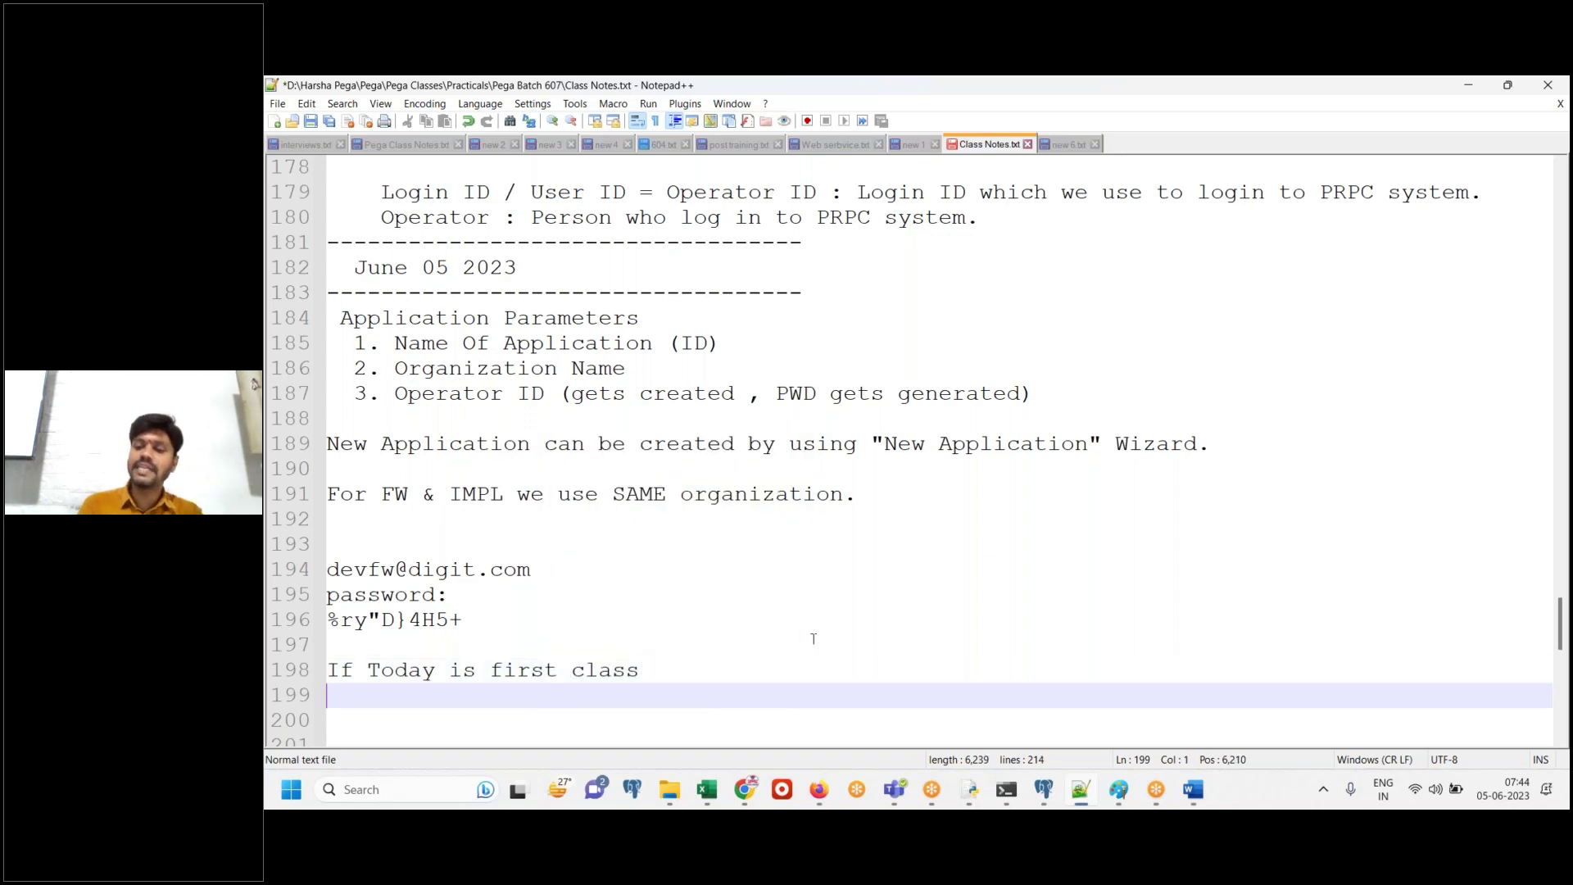
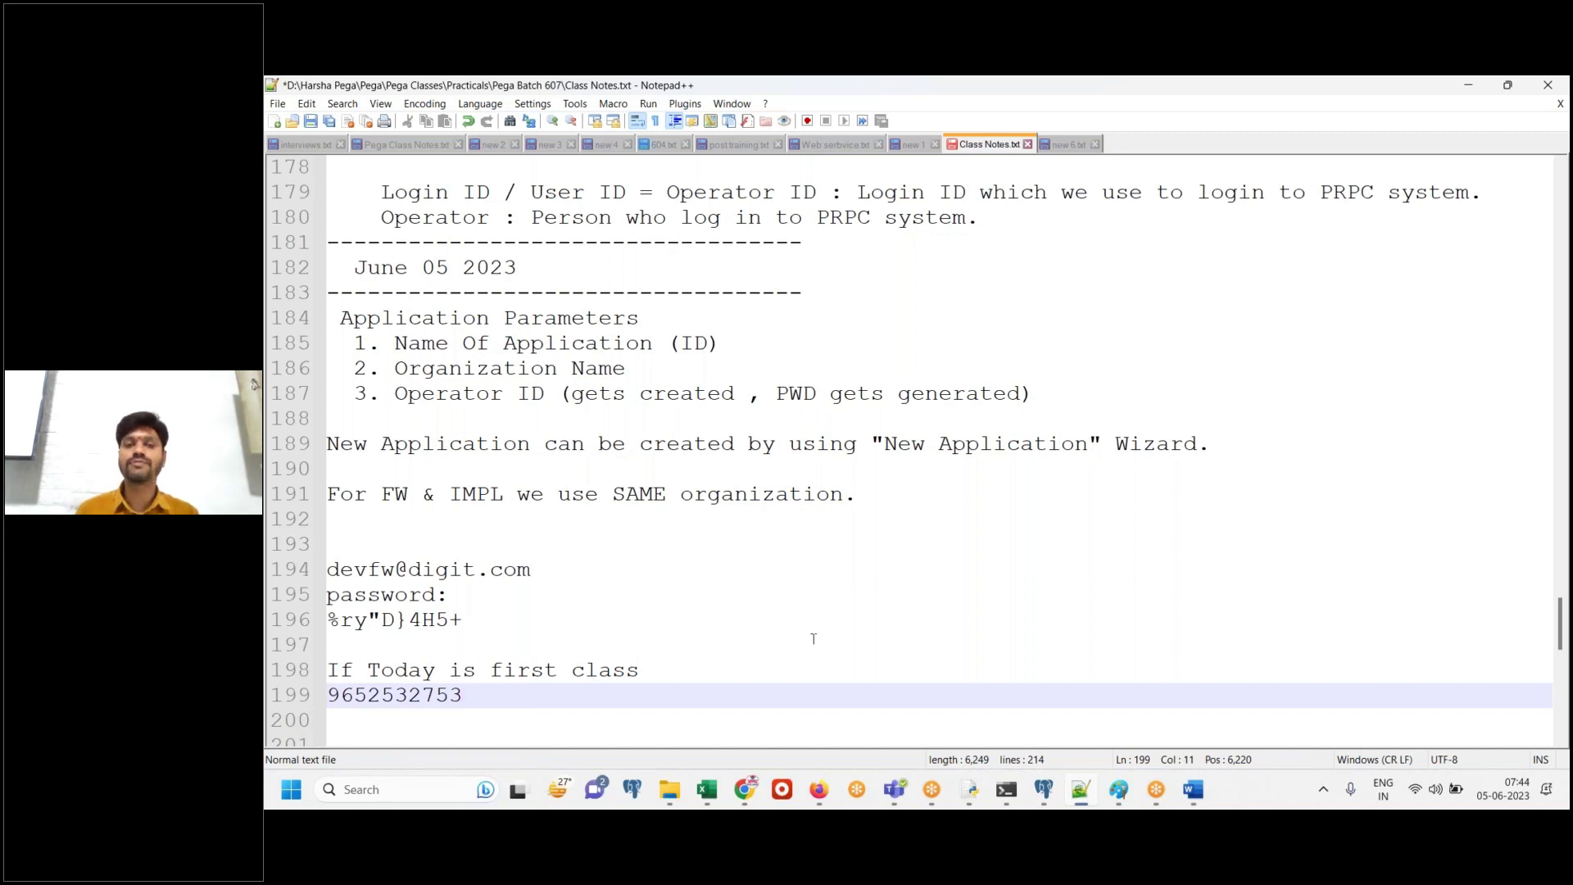
text(m- name)
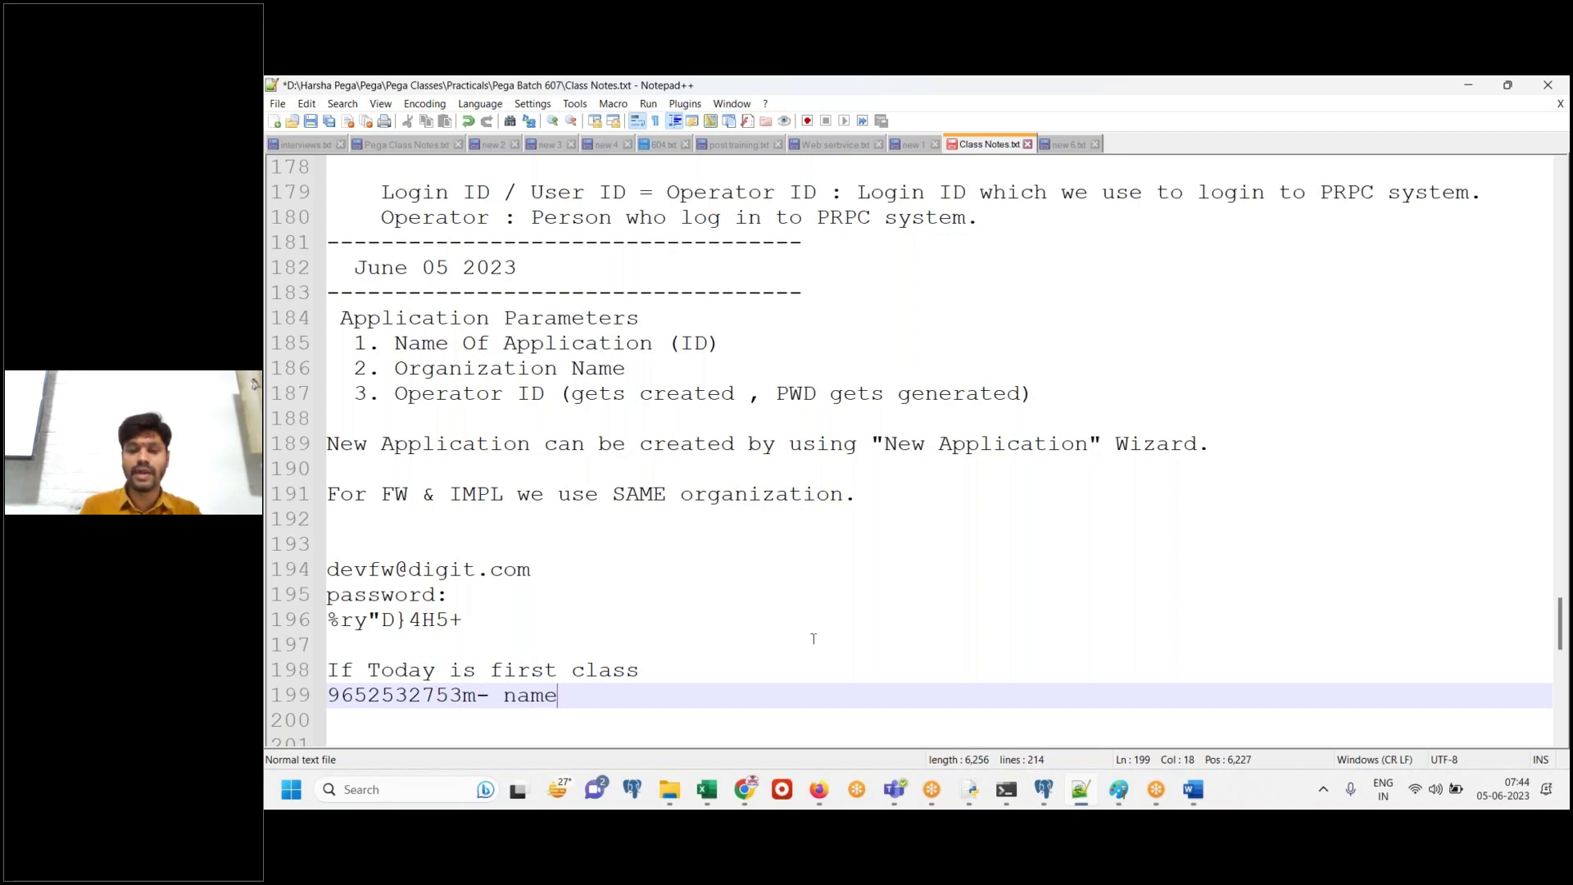
text(, today p)
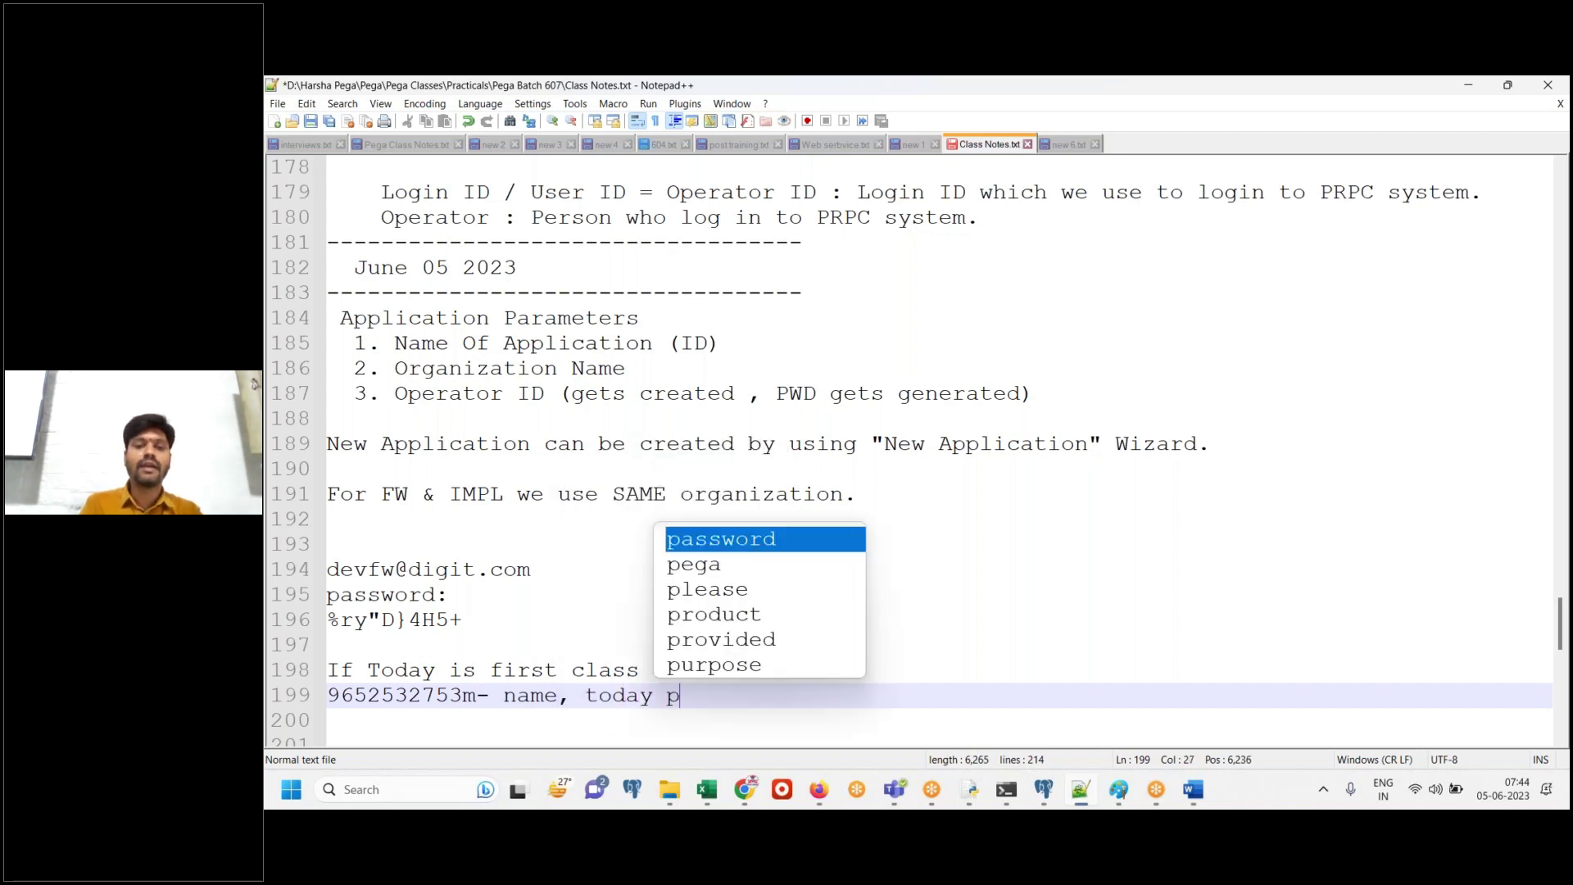
key(BackSpace)
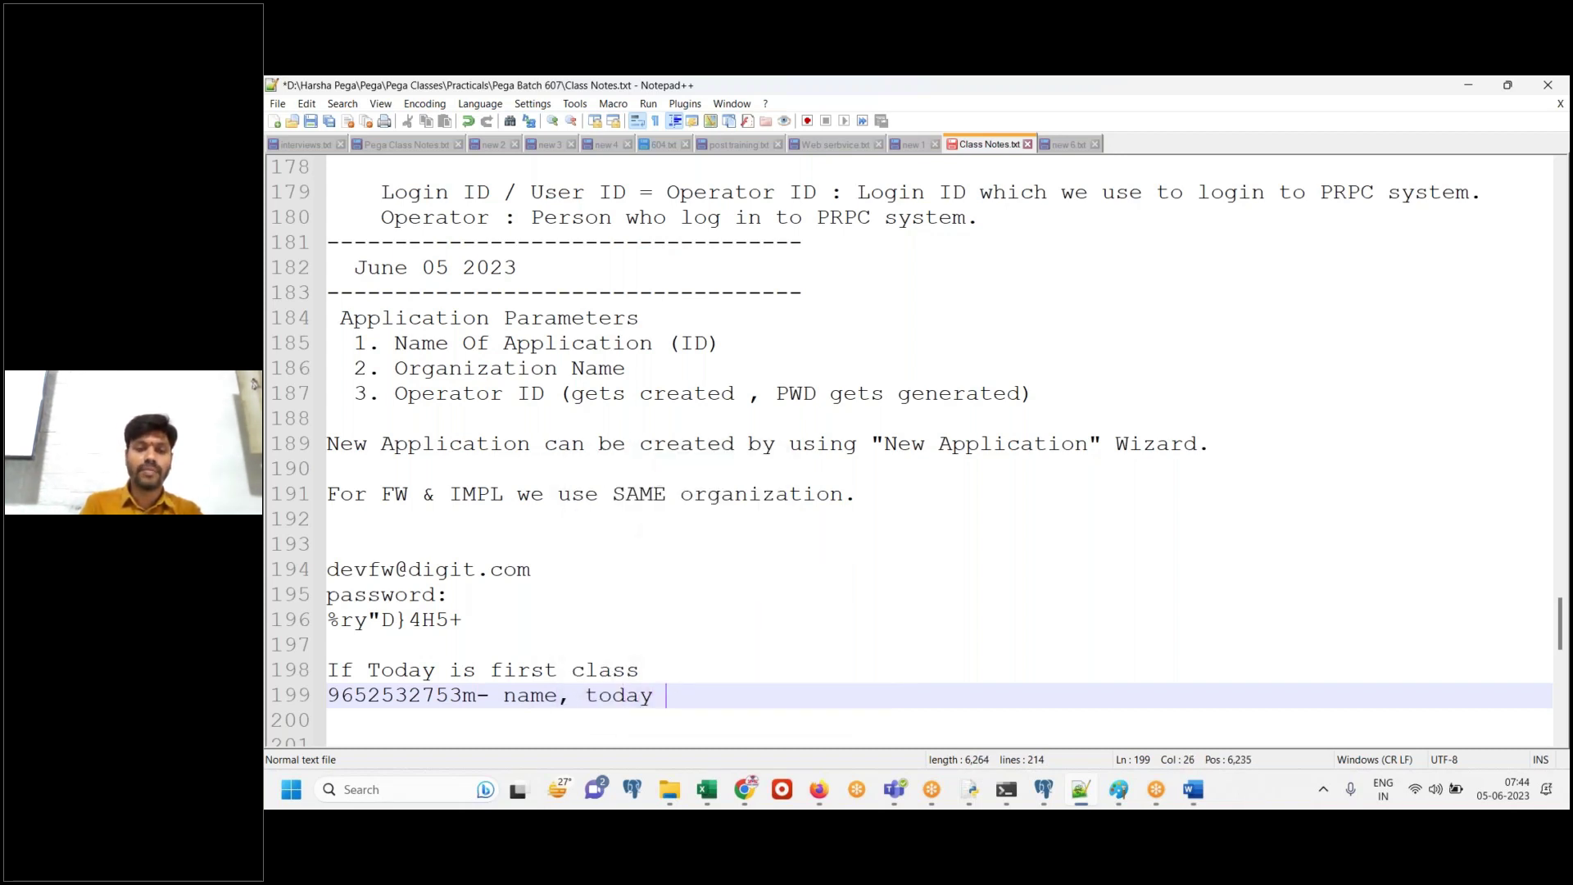
text(first cla)
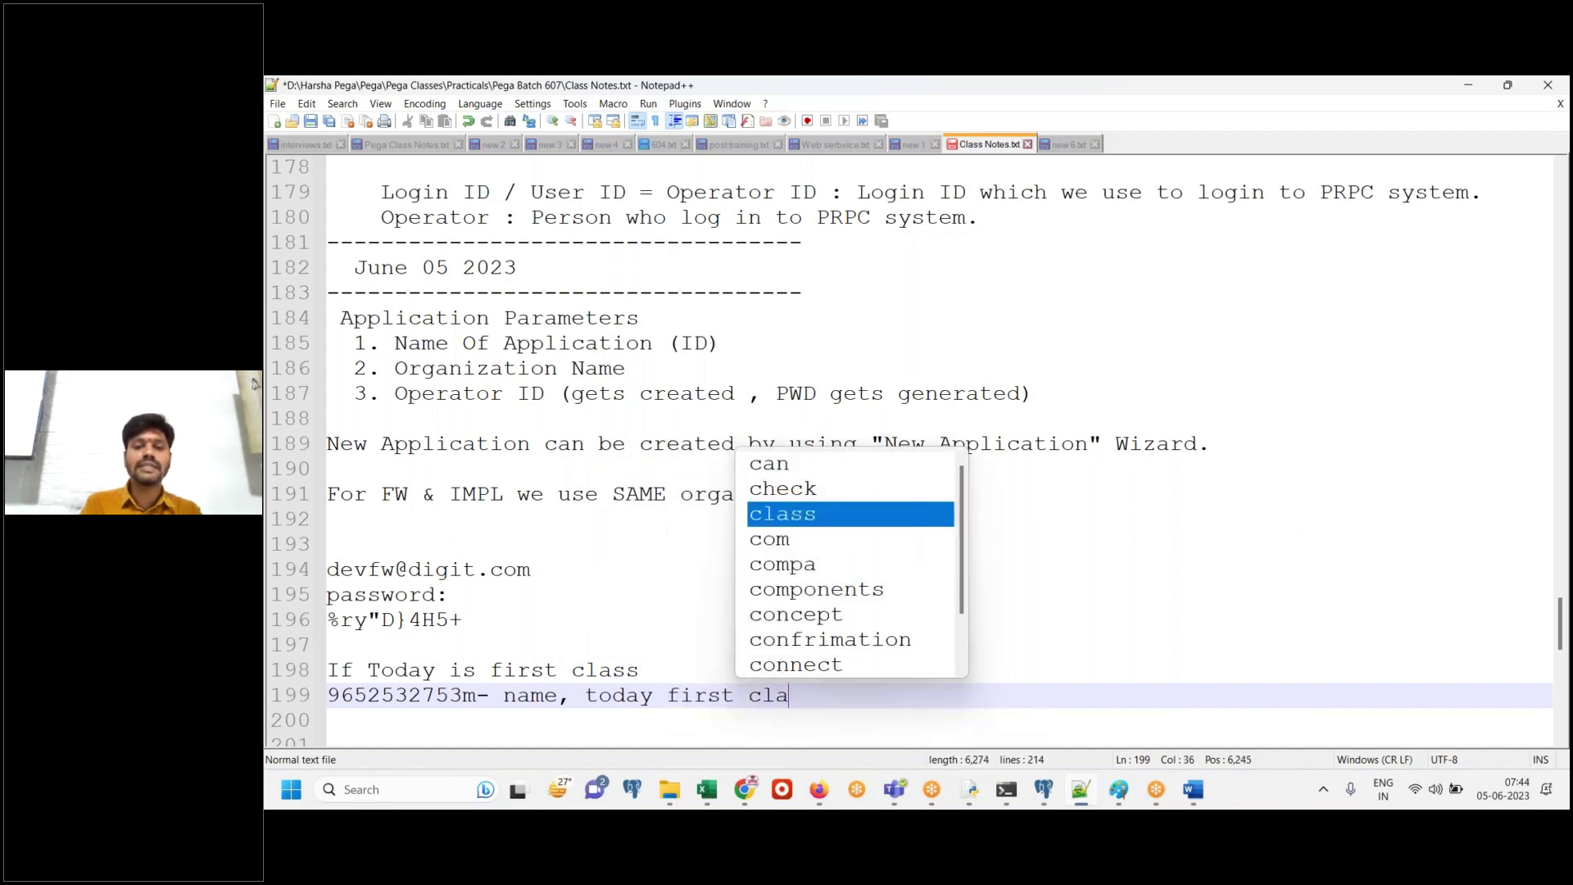
text(s s - pega)
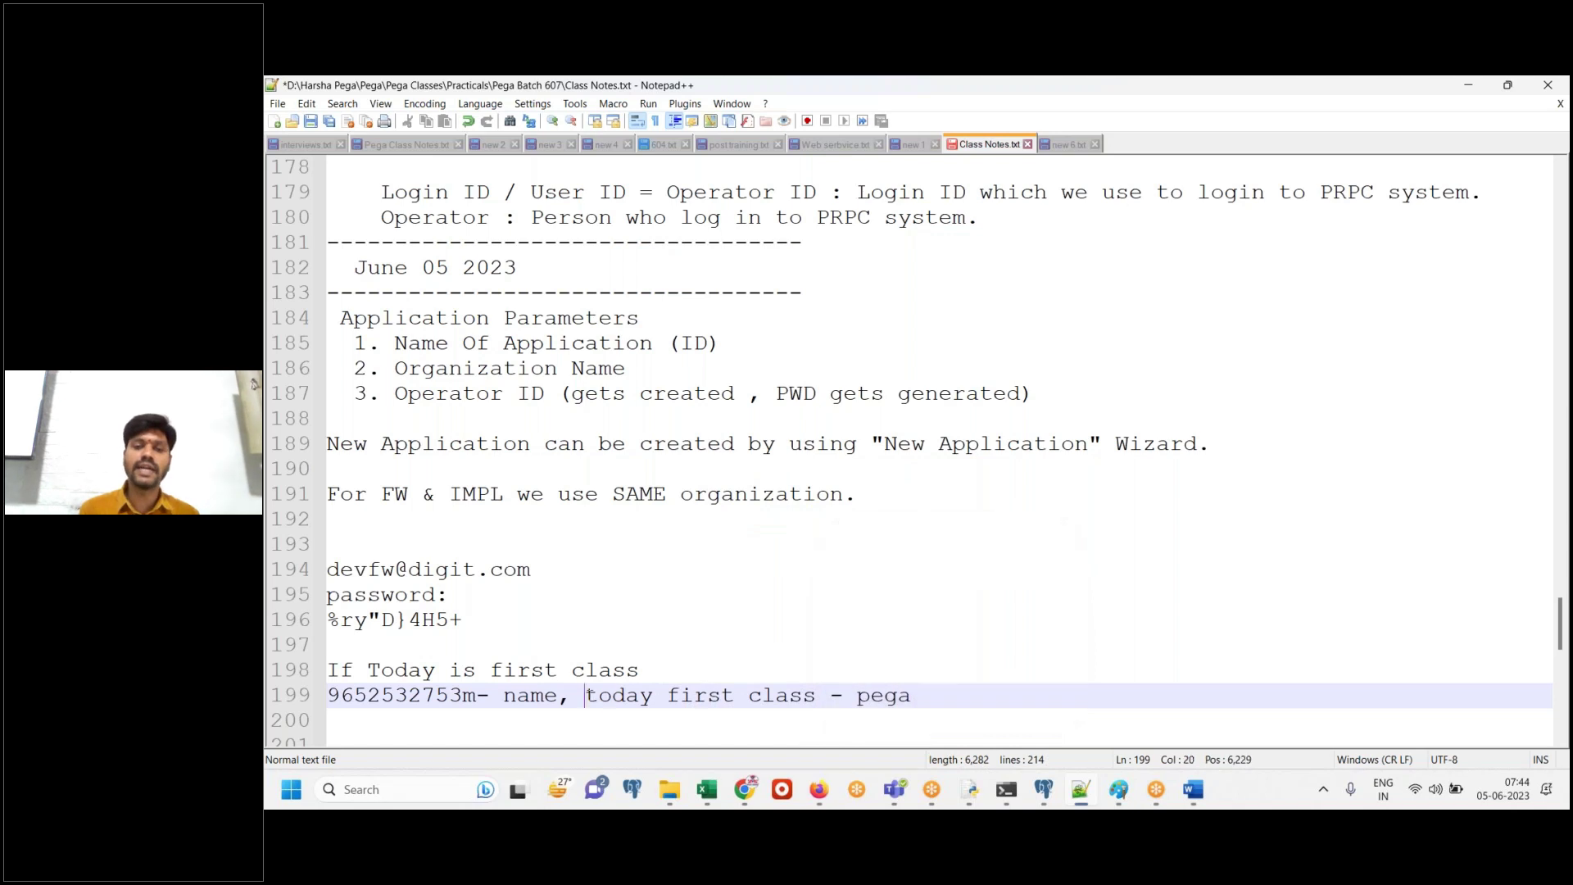
Delete the stray 'm' after the phone number on line 199
drag(585, 695, 899, 702)
click(530, 697)
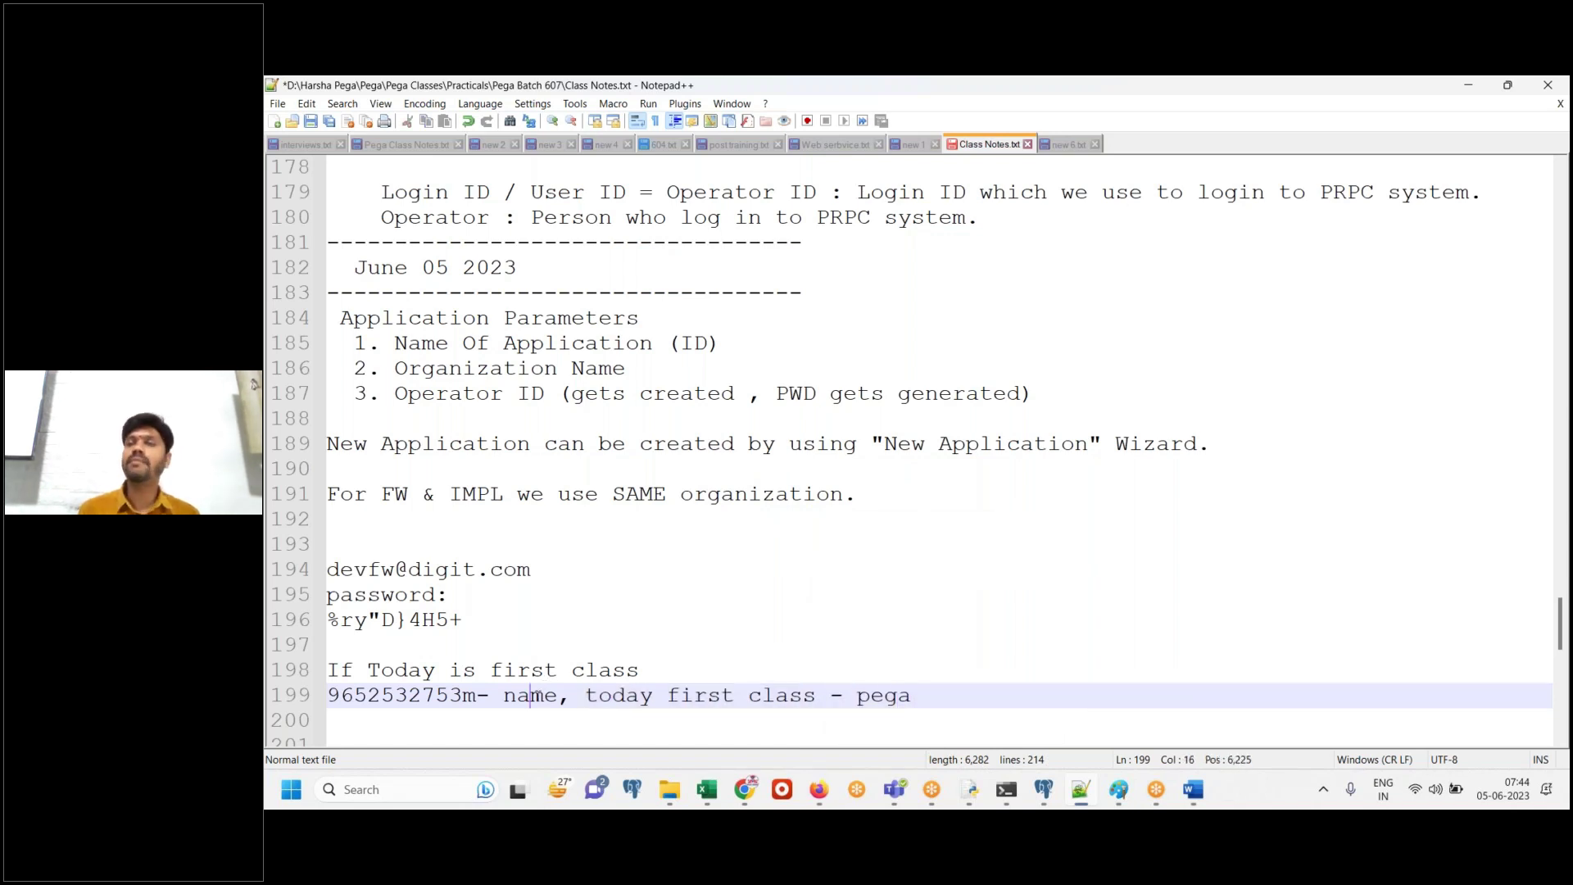
click(471, 695)
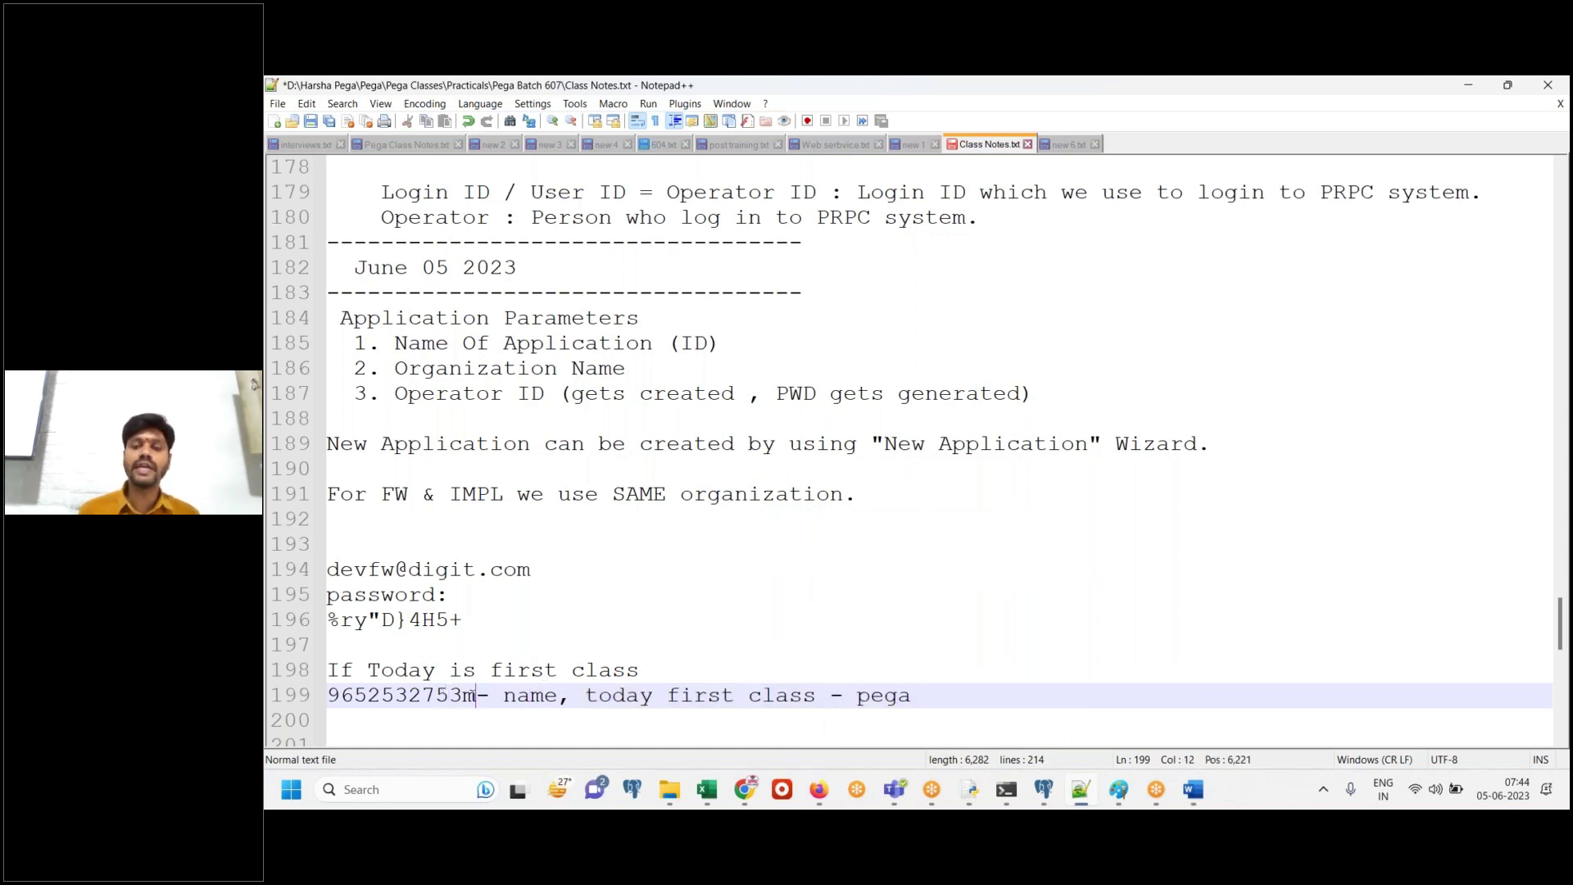
key(BackSpace)
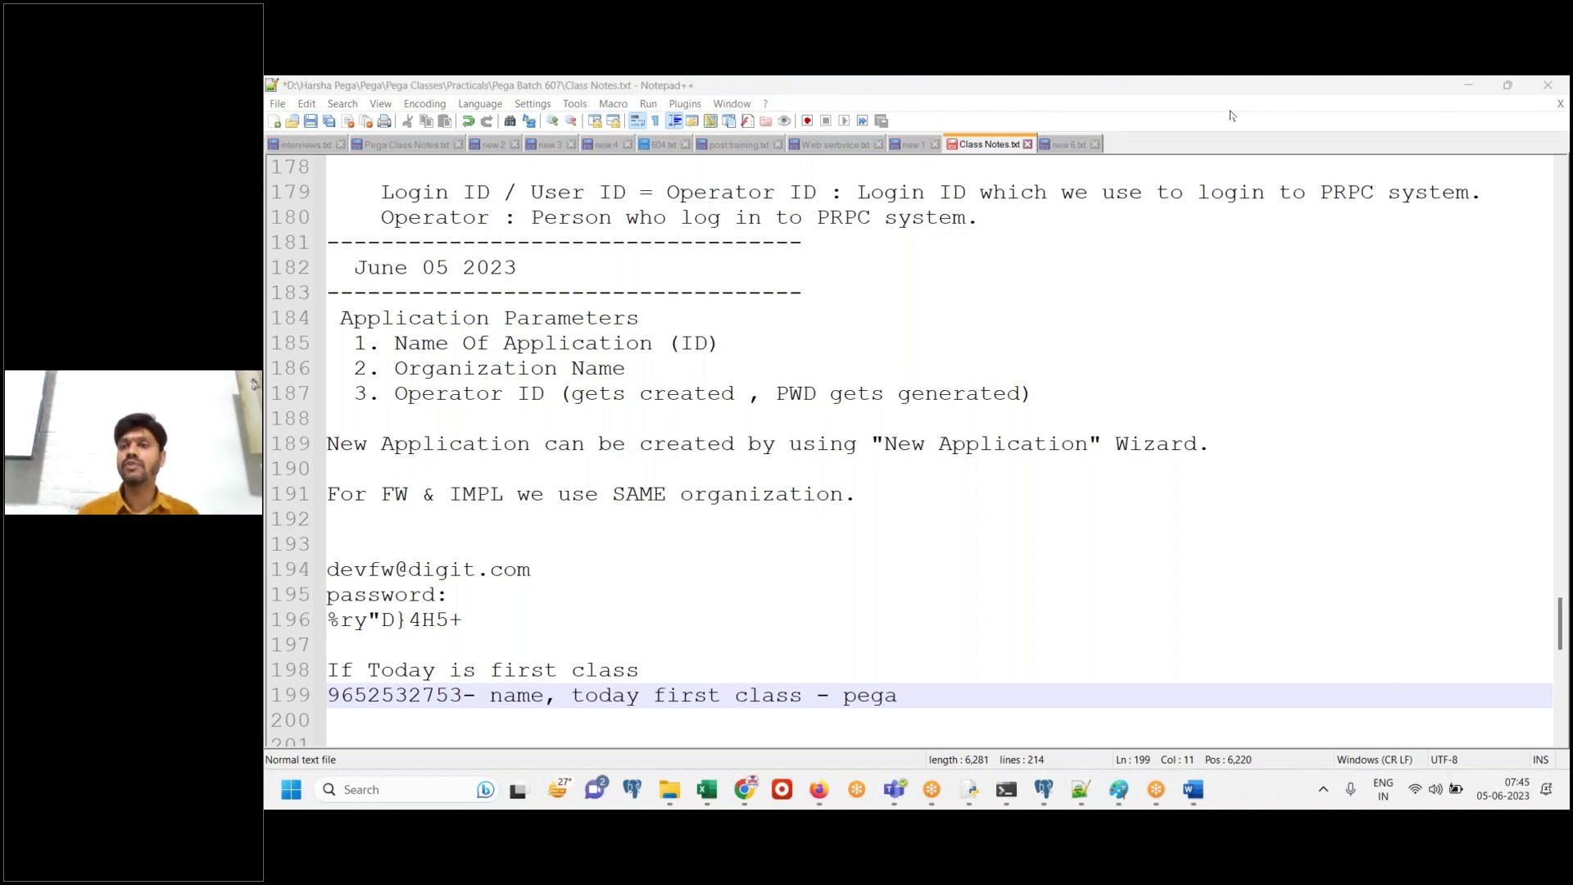
Open the Digit Insurance application type in Pega Dev Studio
click(1083, 798)
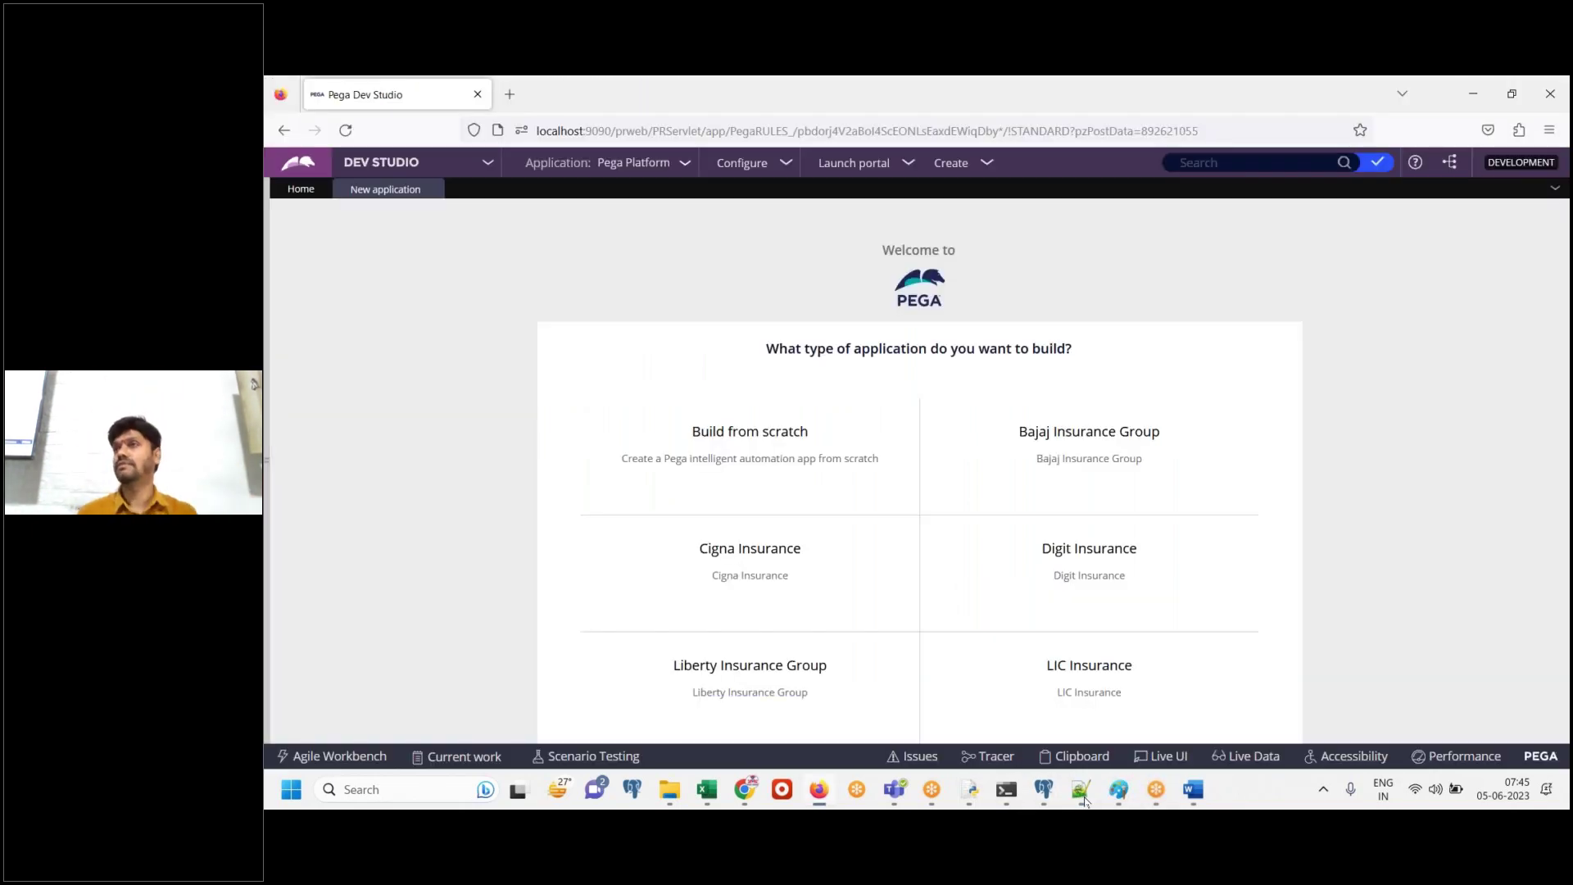
mouse_move(1095, 578)
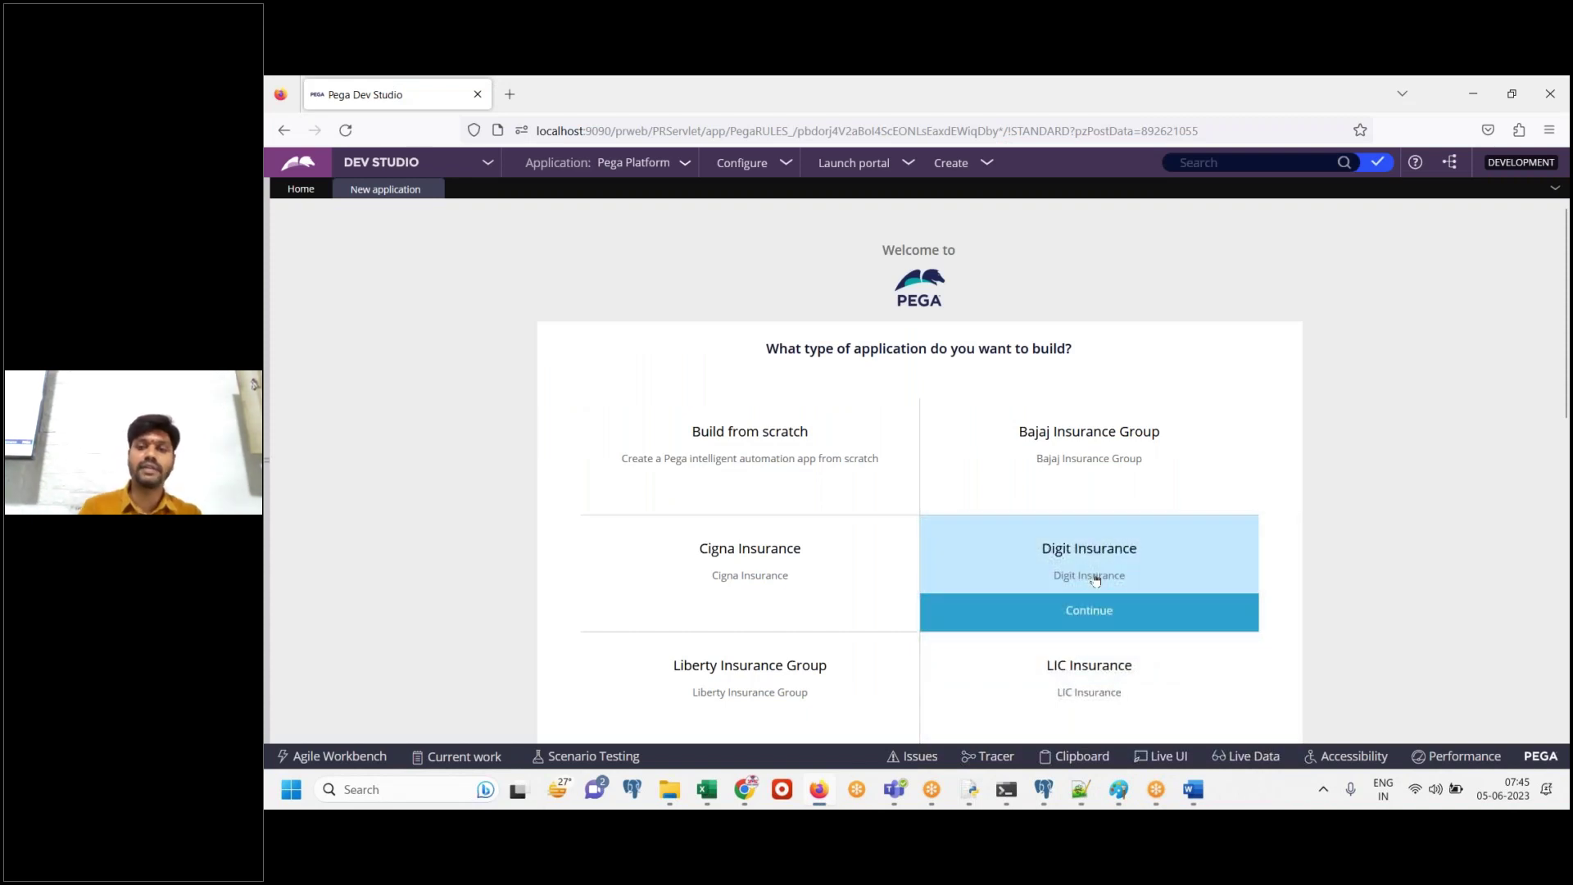
click(1098, 565)
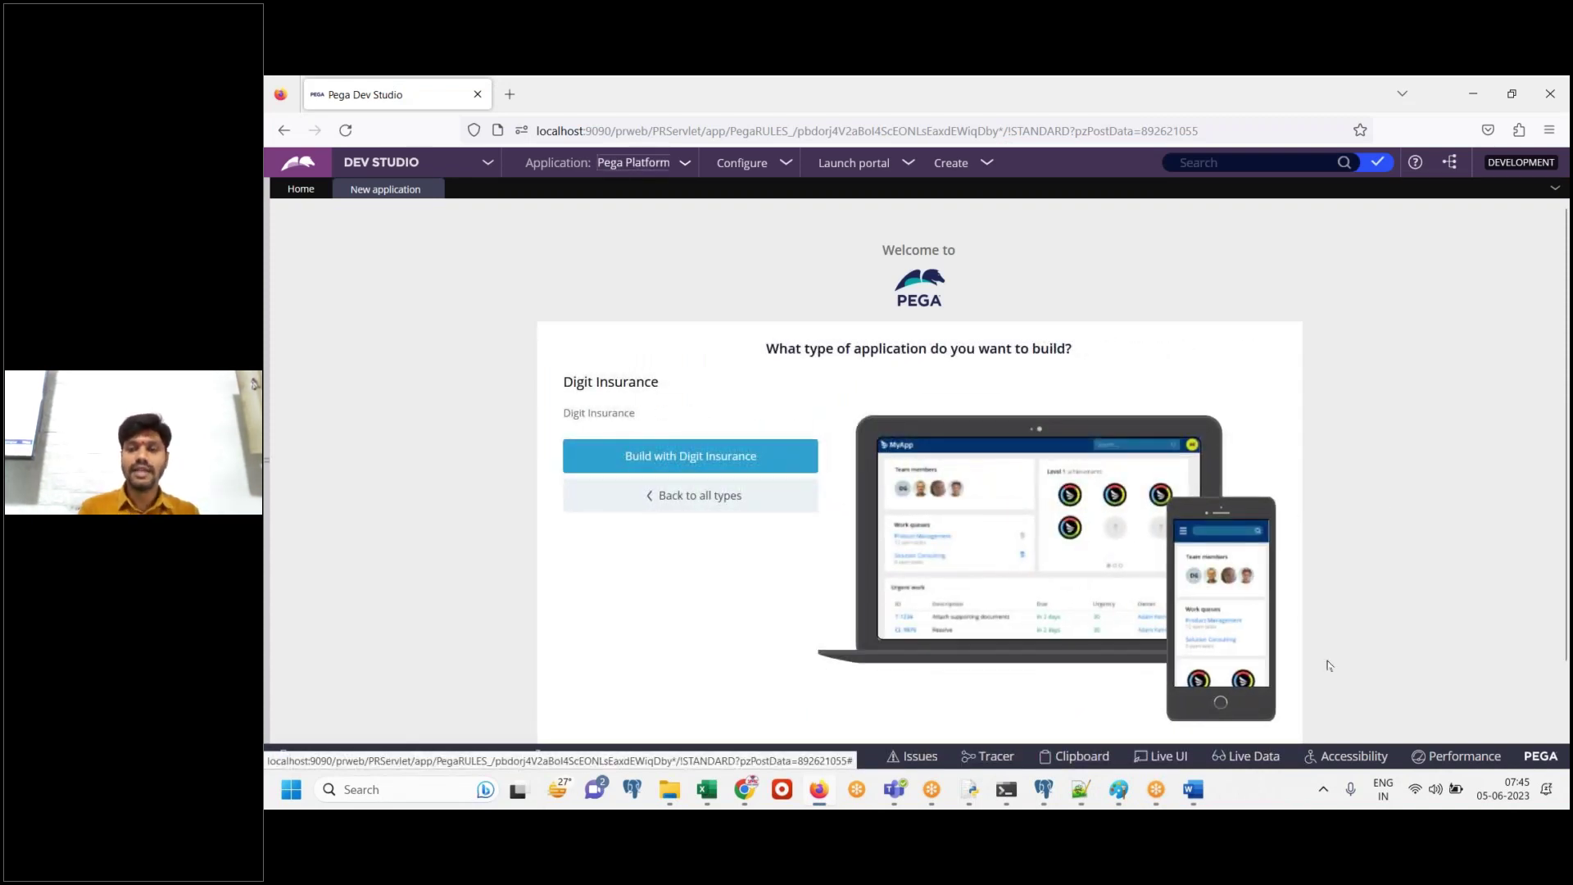
click(1195, 793)
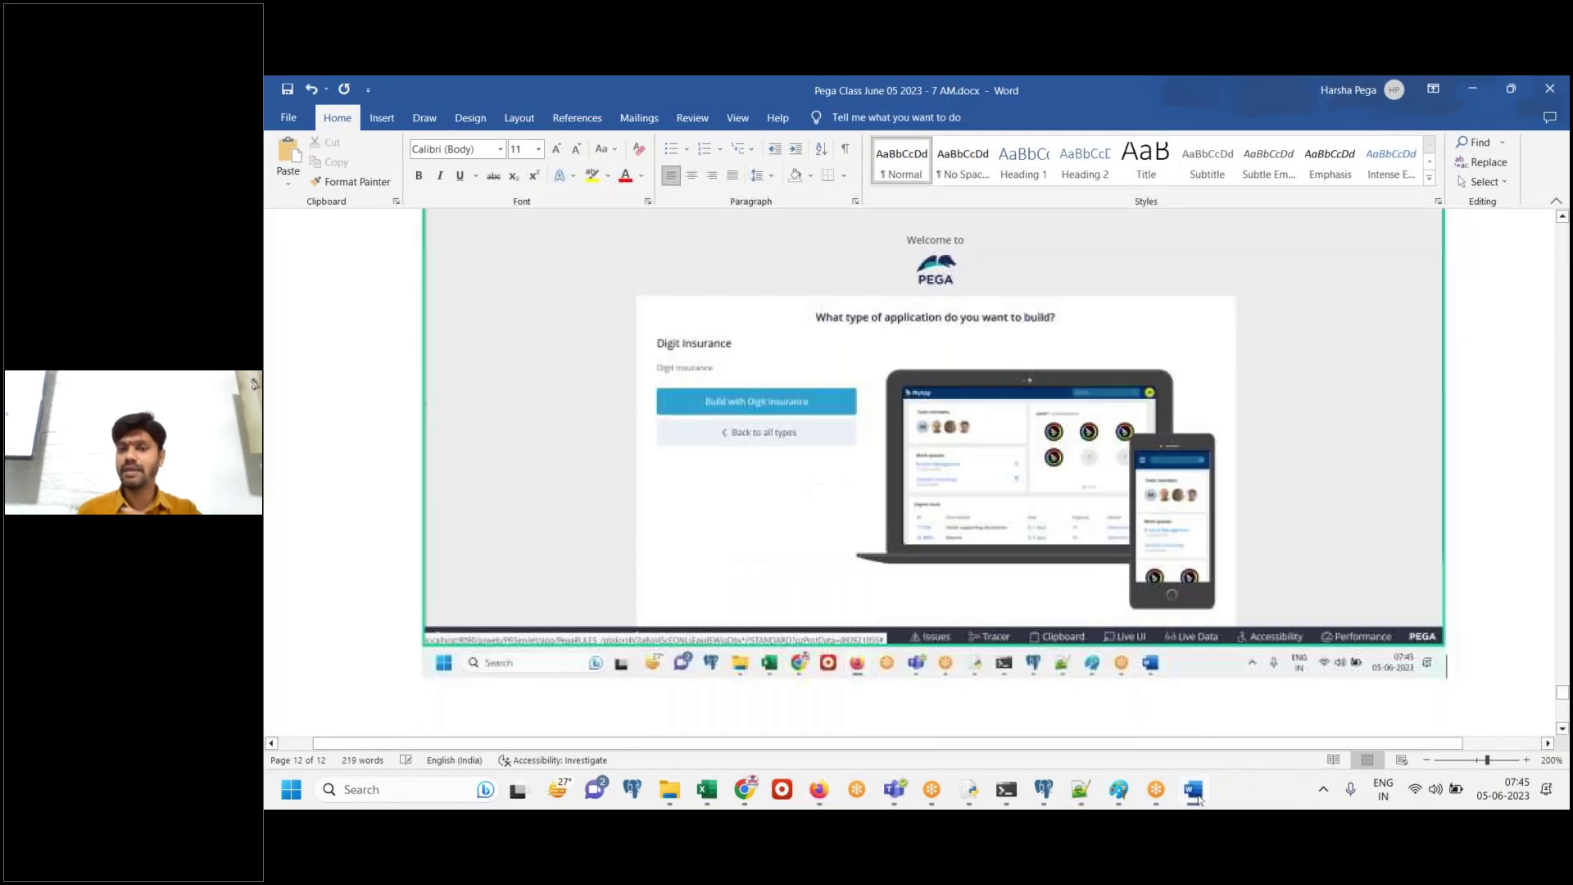
click(1194, 793)
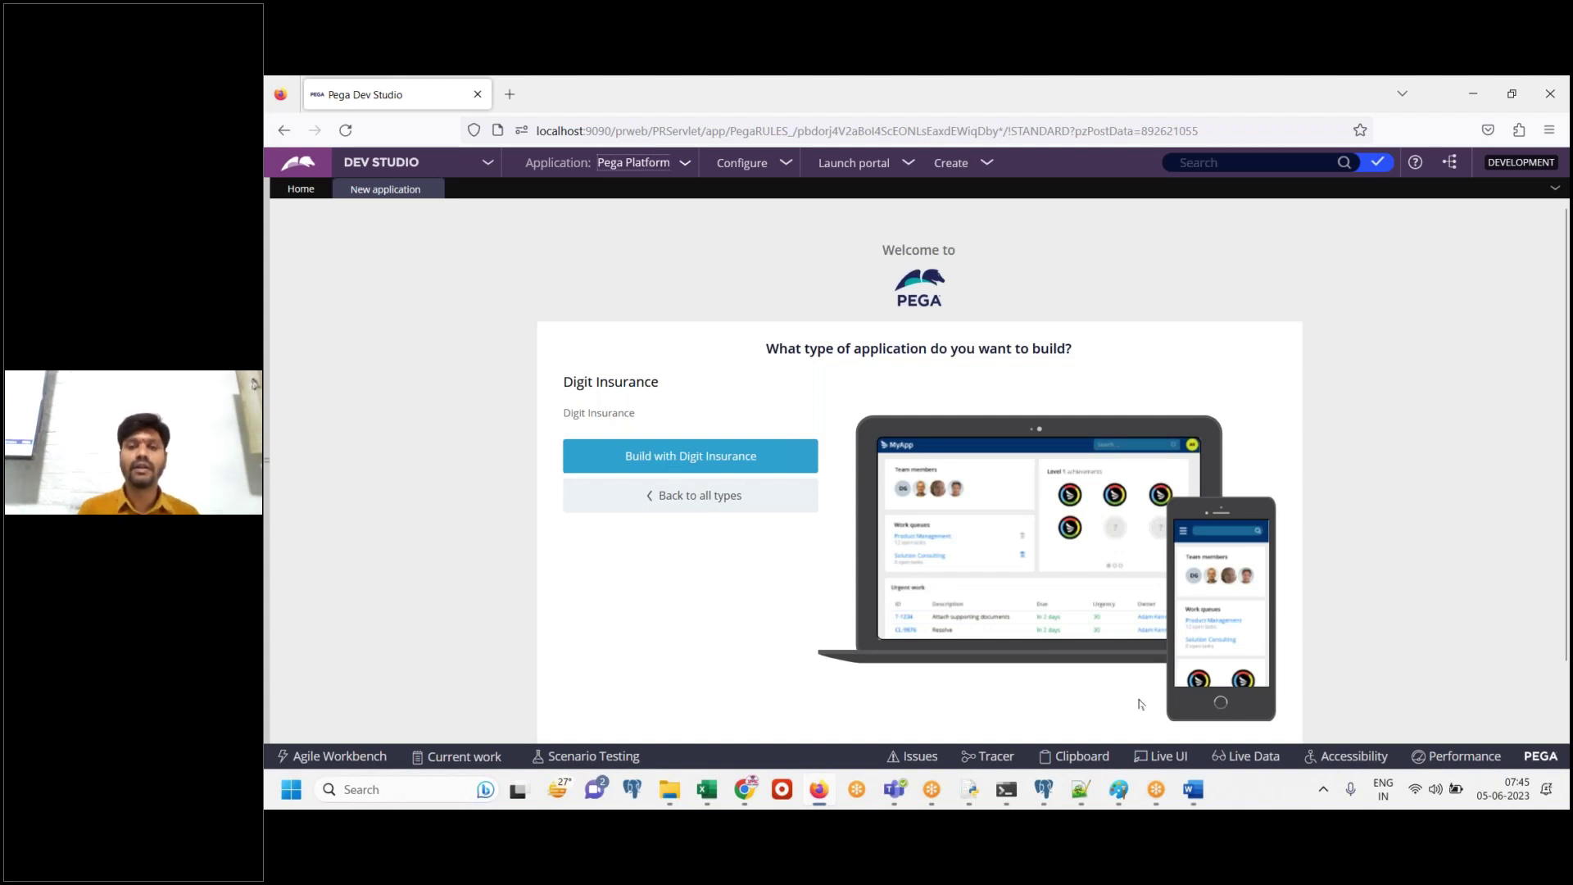
Note 'Click on Built with Digit Insurance' in Word, correct the spelling, and save
click(1190, 790)
text(Click)
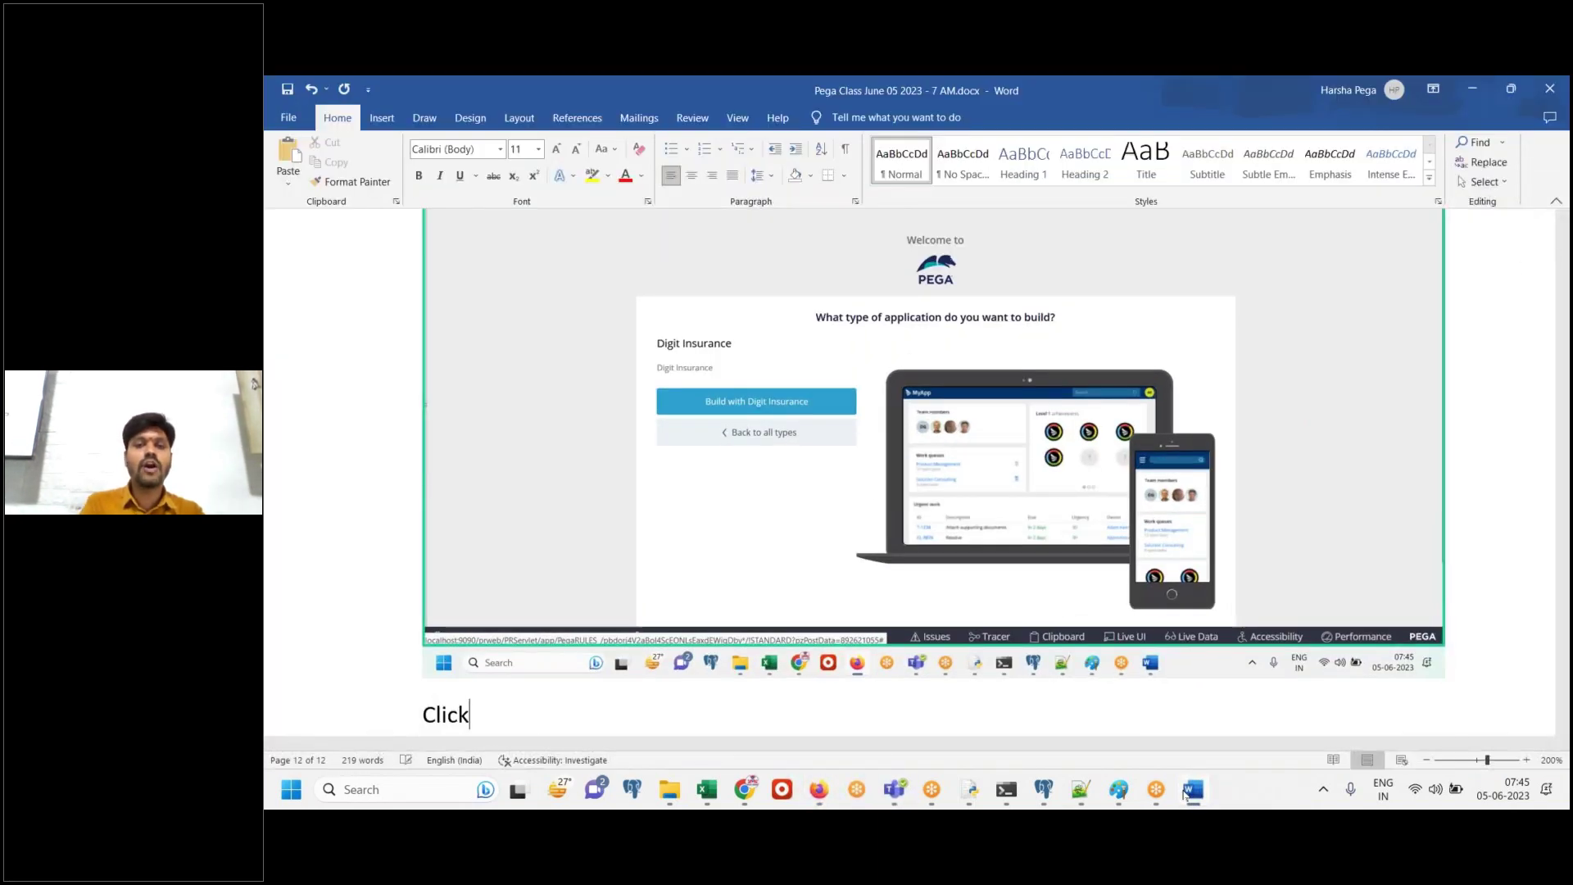
text( on Built w)
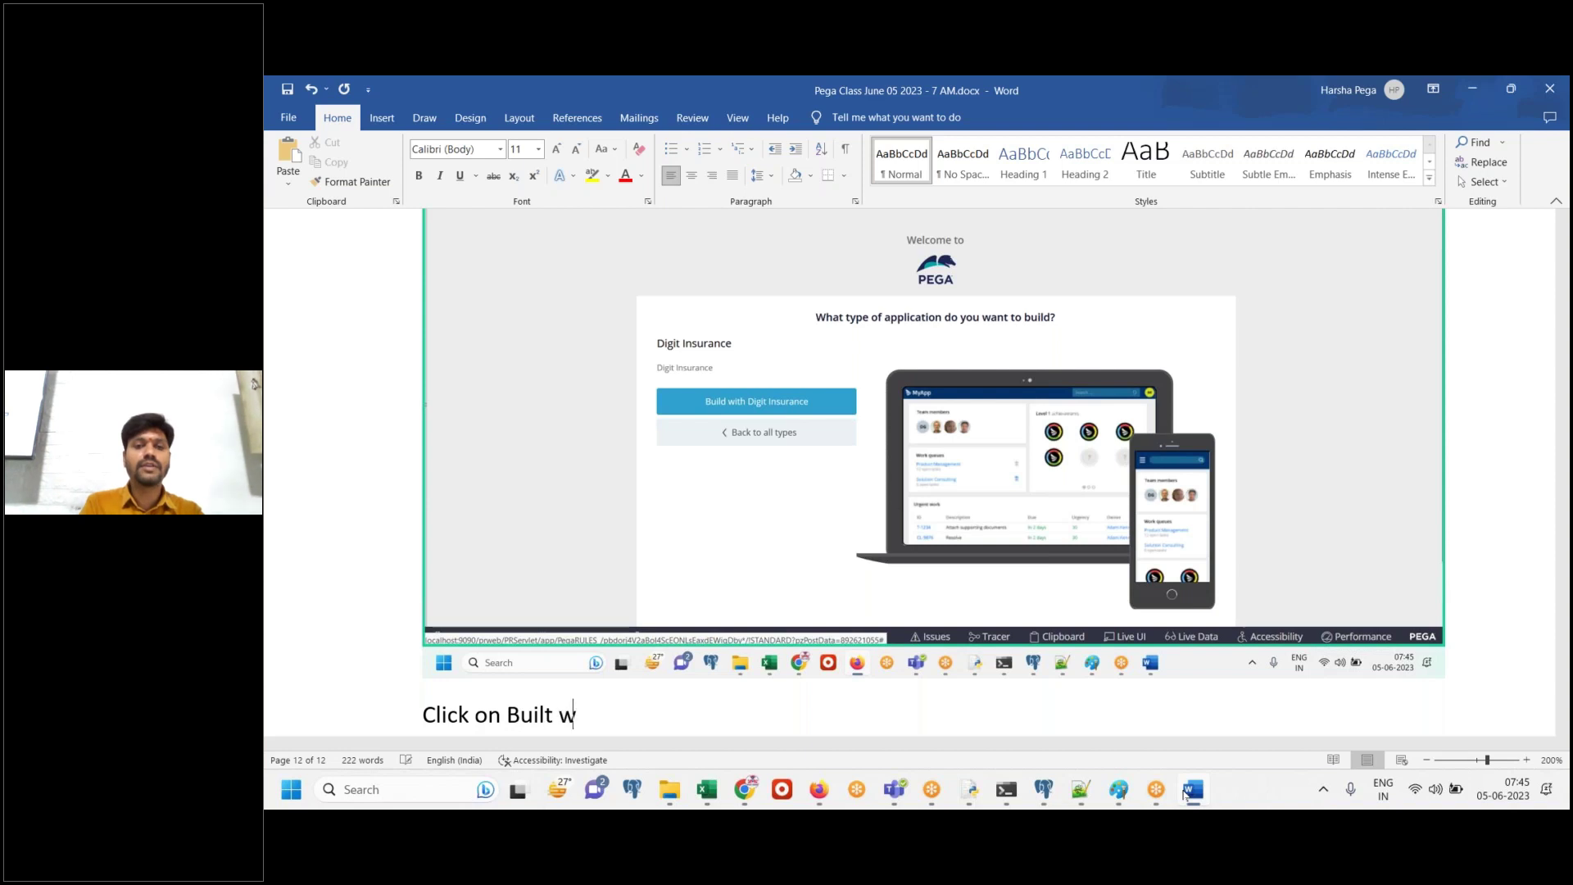
text(ith Digit Insruance)
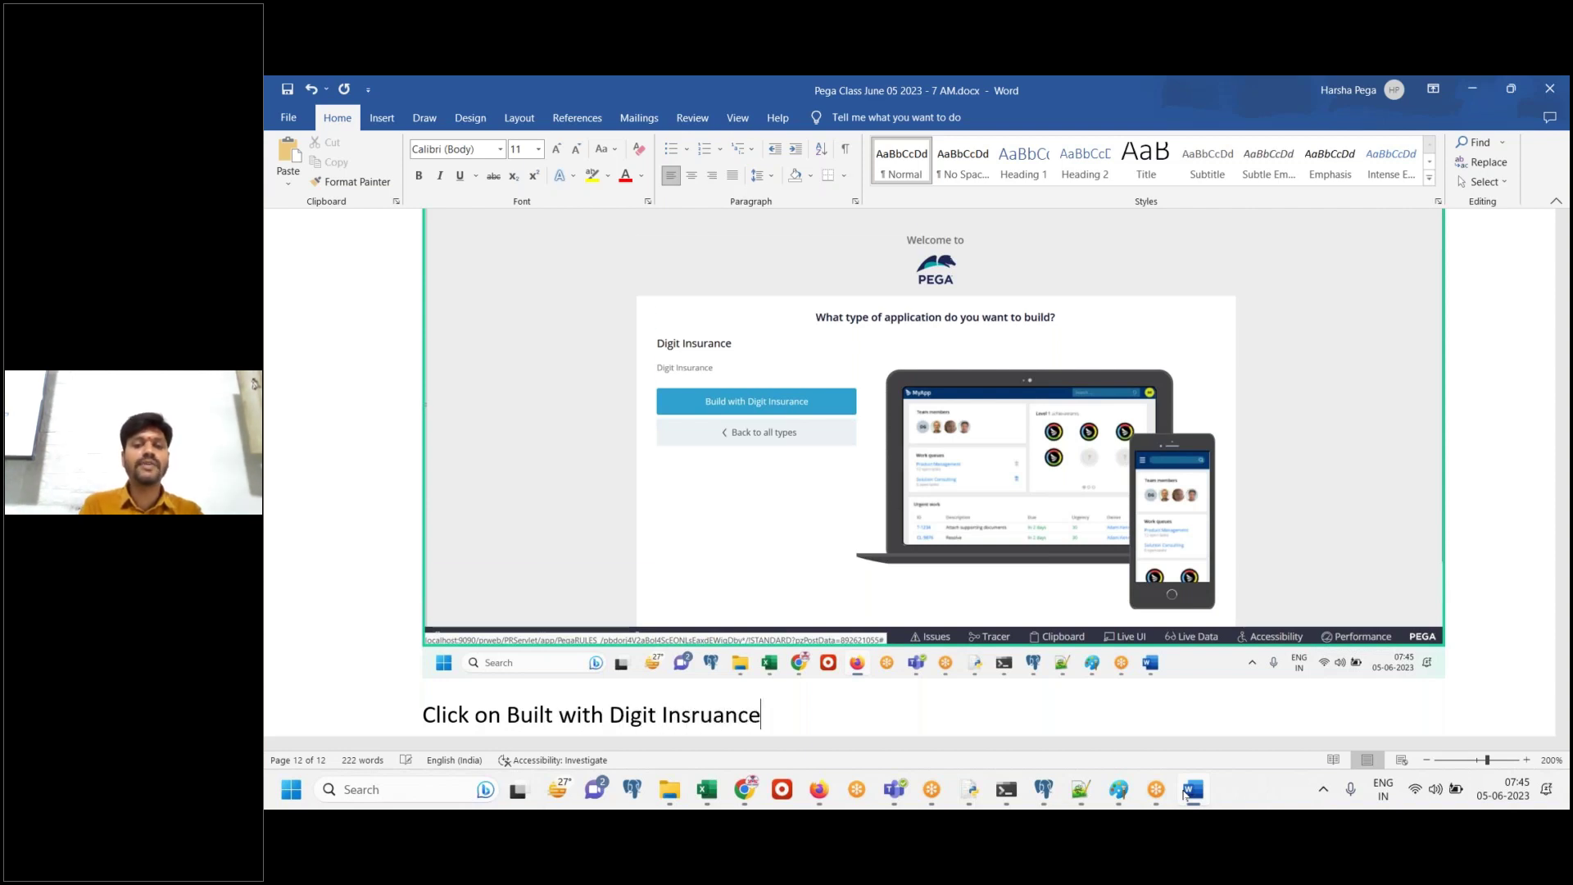
key(Return)
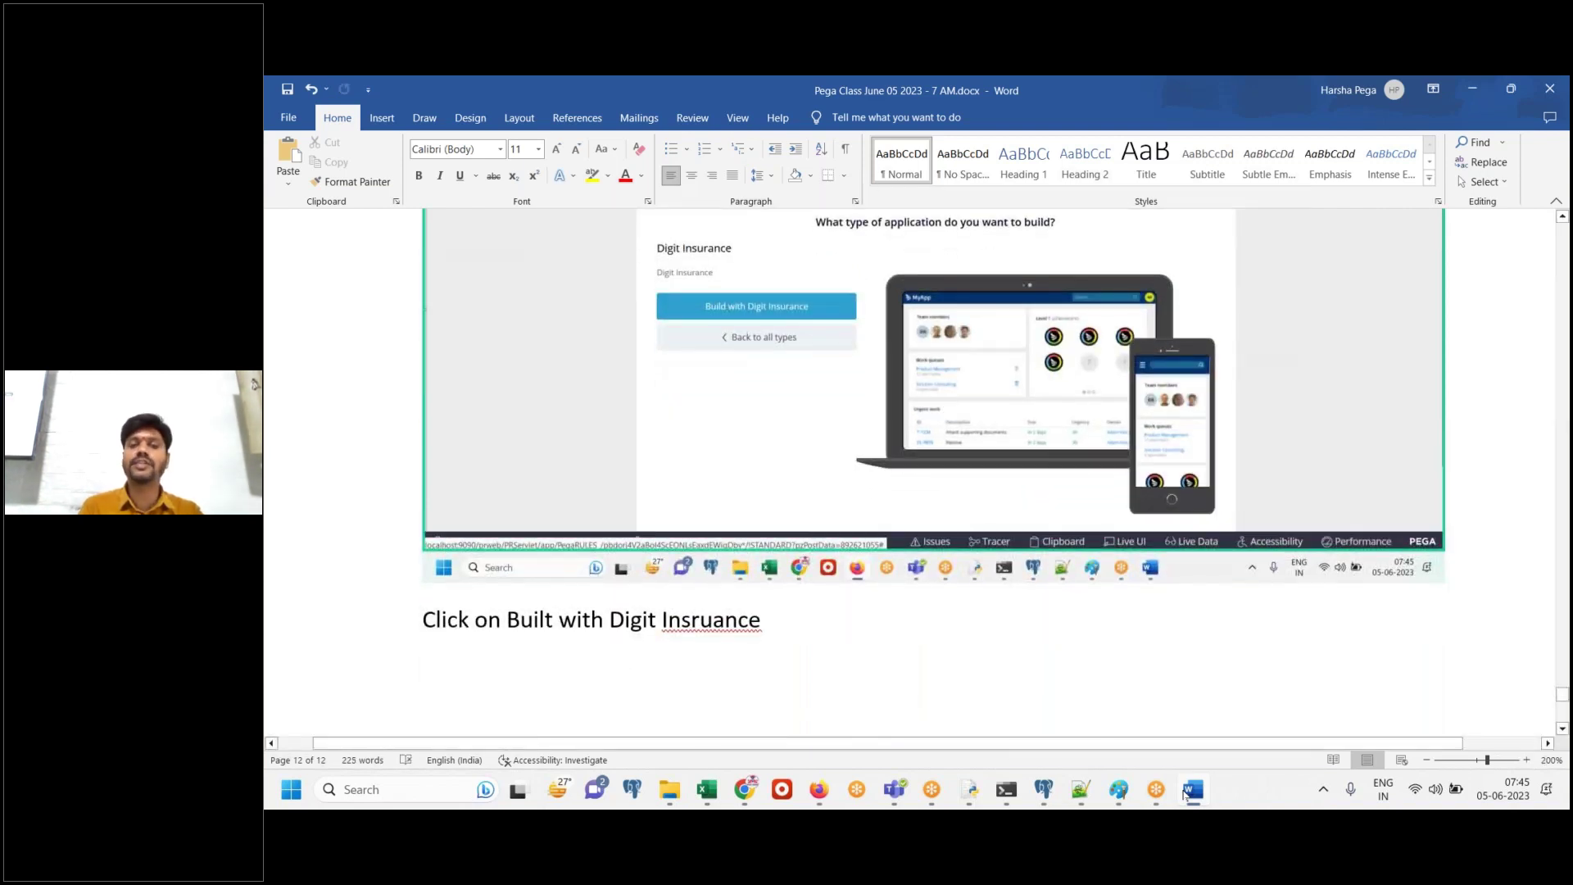
right_click(721, 621)
click(729, 307)
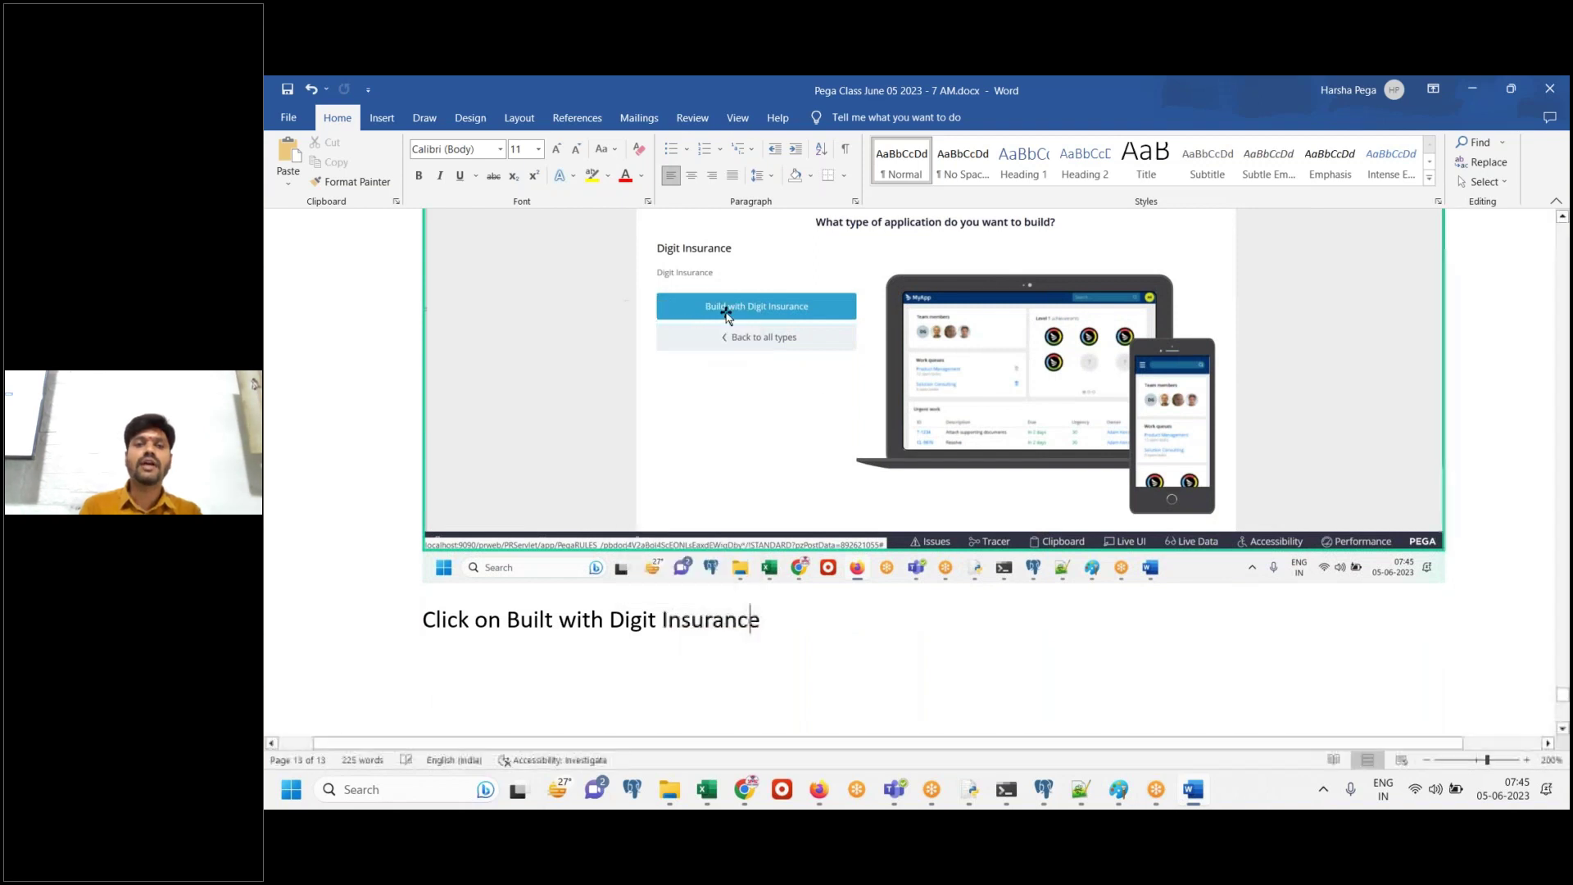
key(Down)
key(ctrl+s)
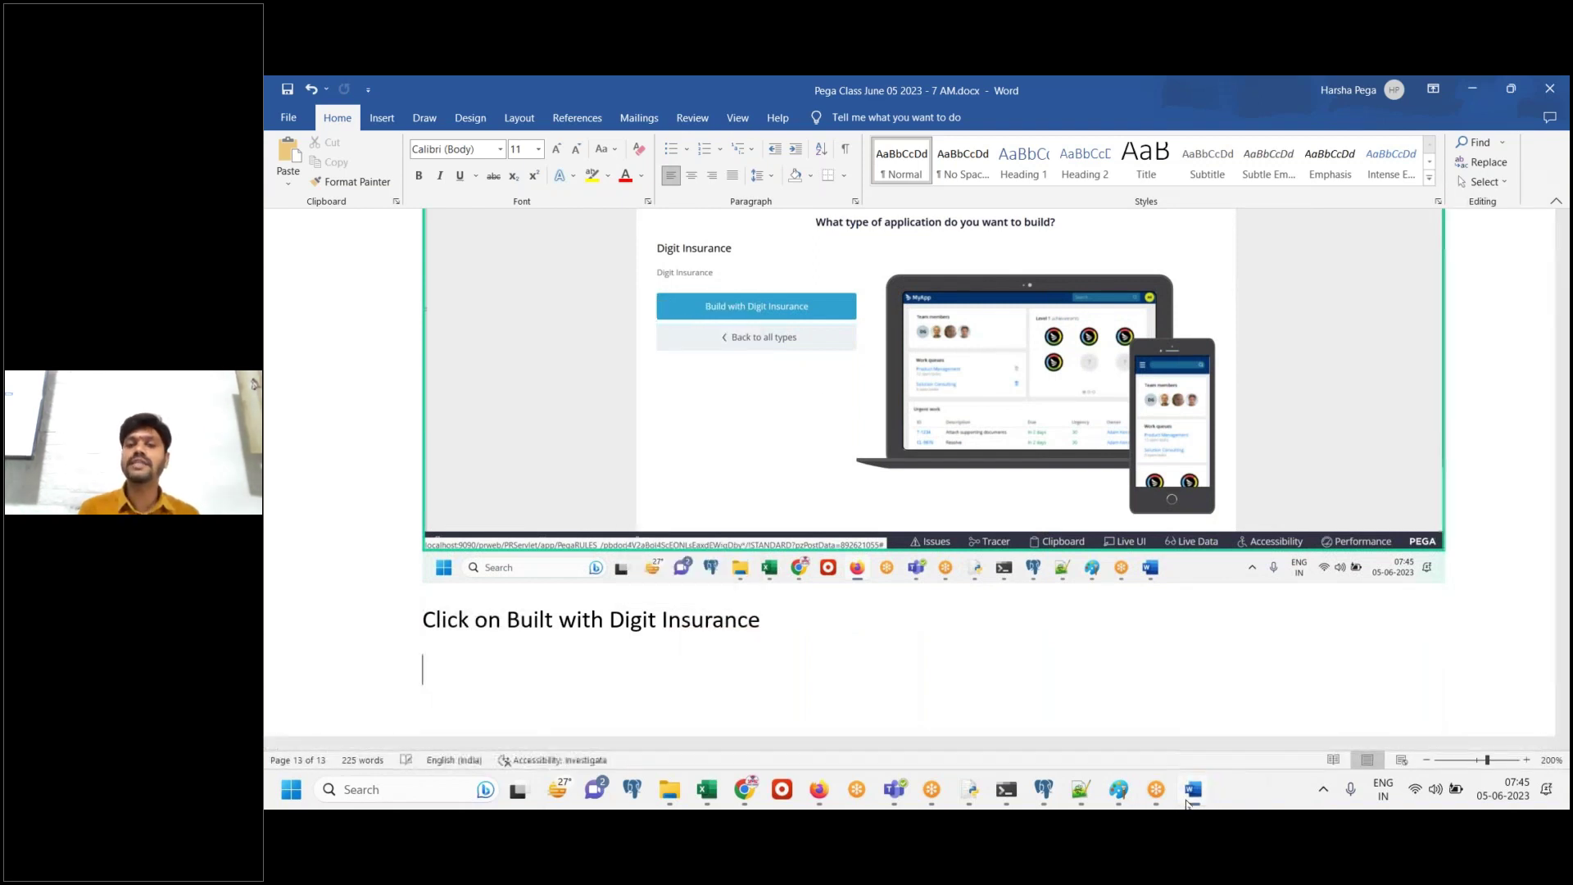
key(alt+Tab)
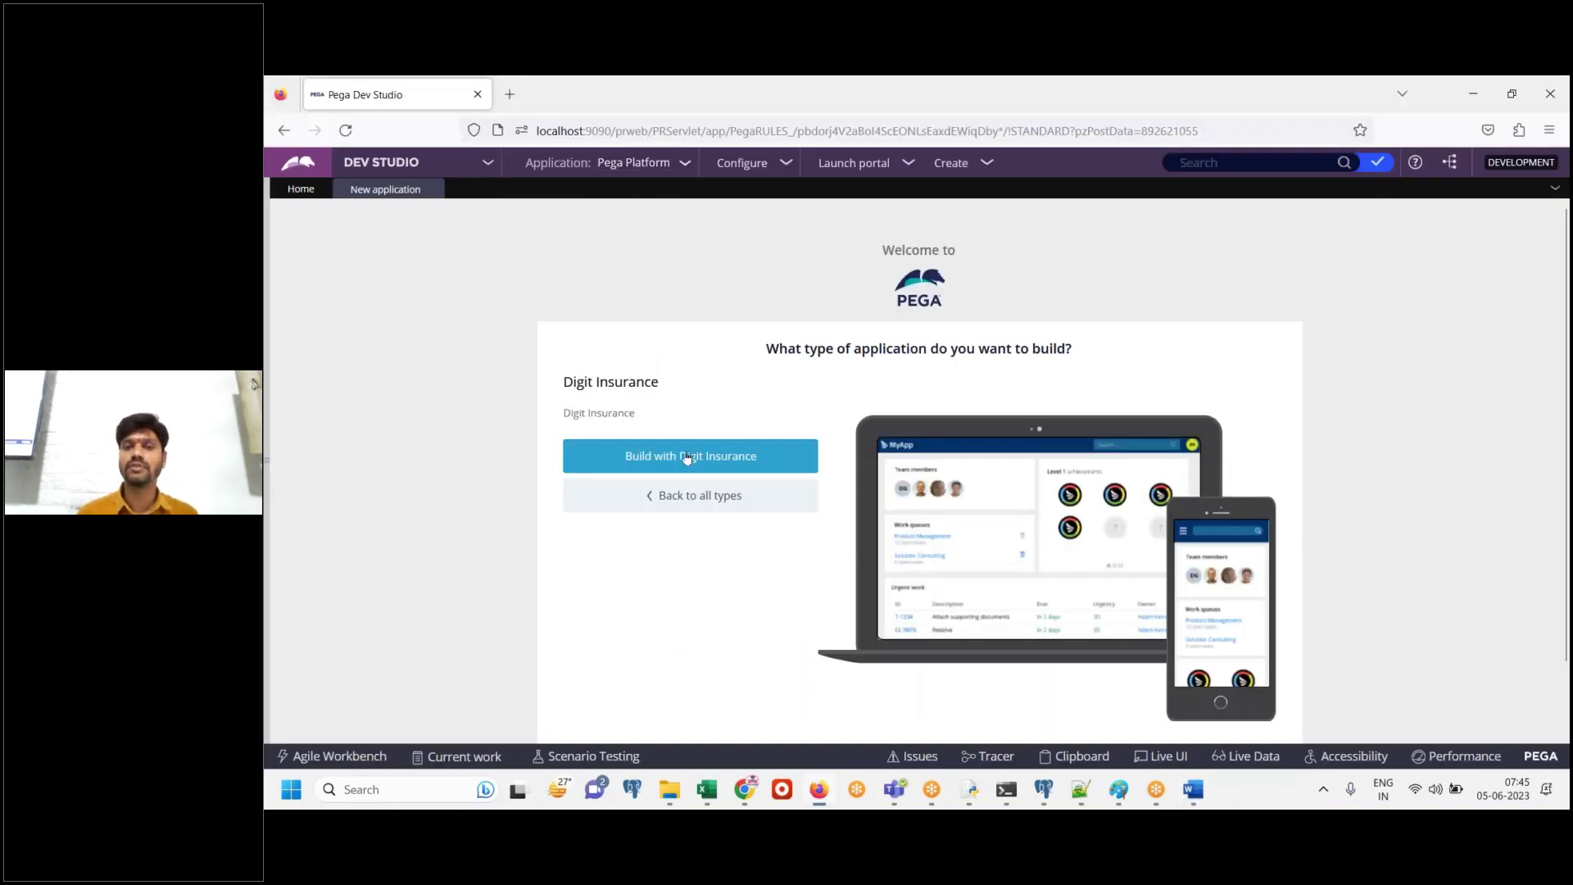
Build the new application from Digit Insurance and note 'Continue' in Word
click(687, 457)
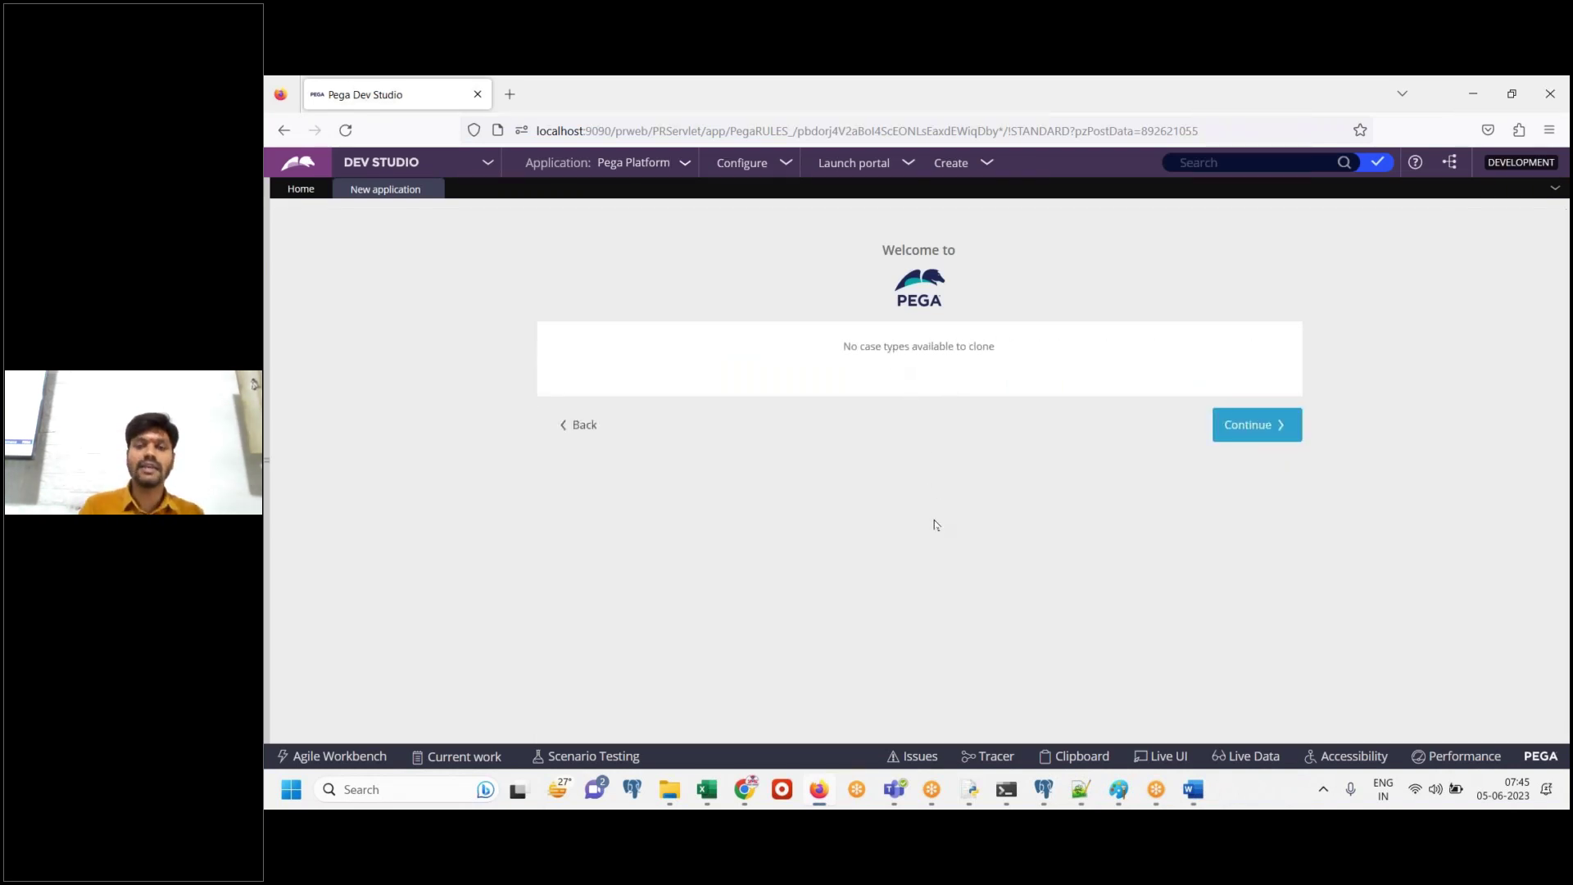
click(1195, 799)
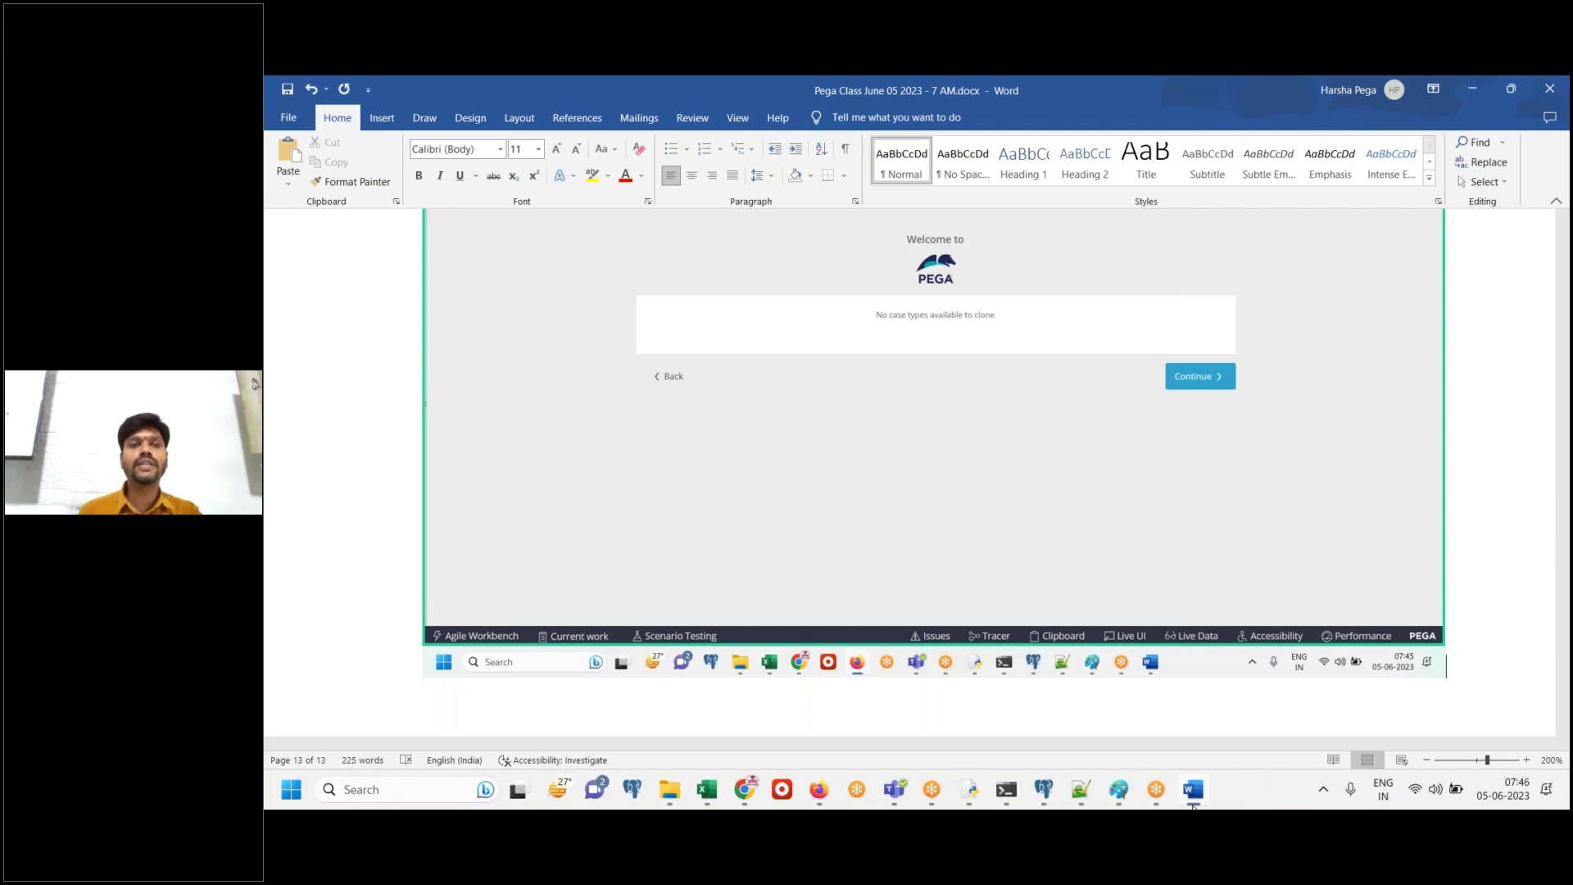
scroll(1513, 625, up, 5)
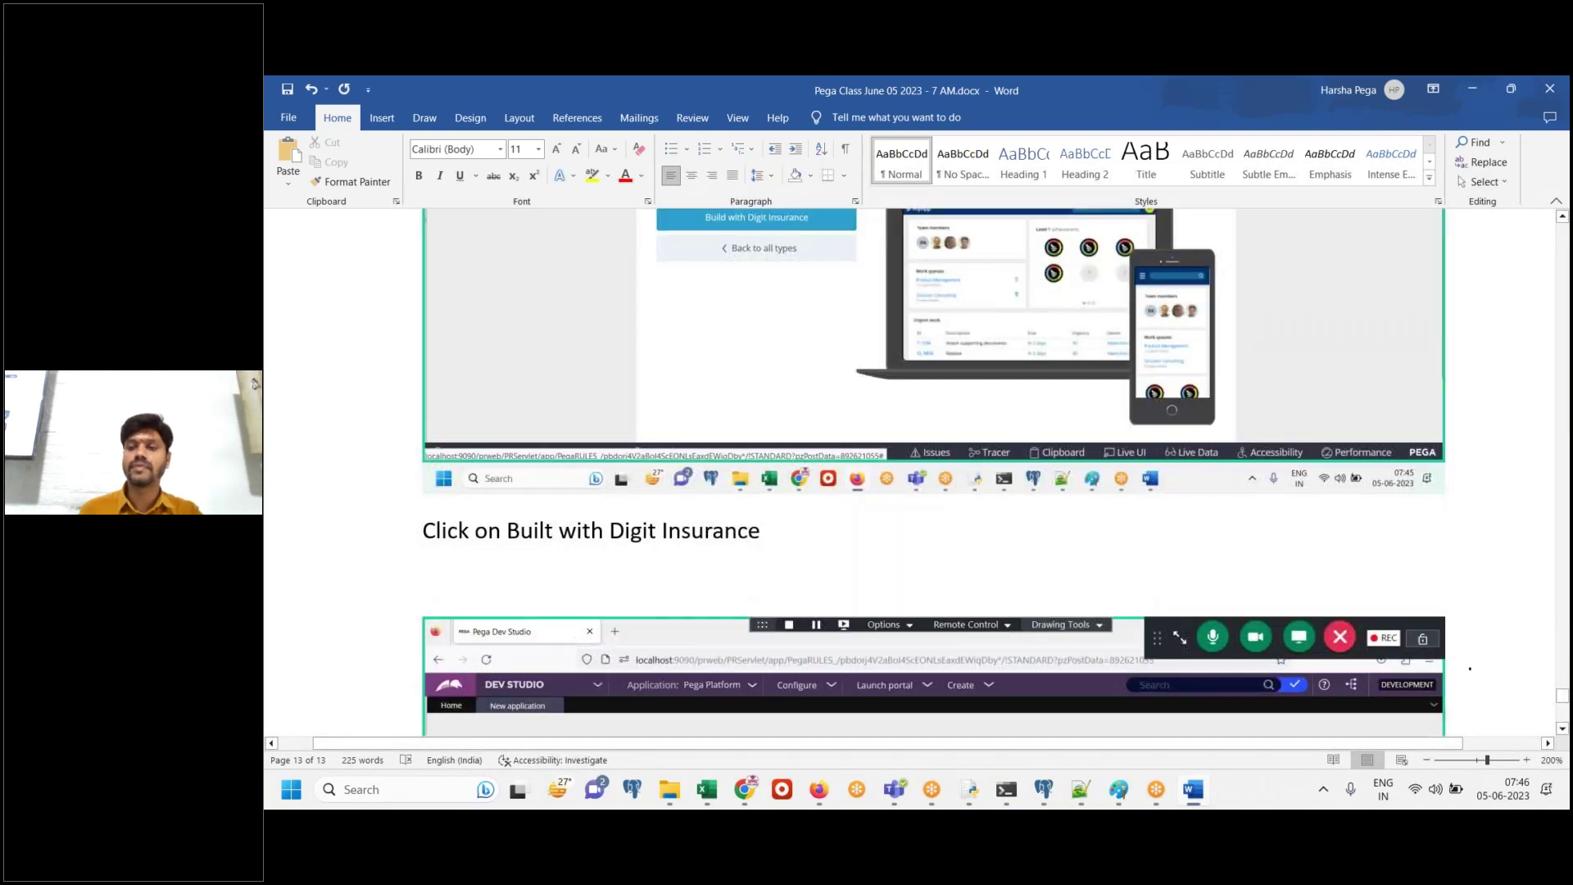
scroll(1467, 667, down, 5)
key(Return)
text(Continue)
key(Return)
key(alt+Tab)
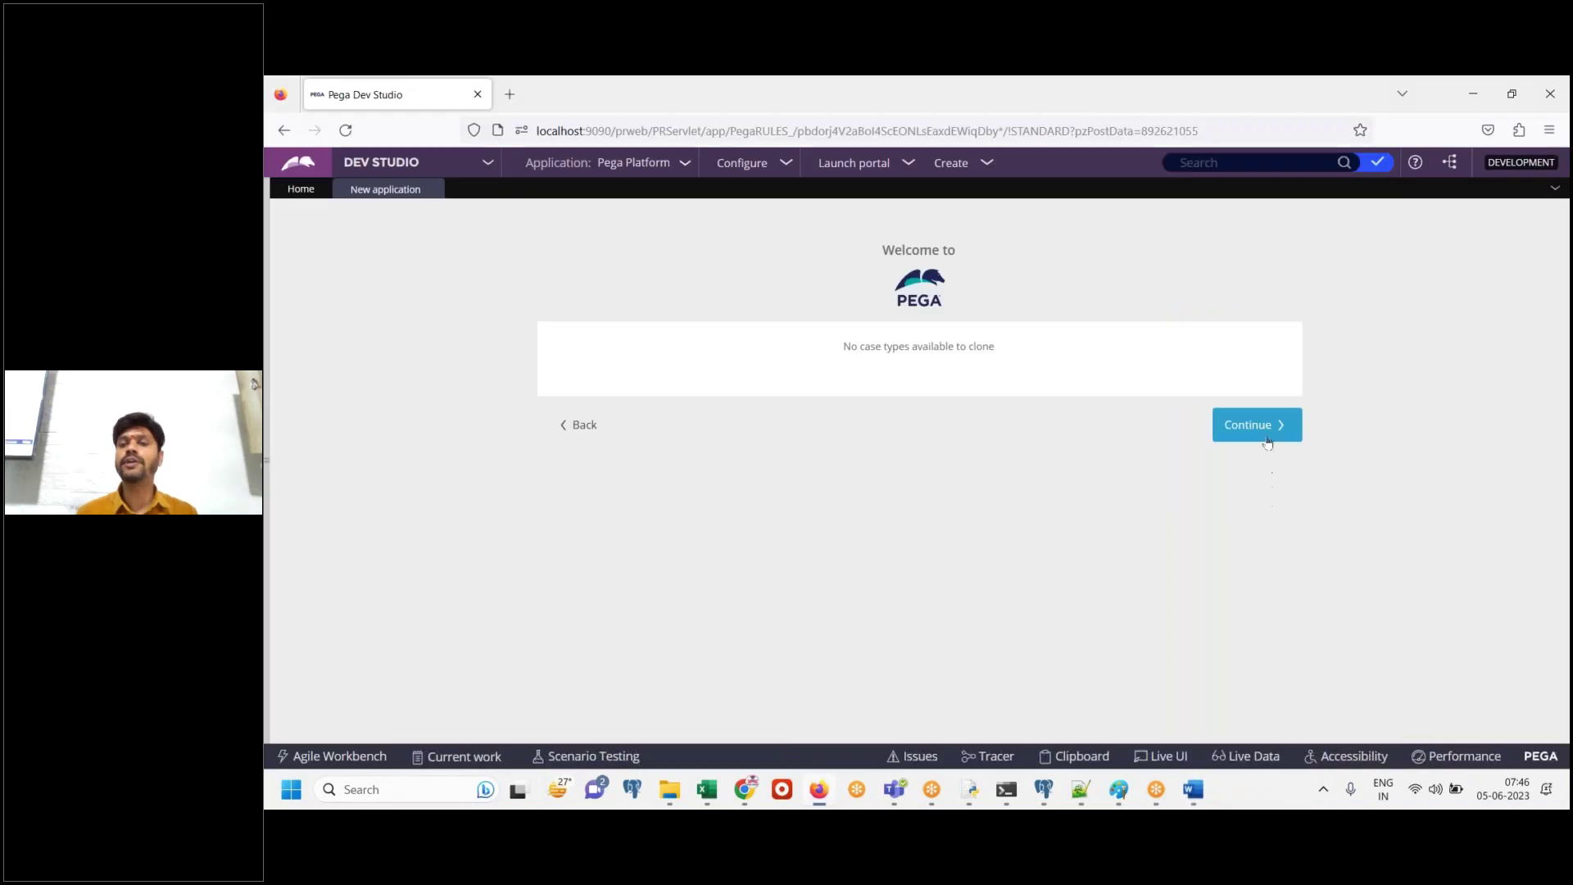
Continue past case types, then paste the data-types screenshot into Word captioned 'Continue'
click(1268, 441)
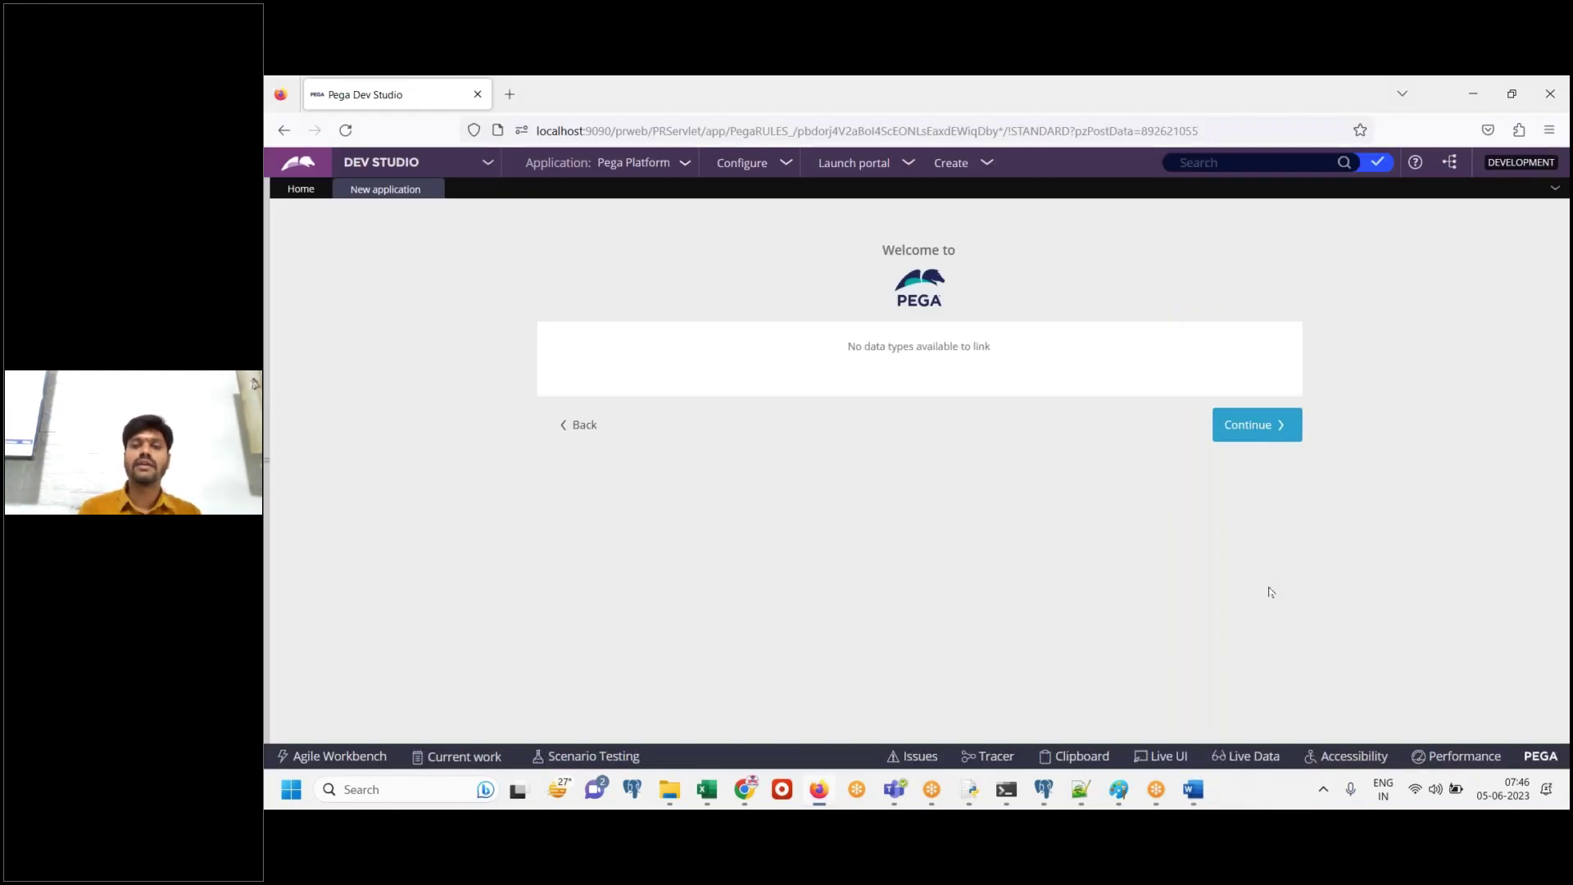
click(1192, 791)
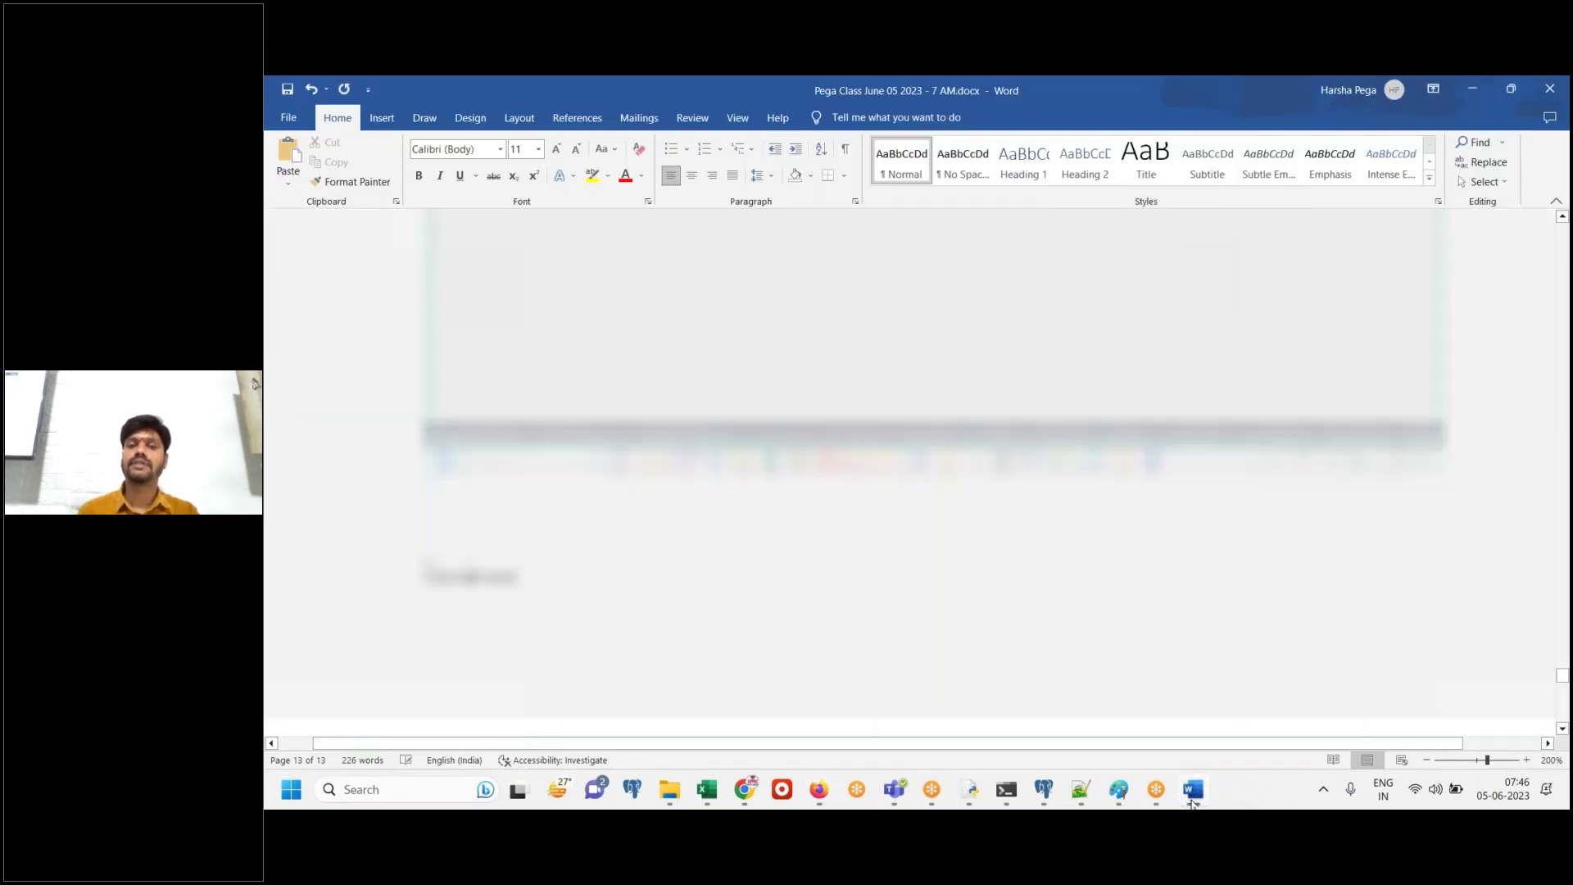
key(ctrl+v)
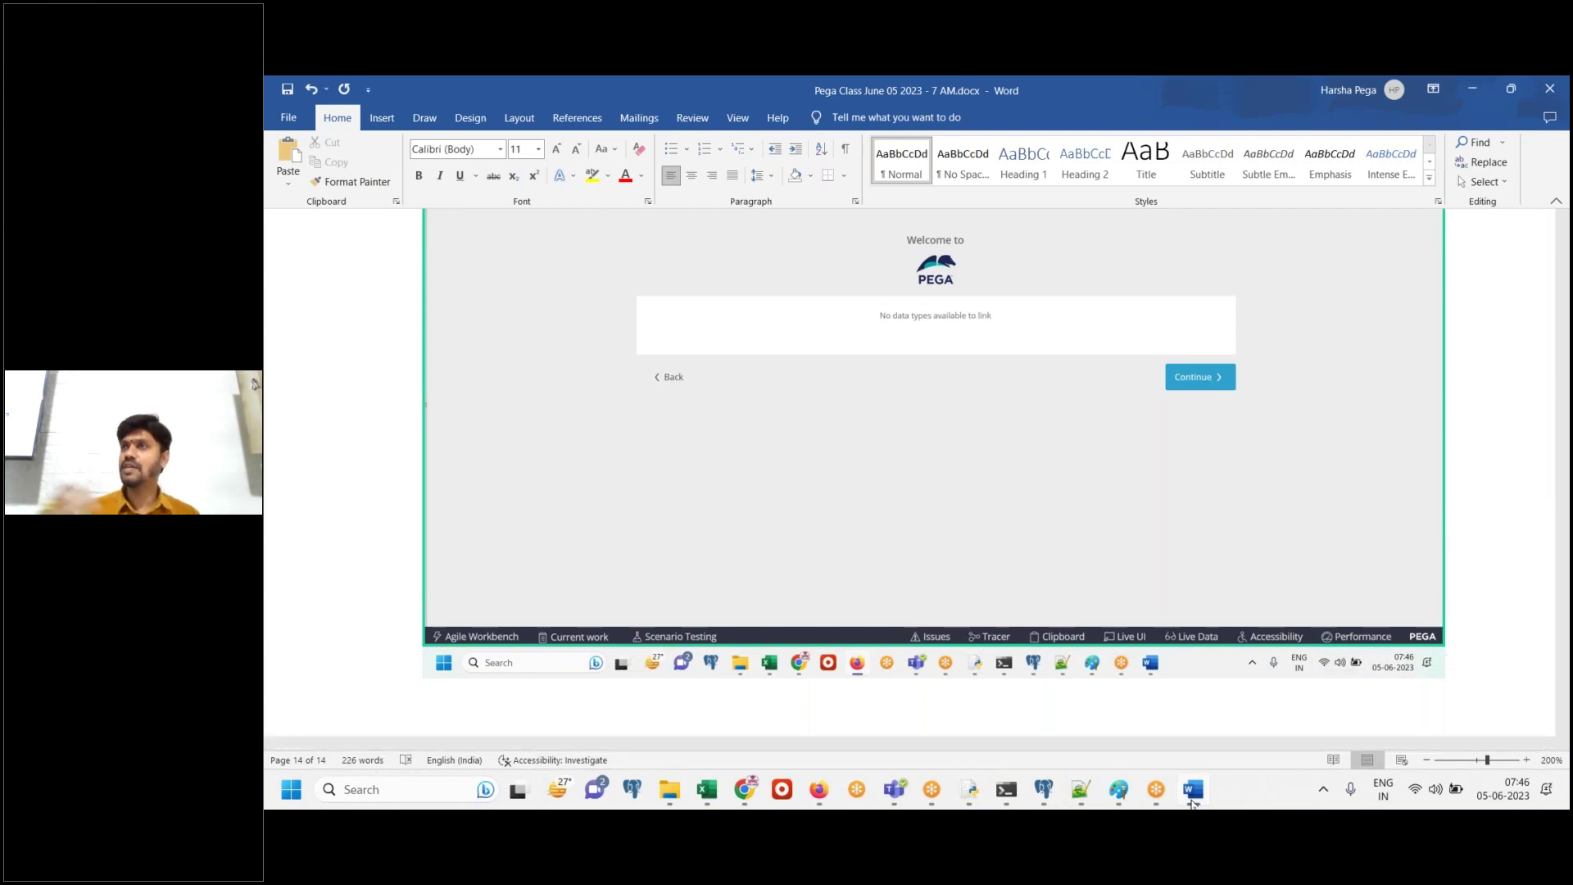
text(Continue)
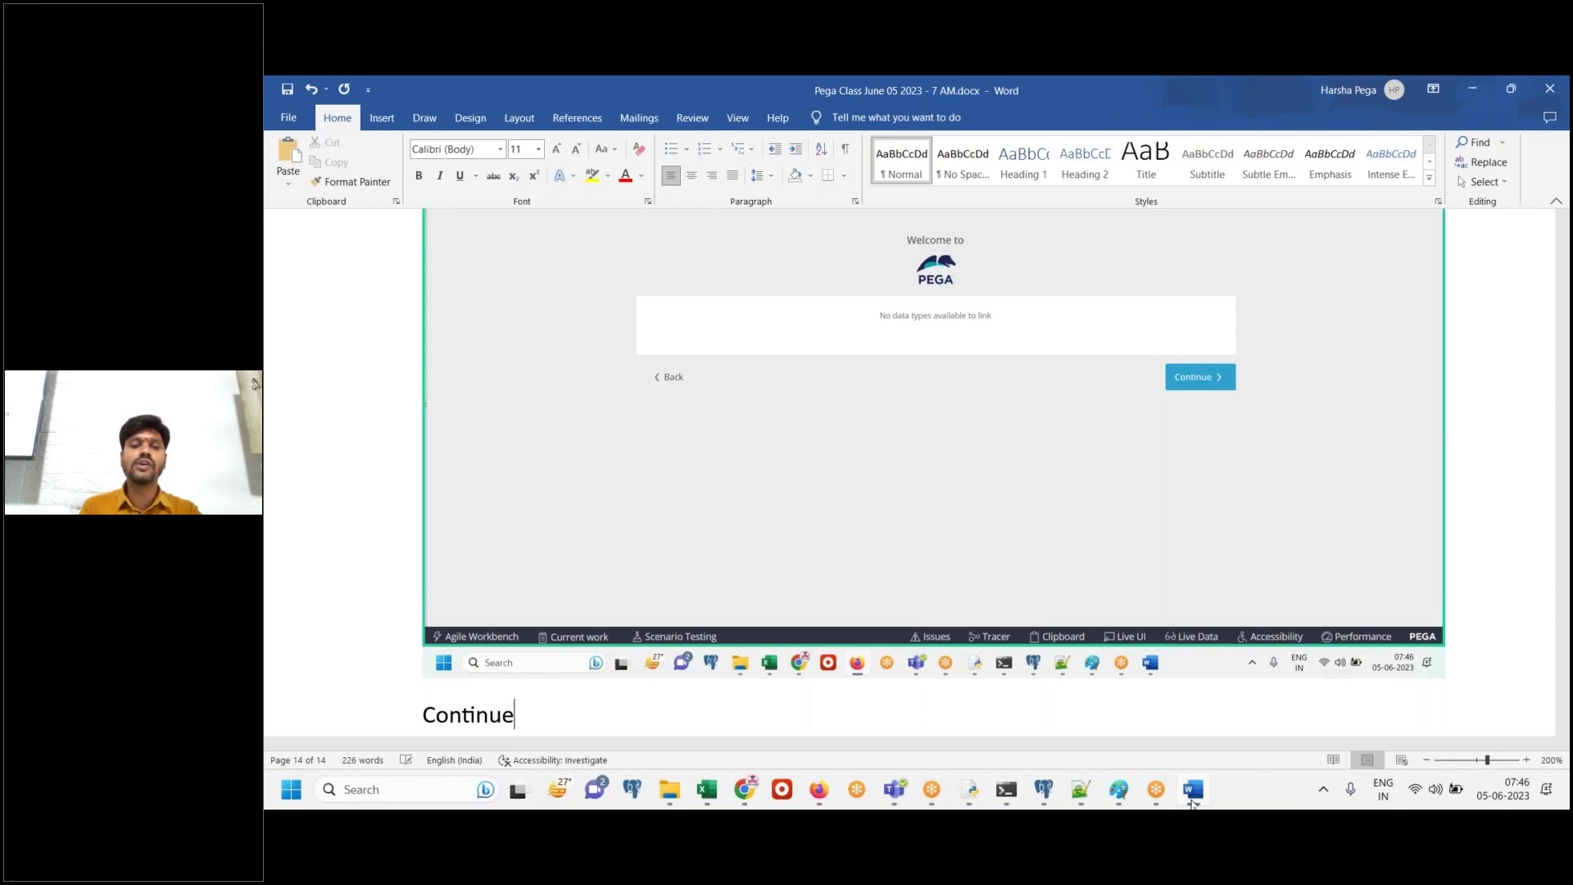
key(Return)
click(1193, 791)
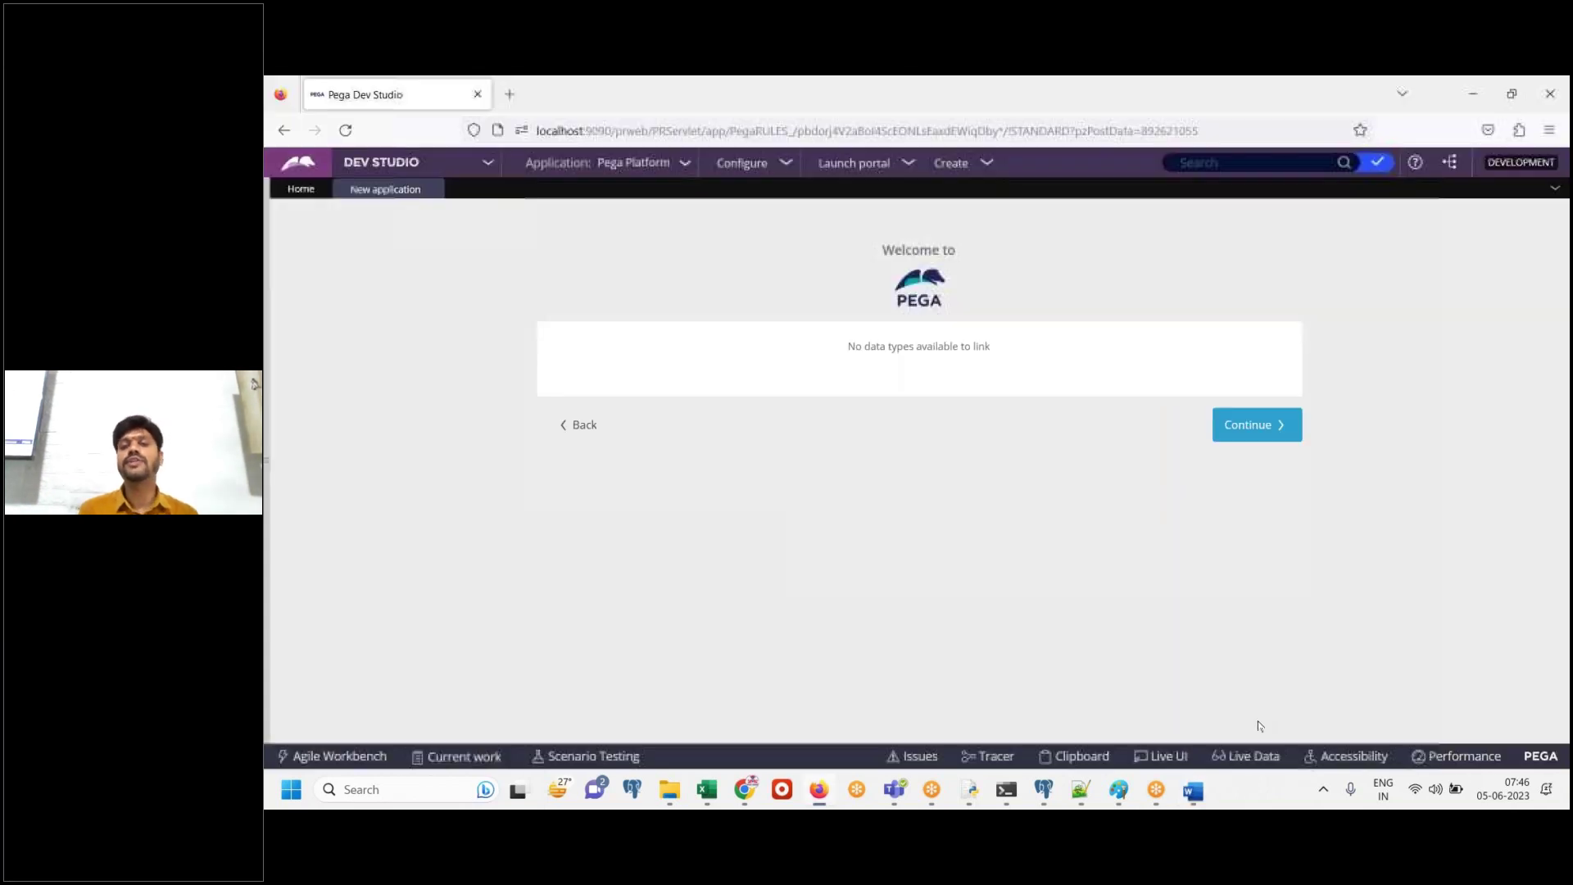
Continue to the naming step and paste its screenshot into Word
click(1251, 427)
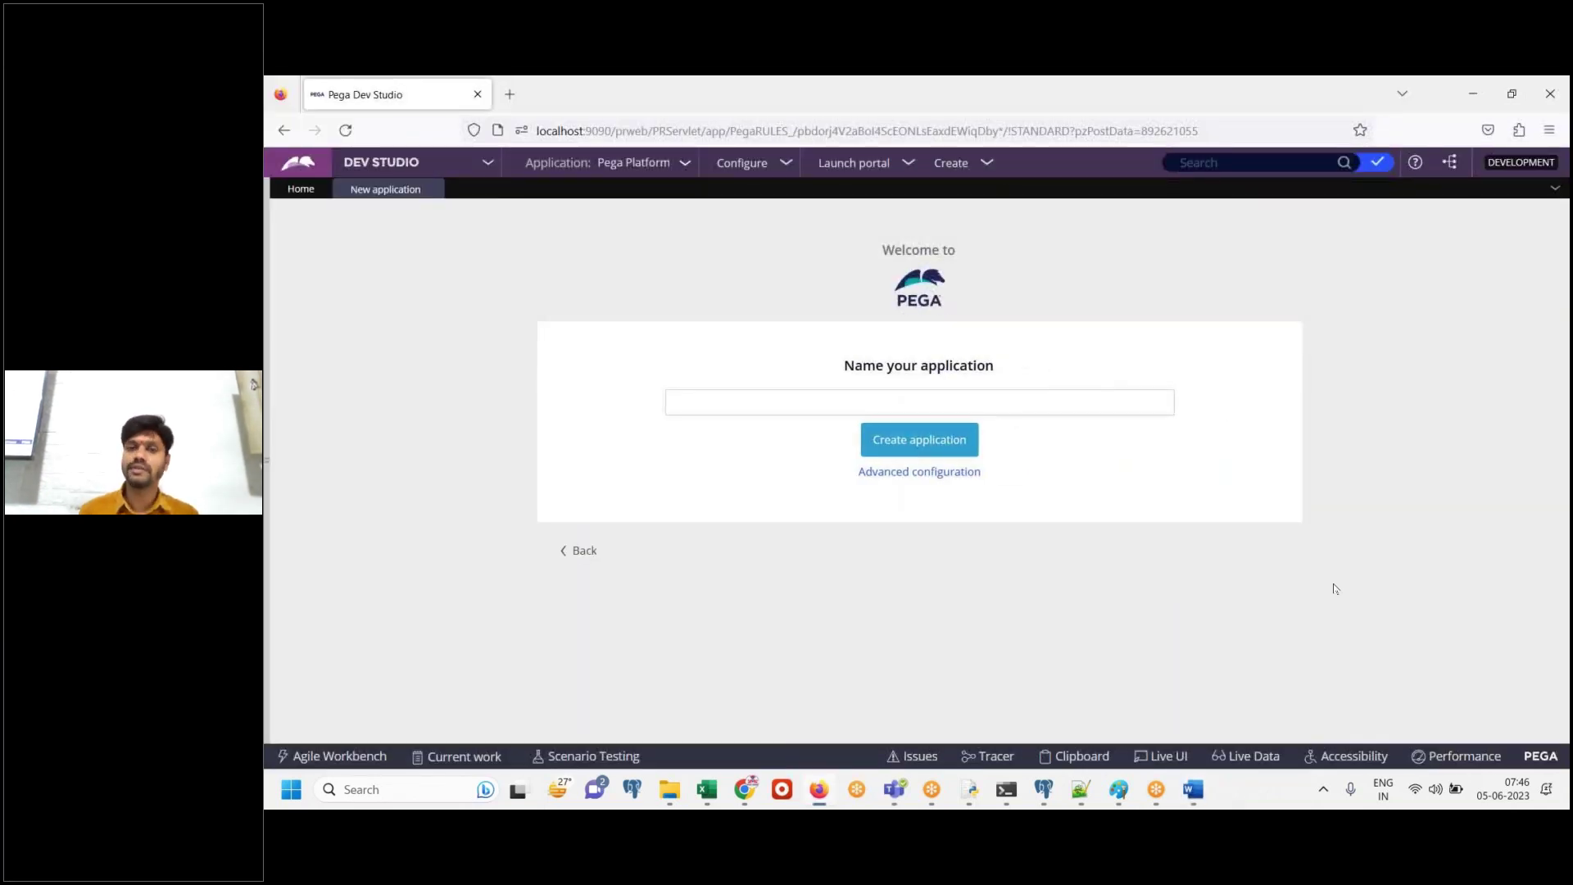
click(1196, 790)
key(ctrl+v)
click(1194, 791)
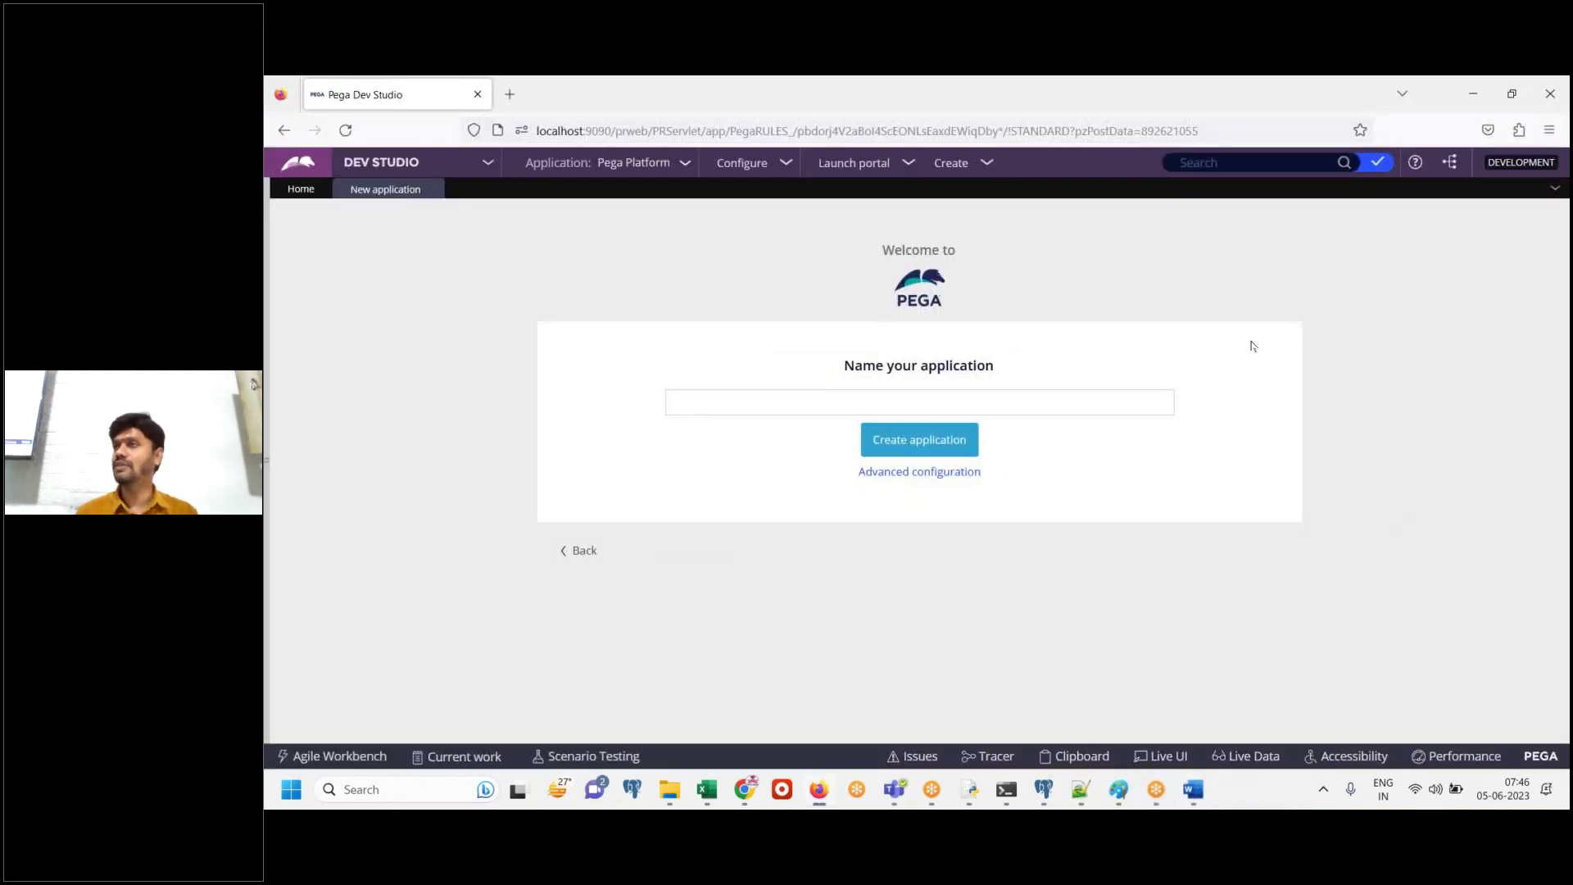
Enter 'Digit Auto Insurance' as the application name
click(858, 399)
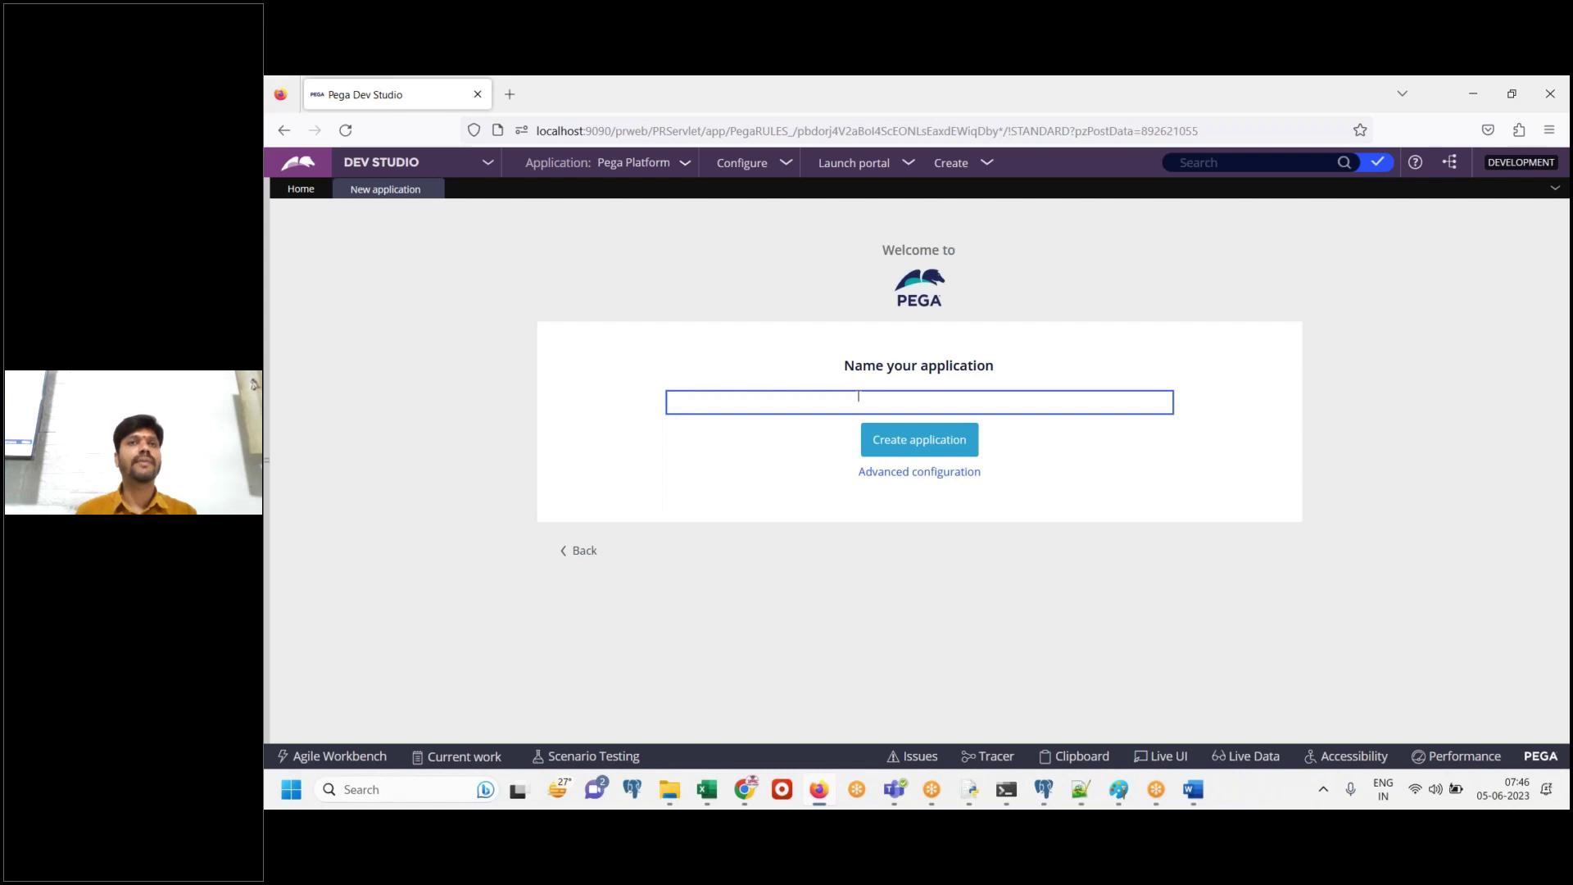
text(Digit)
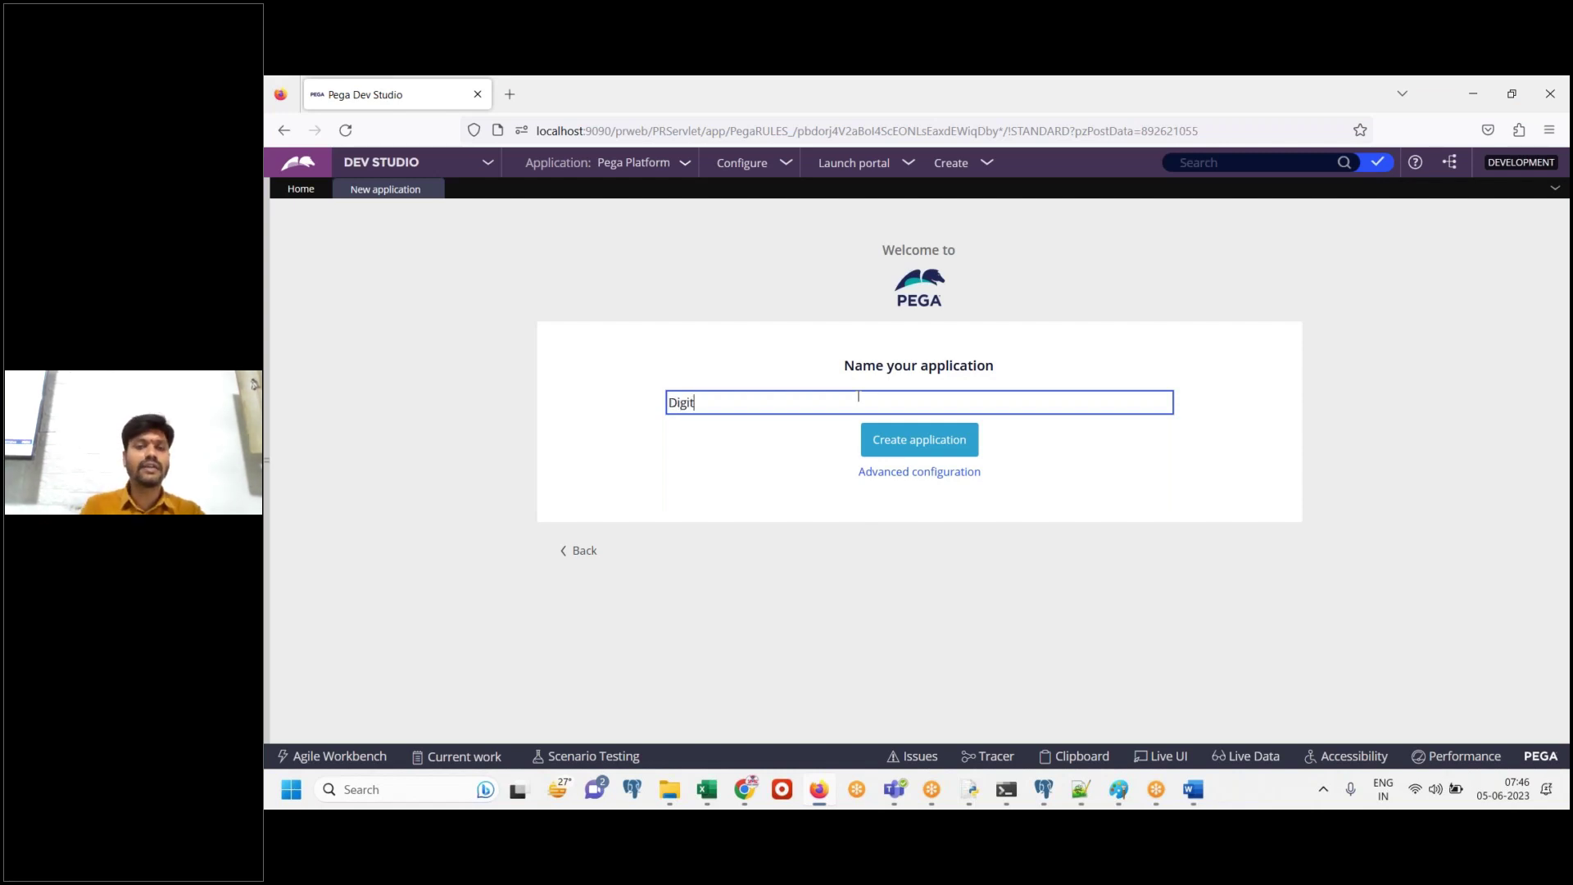
text( Auto )
text(Instua)
key(BackSpace)
key(BackSpace)
text(urance)
key(Tab)
click(858, 396)
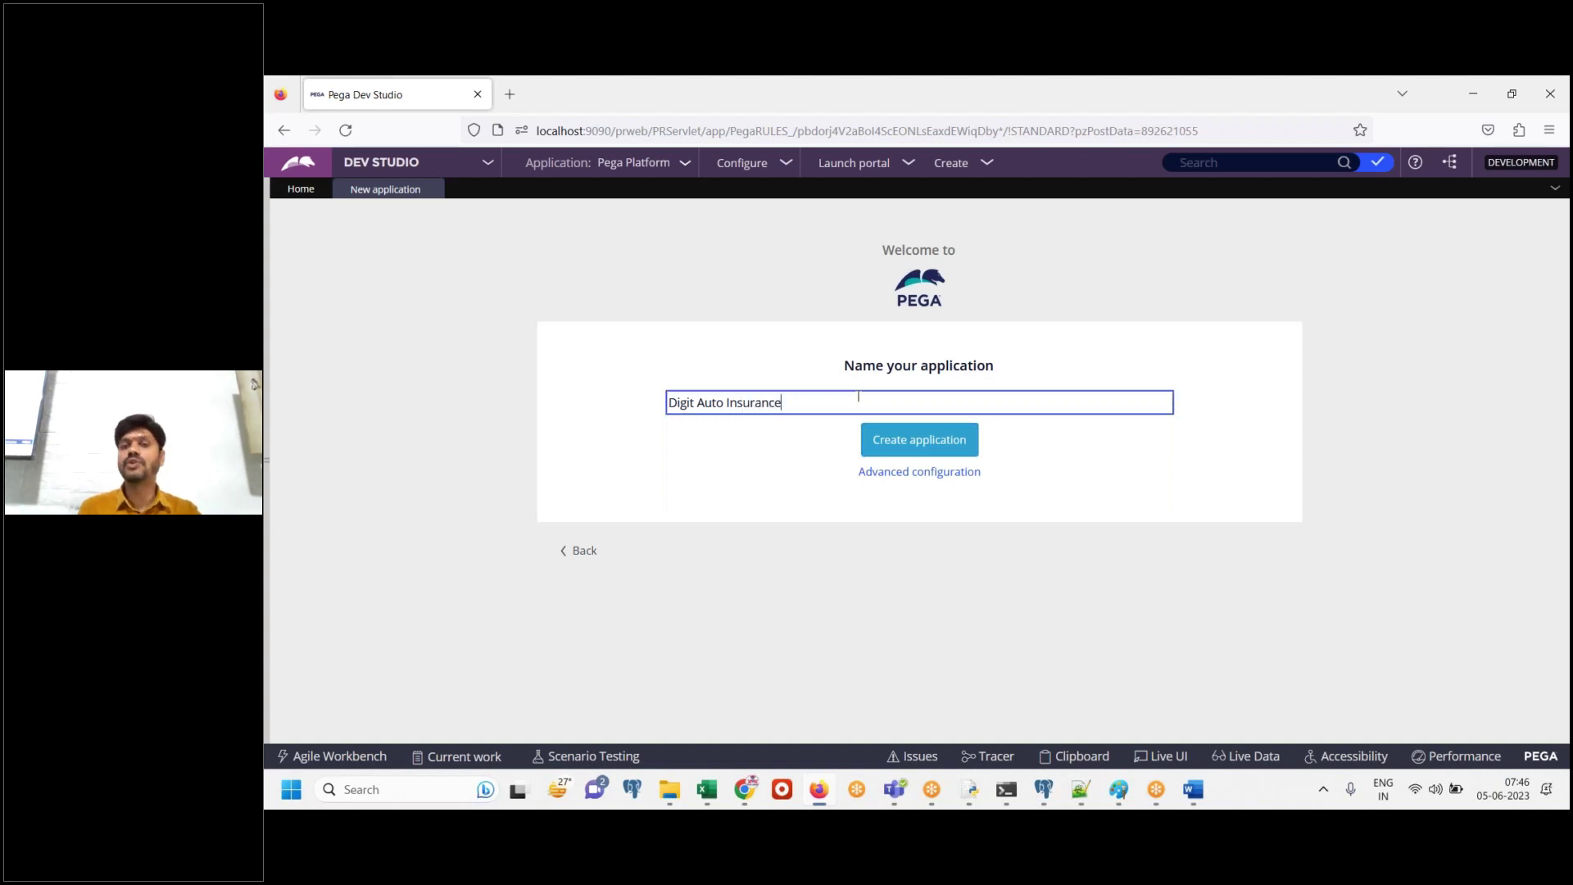
key(ctrl+a)
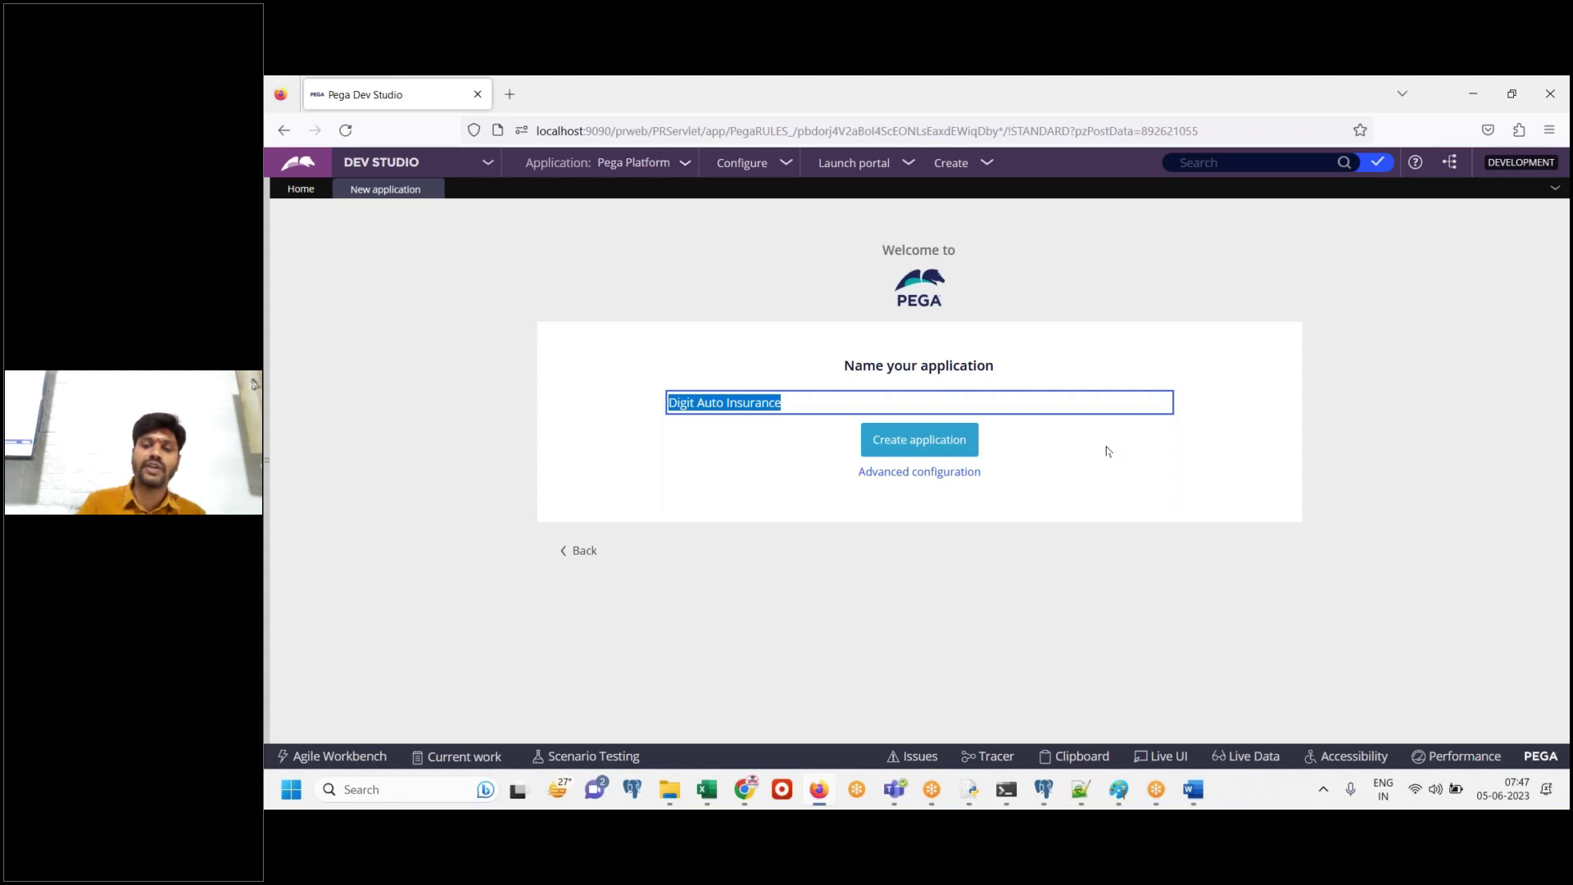
Note 'Click on advanced configure' in the Word guide
click(1192, 789)
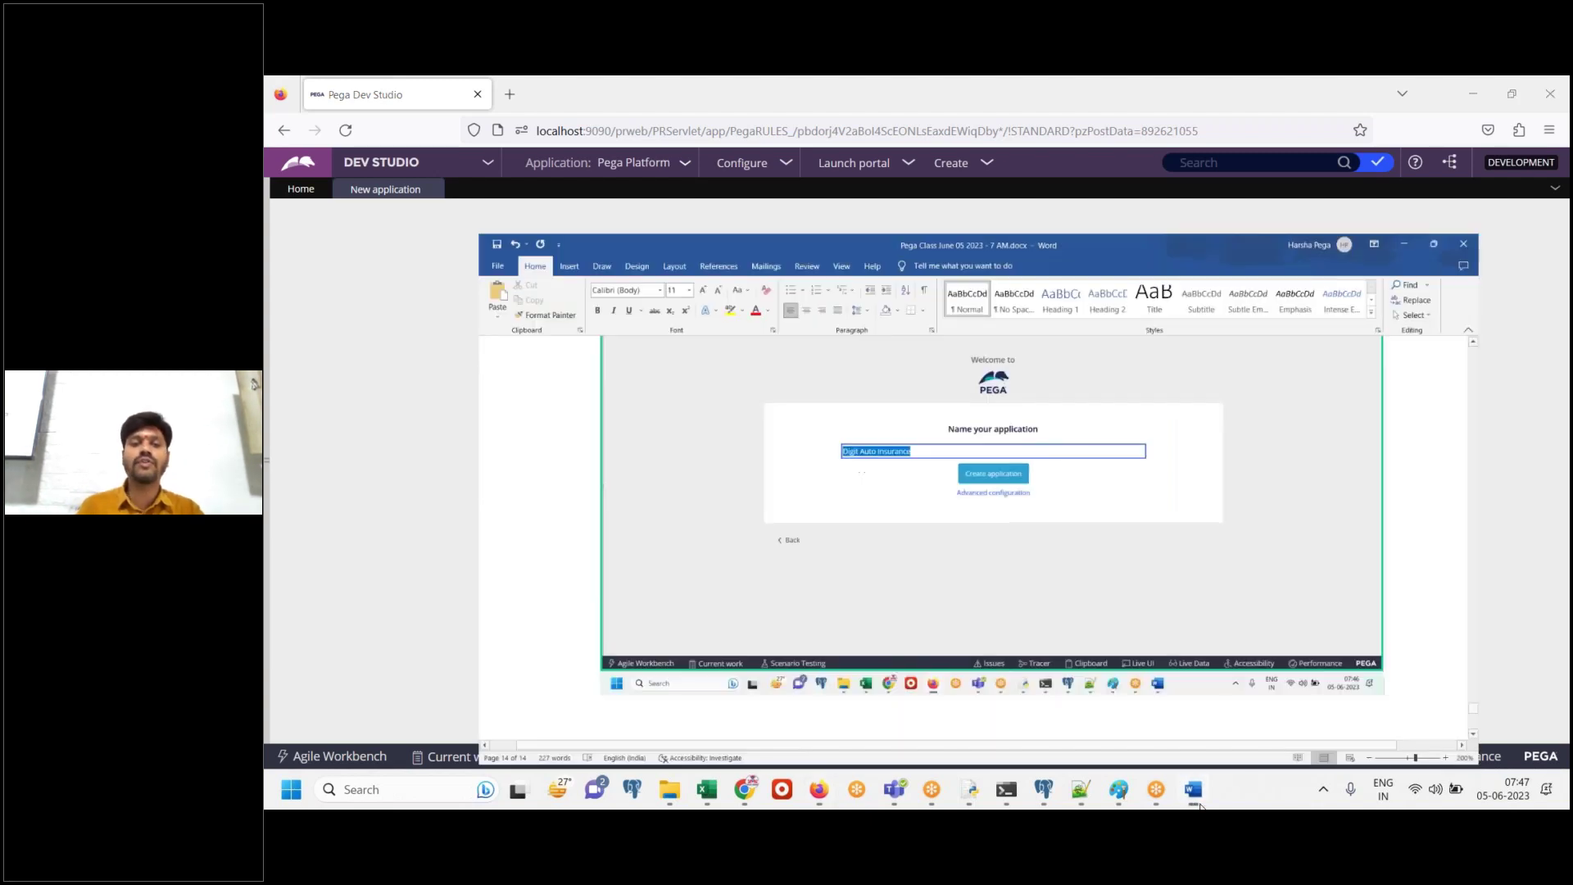
text(Click on advanced configure)
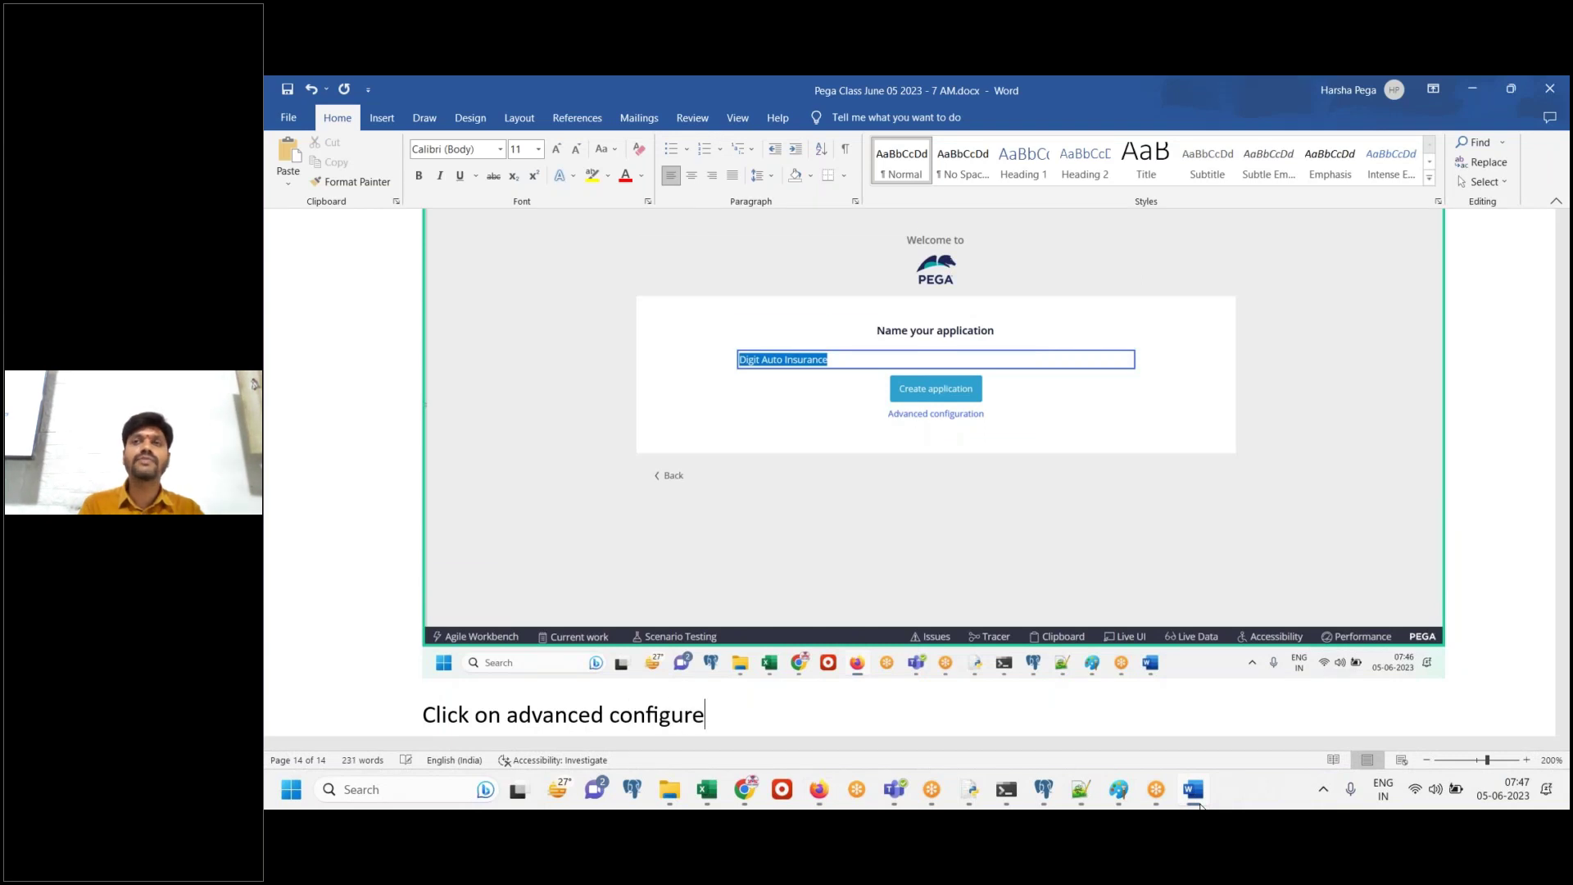
key(Return)
click(1193, 790)
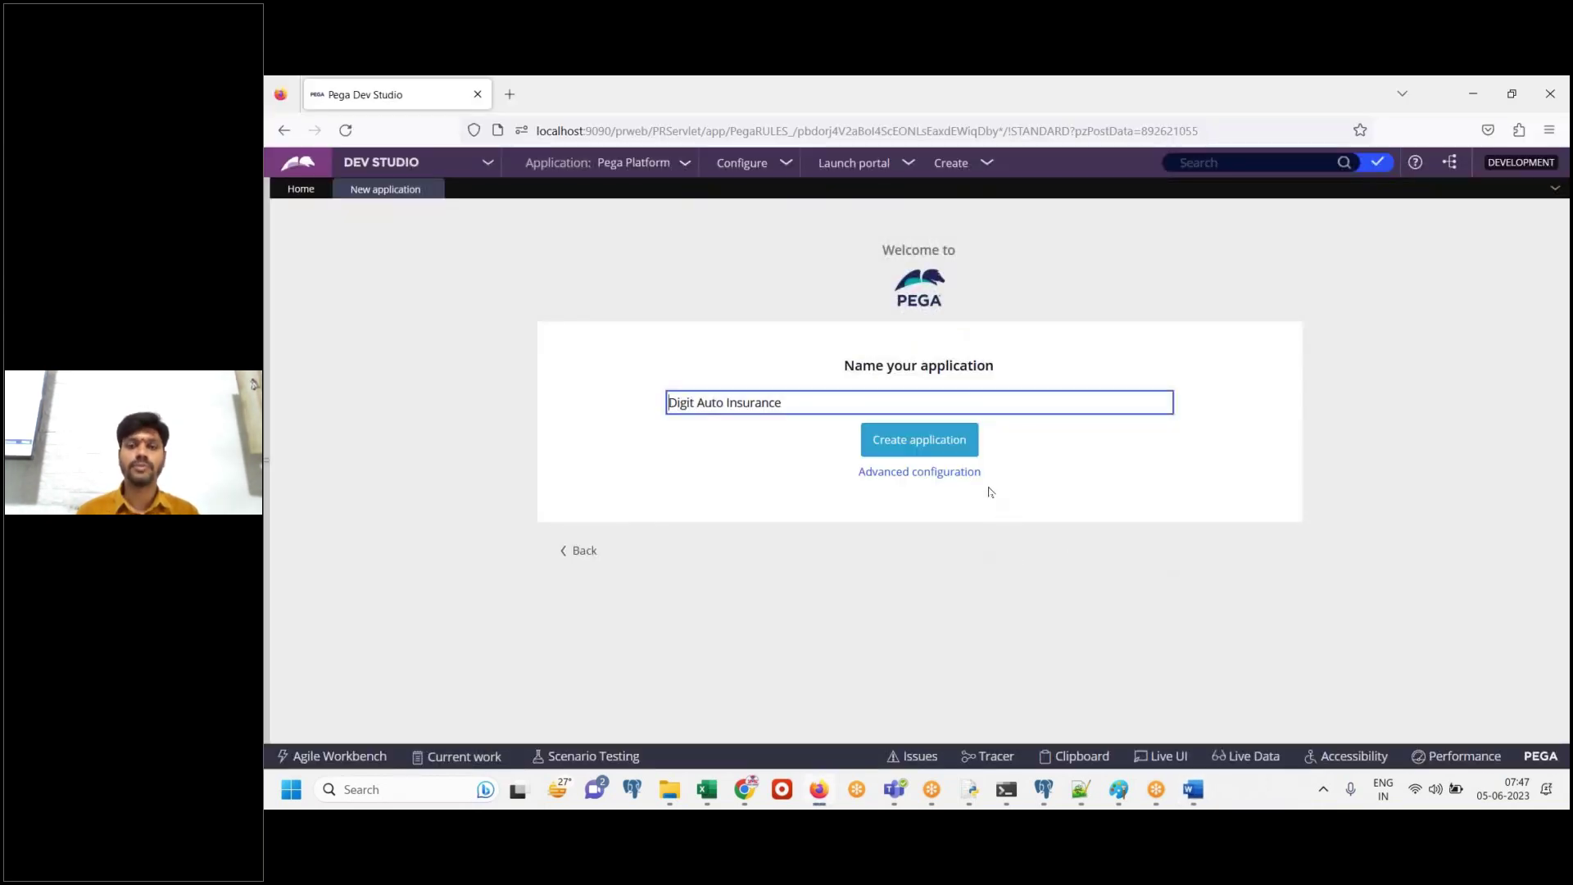
Open the Advanced configuration for the new application
click(946, 474)
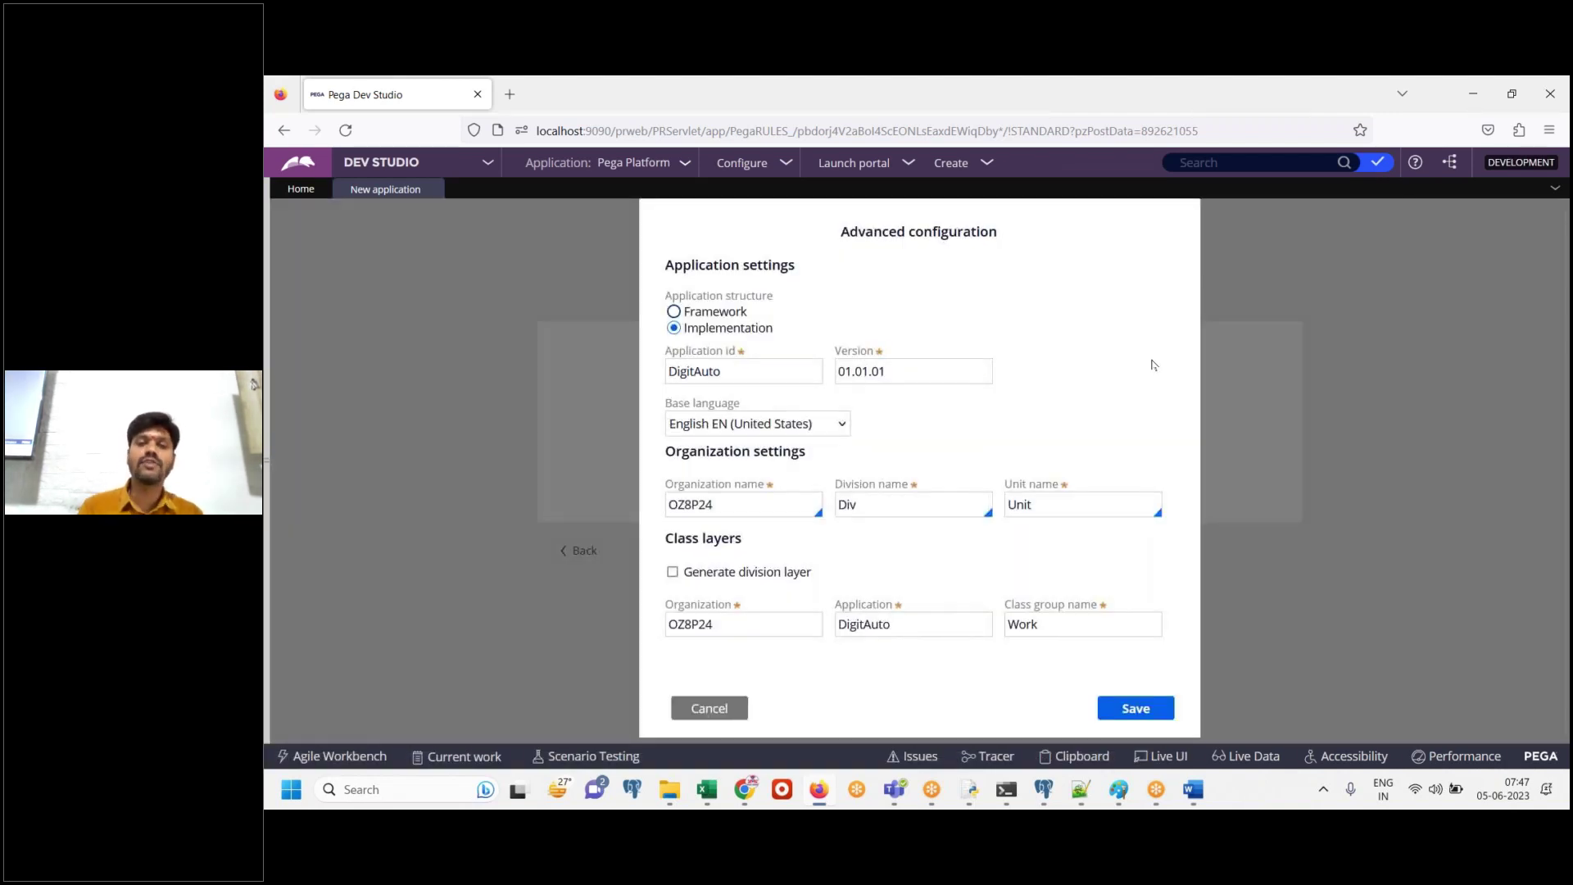
click(1198, 788)
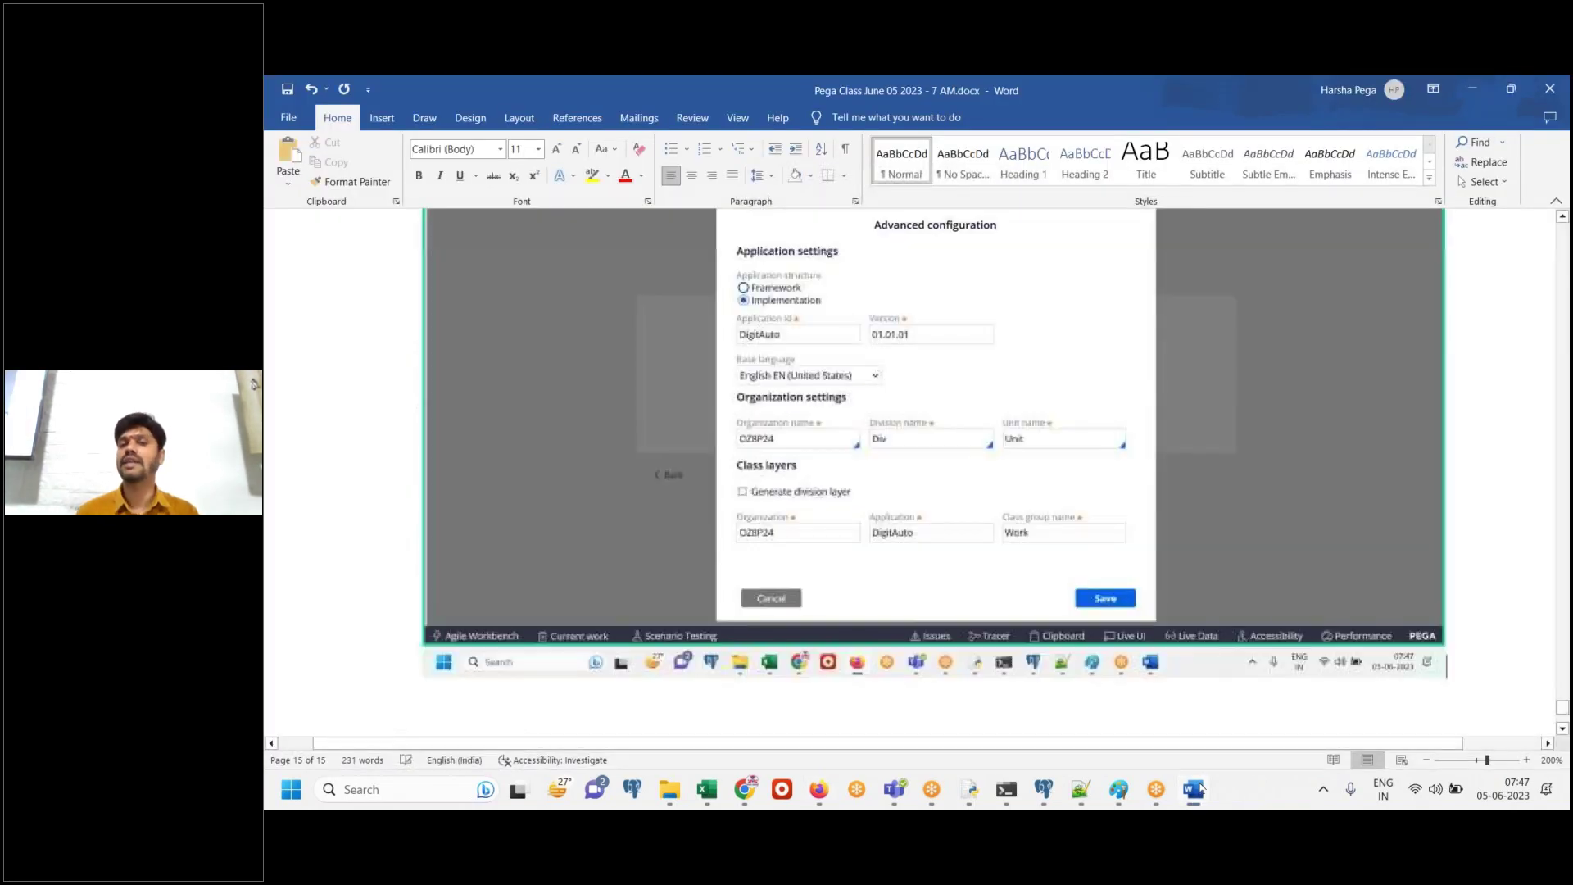
click(1201, 788)
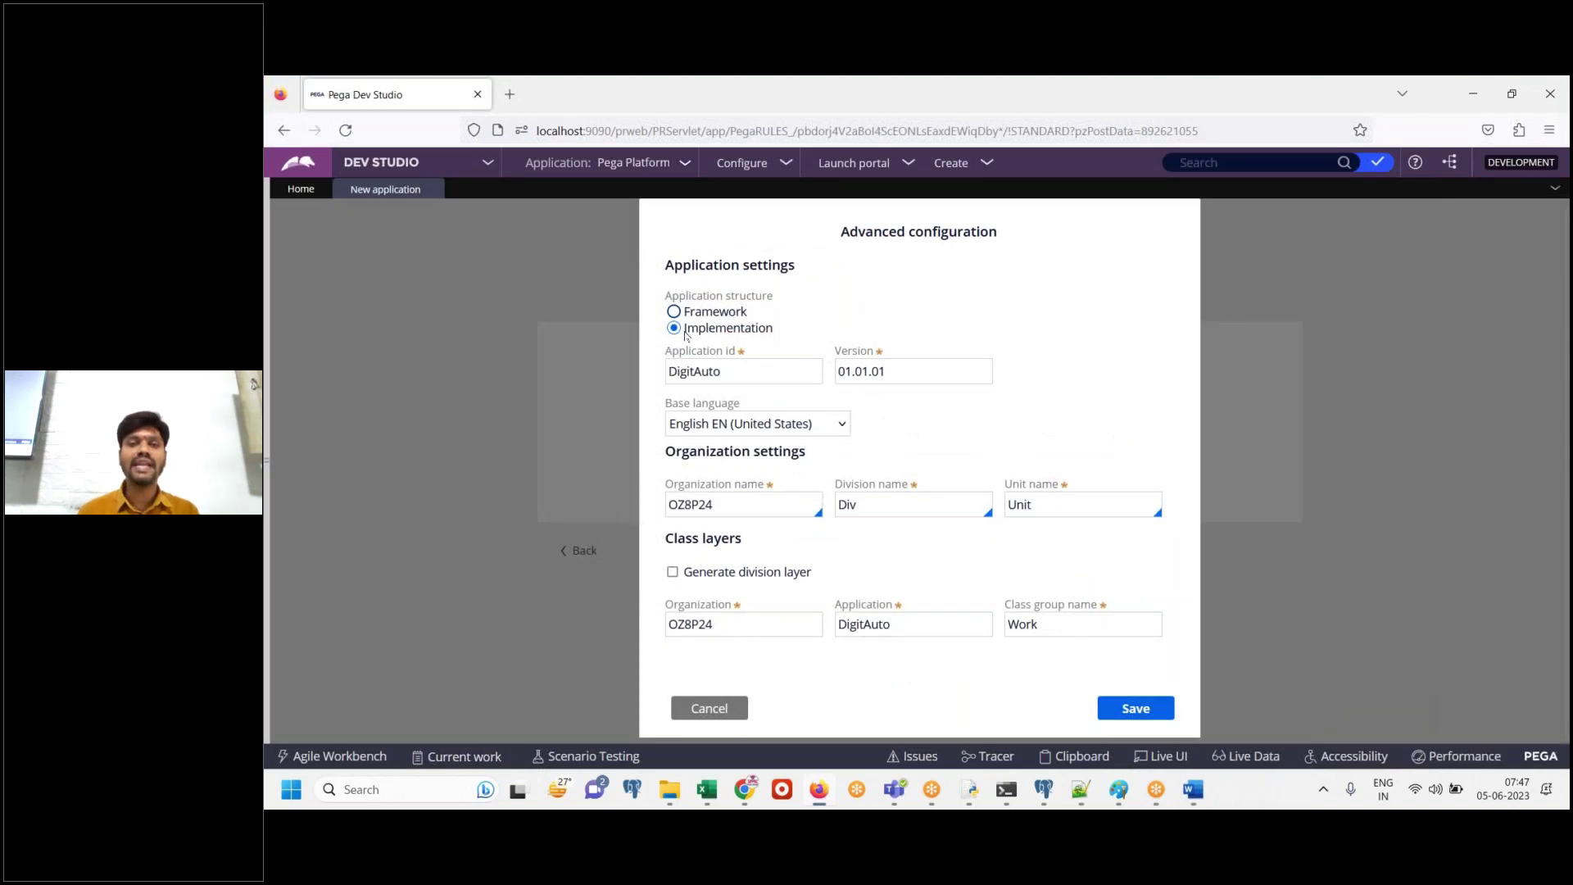
Record the Implementation structure settings in Word and select the application id DigitAuto
drag(686, 335, 806, 336)
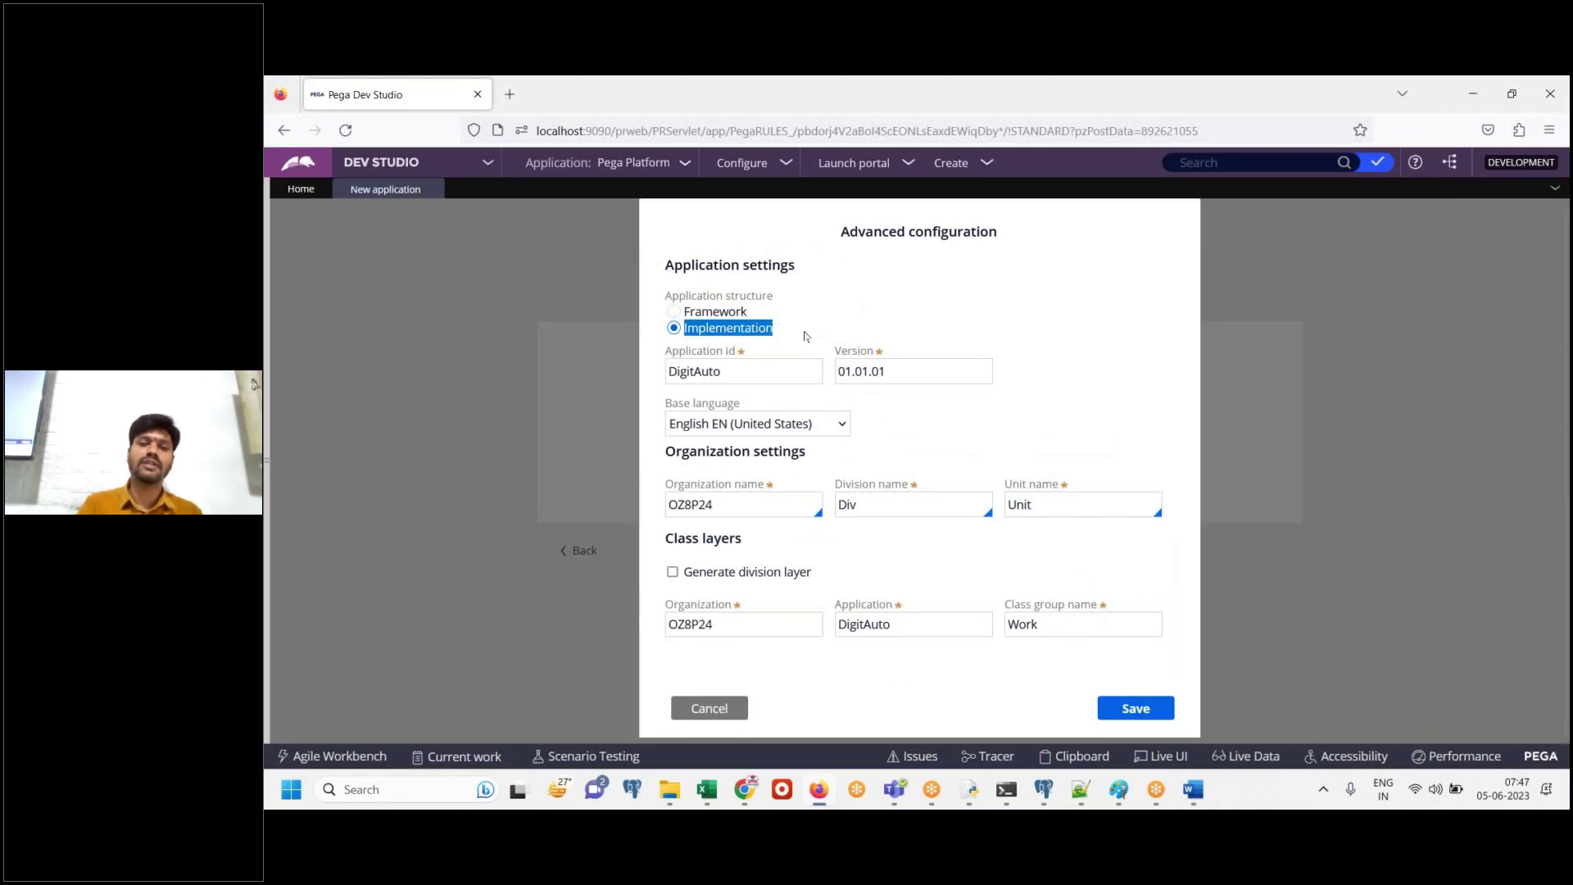
click(1193, 788)
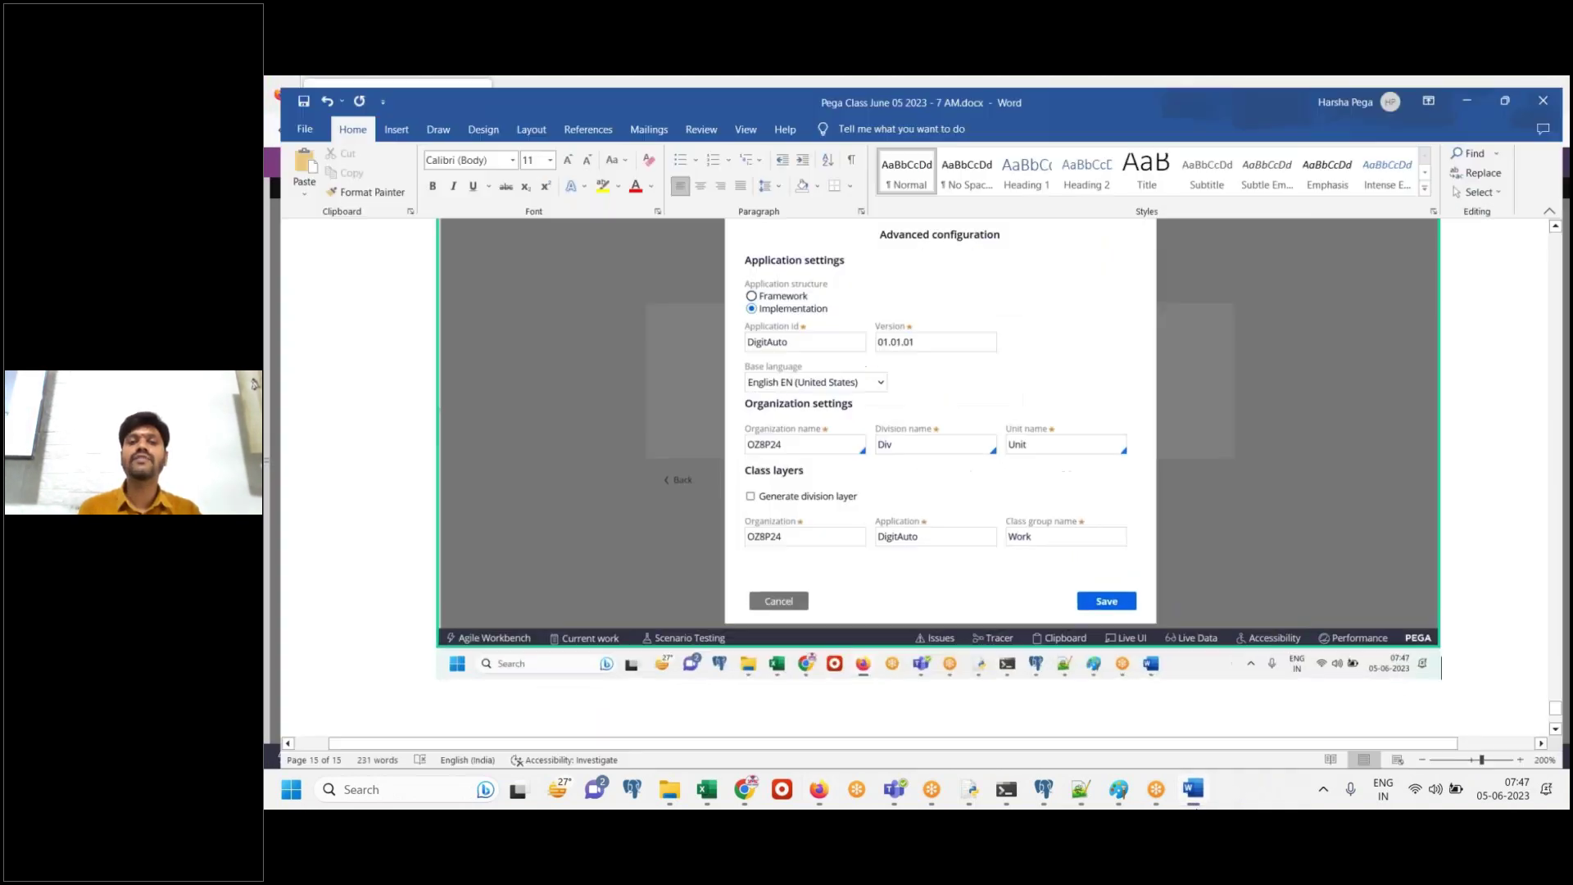
key(ctrl+v)
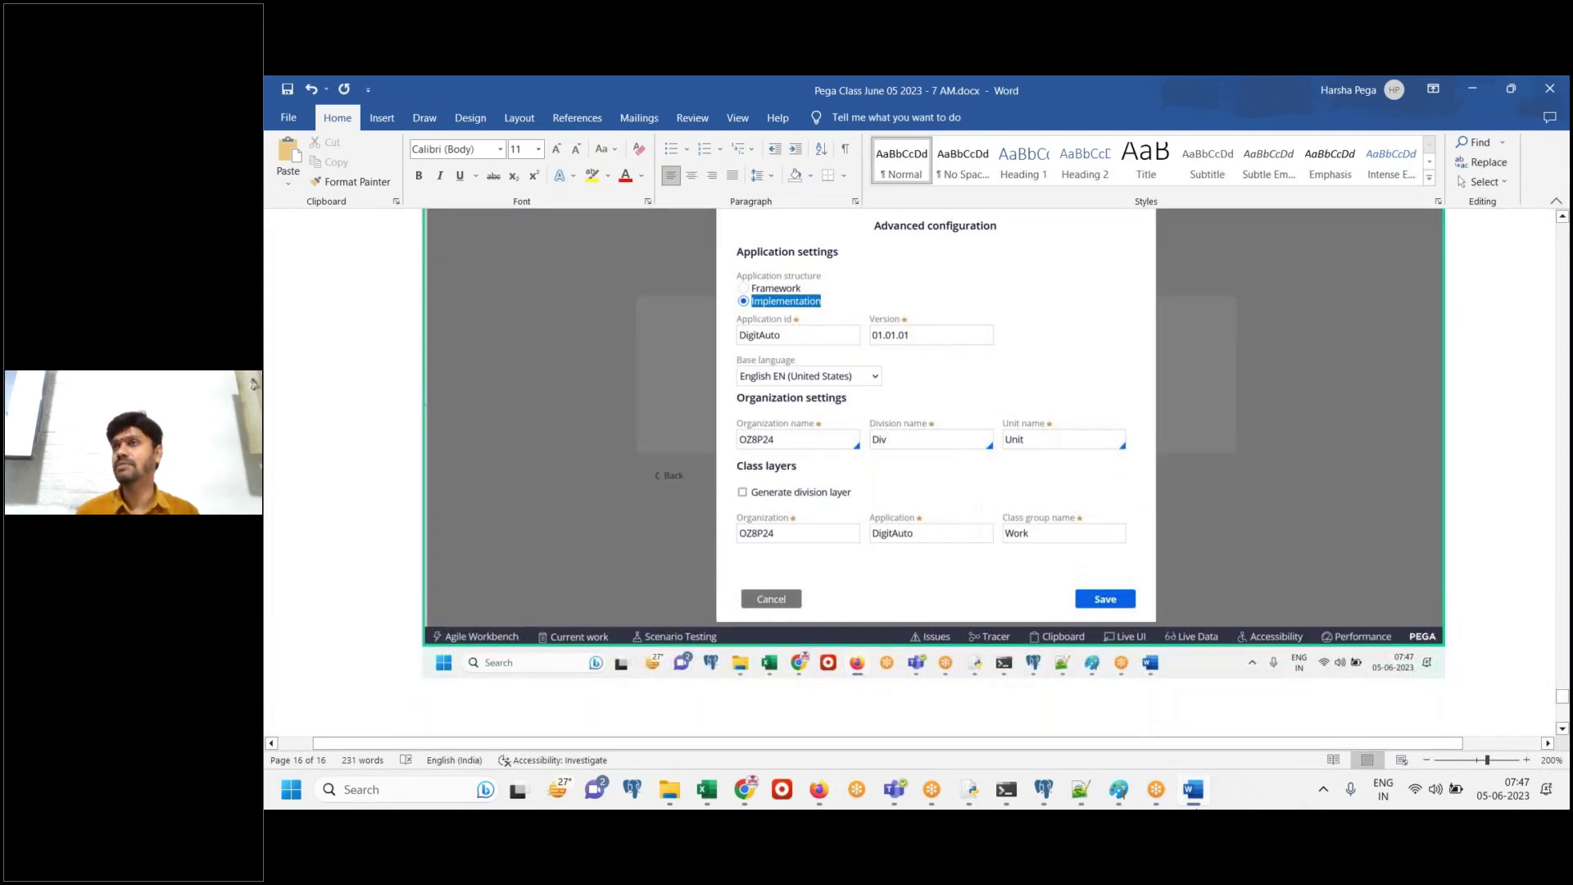
click(1195, 802)
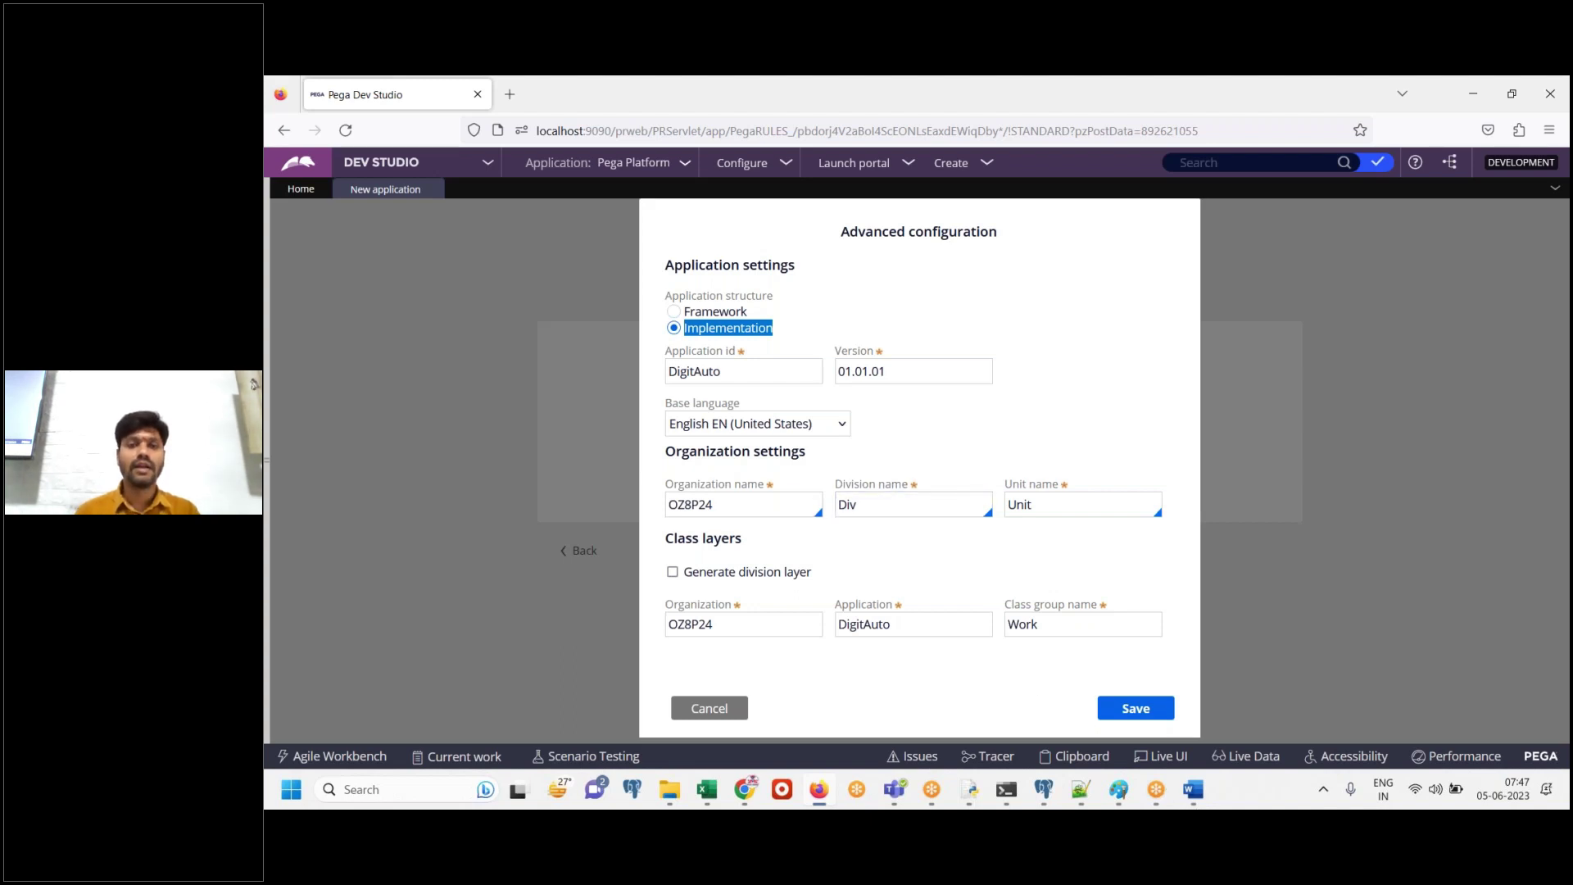
double_click(728, 371)
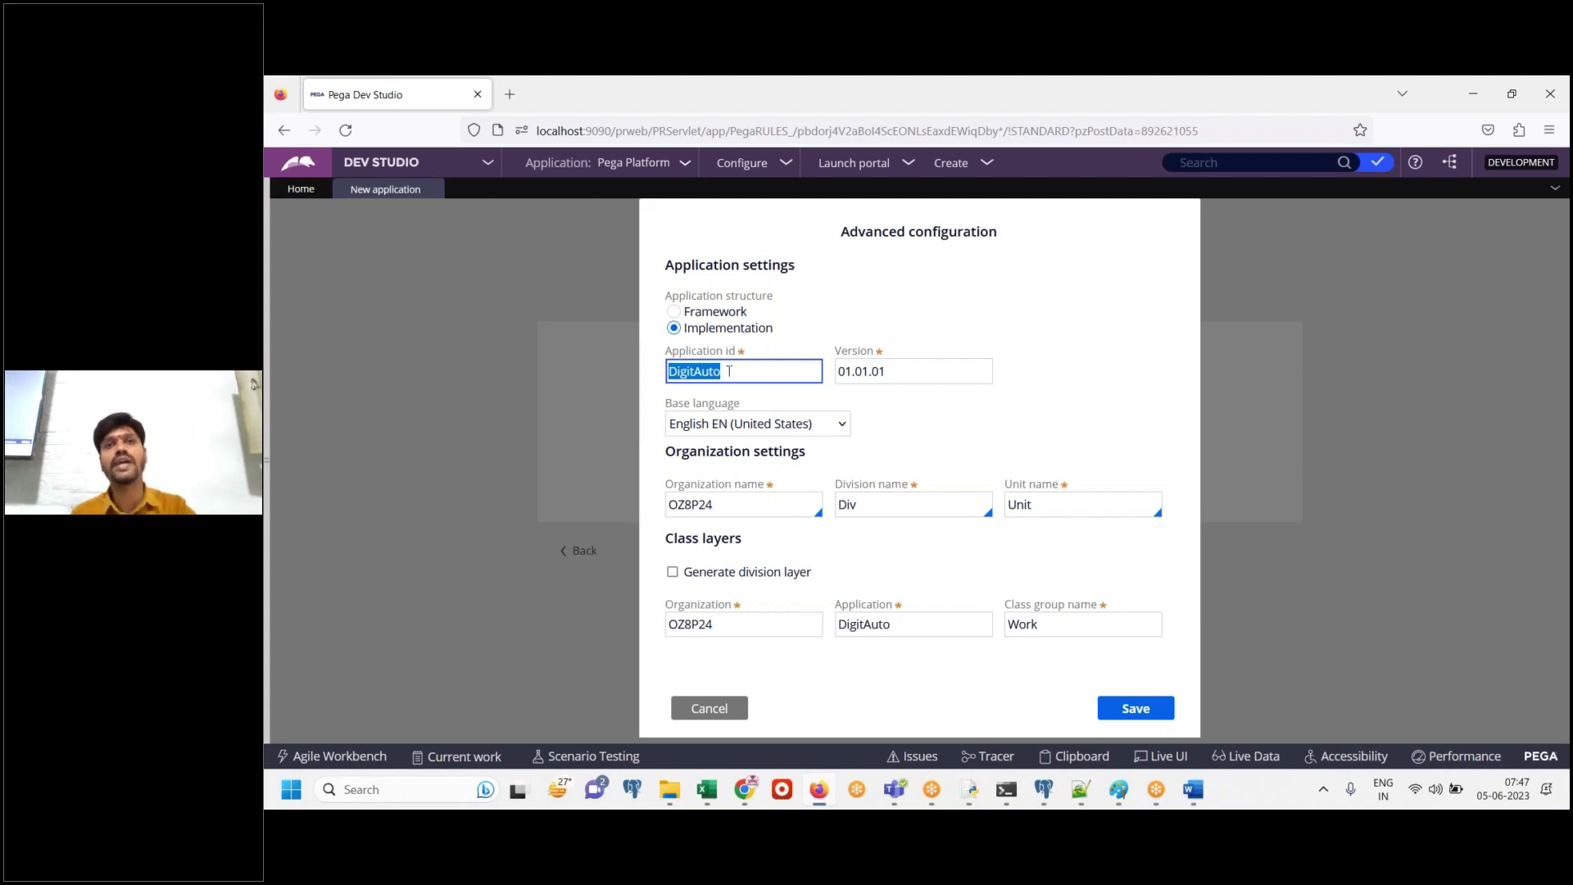
Paste the dialog screenshot into Word with the note 'Remove random org, choose existing organization “Digit”'
double_click(762, 503)
click(1193, 789)
key(ctrl+v)
text(Remove random r)
key(BackSpace)
text(org, choose)
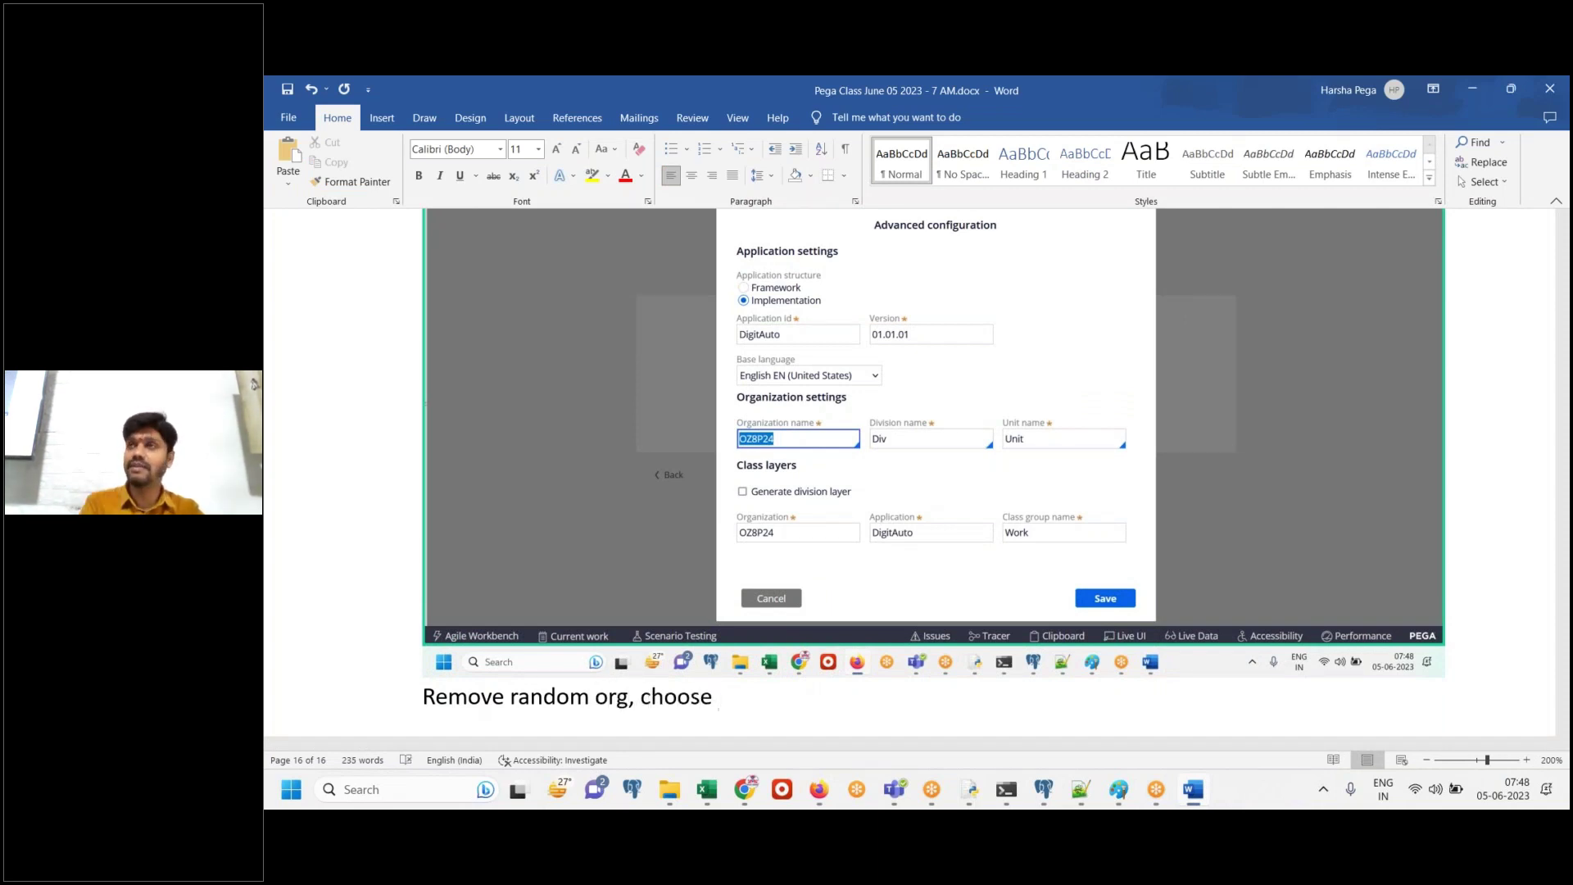
text( existing organization “Digit”)
key(Return)
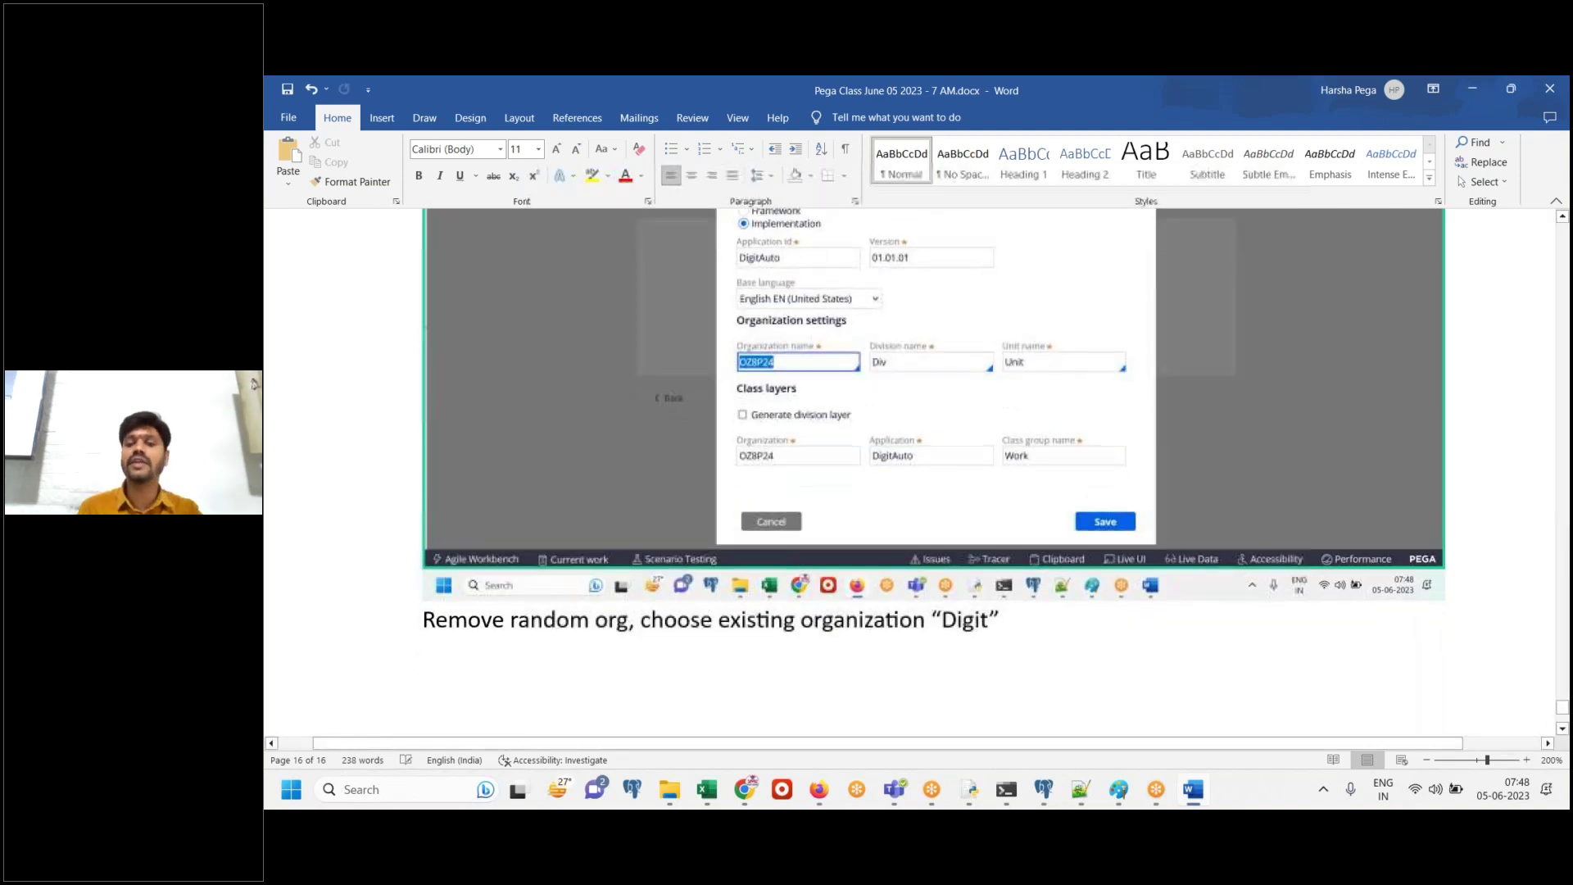
click(1192, 789)
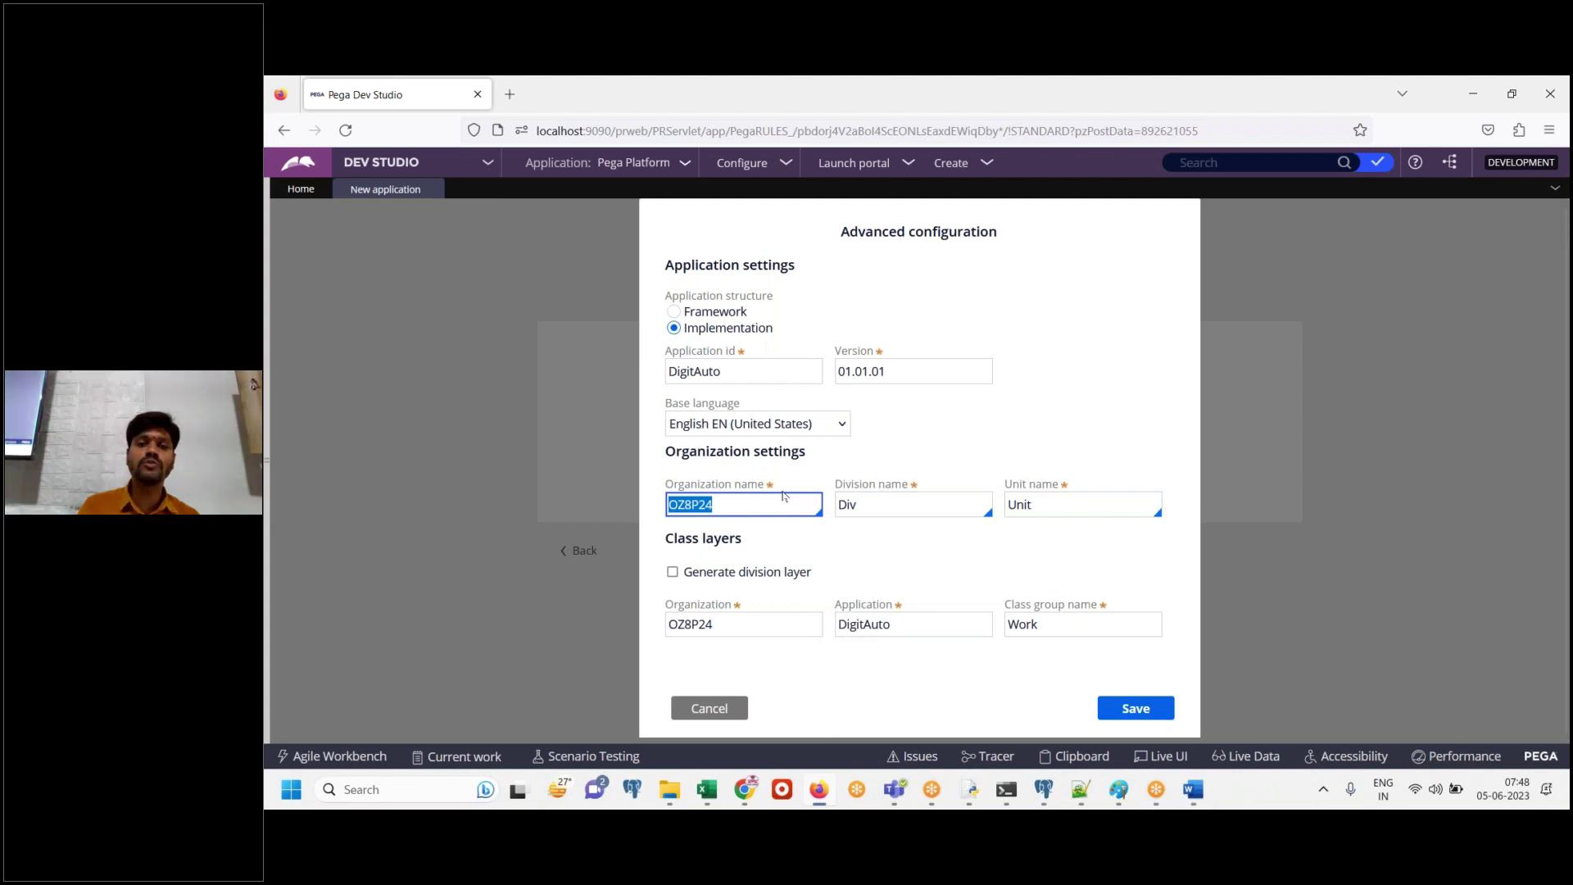
Replace the random organization with the existing organization Digit and capture the dialog in Word
key(BackSpace)
key(Down)
key(Down)
key(Down)
key(Up)
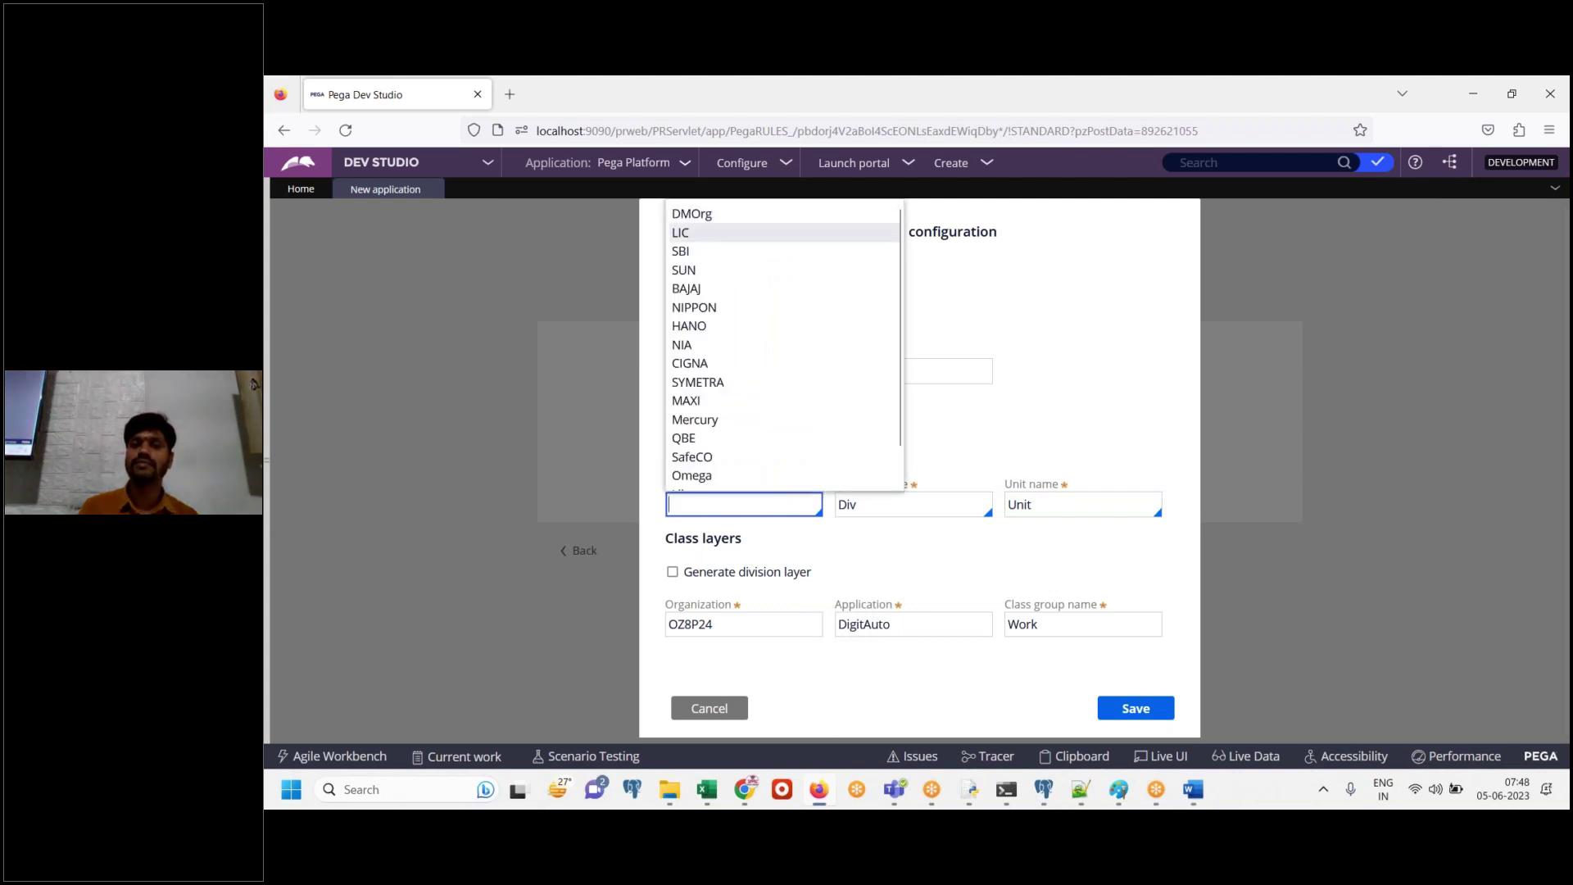
key(Down)
key(Down)
key(Down)
key(Down)
key(Down)
key(Down)
key(Down)
key(Down)
key(Down)
key(Down)
key(Down)
key(Down)
key(Down)
key(Down)
key(Down)
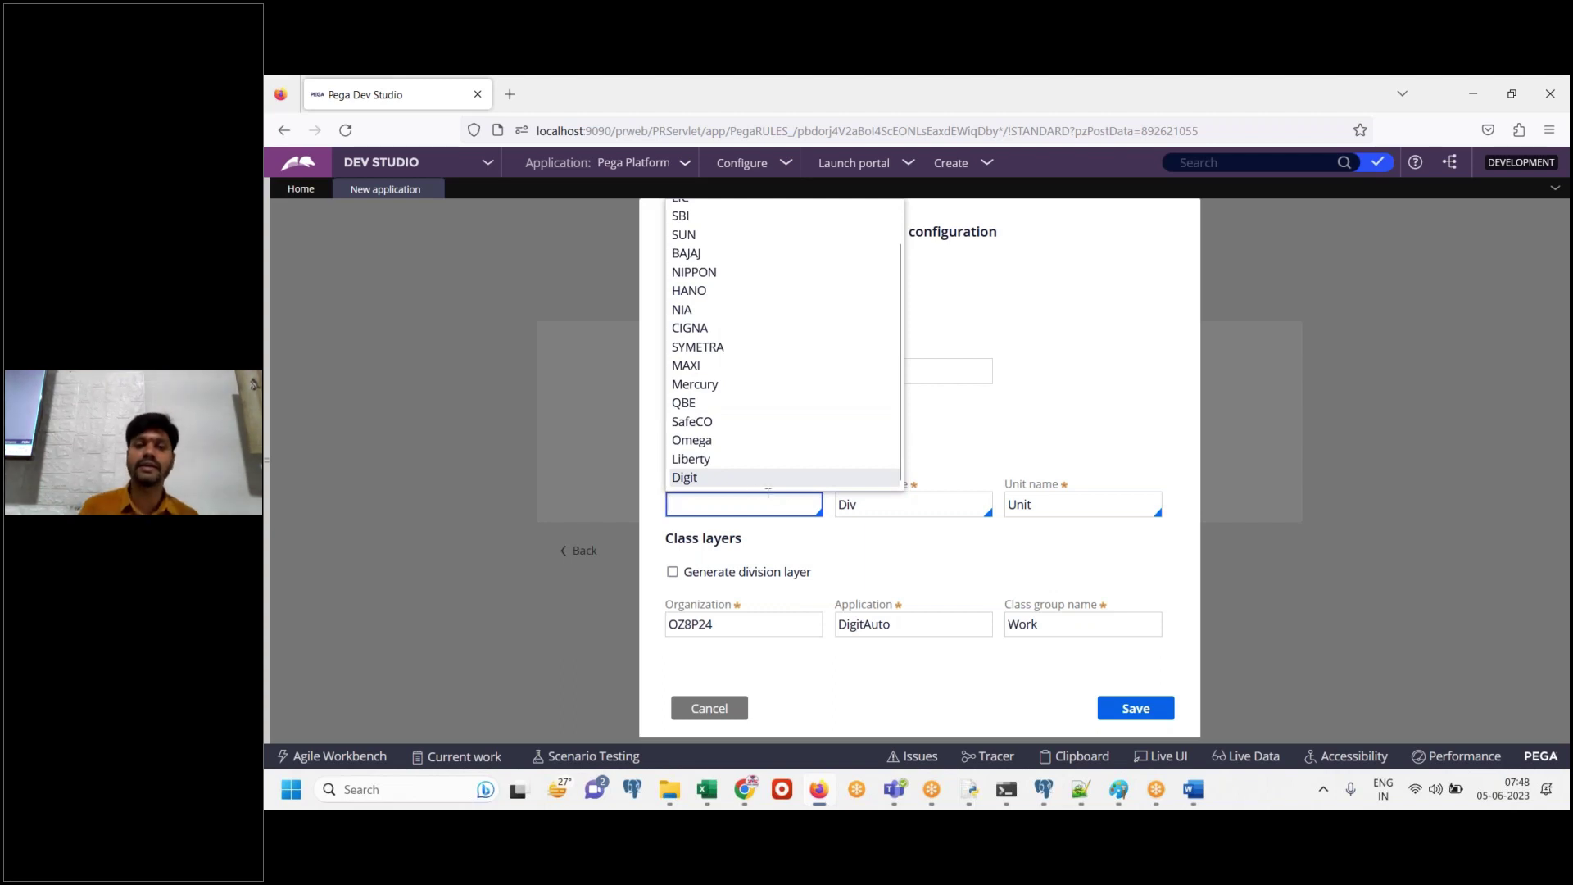
double_click(698, 484)
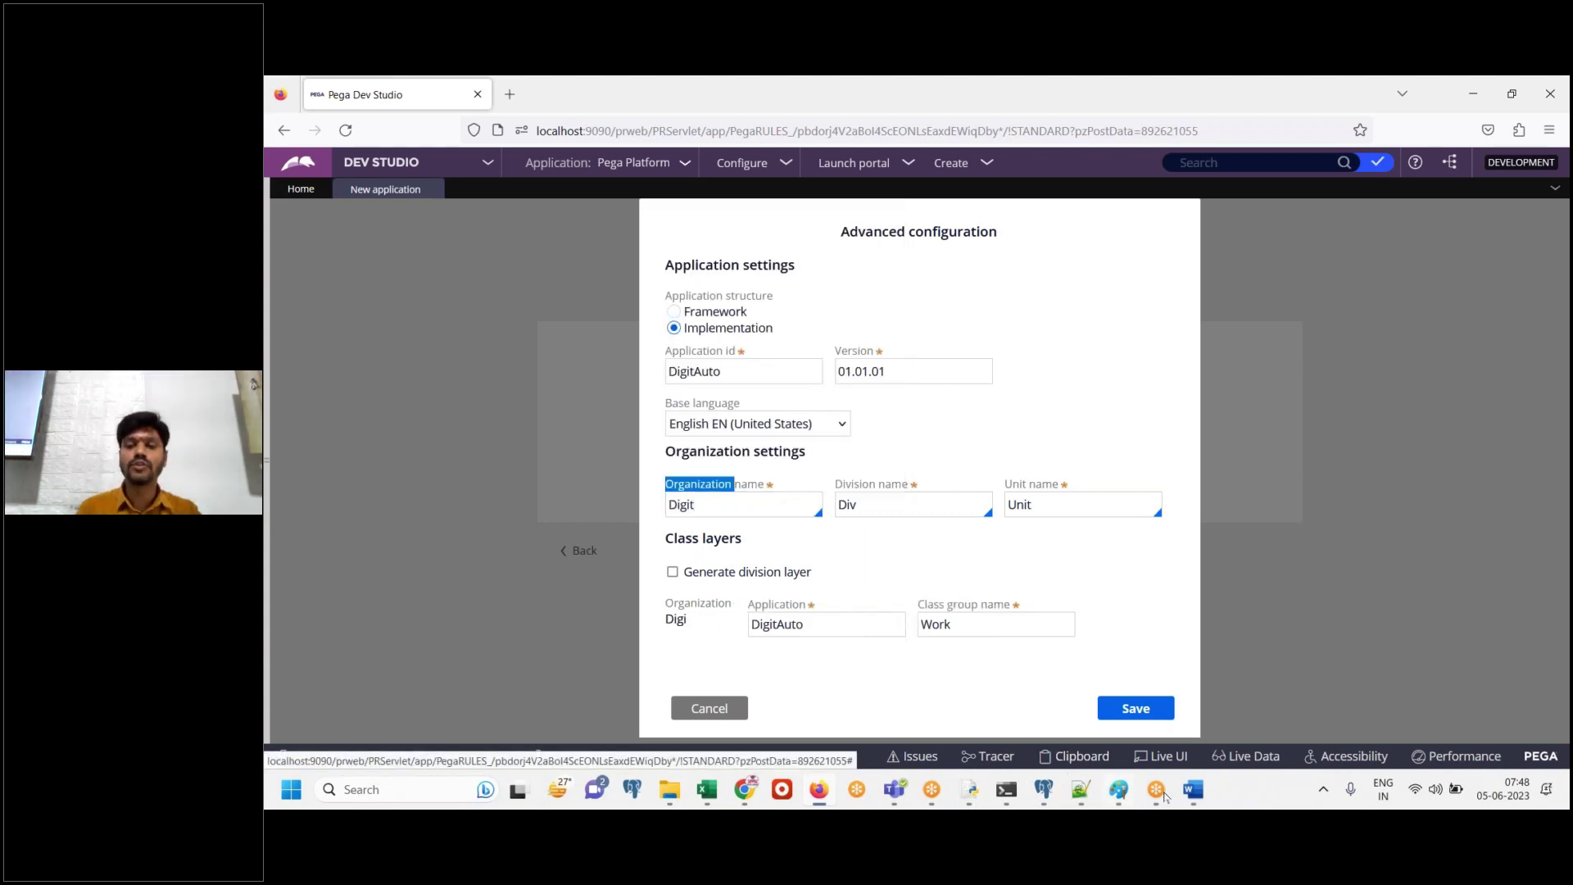
click(1192, 791)
click(1191, 791)
double_click(772, 512)
key(BackSpace)
click(1192, 791)
key(ctrl+v)
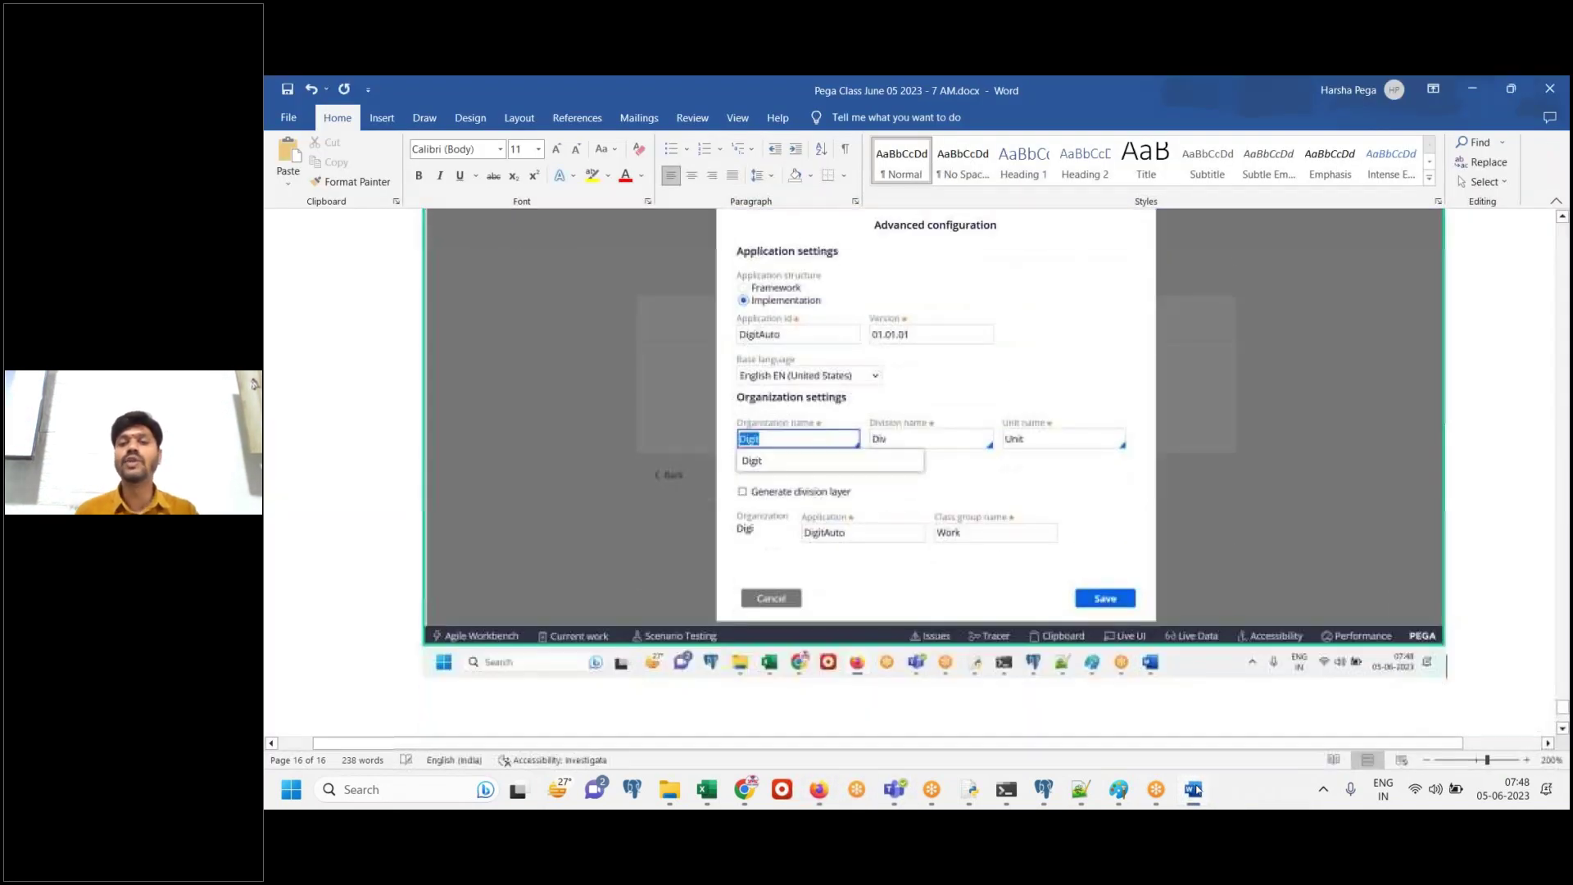
click(1192, 791)
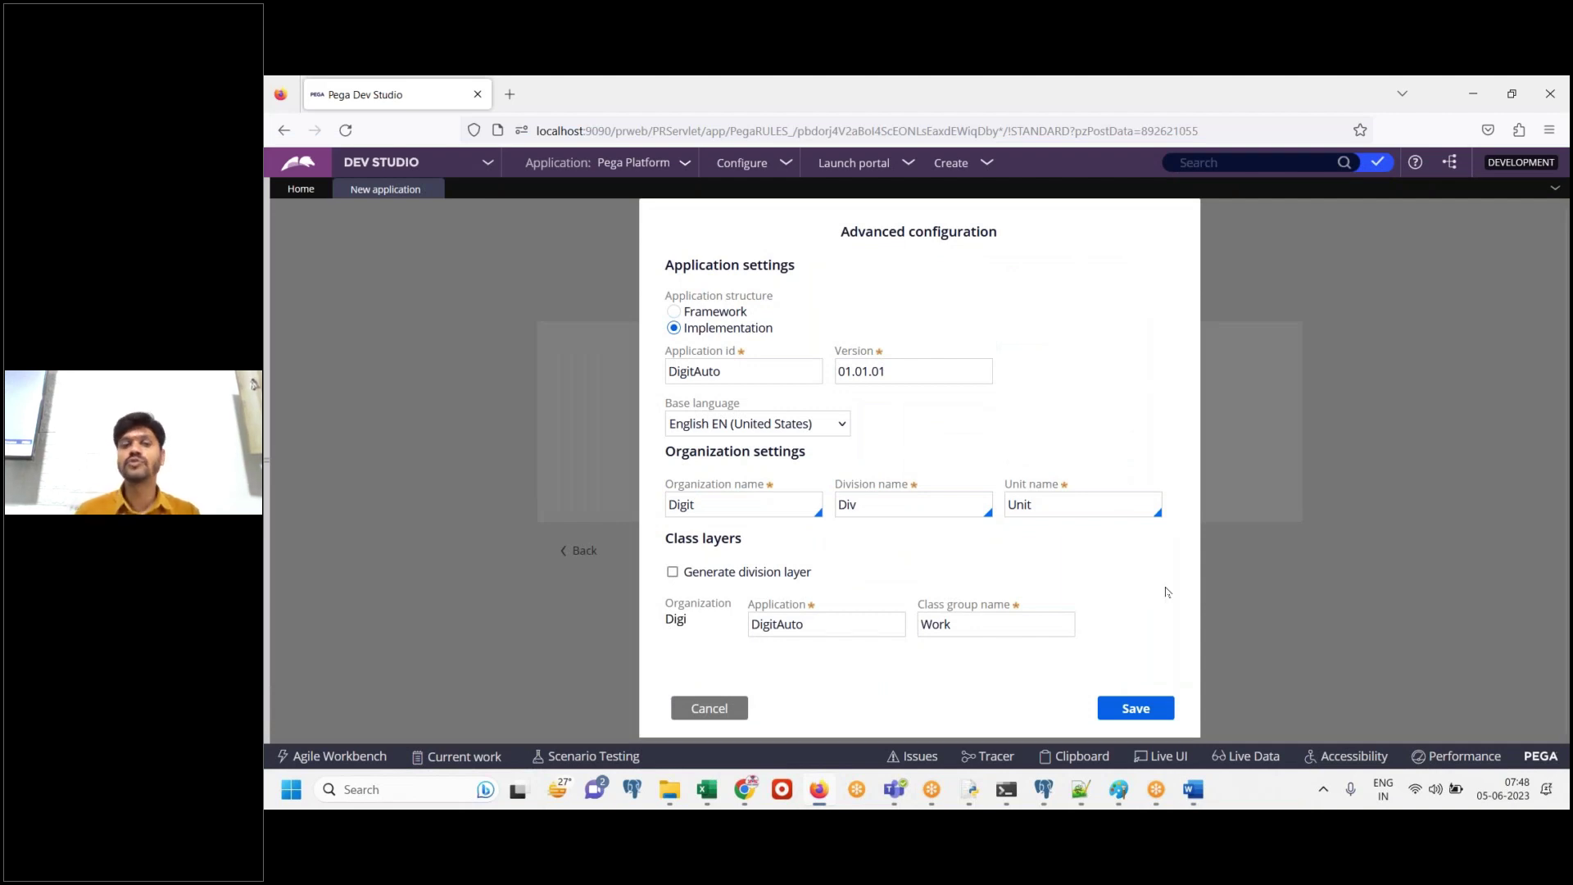
Check organization Digit, application class DigitAuto and division Div, then save the configuration
click(739, 505)
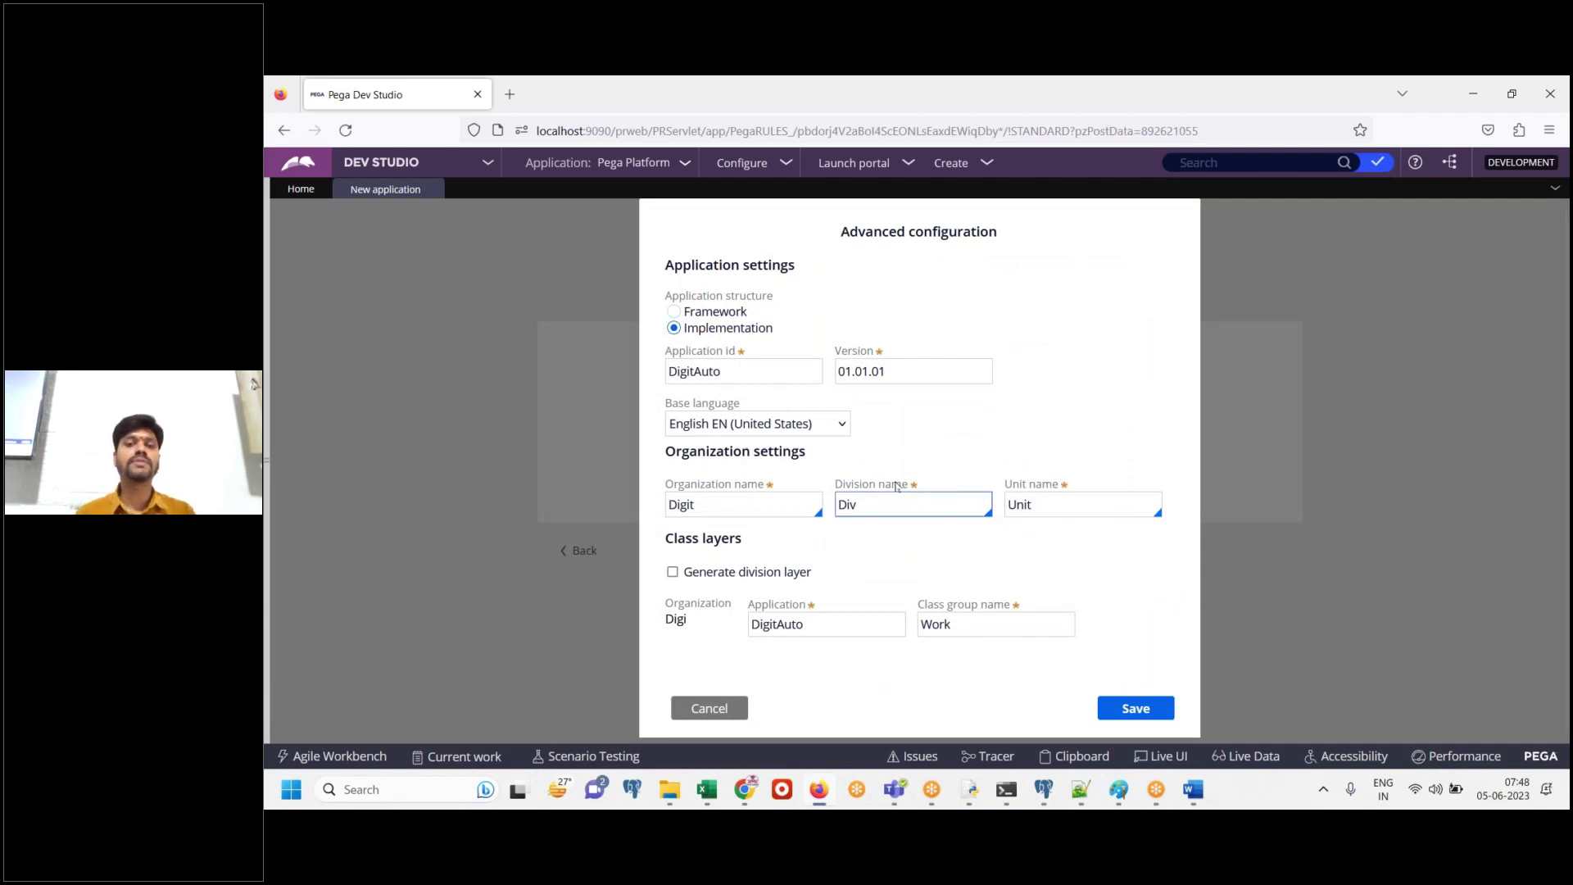
click(809, 623)
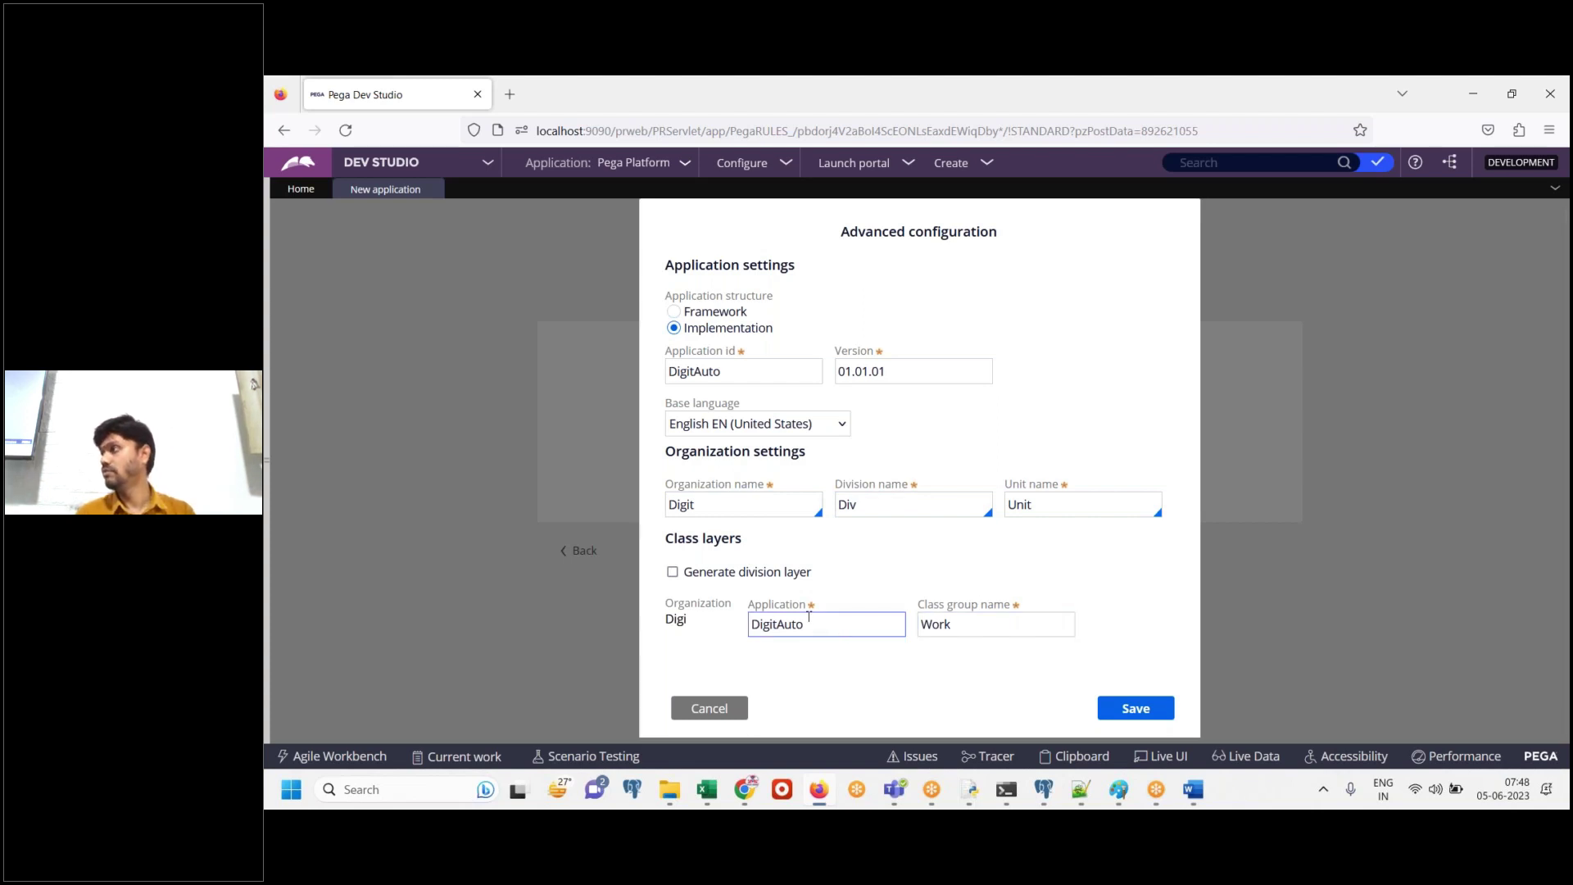
click(900, 506)
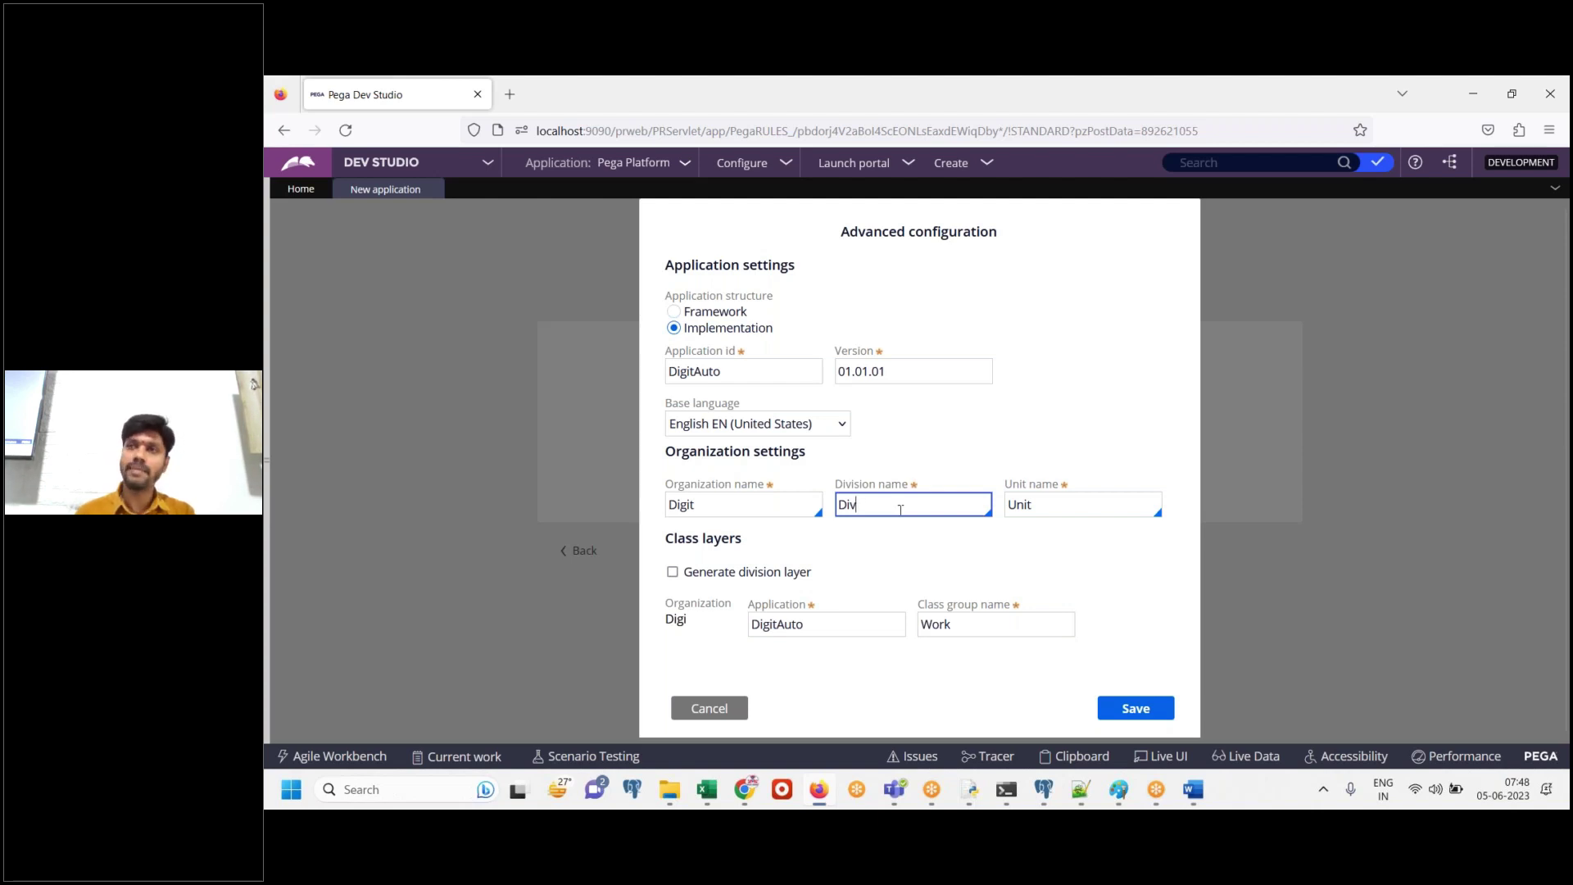
double_click(710, 509)
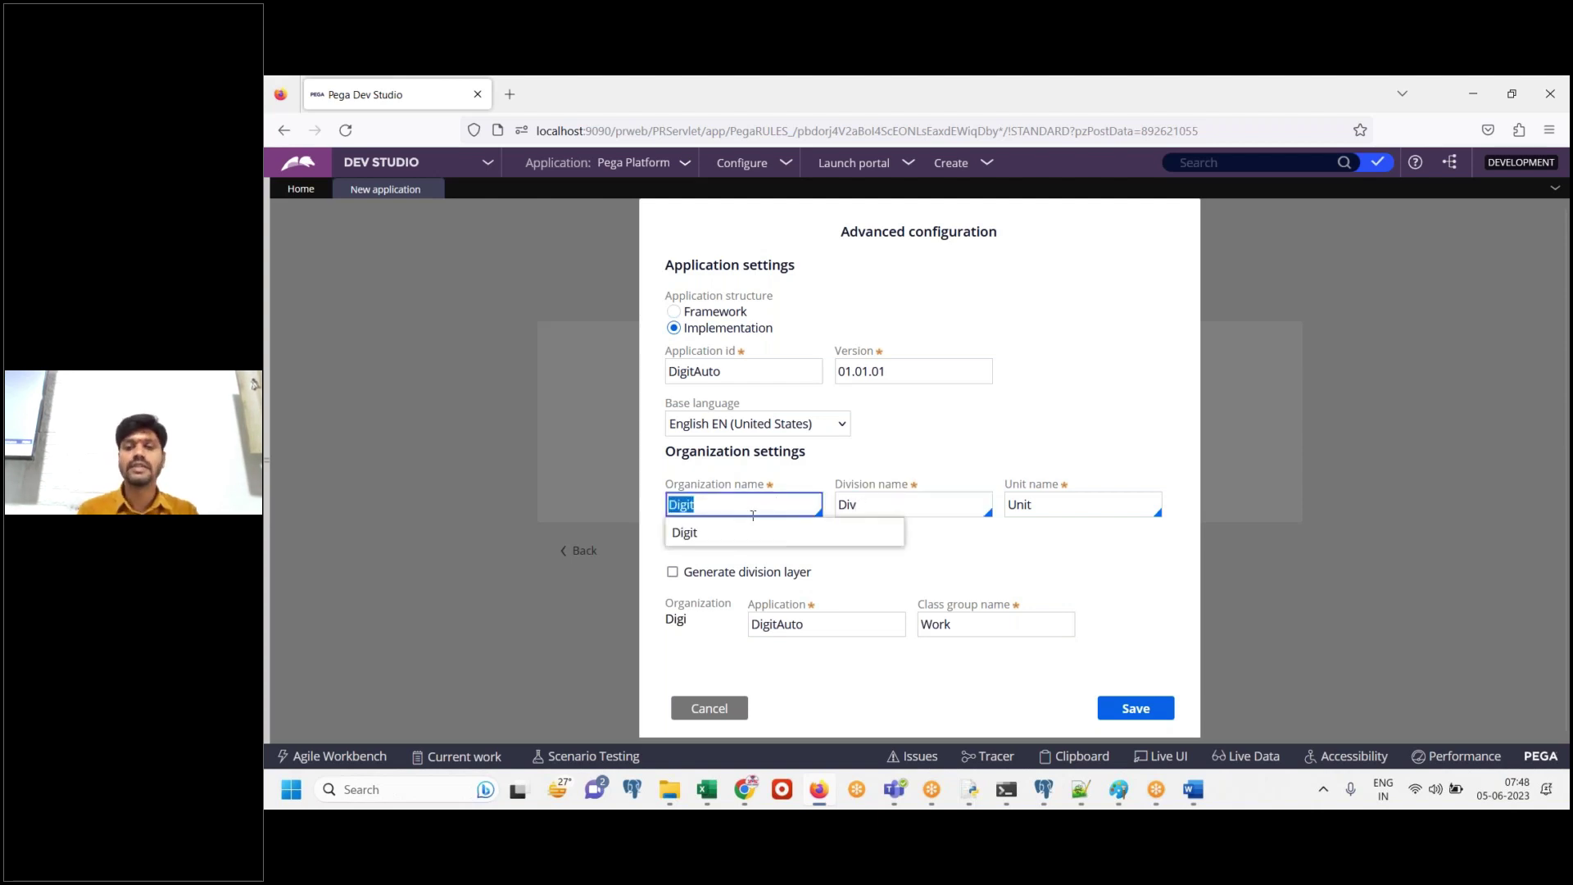
click(1135, 708)
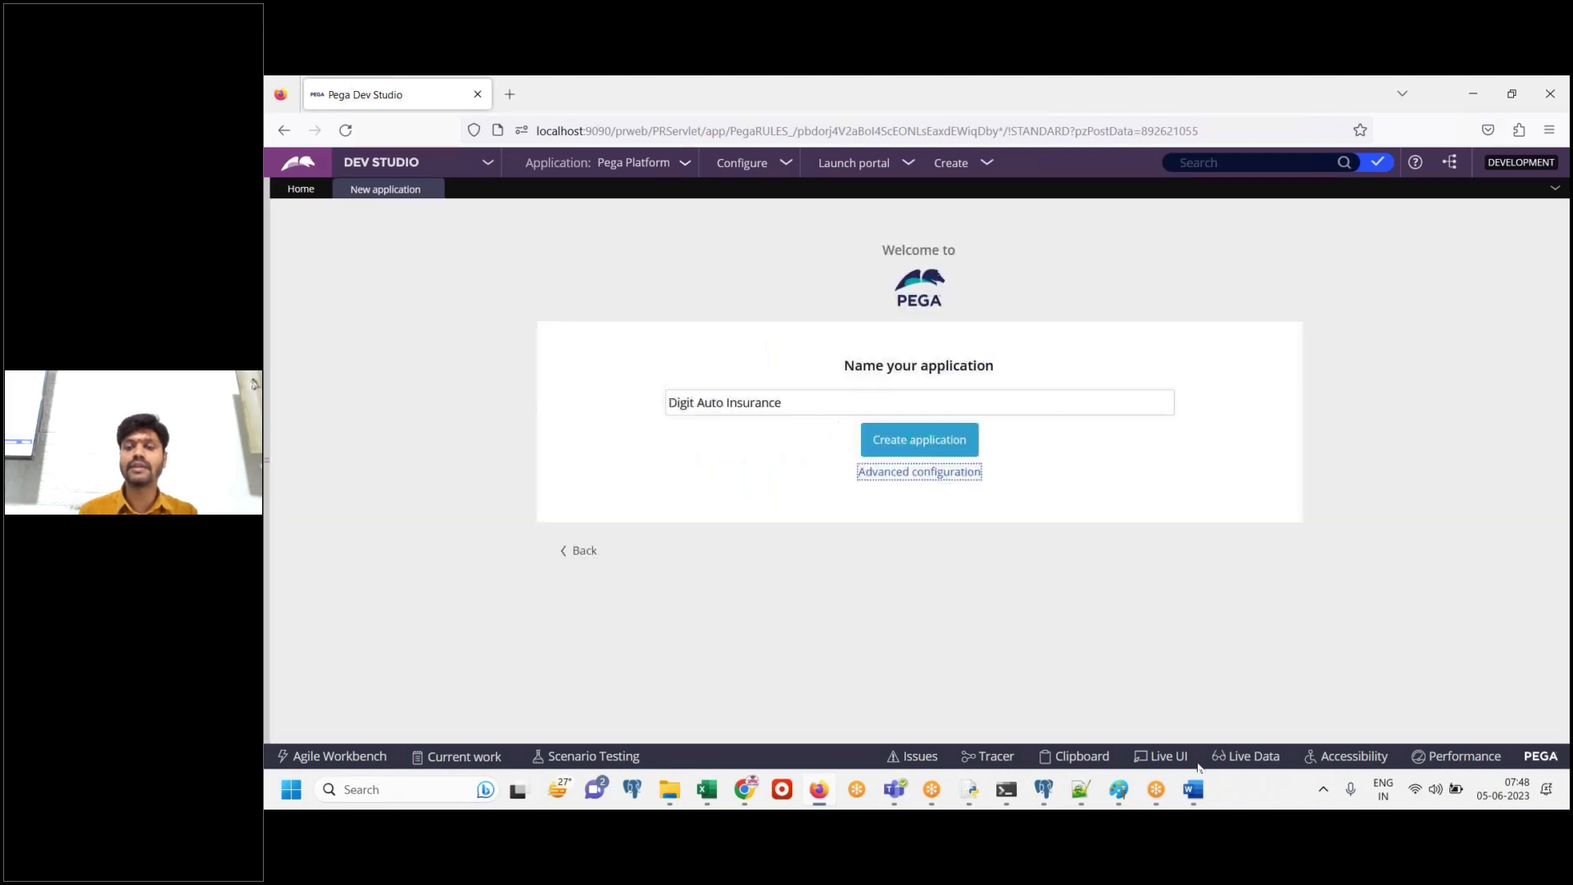
Caption the configuration screenshot in Word with 'Save'
click(1194, 796)
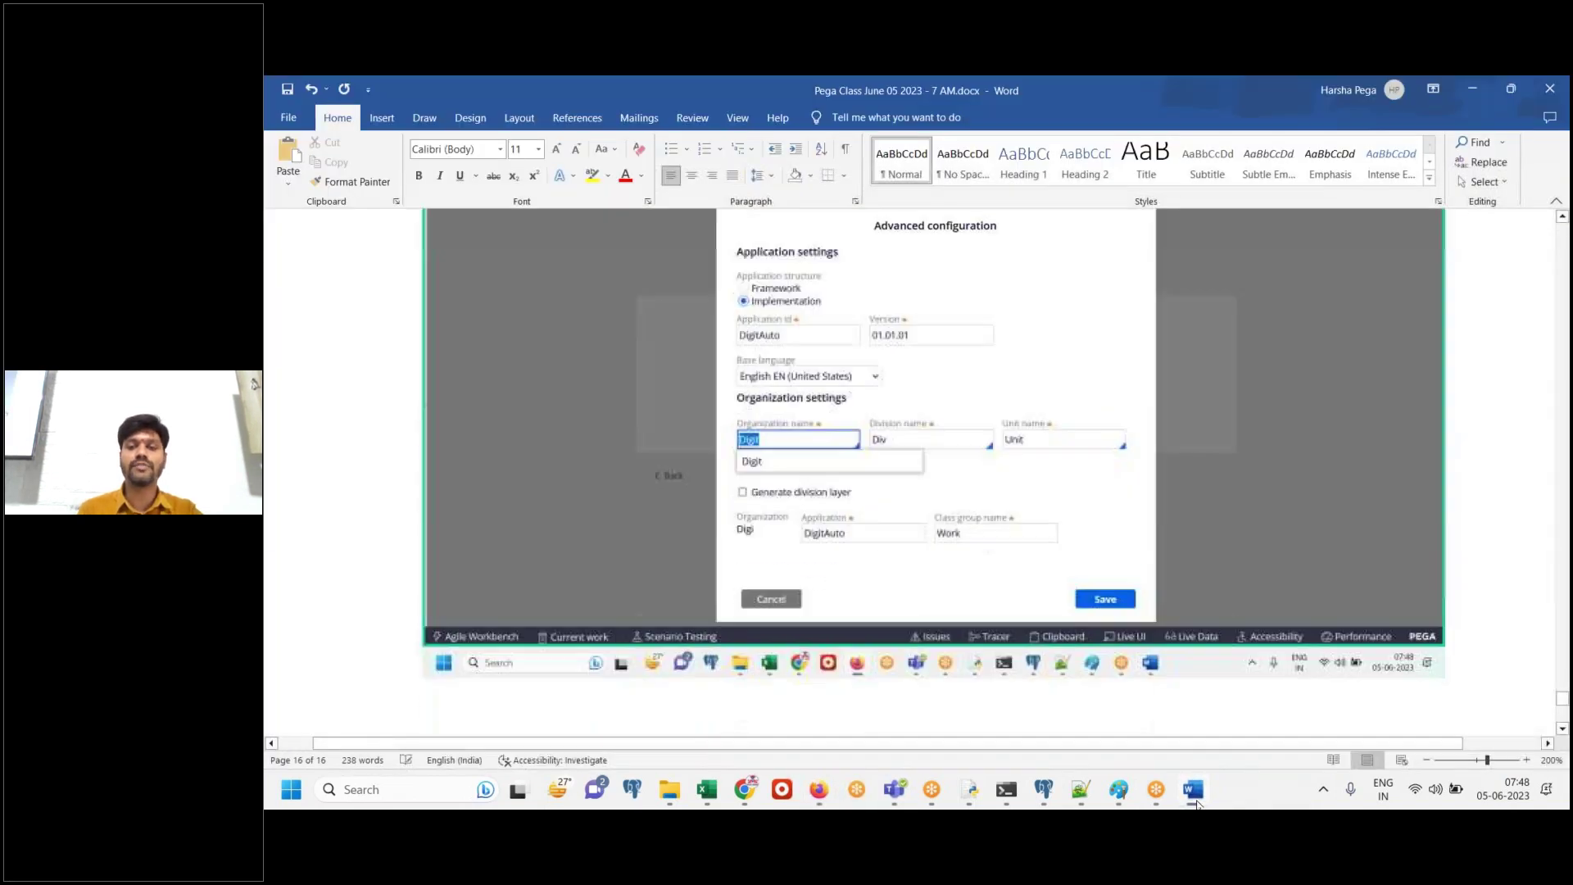
text(Save)
key(Return)
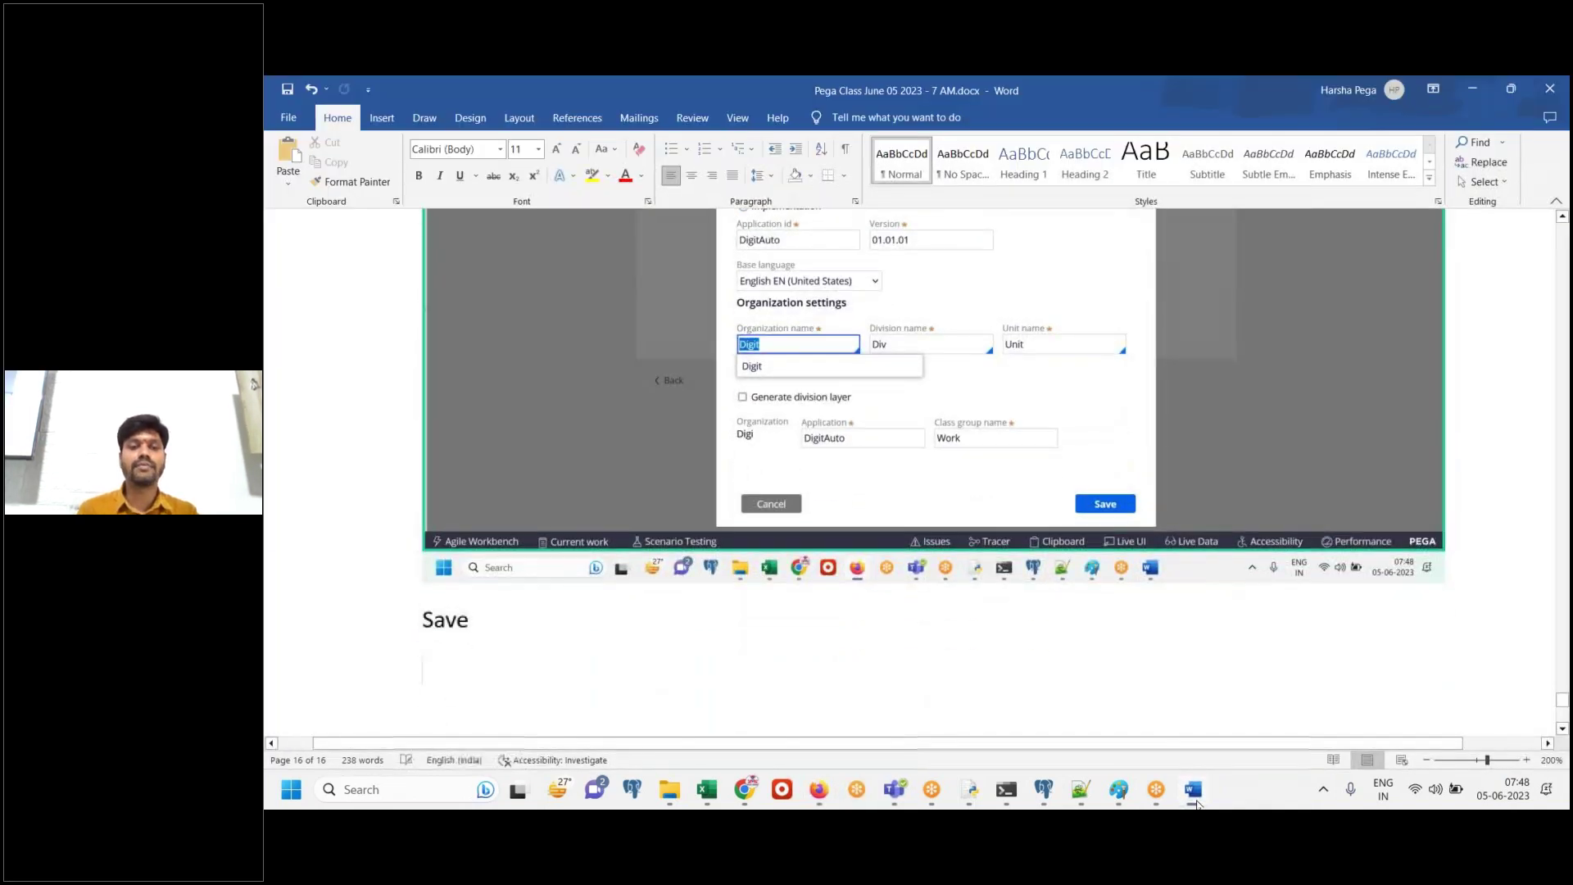
click(1195, 802)
Paste the naming-page screenshot into Word captioned 'Create application'
click(1195, 793)
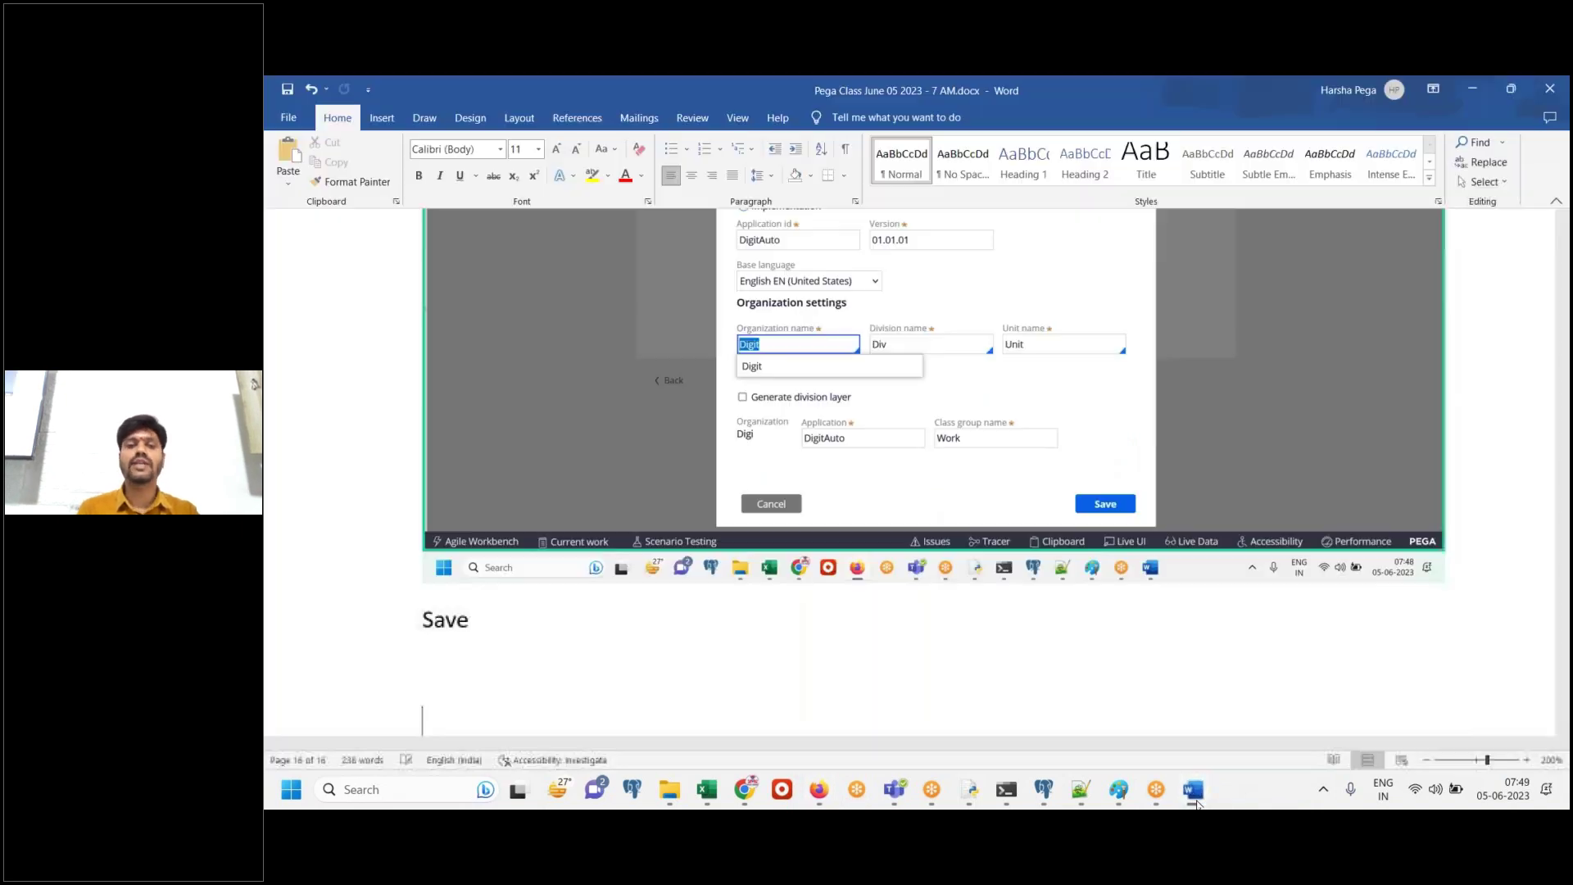
key(ctrl+v)
text(Cre)
key(BackSpace)
key(BackSpace)
text(Create application)
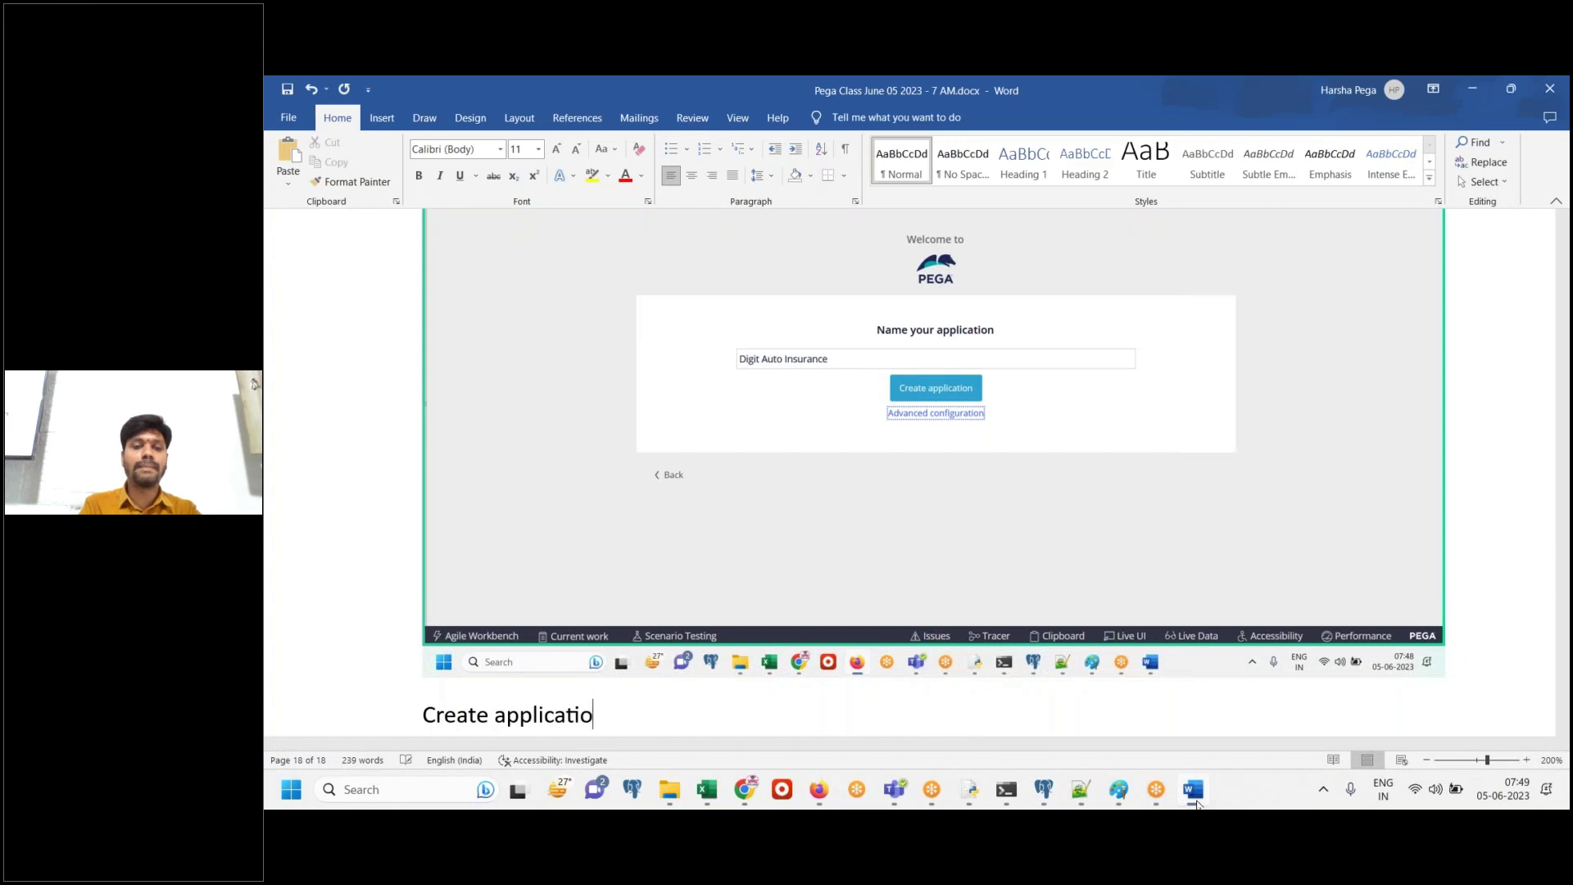
key(Return)
click(1194, 793)
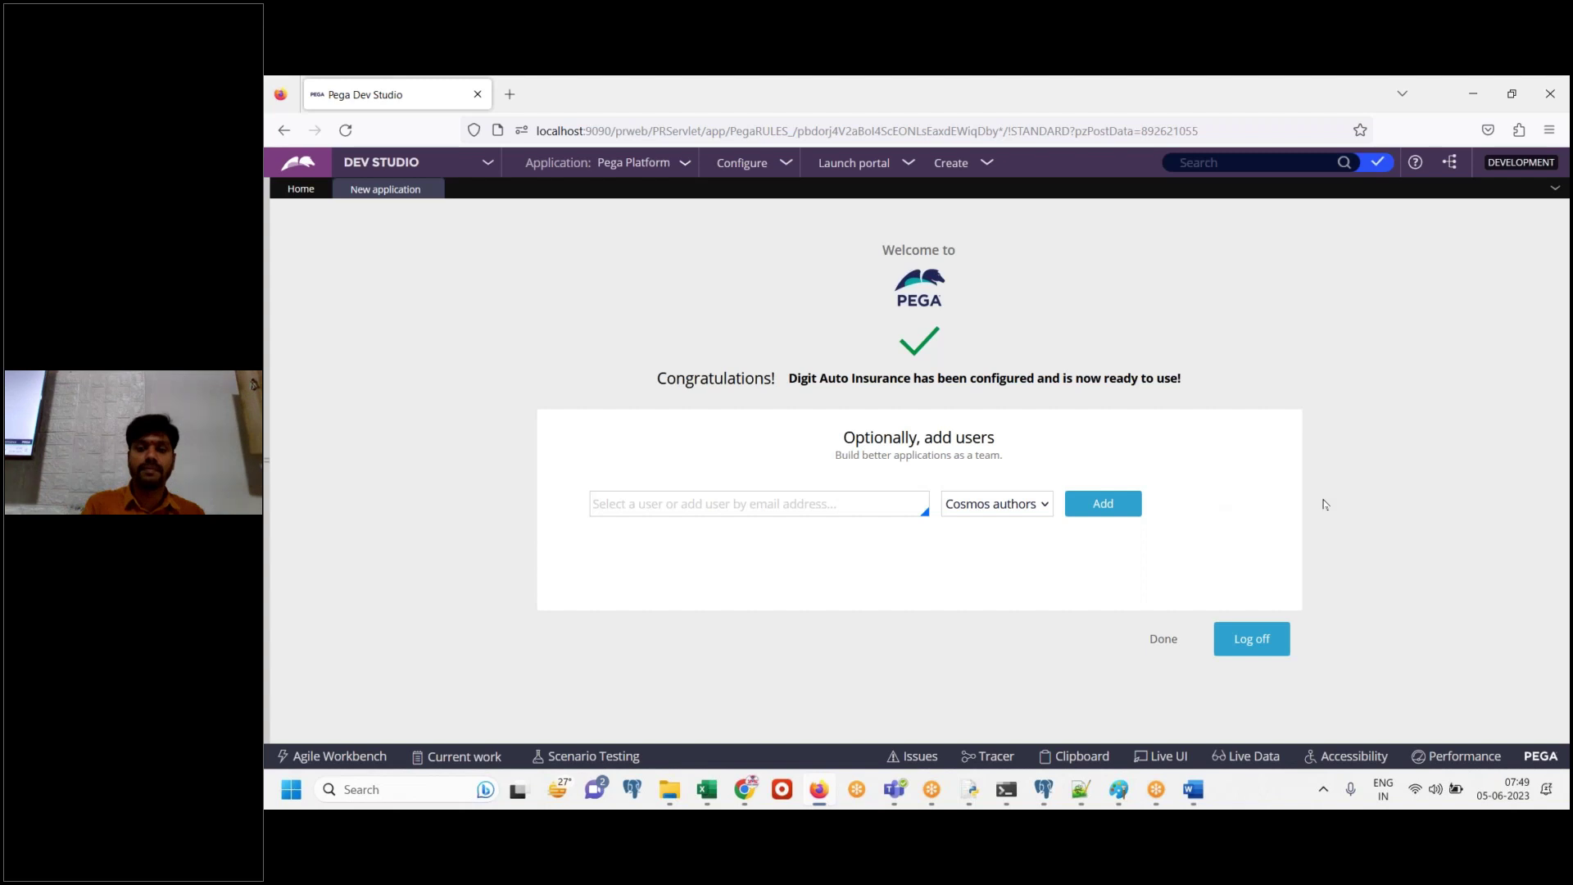
Add the Digit Auto Insurance confirmation screenshot to the Word notes
click(1193, 787)
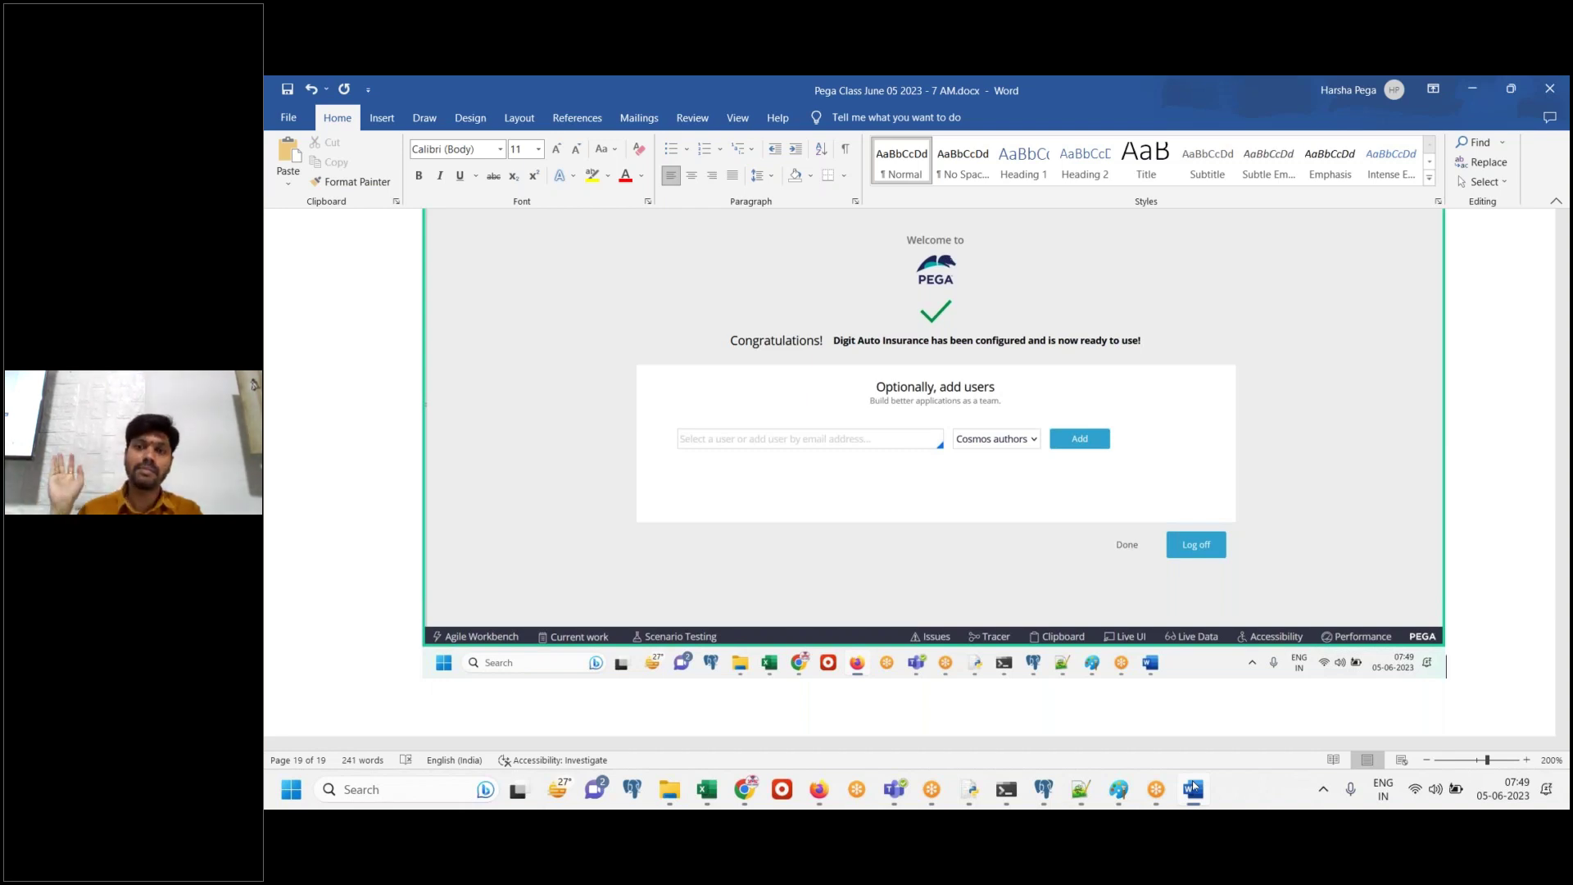
click(1193, 788)
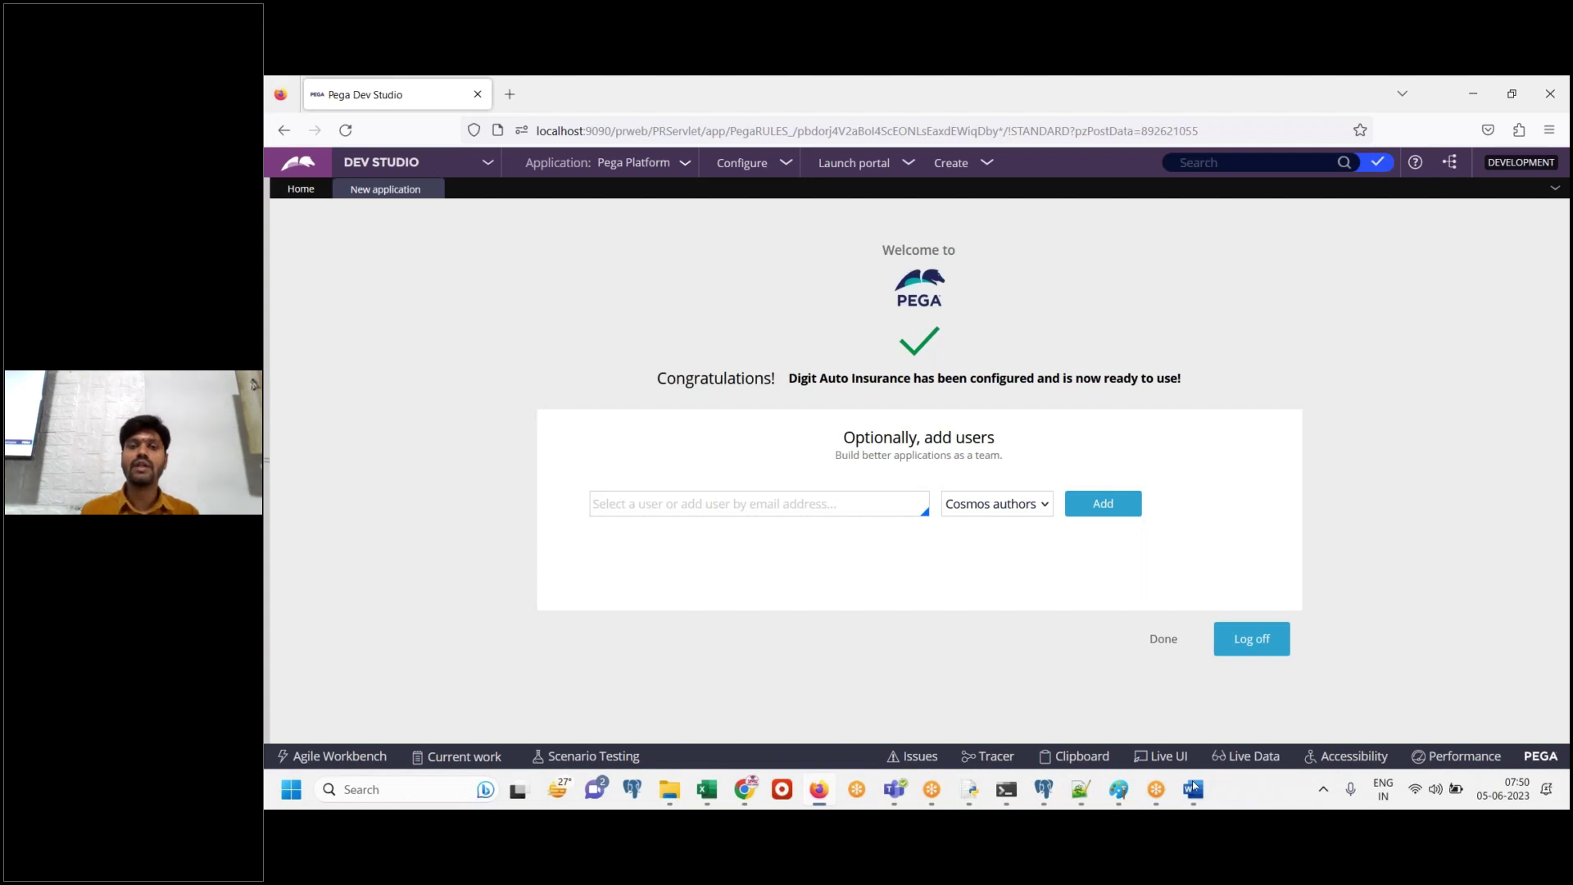
Enter the developer's e-mail as the user to add and note 'ADD' under a screenshot in Word
click(813, 503)
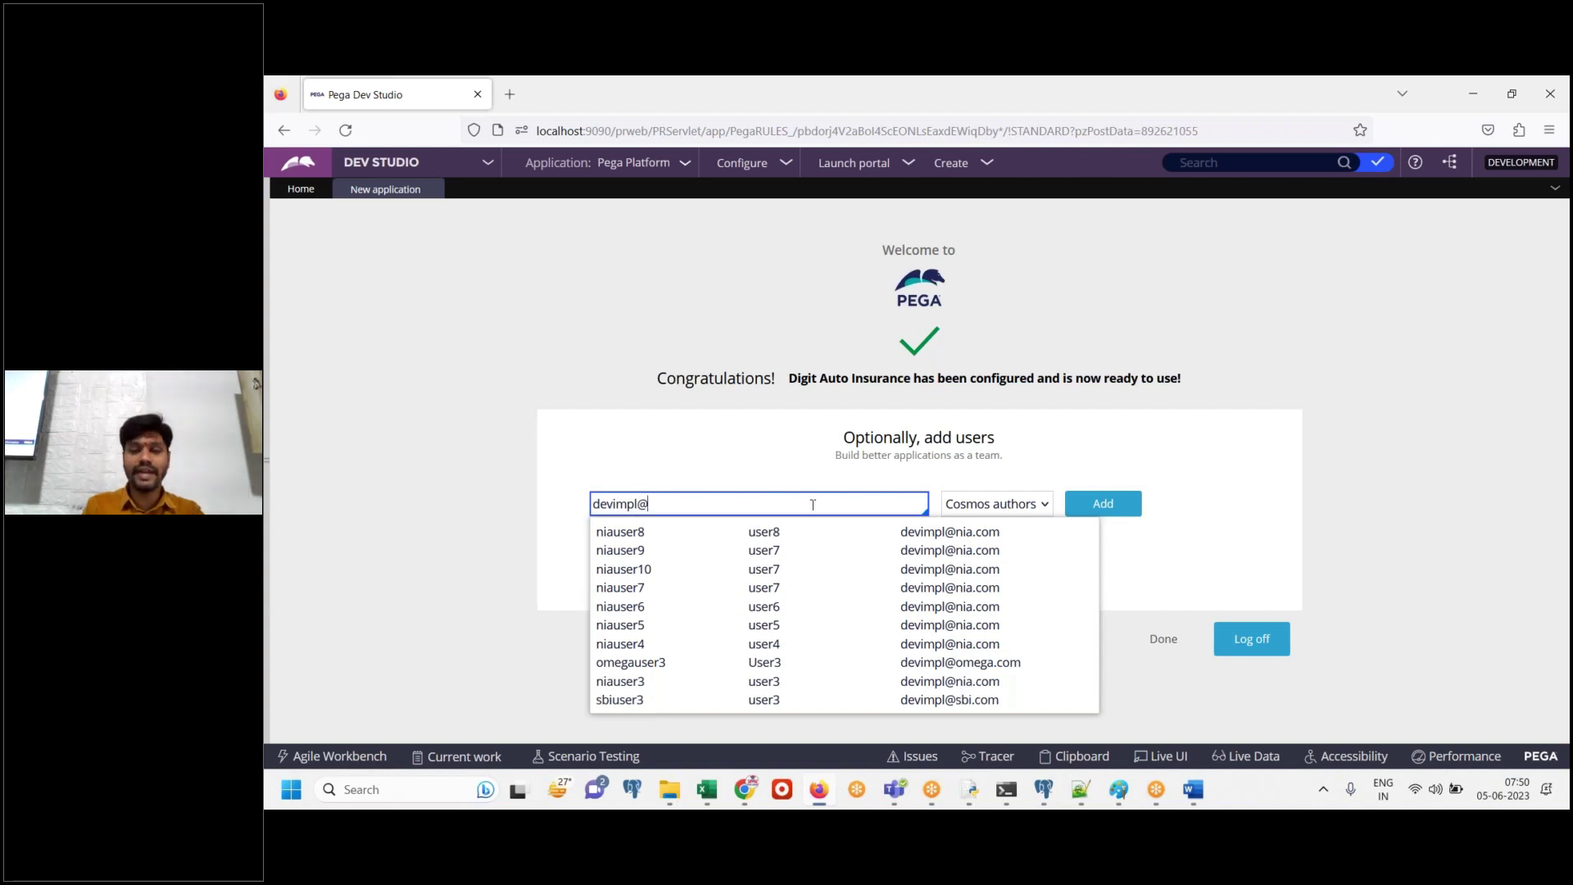
key(Tab)
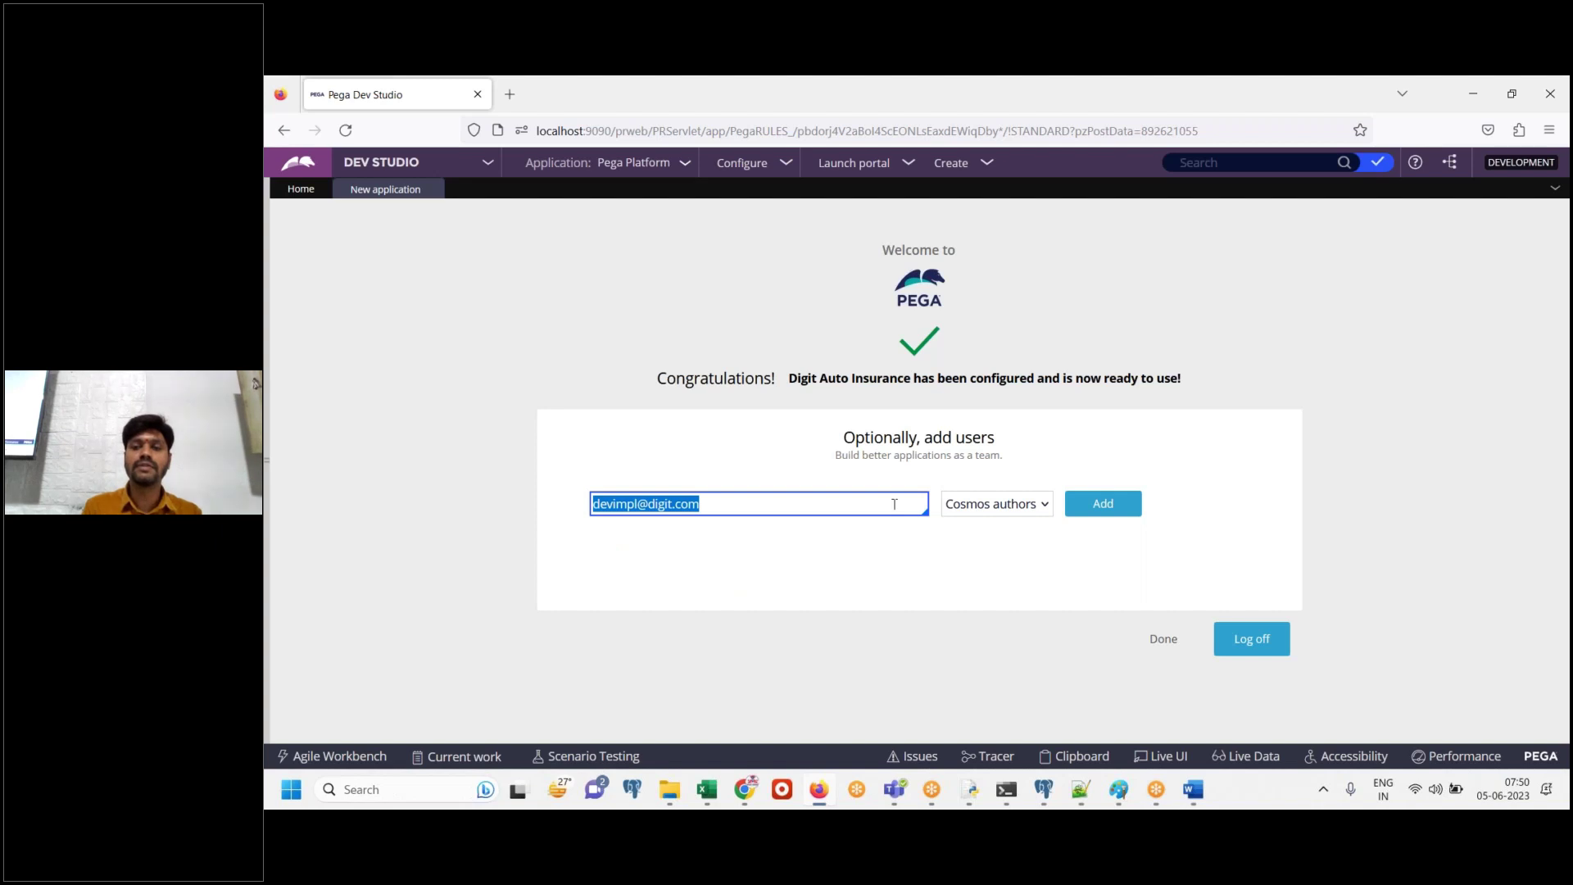
click(1191, 794)
key(ctrl+v)
key(Return)
text(ADD)
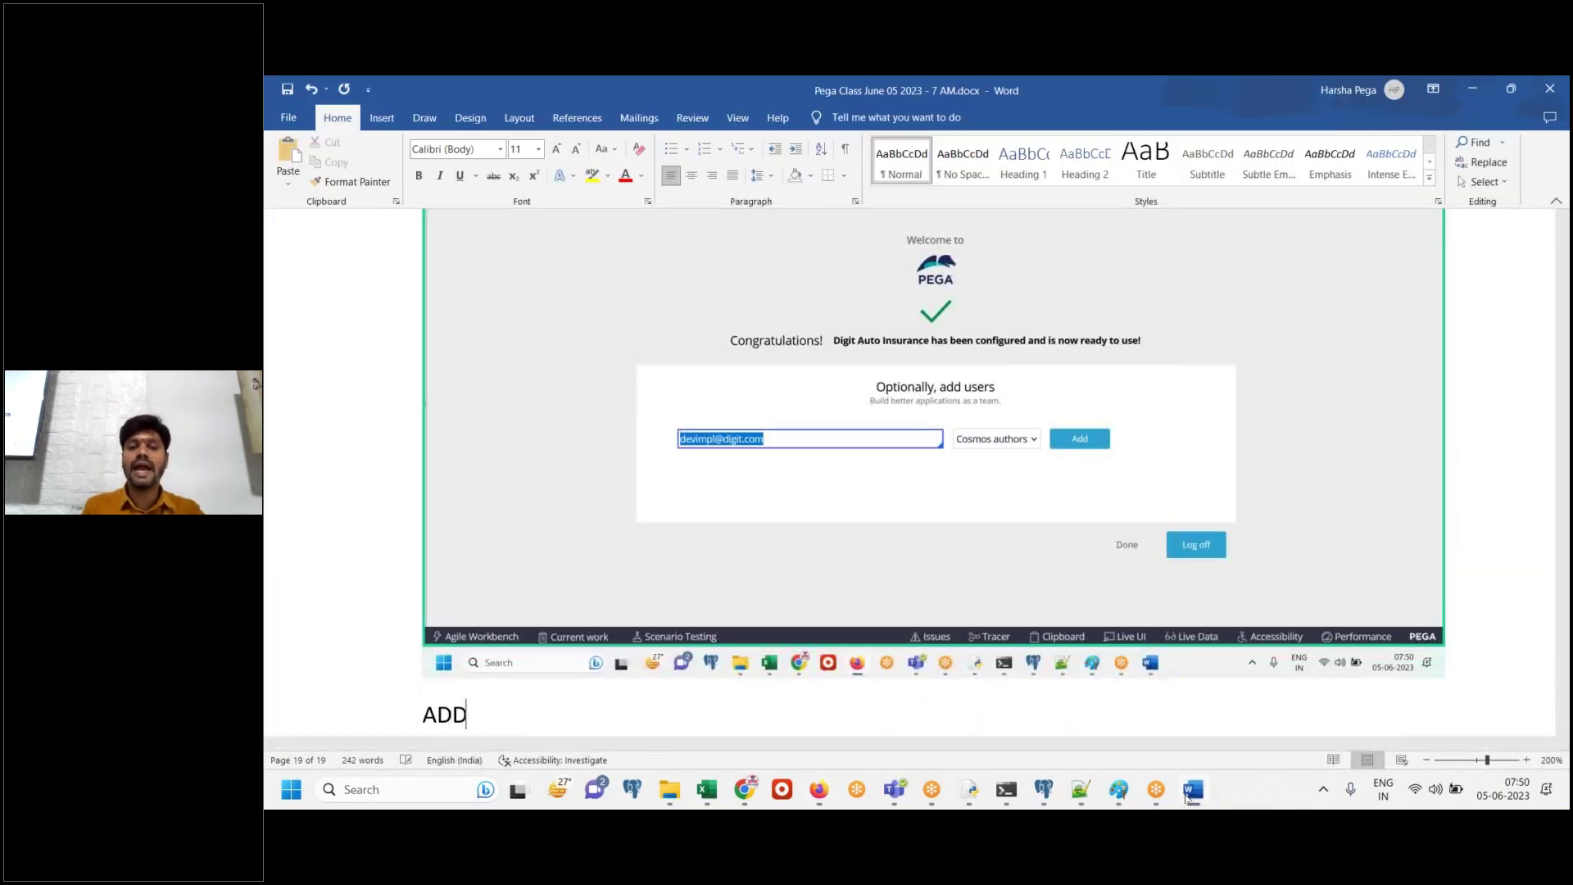
key(Return)
click(1190, 790)
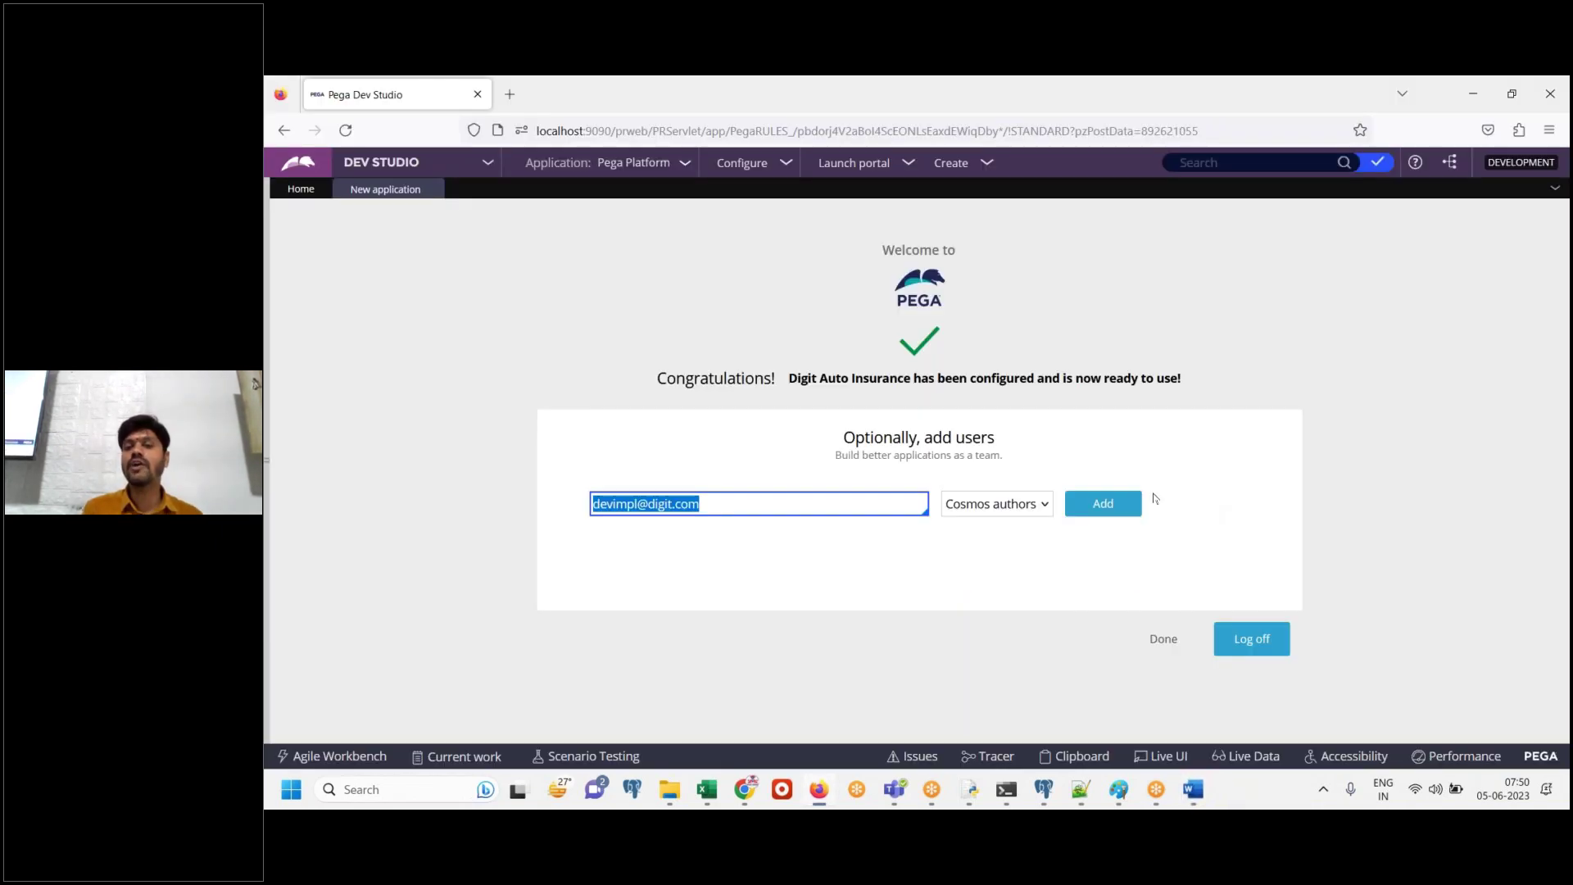
Add the user and note 'Copy this ID and password into note pad' in Word
click(1104, 513)
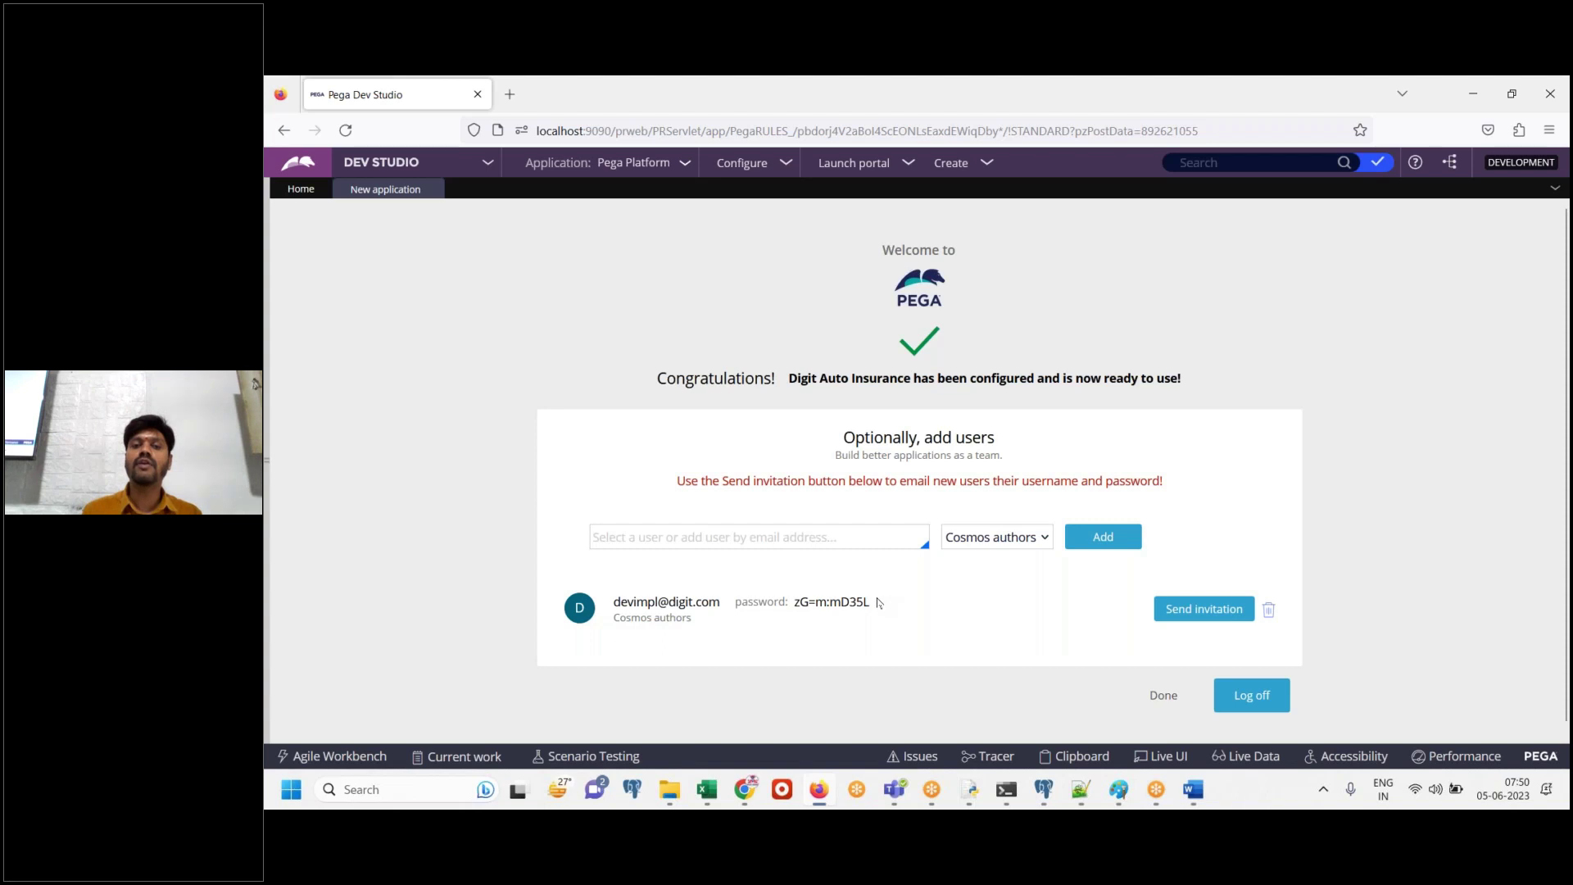
drag(875, 603, 612, 609)
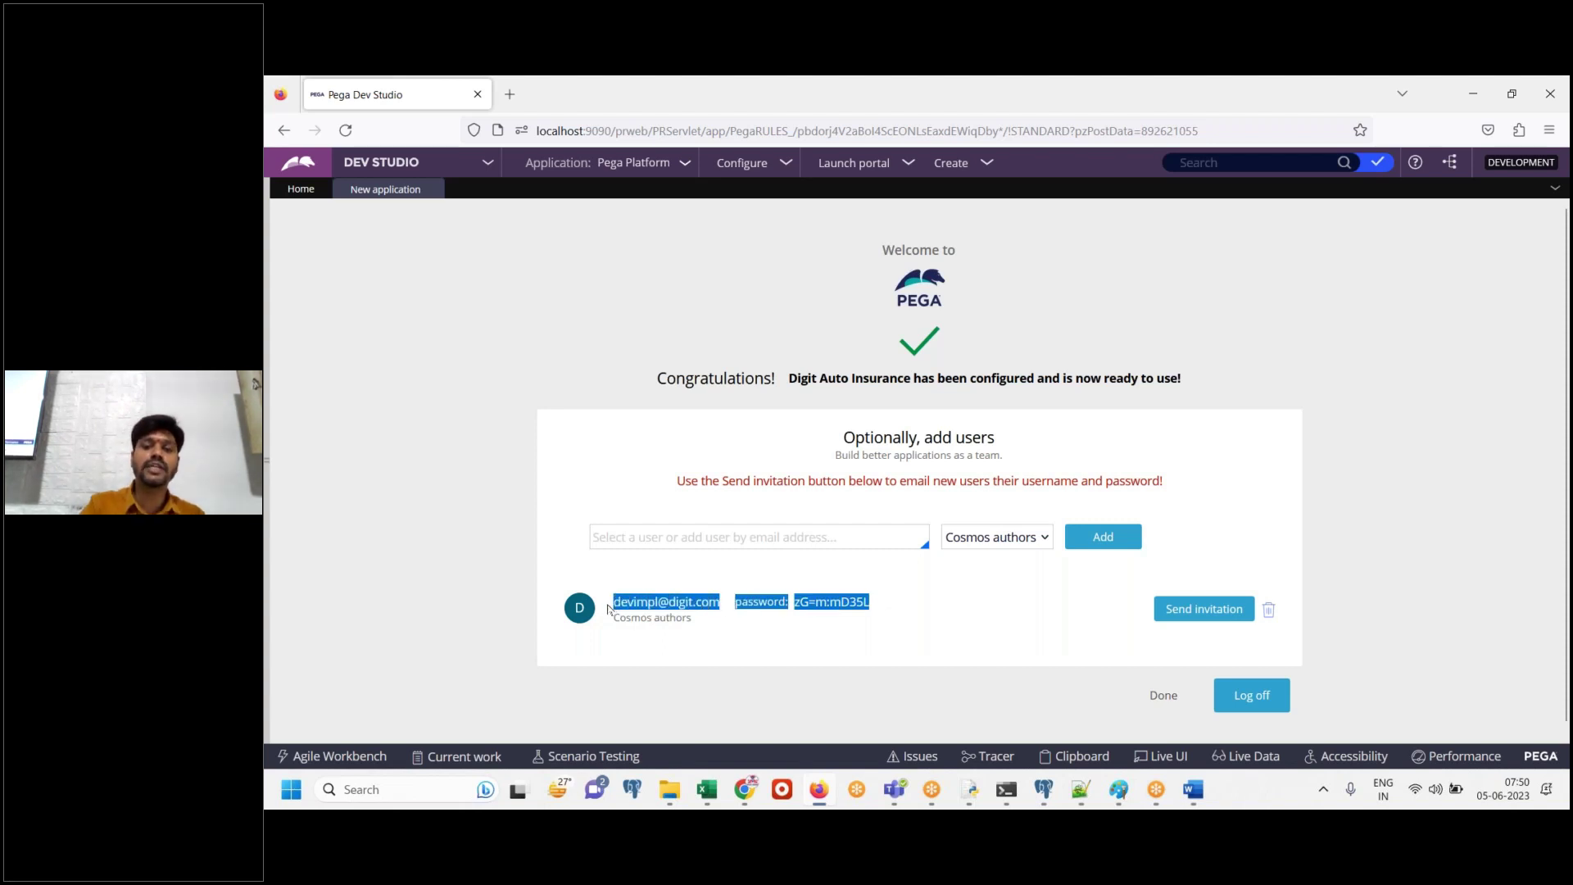
click(1196, 799)
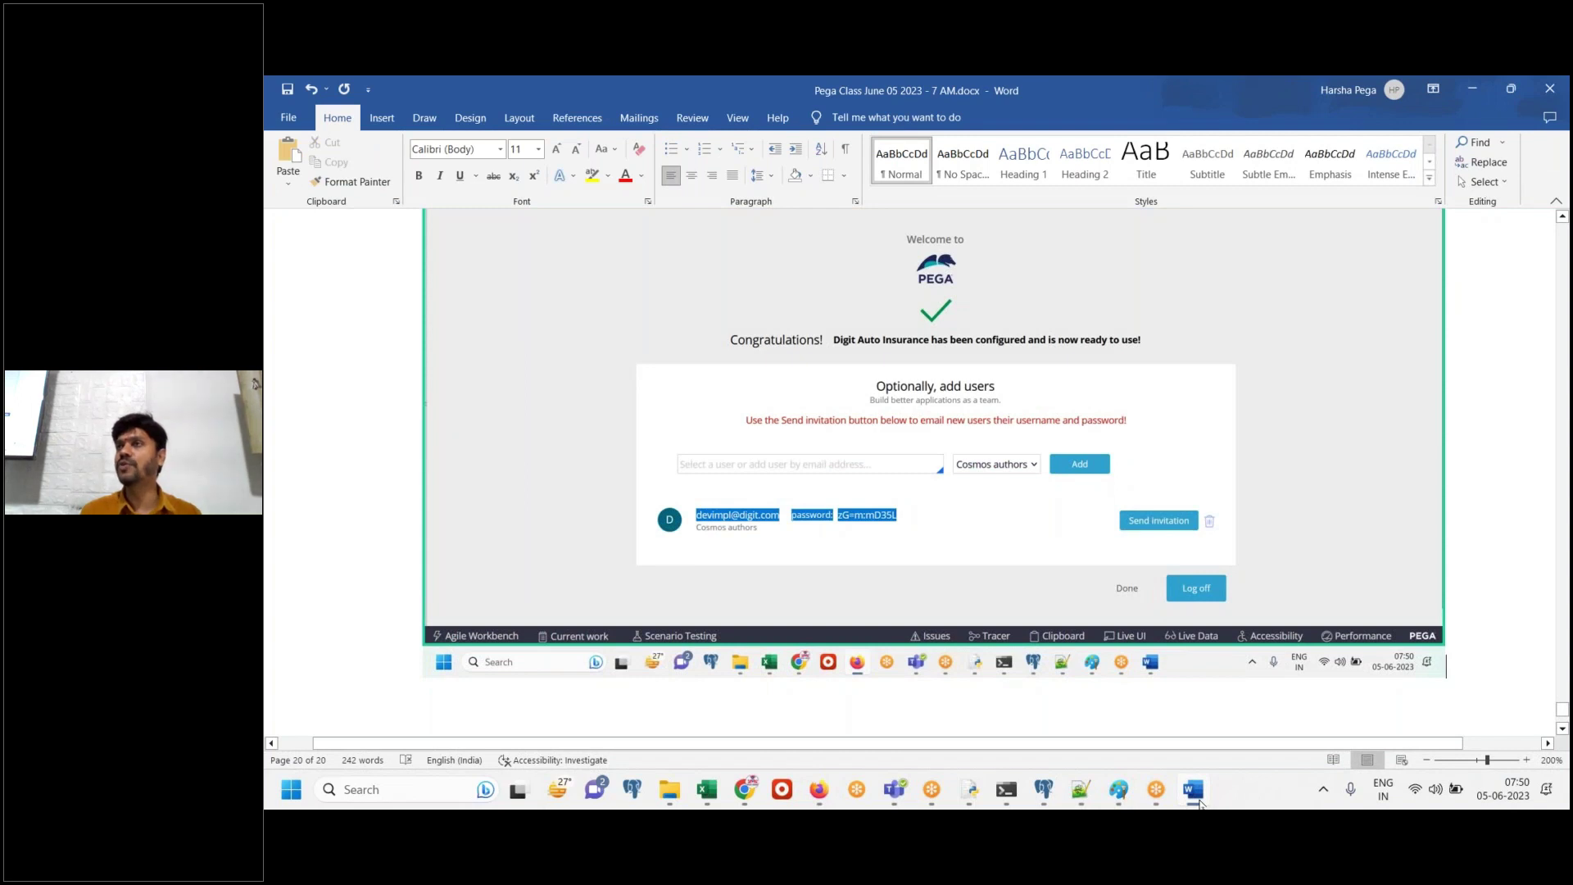
text(Copy )
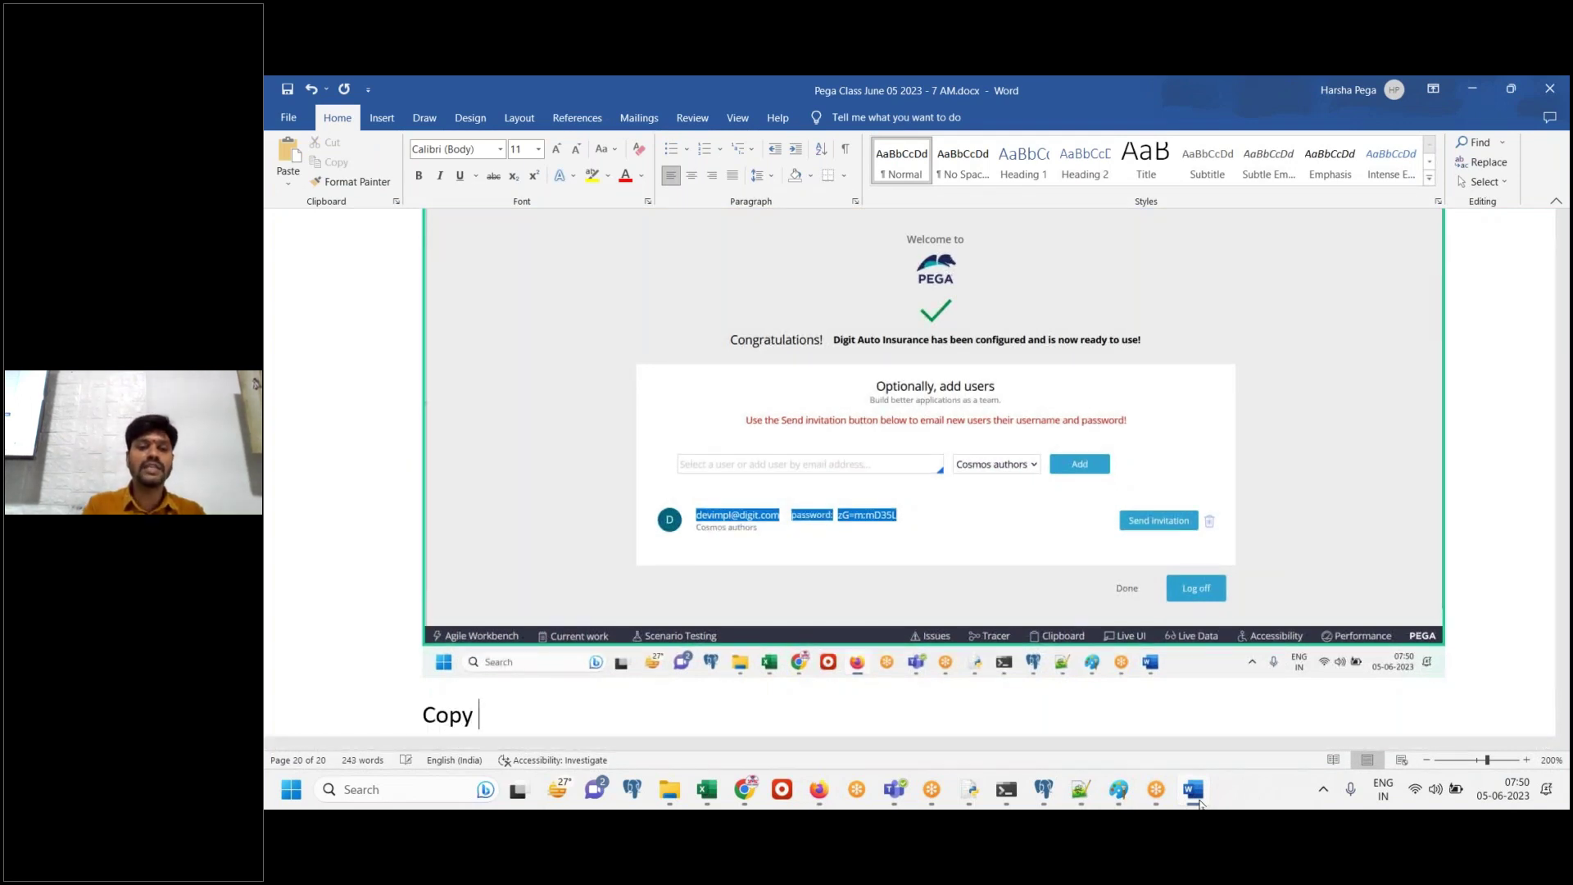
text(this ID and )
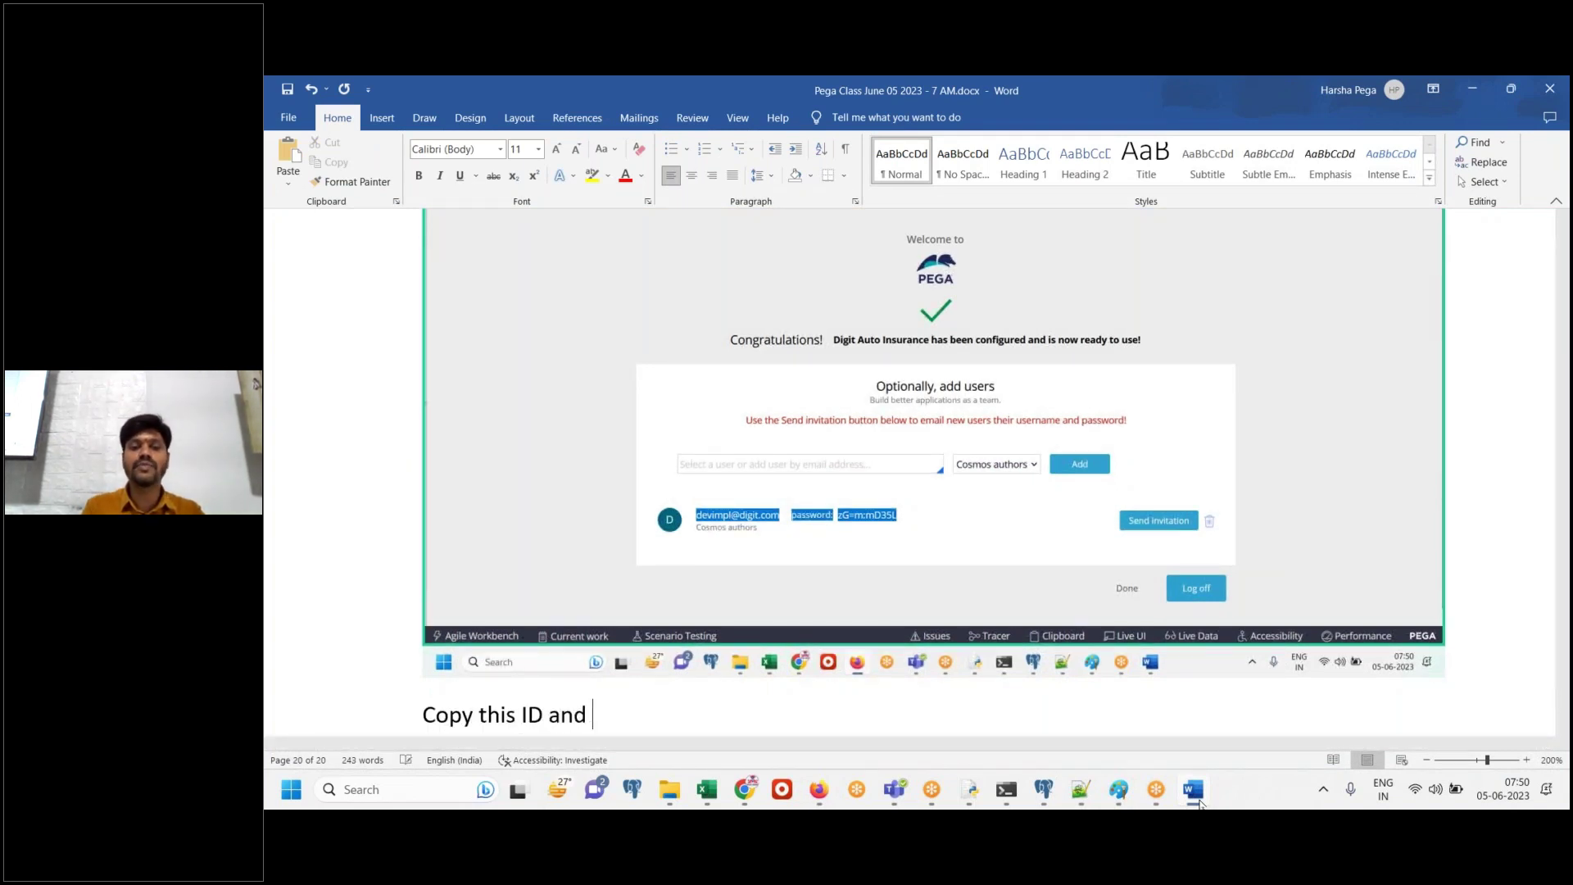
text(password into)
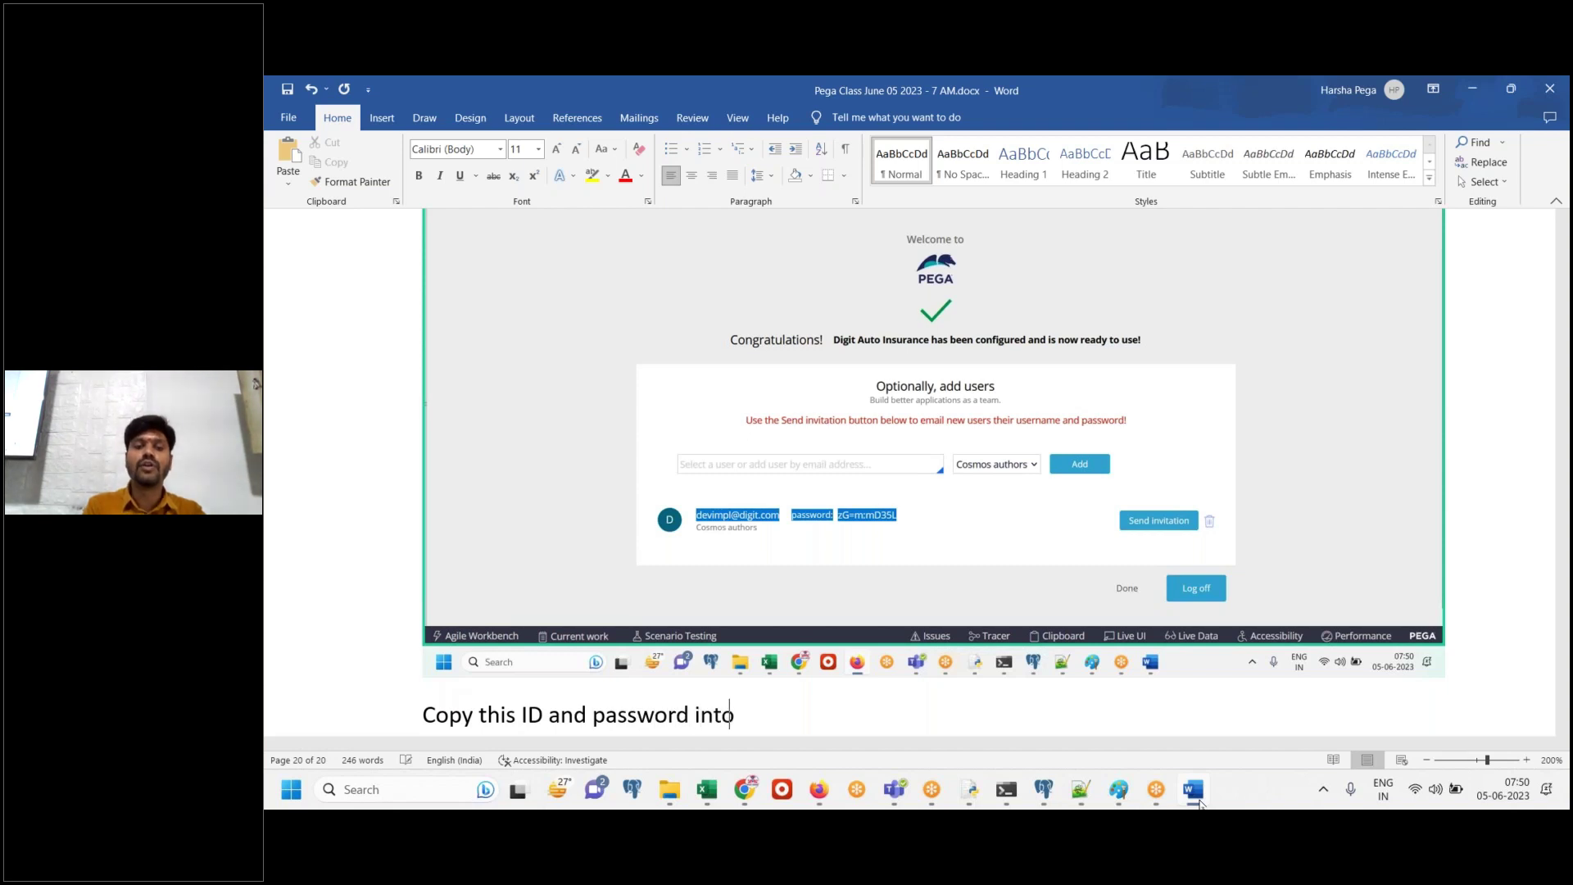
text( note pad)
key(Return)
Copy the generated ID and password into Class Notes and save the file
click(819, 789)
right_click(827, 591)
click(874, 357)
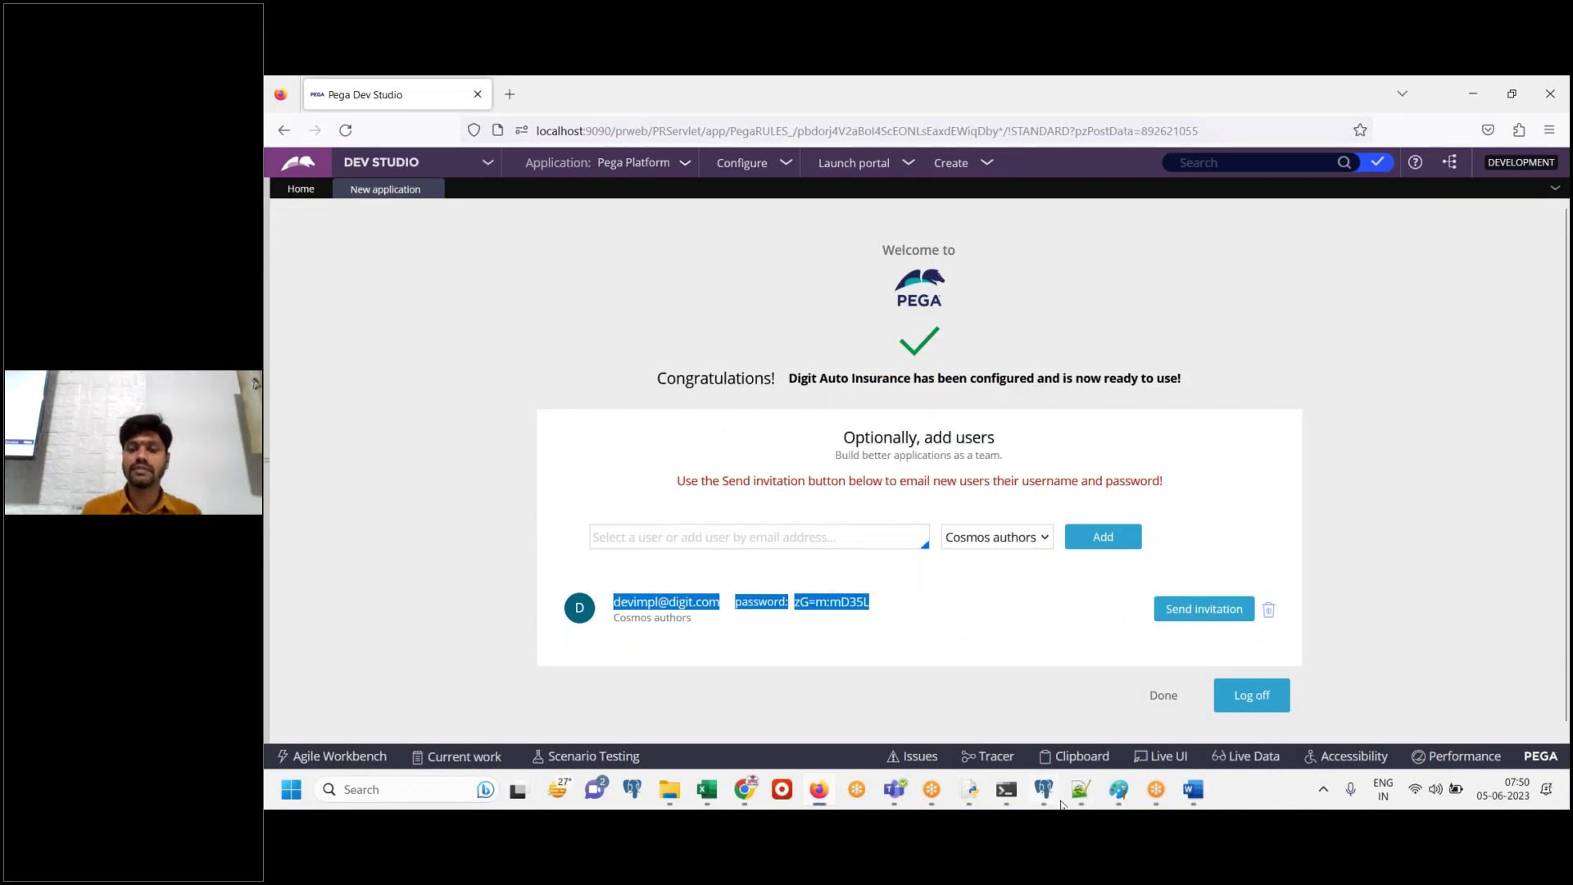
click(1080, 789)
click(1053, 722)
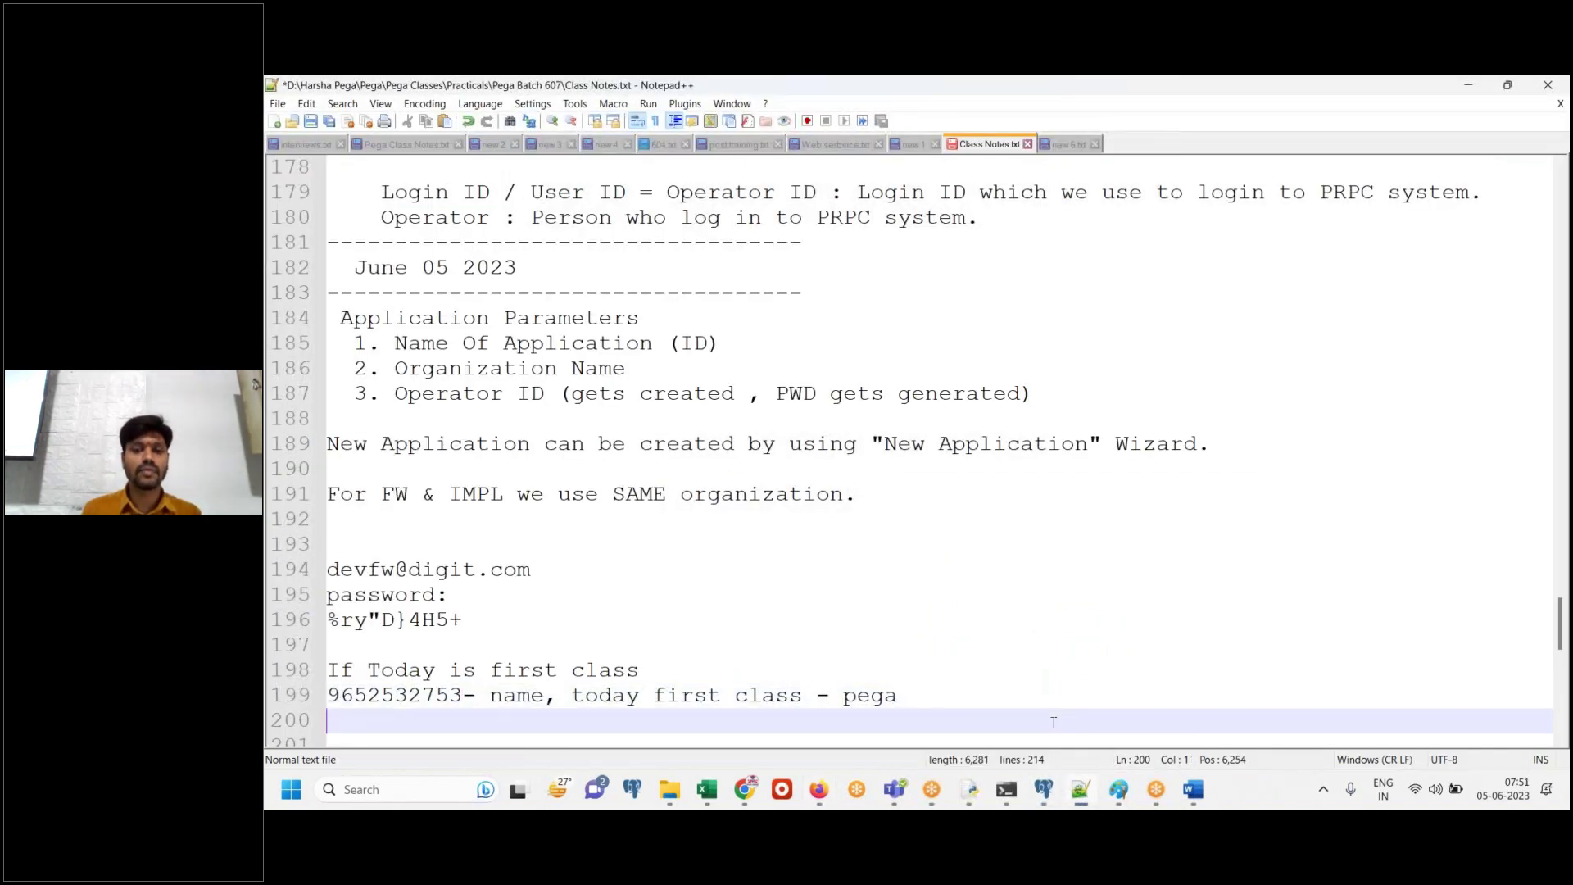
key(Return)
key(ctrl+v)
key(ctrl+s)
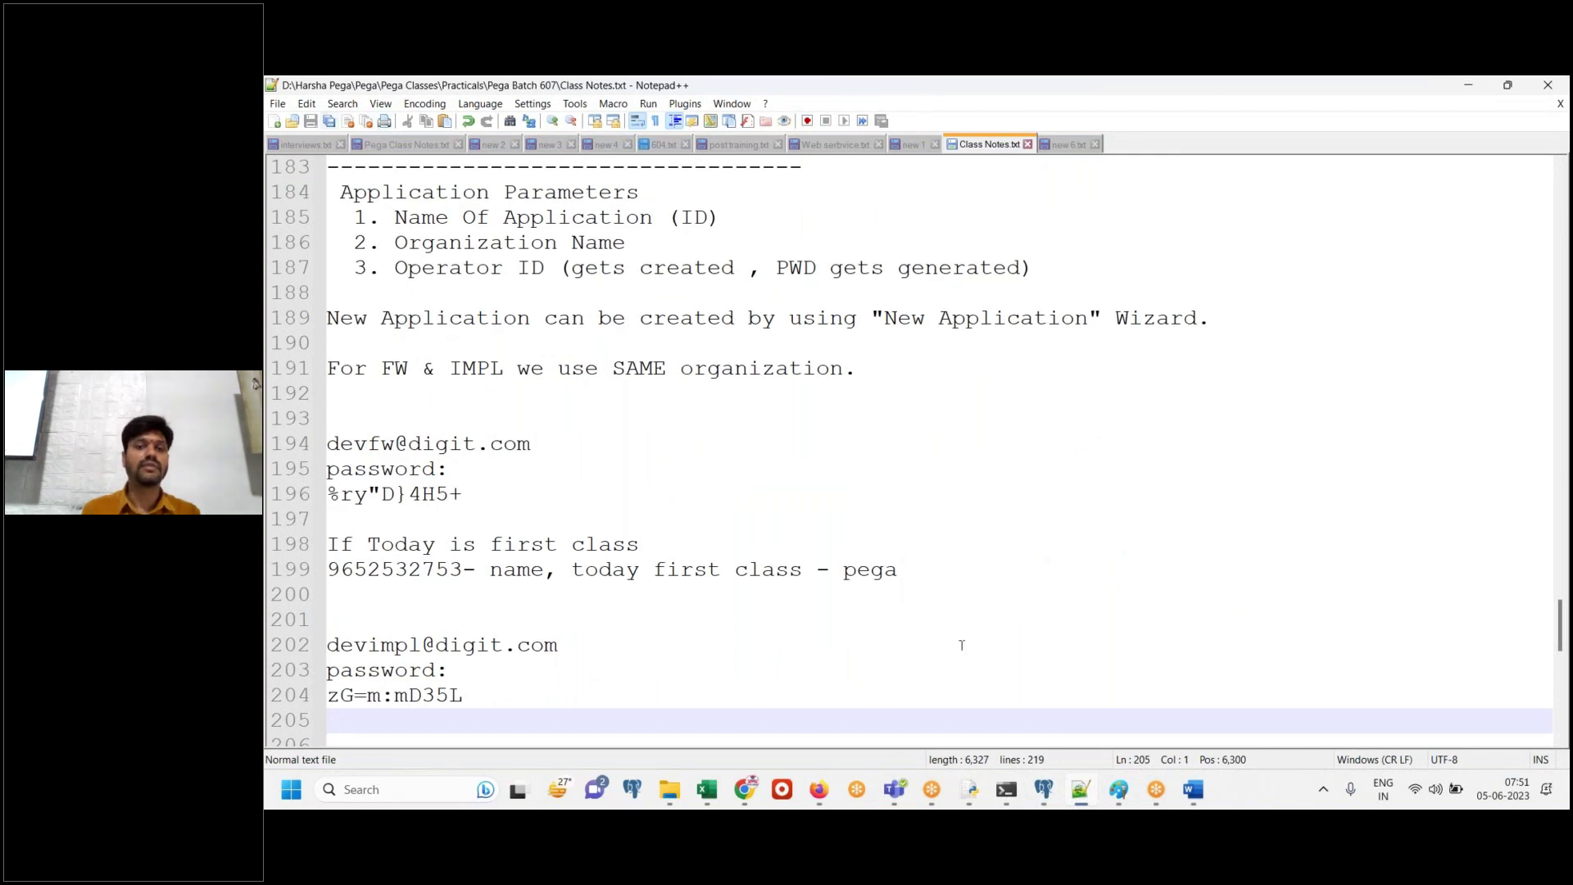
Paste the user-added screenshot into Word captioned 'Done.'
click(1080, 794)
drag(677, 131, 661, 315)
click(1409, 303)
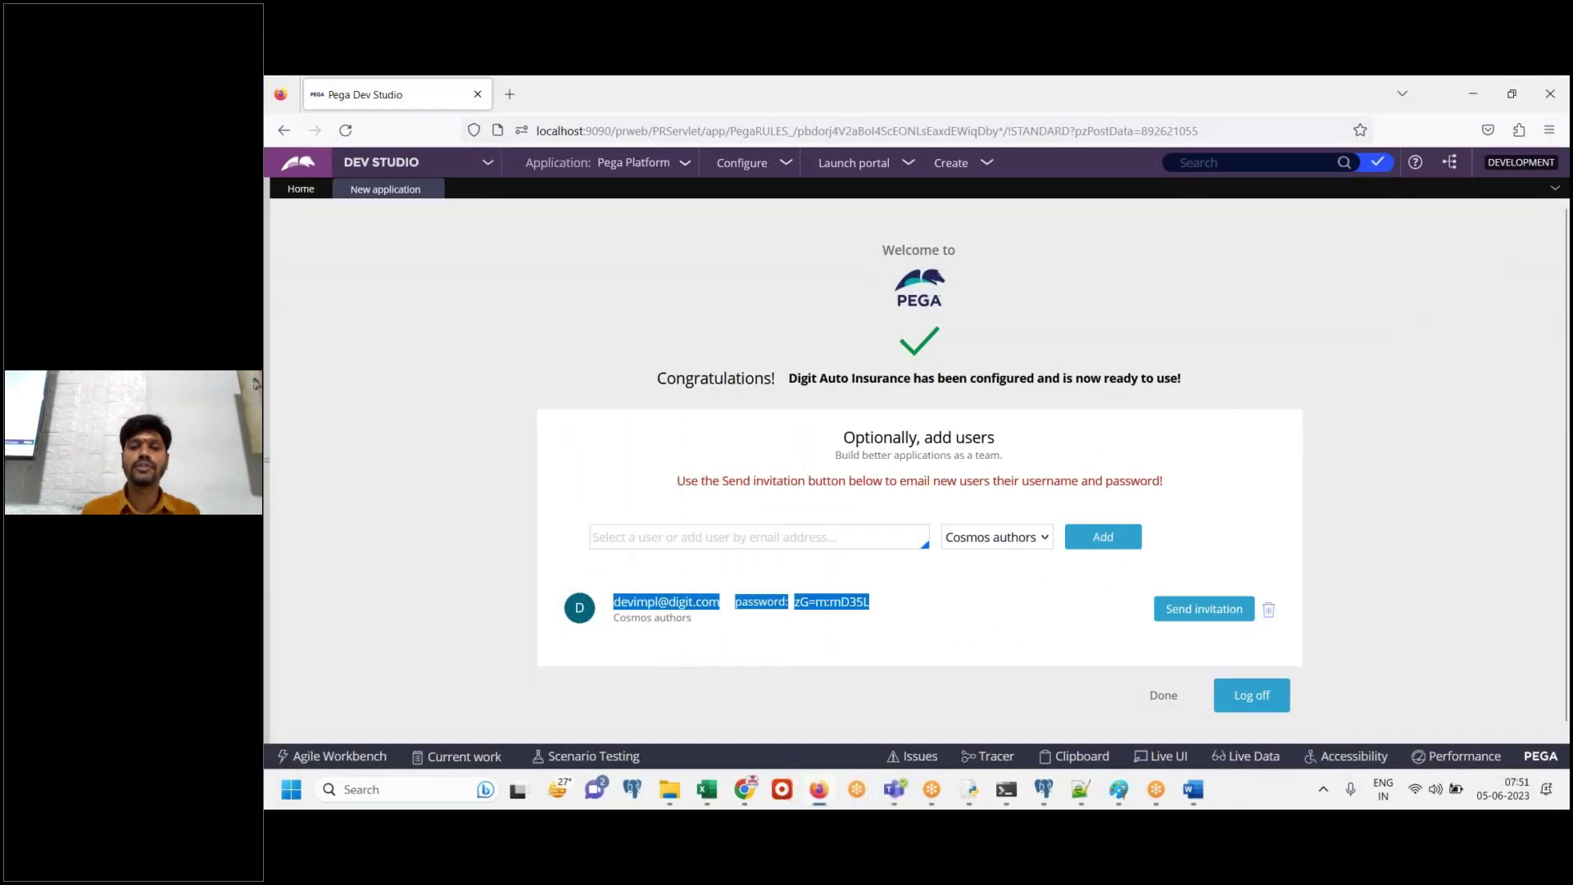
click(984, 628)
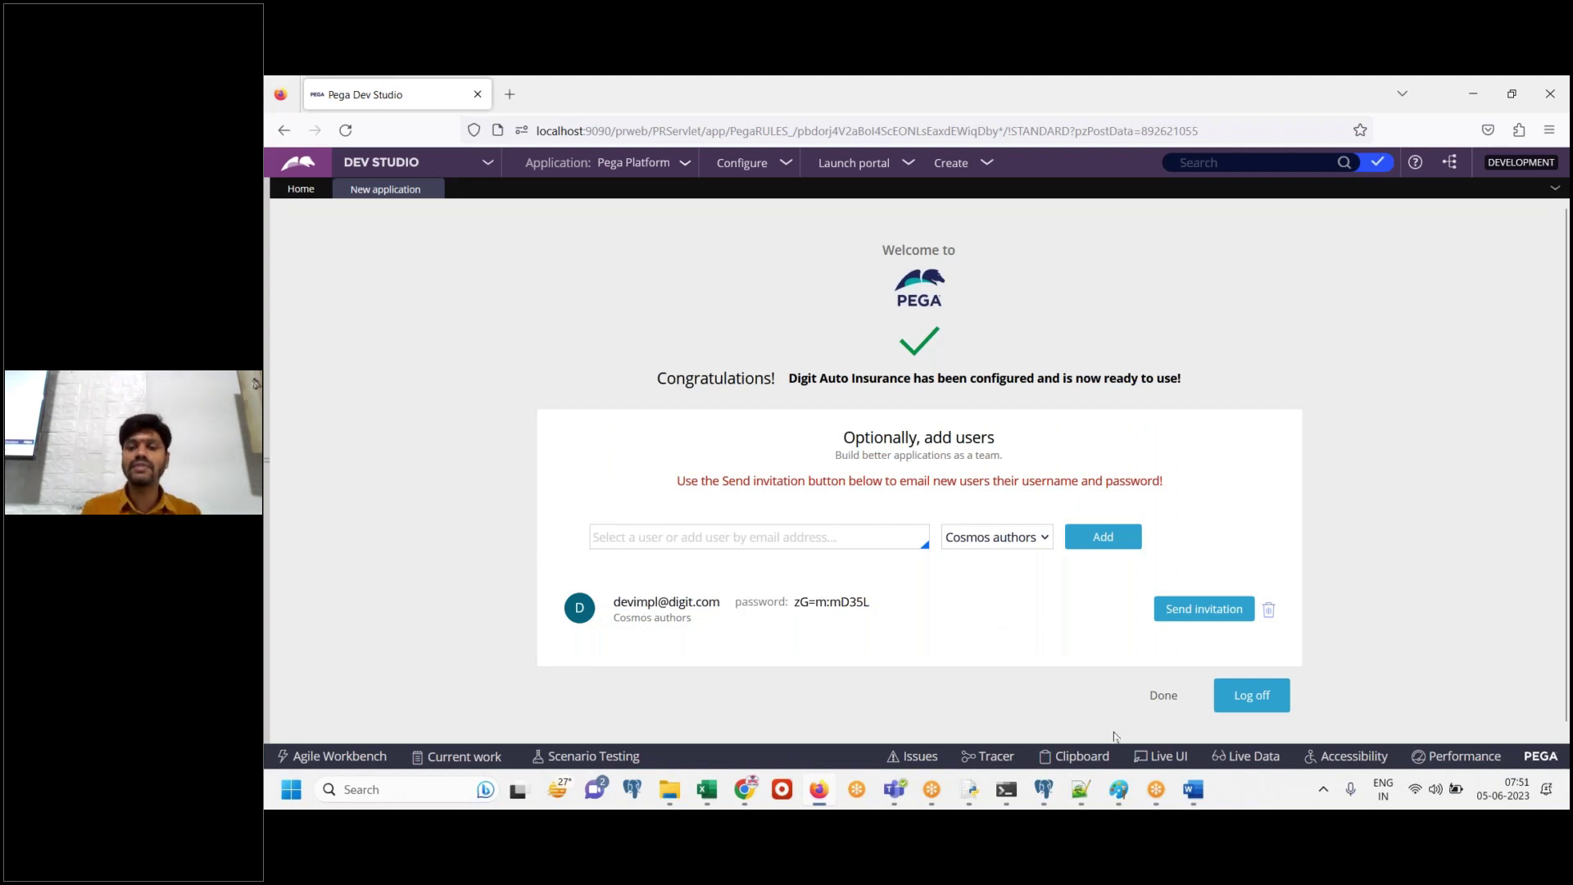
click(1194, 790)
key(ctrl+v)
text(Done.)
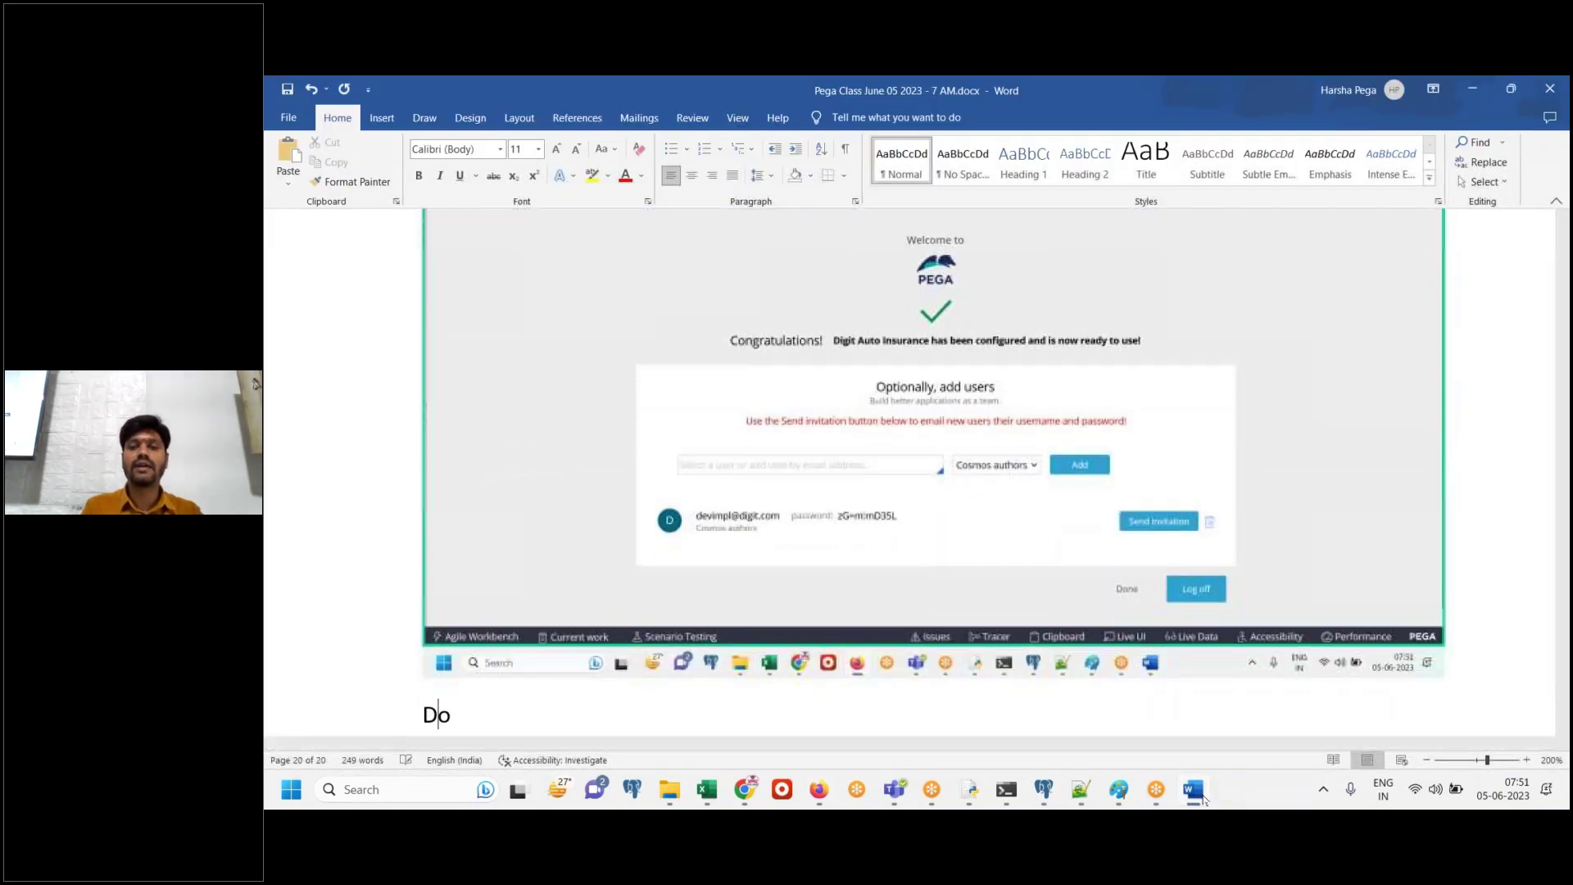
key(Return)
Finish the new application wizard and paste its screenshot into the Word notes
click(1194, 789)
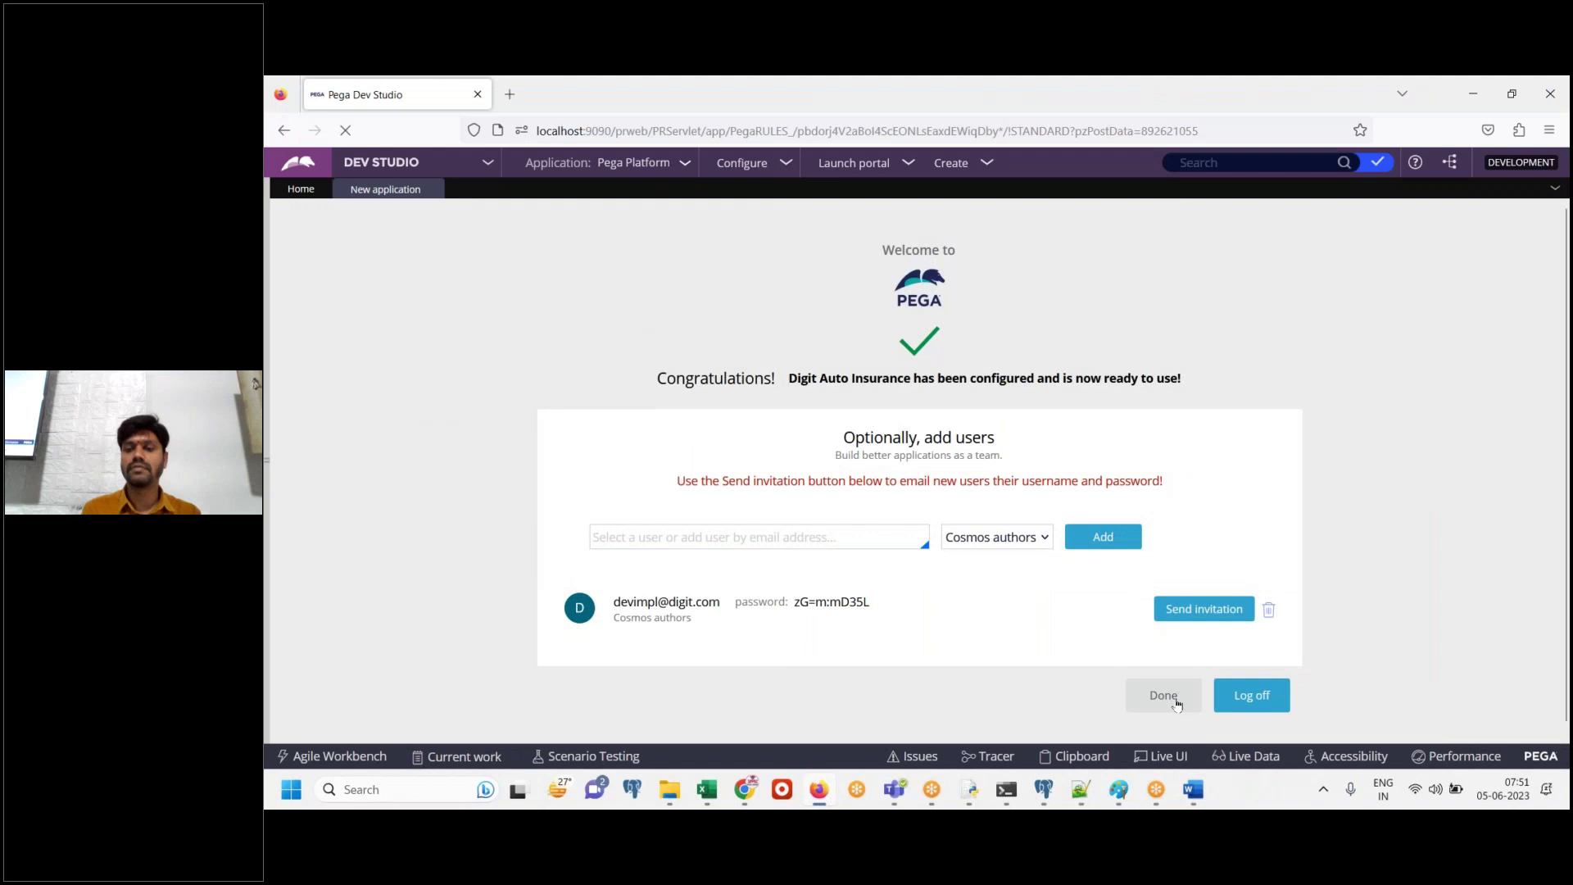
click(1159, 693)
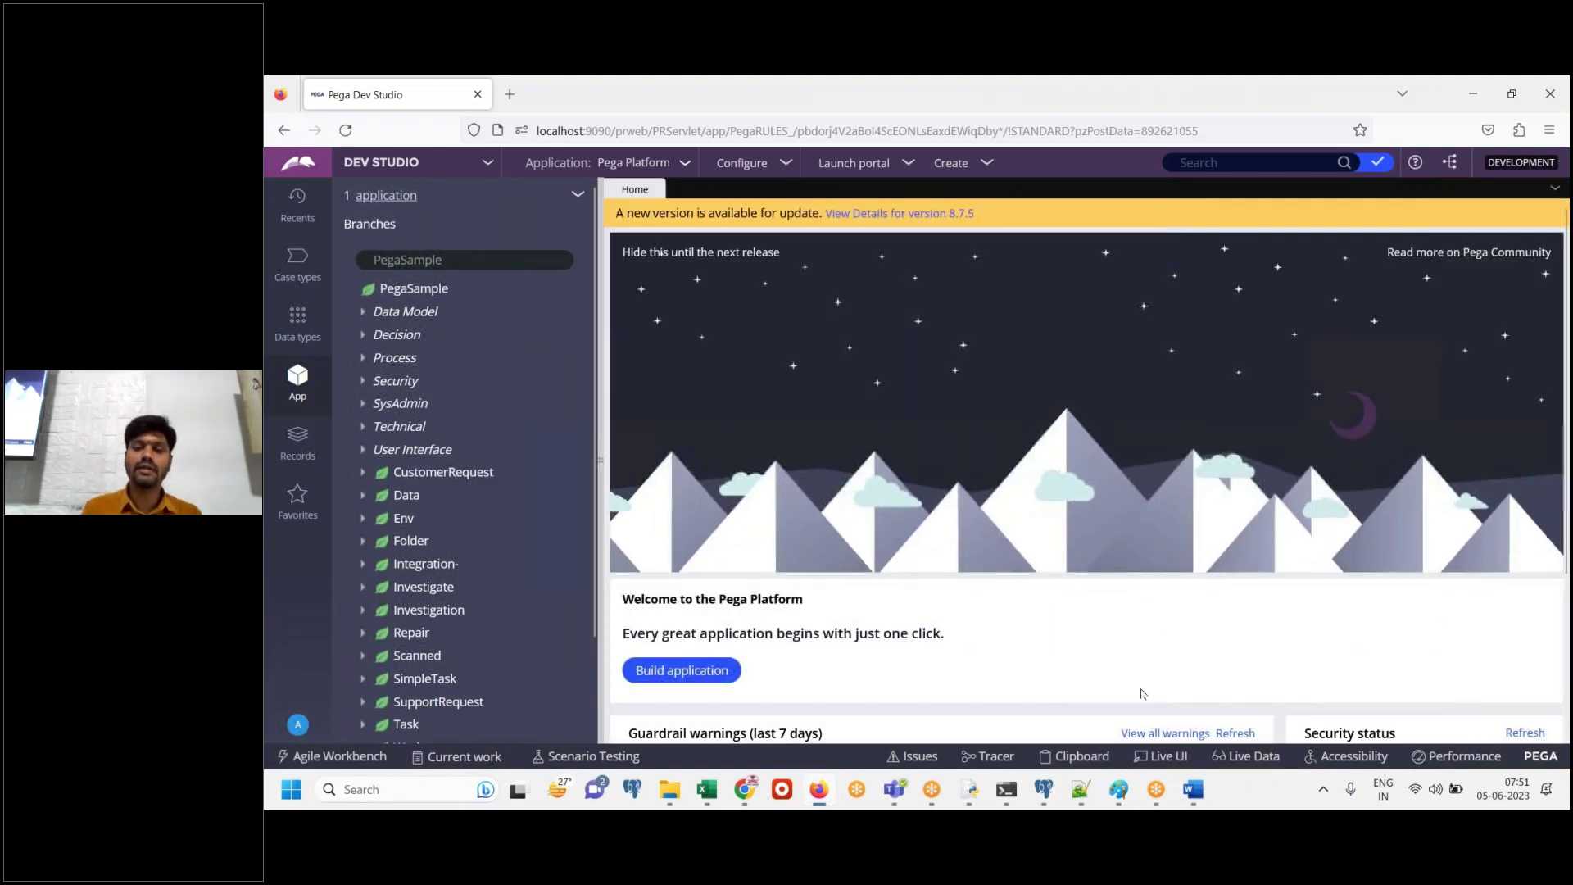
click(1194, 790)
key(ctrl+v)
click(1194, 790)
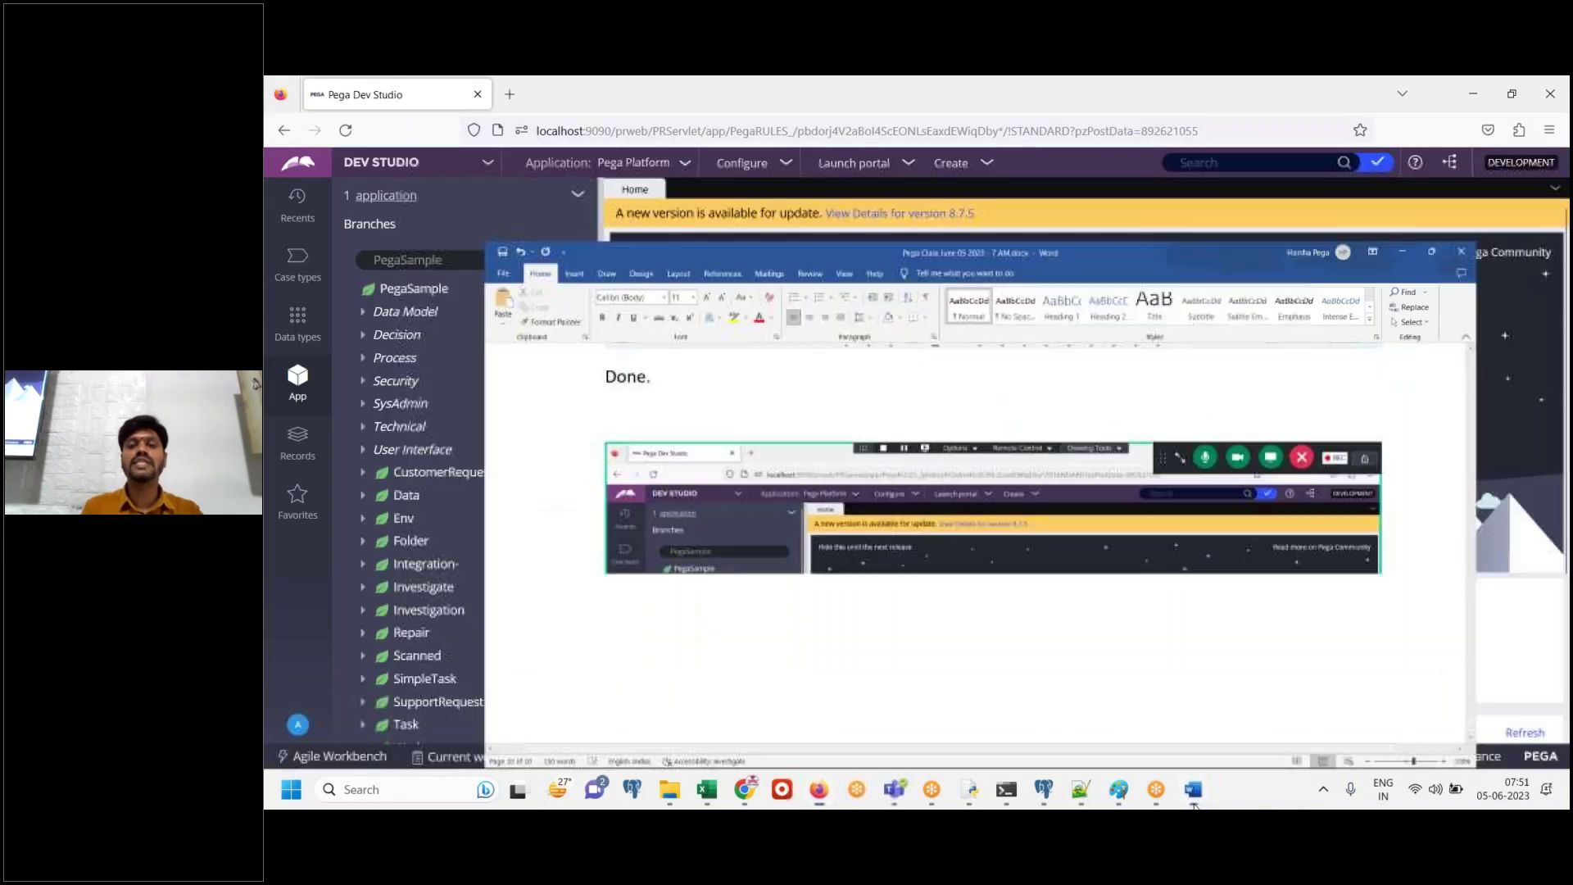
Add the lines 'IMPL app created.' and 'Now, log off' to the Word notes
click(1193, 790)
text(IM)
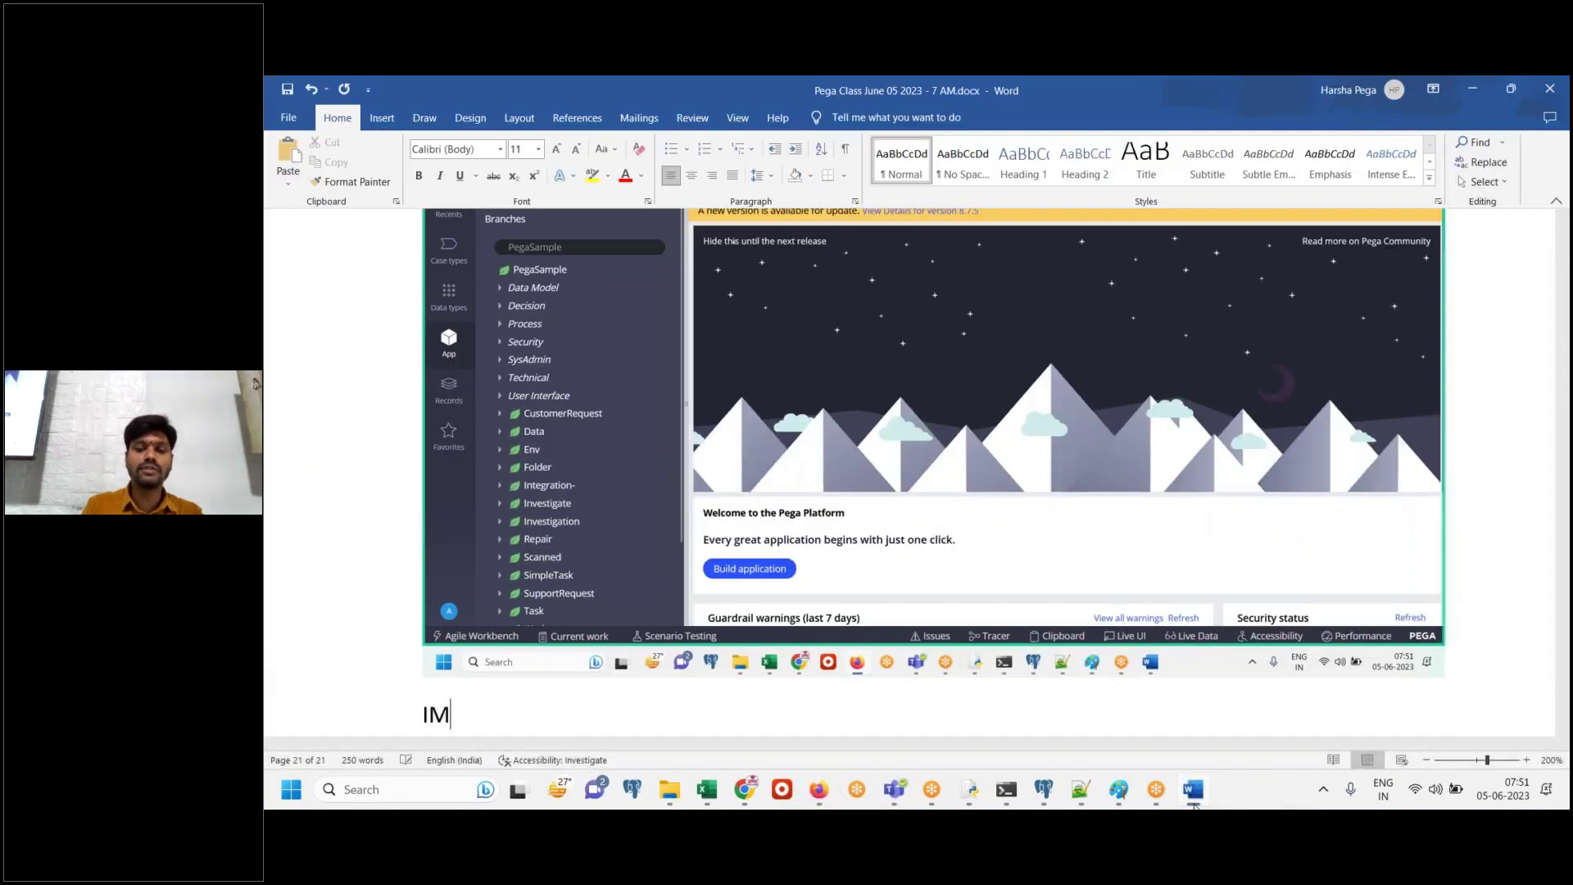
text(PL app created.)
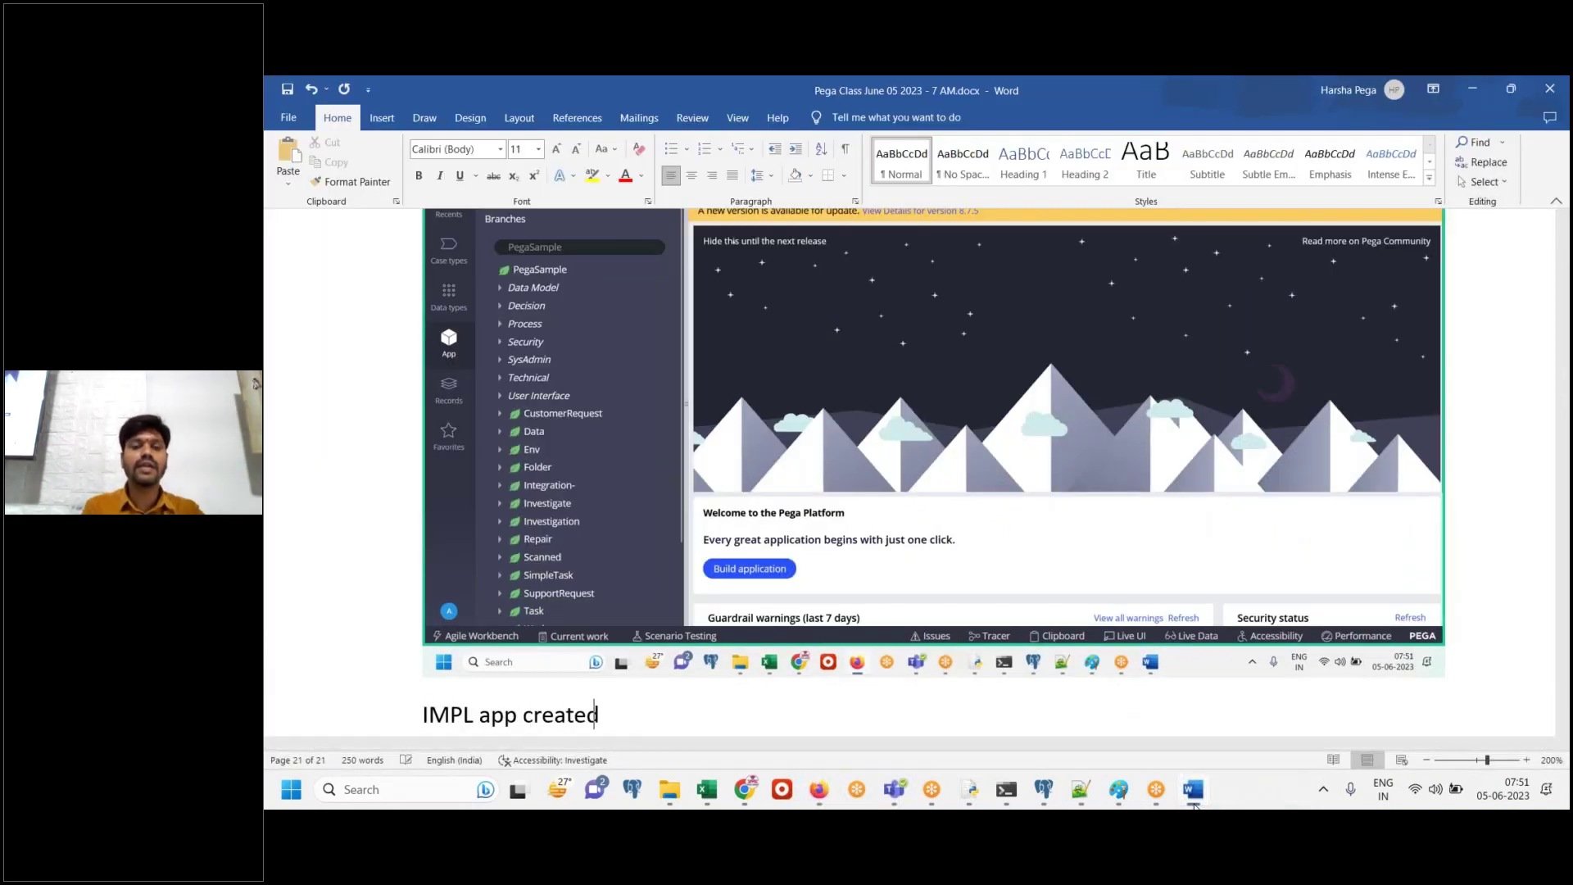
key(Return)
key(Return)
text(Now, )
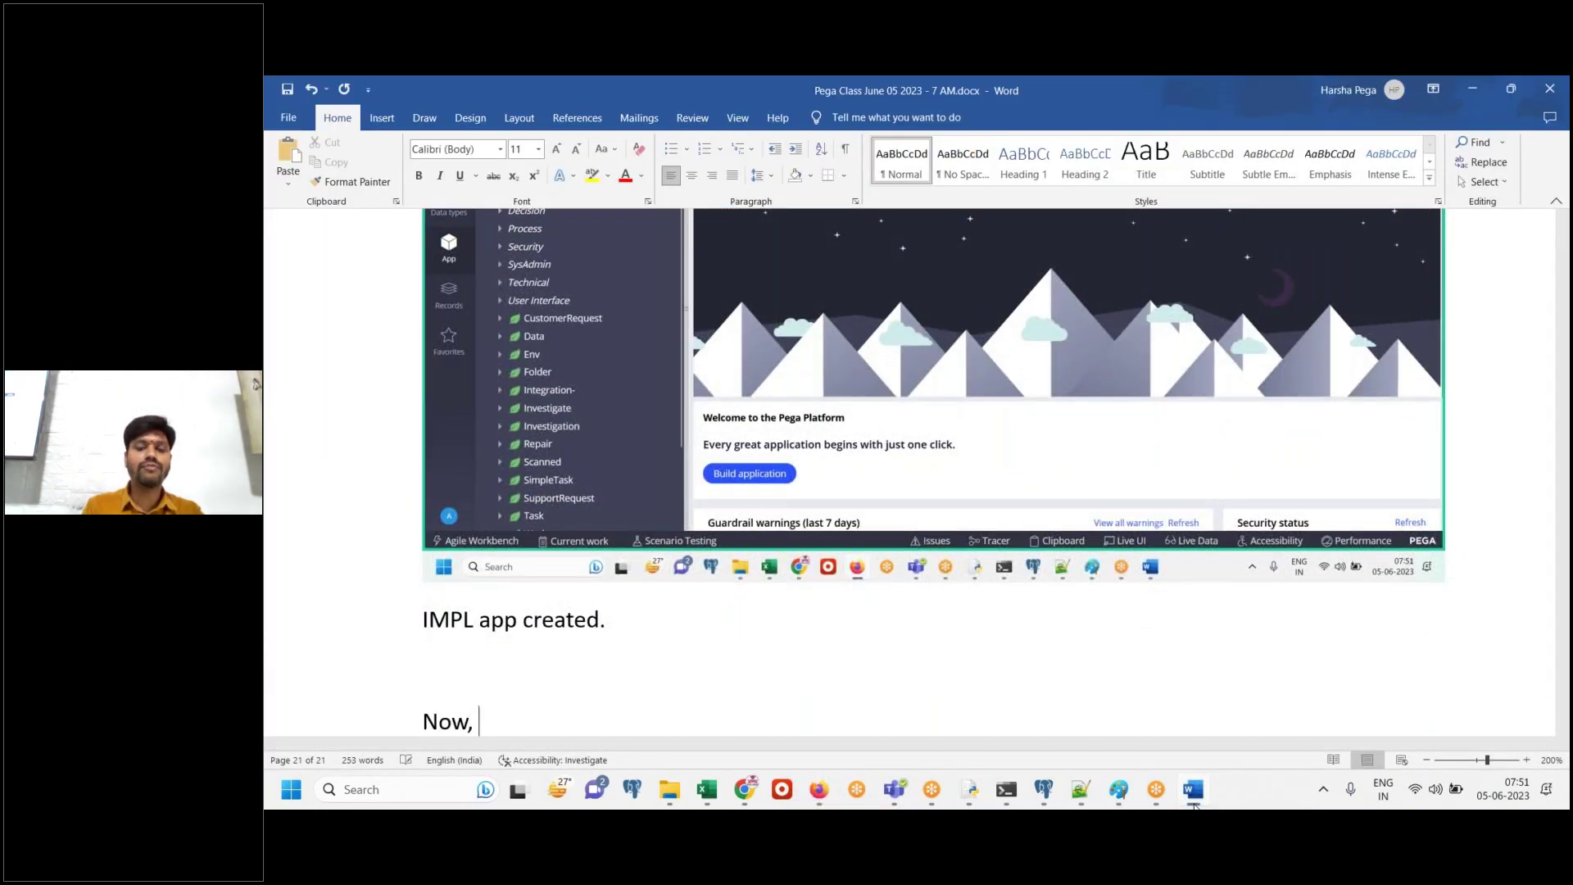
text(log off)
key(Return)
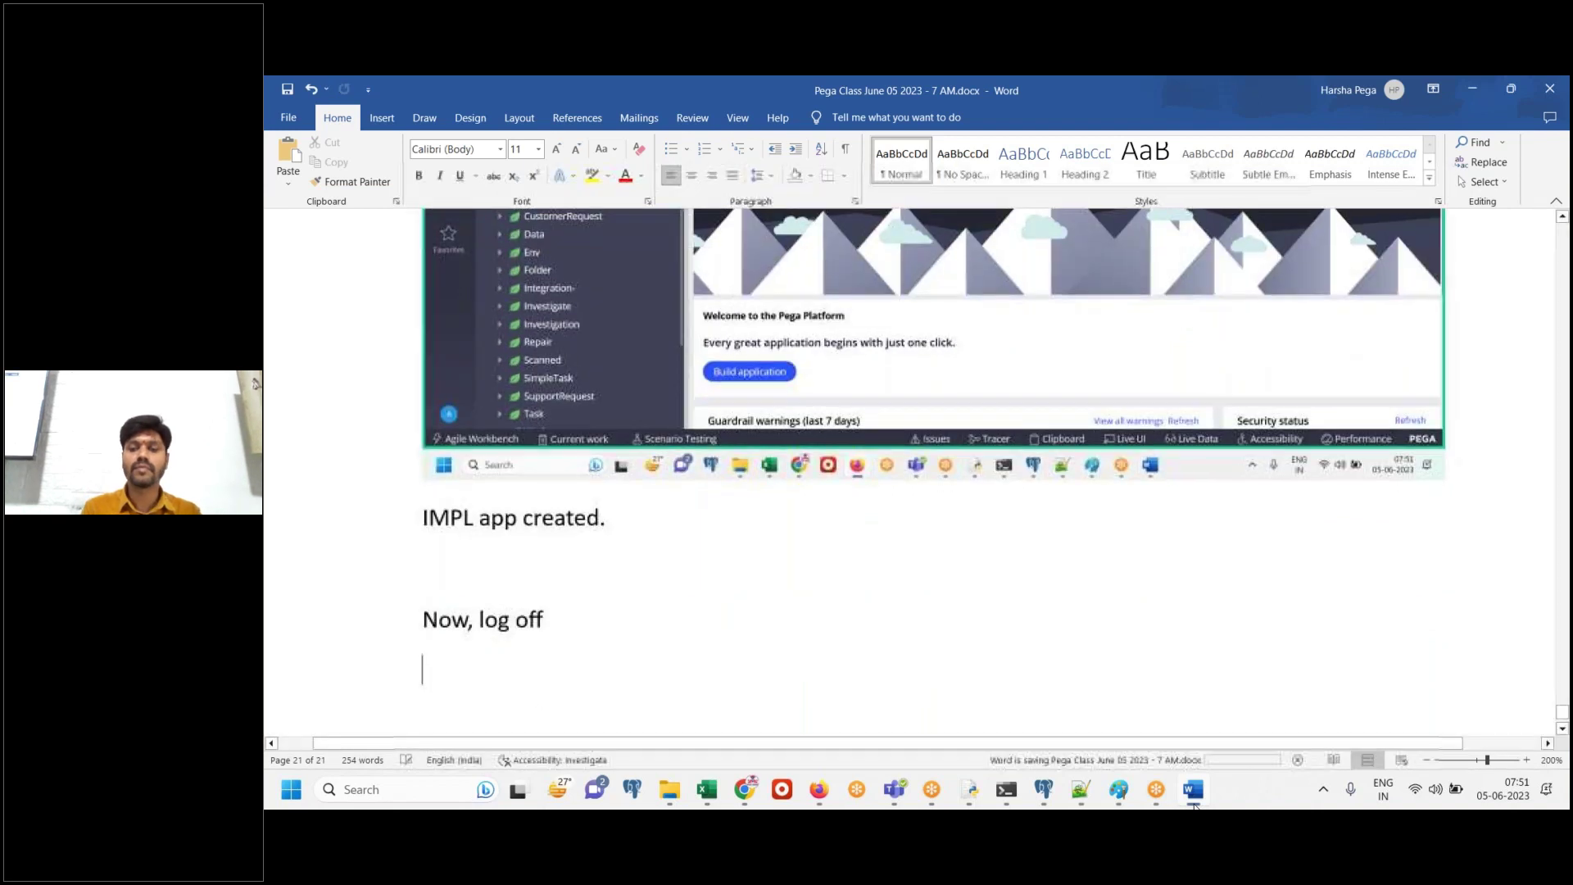
Log off from Dev Studio through the operator menu
click(819, 789)
click(297, 724)
click(319, 703)
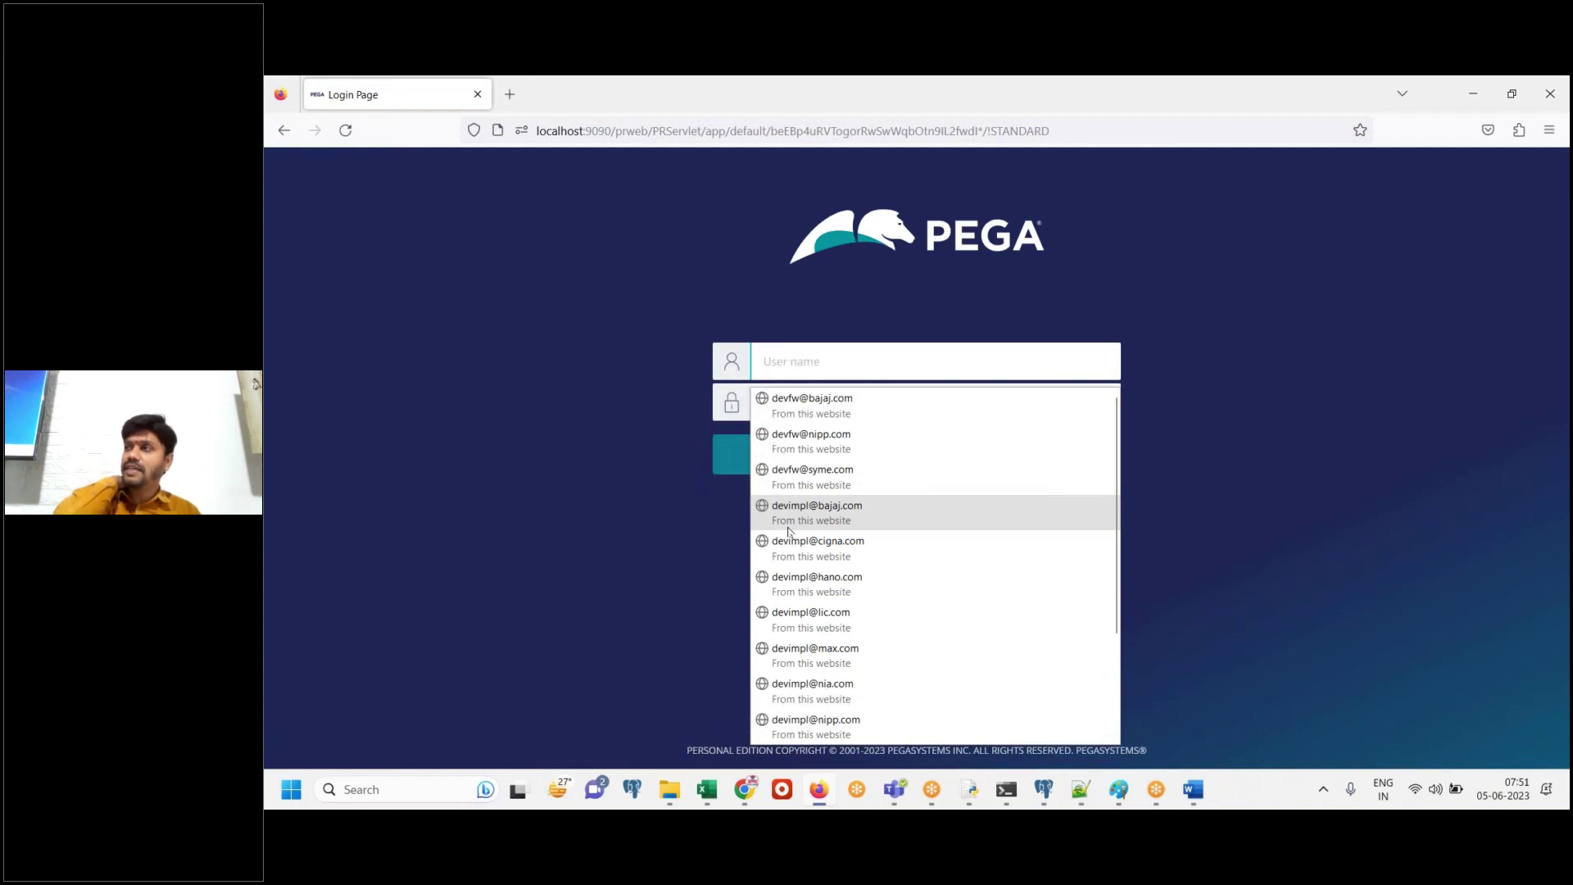
Paste the login page screenshot into Word with the note 'Login to FW application'
click(1251, 443)
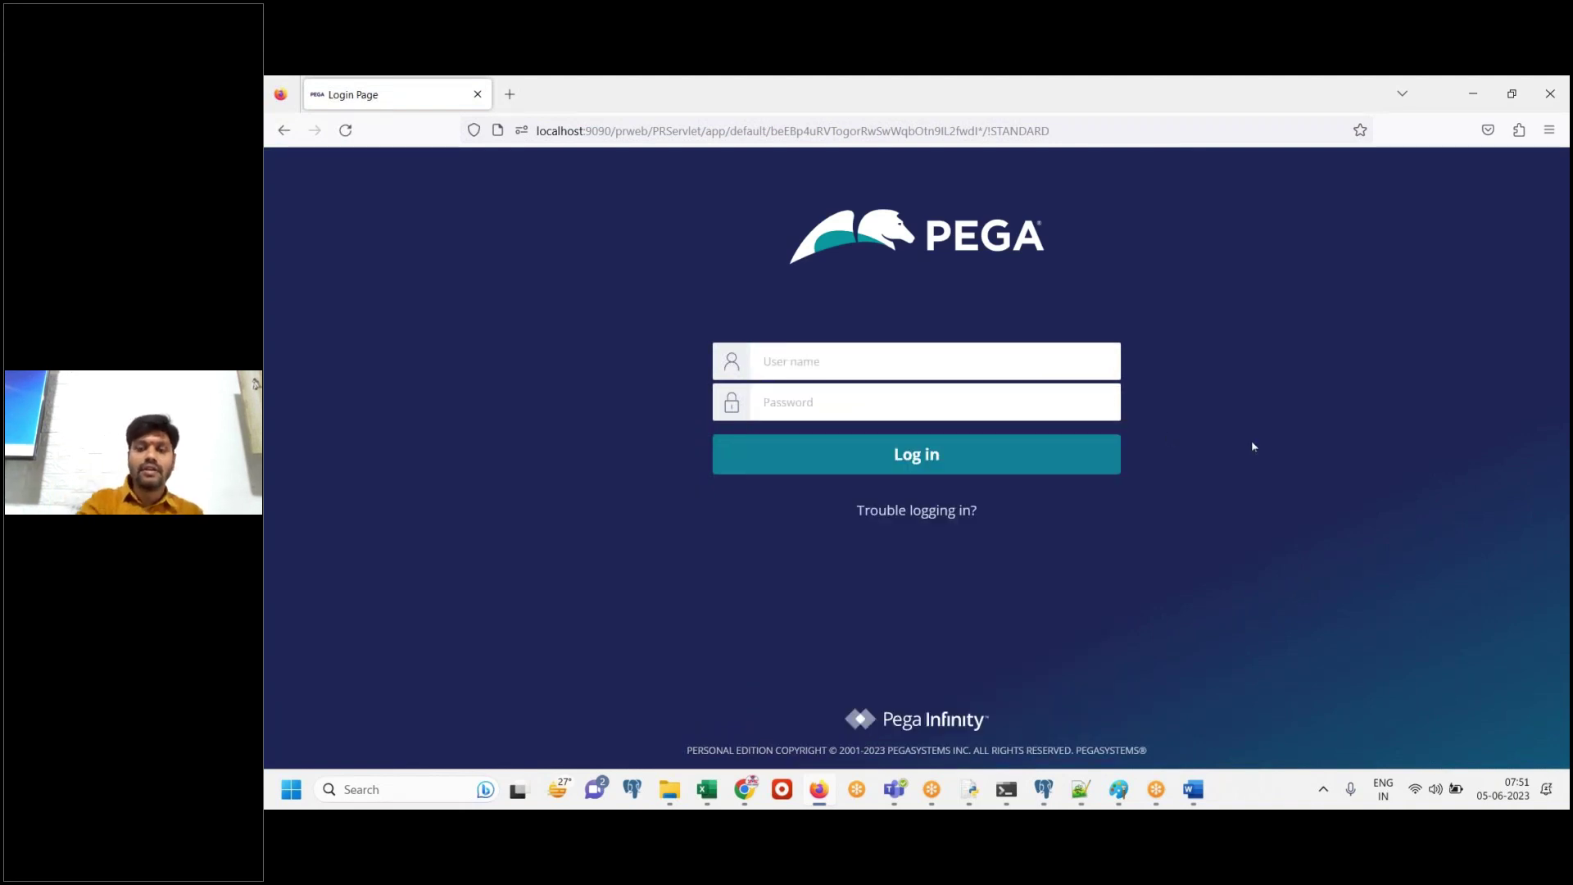
click(1199, 803)
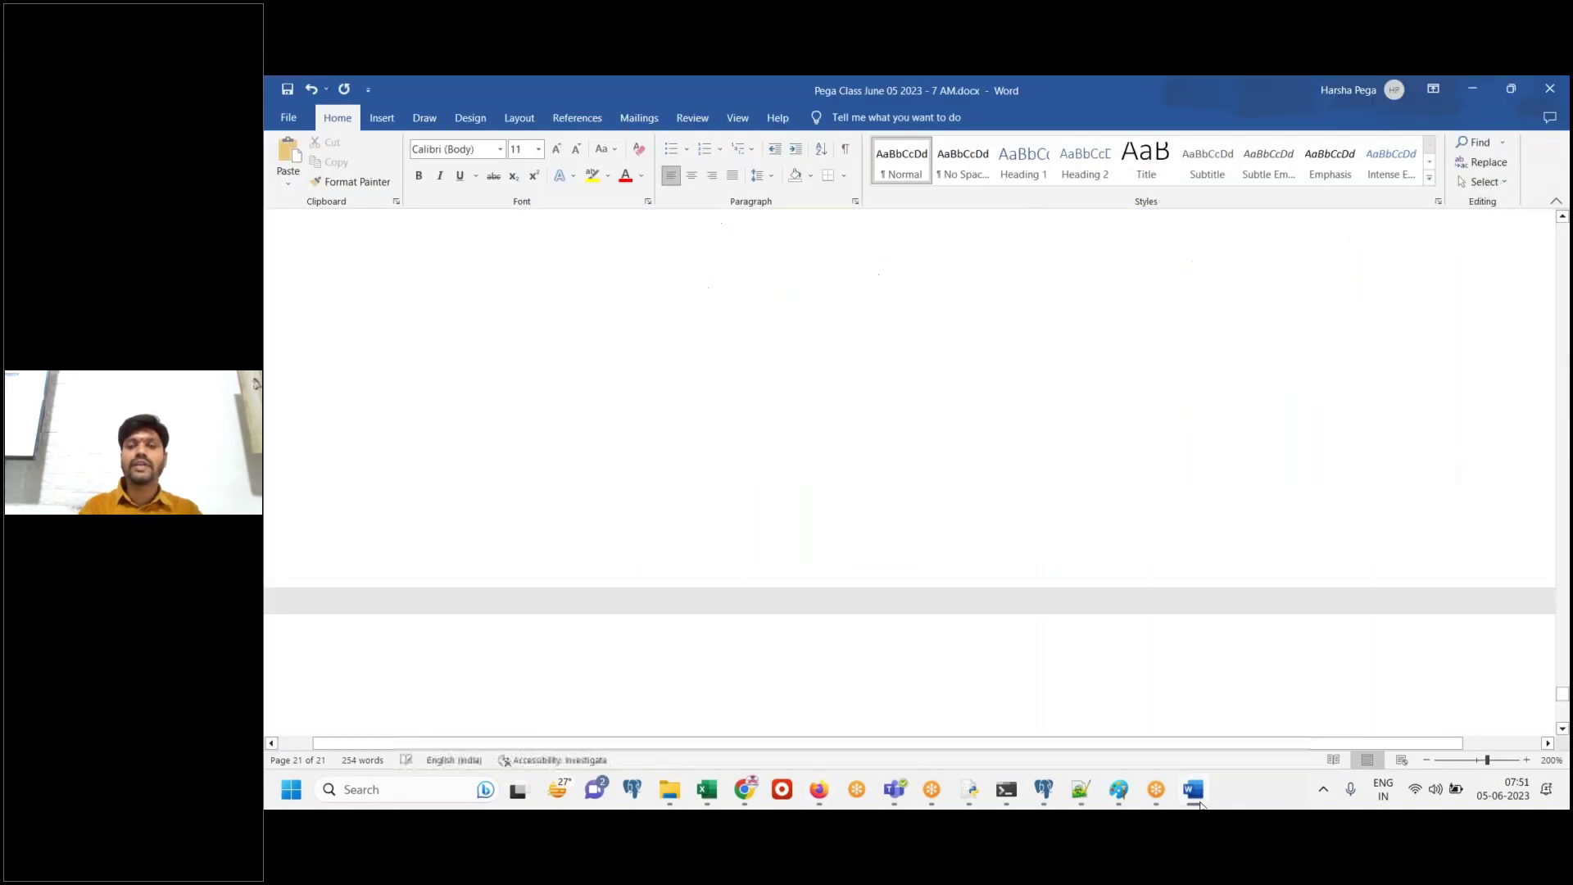
key(ctrl+v)
text(Login to)
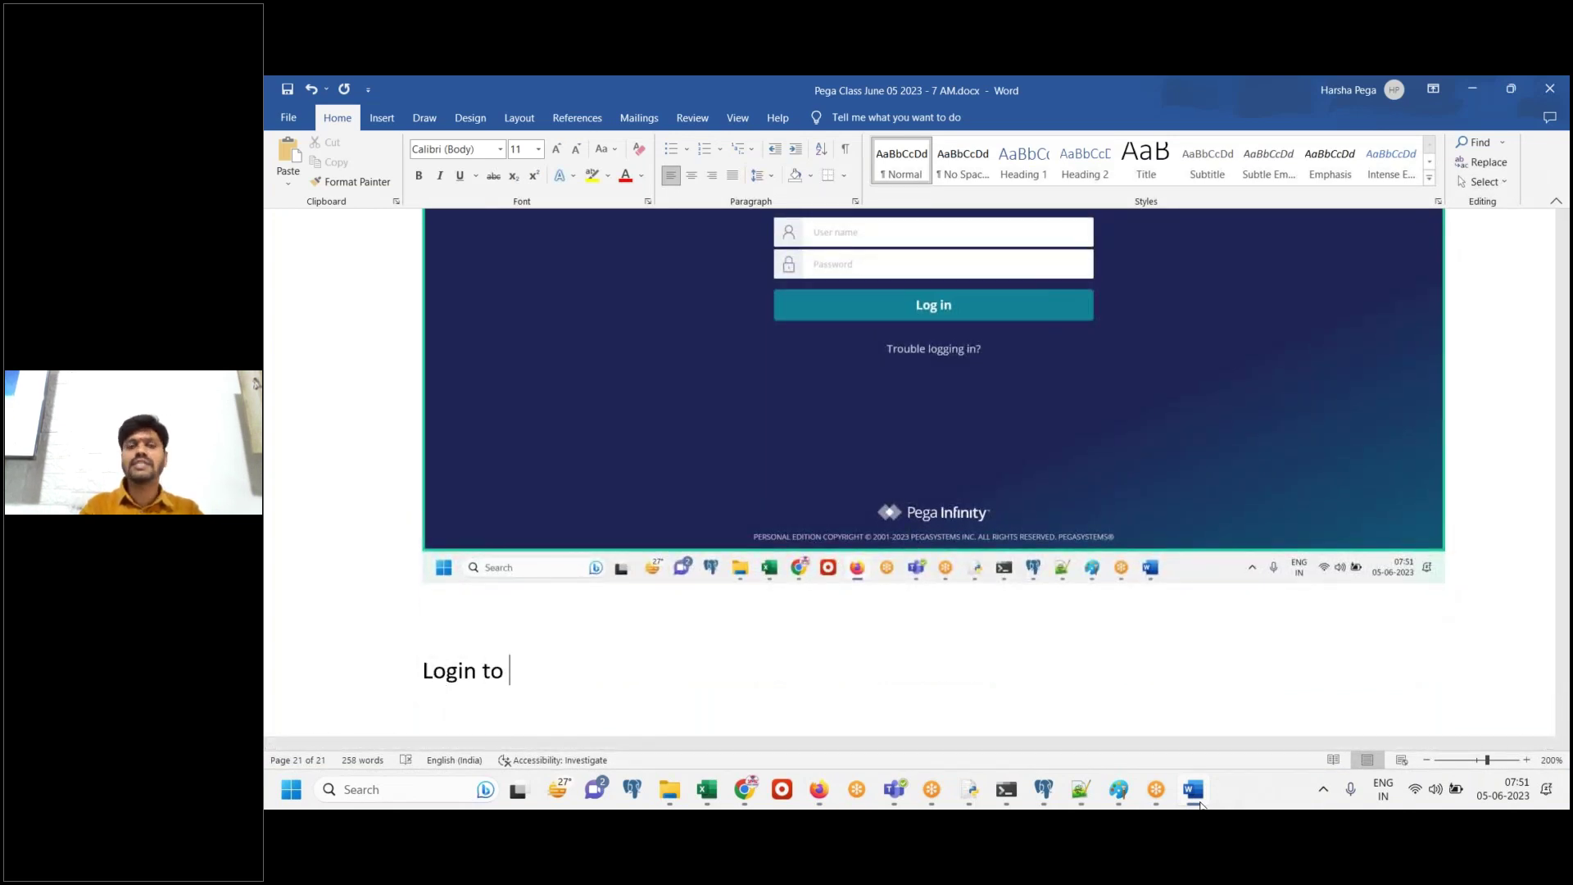
text( FW application)
key(Return)
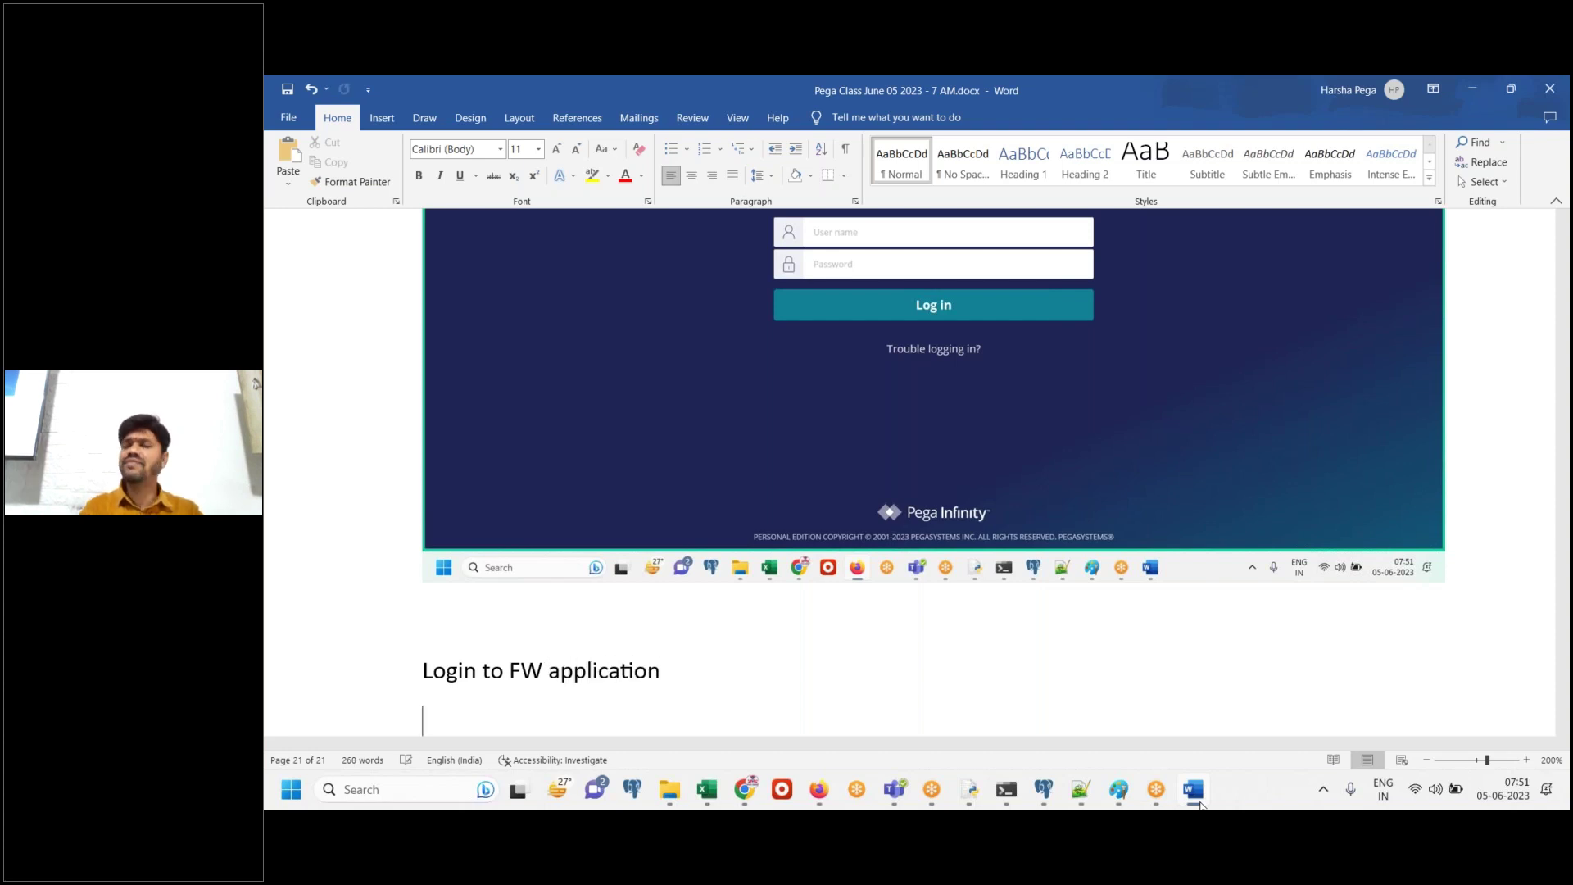
Enter the FW developer's e-mail user name in the User name field
click(1200, 807)
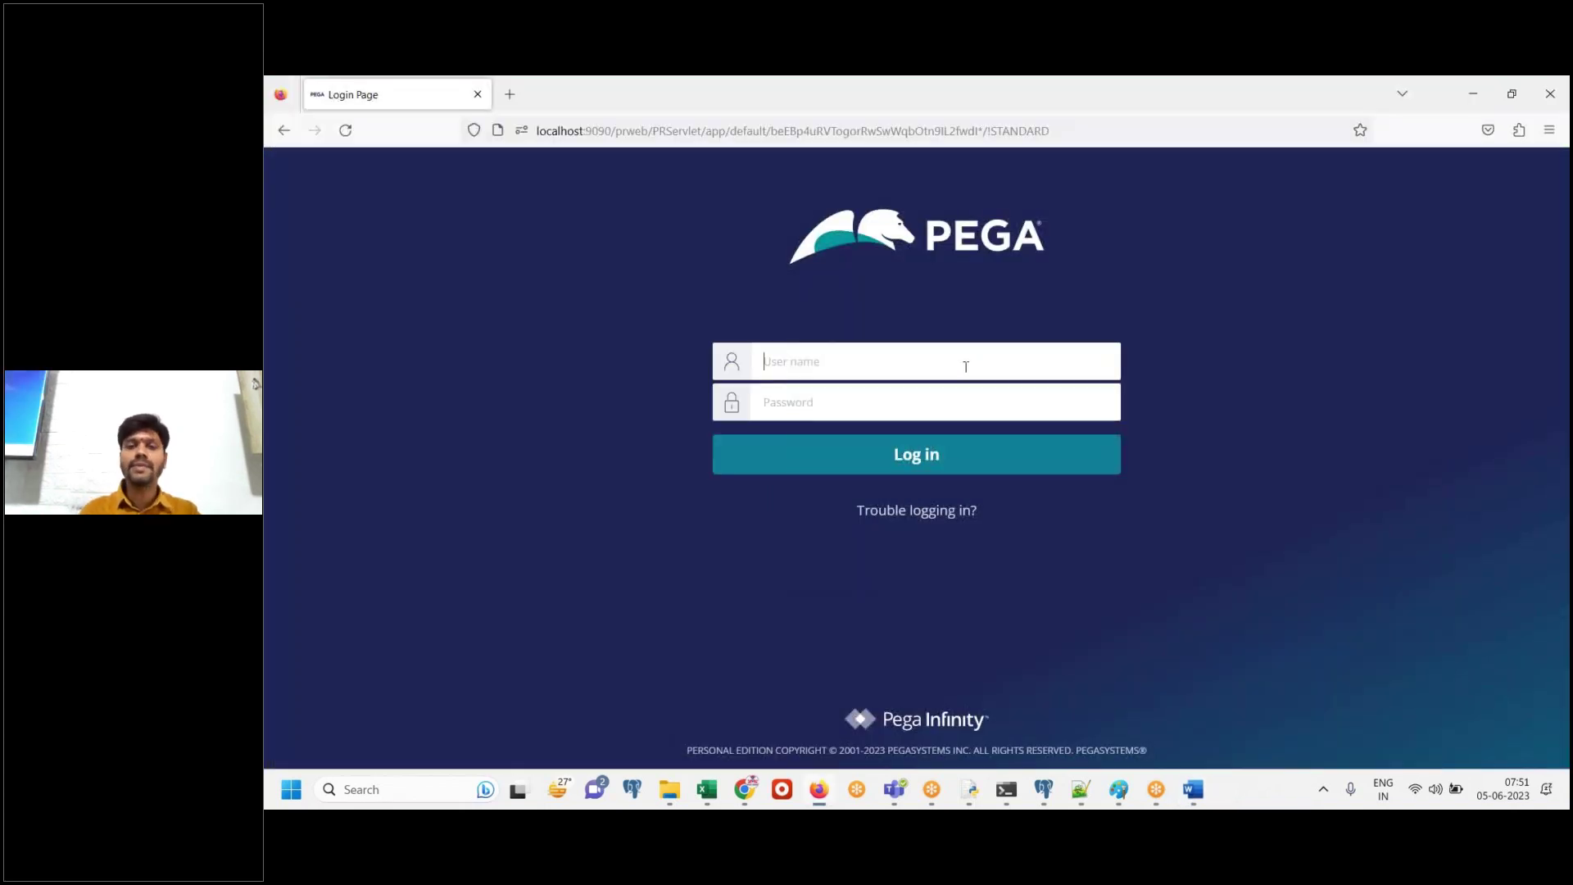
click(966, 365)
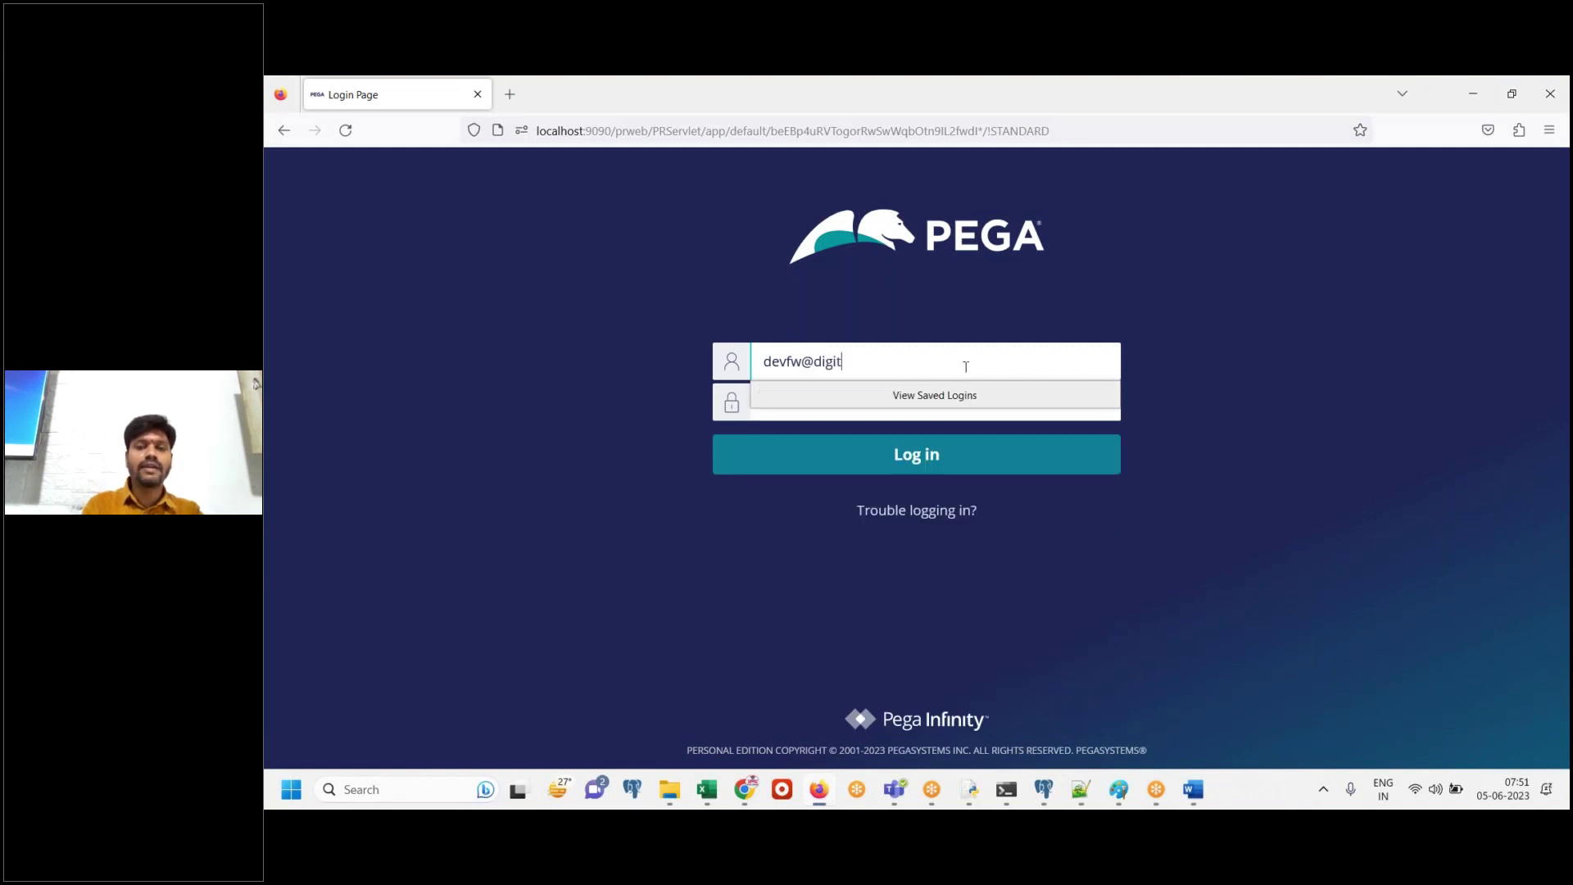
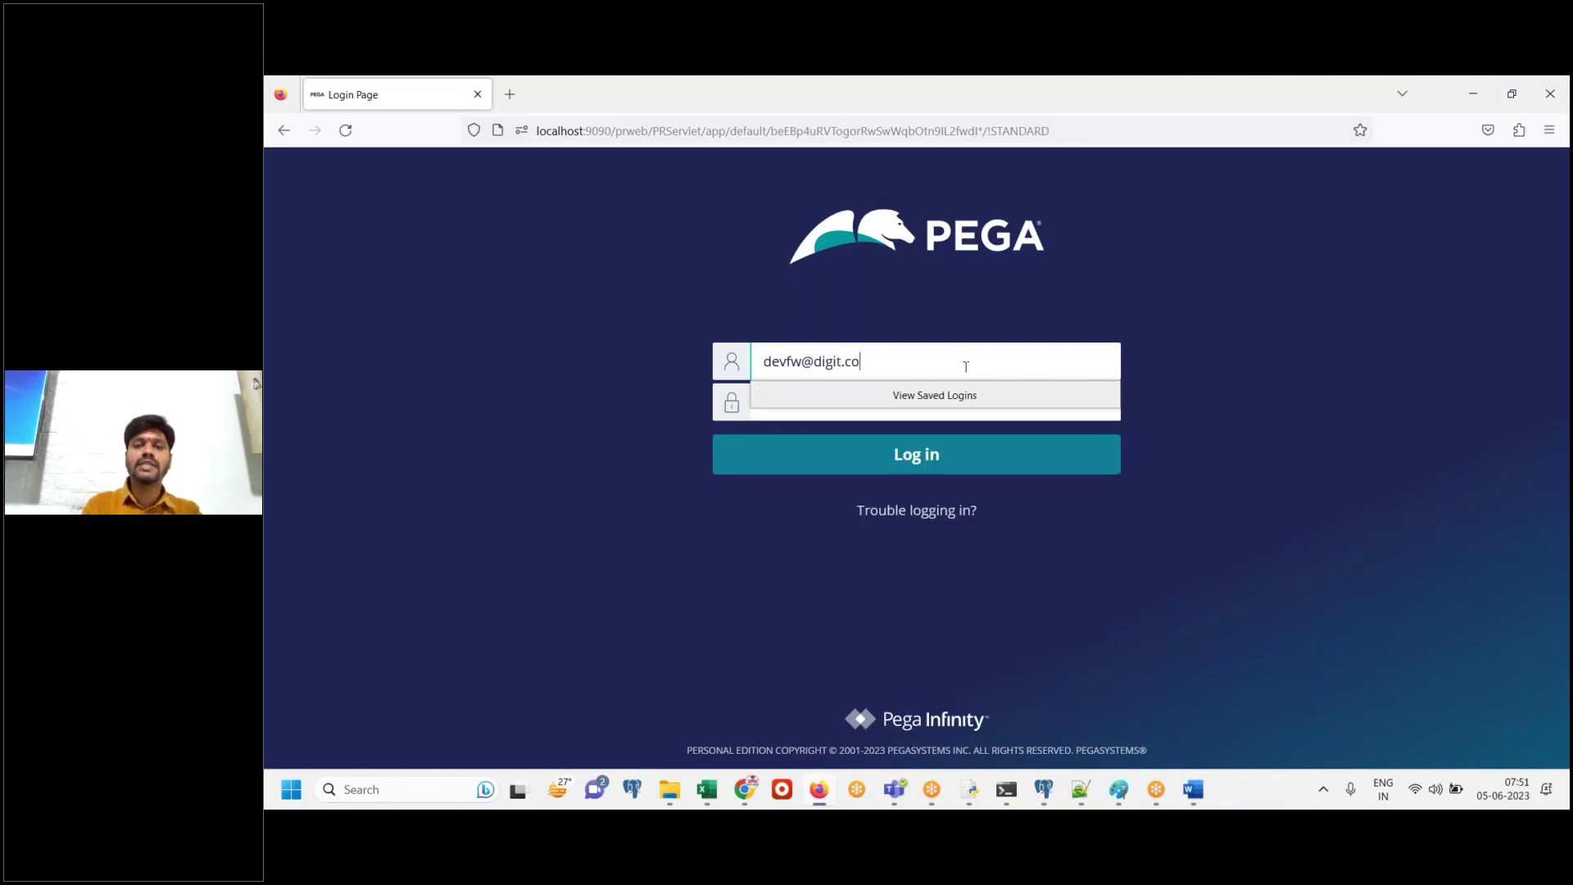
key(Tab)
click(1274, 491)
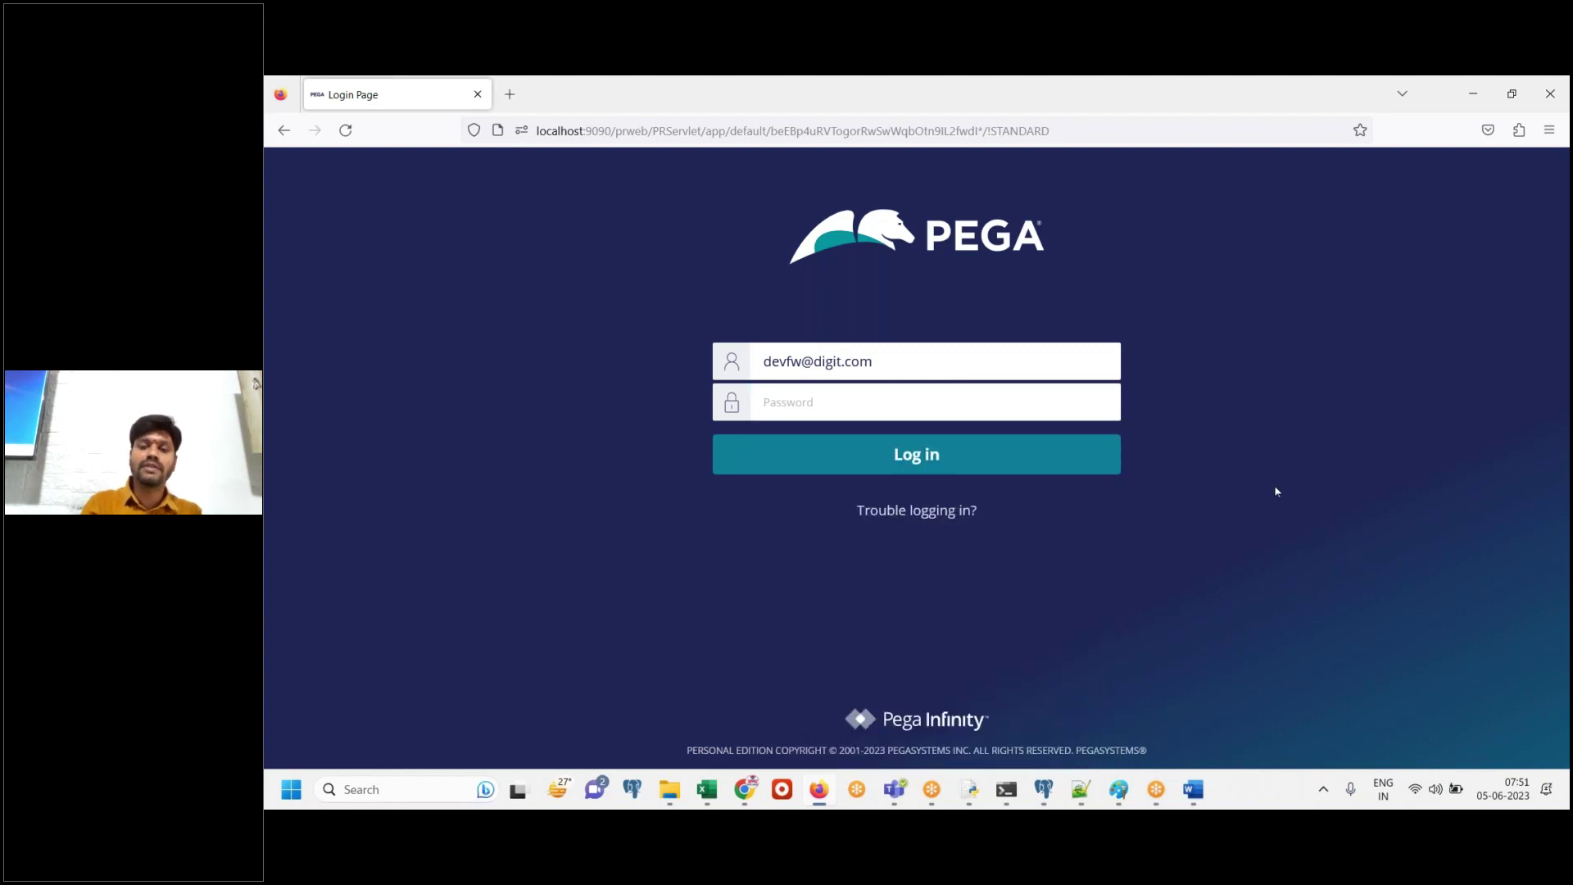
click(1193, 789)
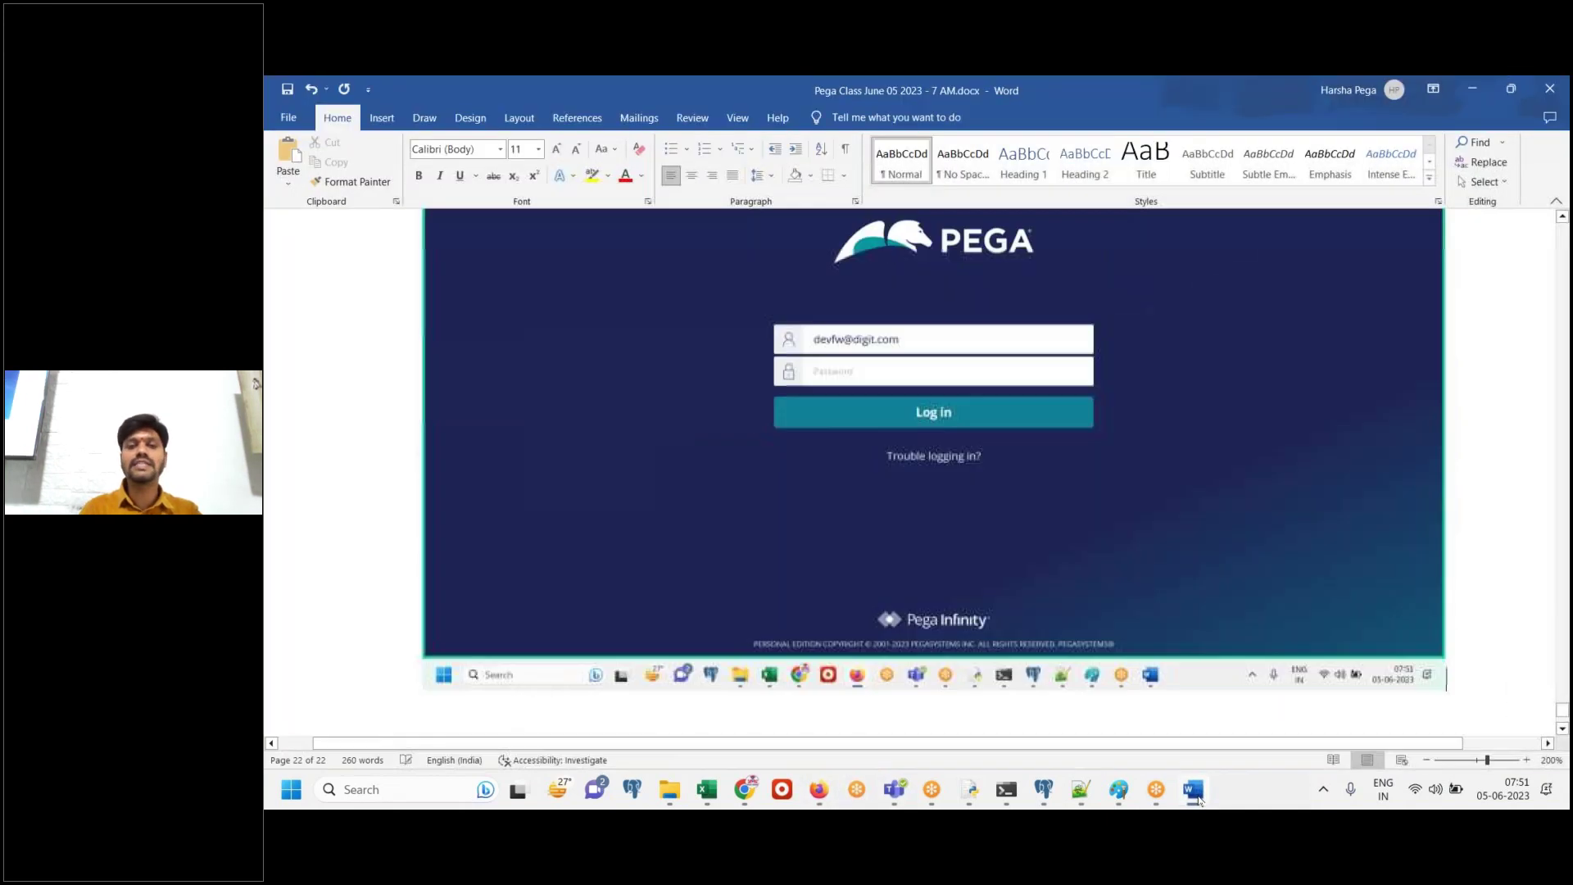
Copy the FW developer's password from line 196 of Class Notes.txt
click(1193, 789)
click(1083, 794)
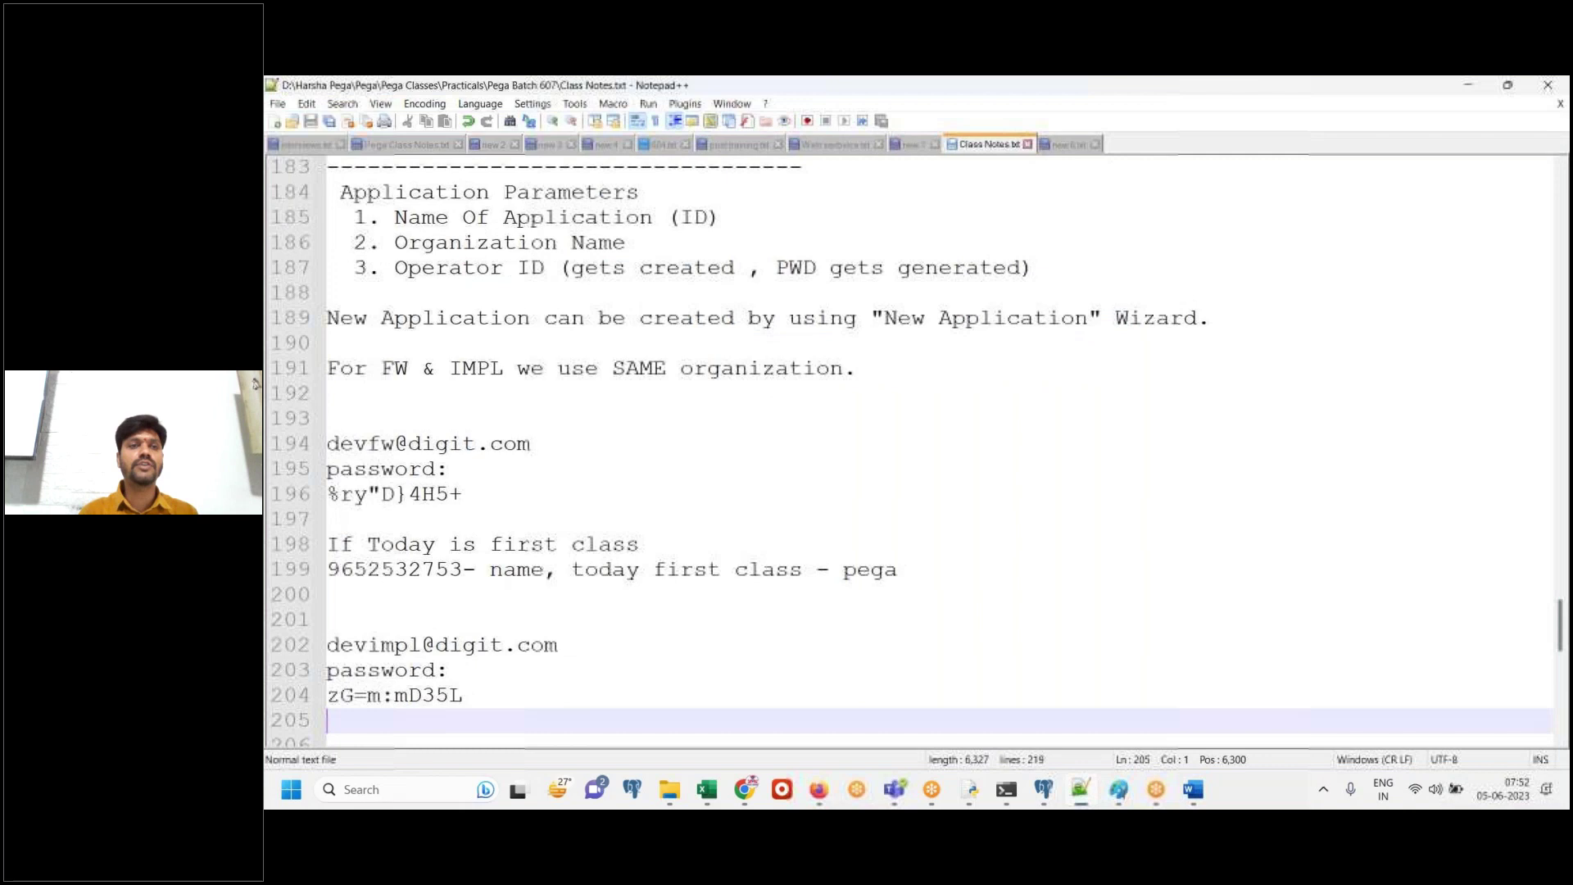
click(464, 500)
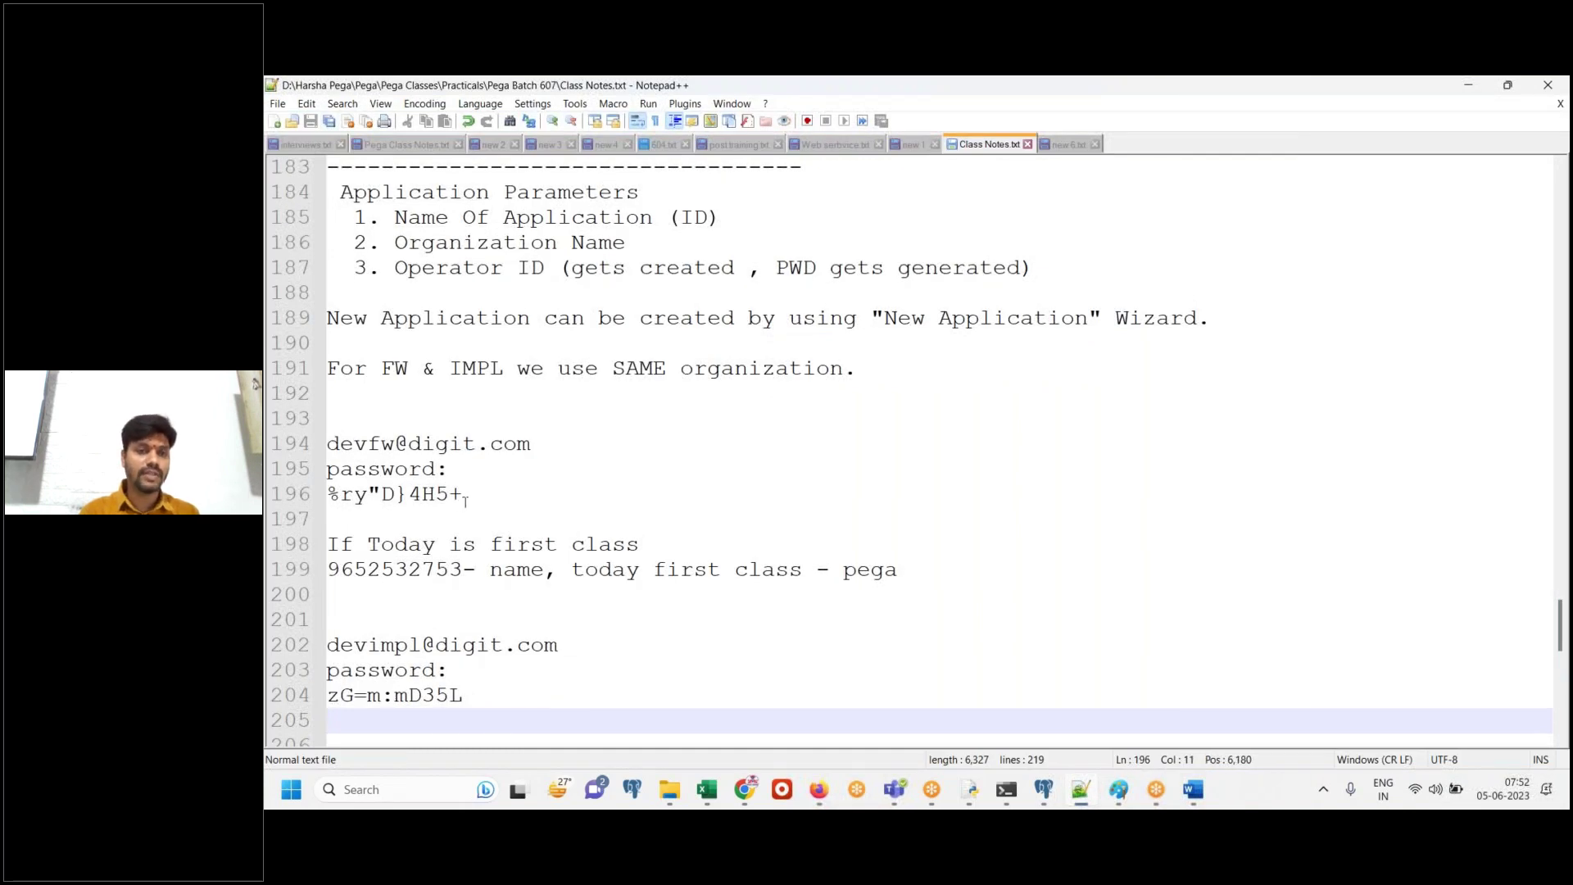
key(shift+Left)
key(shift+Left)
key(shift+Left)
key(shift+Left)
key(shift+Left)
key(shift+Left)
key(shift+Left)
key(shift+Left)
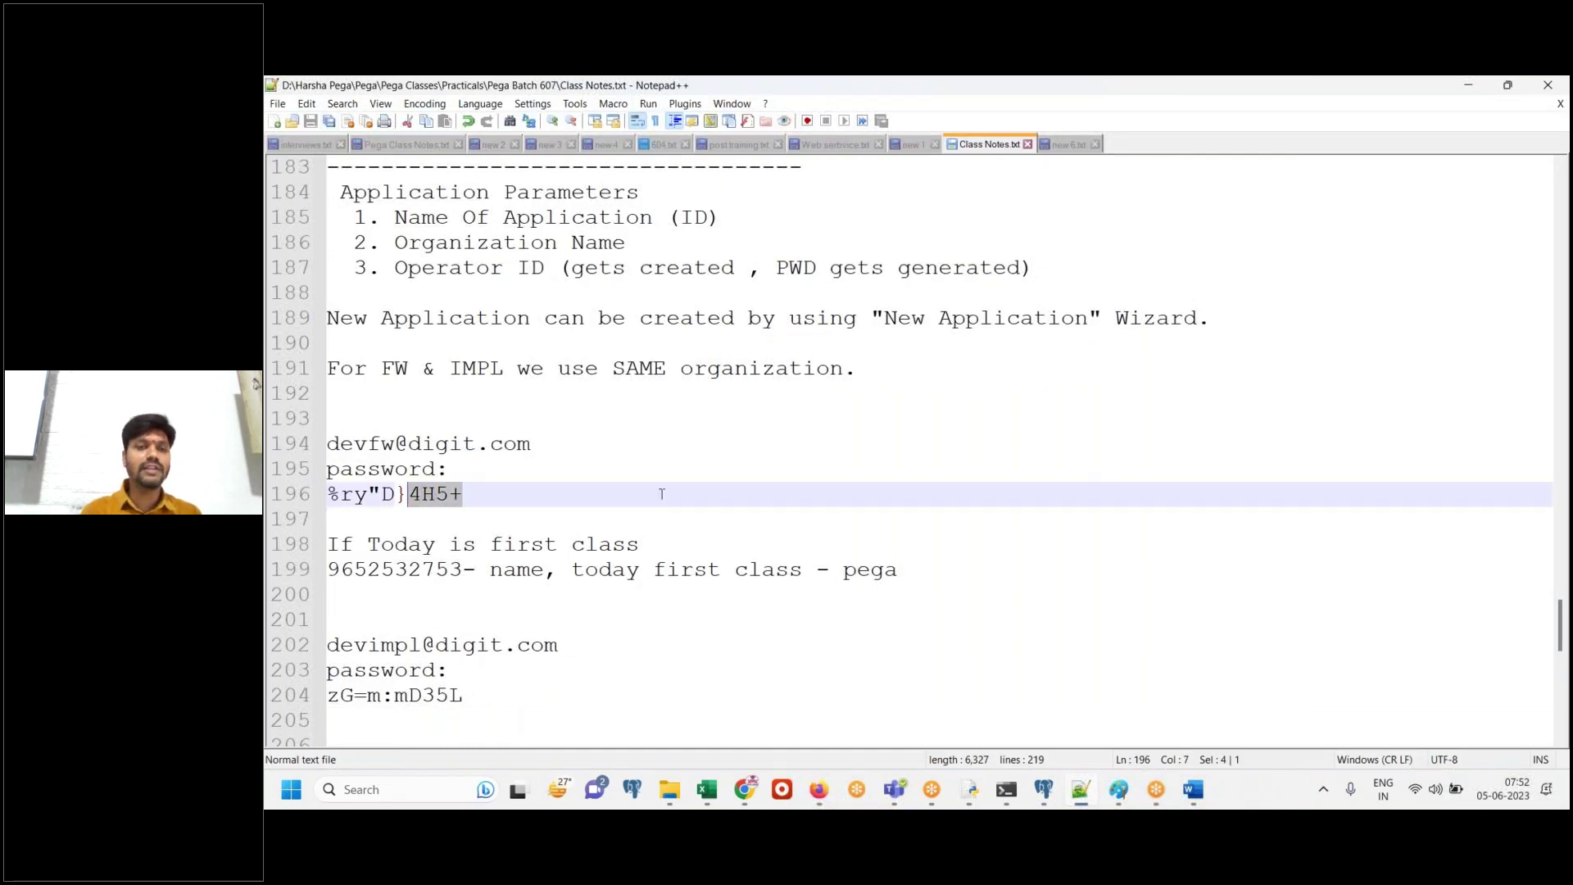
key(shift+Left)
key(shift+Left)
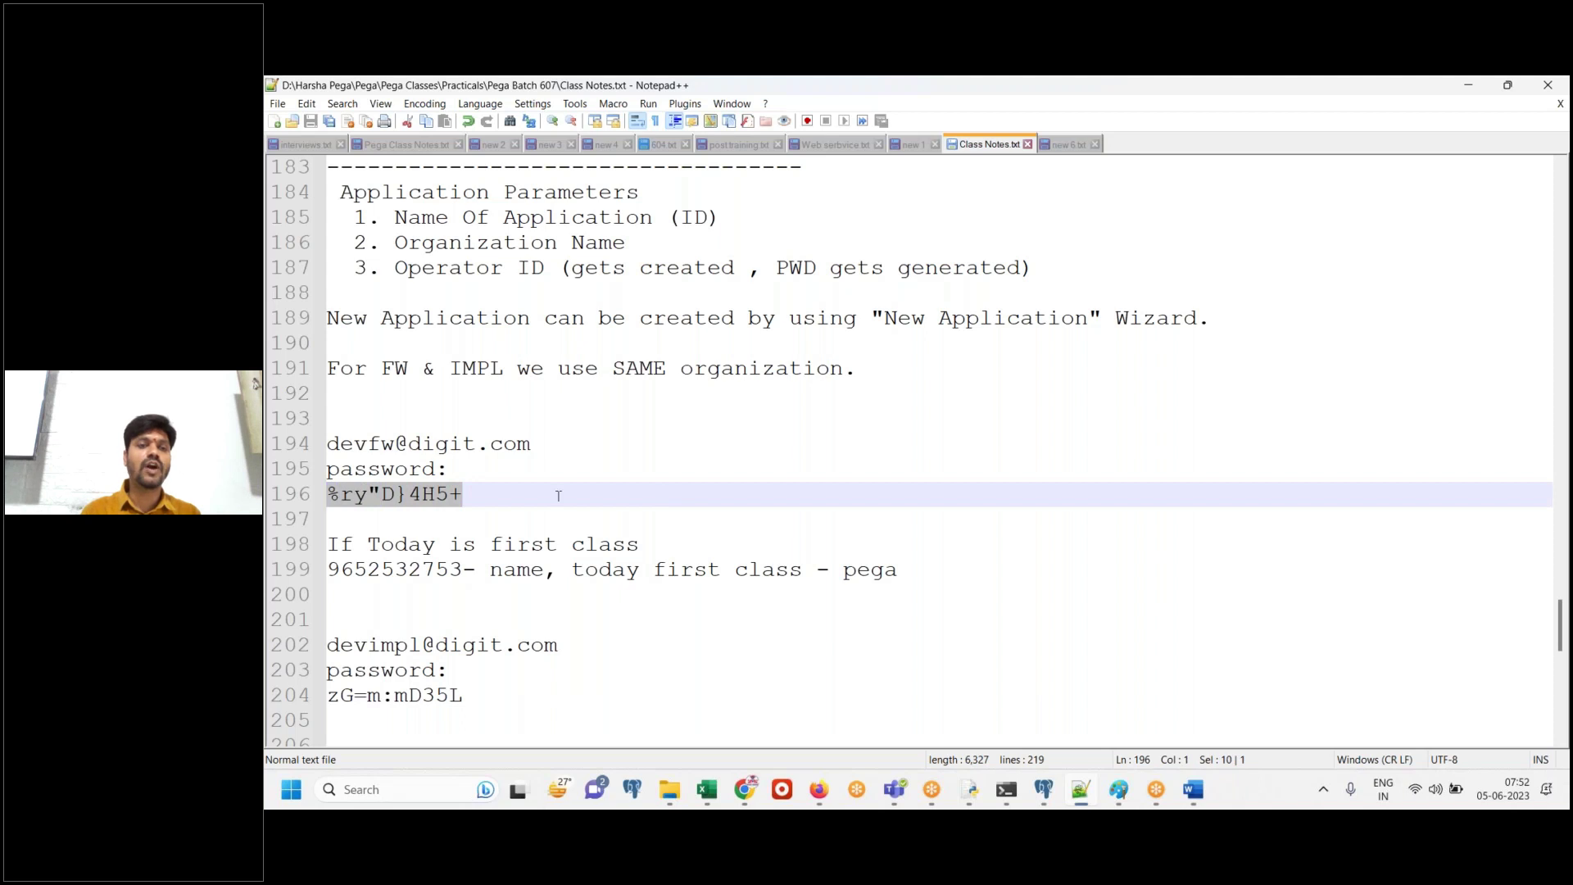
right_click(445, 503)
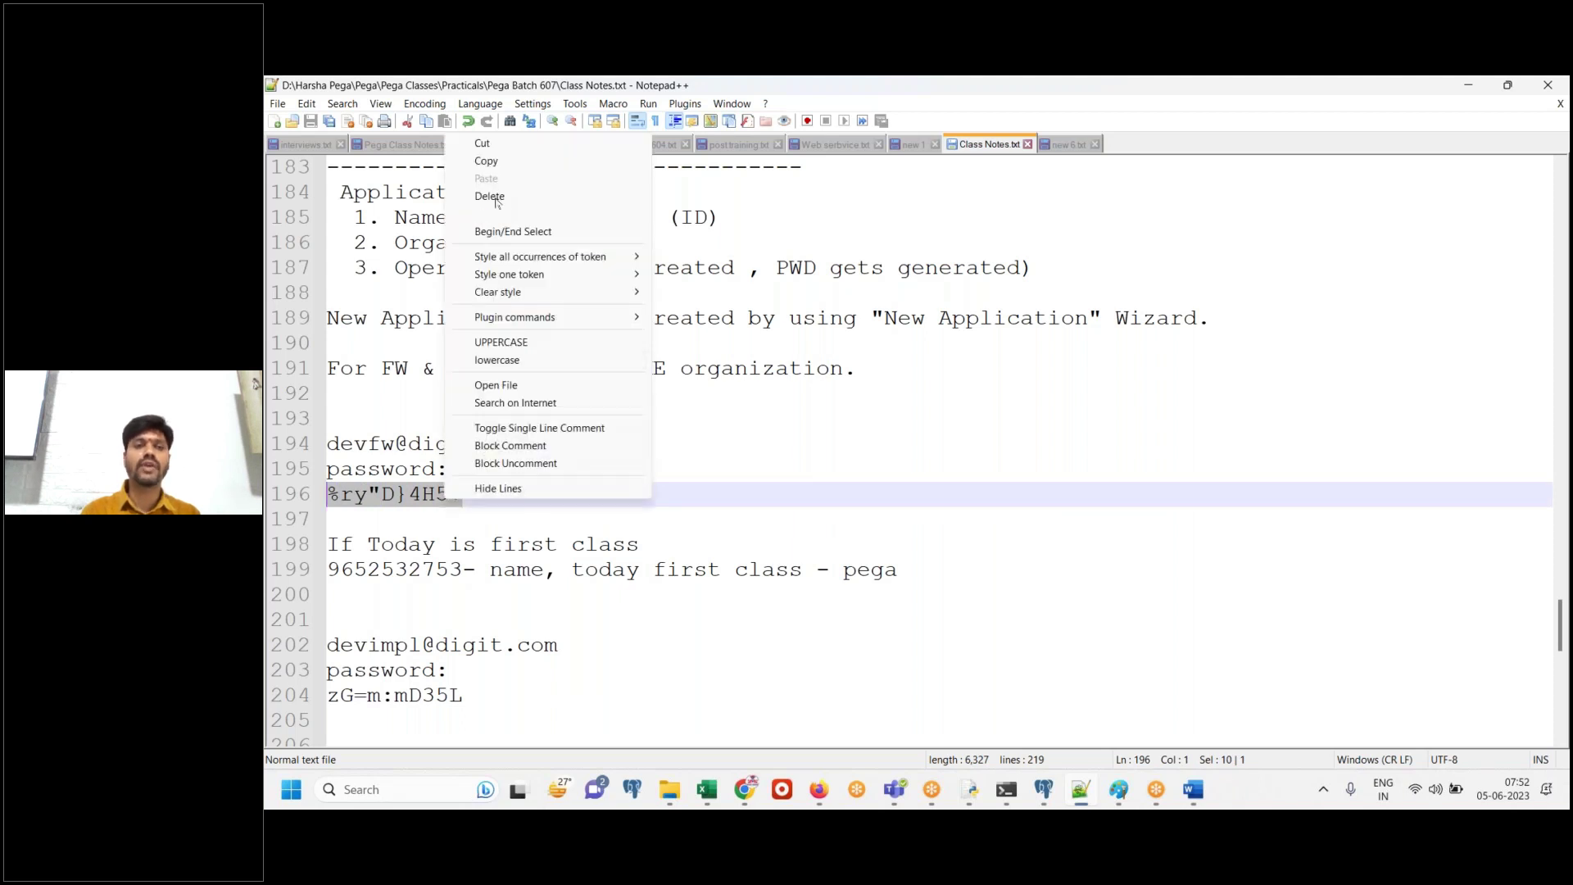
click(502, 160)
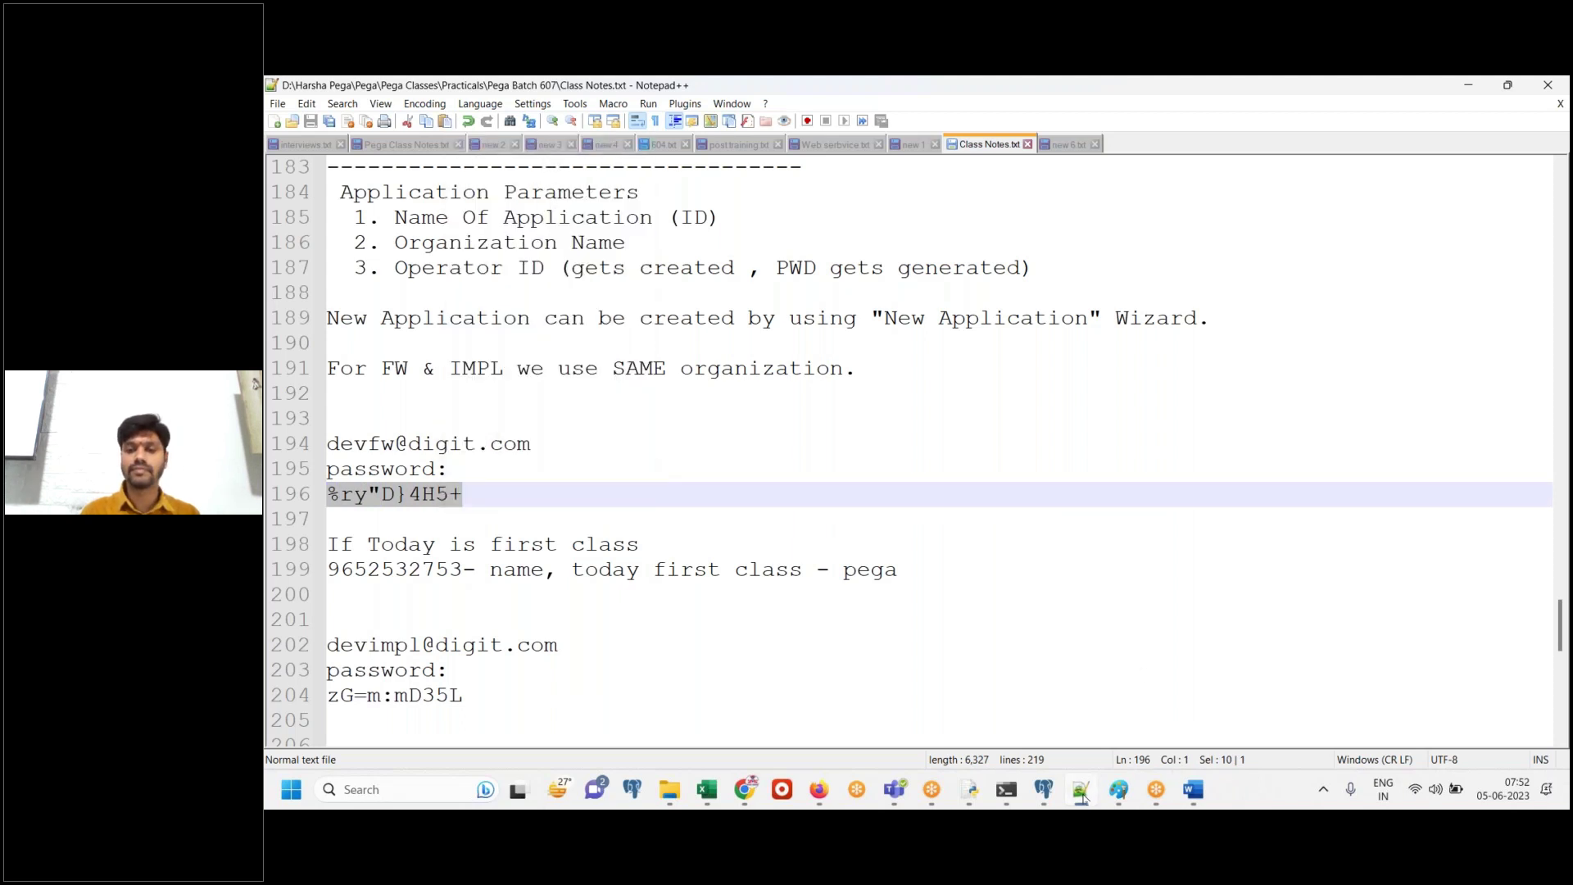
Paste the copied password into the Pega login Password field and submit
click(819, 788)
click(834, 397)
key(ctrl+v)
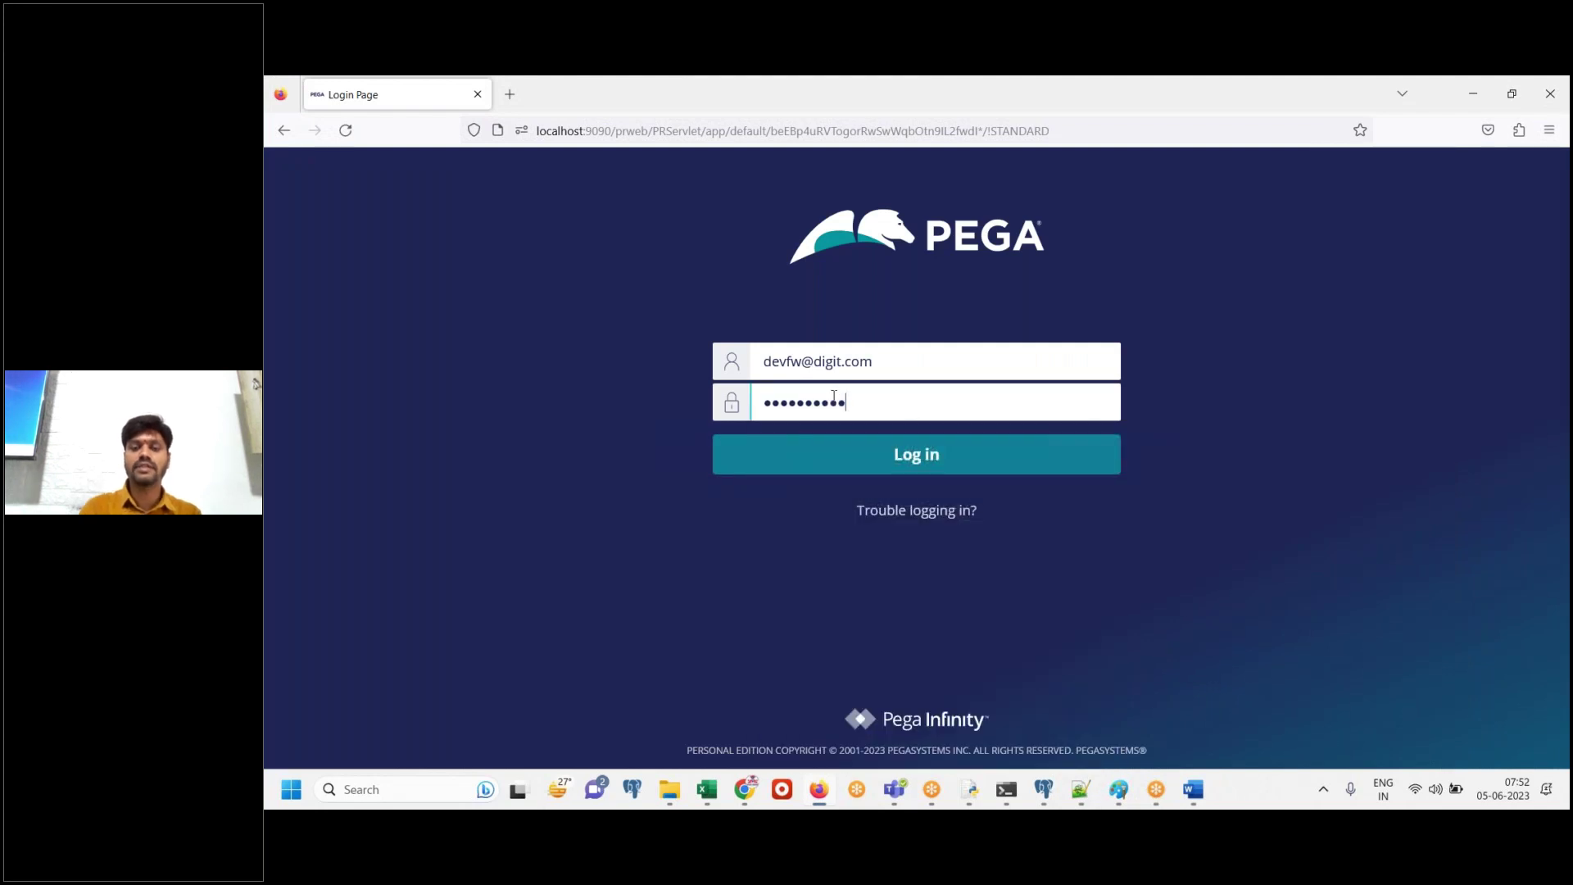
key(ctrl+a)
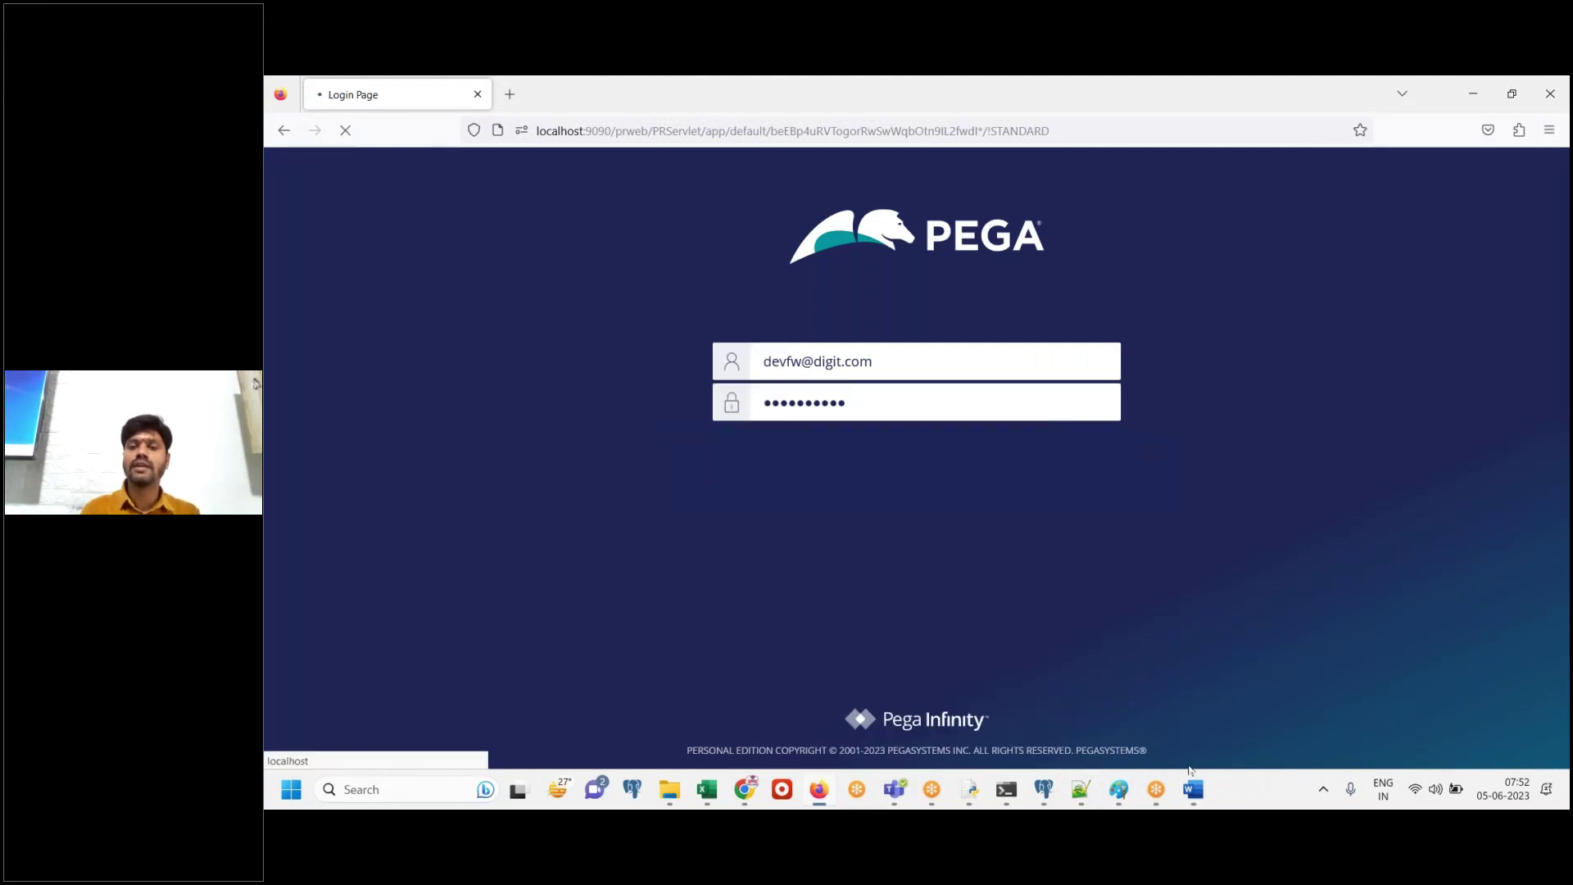
Note 'Ask you to change the password' in the Word document
click(1193, 789)
text(Ask you to change)
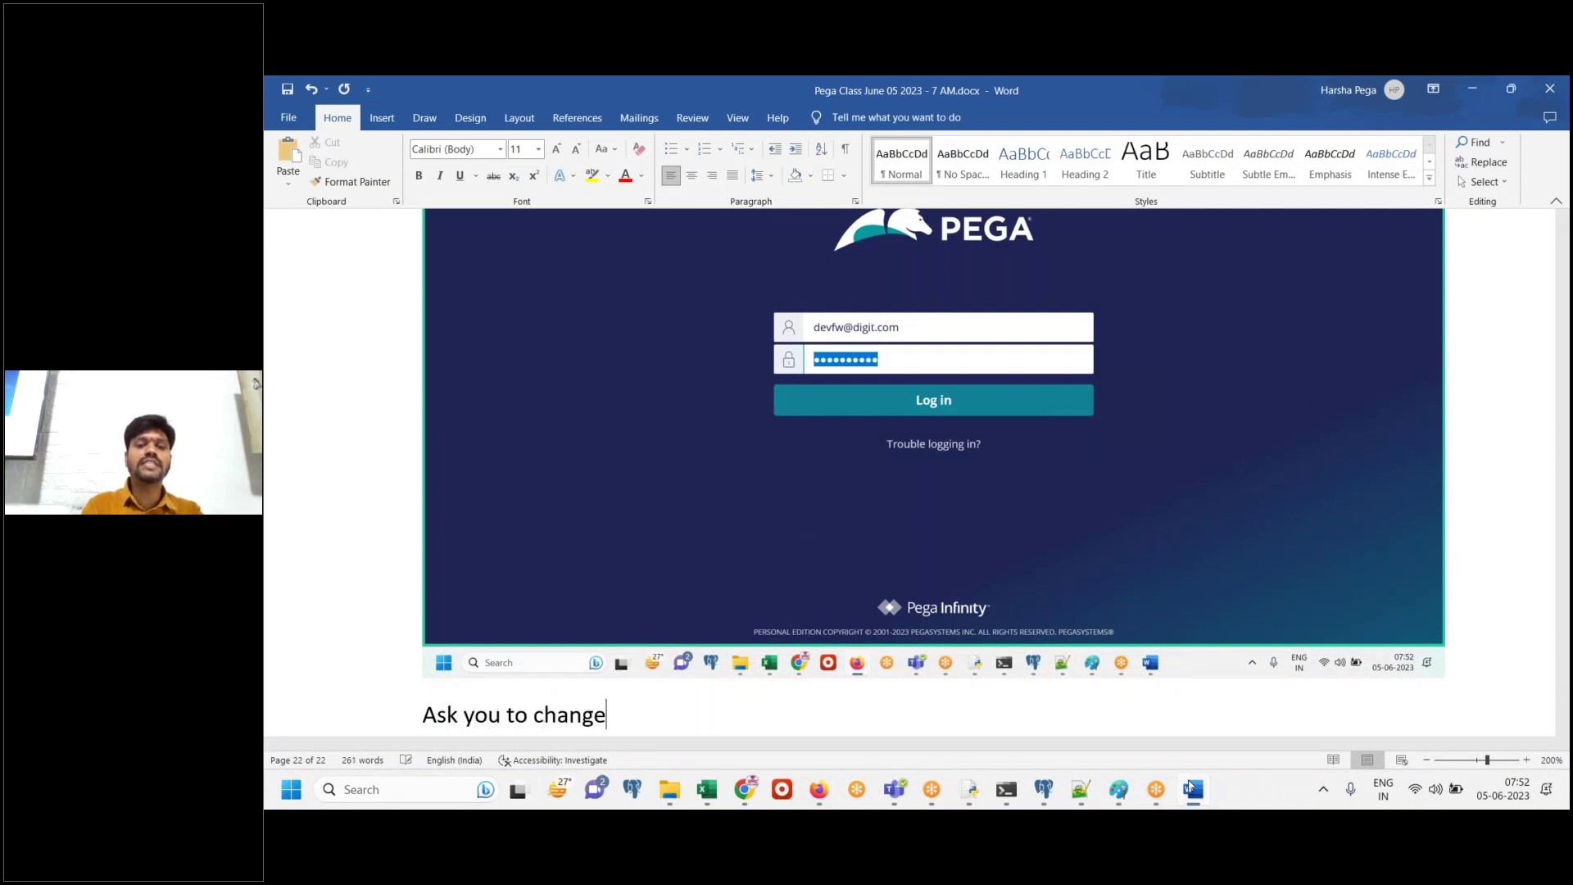
text( the password)
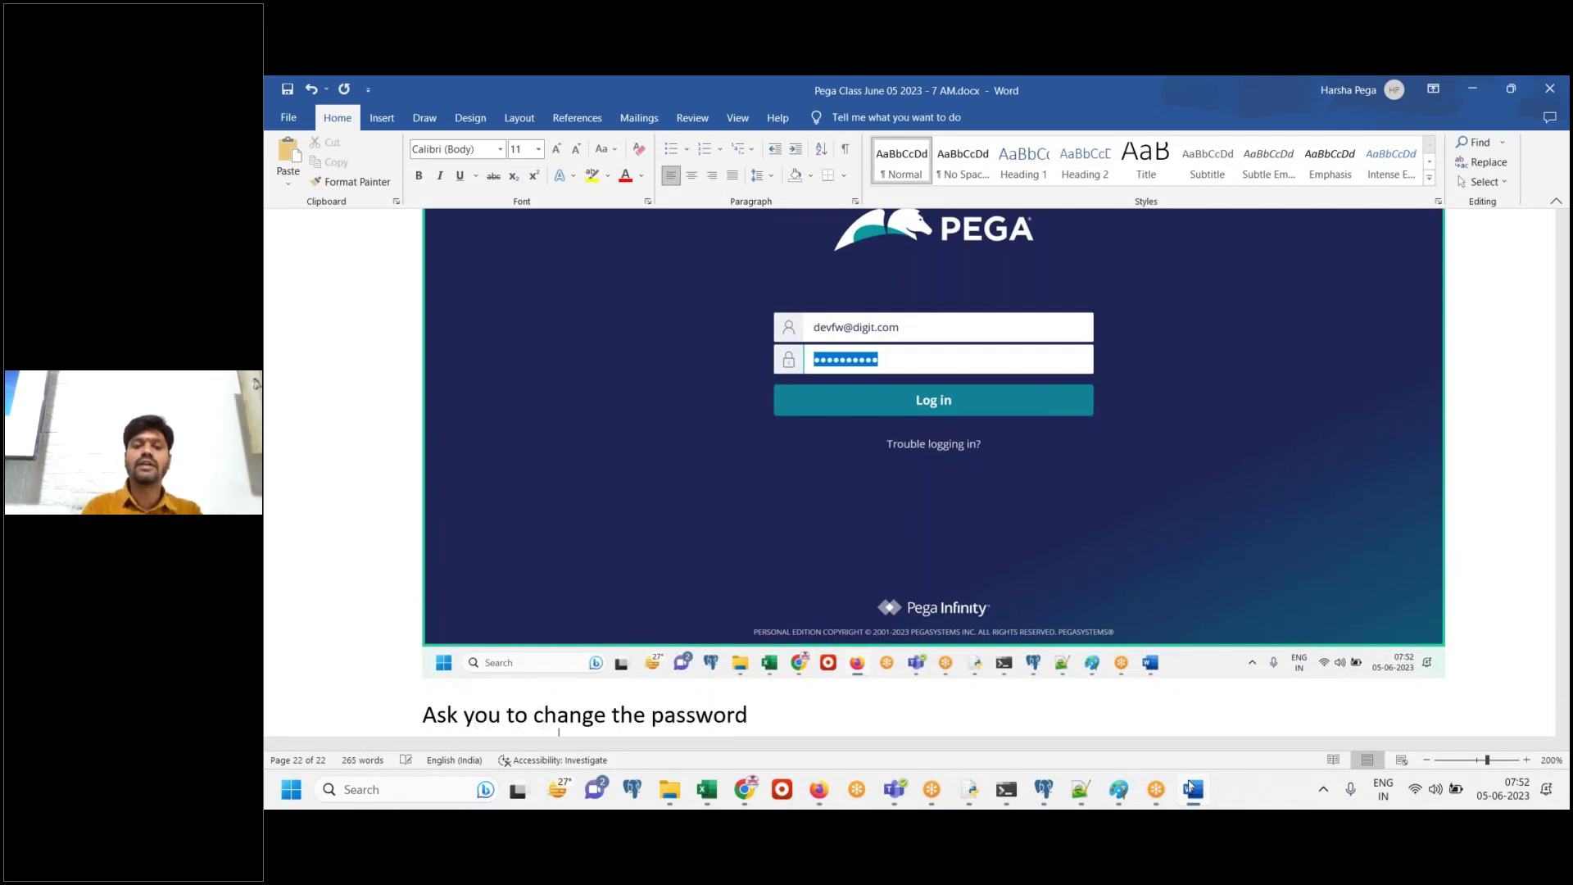
key(Return)
key(alt+Tab)
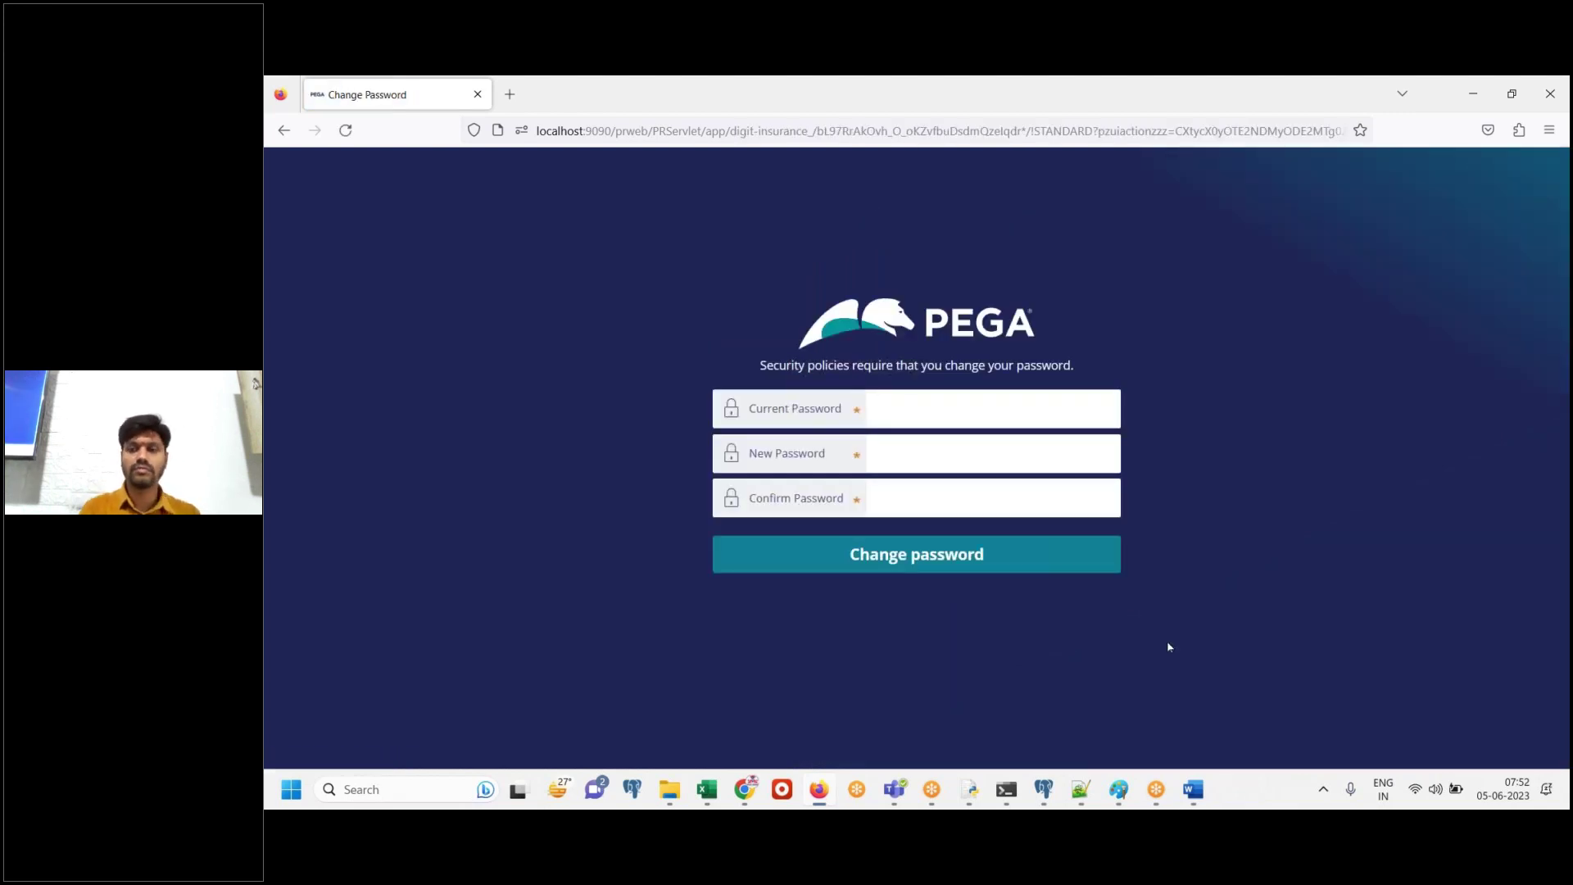
Paste the Change Password page screenshot into the Word notes
click(1193, 789)
key(ctrl+v)
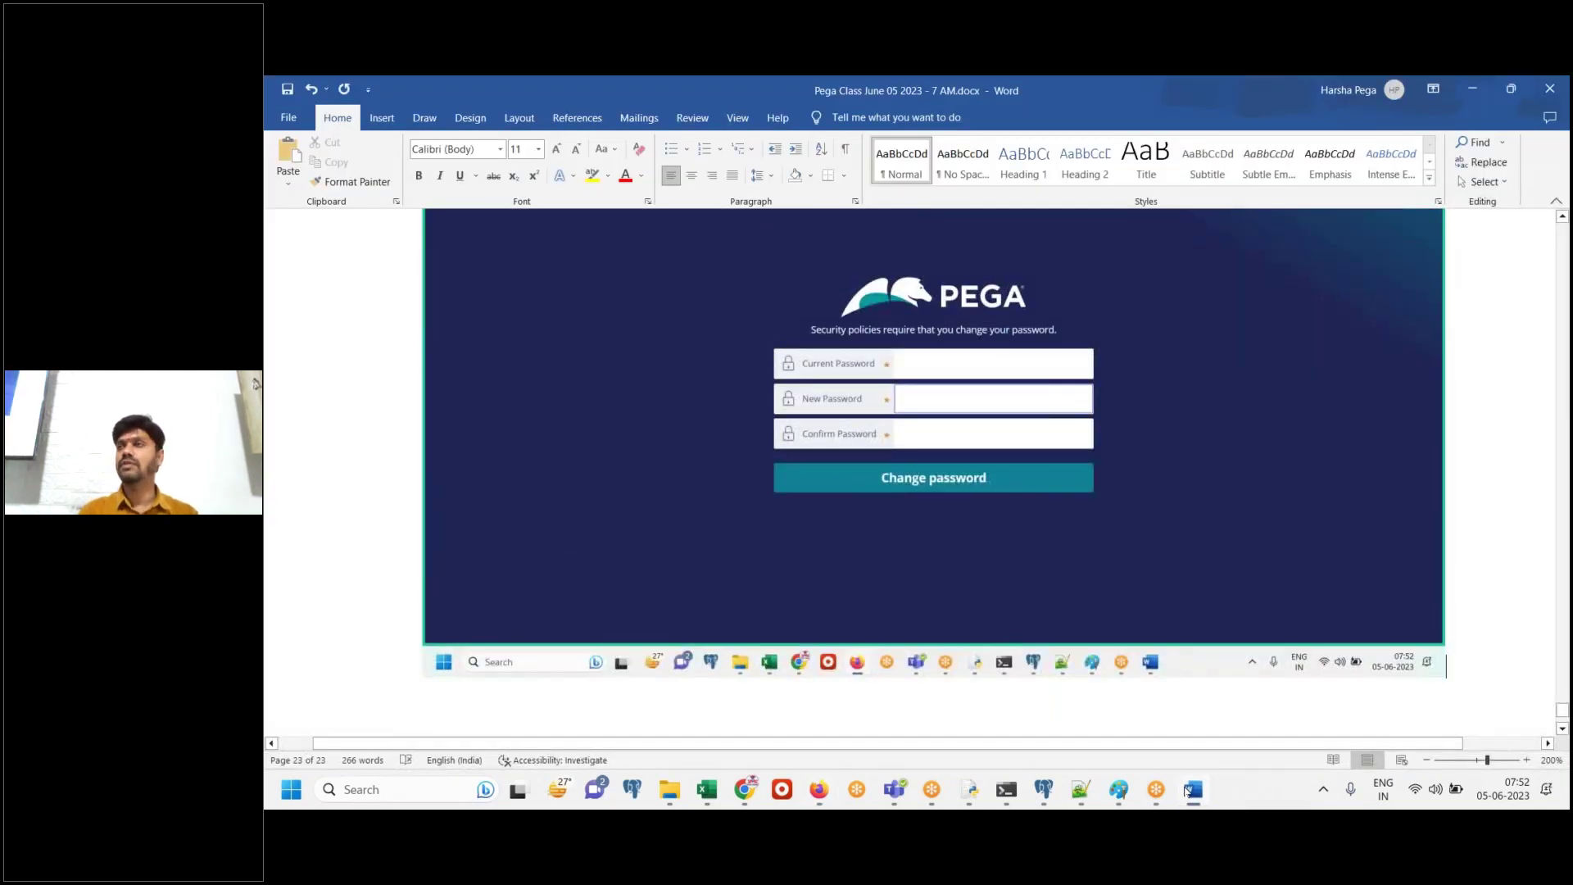
click(1189, 789)
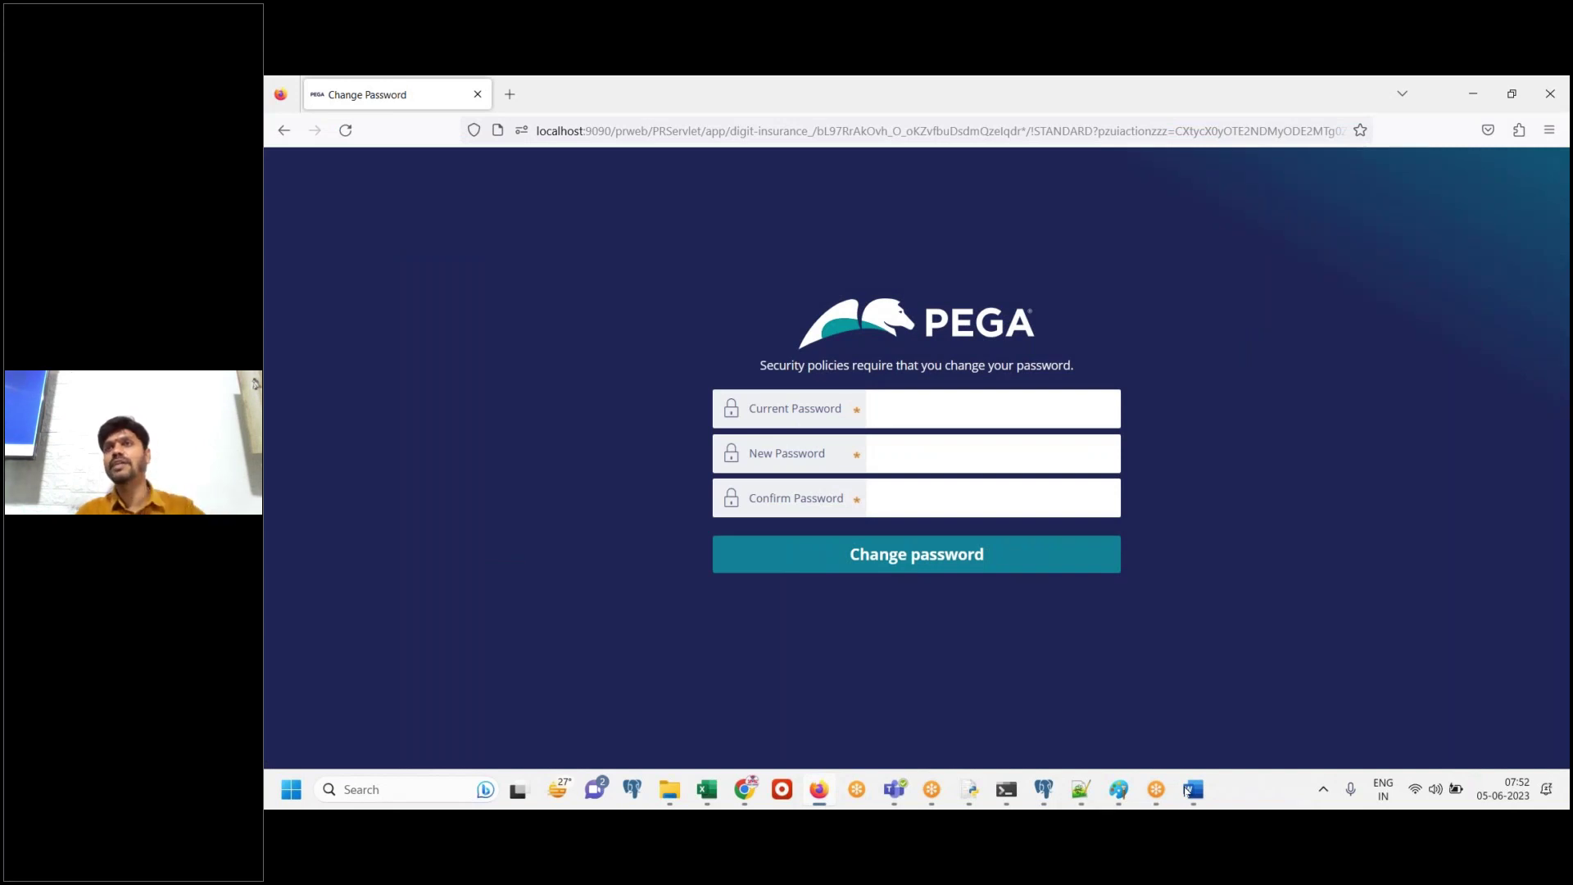
Focus the Current Password field, then bring up the notes holding the old password
click(1025, 460)
click(1020, 487)
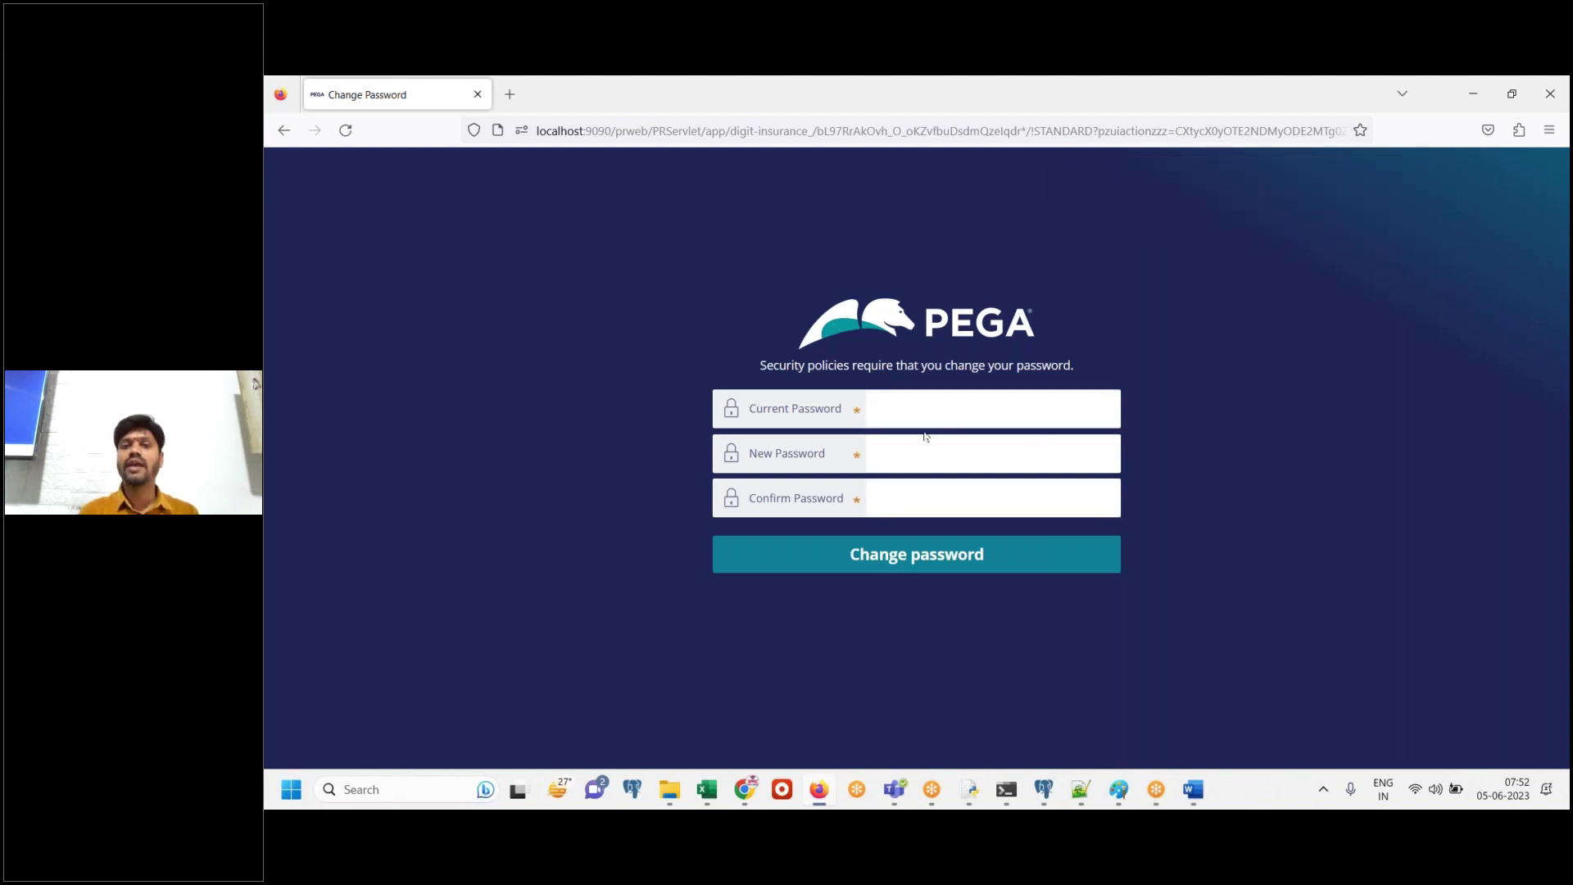
click(919, 405)
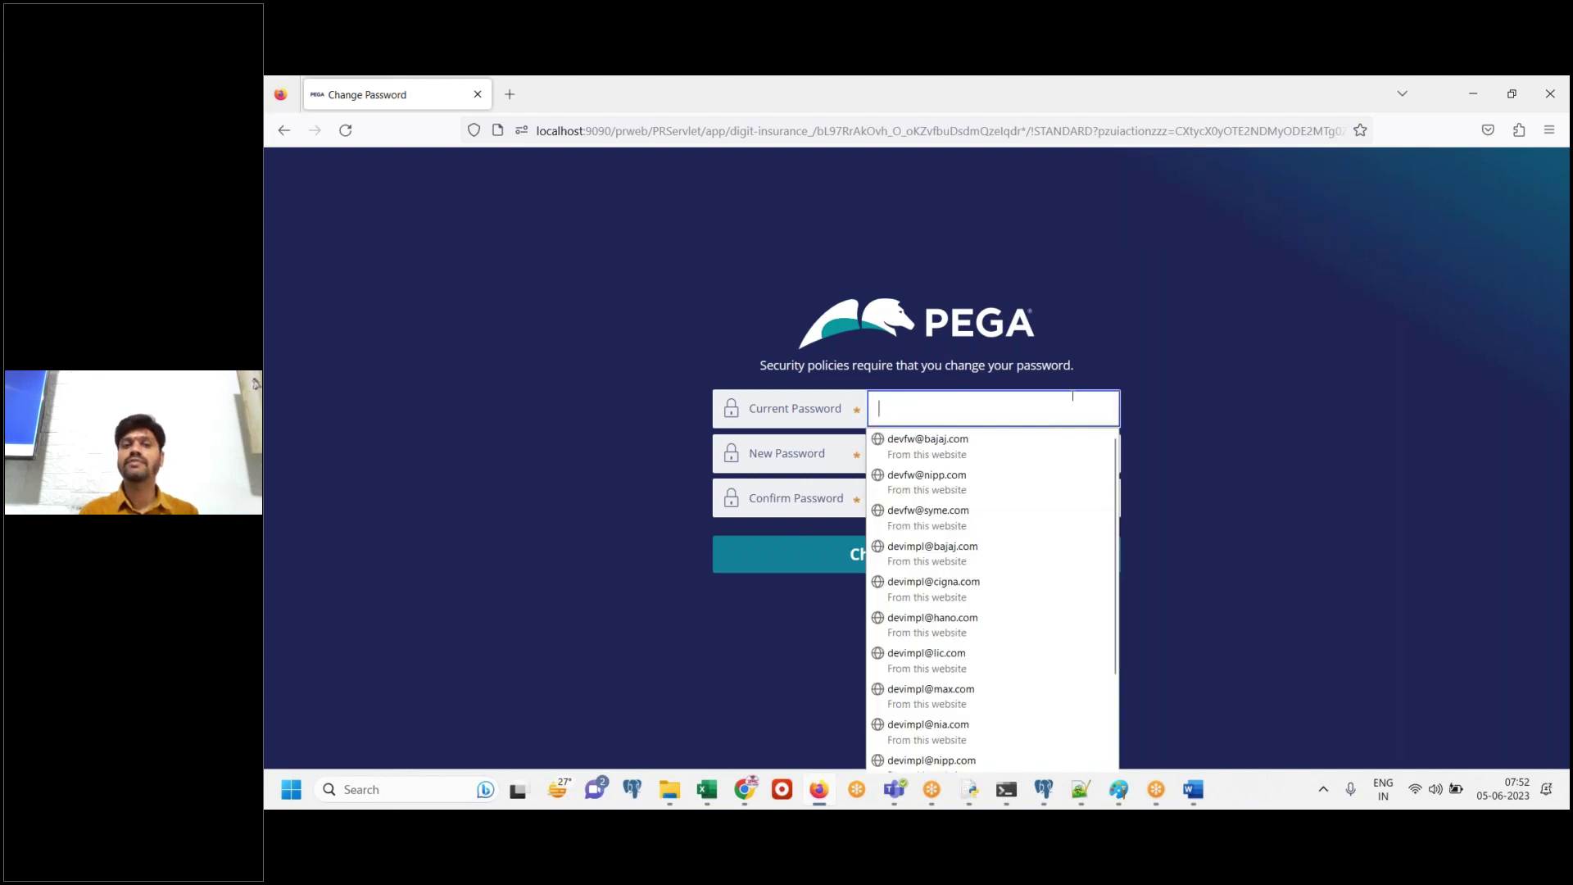
click(972, 406)
click(967, 401)
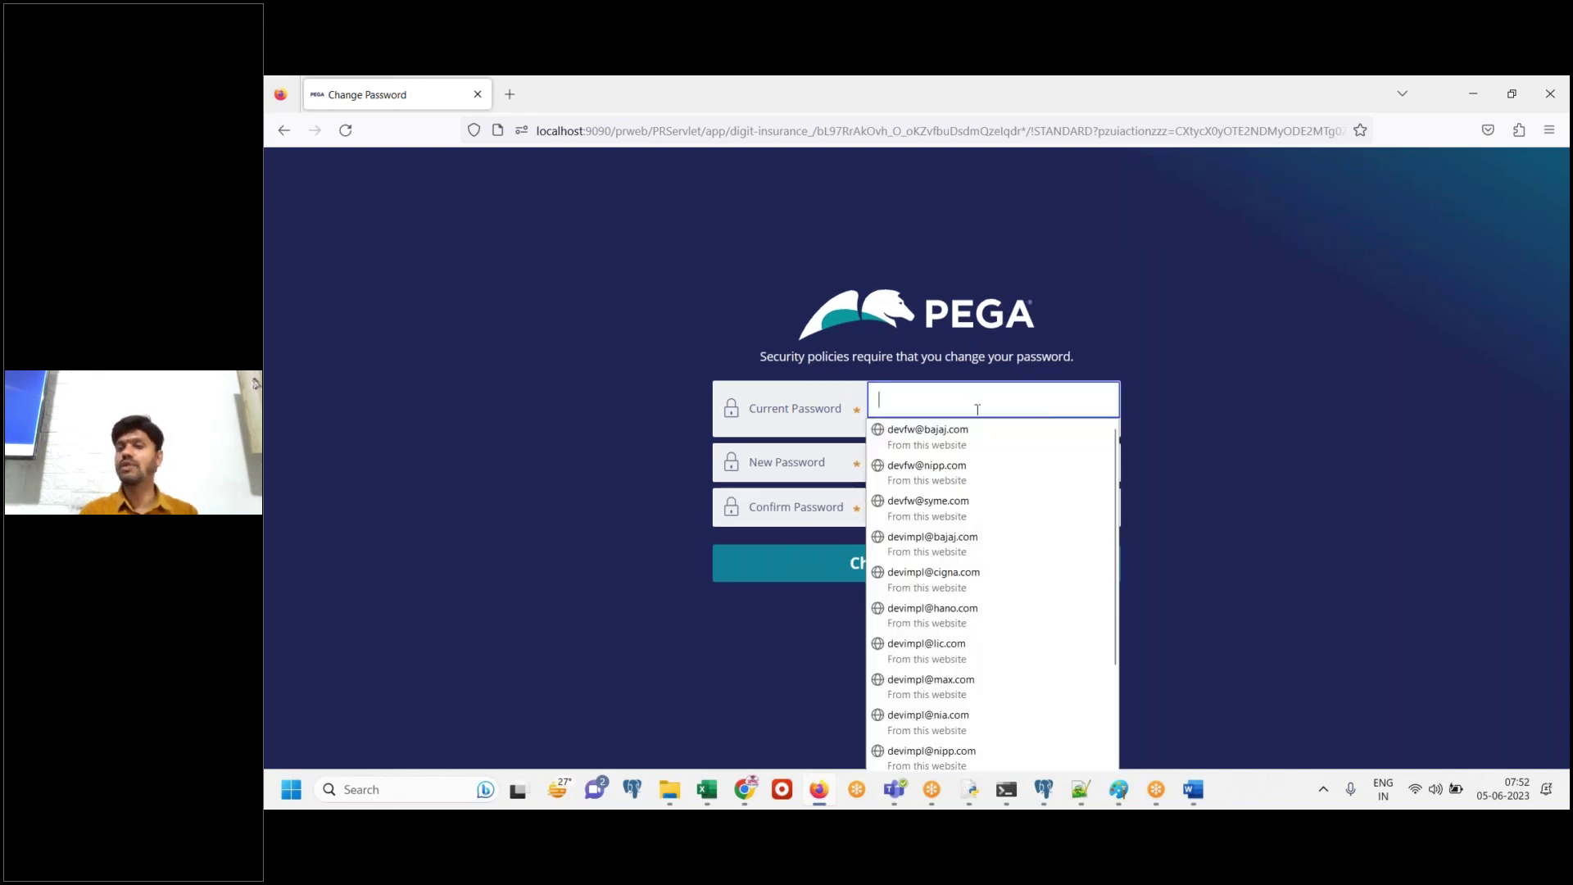
click(1081, 789)
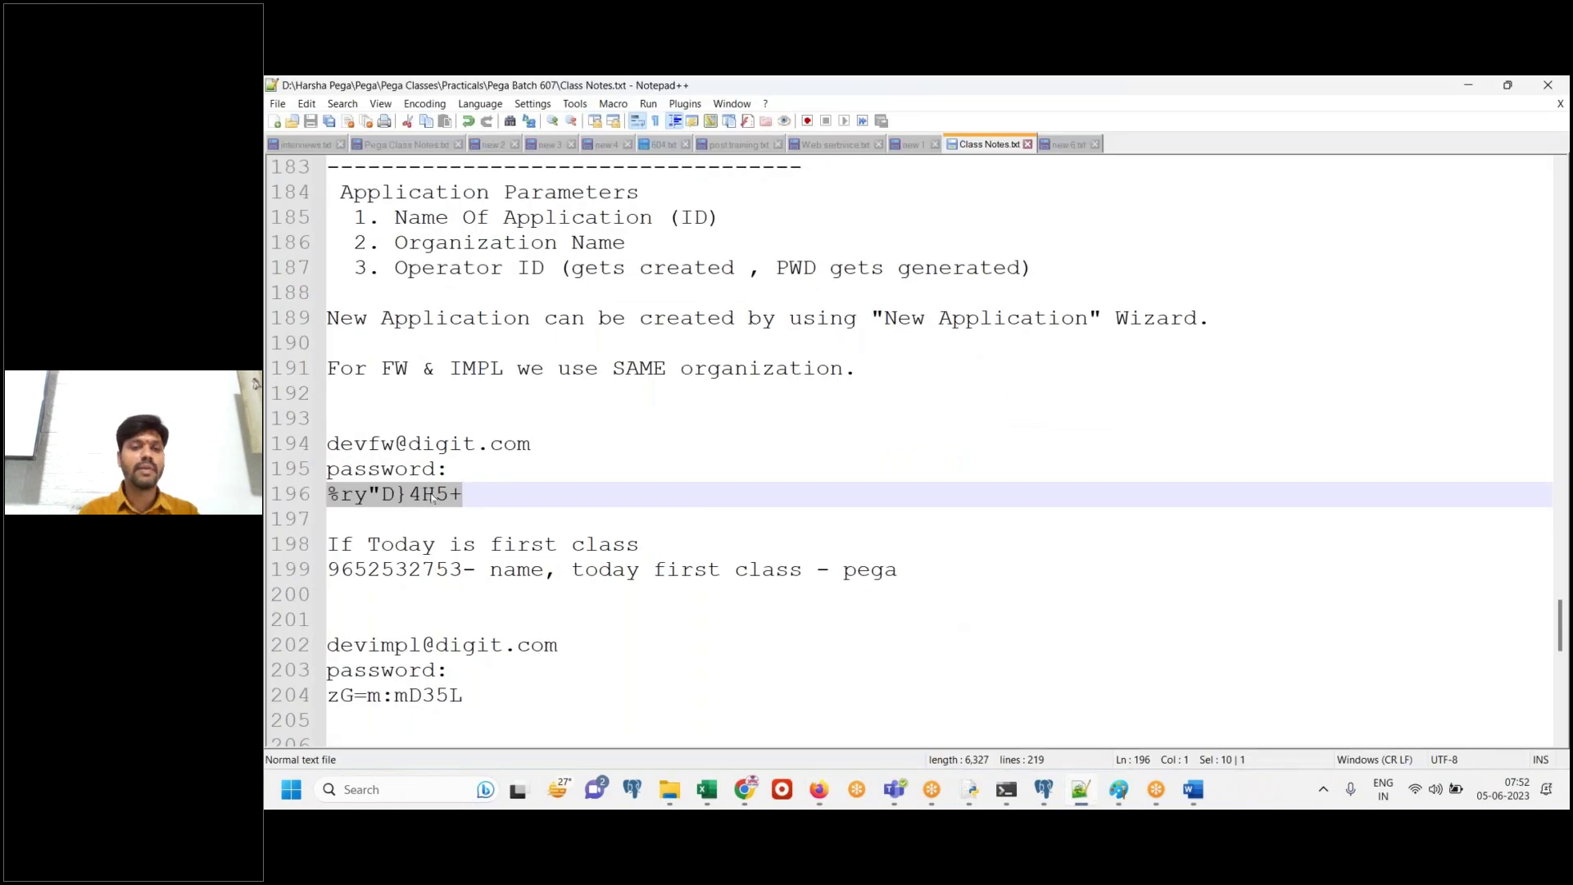
Copy the old password from the class notes into the Current Password field
right_click(432, 497)
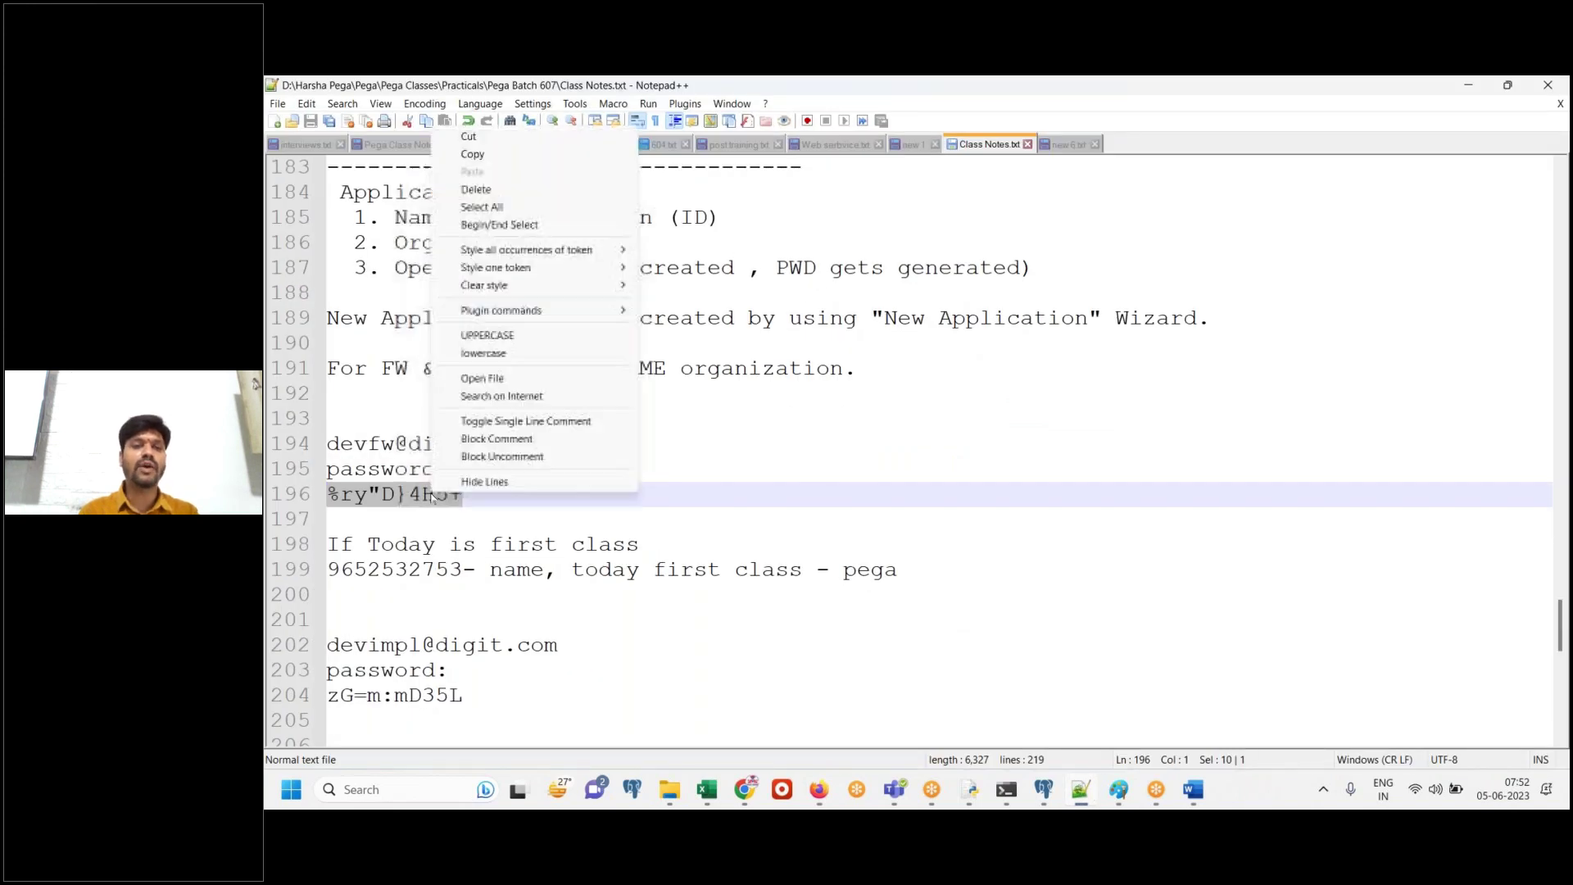
click(472, 155)
click(819, 789)
key(ctrl+v)
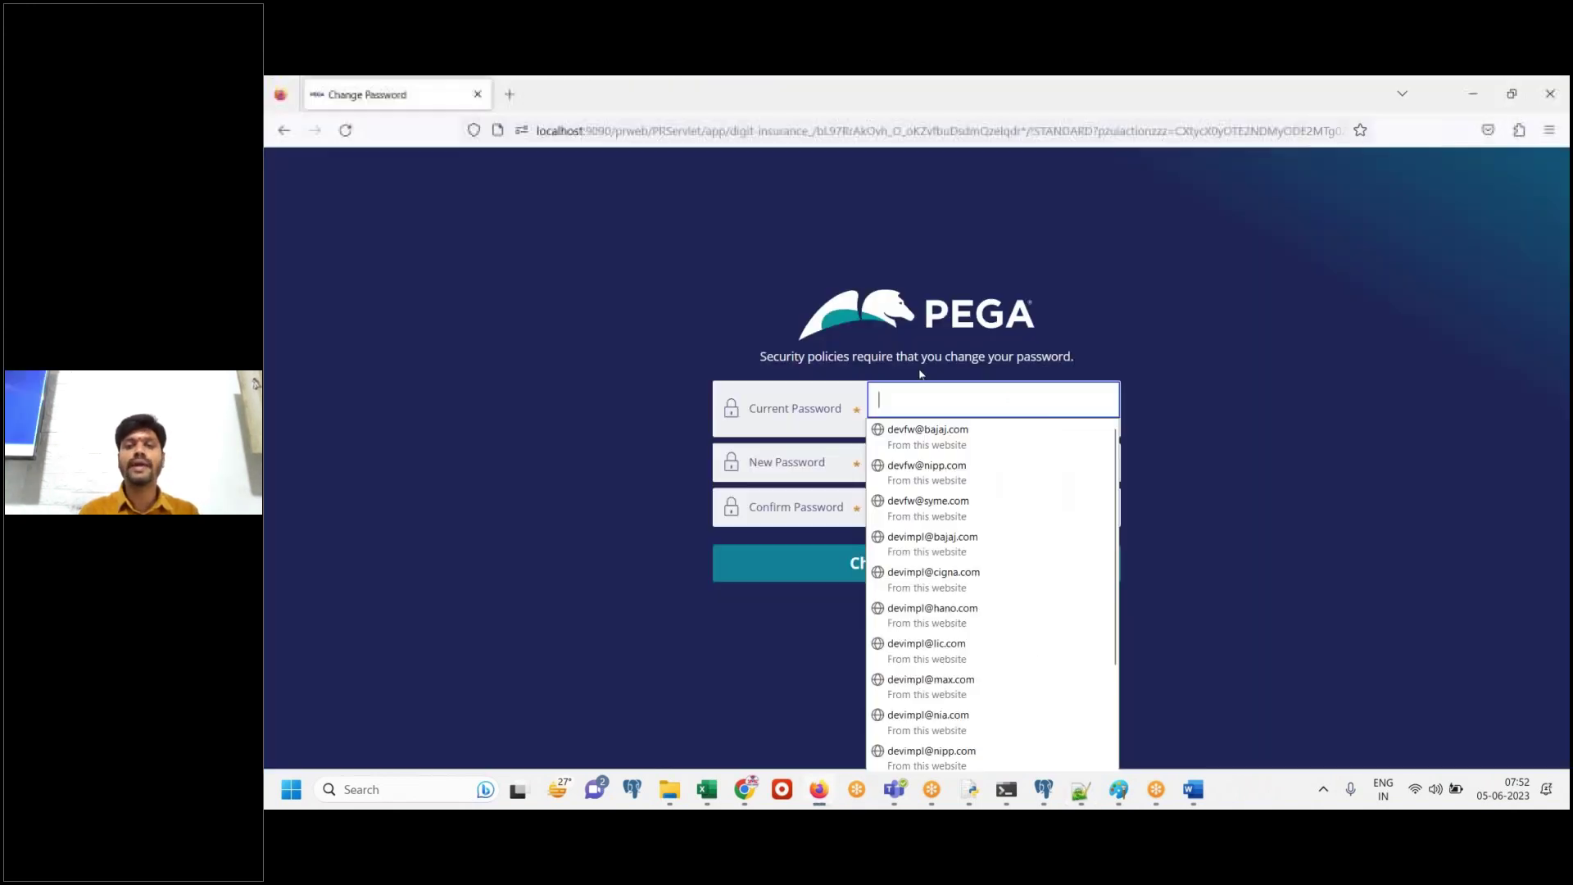
Type the new password into the New and Confirm Password fields
click(992, 466)
text(rules)
key(Tab)
text(ru)
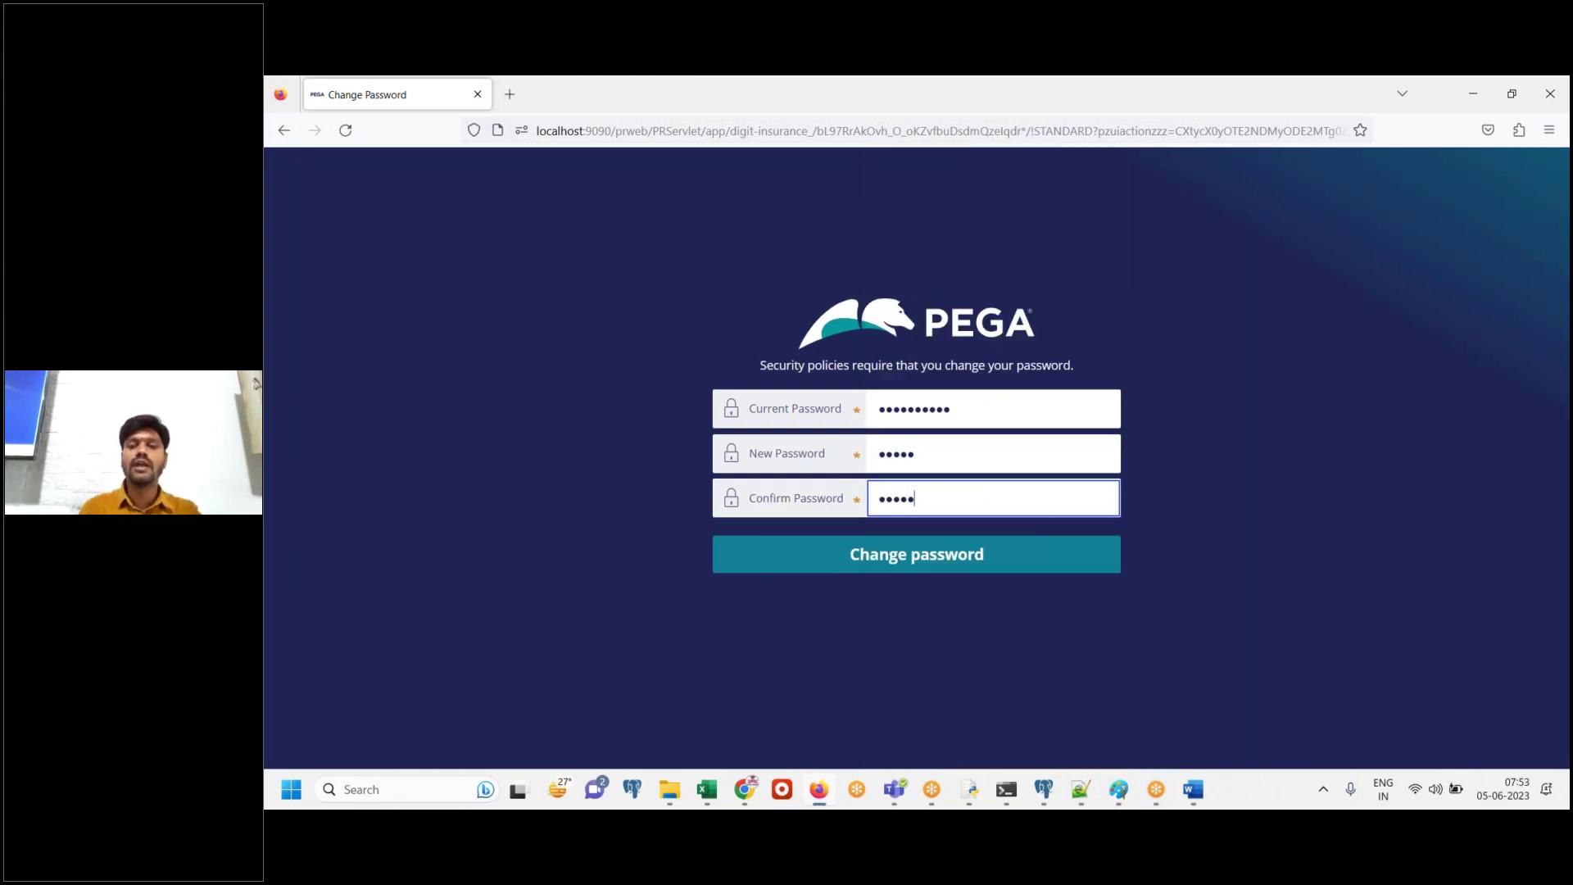
click(1193, 790)
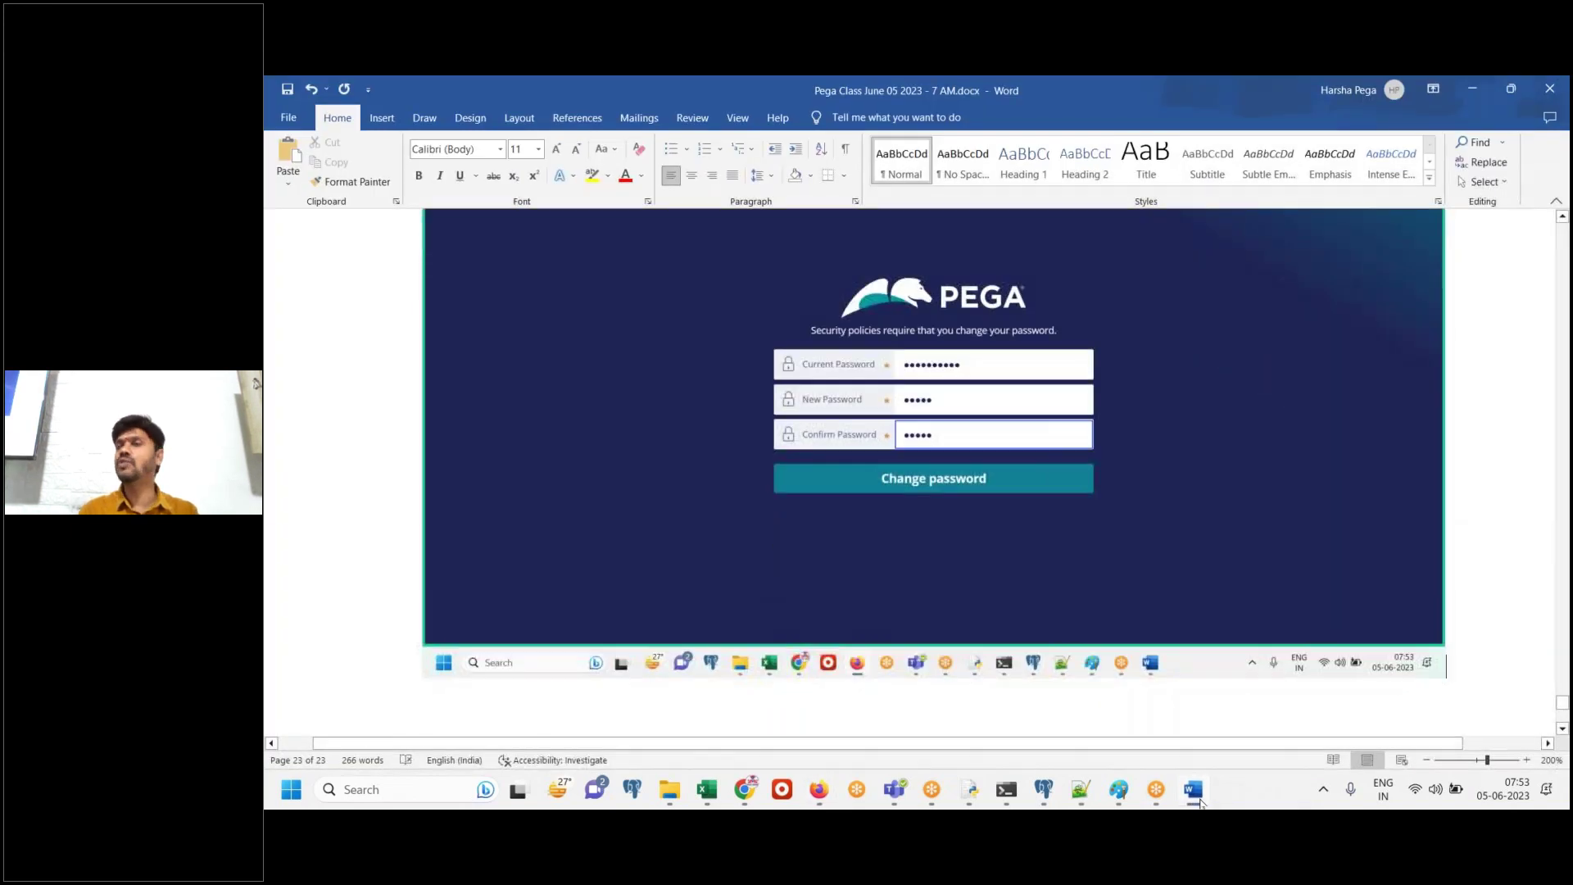
Submit the password change and paste the resulting App Studio screenshot into the Word notes
click(1193, 791)
click(934, 559)
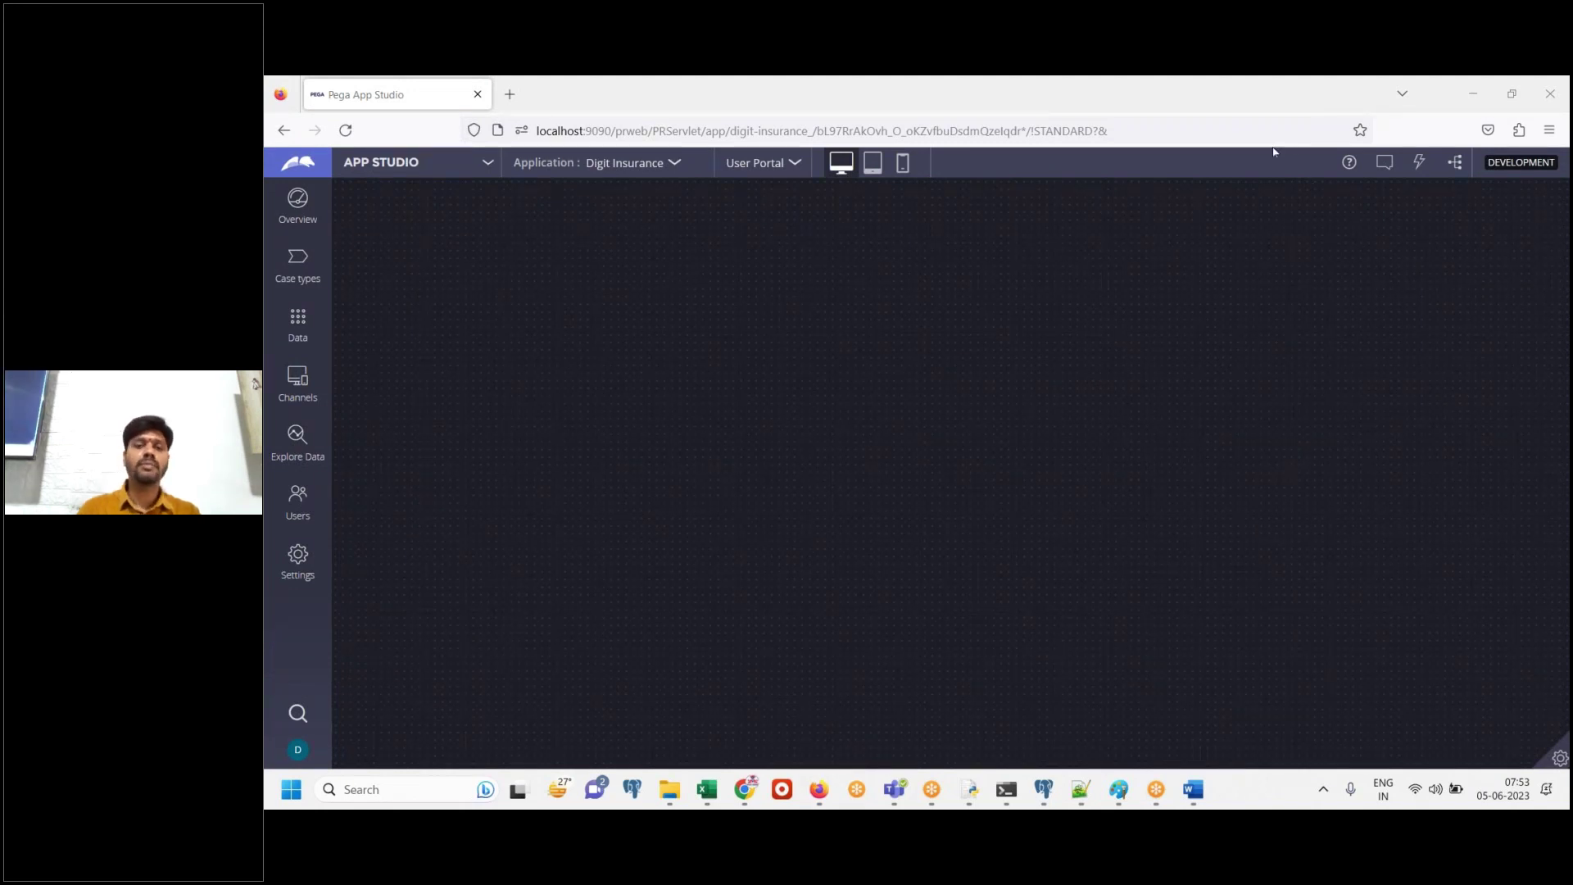
click(1194, 789)
key(ctrl+v)
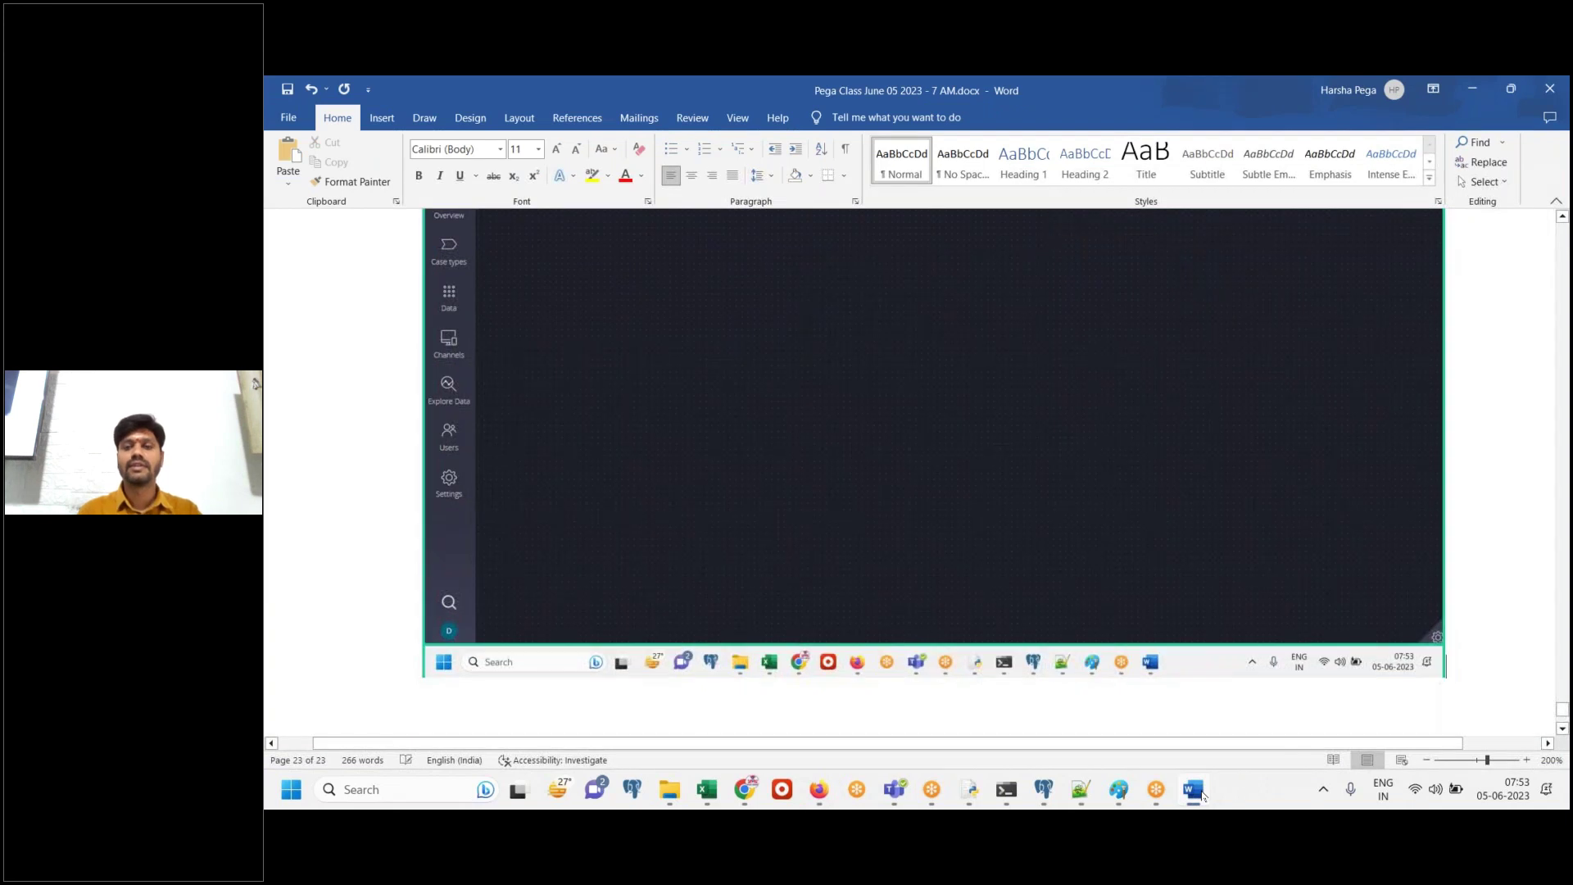
click(1201, 793)
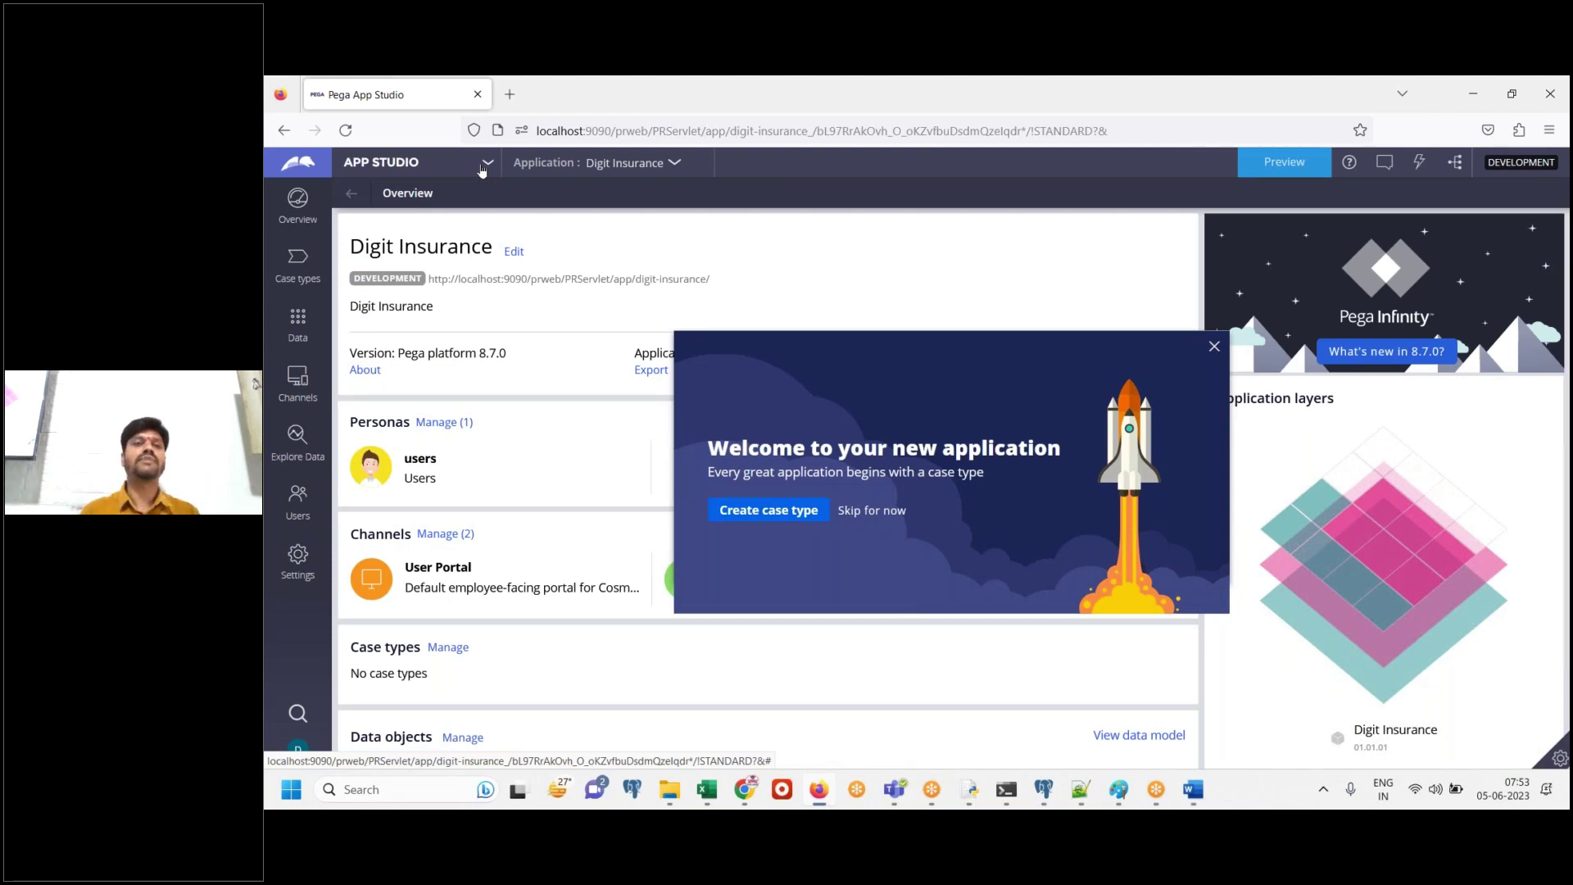
Switch from App Studio to Dev Studio and note 'Click on app studio menu and choose Dev studio' in Word
click(484, 166)
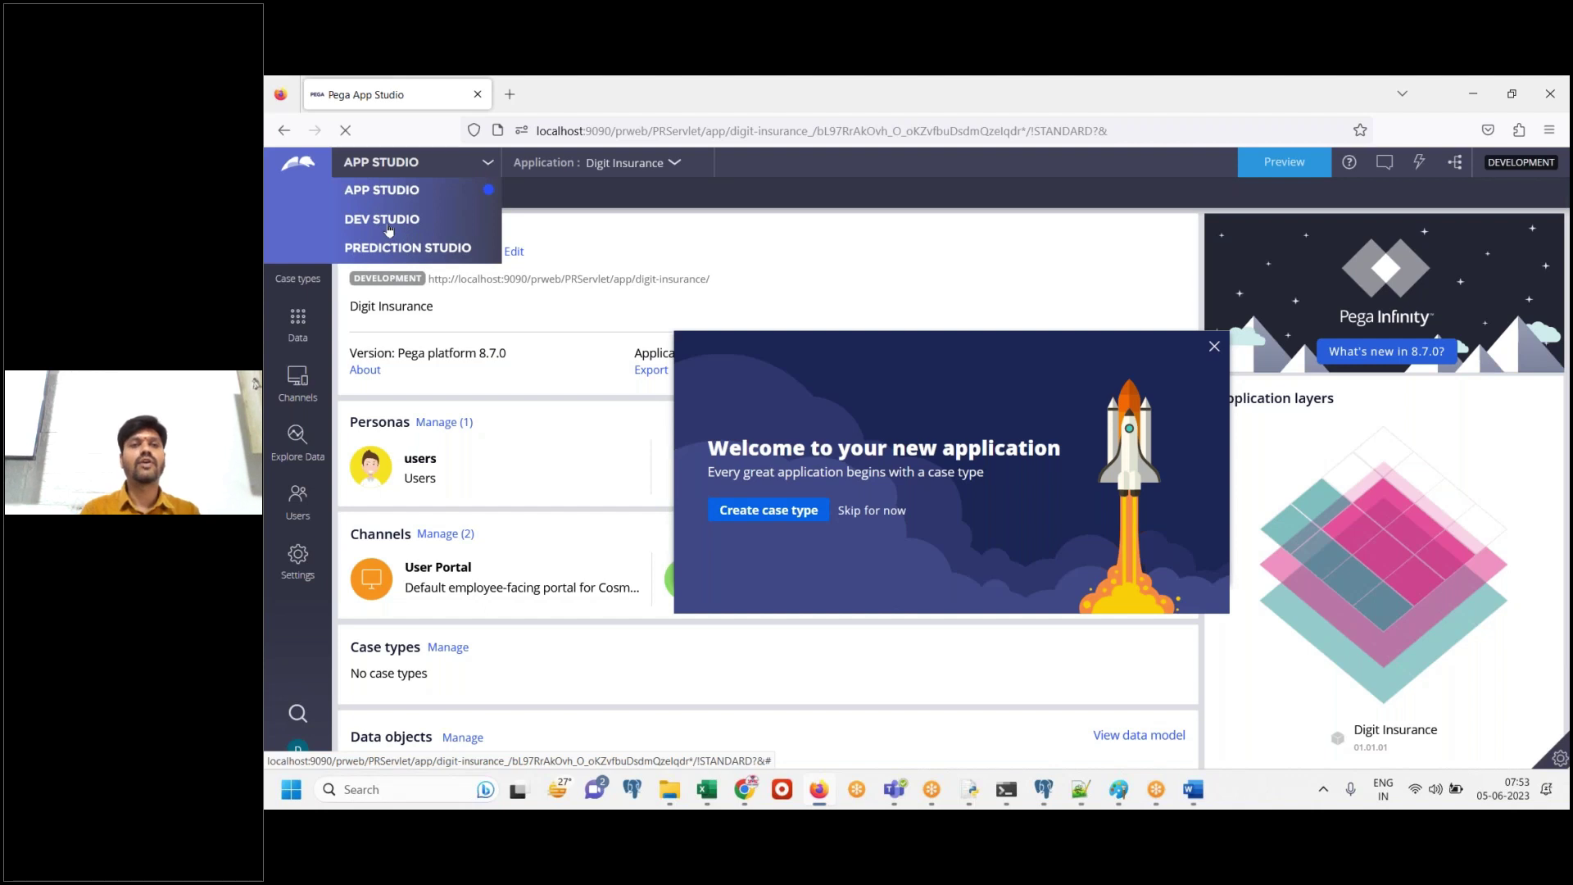
click(388, 220)
click(1199, 802)
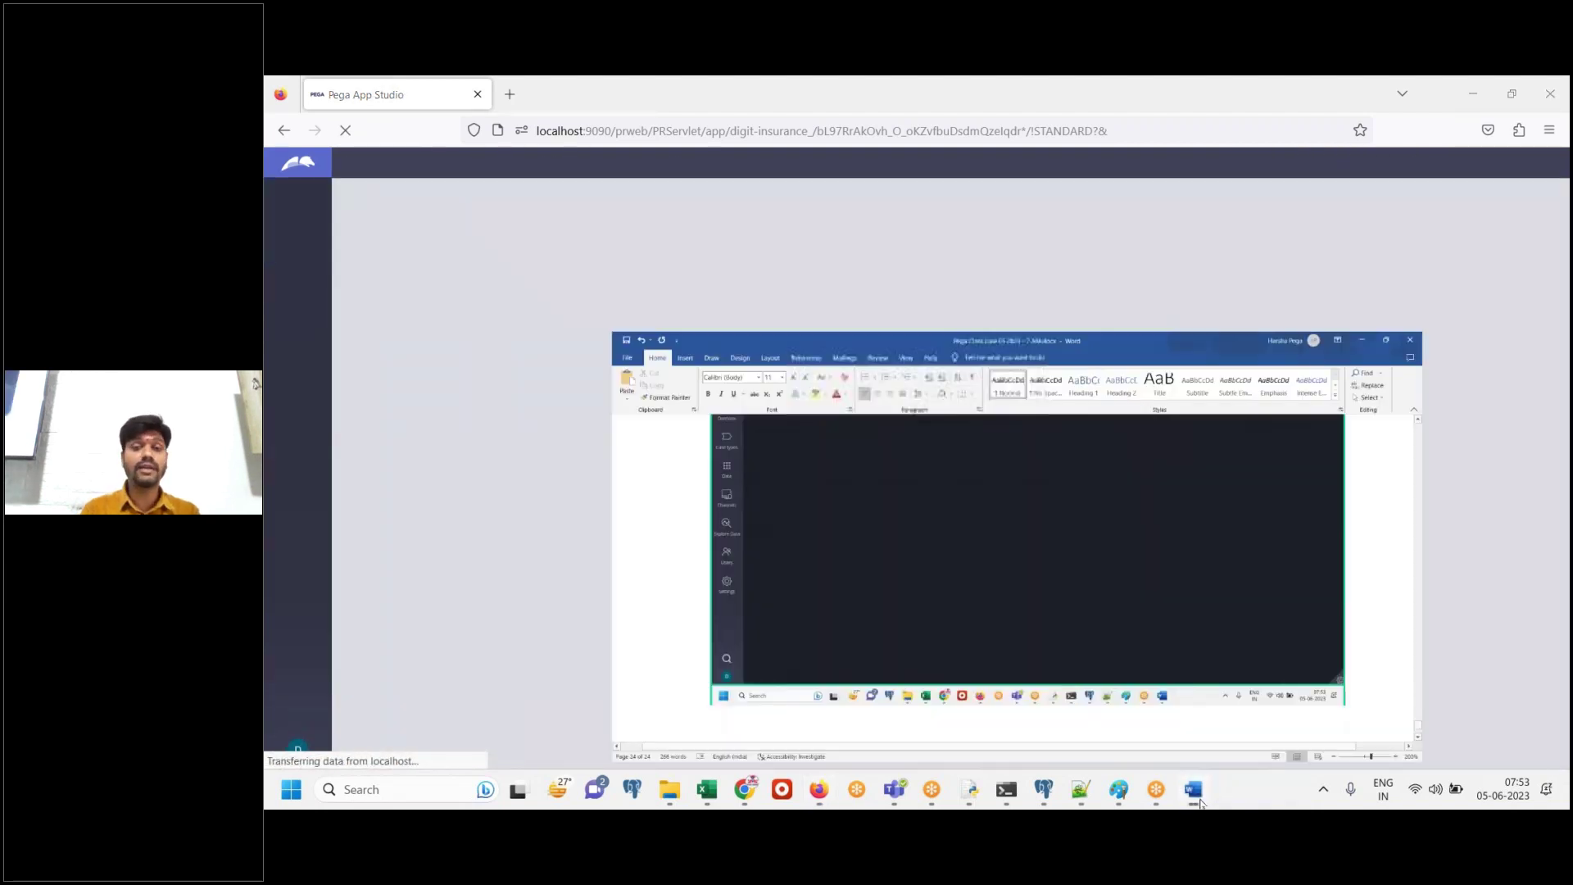
text(Click on app)
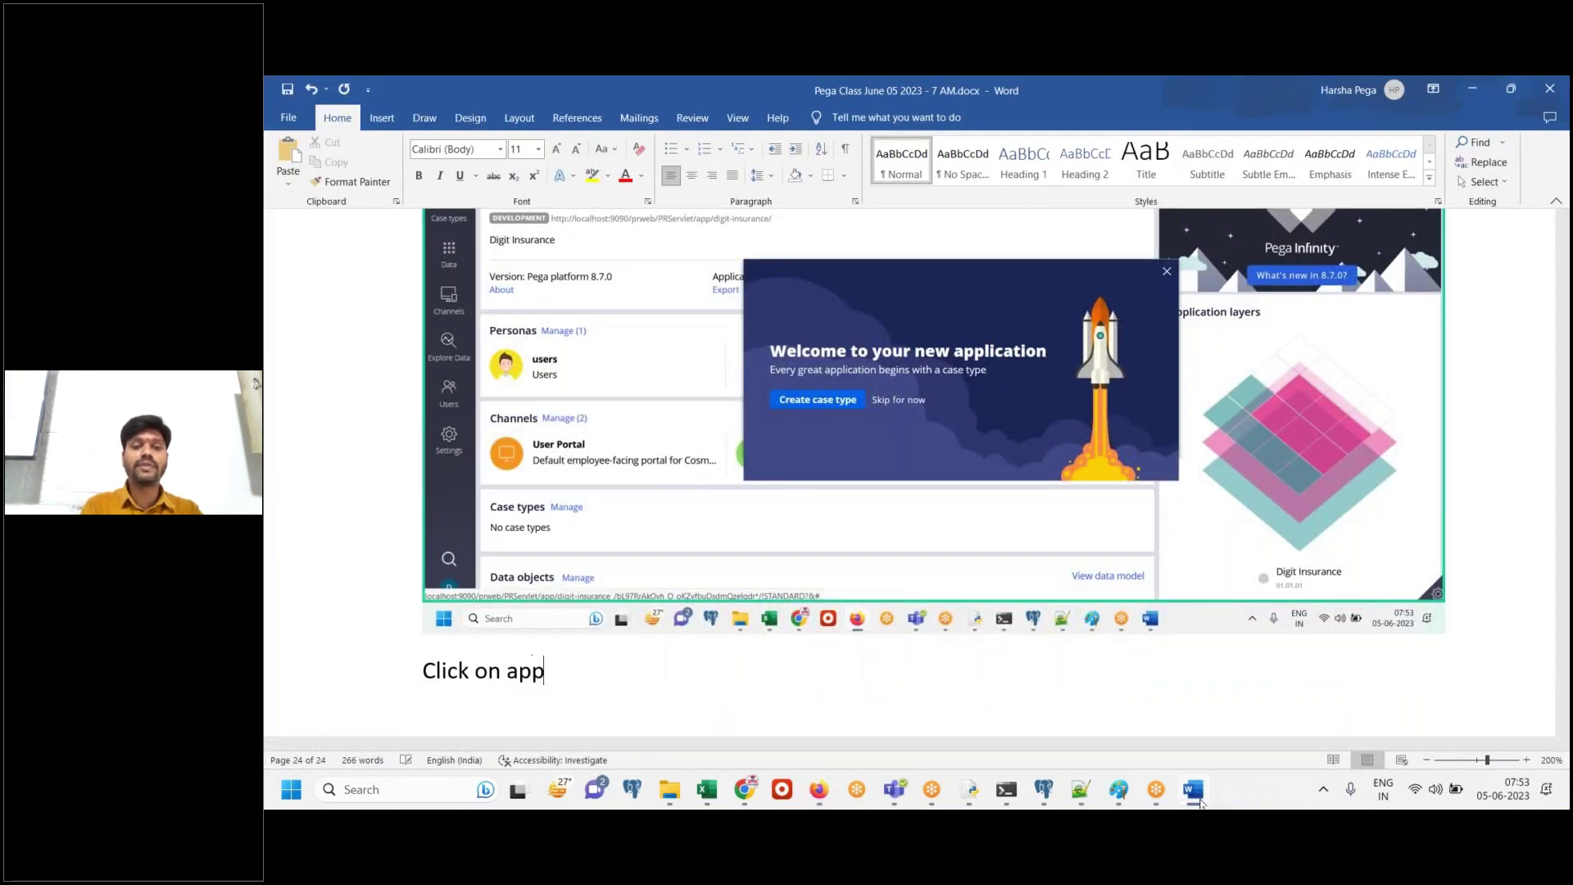
text( studio menu)
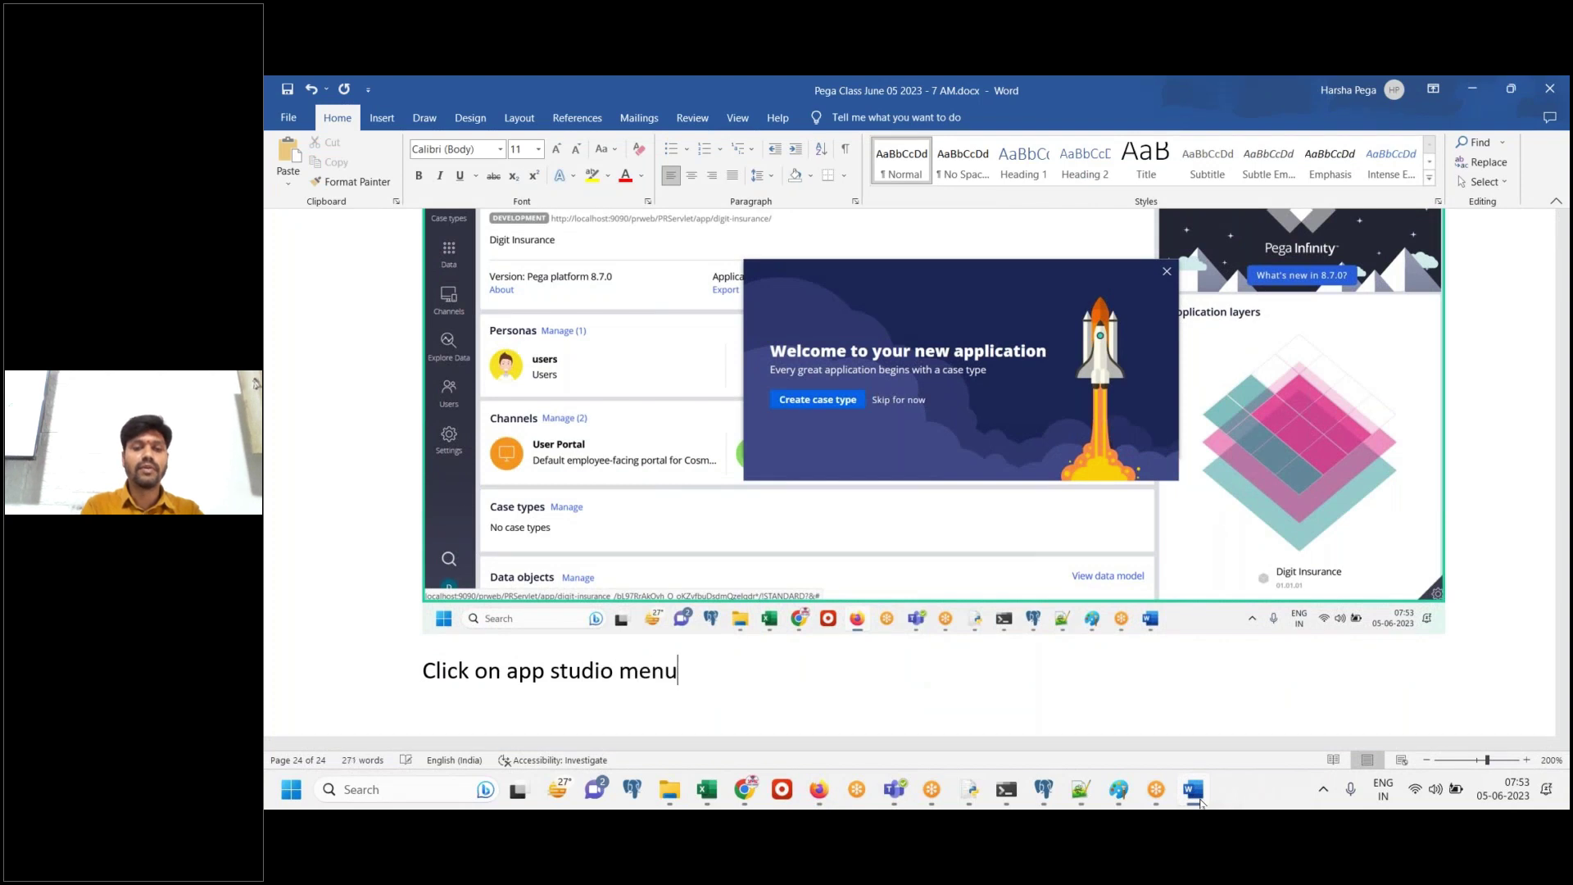
text( and choose Dev st)
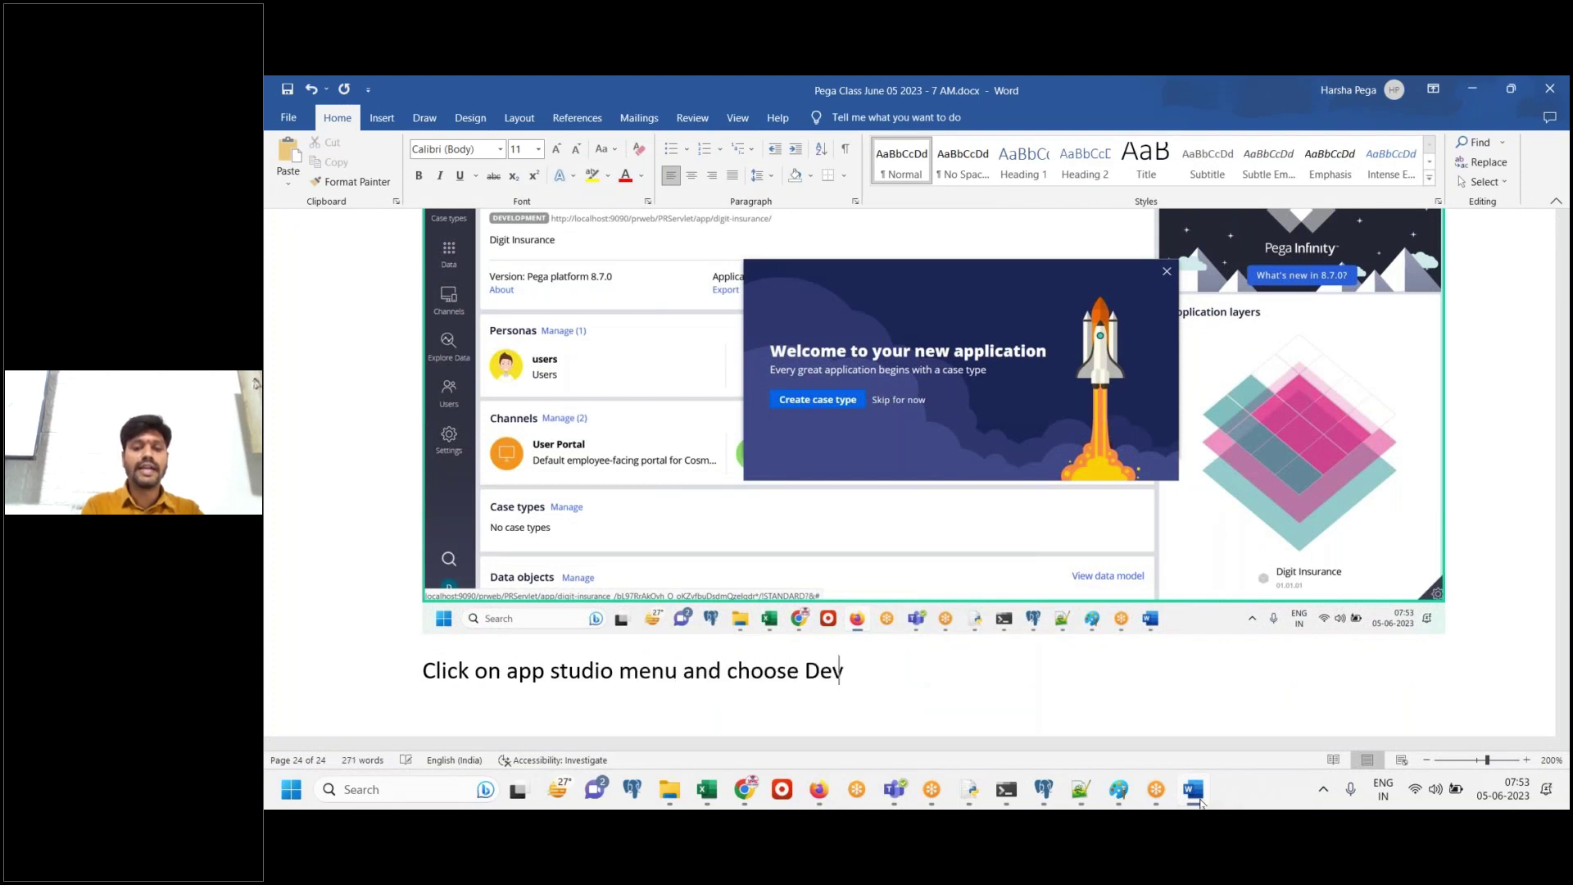
text(uio)
key(BackSpace)
key(BackSpace)
text(dio)
click(1196, 798)
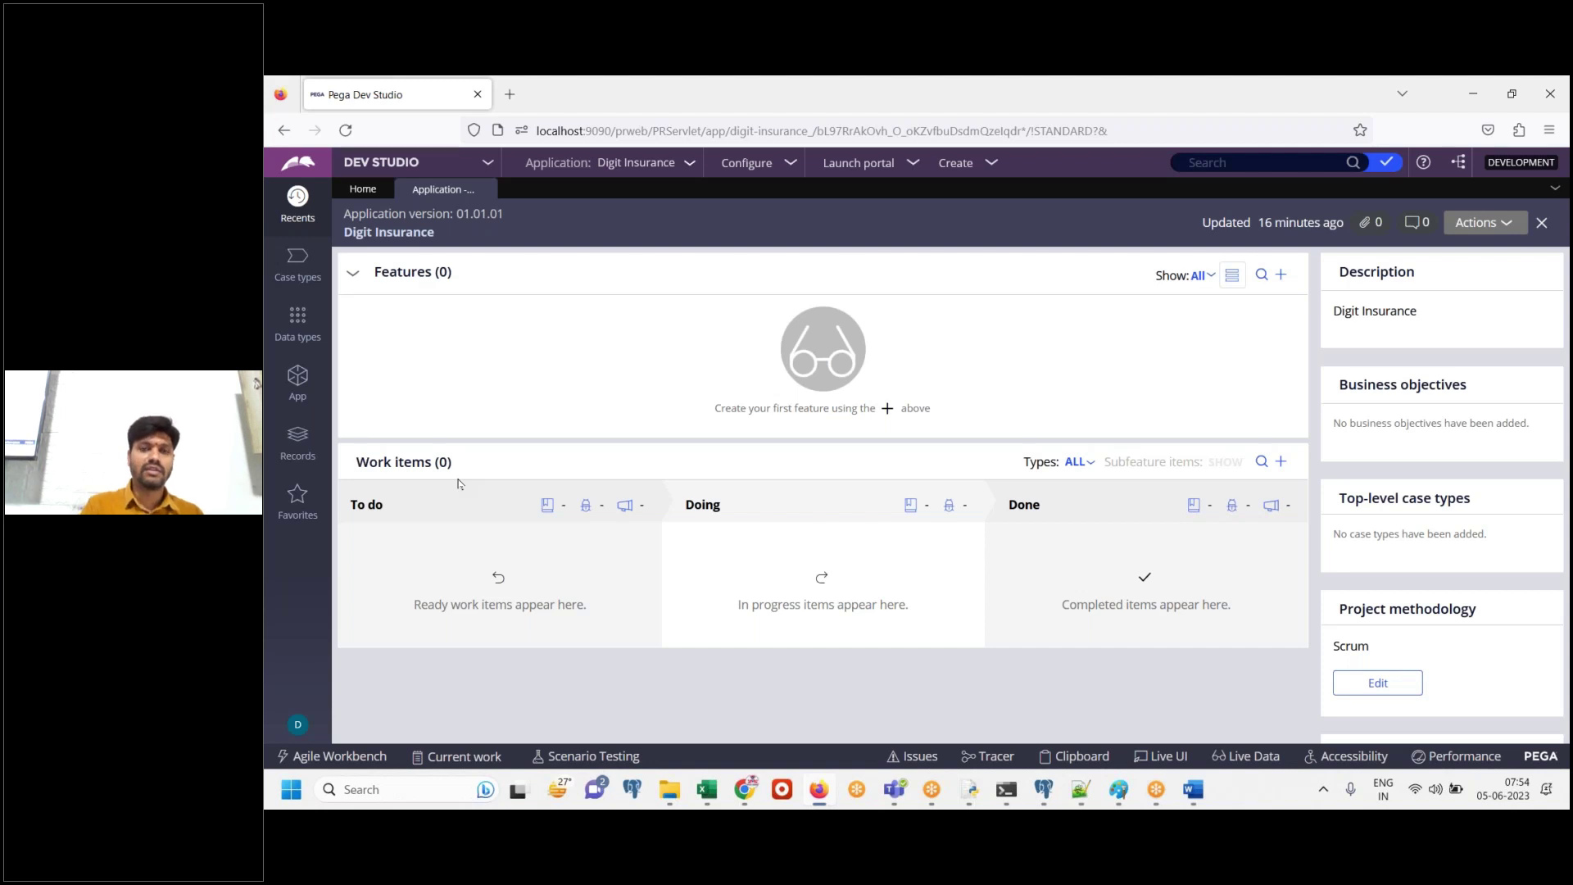
Paste the Digit Insurance overview screenshot, open the app explorer, and caption it 'Click on app explorer.'
click(1192, 792)
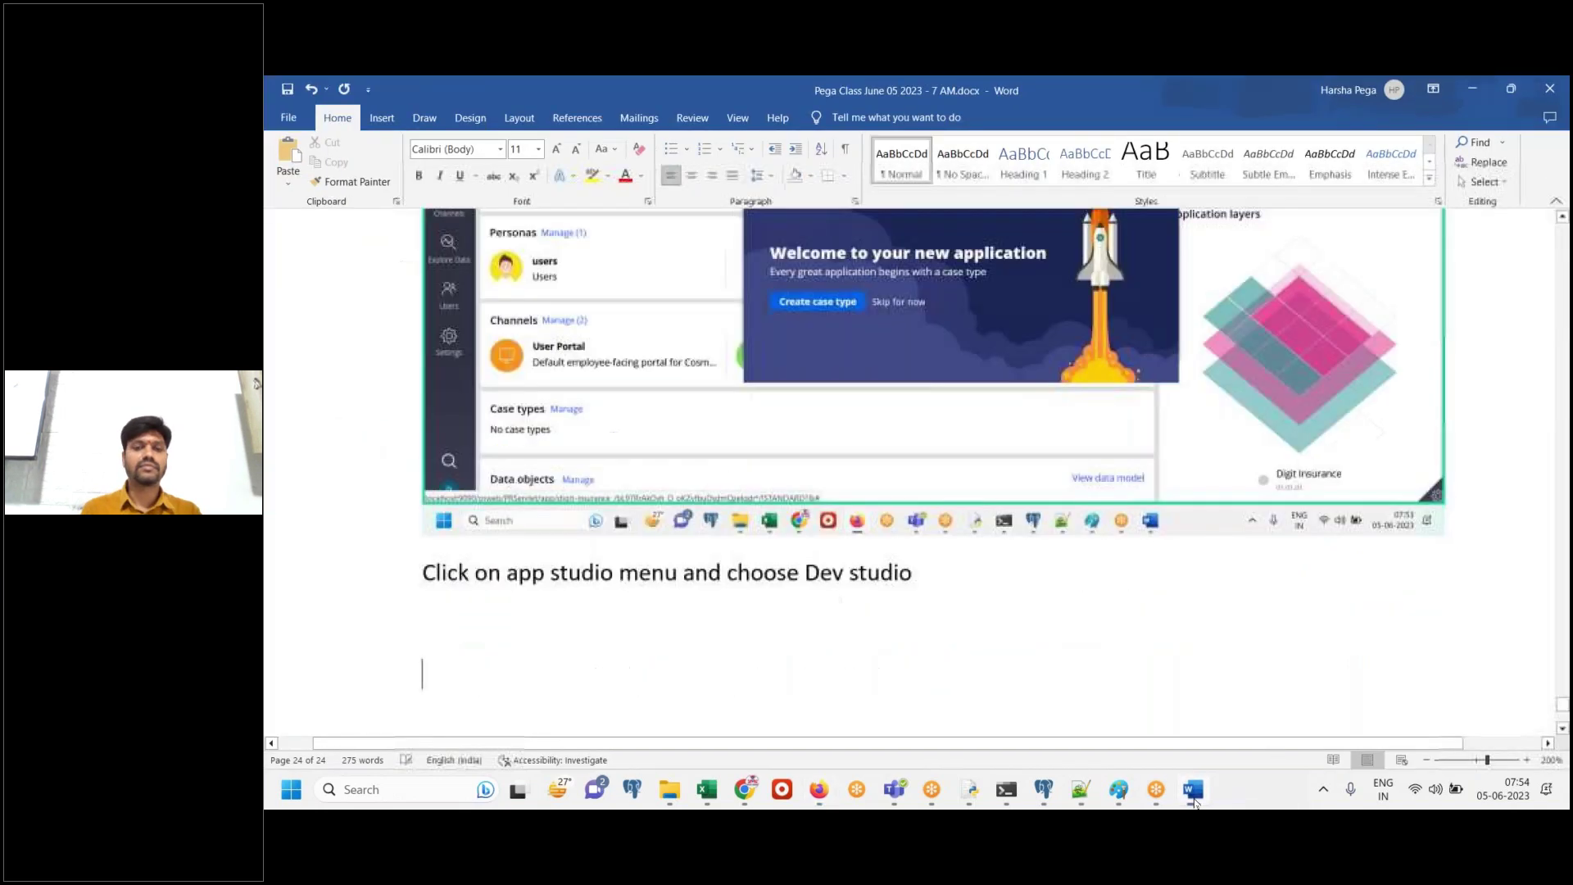
key(ctrl+v)
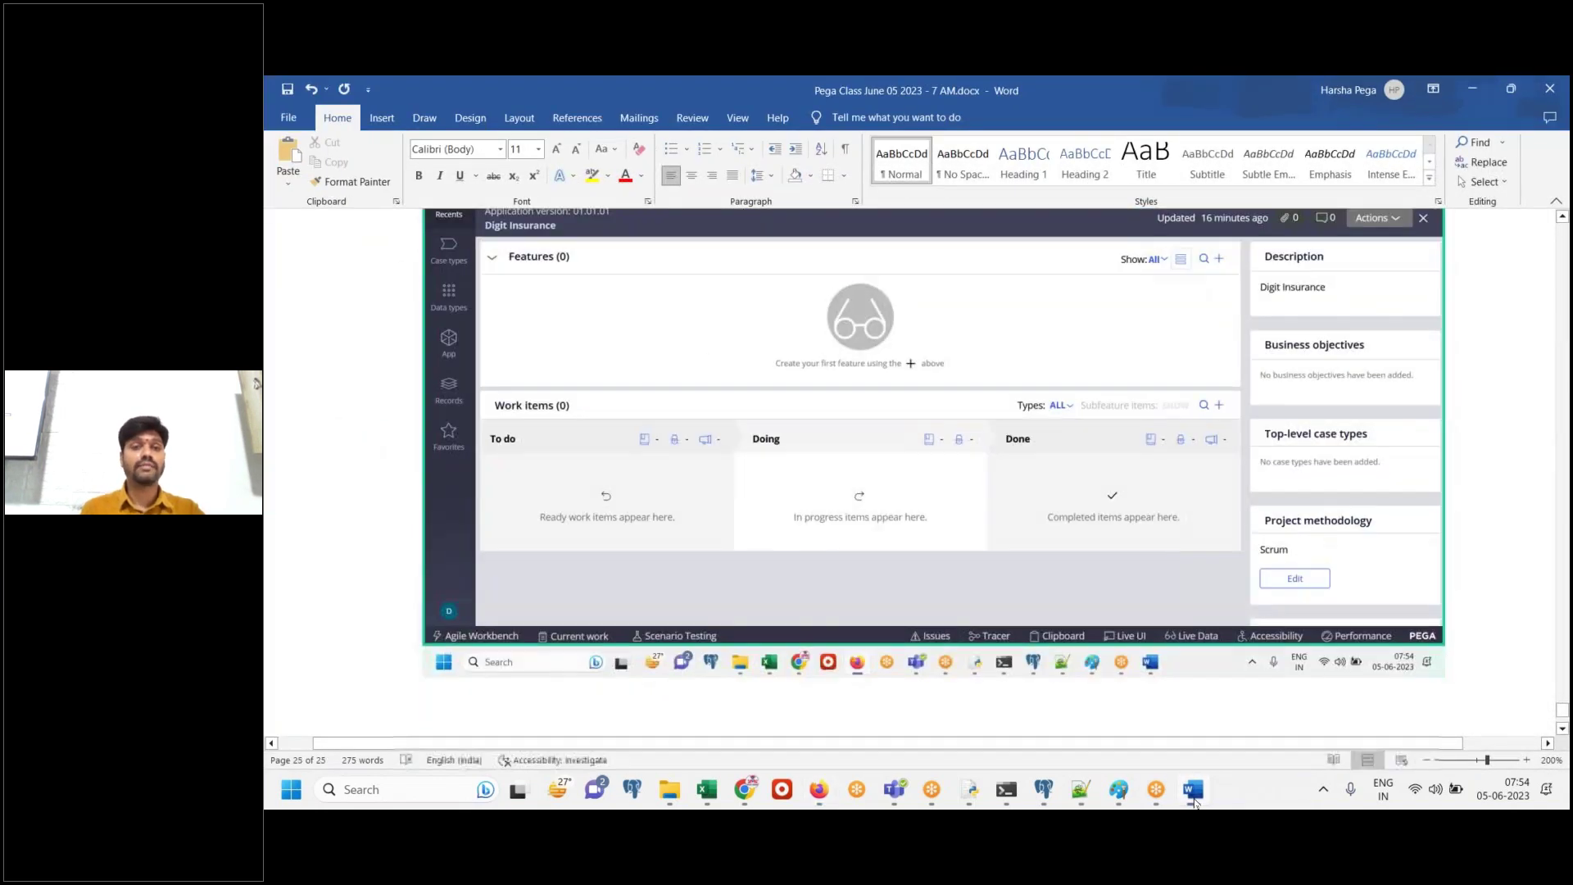
click(1194, 802)
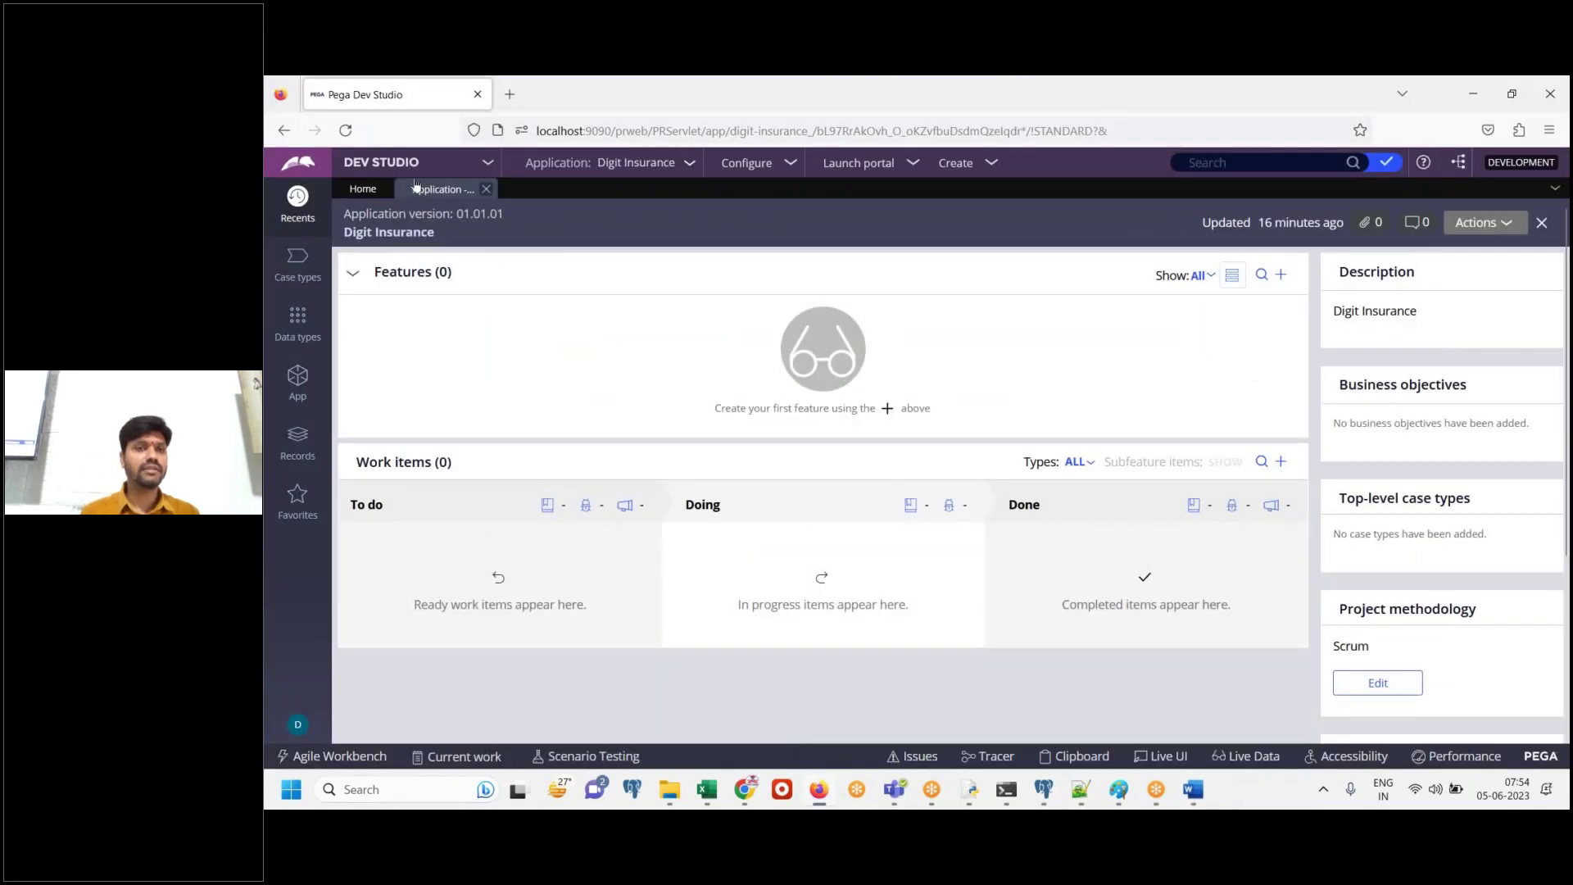
click(303, 394)
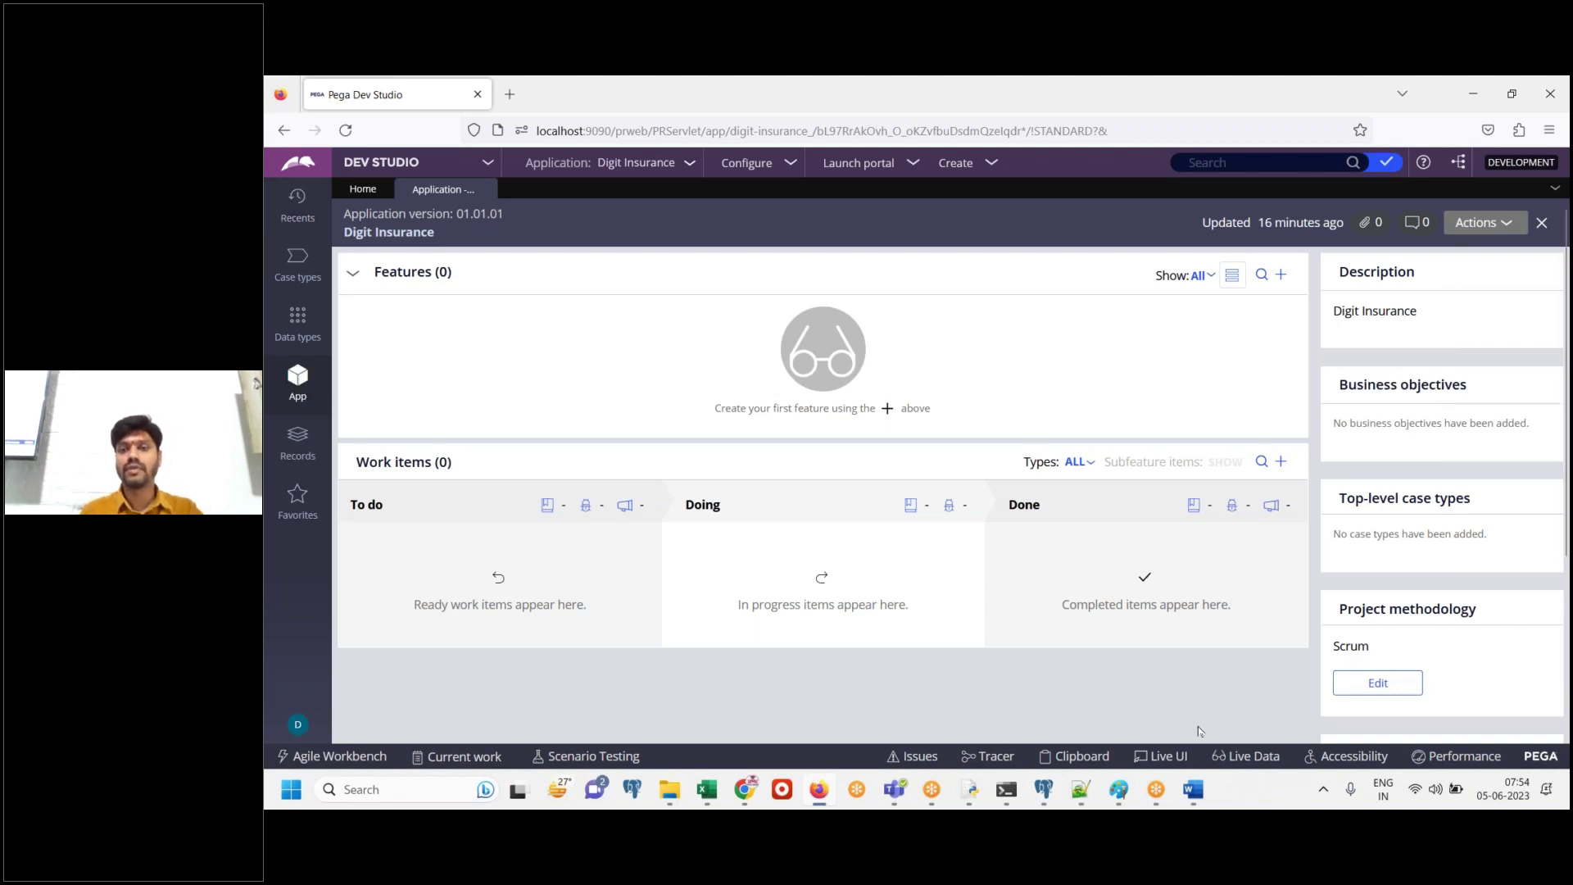
click(1193, 788)
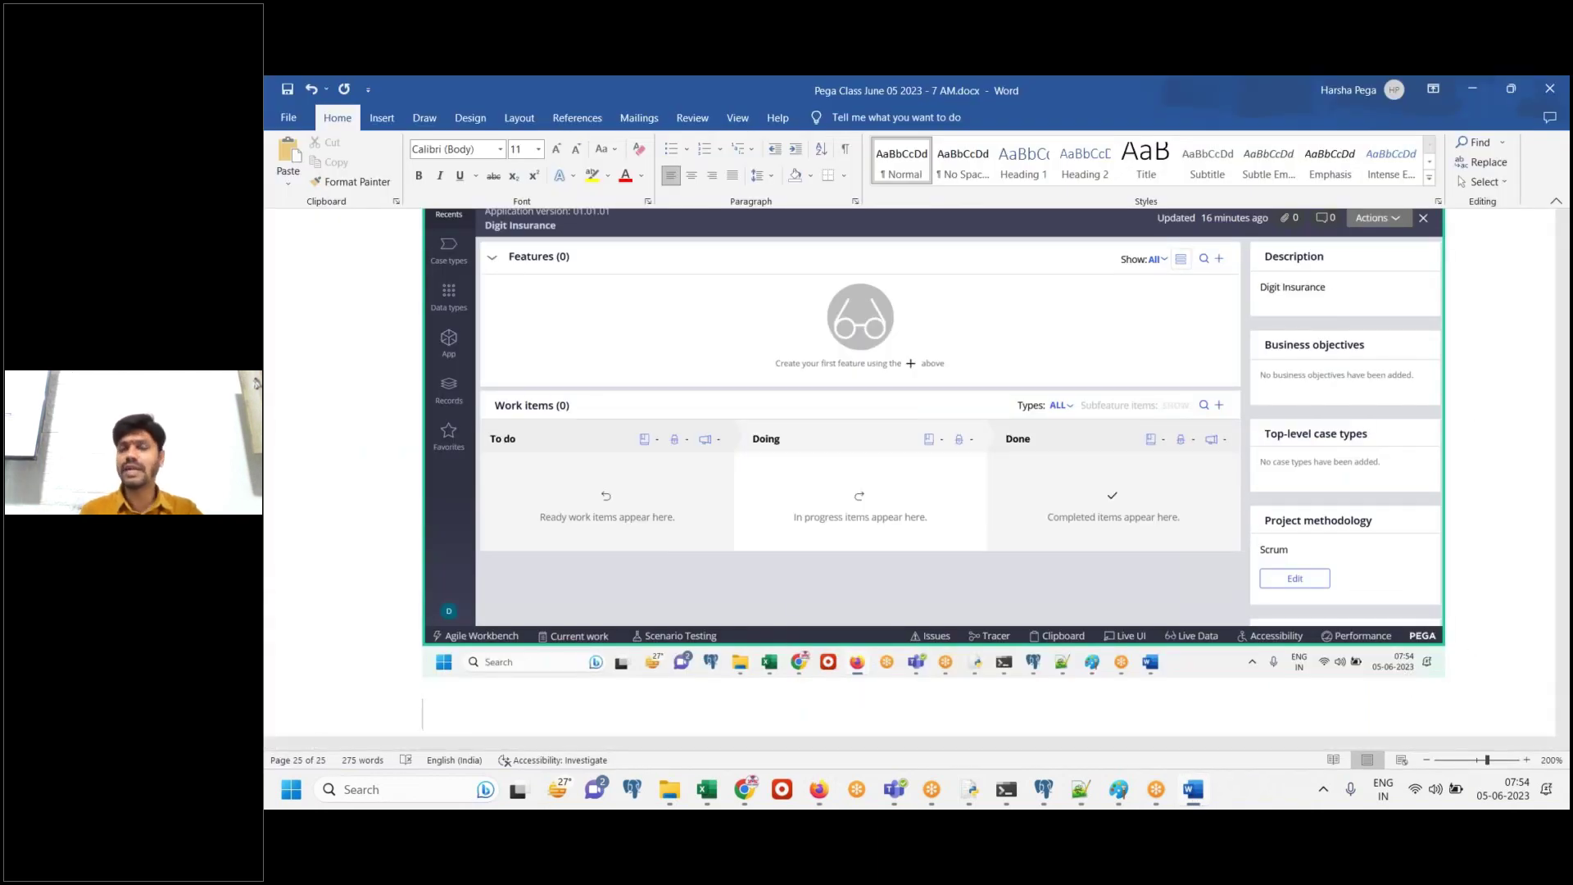
text(Click)
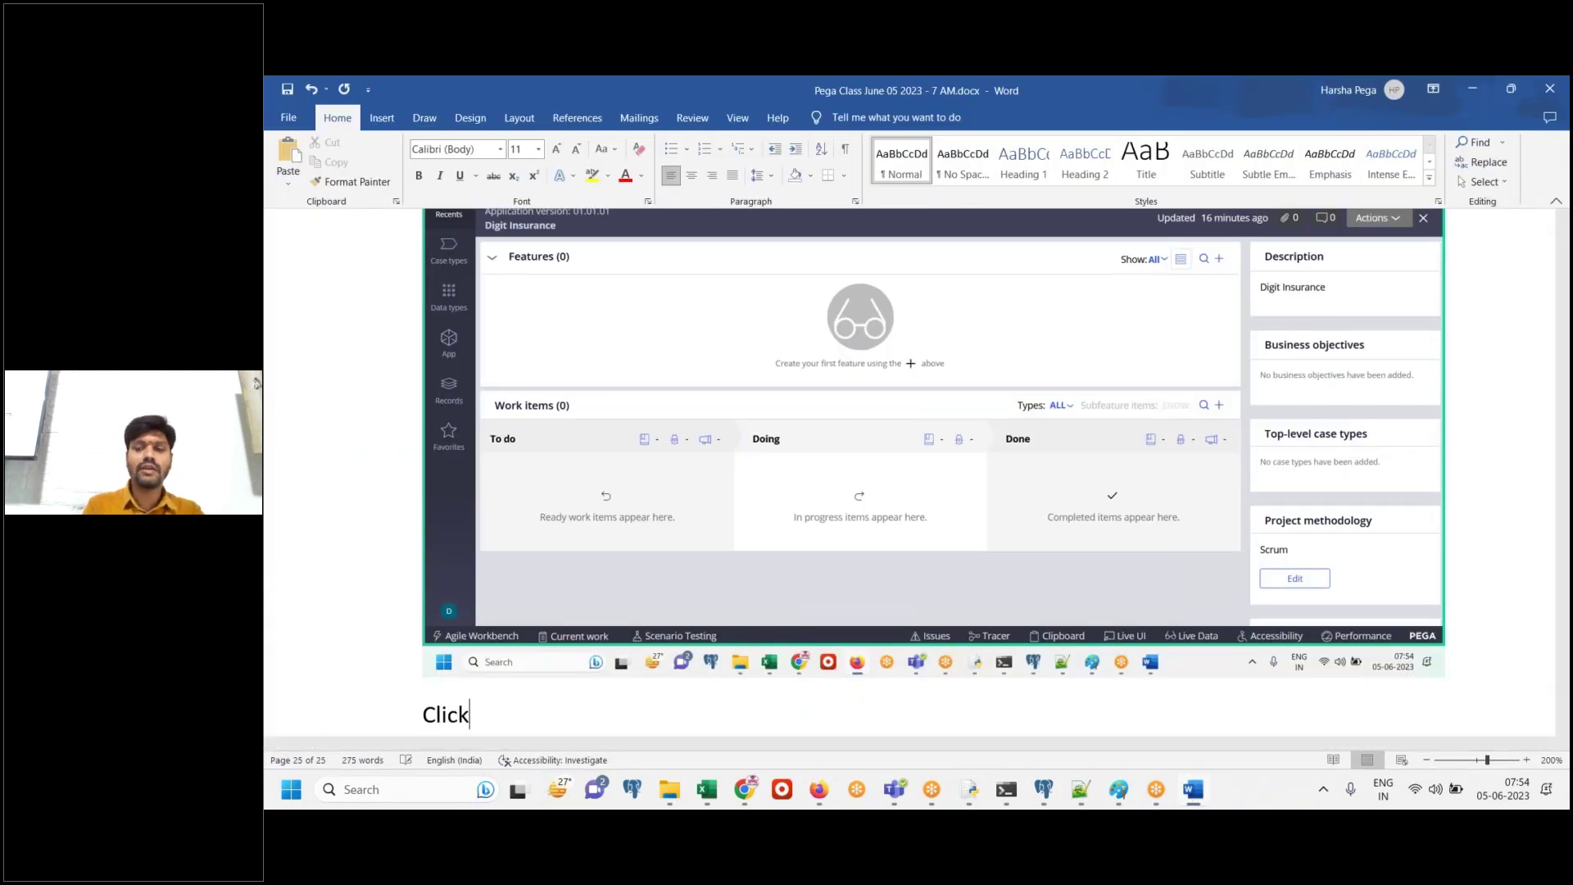
text( on app explor)
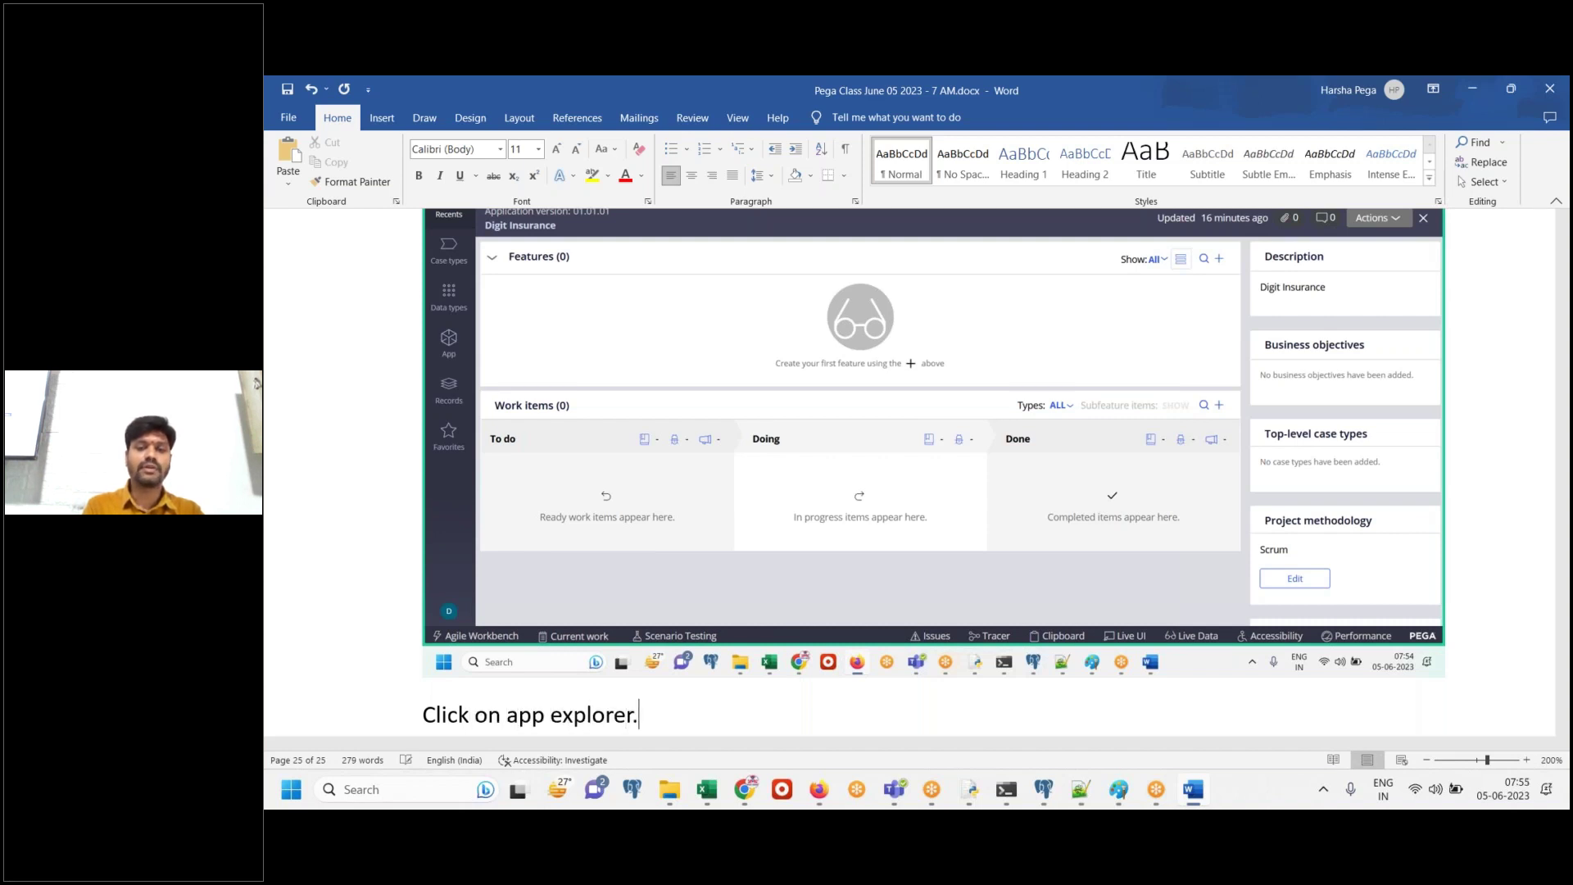
text(er.)
scroll(596, 253, down, 2)
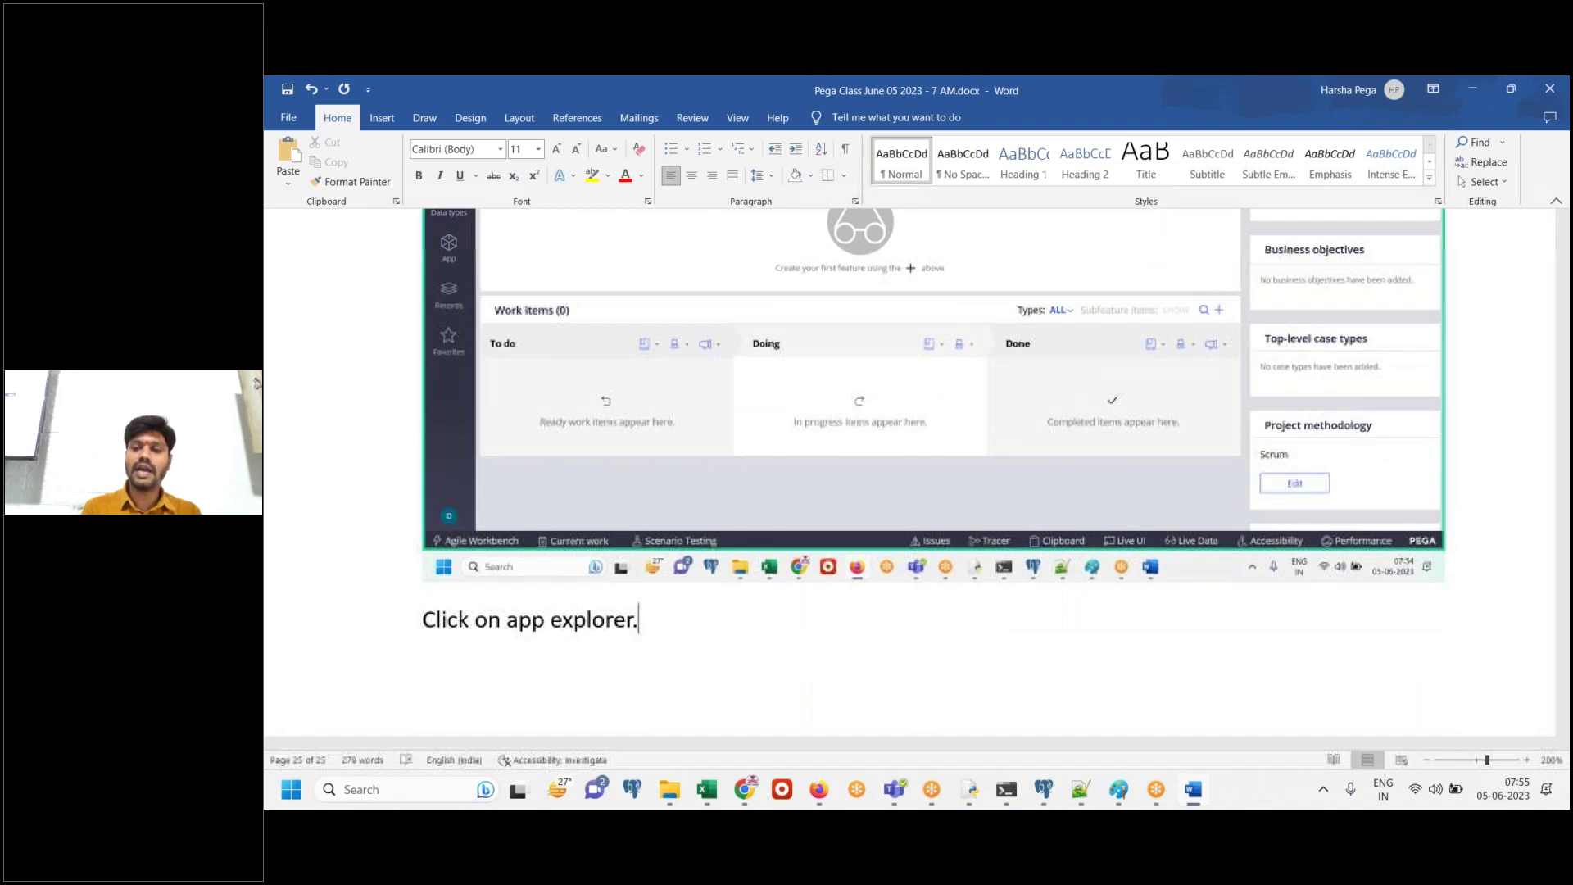
key(alt+Tab)
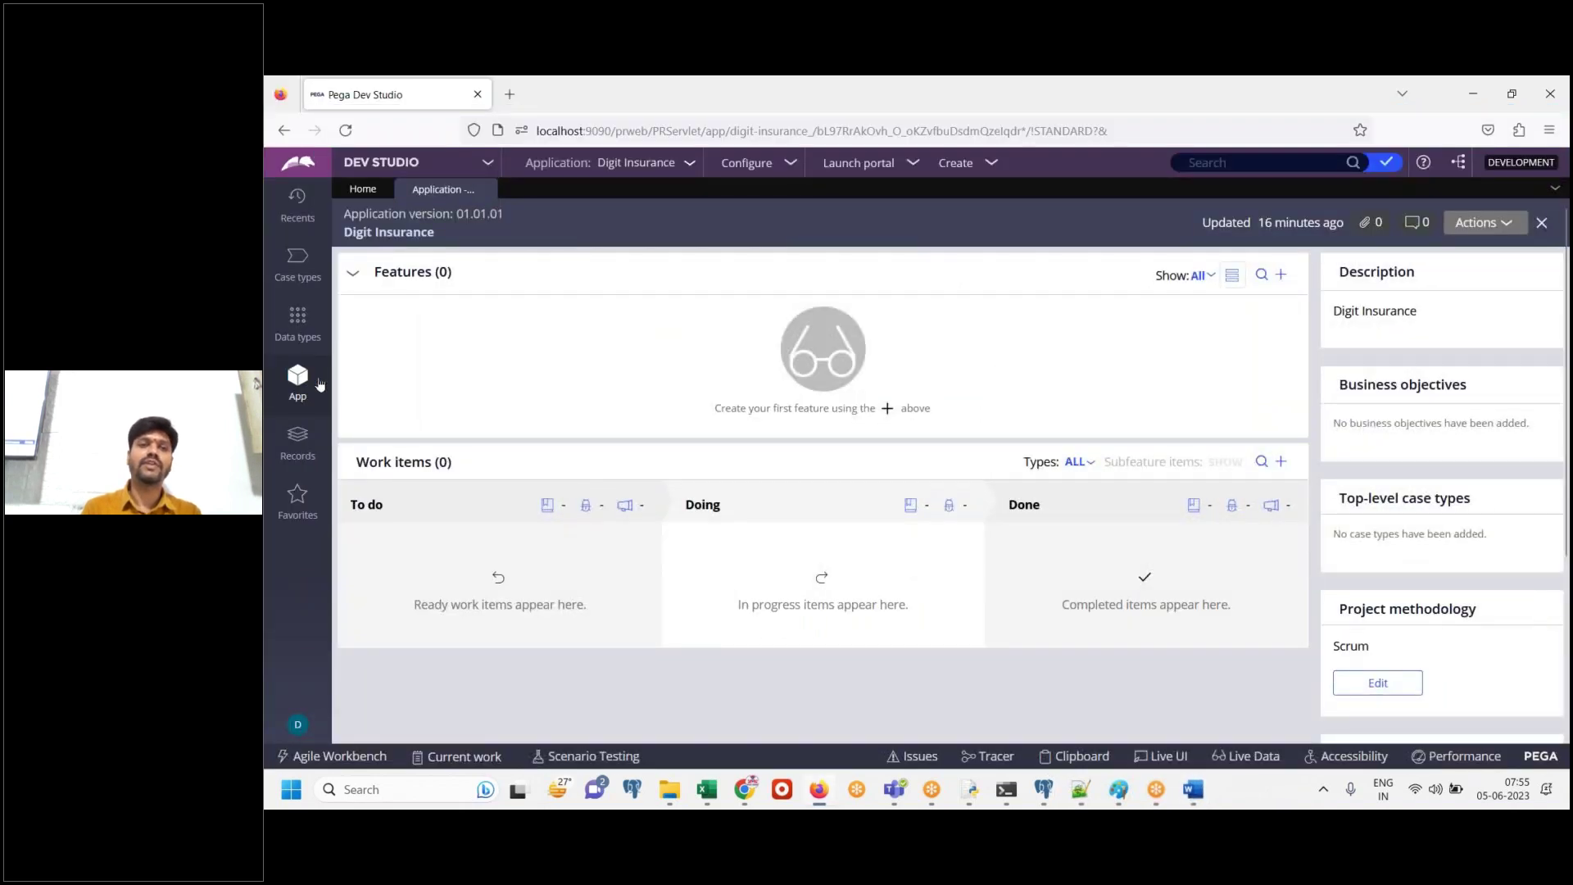
Close the application overview, highlight the 2 applications count, and open the Applications filter
click(484, 190)
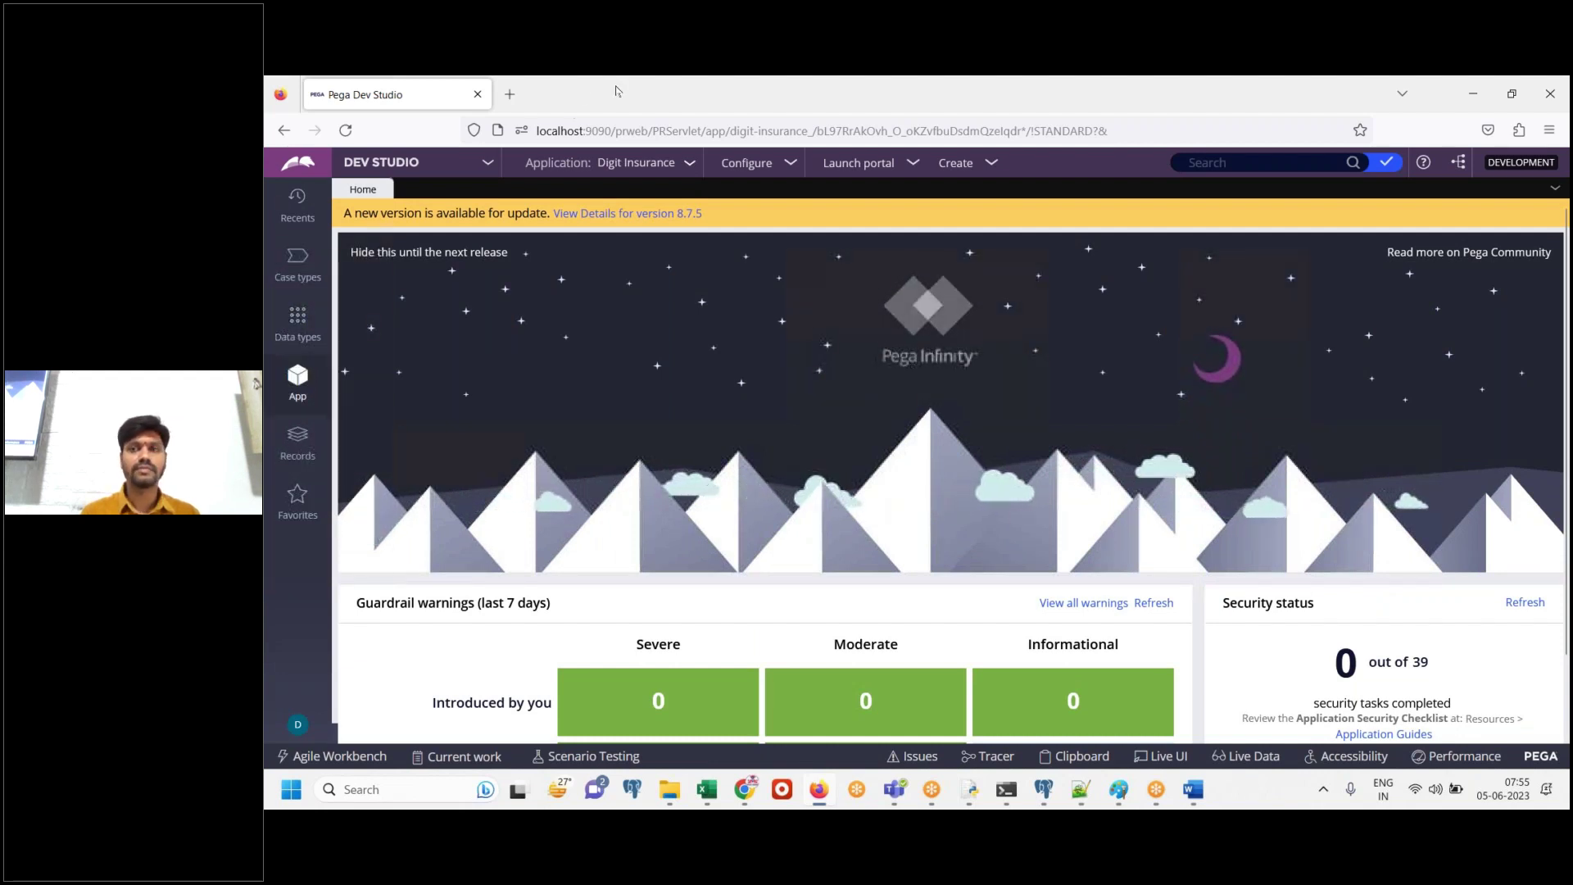
double_click(577, 92)
click(832, 196)
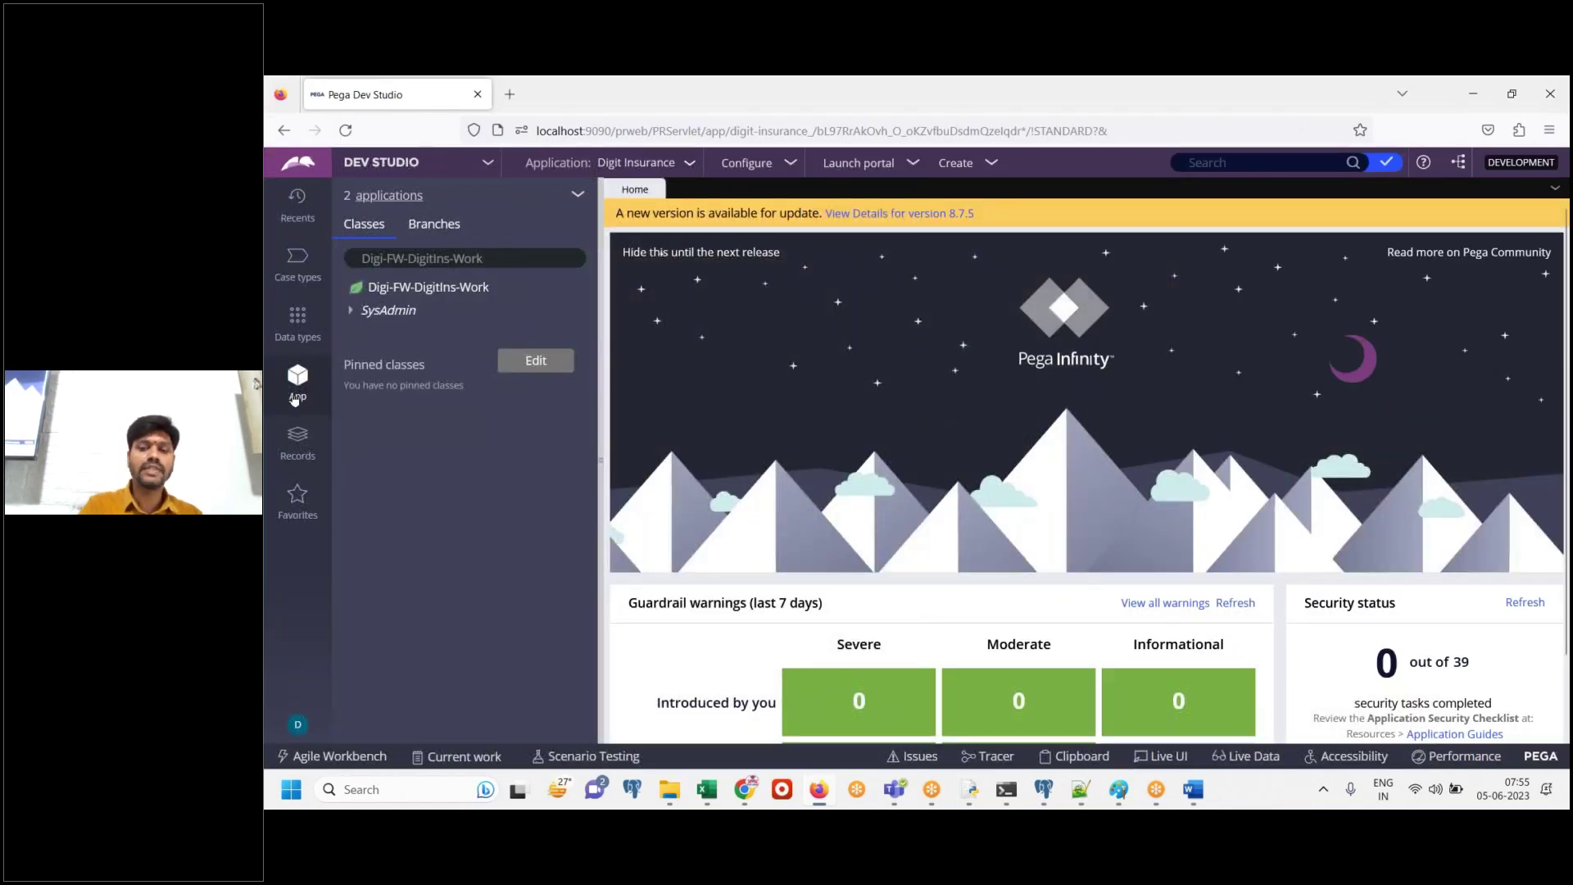
drag(424, 208, 343, 214)
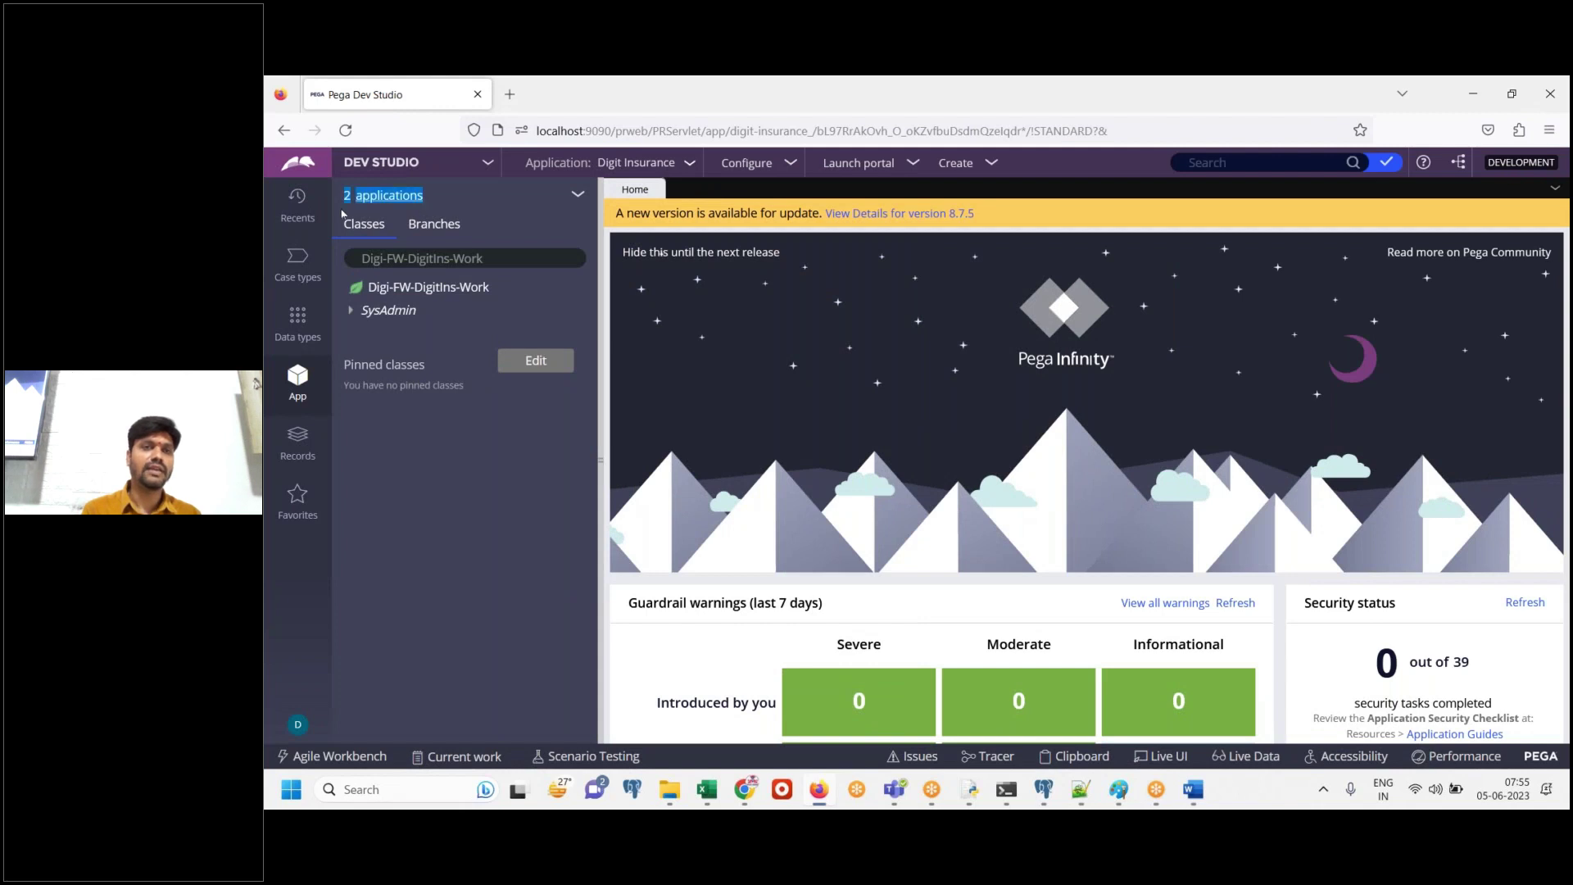
click(1193, 789)
click(1194, 791)
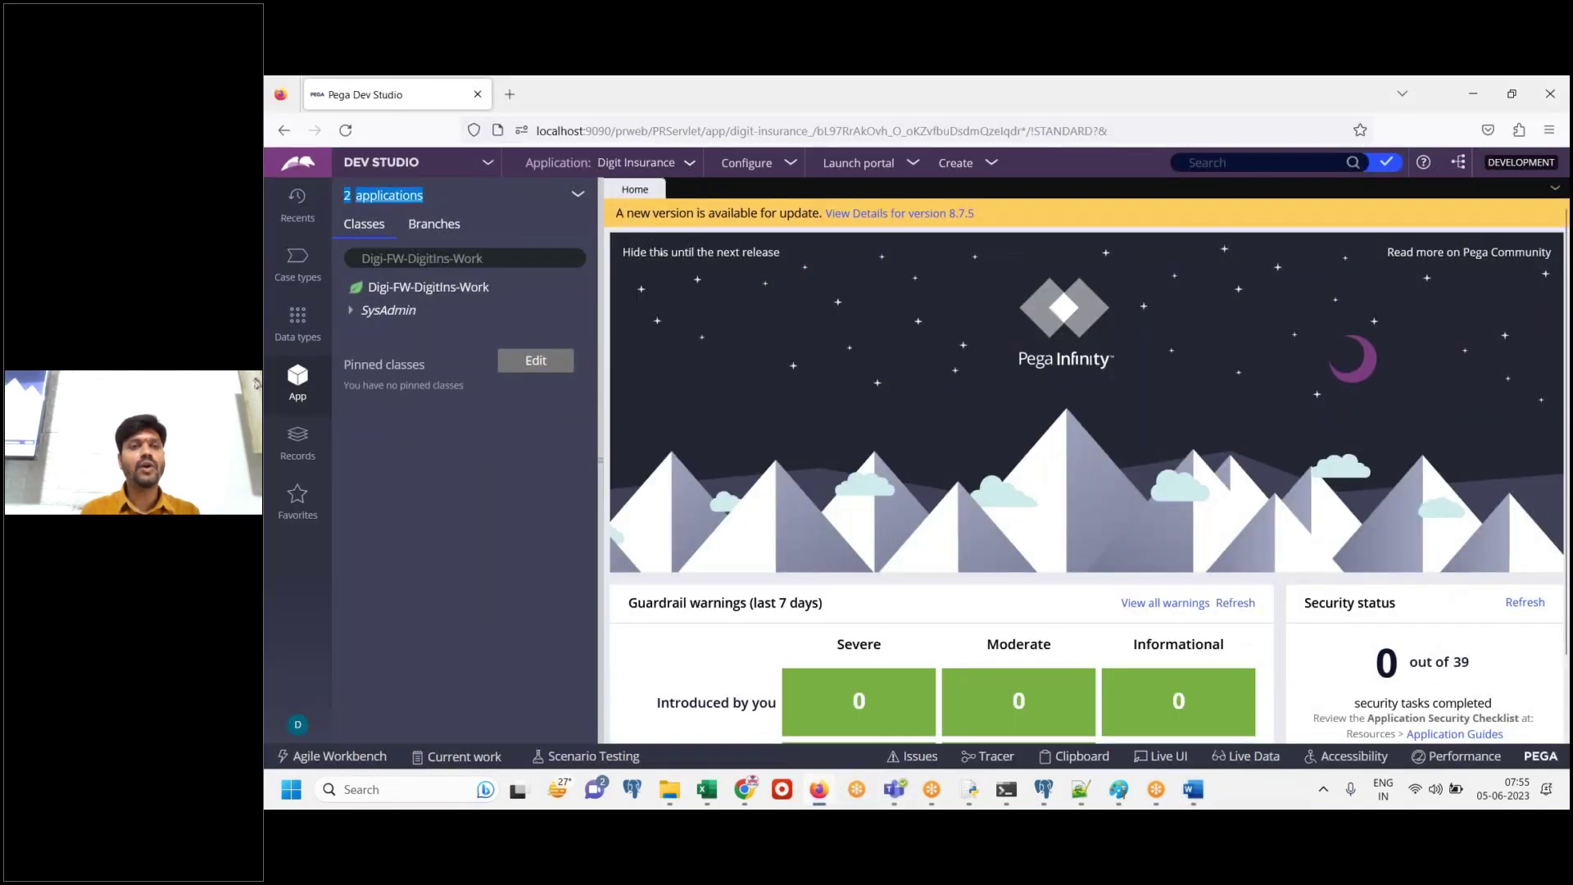
click(395, 199)
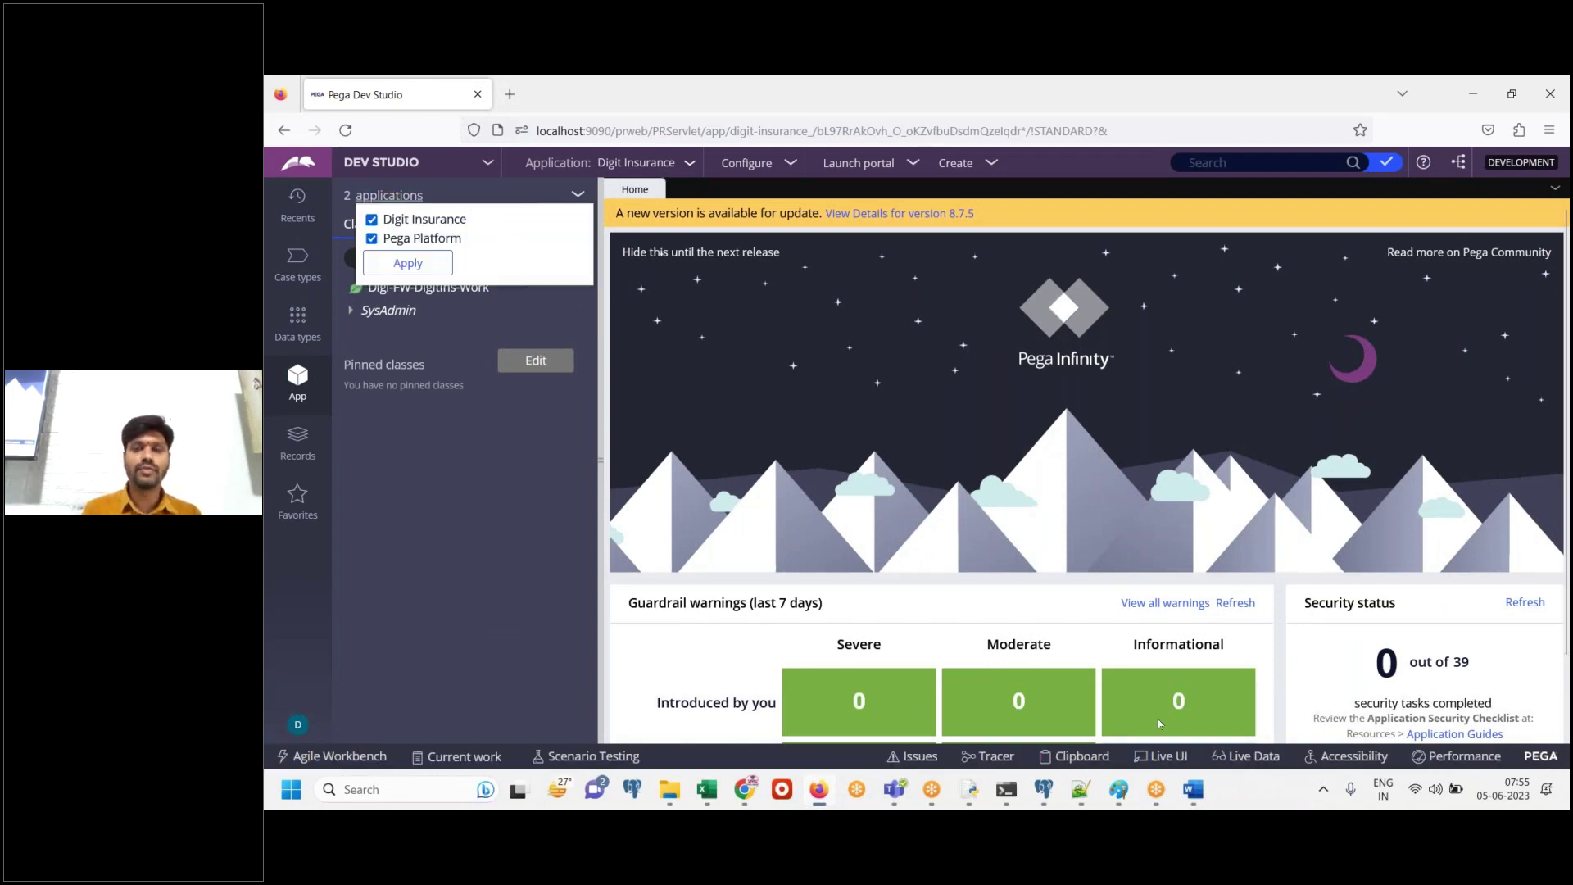
Note 'By login to FW, we have access to two apps. Done.' and 'Similarly login to IMPL', then close the filter list
click(1193, 791)
text(B)
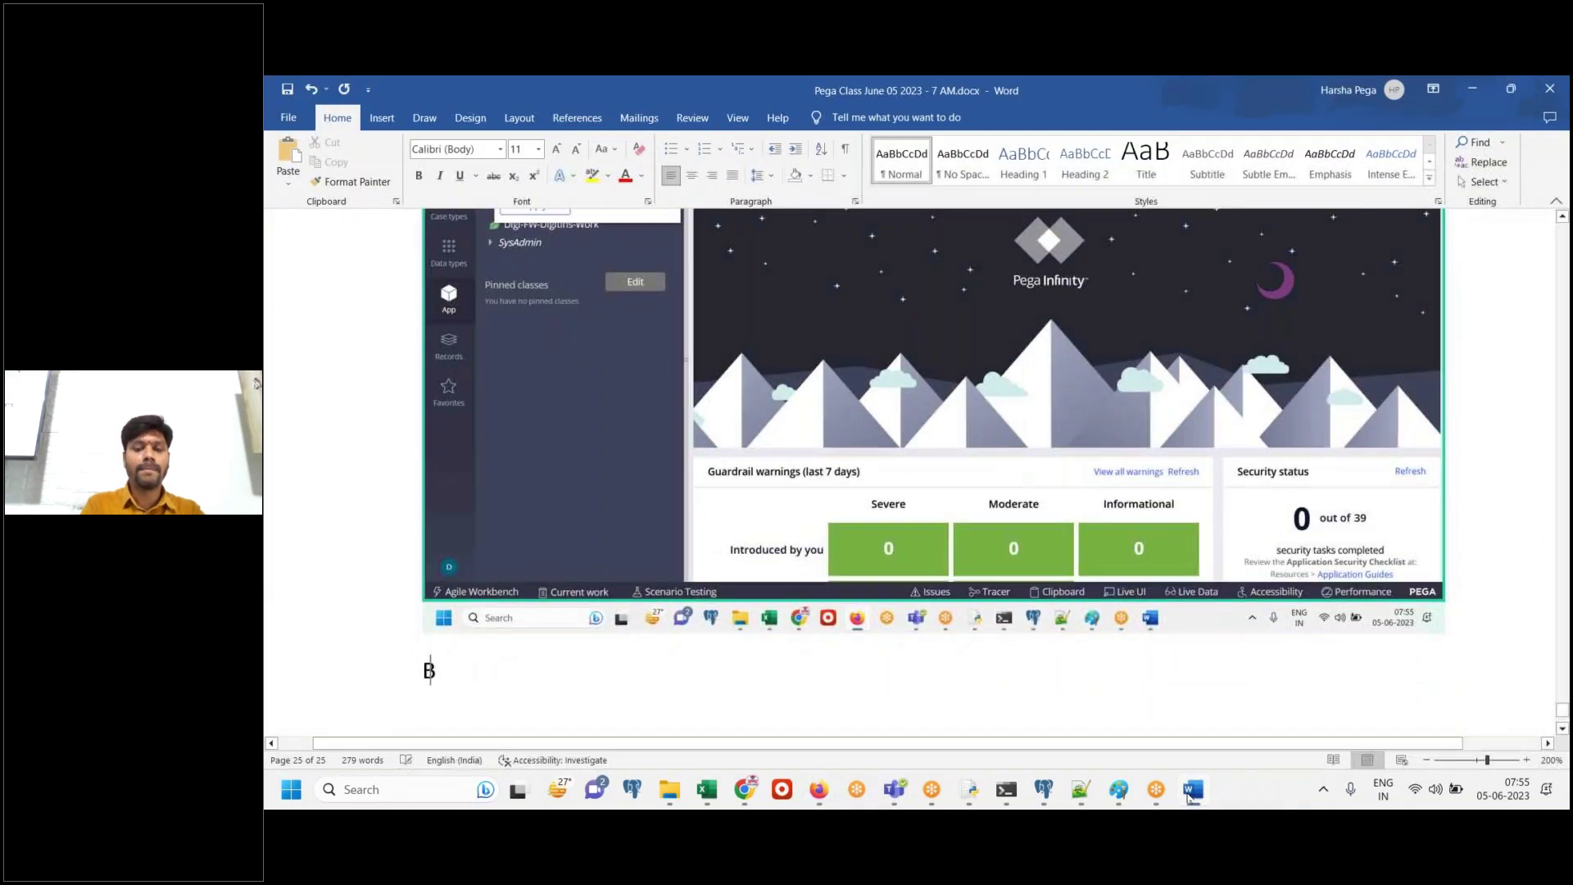
text(y login )
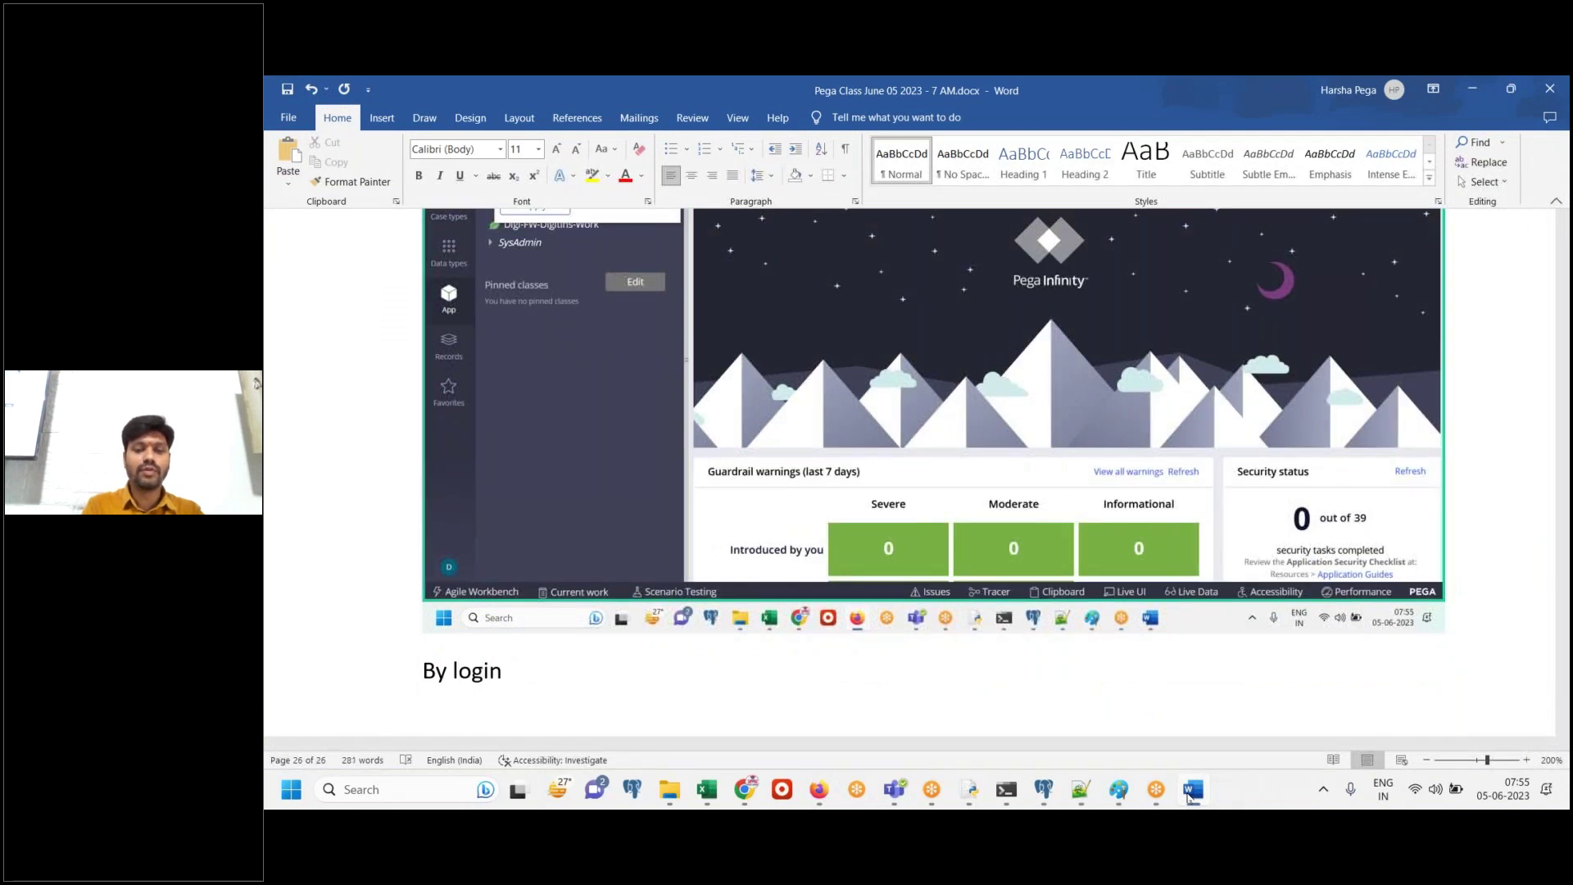
text(to FW, )
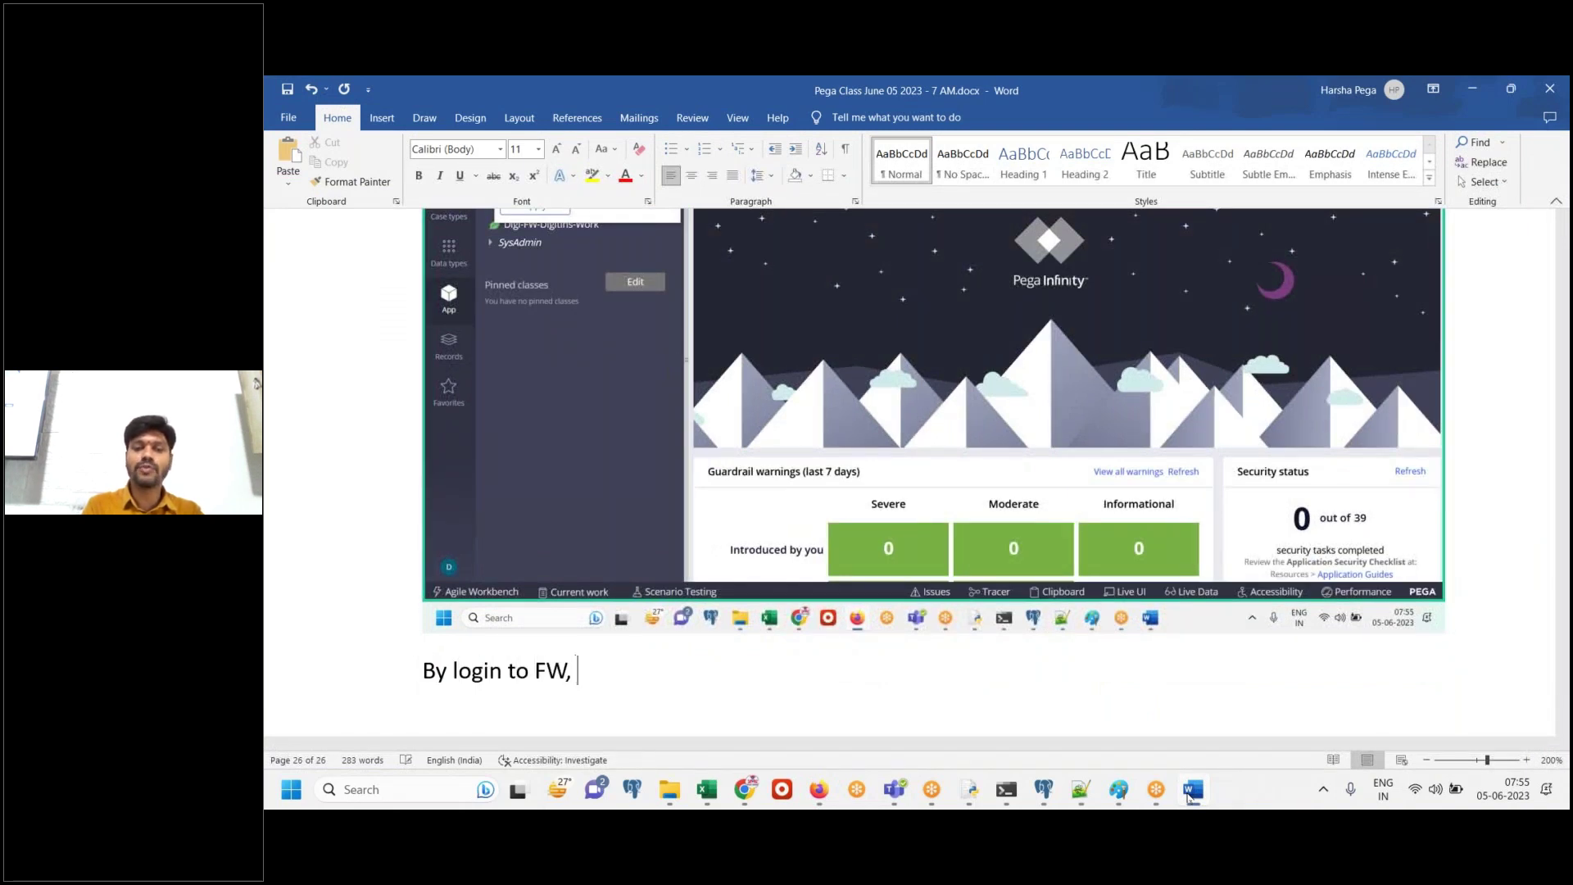
text(we have access to two apps)
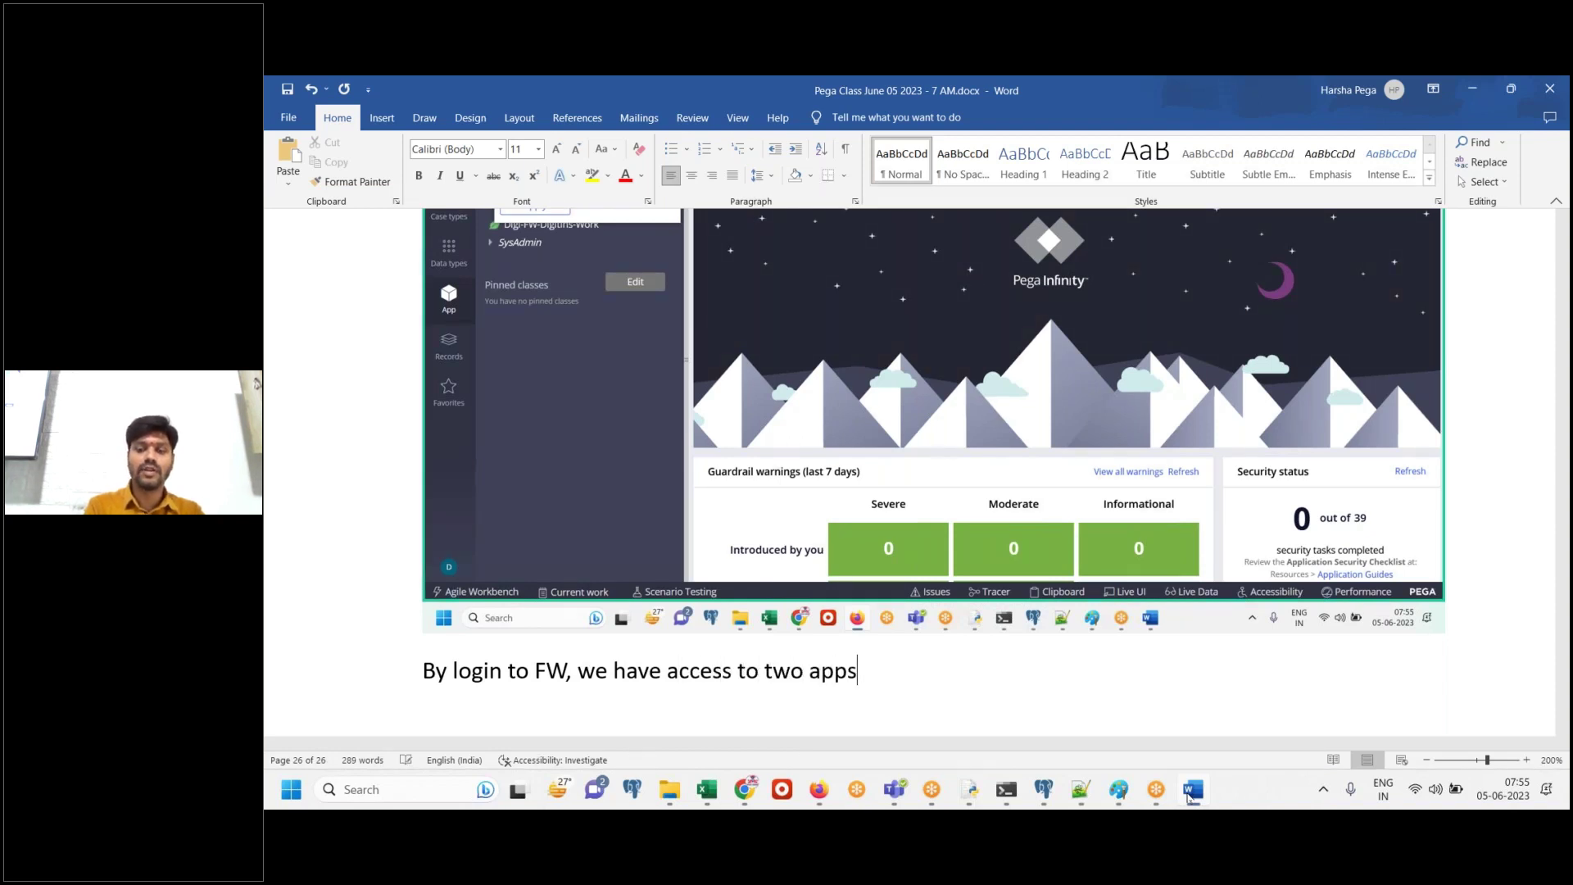
text(. Done.)
key(Return)
key(Return)
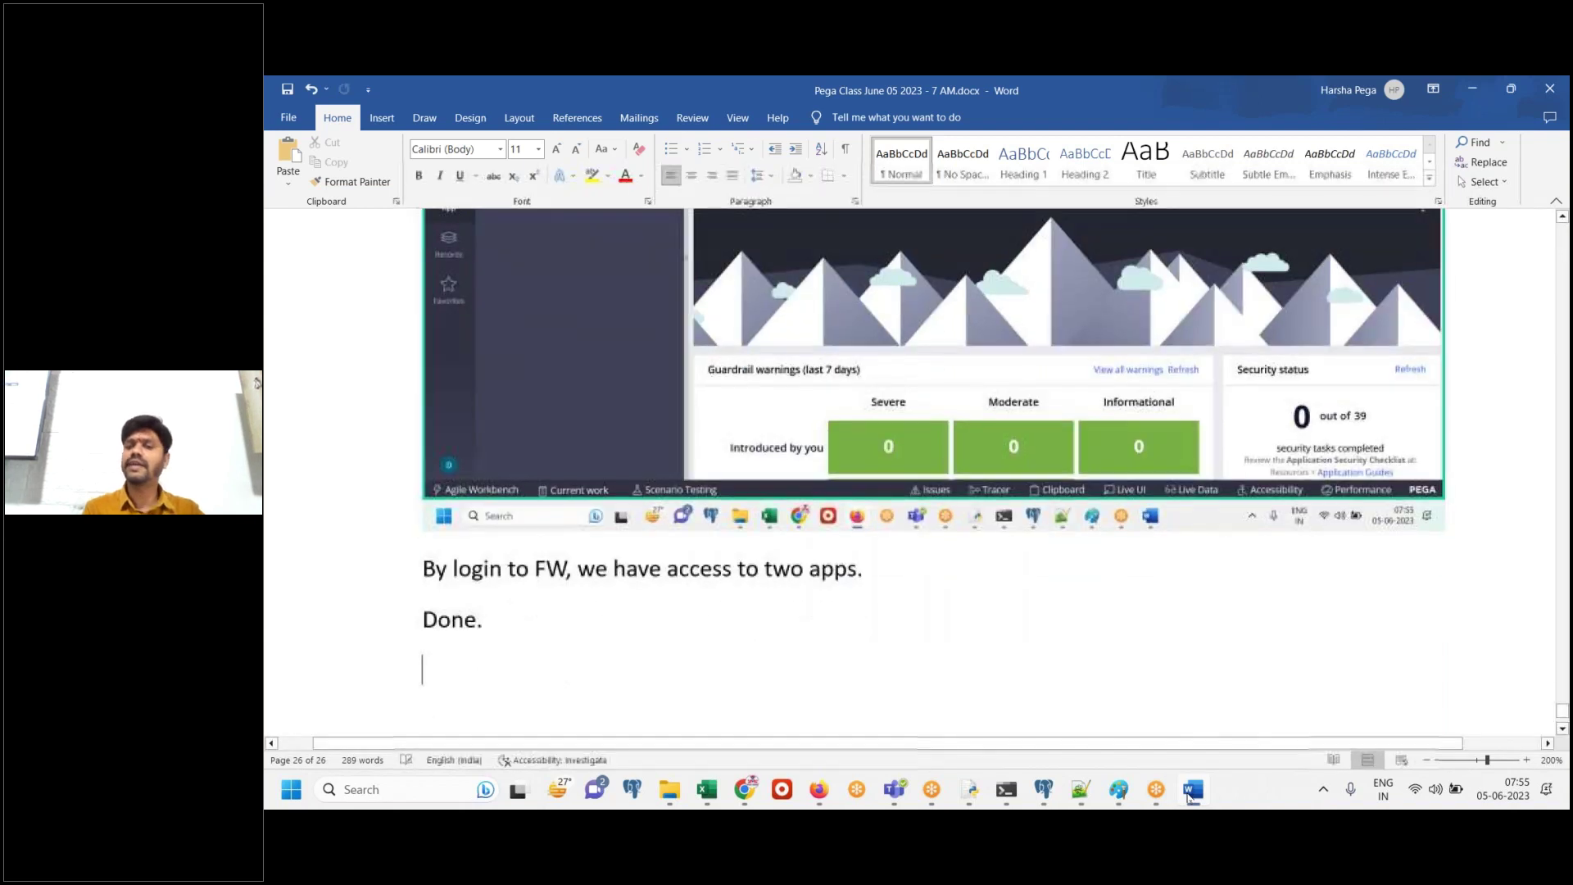
text(Similarl)
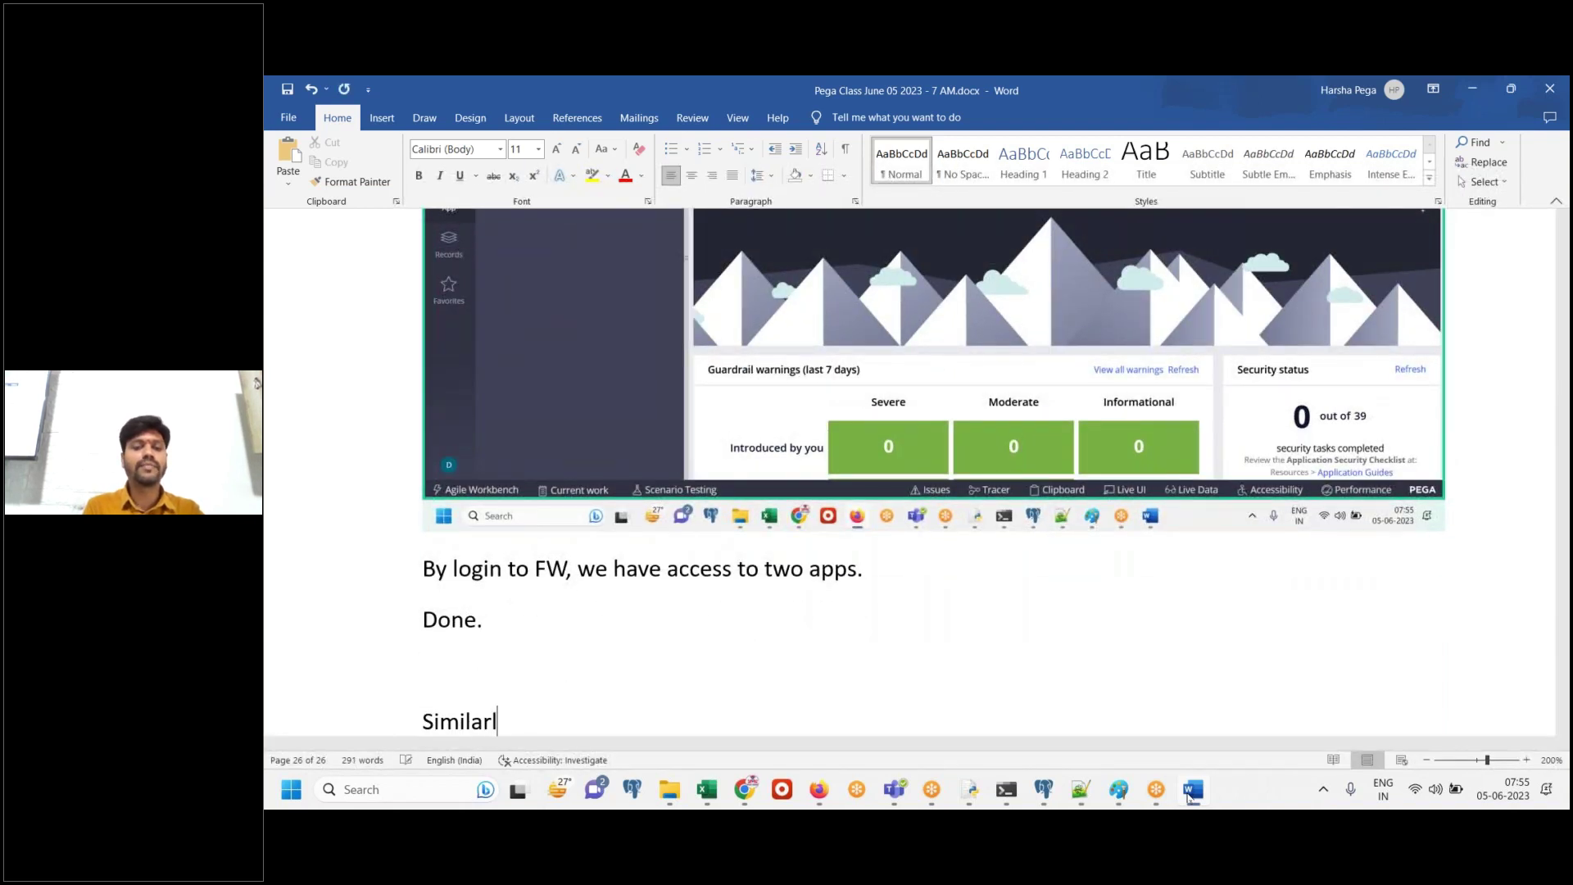
text(y login to IMPL)
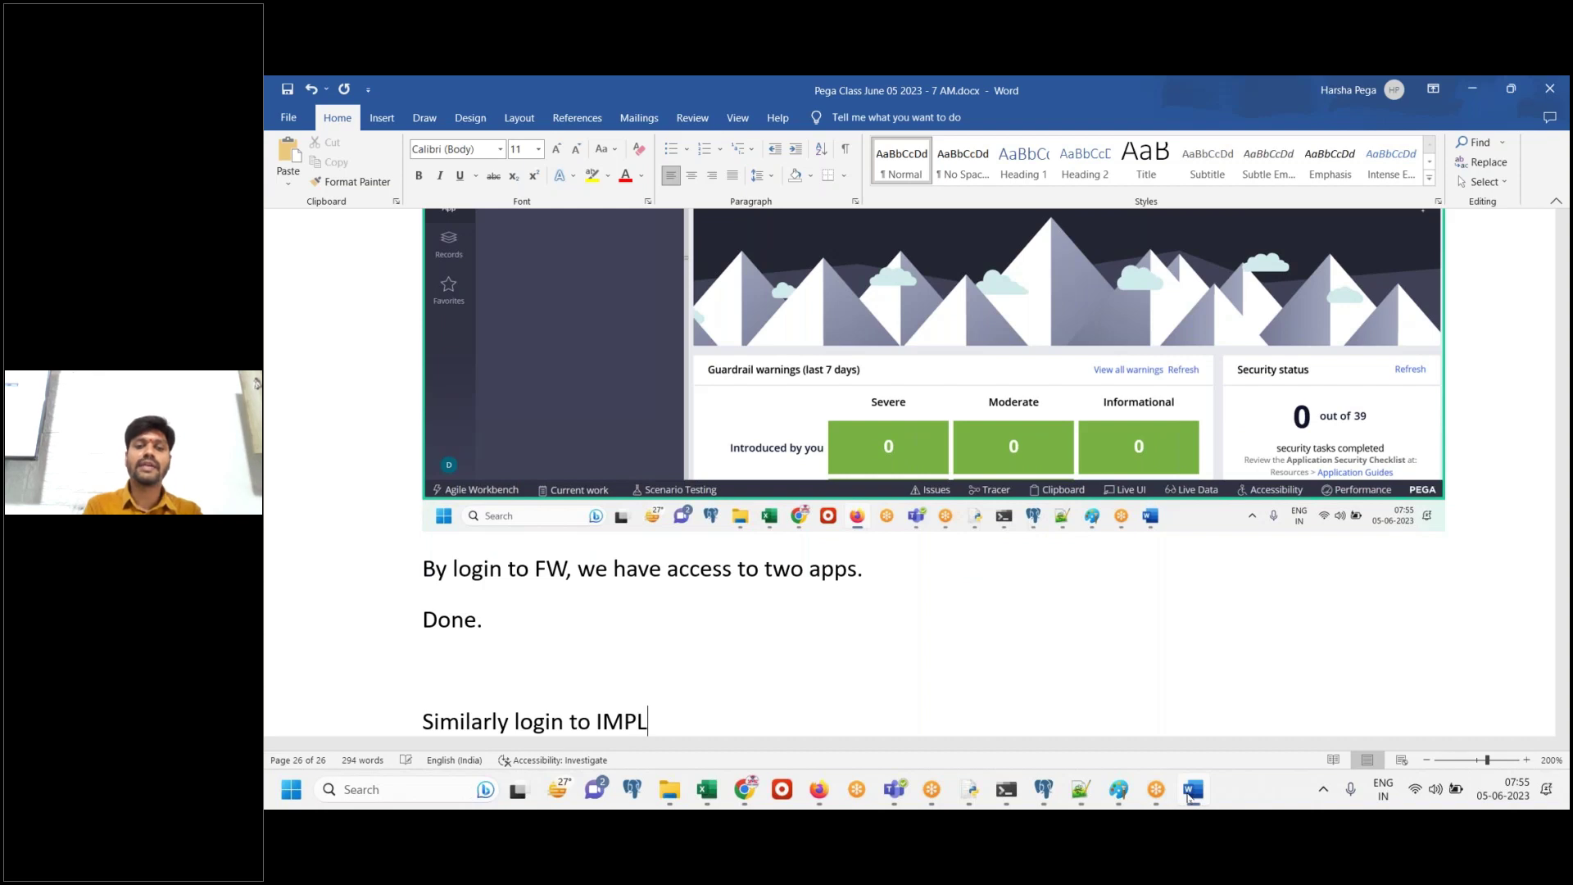
key(Return)
click(1190, 791)
click(364, 685)
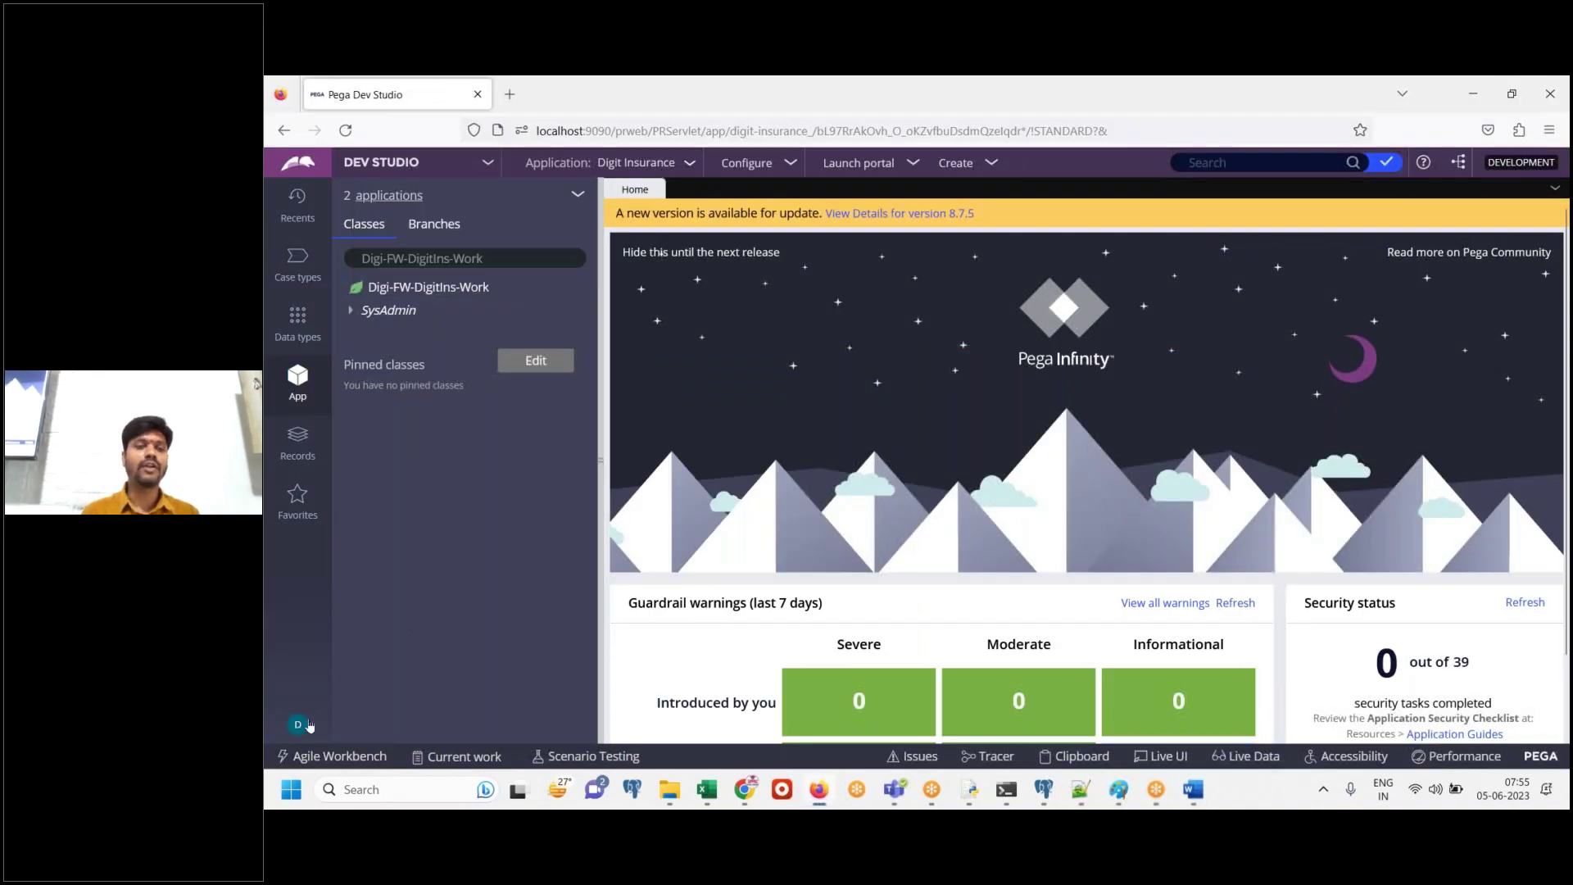
Log off Dev Studio and enter the IMPL developer's e-mail user name
click(298, 724)
click(316, 703)
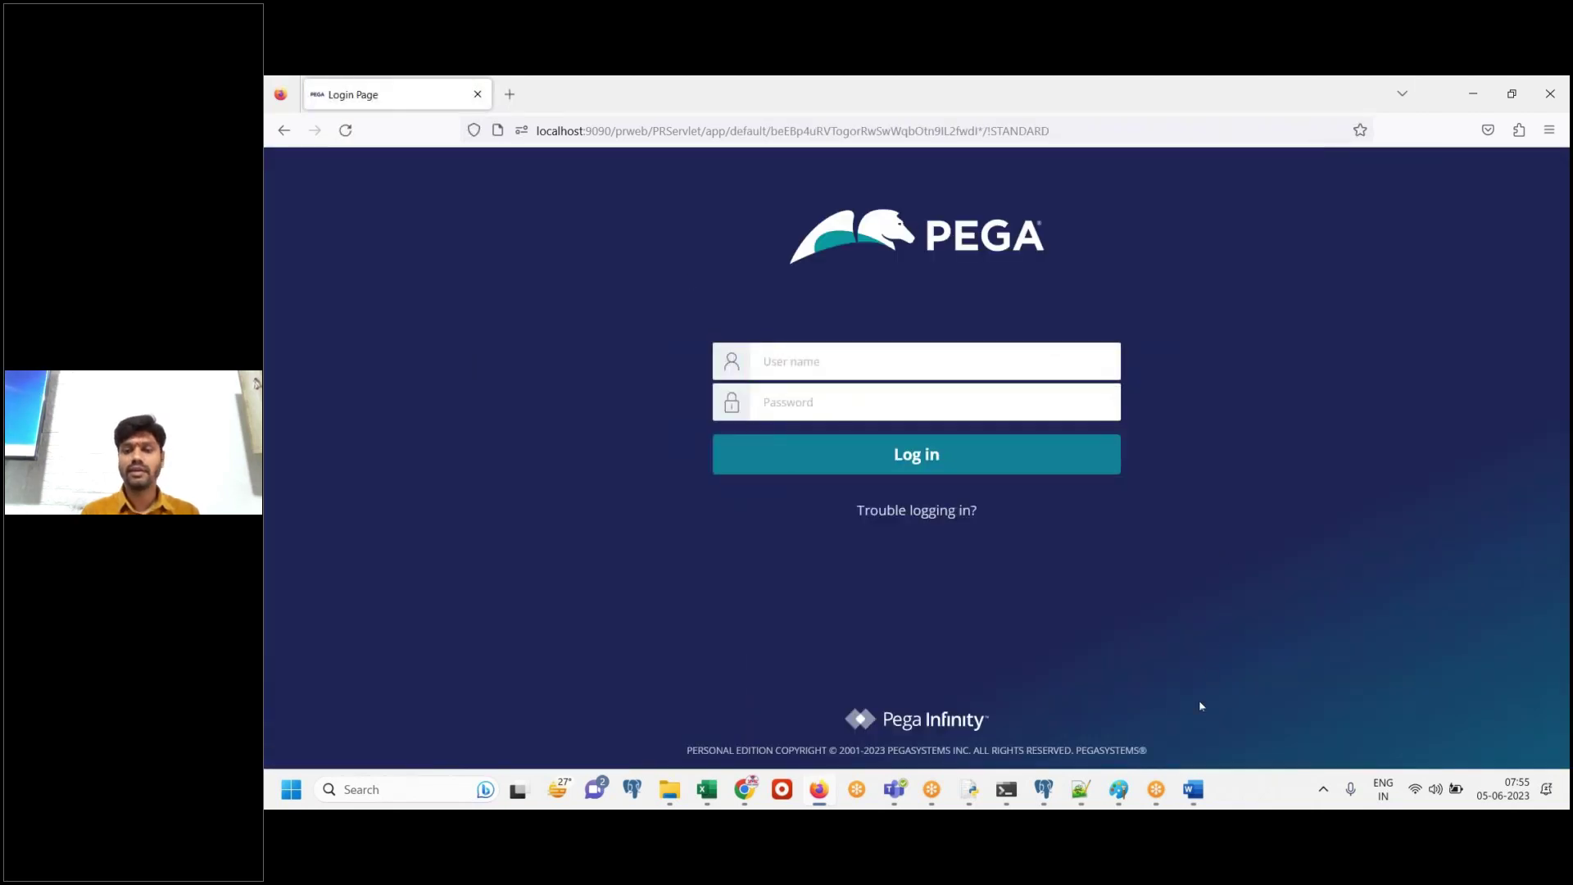
click(938, 350)
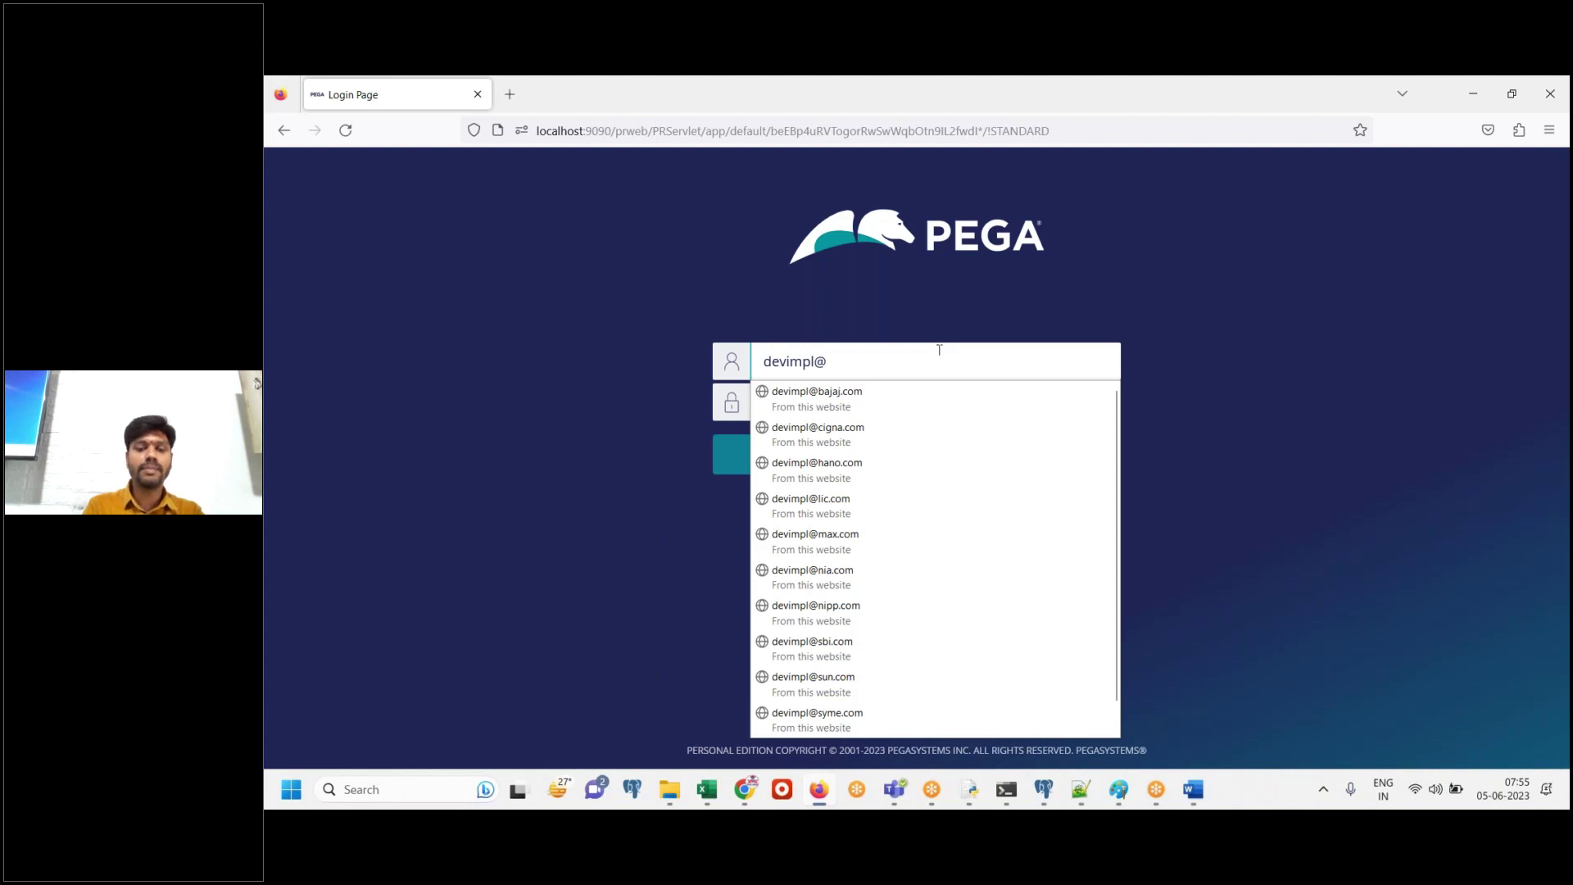
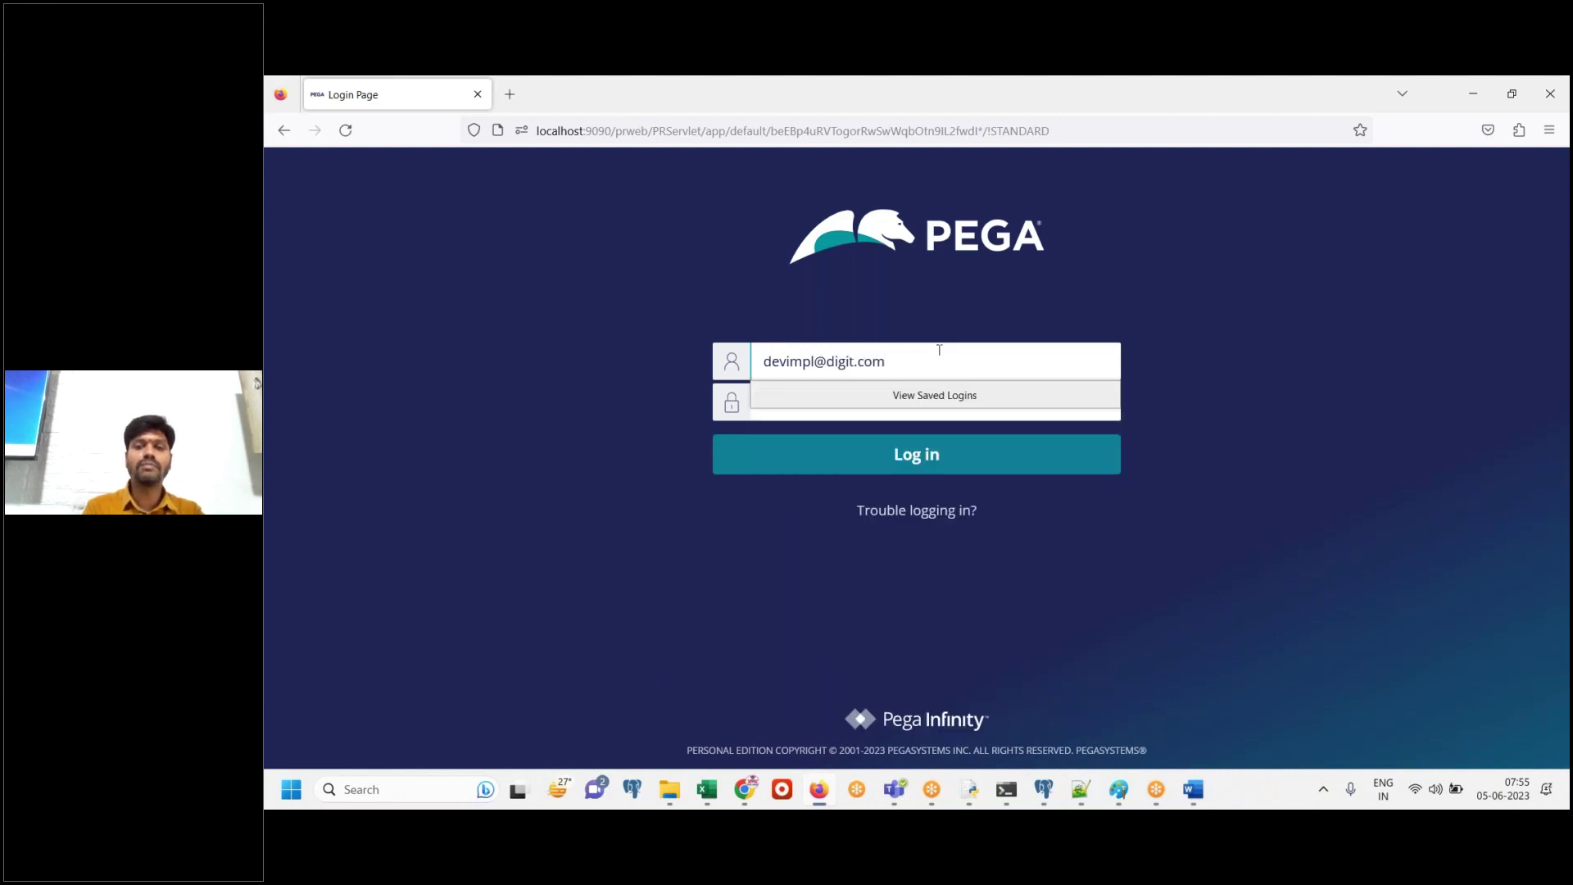
Copy the IMPL password from the class notes, paste it into Password, and log in
click(1081, 789)
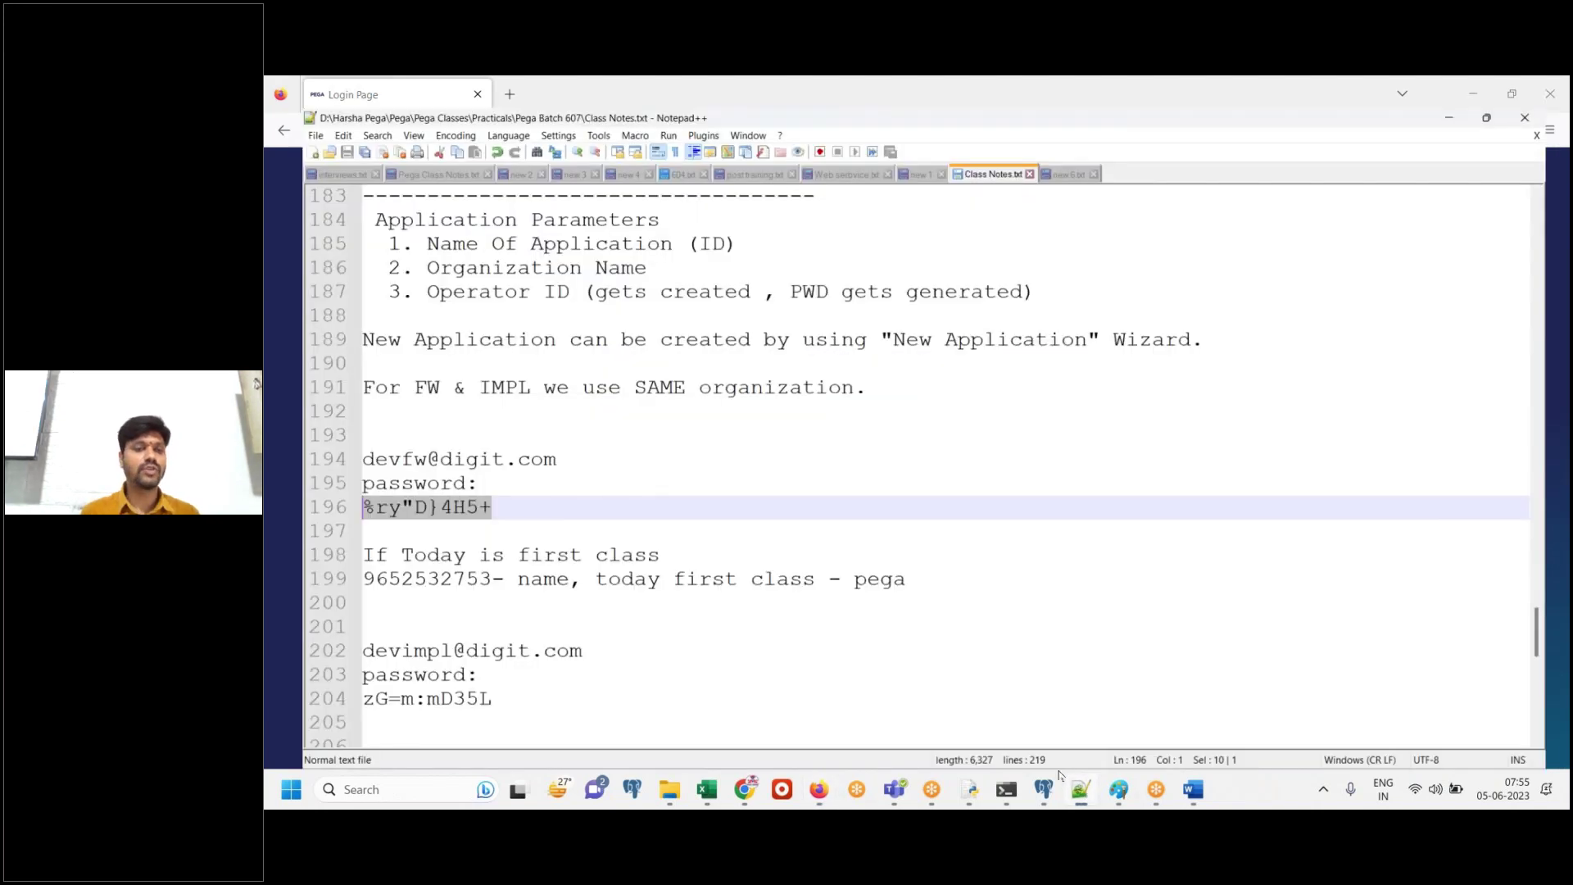
click(483, 693)
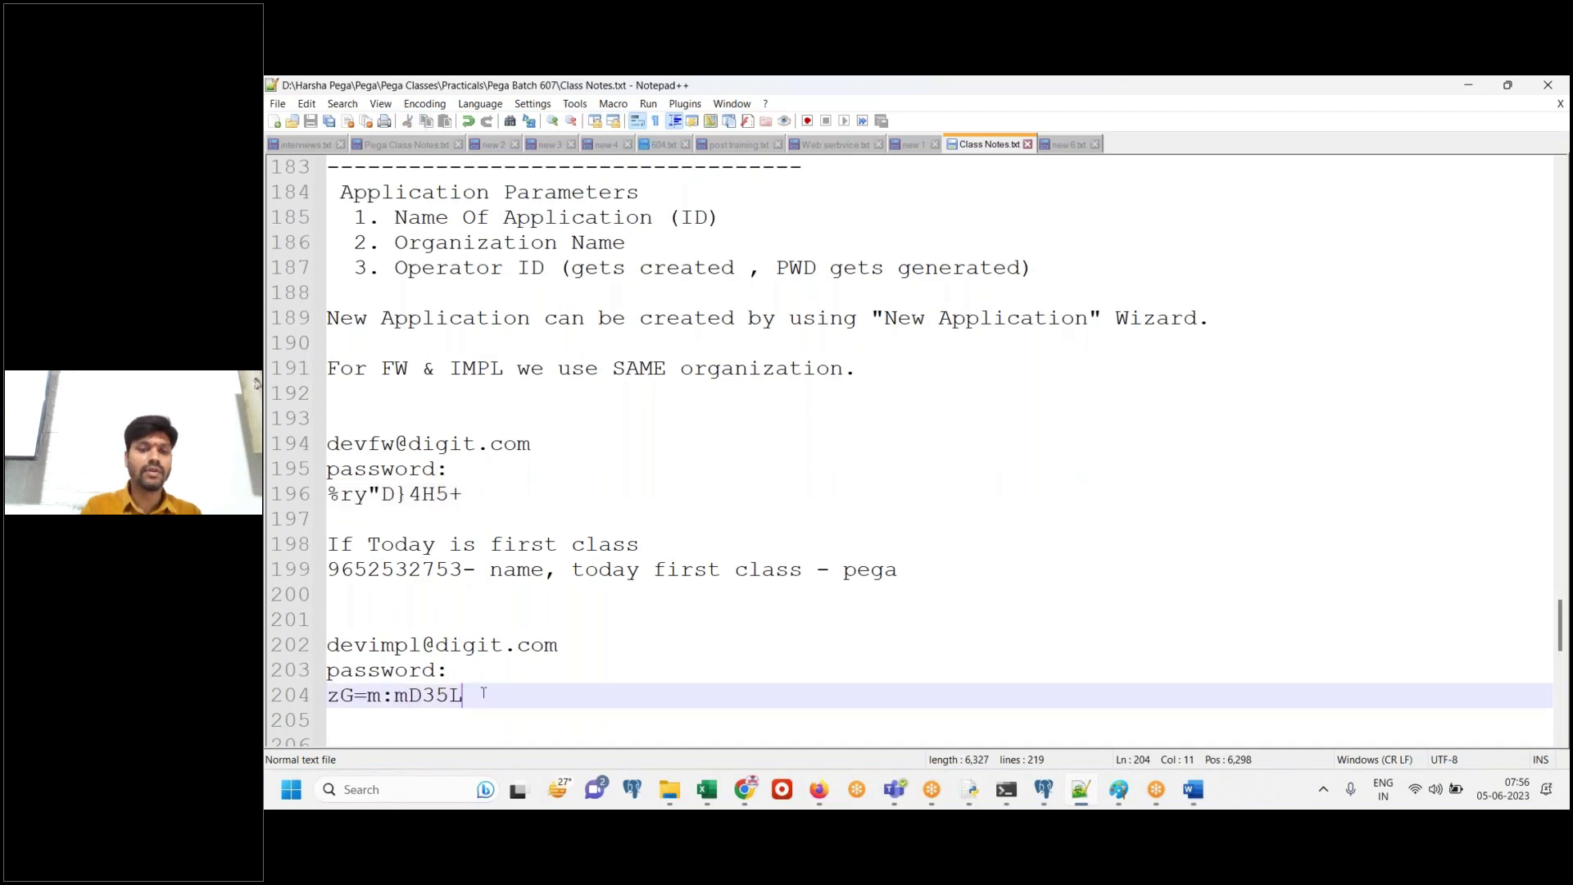
key(shift+Home)
click(1203, 801)
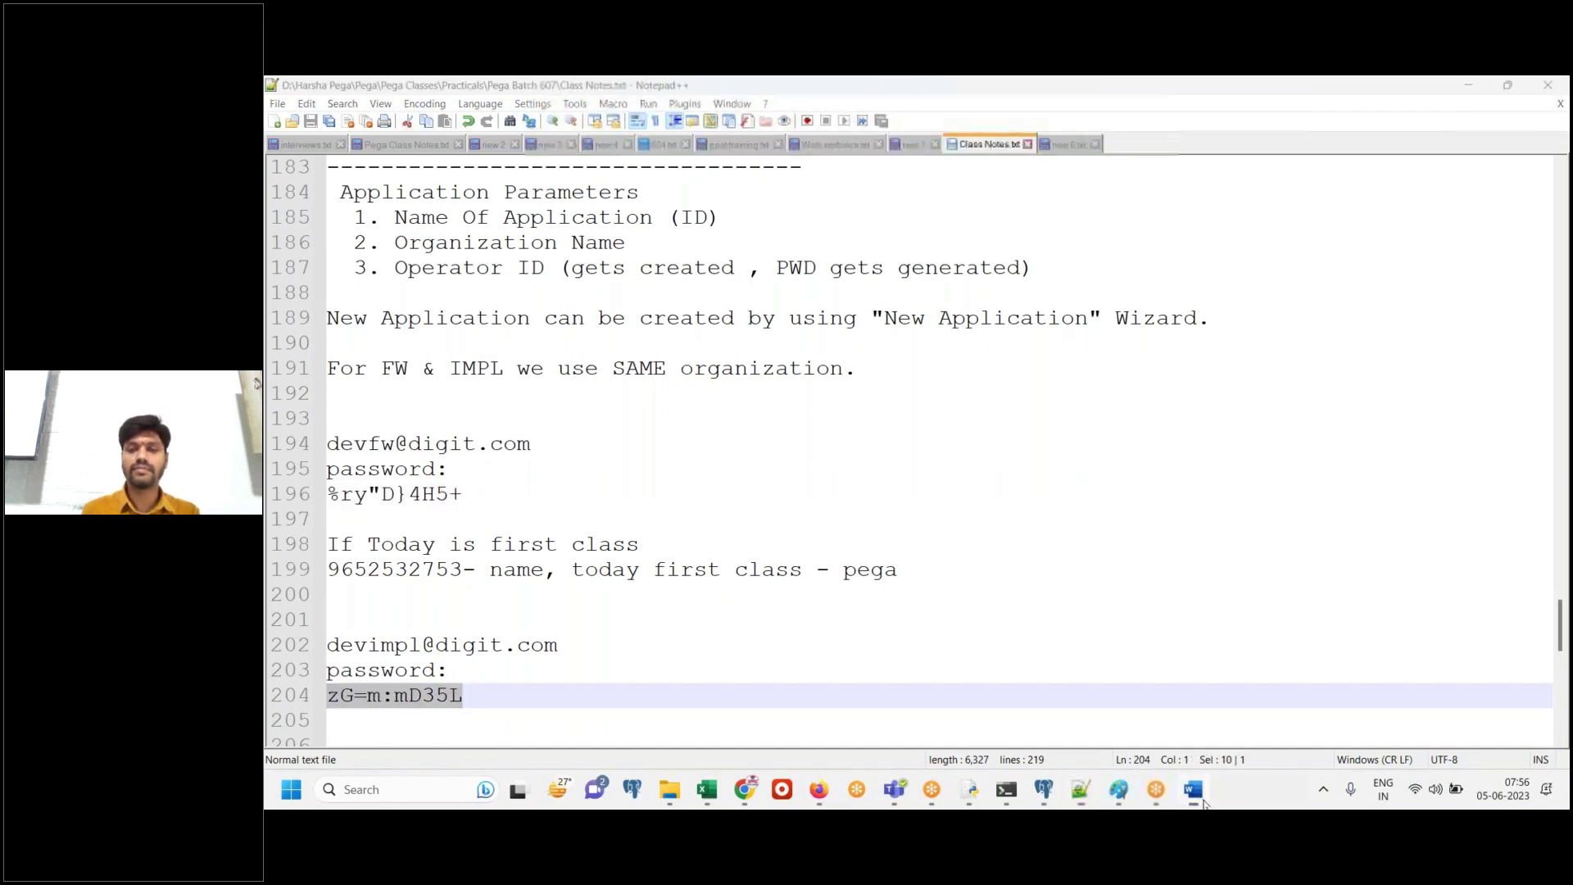
click(819, 788)
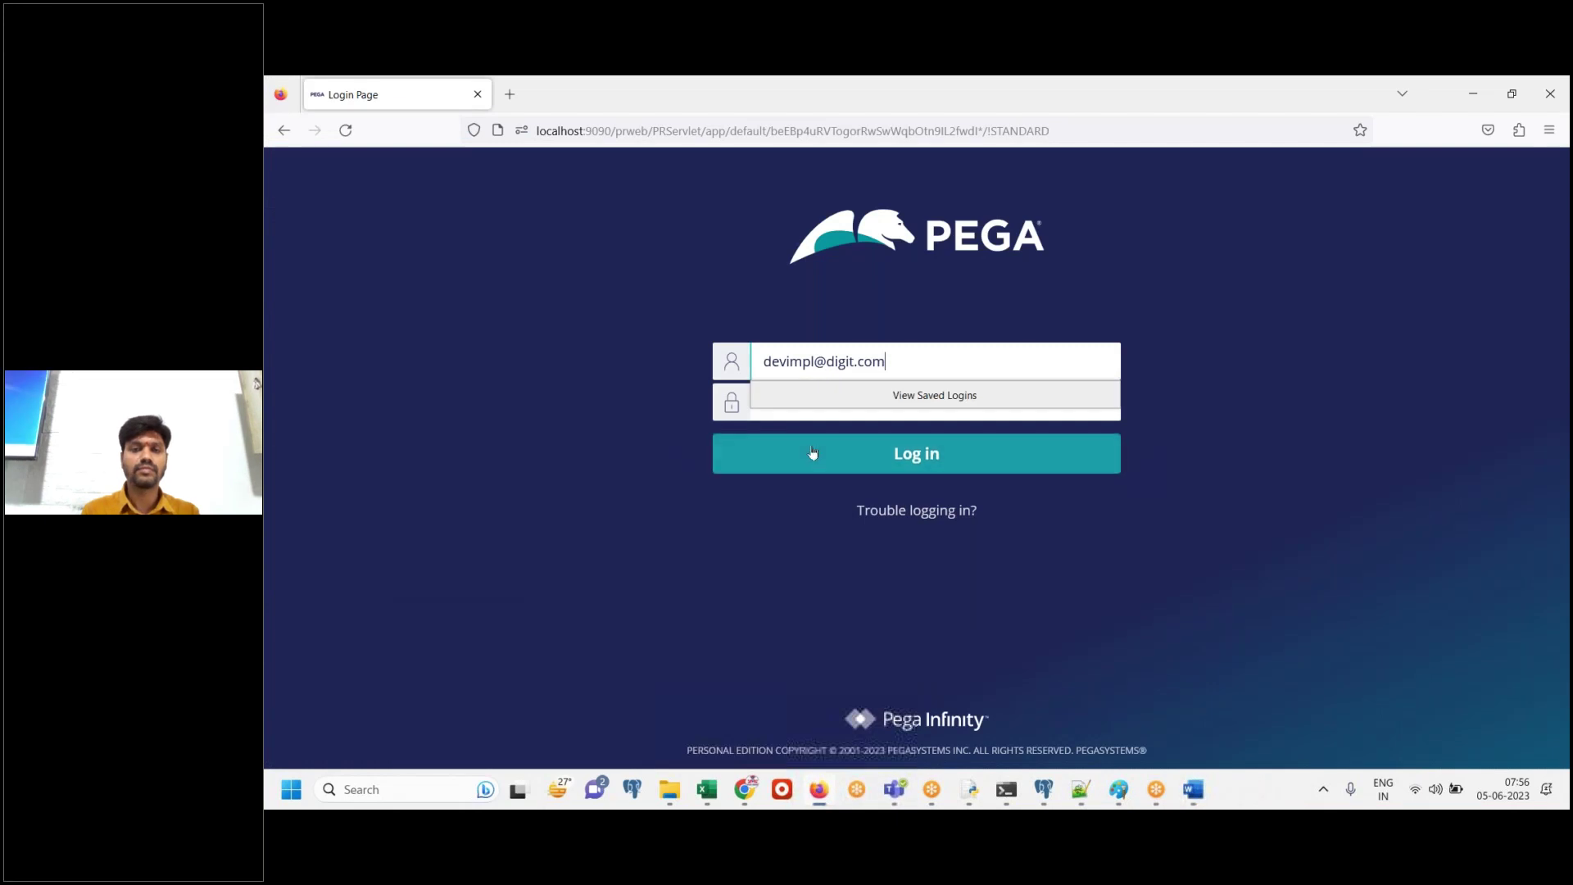
click(809, 399)
click(672, 97)
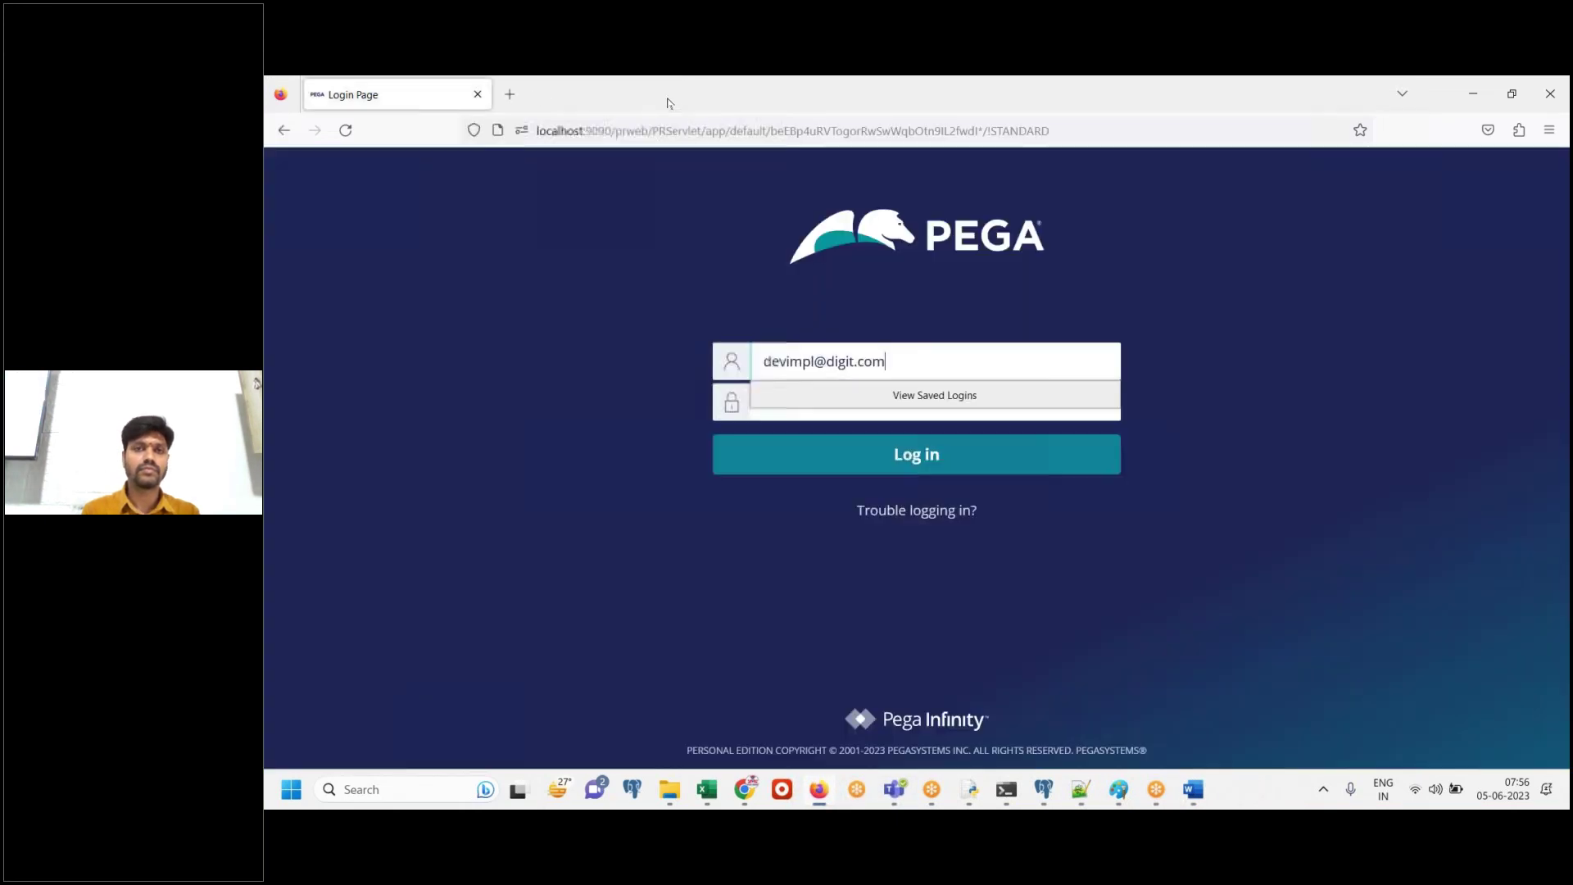
click(789, 399)
key(ctrl+v)
click(906, 456)
Paste the login screenshot into Word captioned 'Login'
key(alt+Tab)
key(ctrl+v)
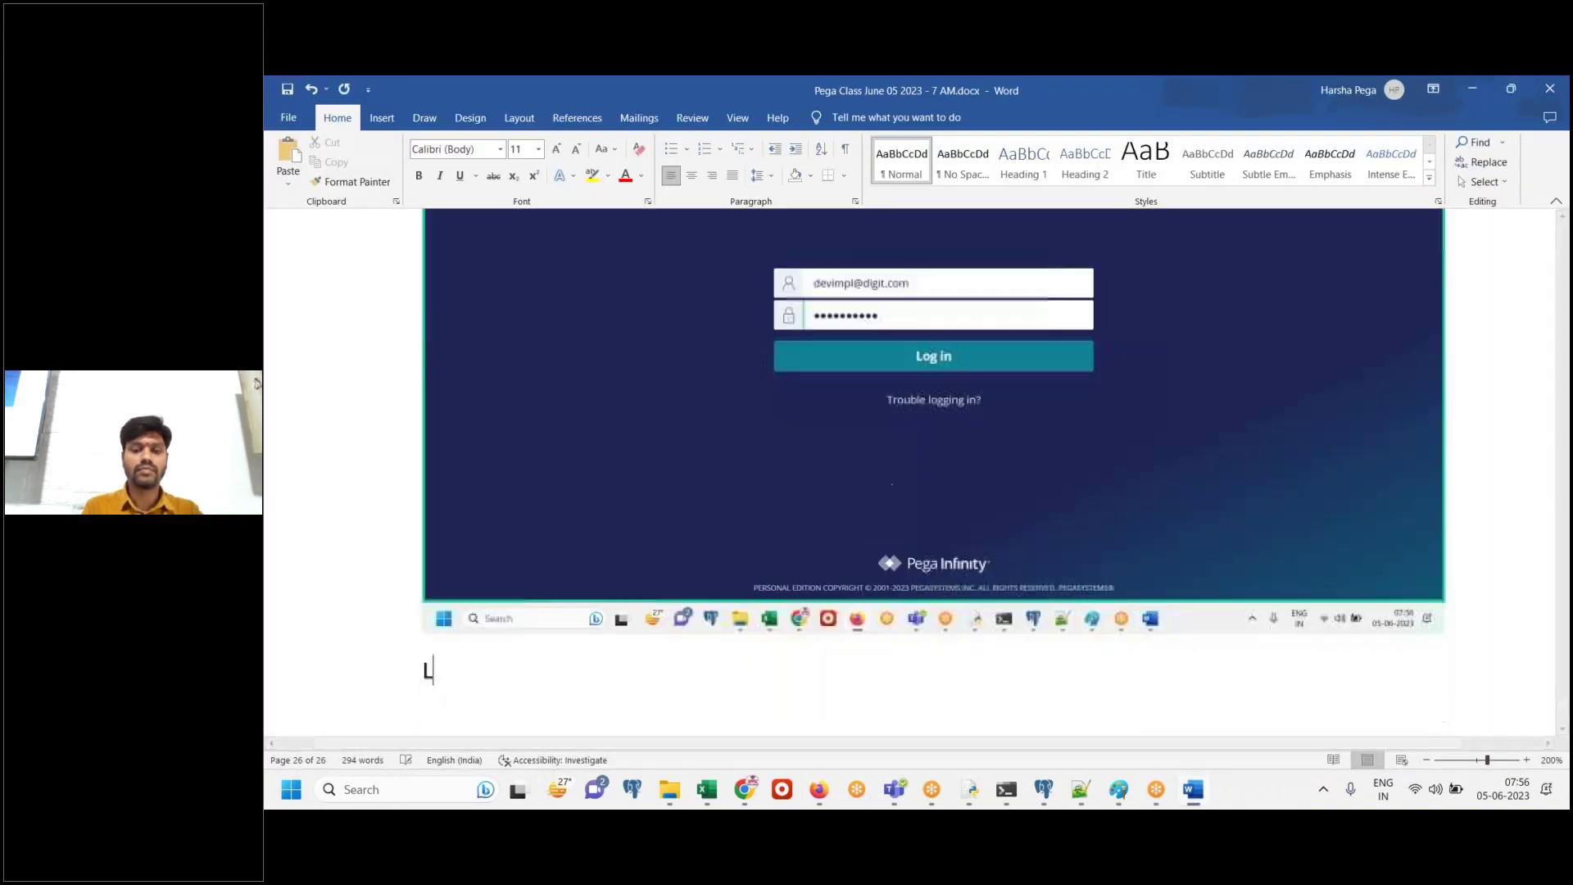
text(Login)
key(BackSpace)
key(BackSpace)
key(BackSpace)
text(ogin)
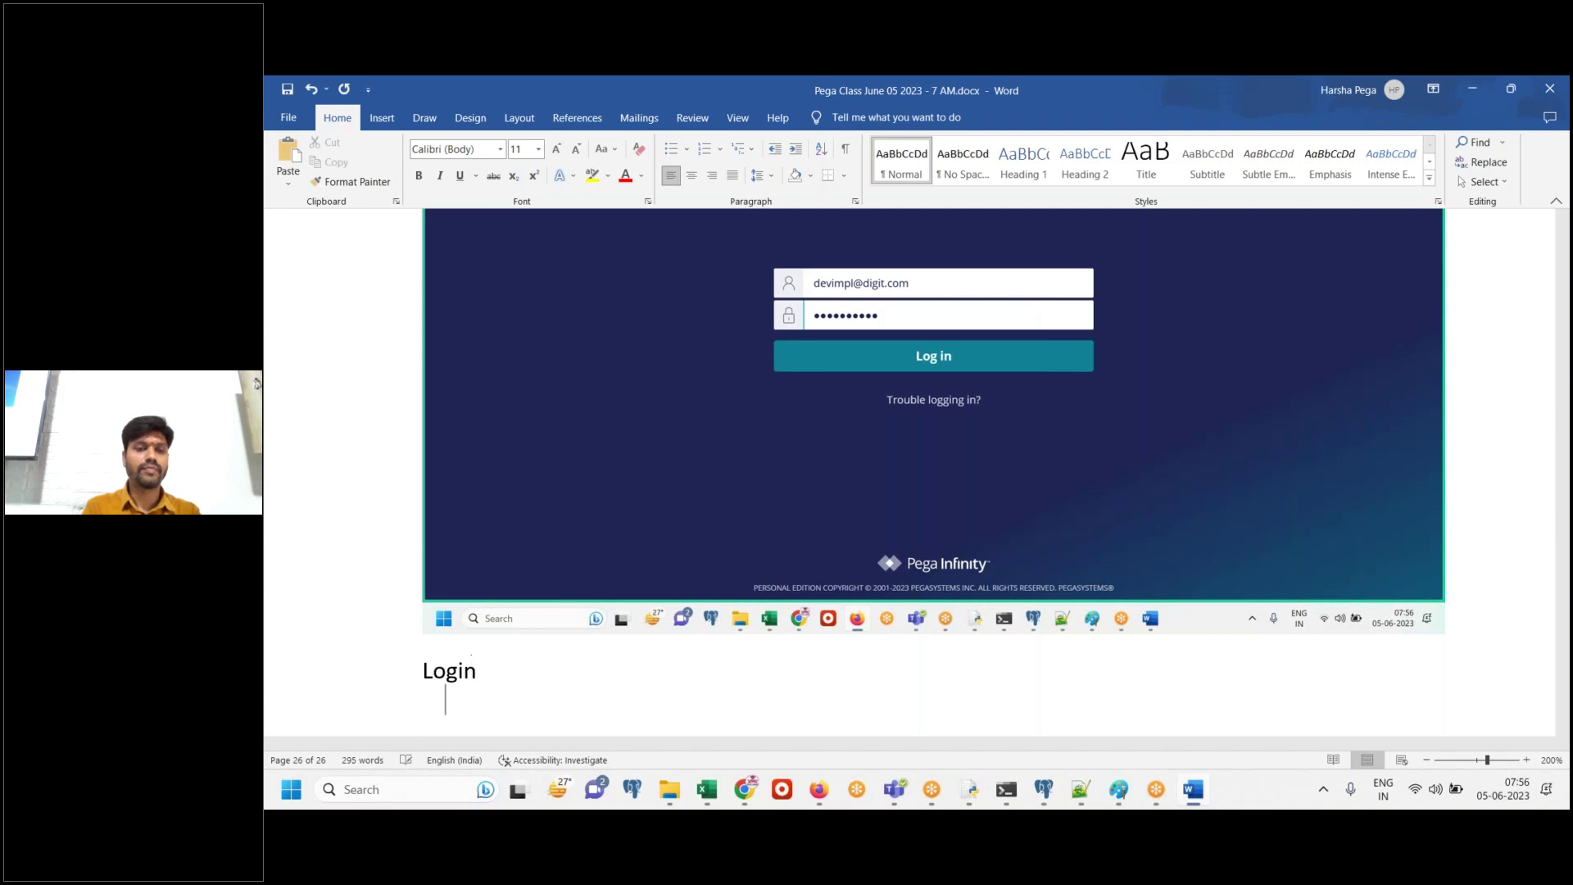
key(Return)
key(alt+Tab)
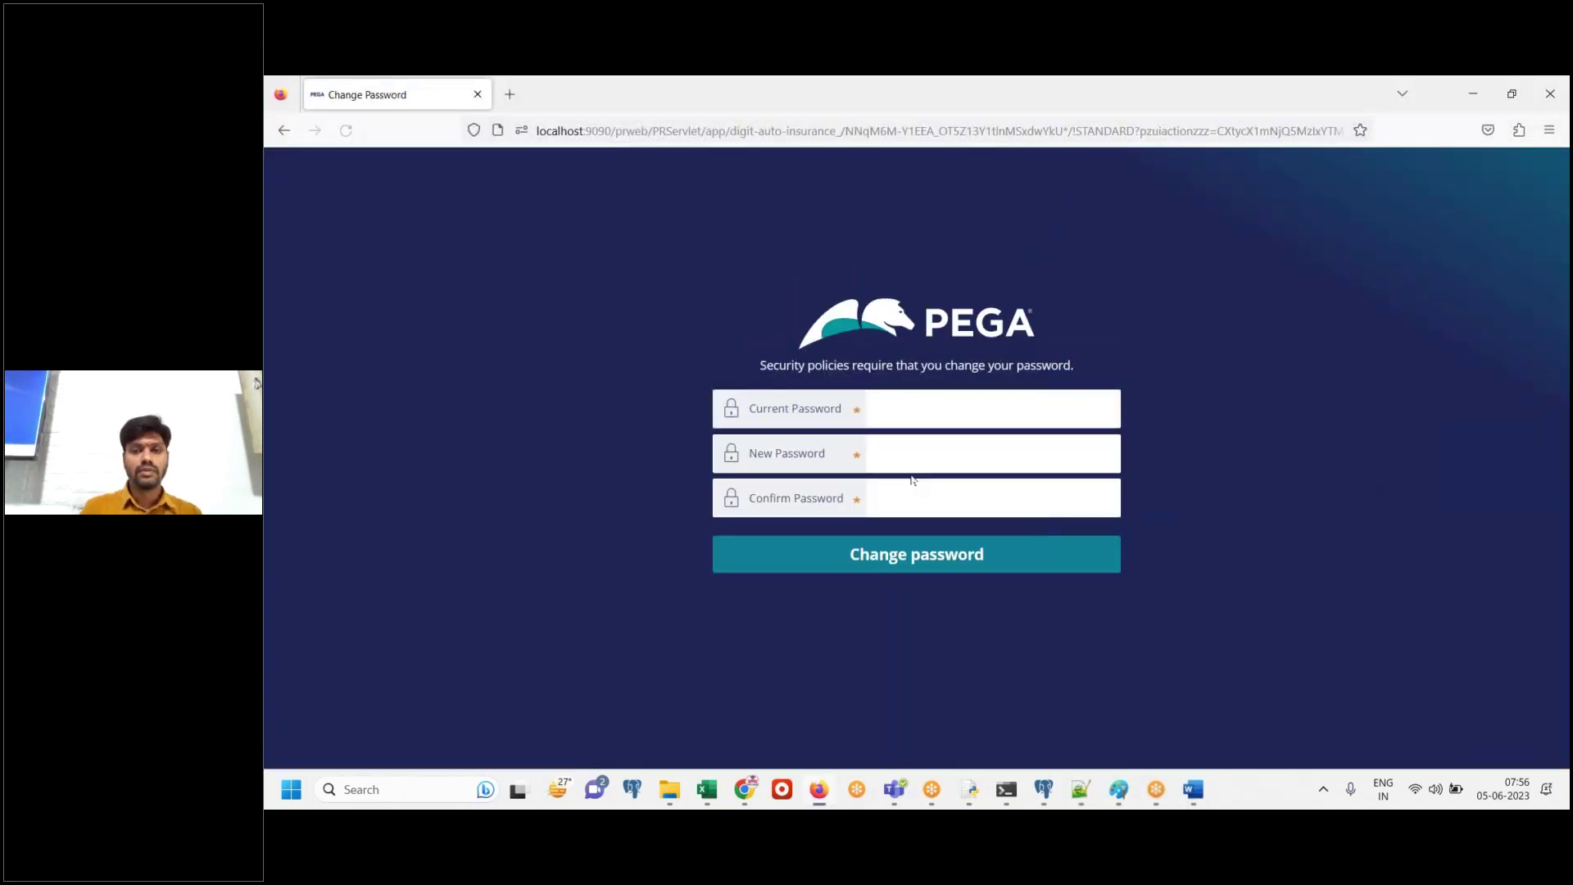
Paste the Change Password screenshot into Word and copy the IMPL operator's generated password from the class notes
click(1192, 791)
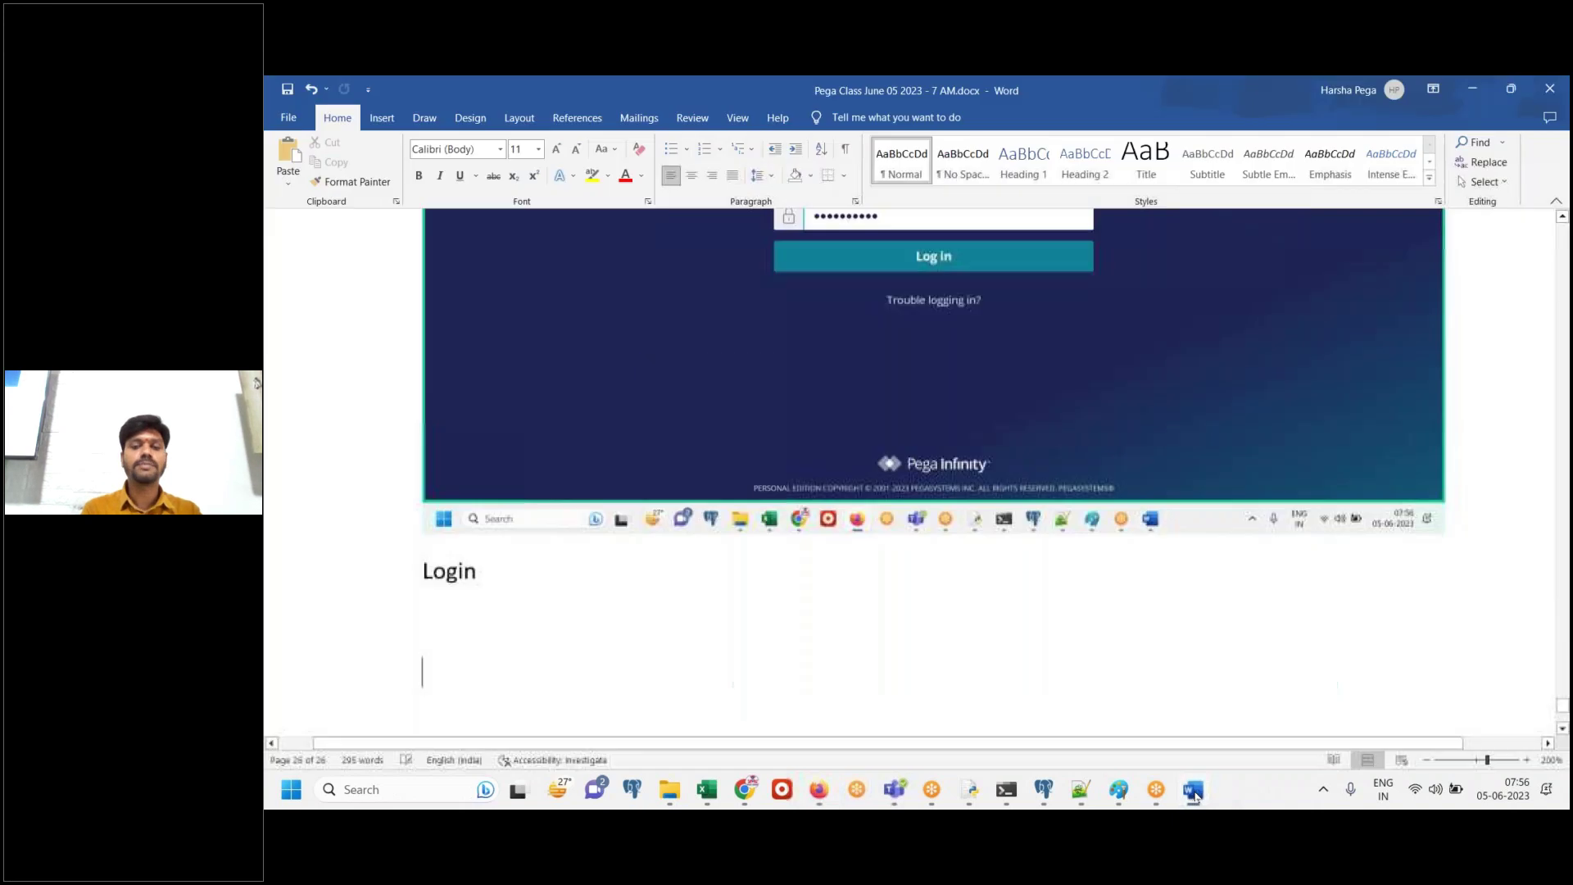
key(ctrl+v)
click(1080, 788)
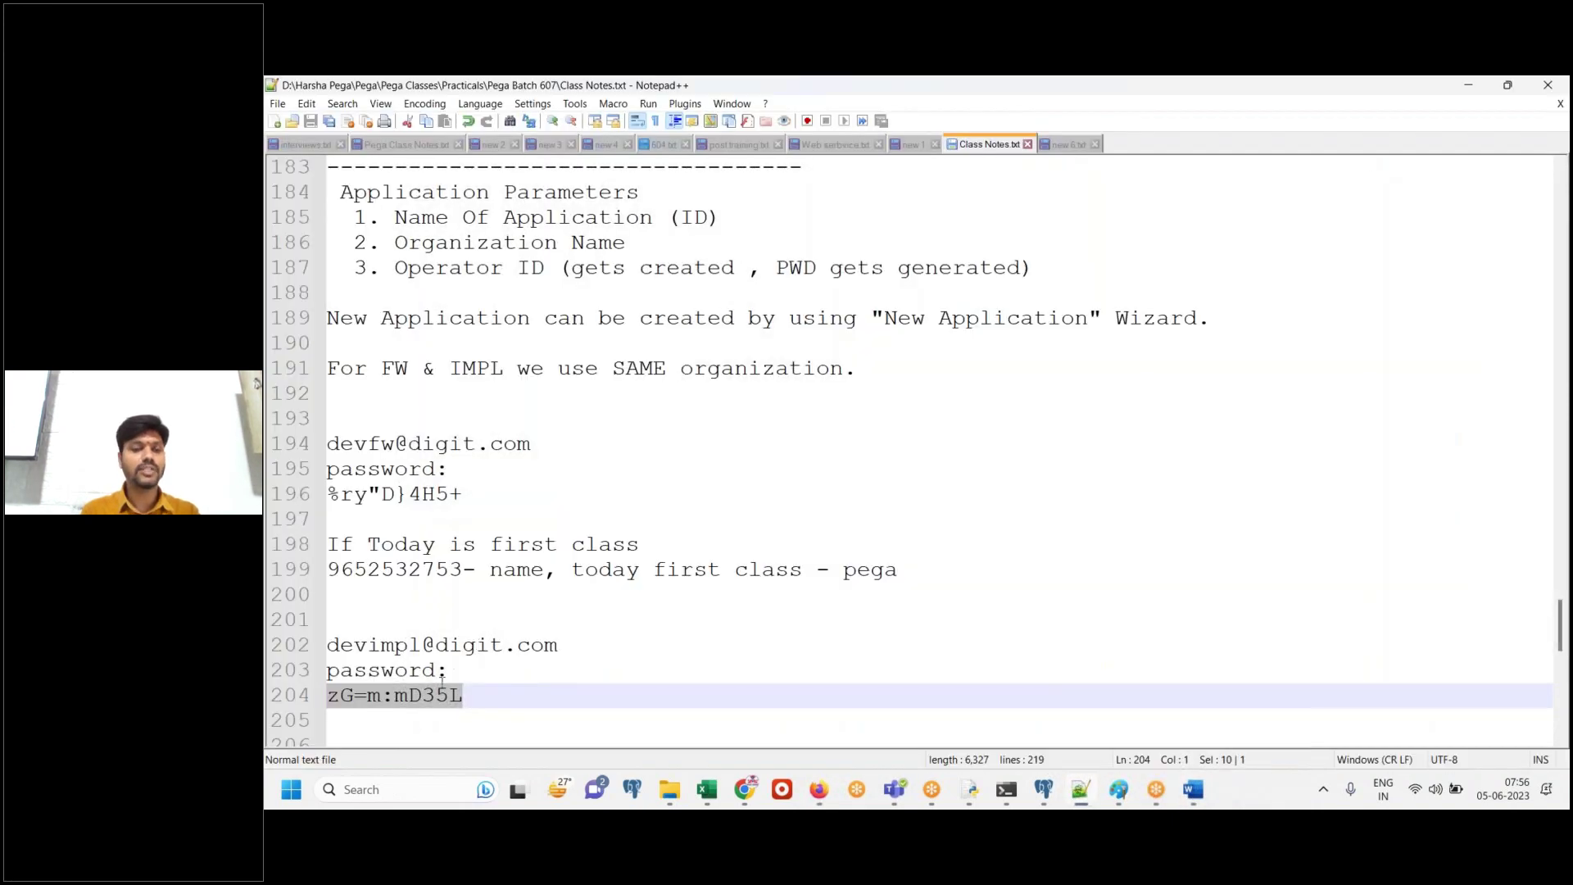
key(shift+Down)
click(492, 697)
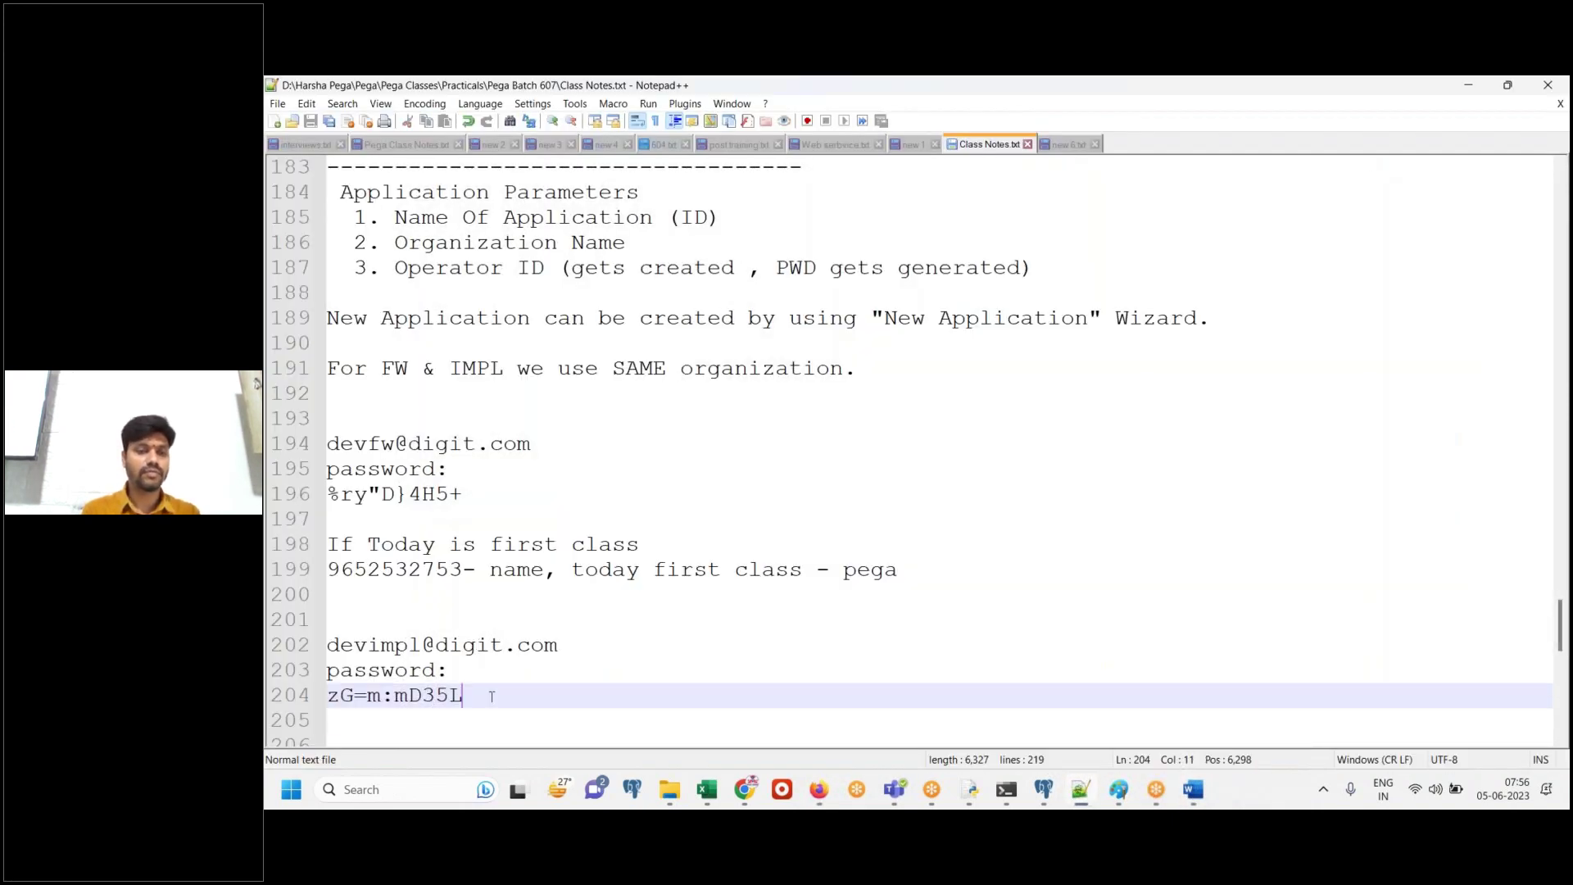
key(shift+Home)
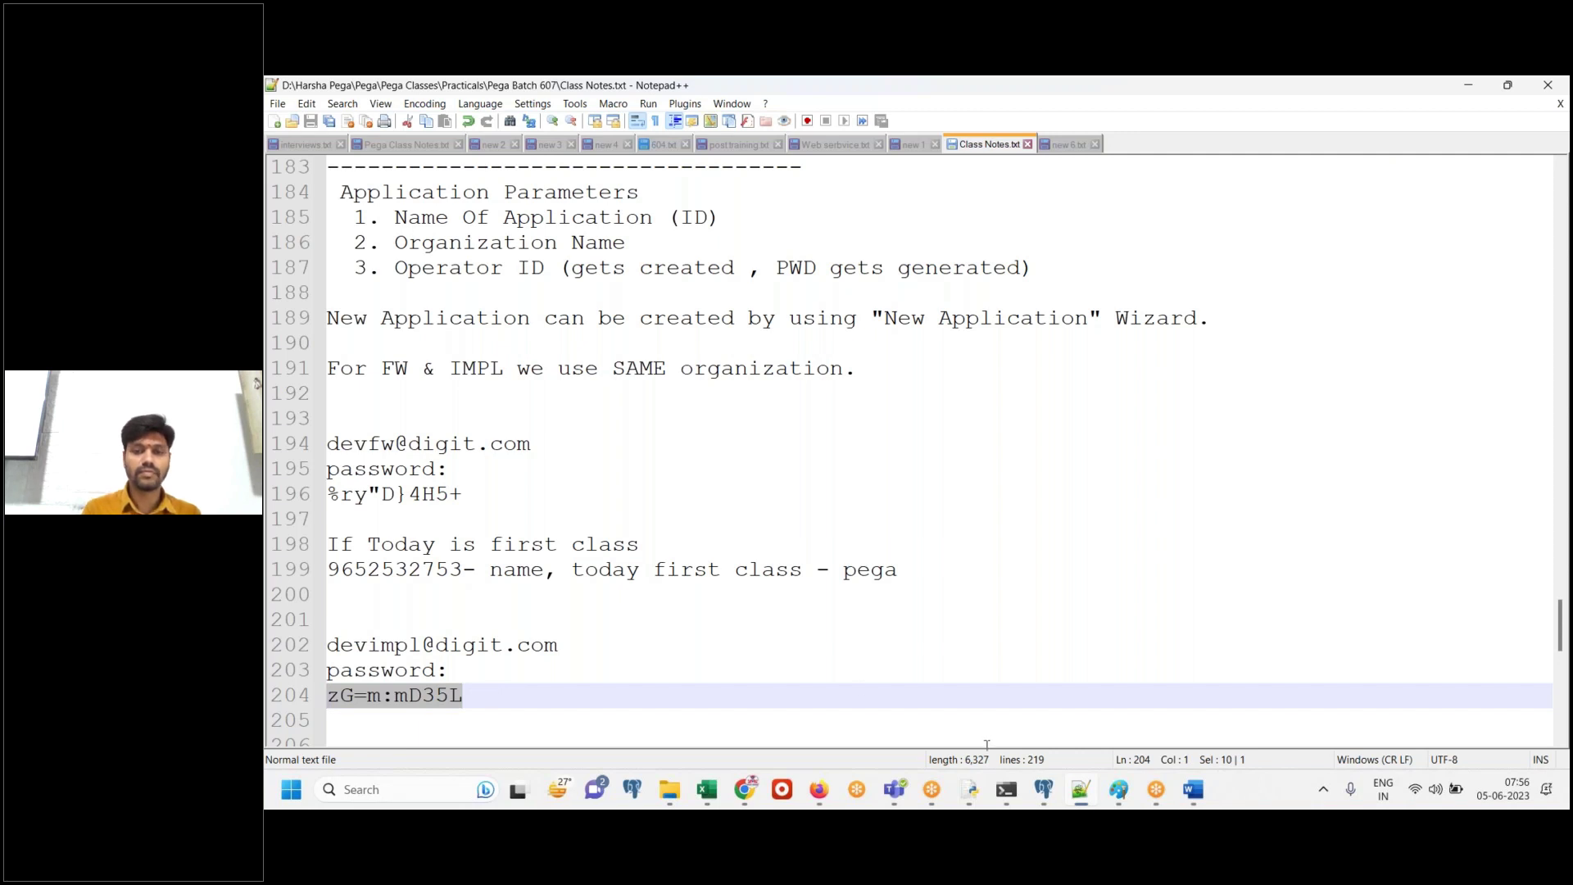
click(1079, 799)
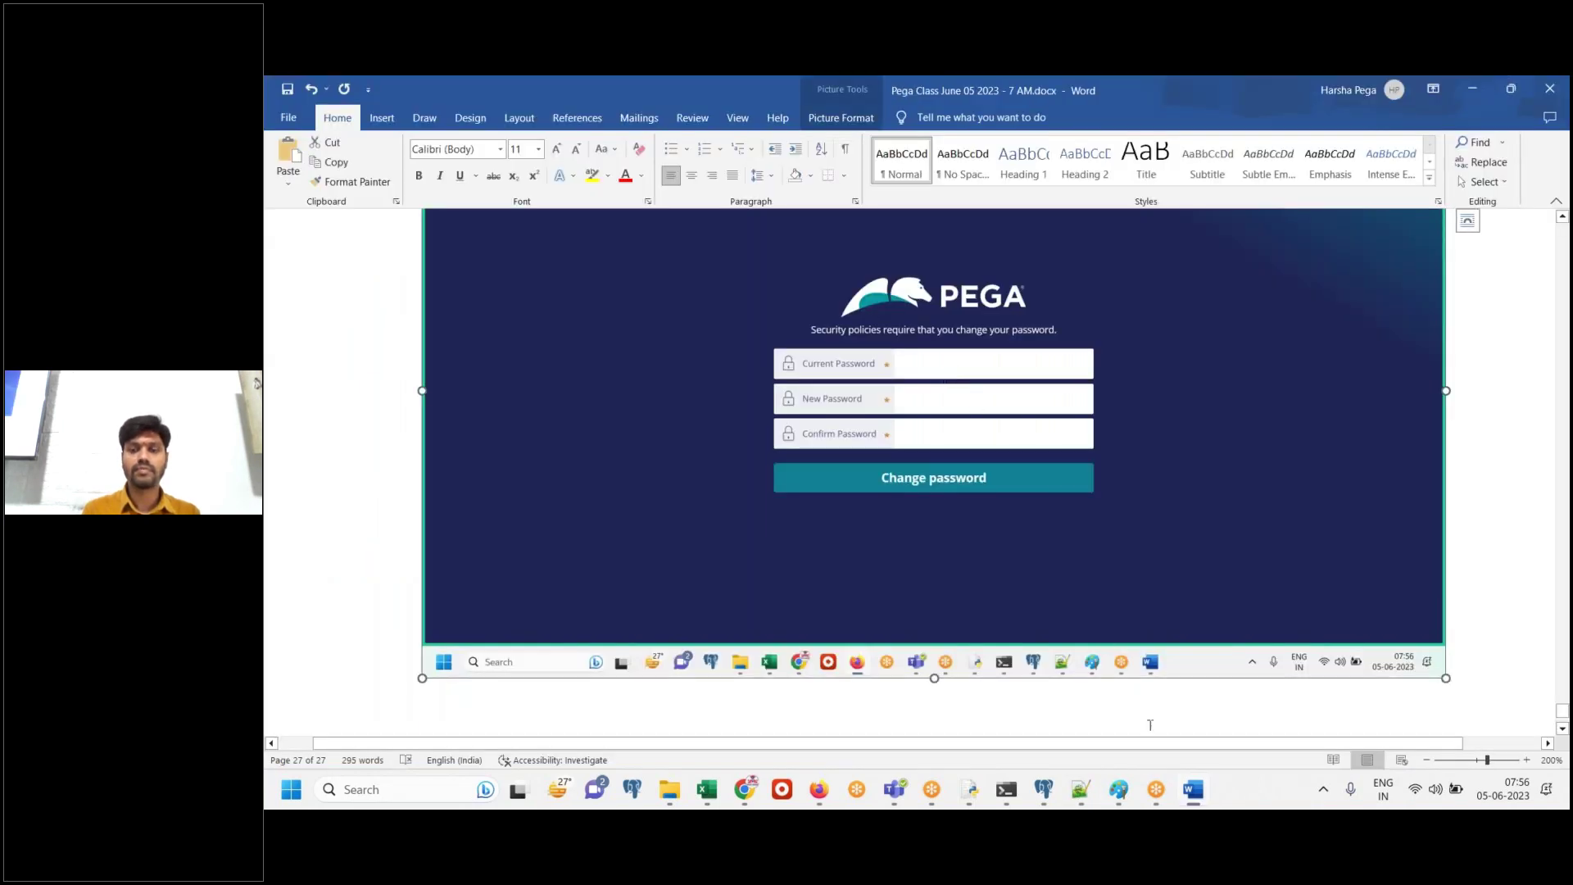
Fill Current Password with the copied password, enter and confirm the new password, and submit the change
click(810, 795)
click(905, 406)
key(ctrl+v)
click(935, 459)
text(Rules)
key(Tab)
text(R)
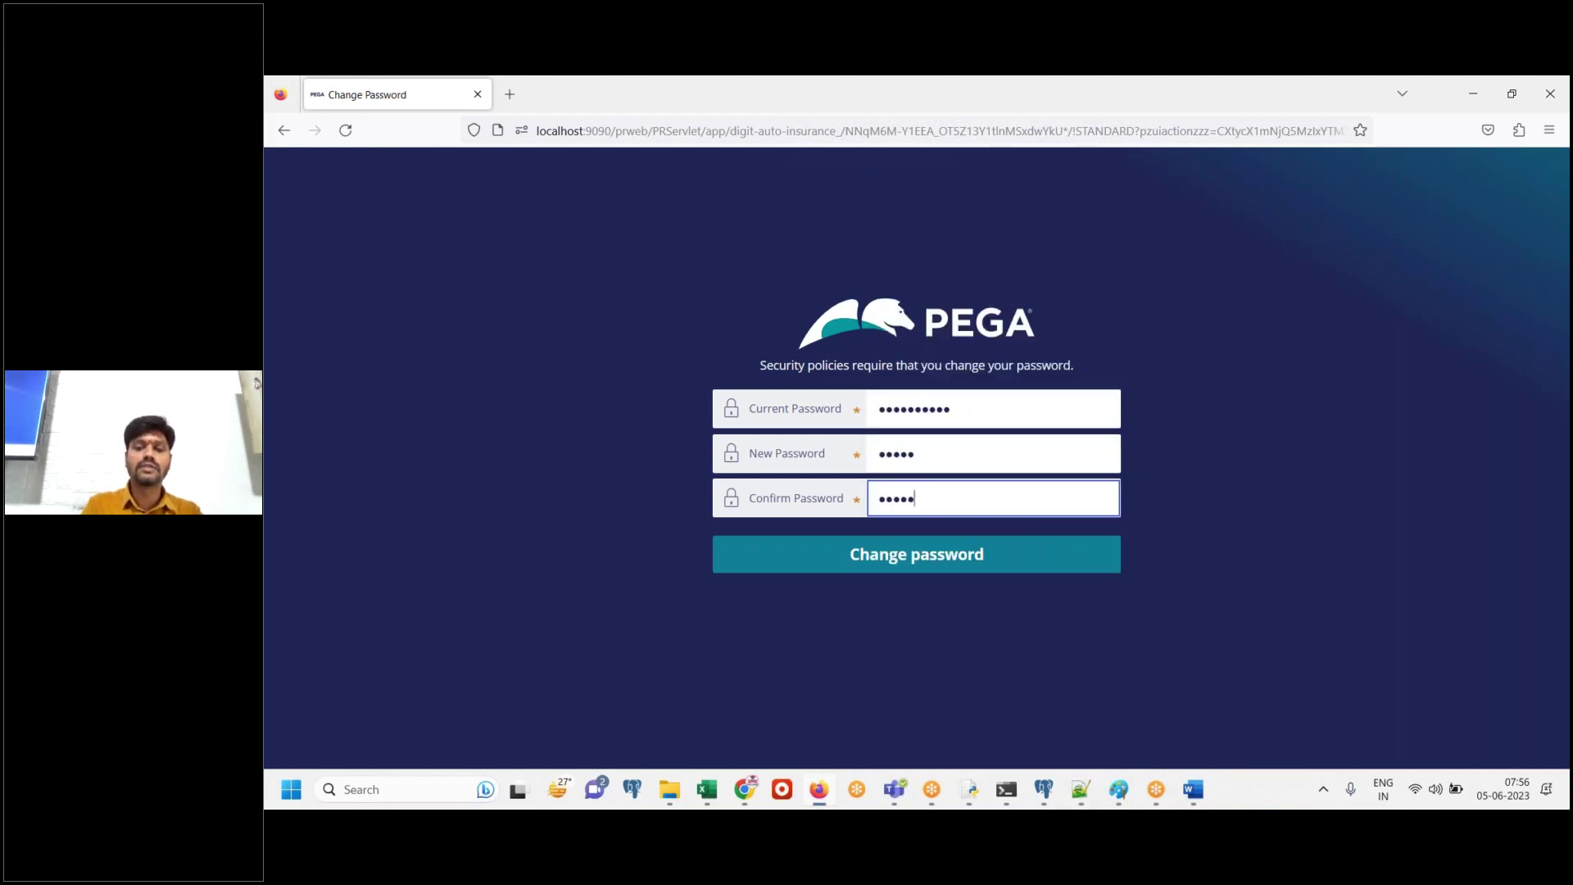
click(959, 572)
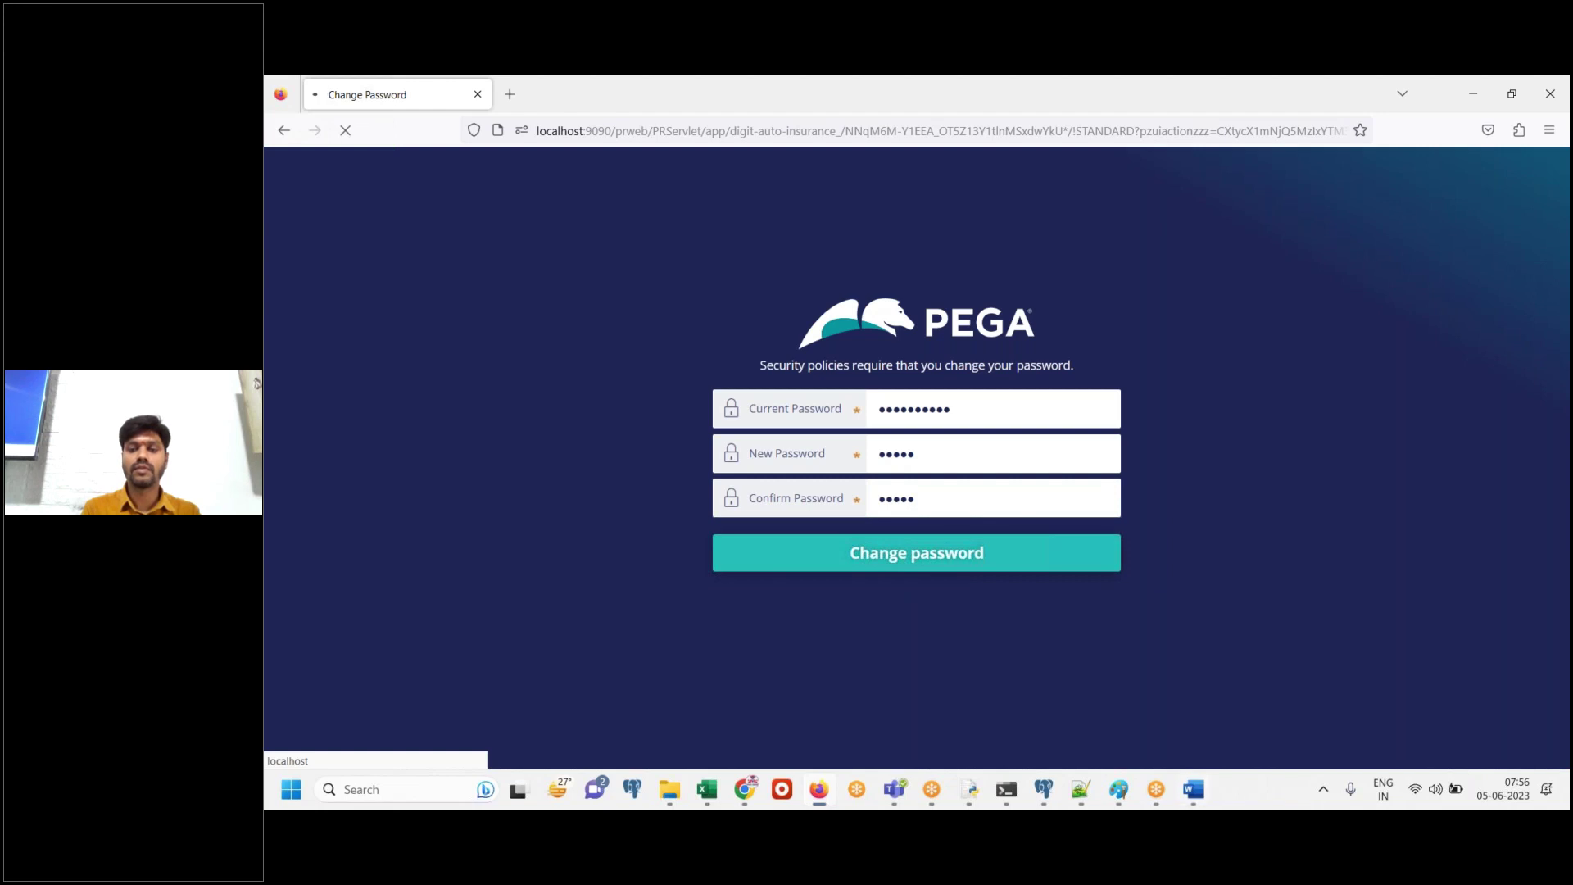
key(alt+Tab)
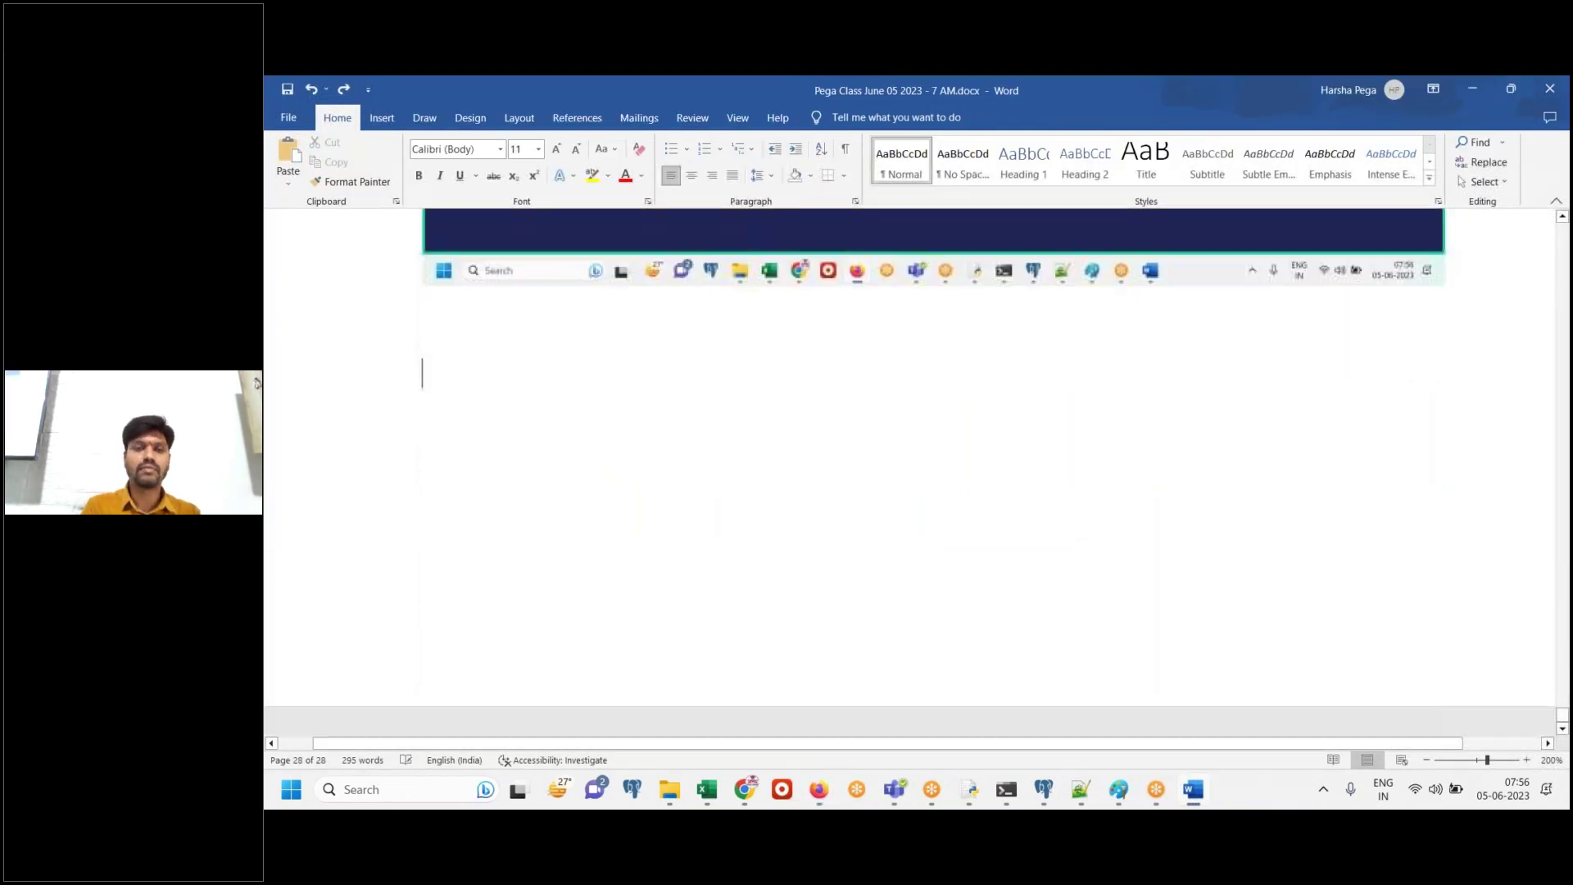
scroll(934, 491, down, 3)
key(alt+Tab)
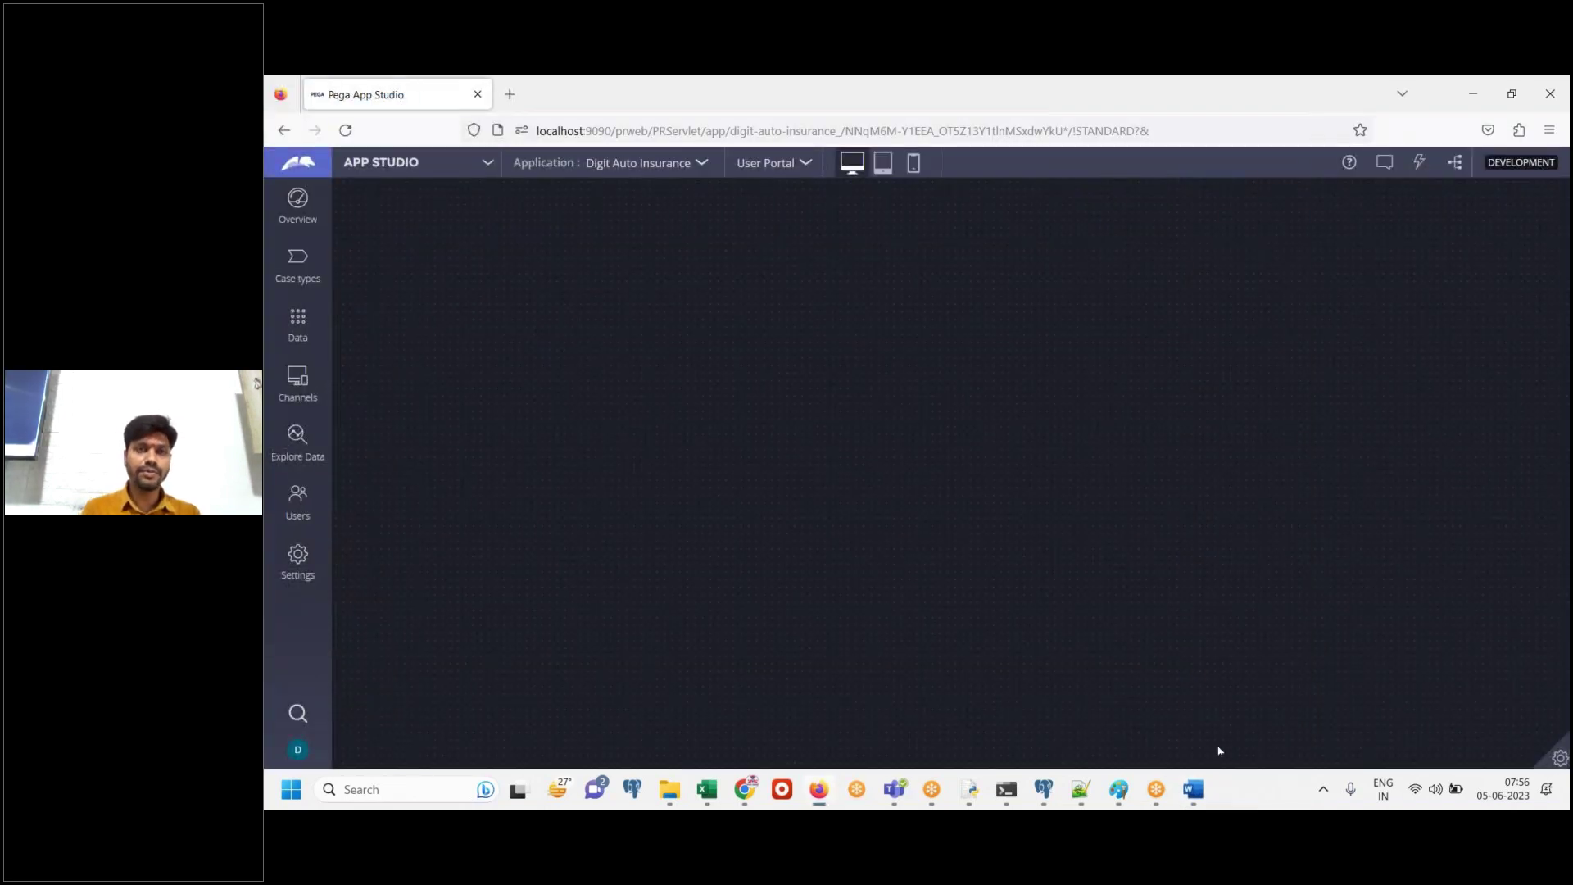
Paste the App Studio screenshot into Word and switch from App Studio to Dev Studio
click(1194, 789)
key(ctrl+v)
scroll(884, 366, down, 3)
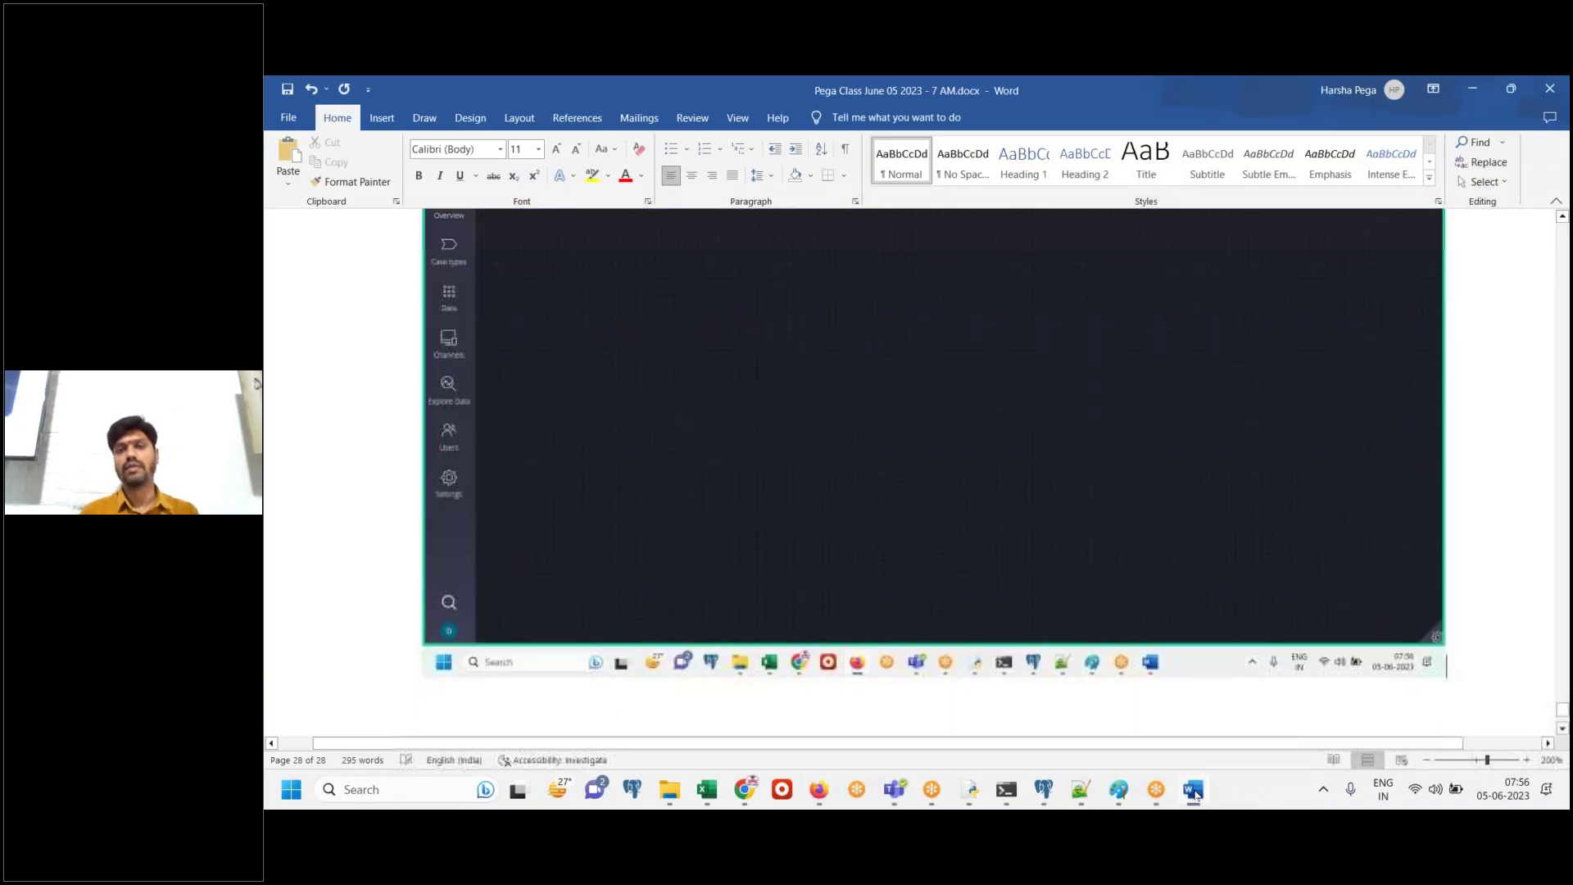
click(1189, 790)
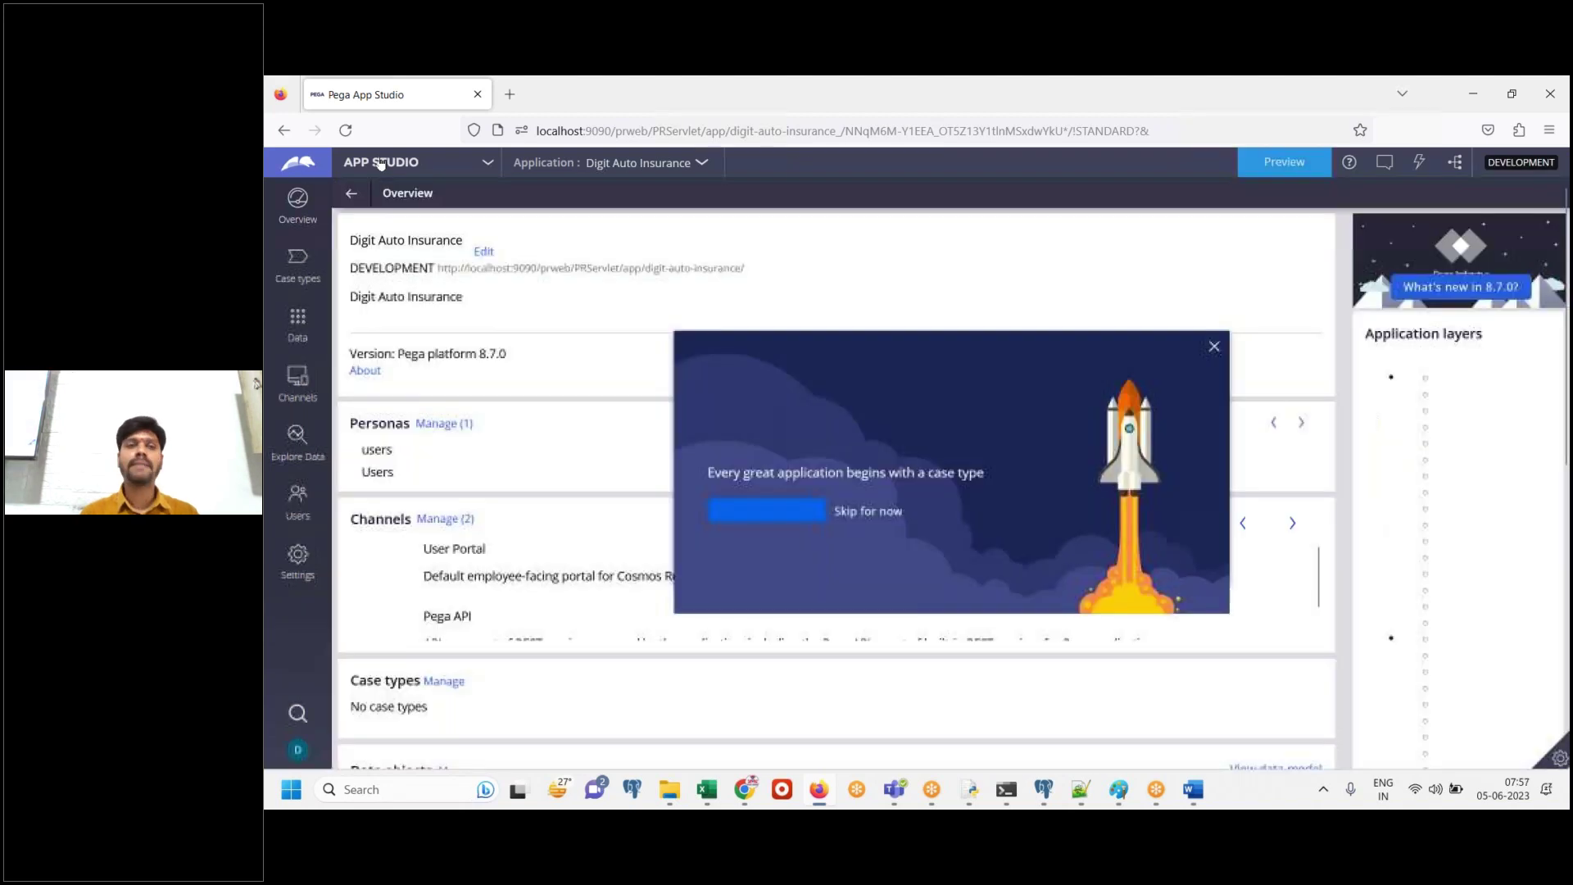
click(381, 162)
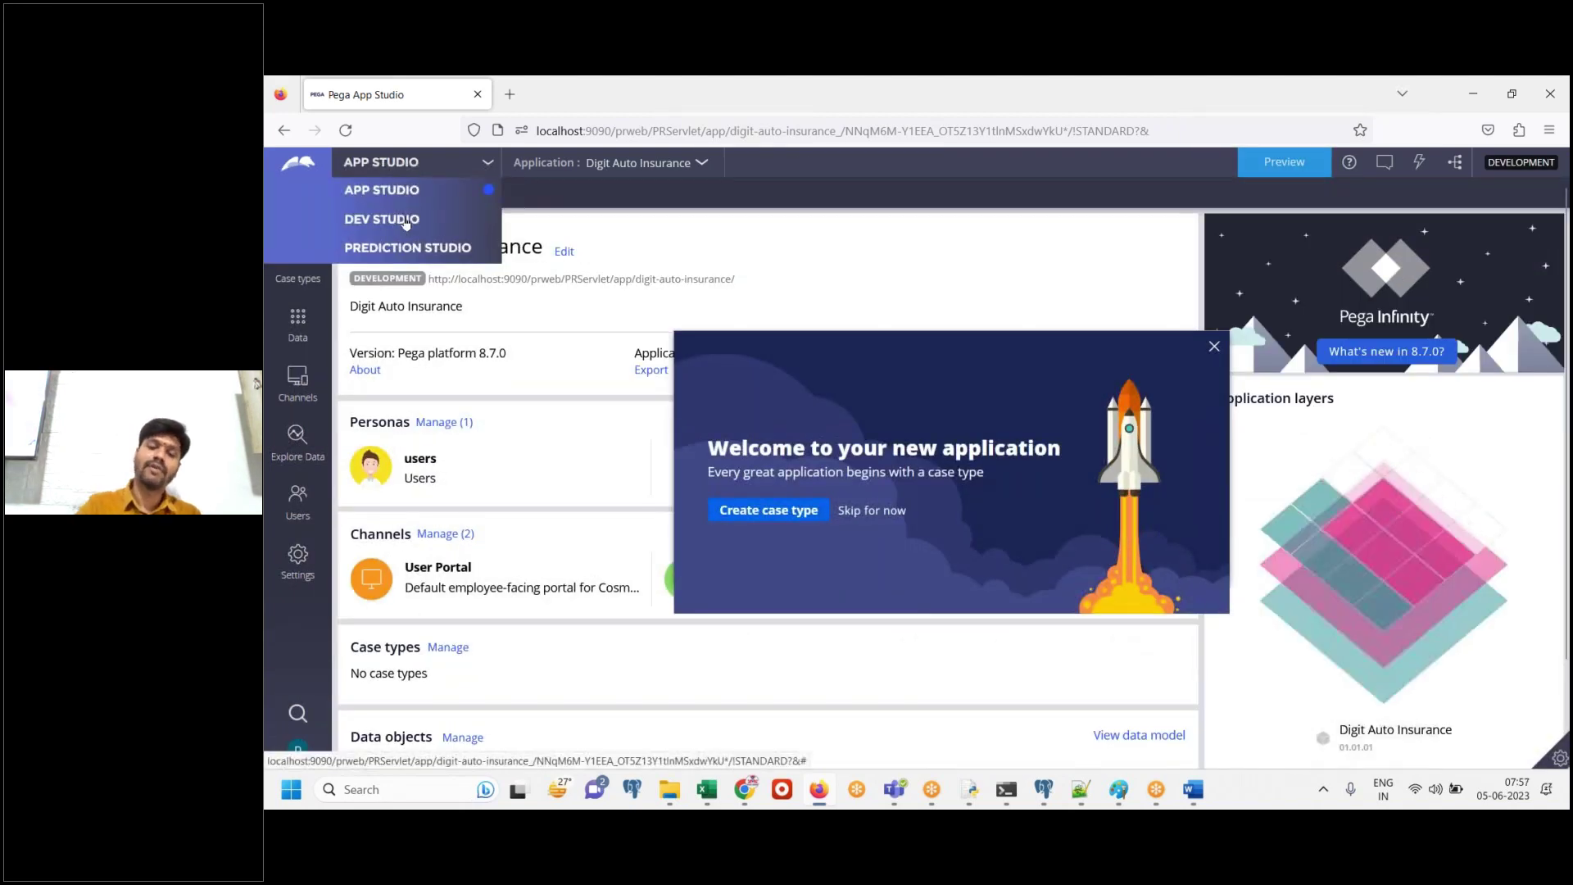
click(404, 221)
Paste a screenshot into the Word steps document and add the heading 'Dev Studio' beneath it
click(1193, 789)
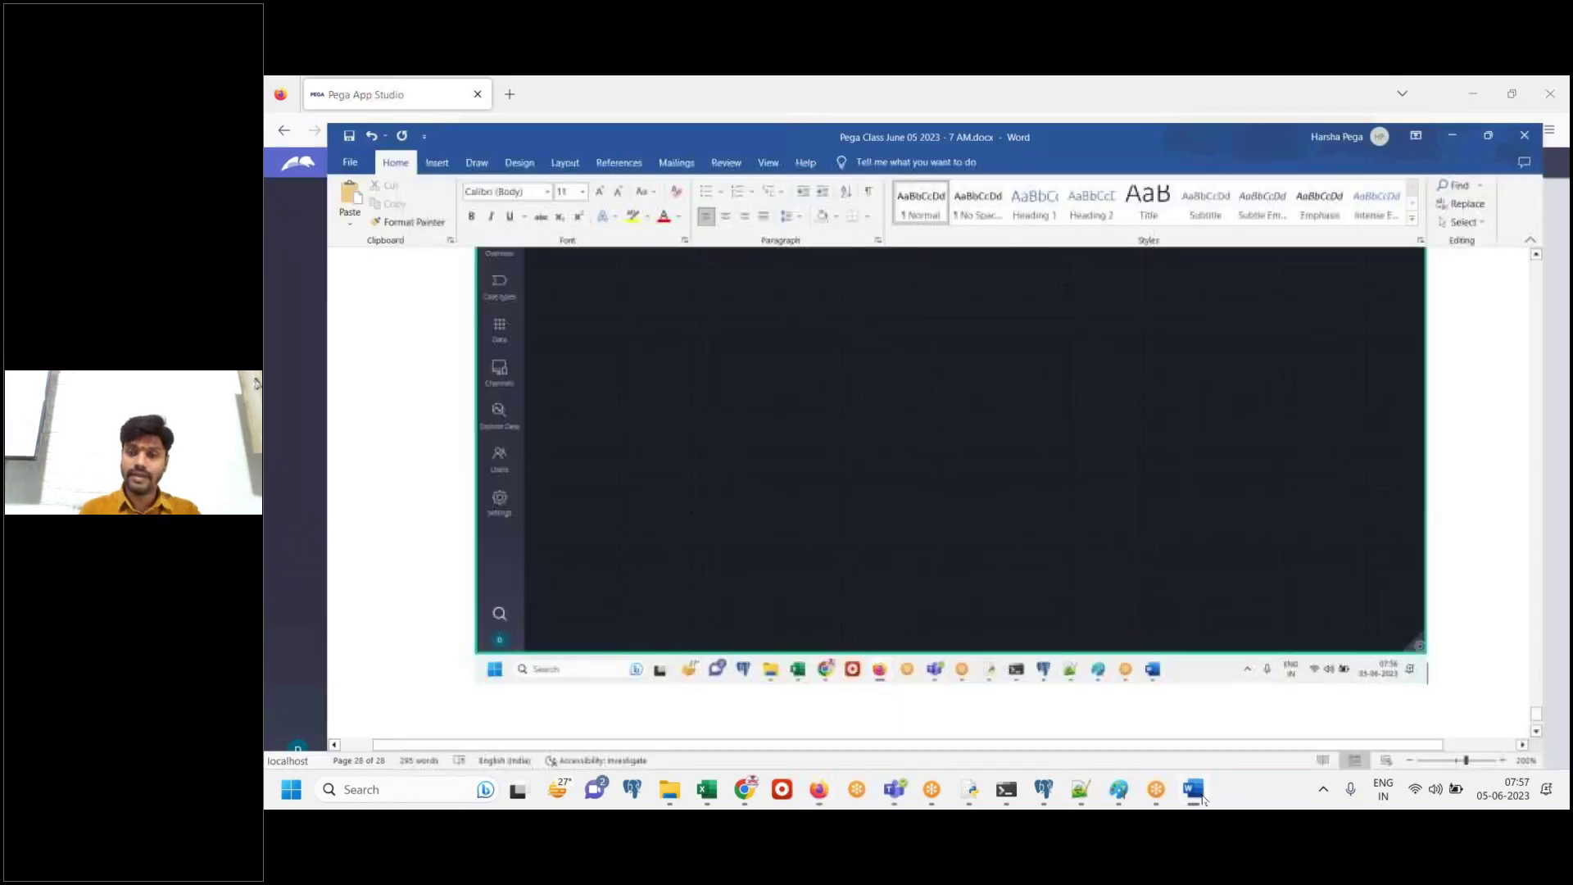
key(ctrl+v)
key(Return)
text(Dev Studio)
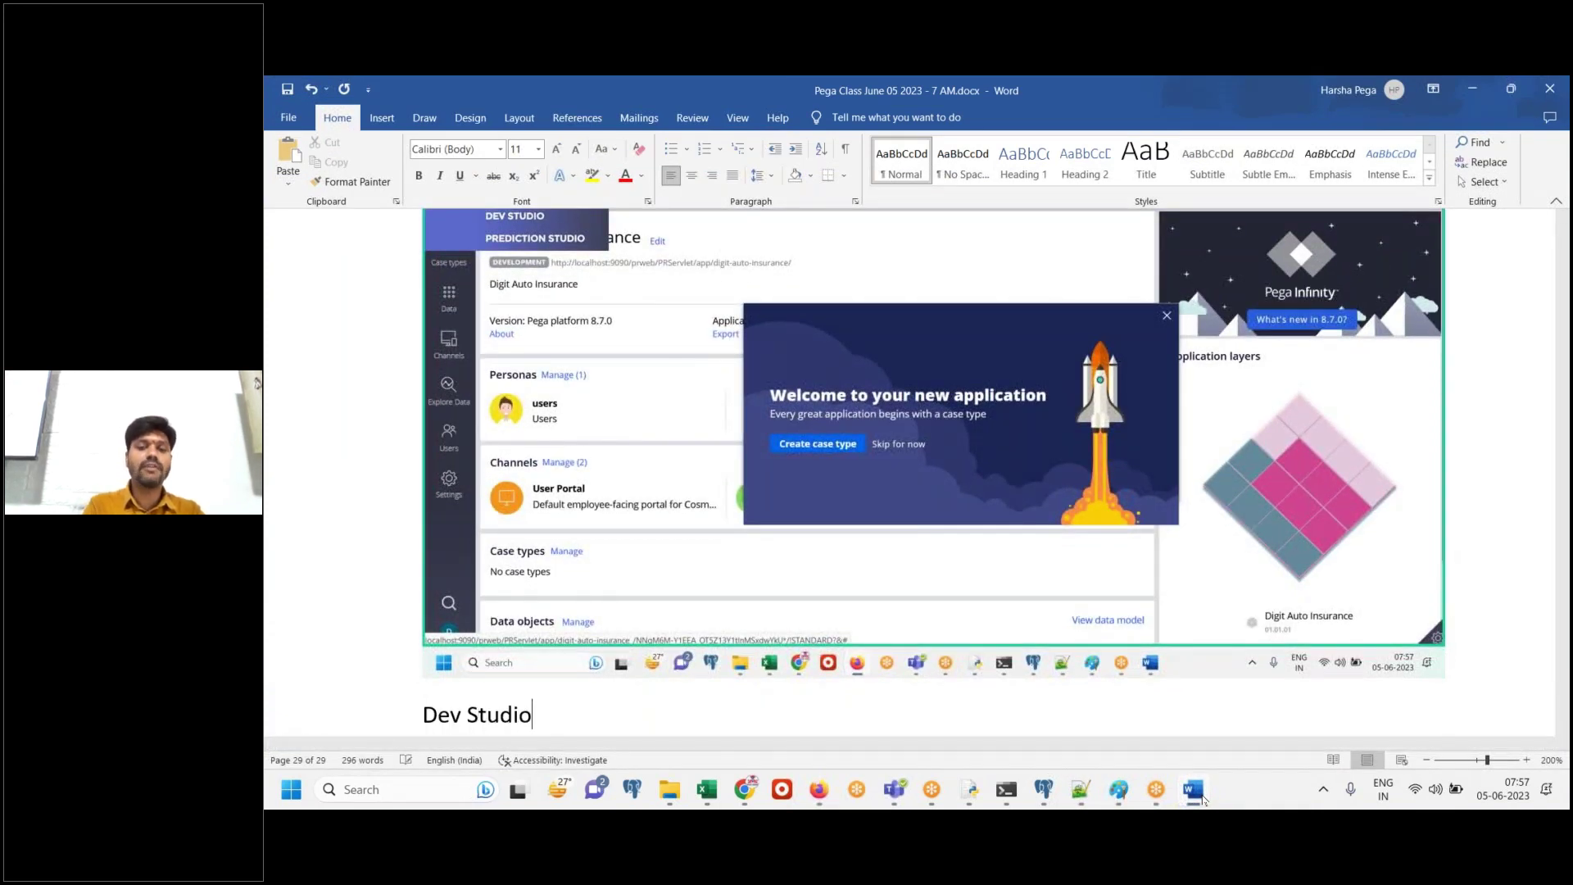
key(Return)
key(alt+Tab)
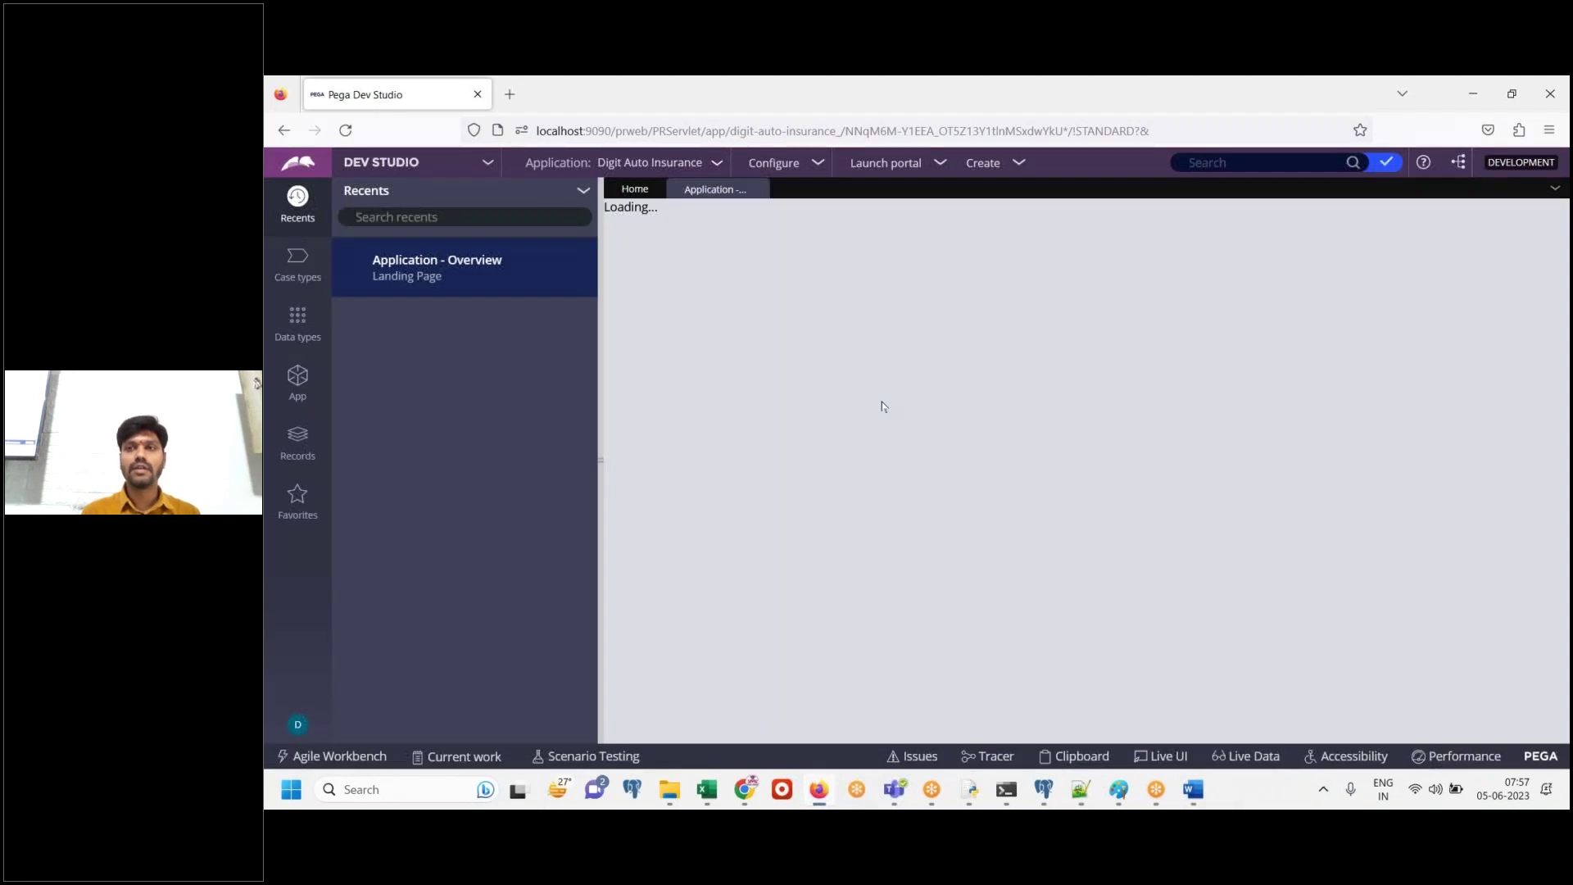
Open the App Explorer in Dev Studio and paste its screenshot below 'Dev Studio' in Word
click(306, 390)
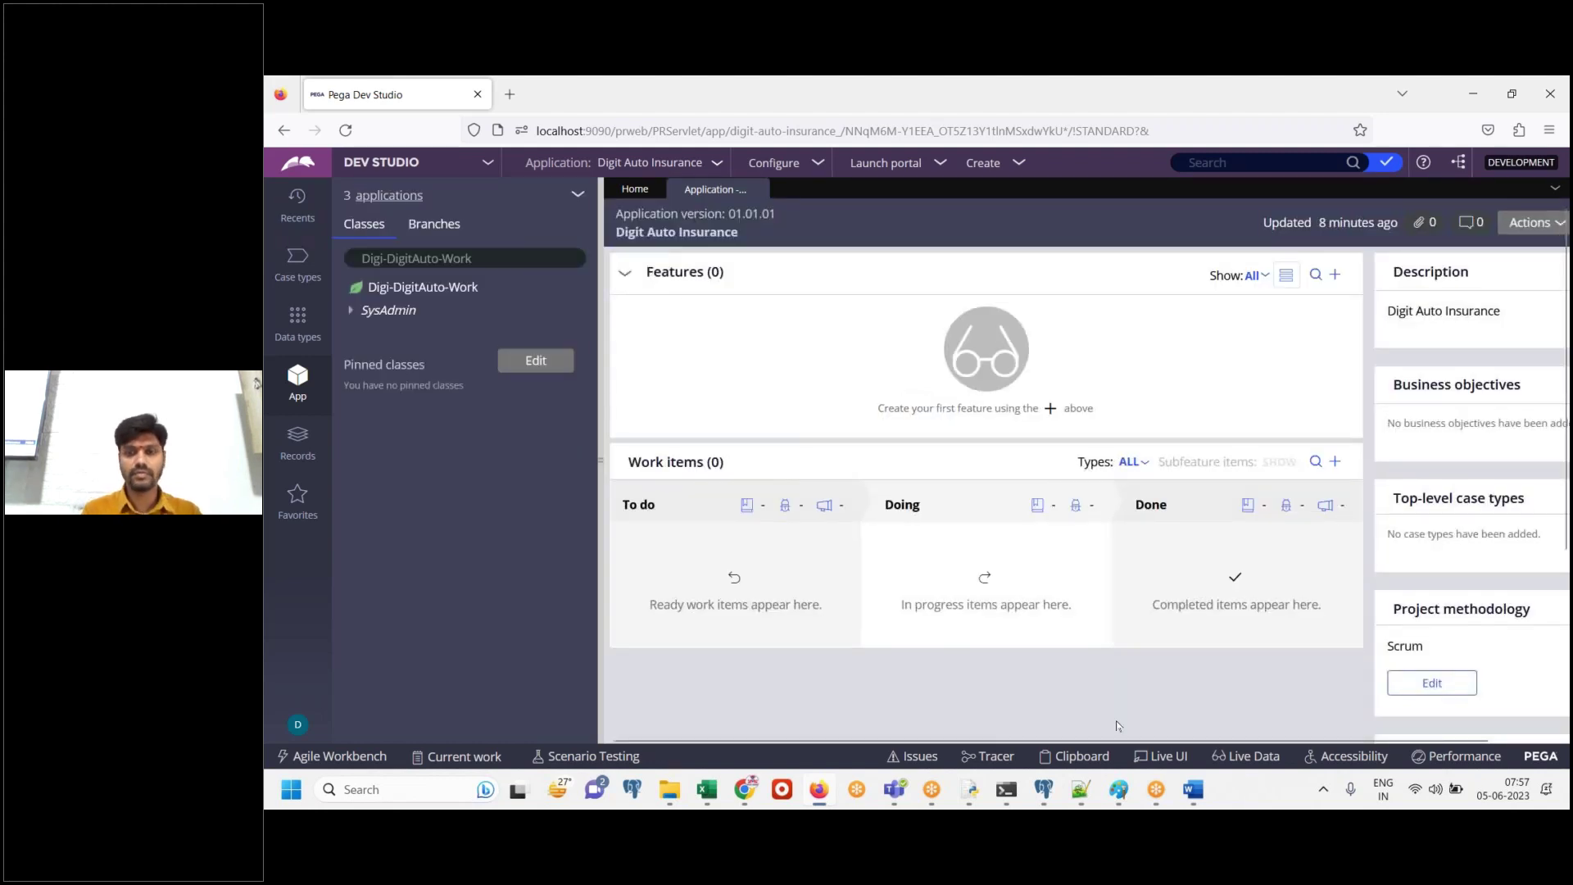
click(1194, 790)
key(ctrl+v)
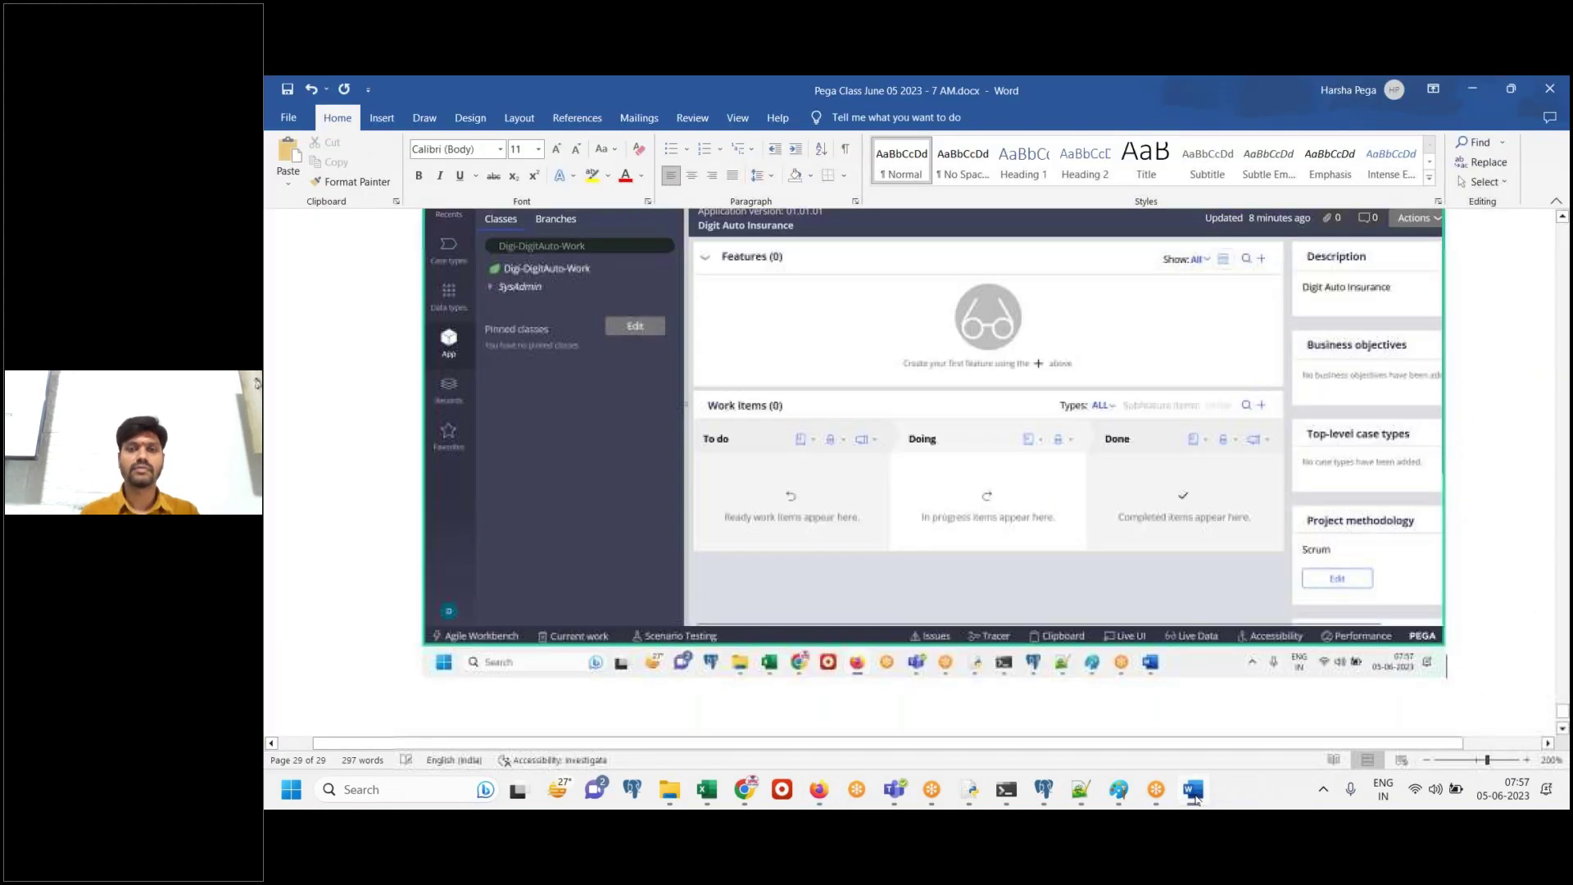
click(1194, 790)
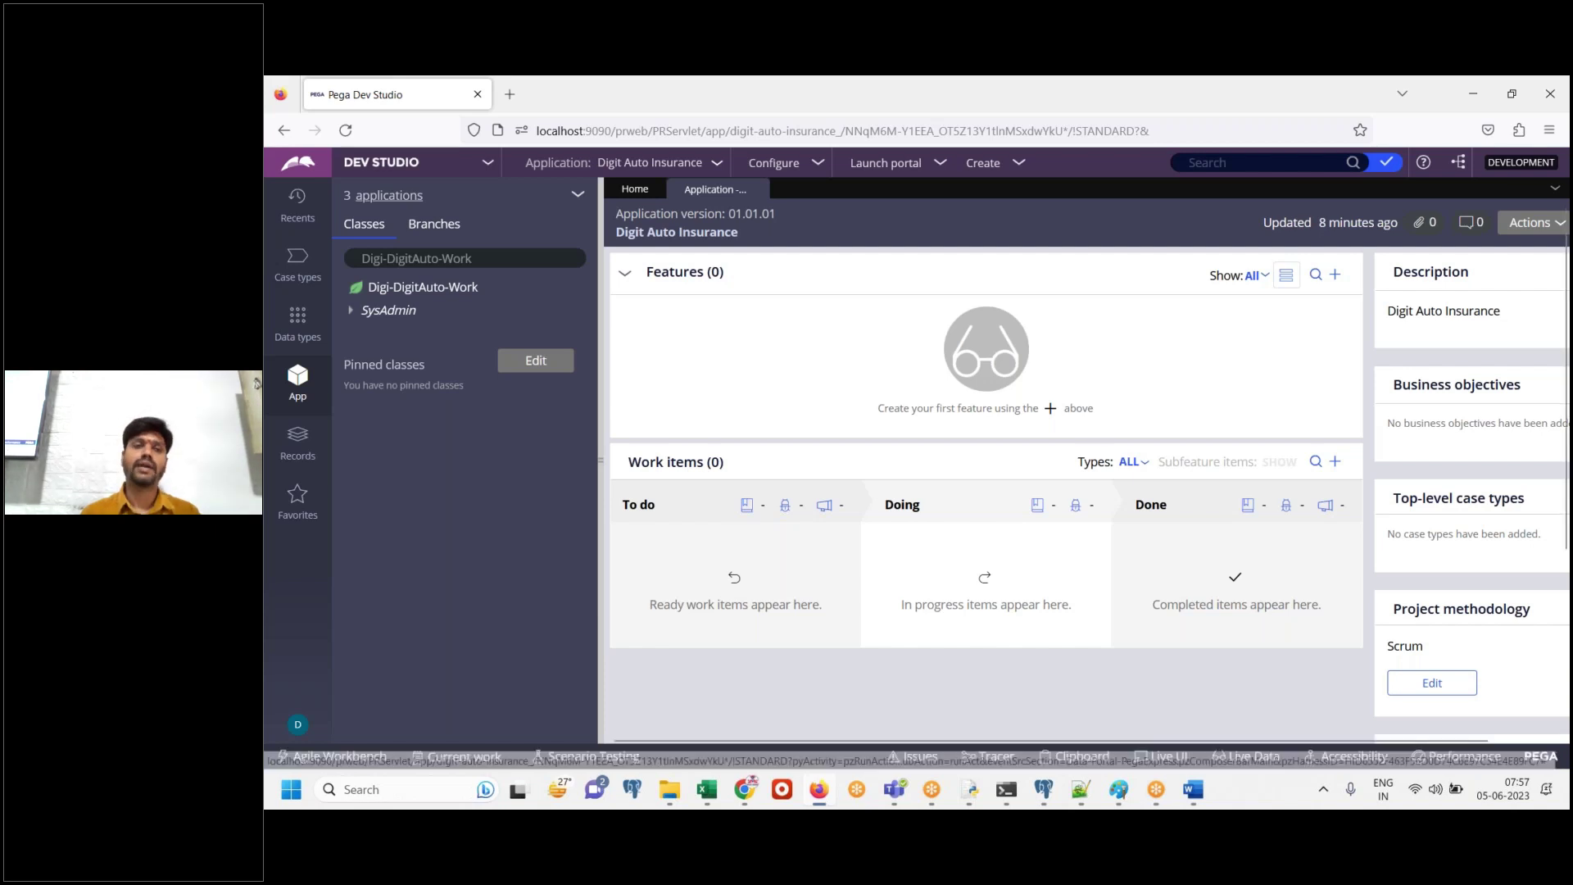
Show the '3 applications' list, paste its screenshot into Word and type 'Done.'
click(401, 196)
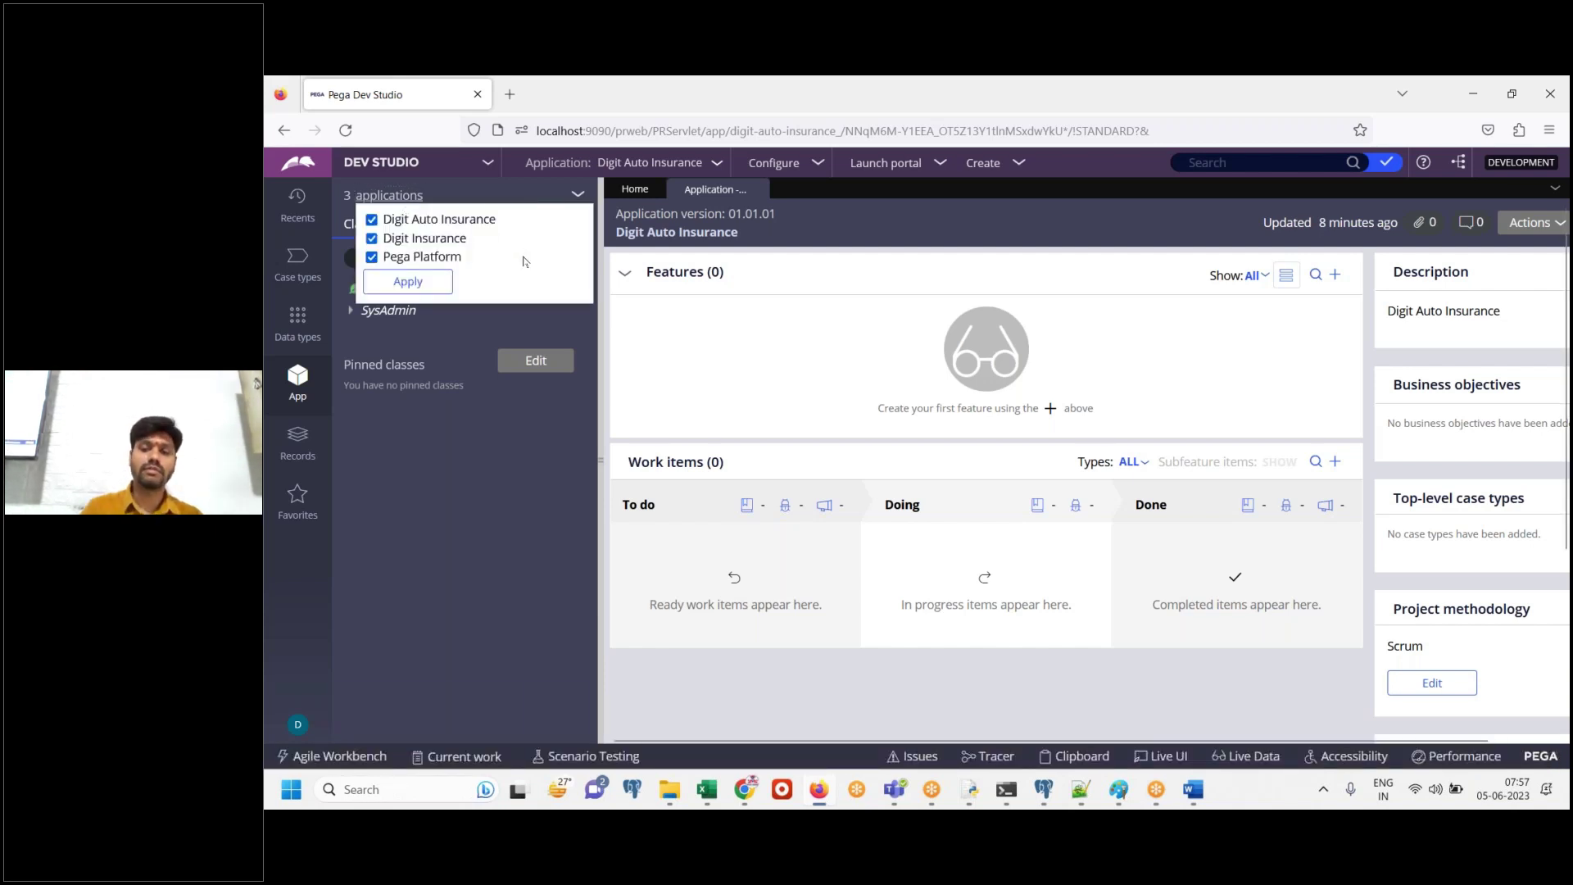
click(1192, 790)
key(ctrl+v)
text(Done.)
key(Return)
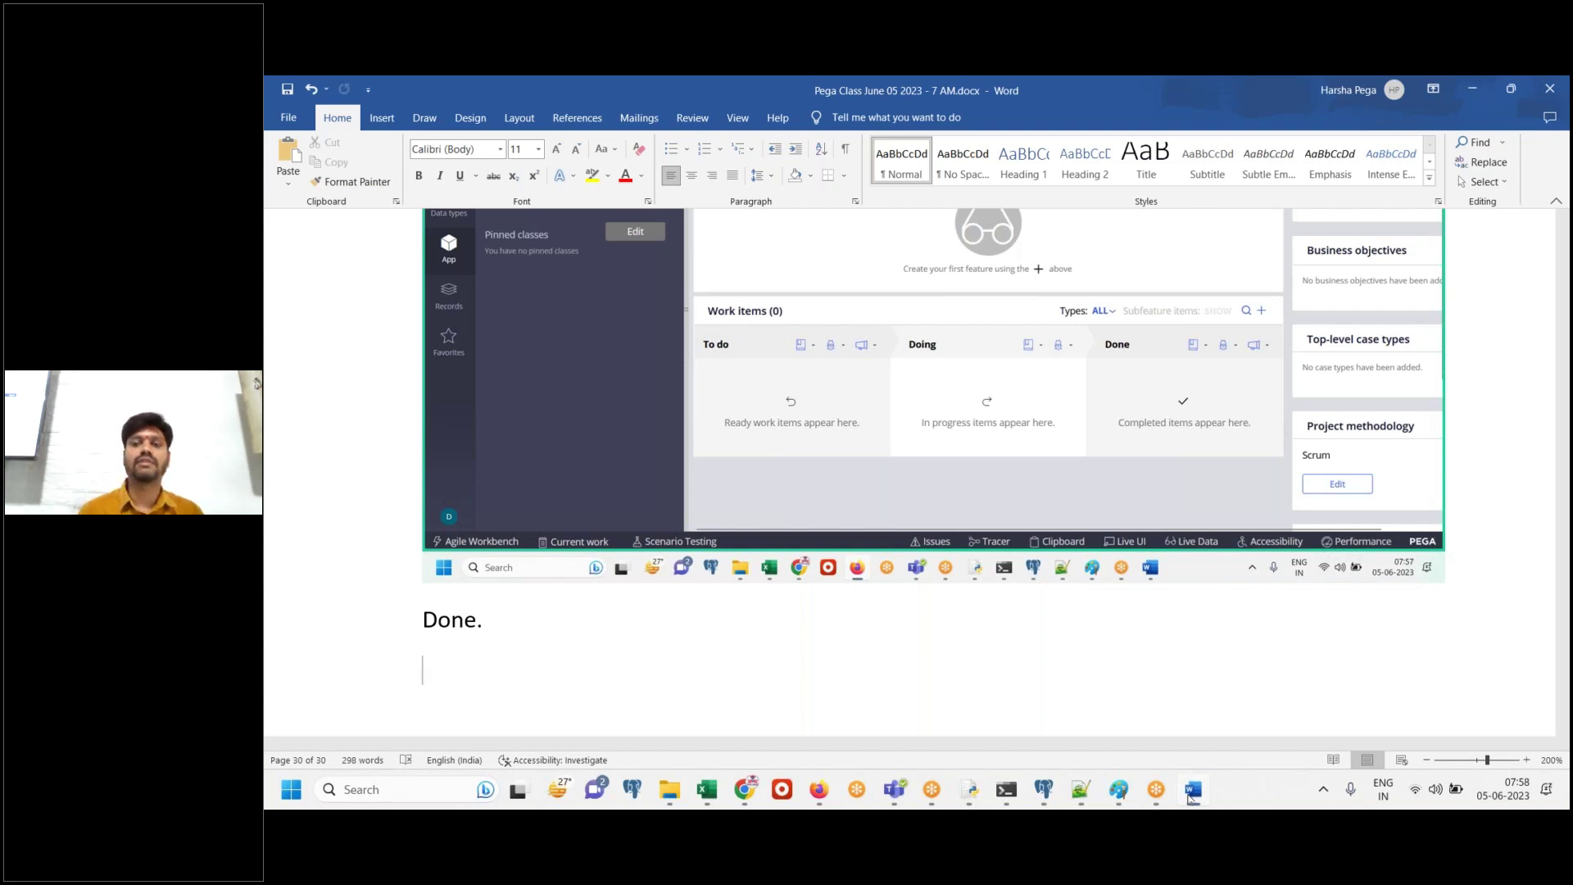
Close and reopen the 3 applications list in Dev Studio for a fresh screenshot
click(1192, 790)
click(437, 433)
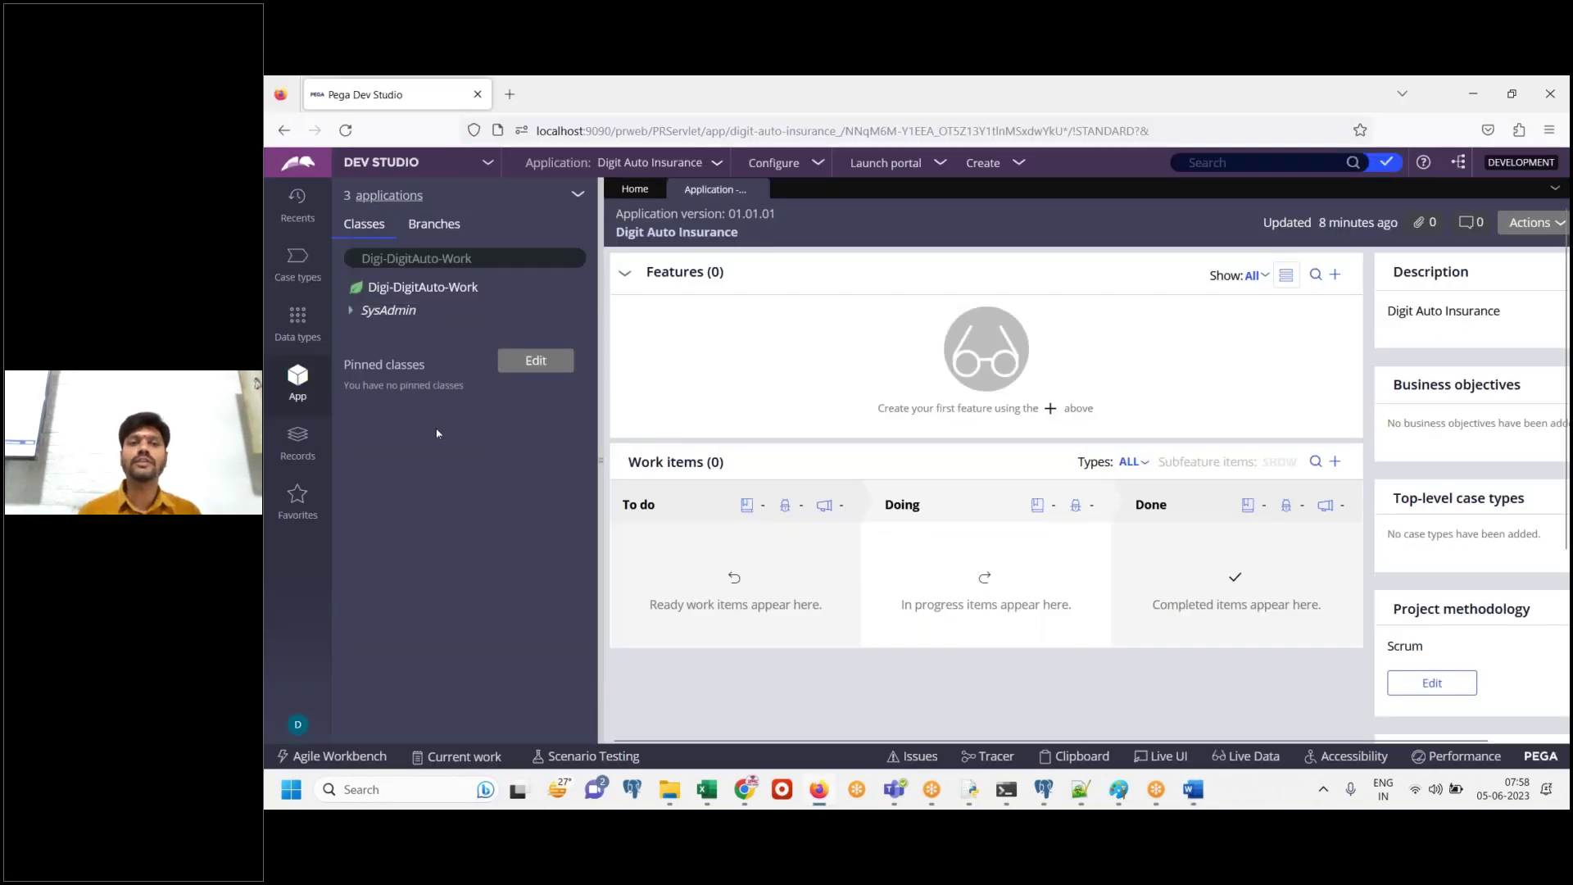
click(389, 195)
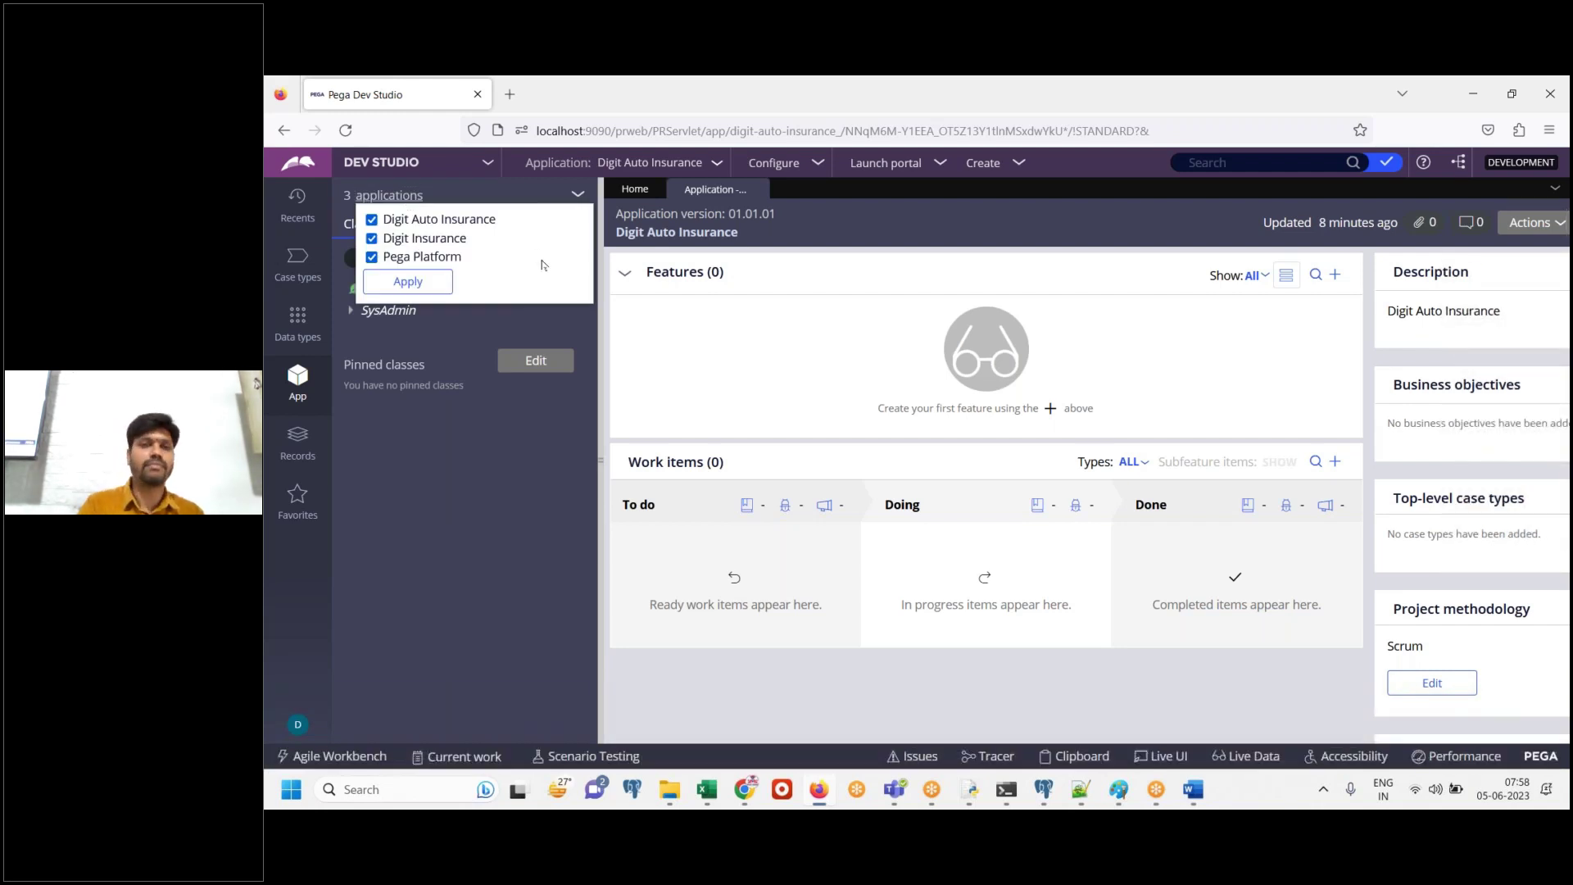
click(1189, 799)
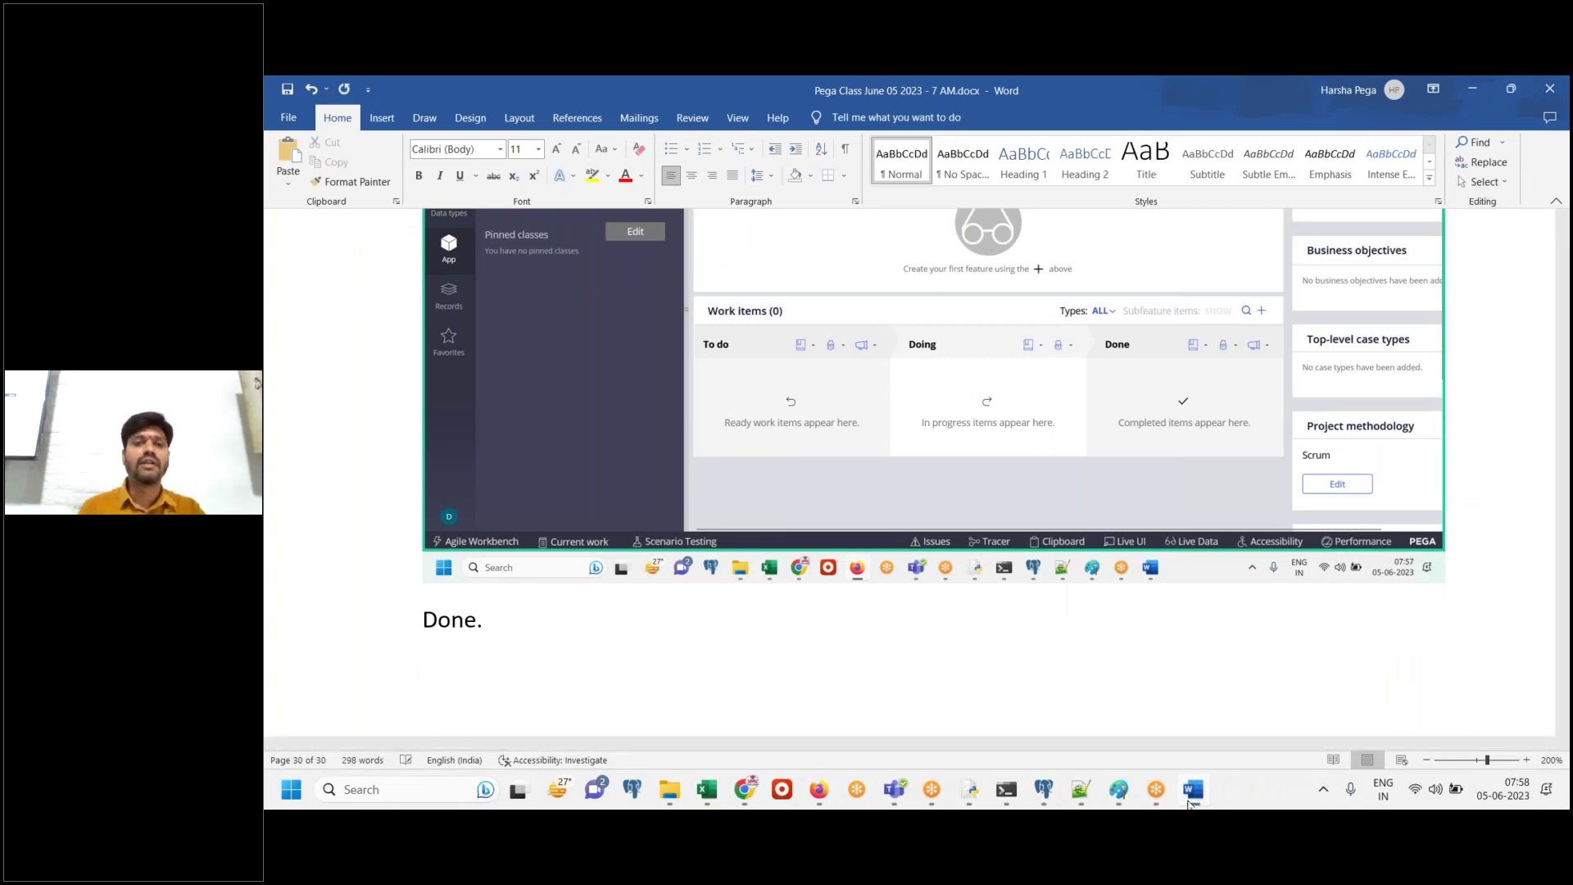
Paste the three-applications screenshot and write 'By login to IMPL app, we have access to 3 apps.'
key(ctrl+v)
key(Return)
text(By login to lMPL app,)
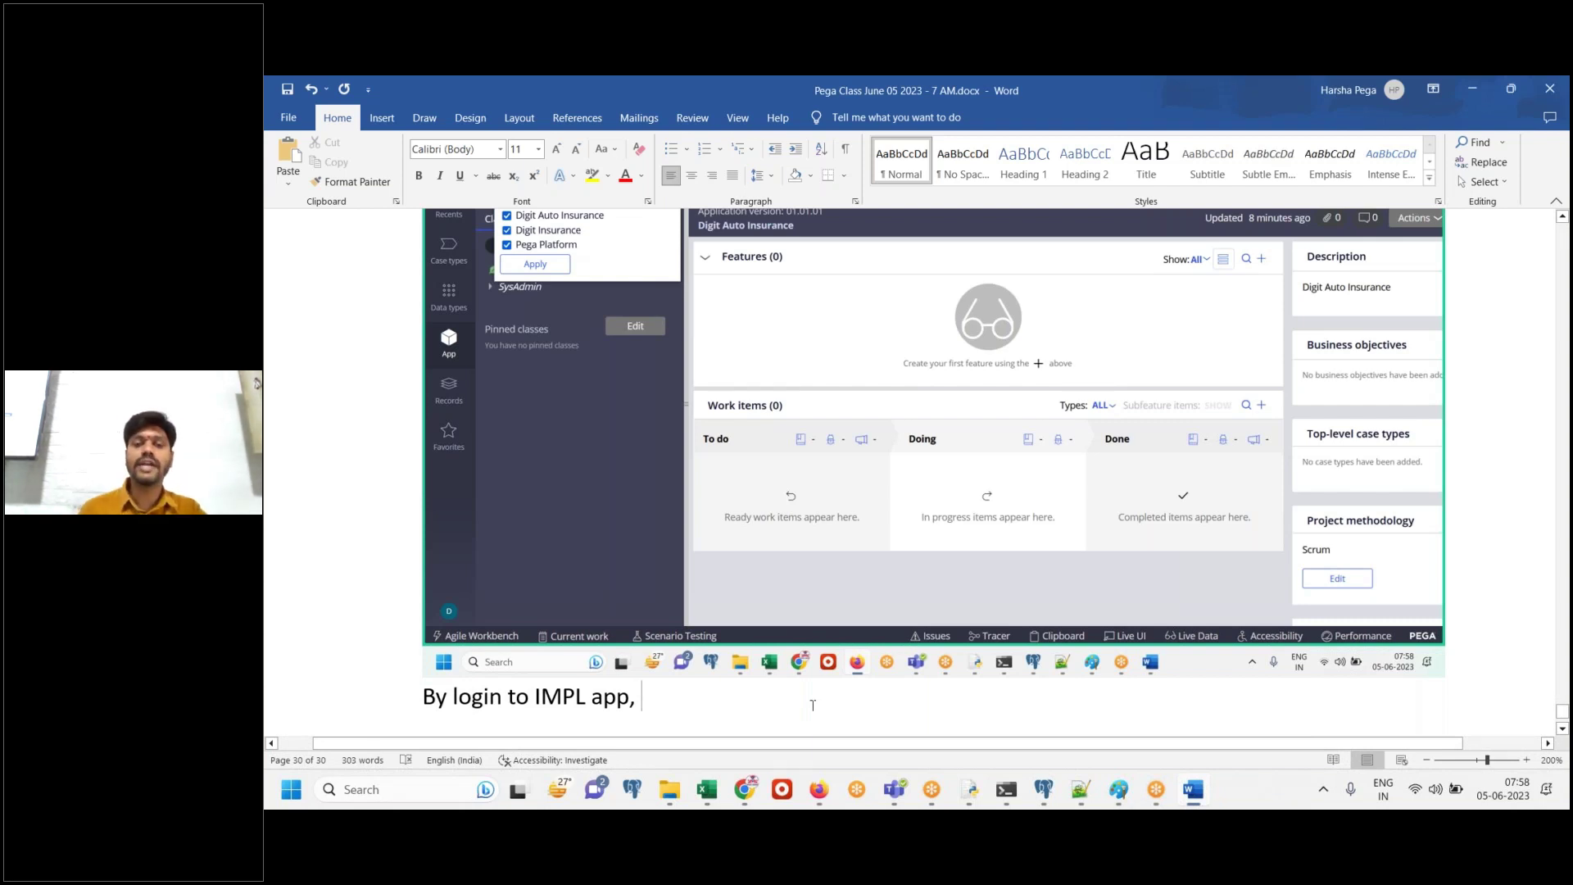
text(we have acces)
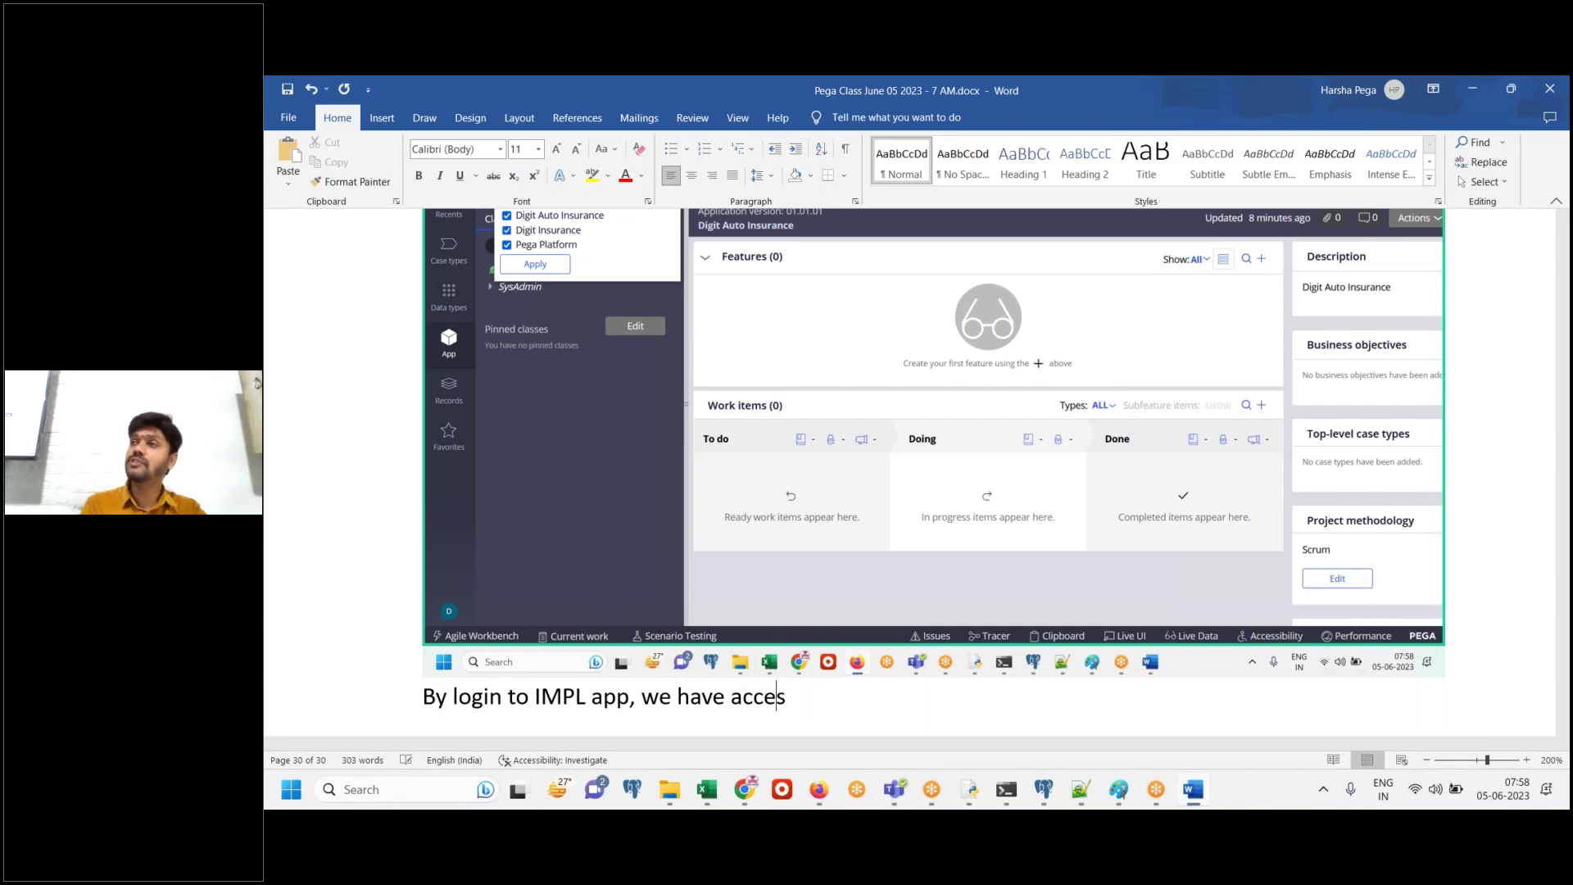
text(s to )
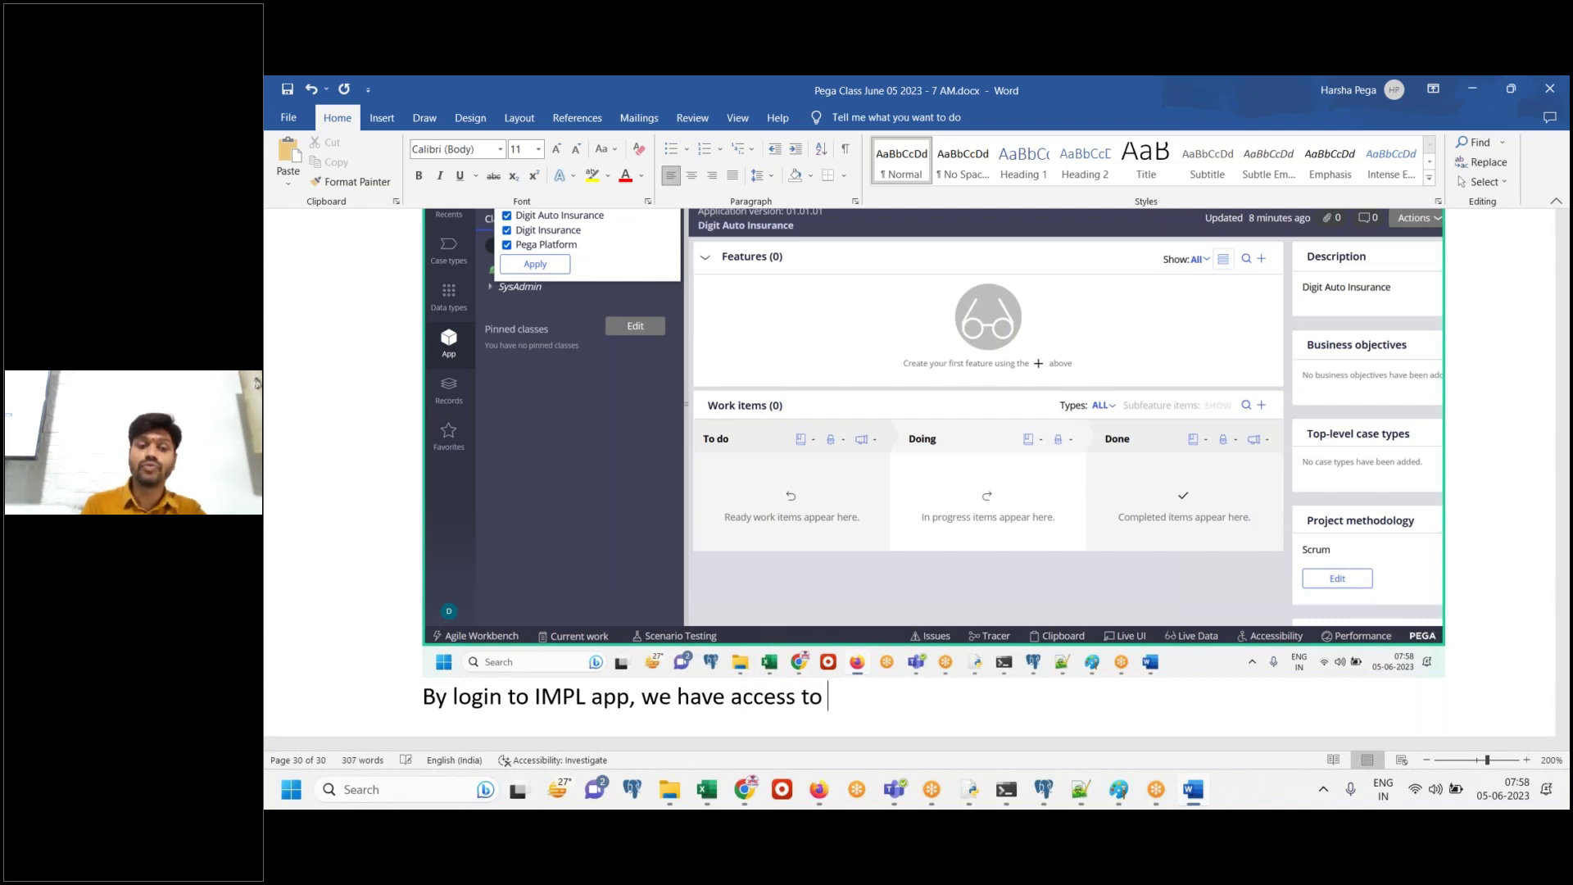
text(3 apps.)
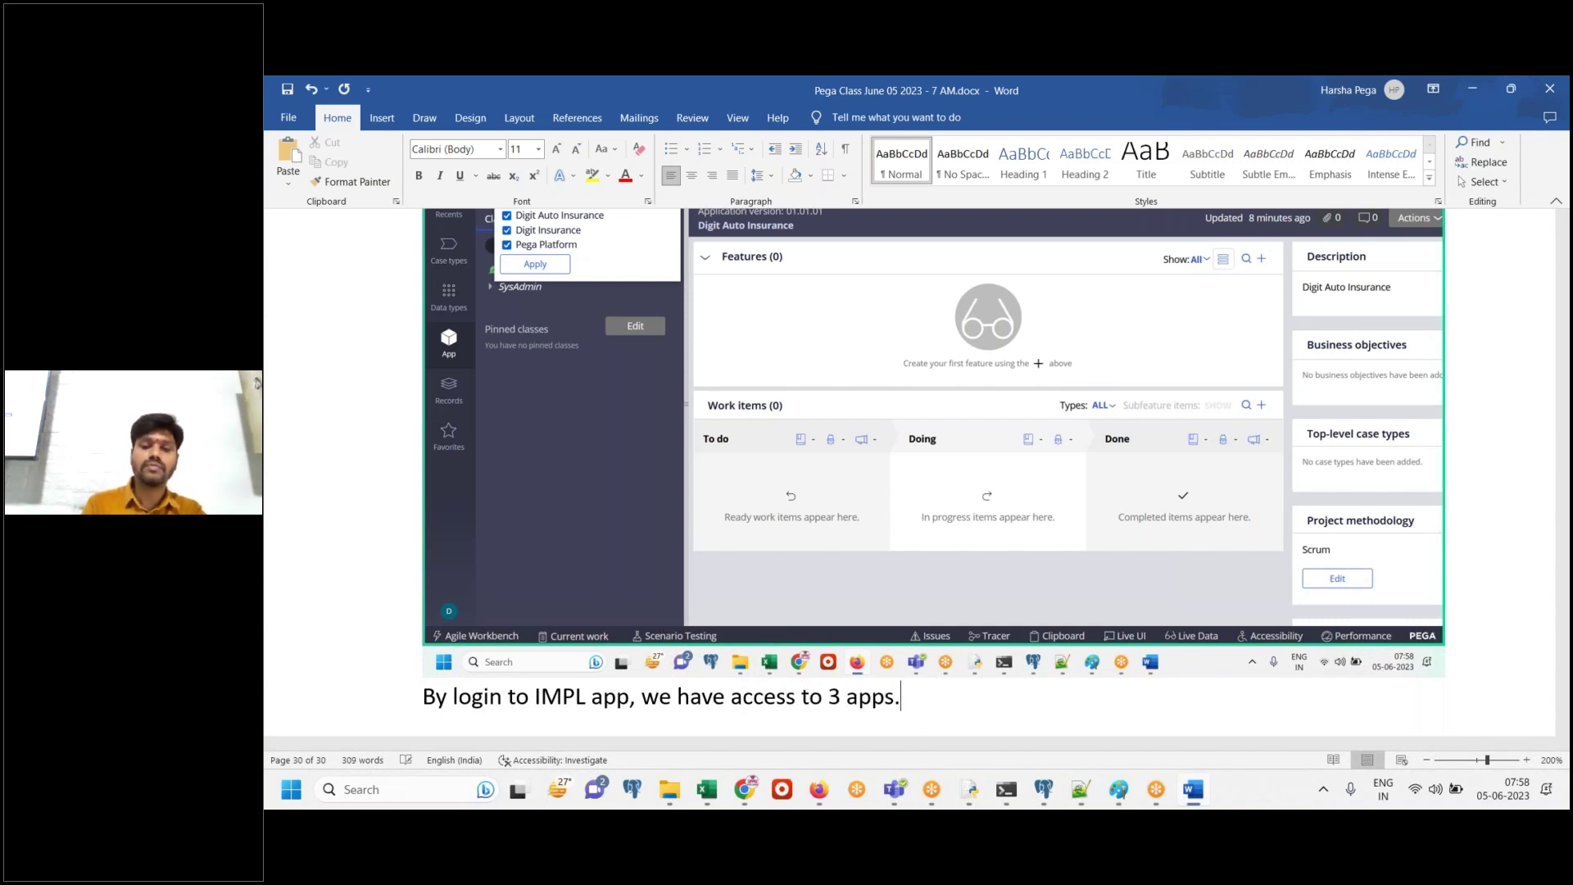
Add a 'Done.' line below the sentence, followed by an empty paragraph
key(Return)
text(Done,)
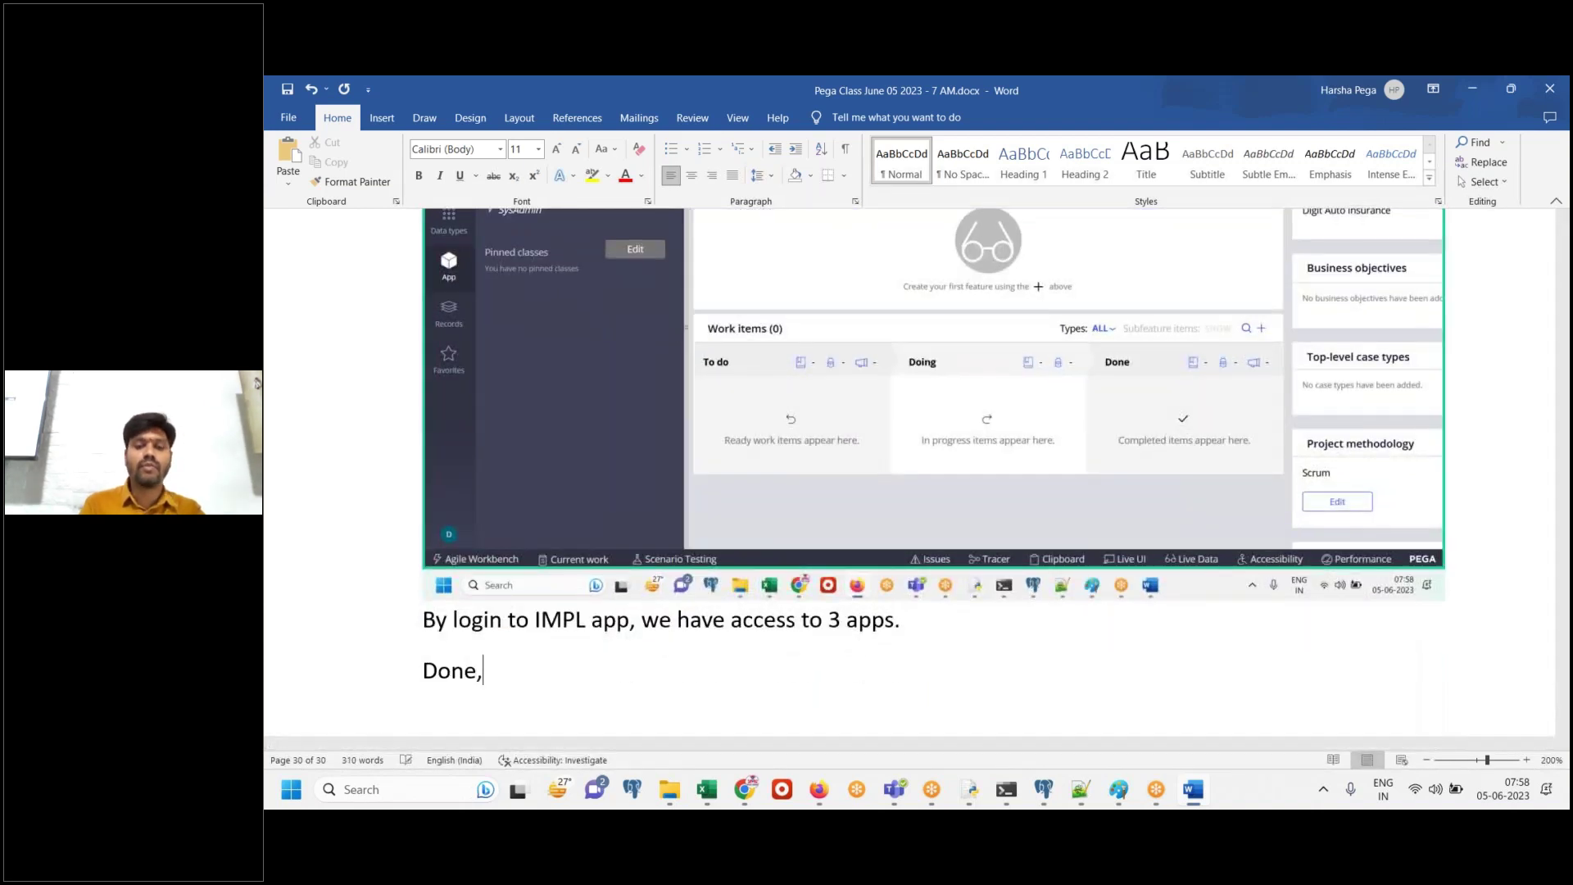
key(BackSpace)
text(.)
key(Return)
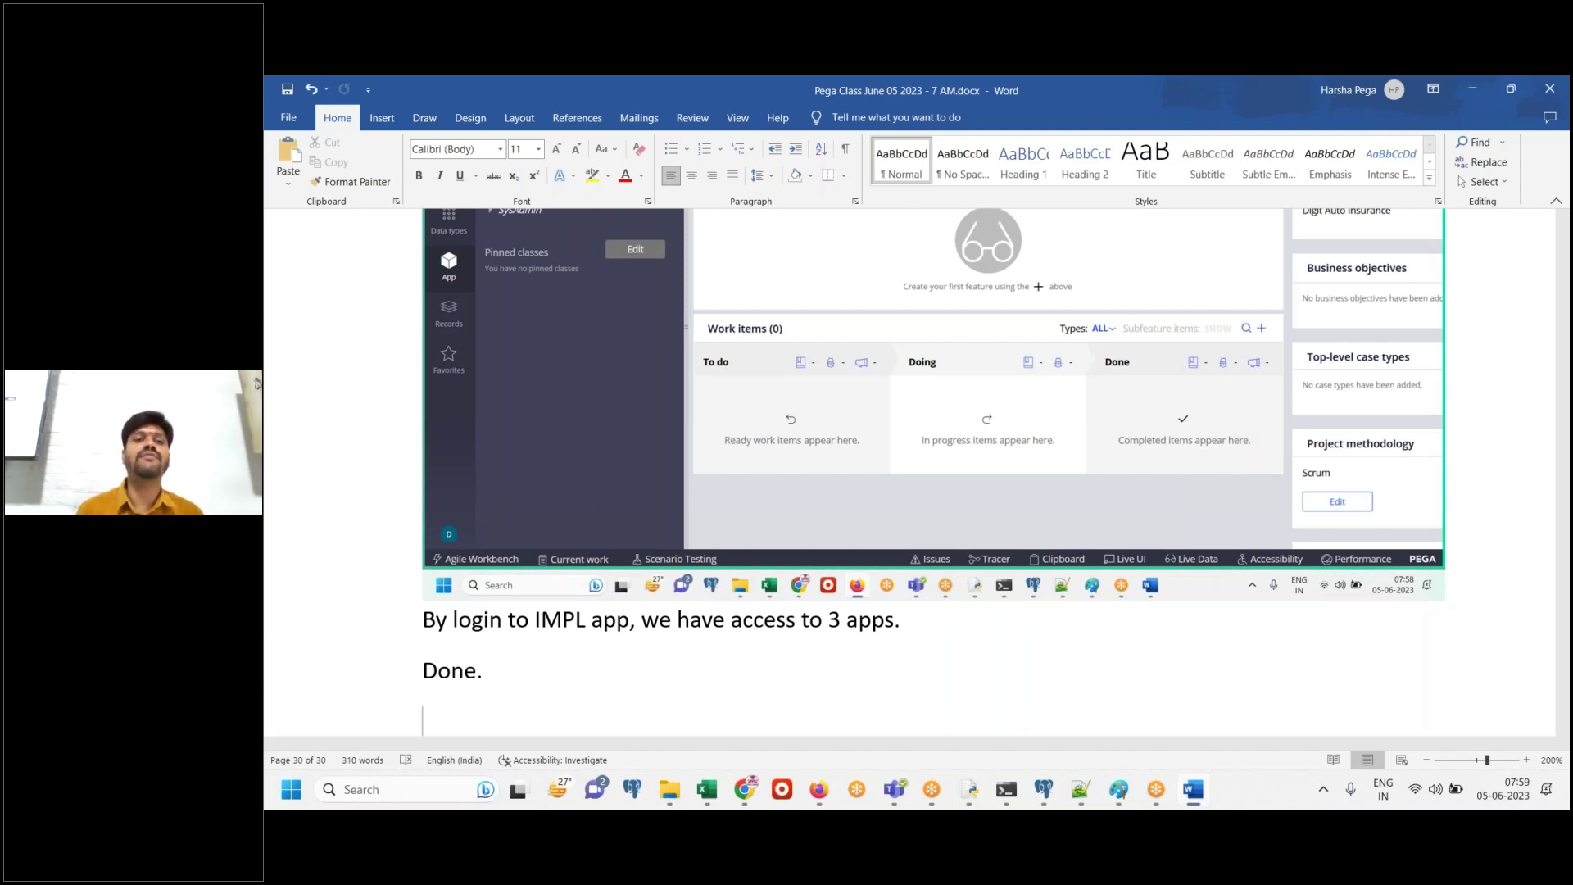
Type DONE and format it with the Title style, centred, on its own final line
text(DONE)
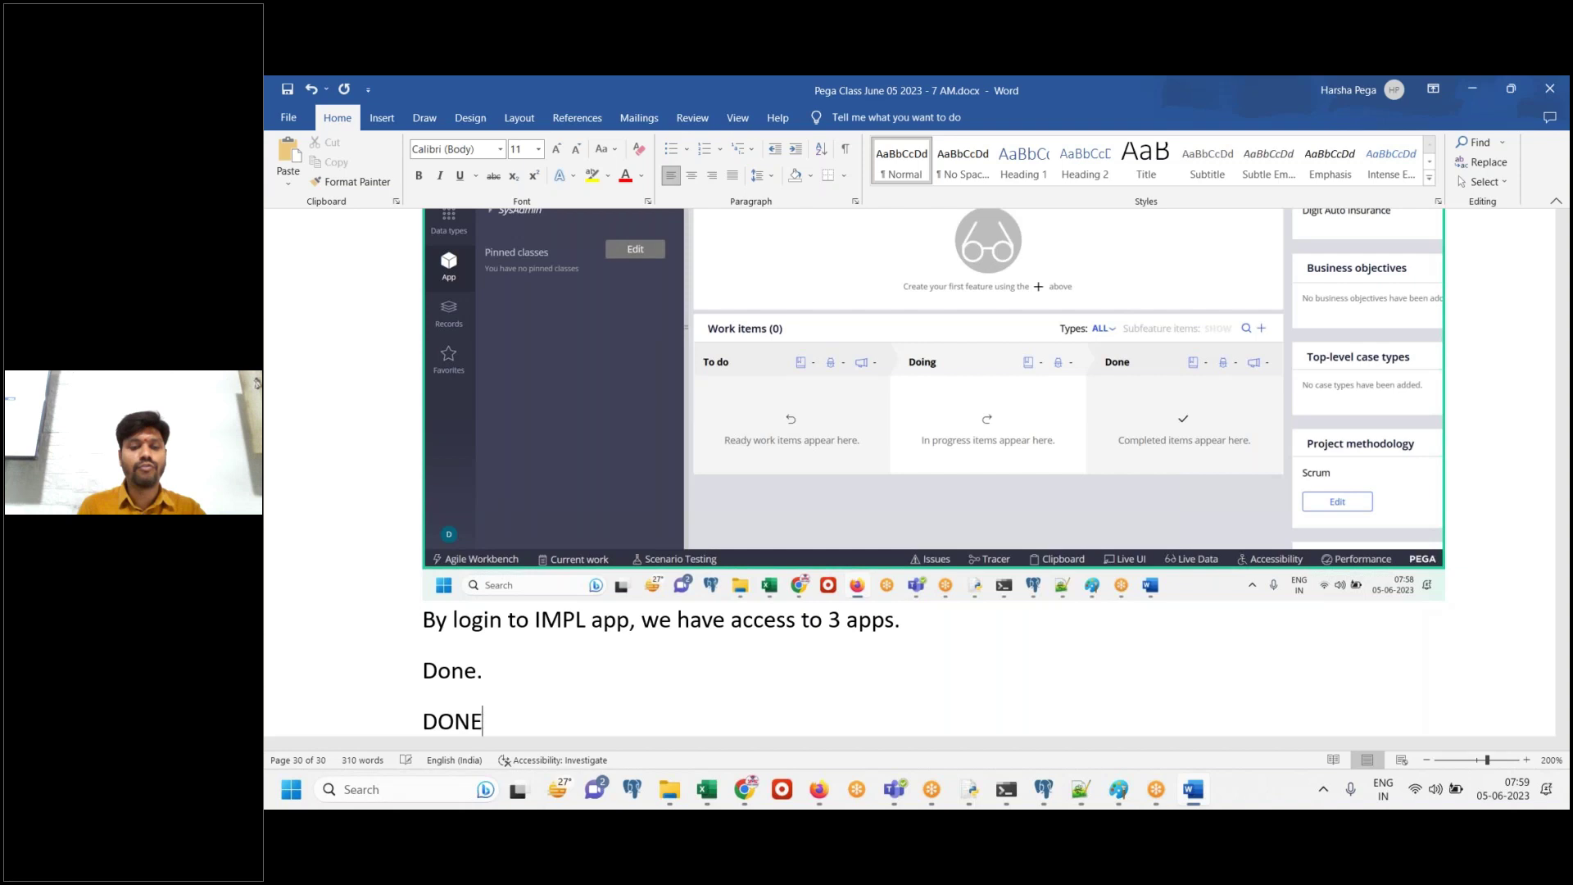
key(shift+Home)
click(1146, 158)
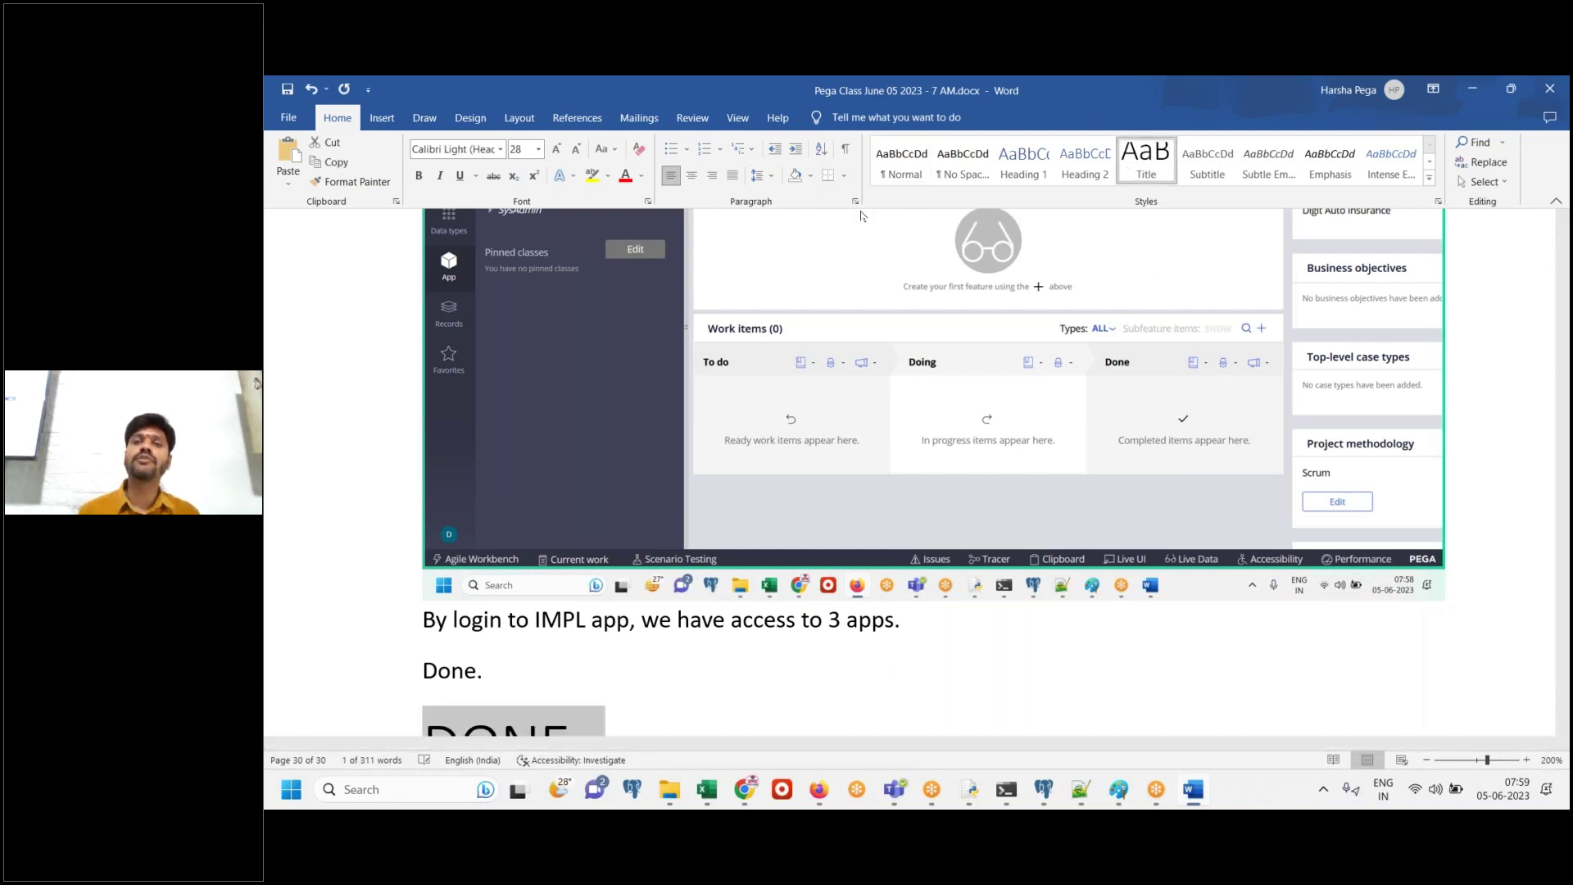
click(691, 174)
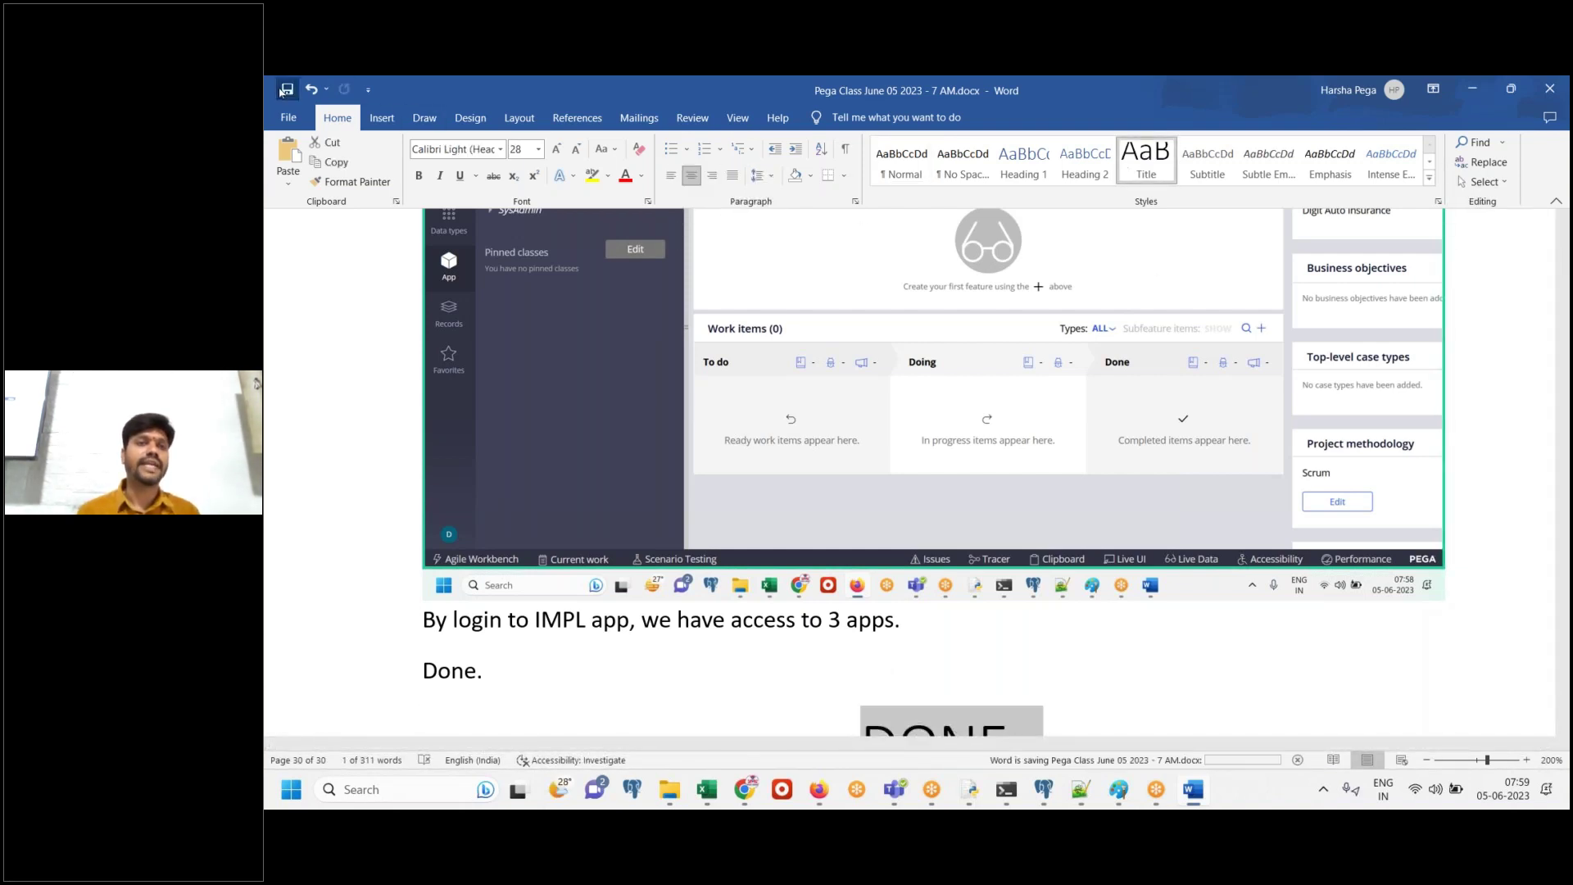
click(1109, 724)
key(Return)
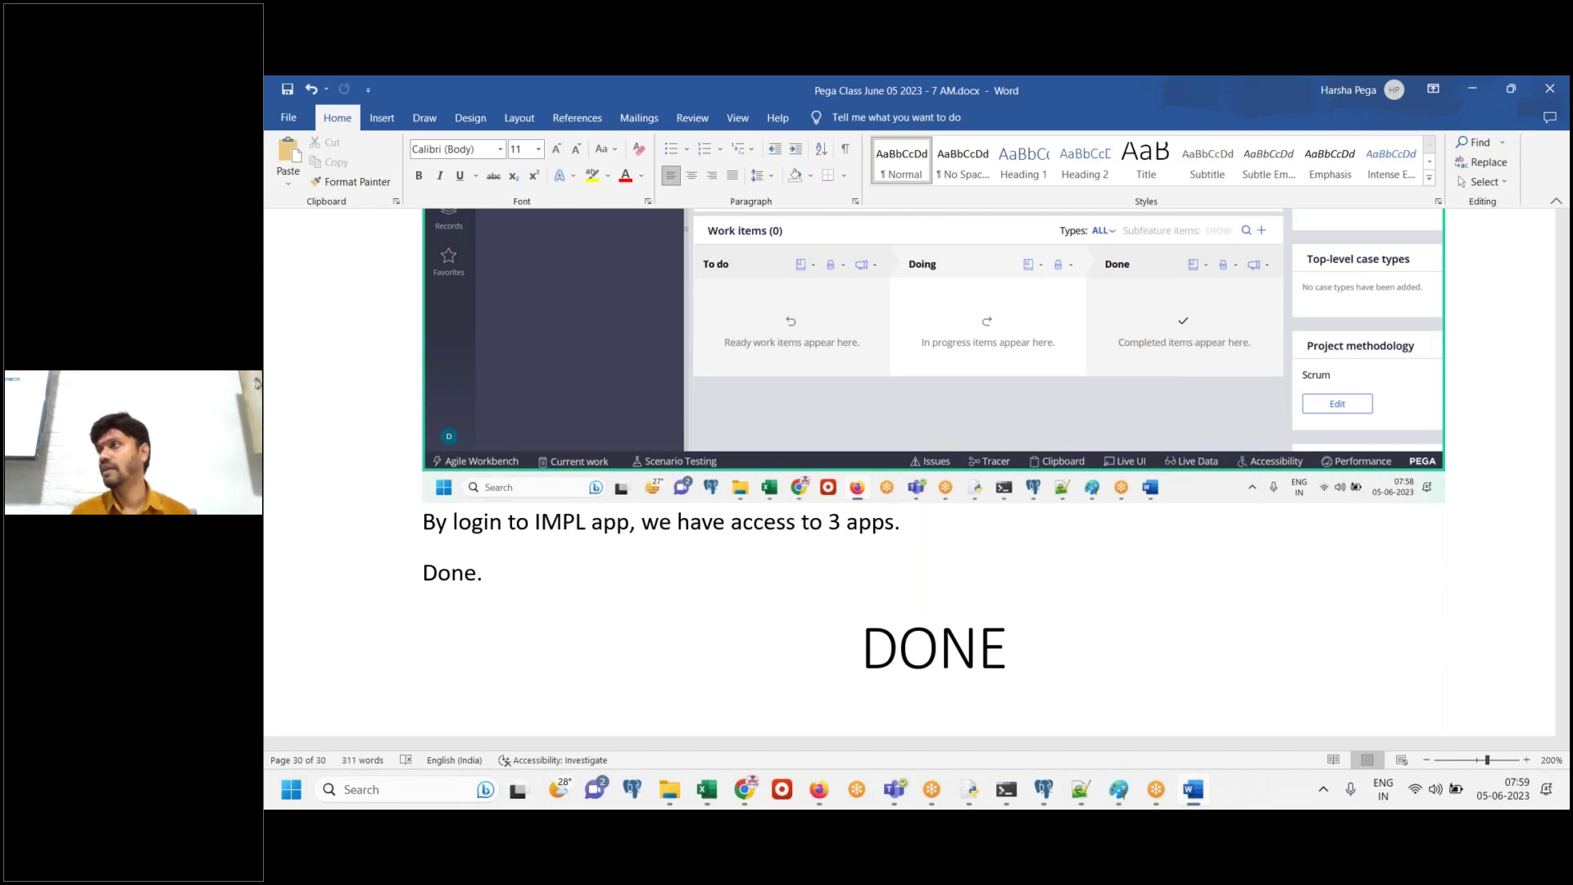
click(1228, 108)
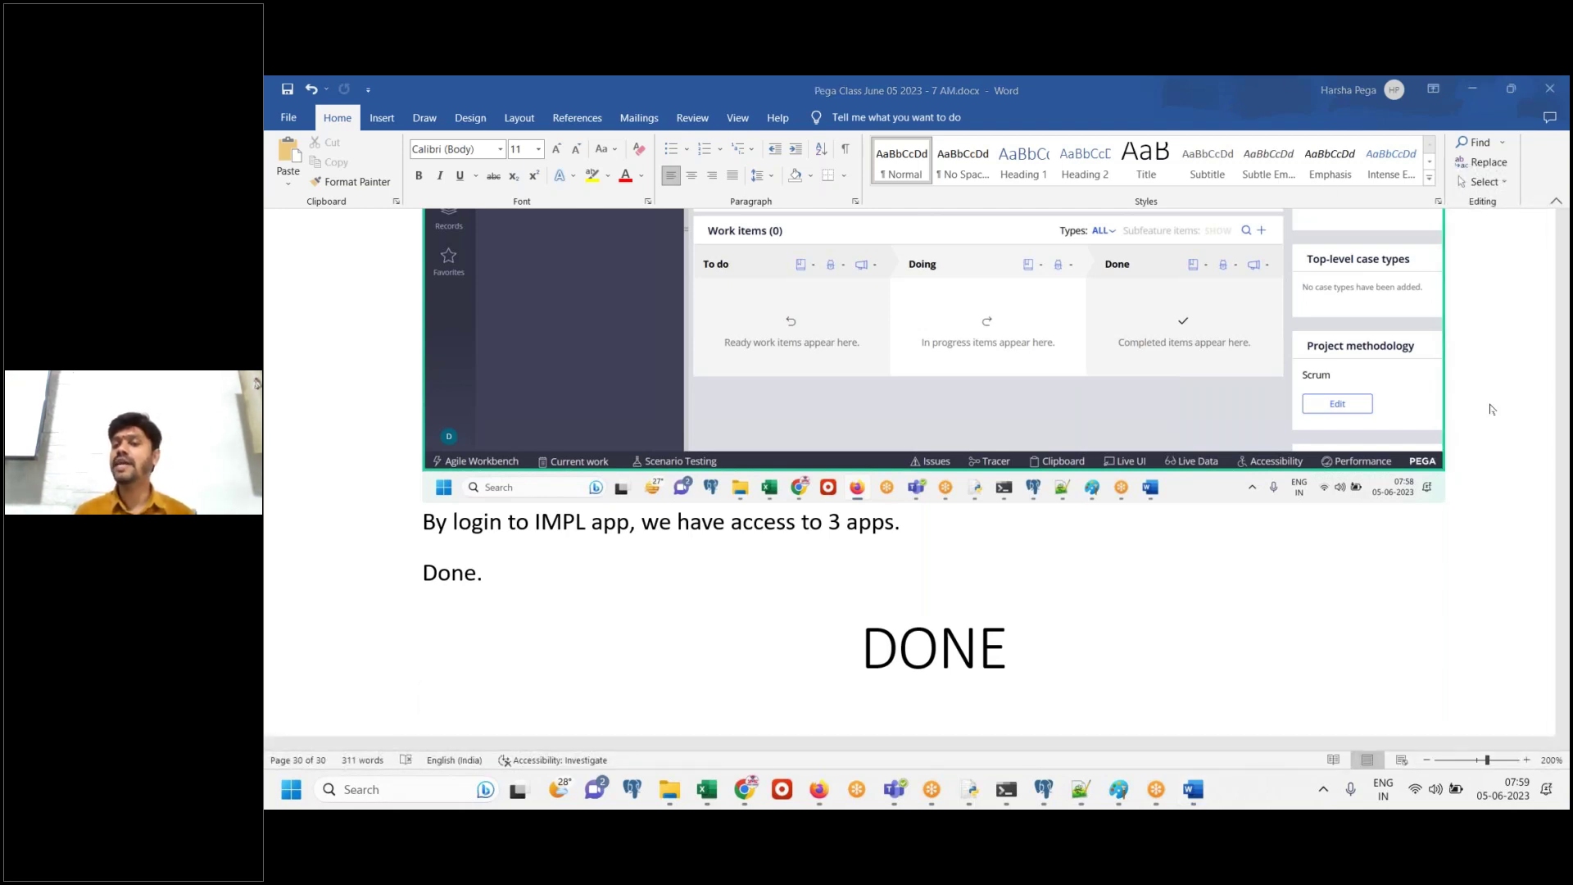